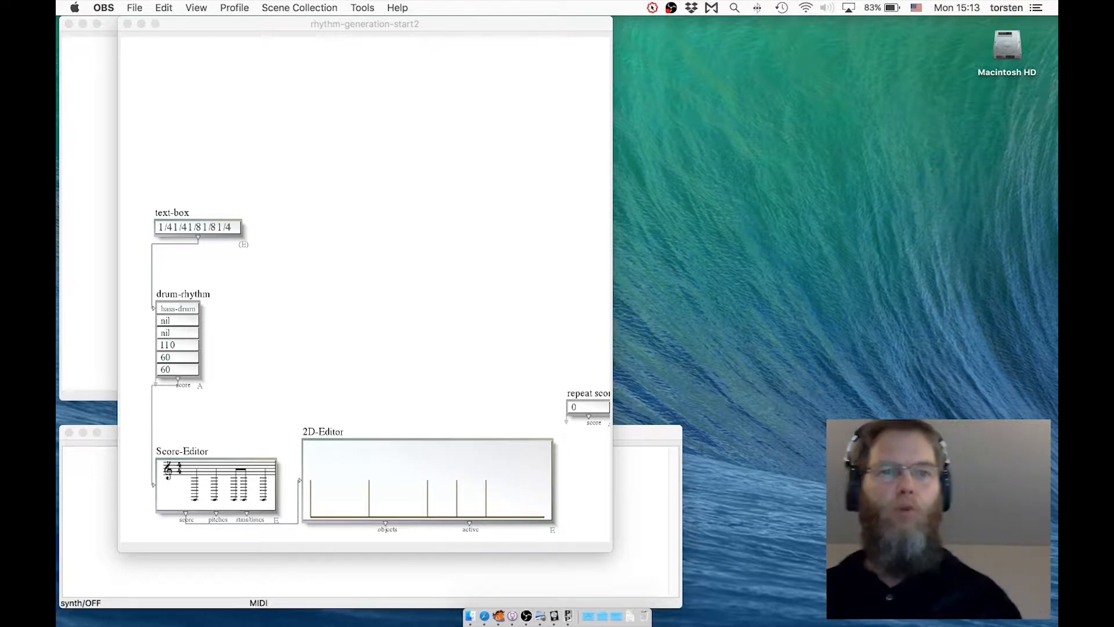
- Evaluate the 2D-Editor fed by the drum-rhythm patch and play back the bass-drum score
left_click(397, 170)
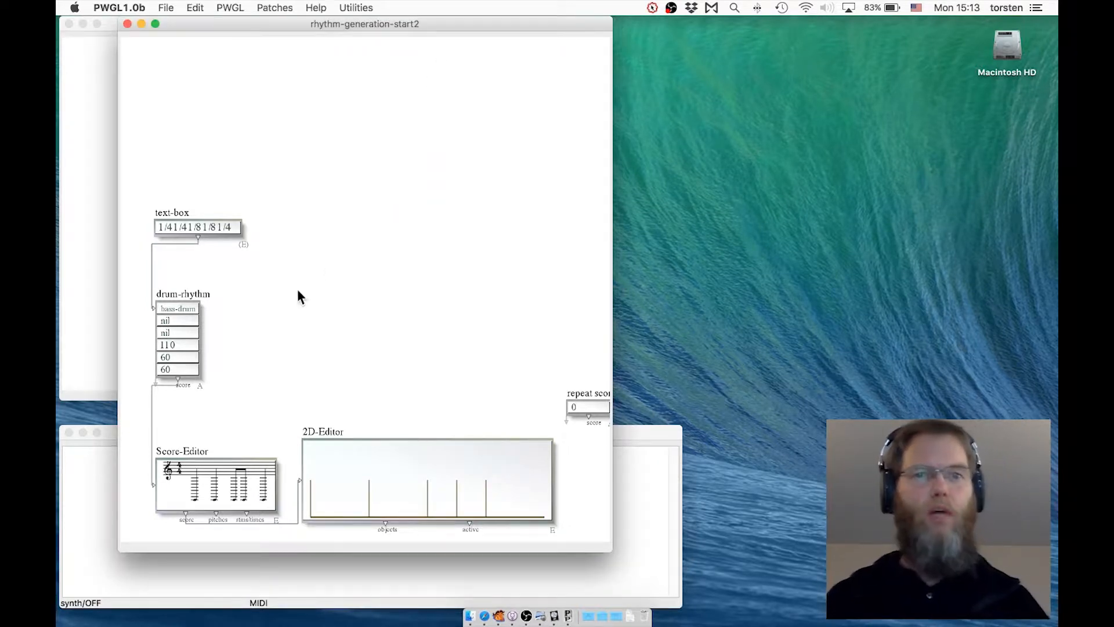
left_click(189, 293)
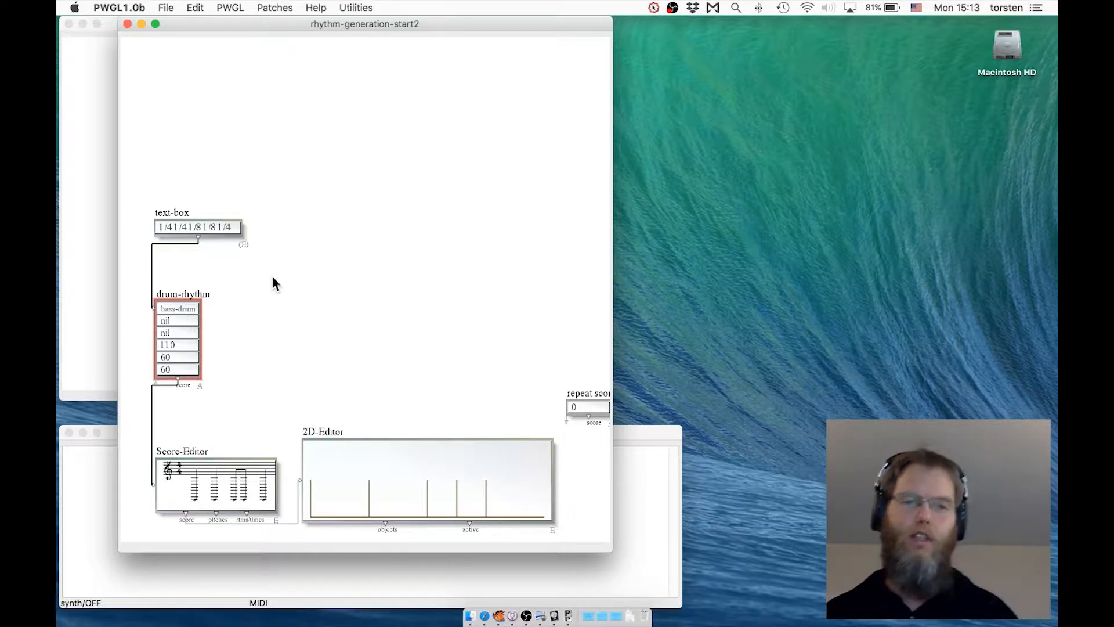
left_click(176, 212)
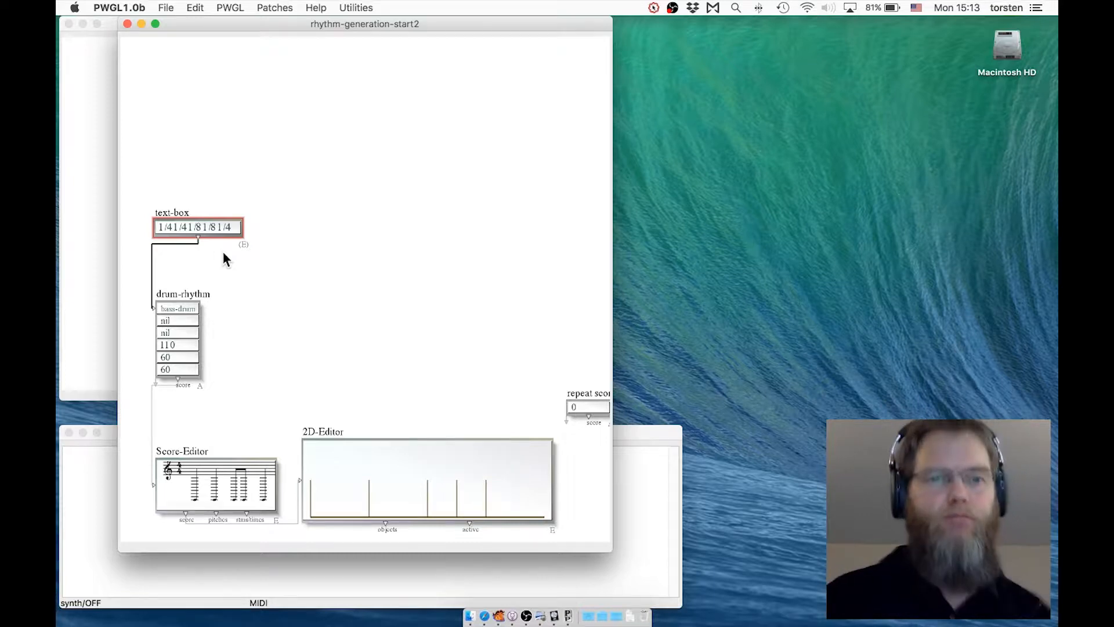
left_click(188, 290)
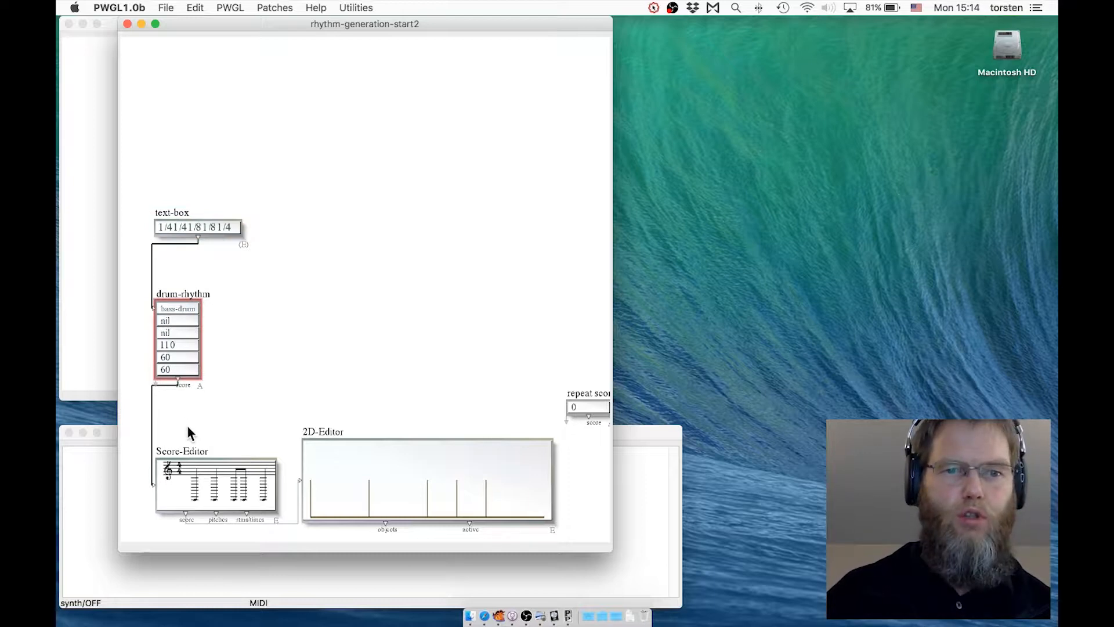
left_click(321, 442)
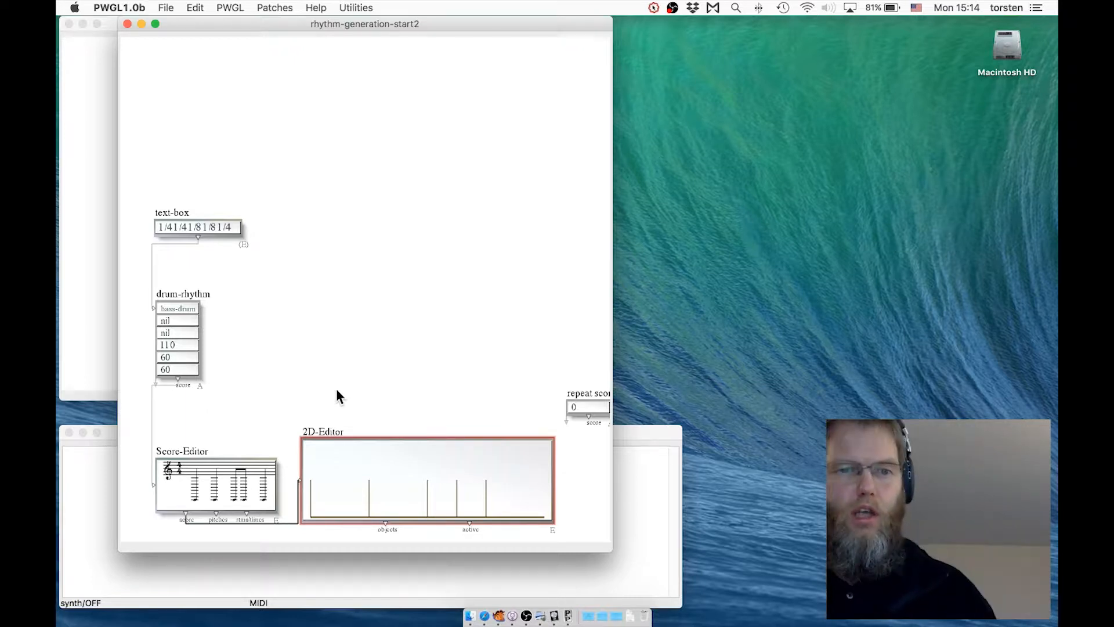
key("v")
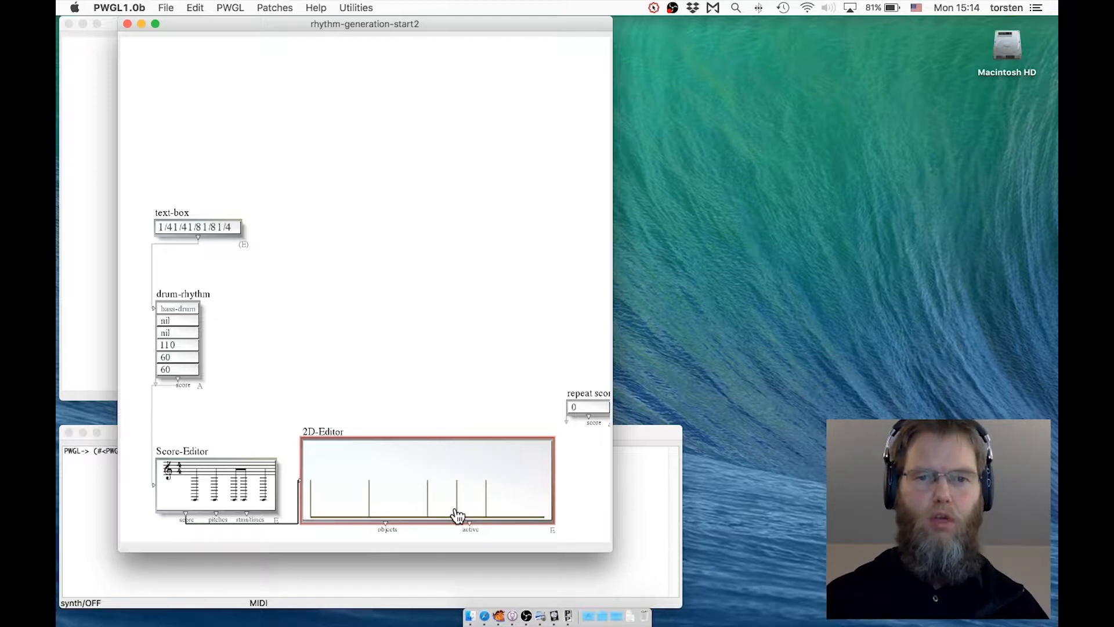
key("space")
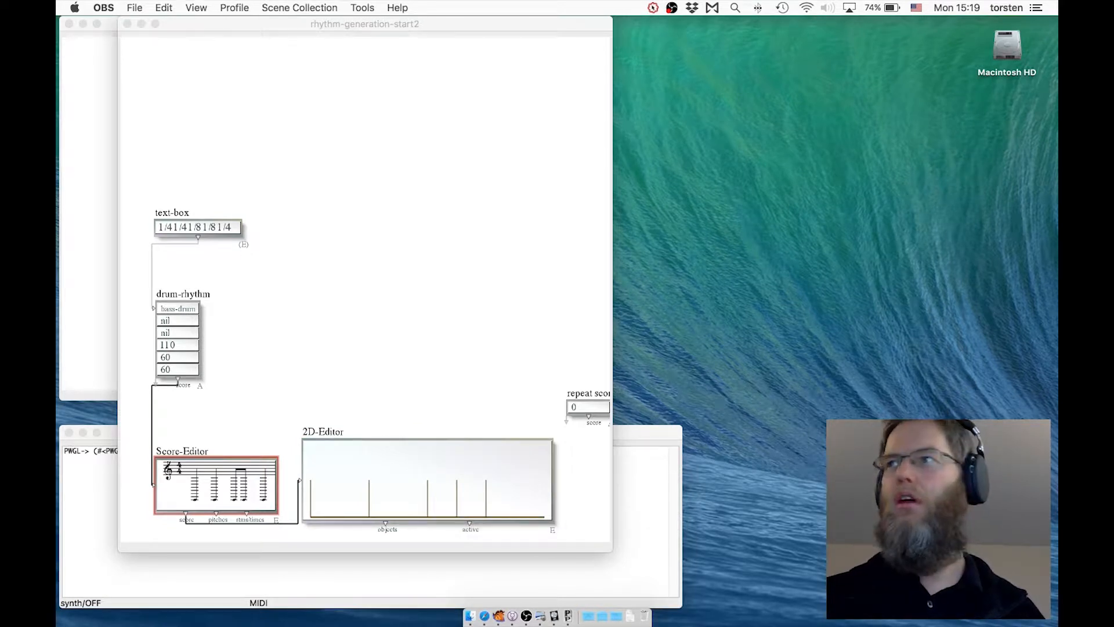
- Switch to Logic Pro X and move the Kontakt drum kit window fully into view beside the patch
key("super+Tab")
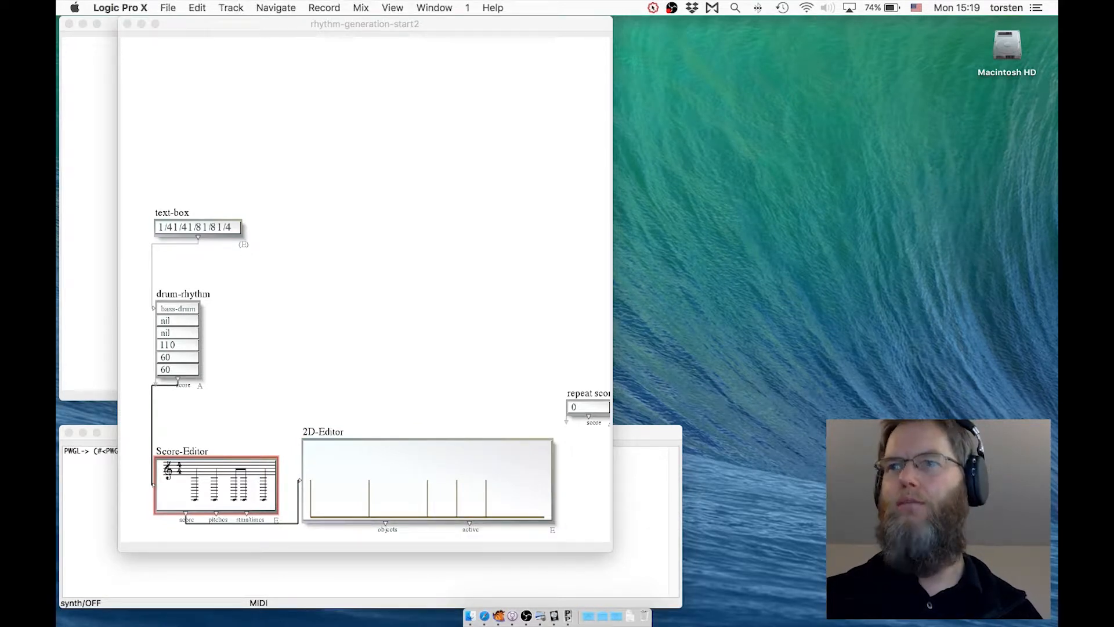
left_click_drag(742, 1, 804, 17)
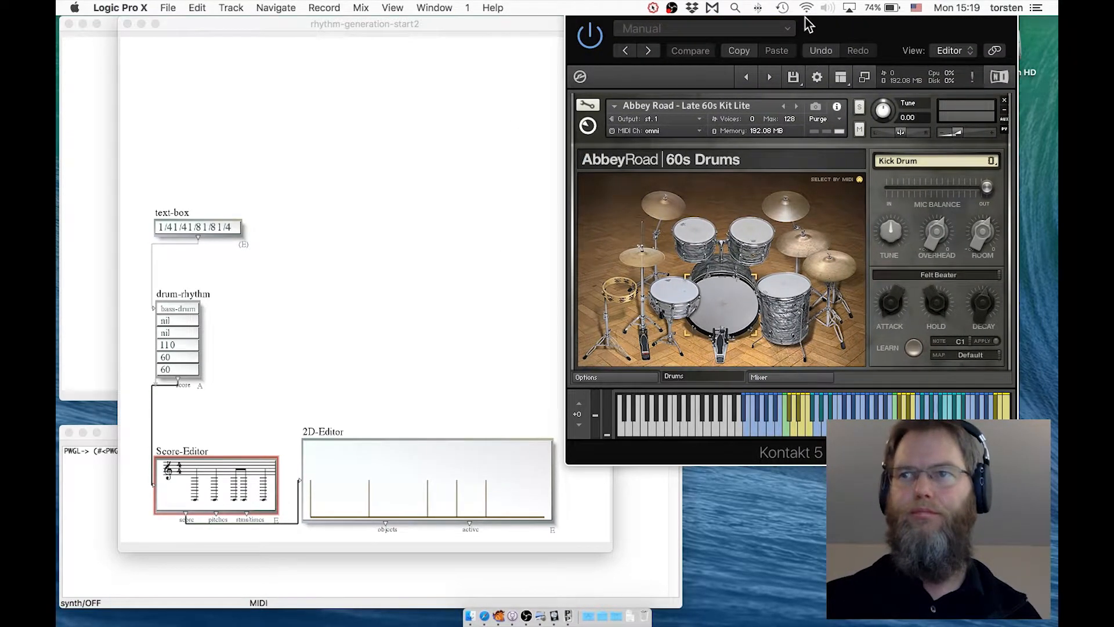
key("super+Tab")
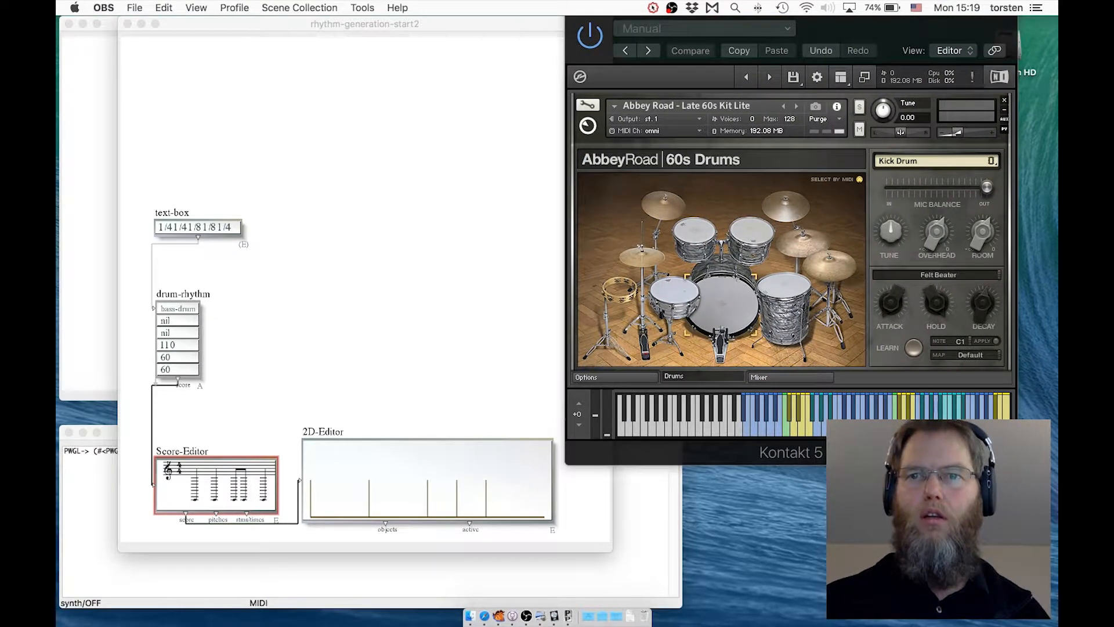
left_click_drag(870, 29, 847, 63)
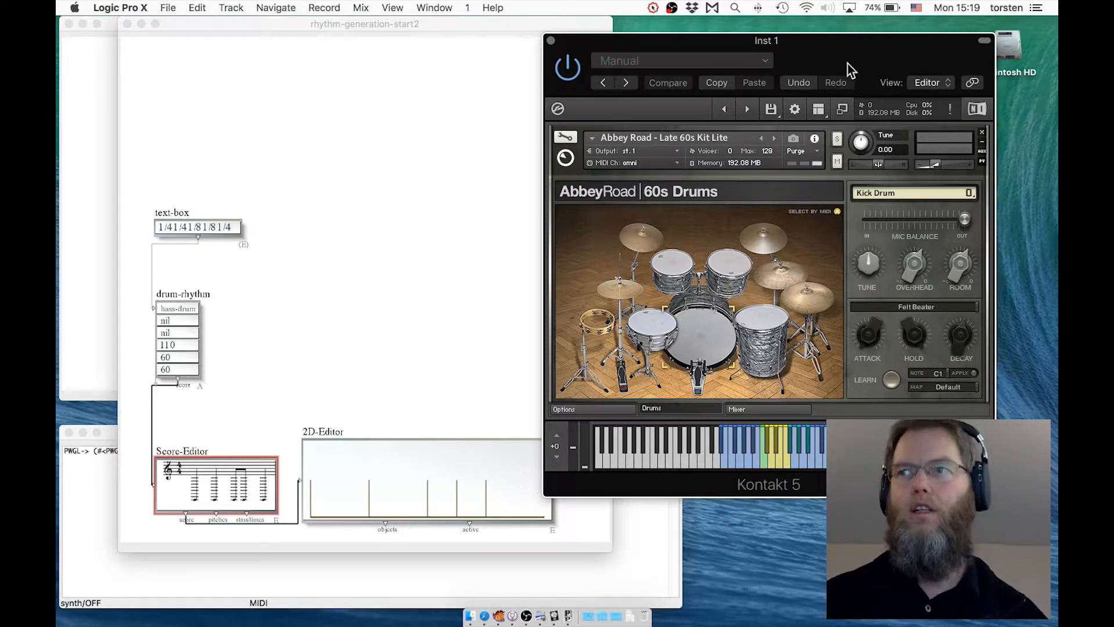
- Audition several sounds of the Abbey Road 60s drum kit and move its window out of view
key("a")
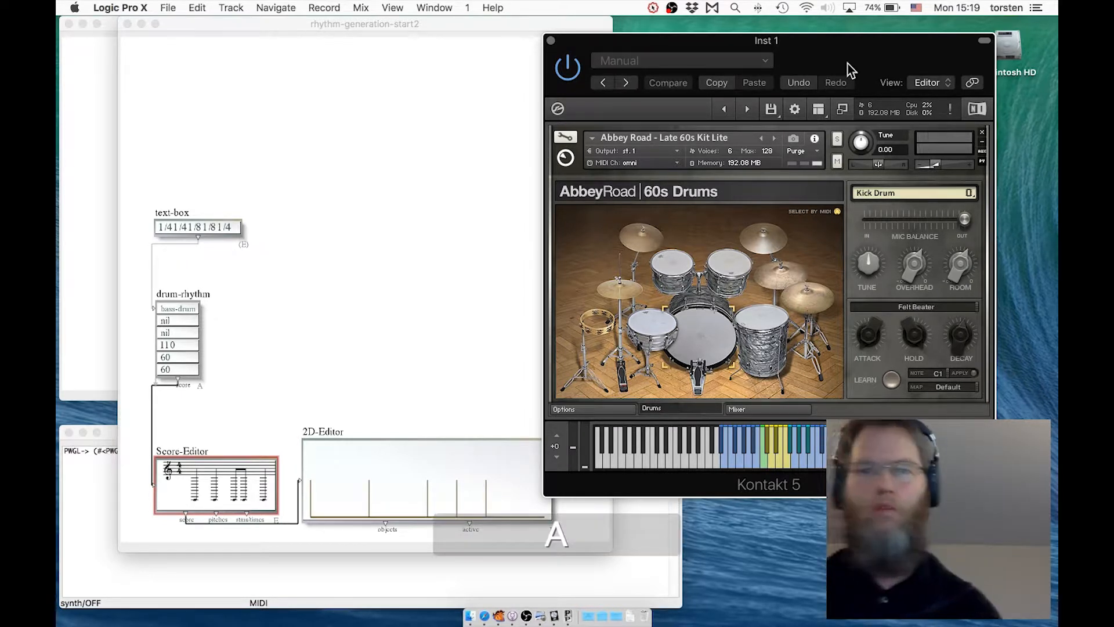
key("s")
key("f")
key("d")
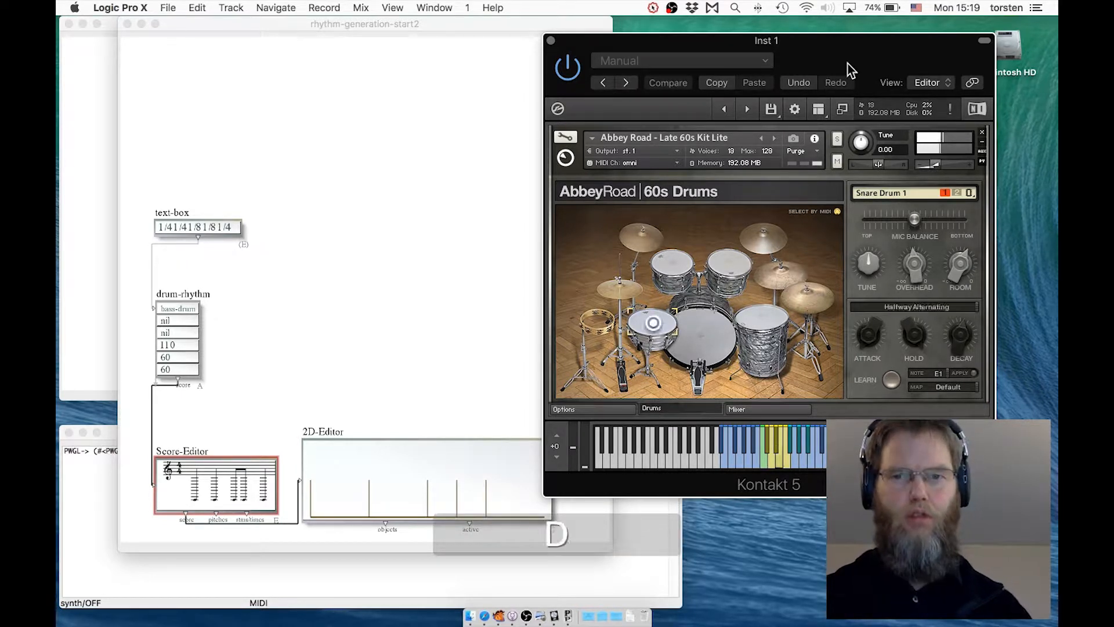
key("s")
key("a")
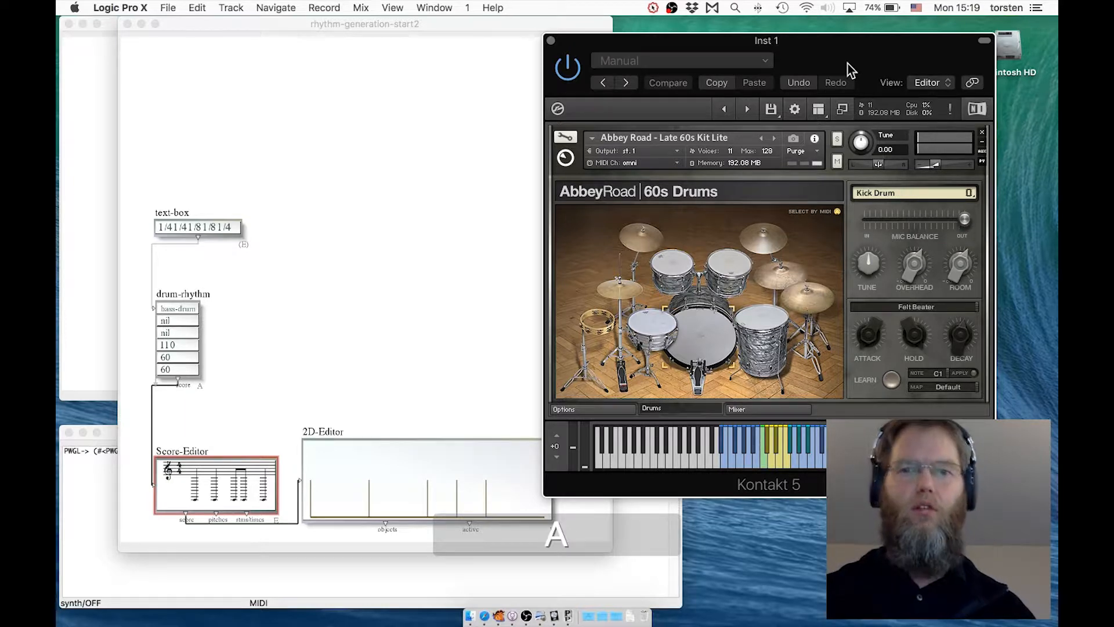
left_click_drag(830, 49, 1056, 2)
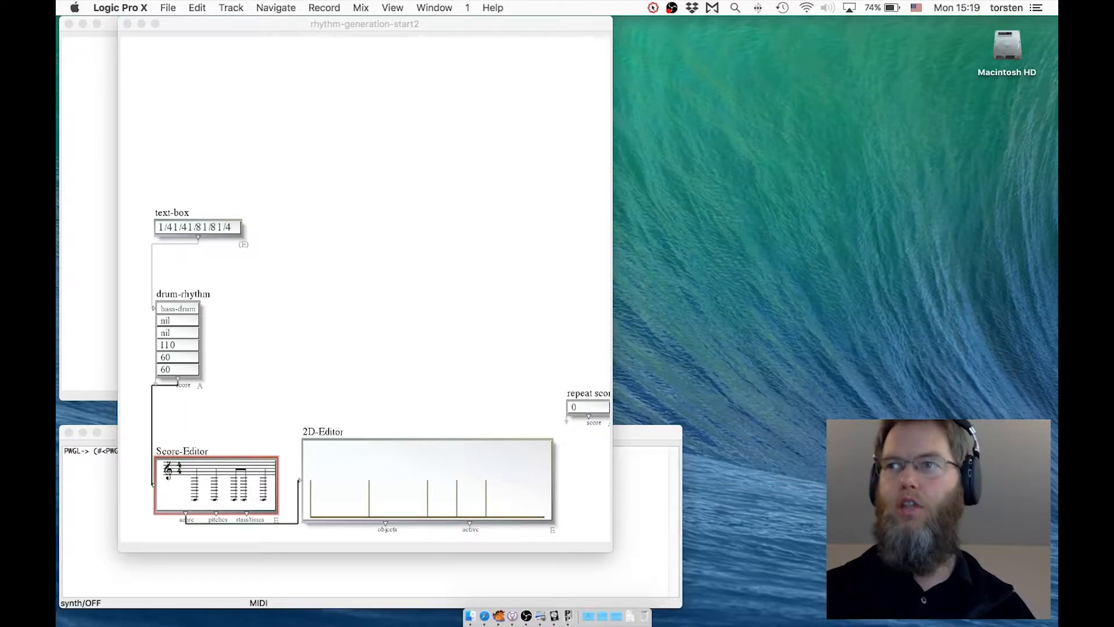
- Switch back to PWGL and play the rhythm from the 2D-Editor through the drum sampler
left_click(301, 343)
left_click(323, 446)
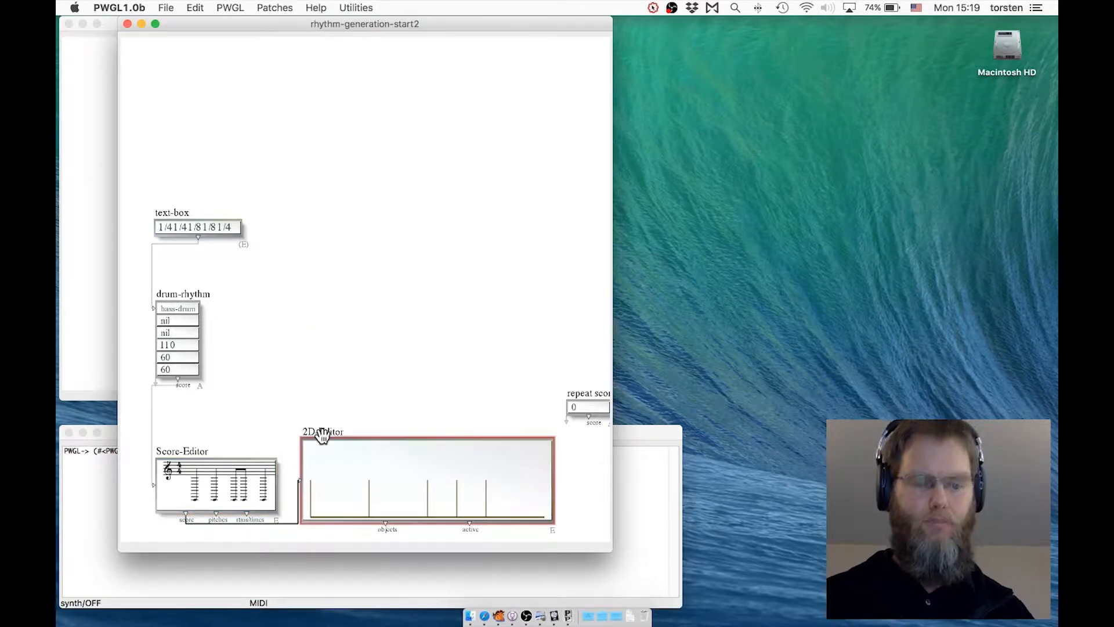
key("space")
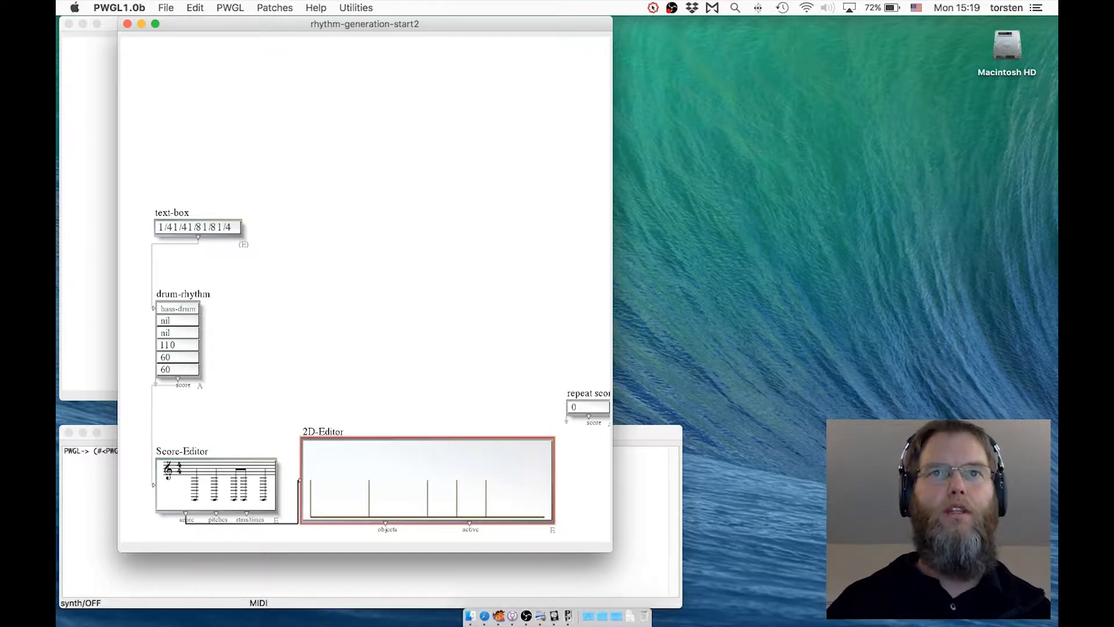
key("super+Tab")
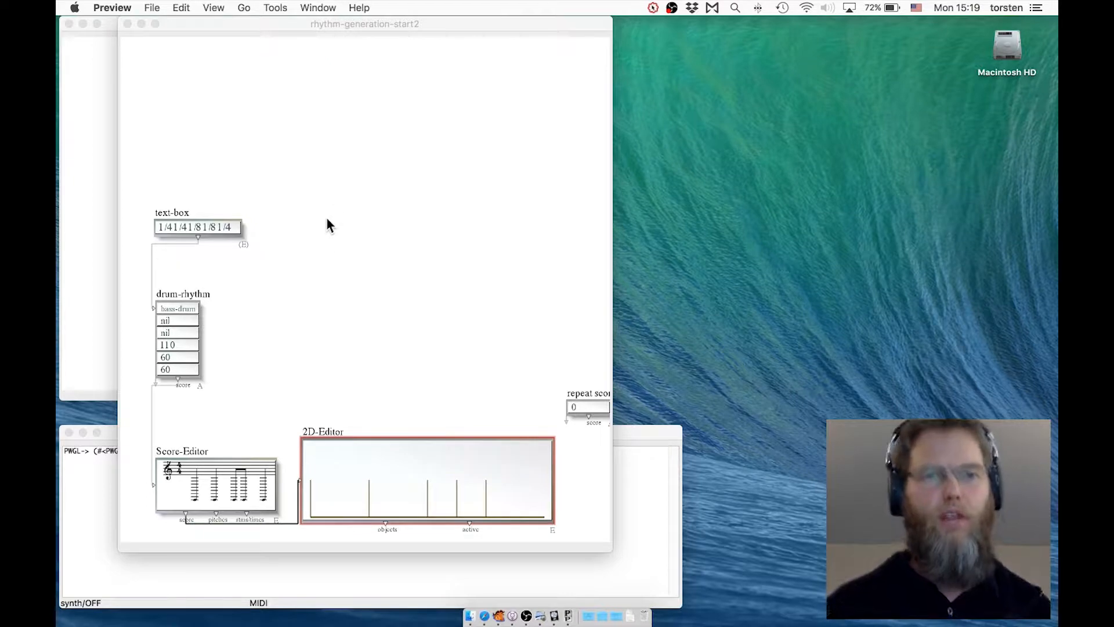
- Add a second text-box to the patch containing four sixteenth-note values: 1/16 1/16 1/16 1/16
left_click(355, 198)
right_click(346, 211)
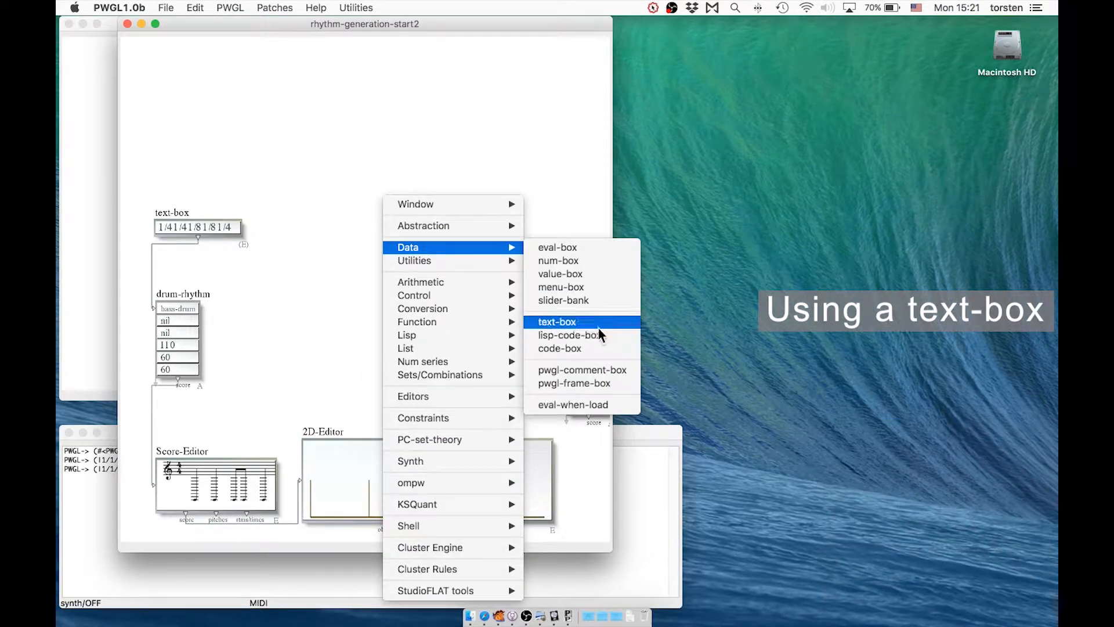
left_click(597, 325)
double_click(408, 207)
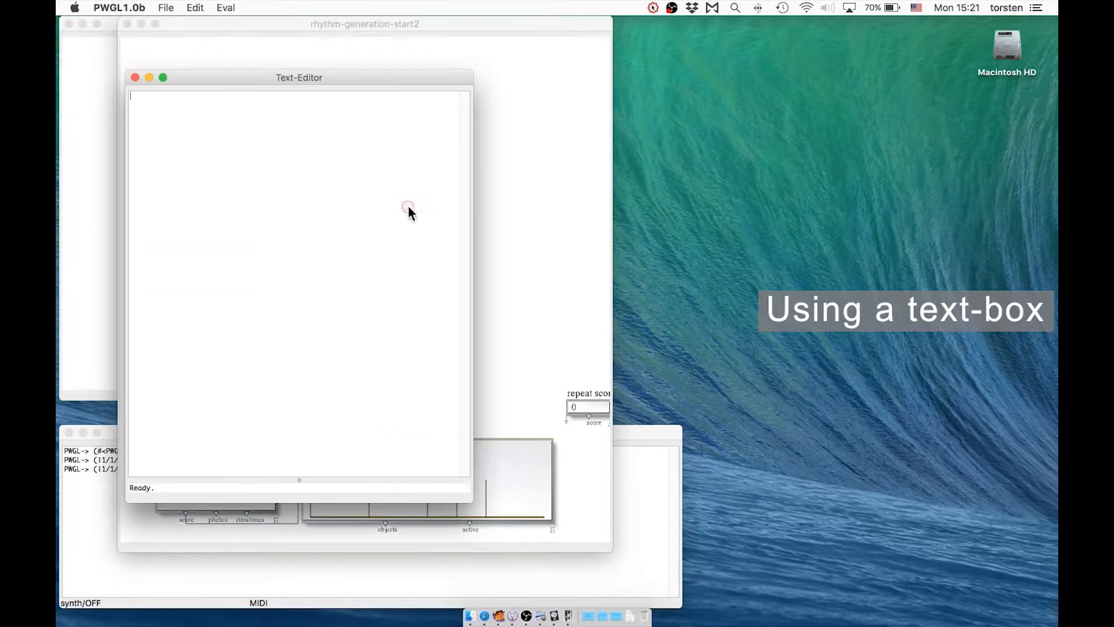
type("1/1")
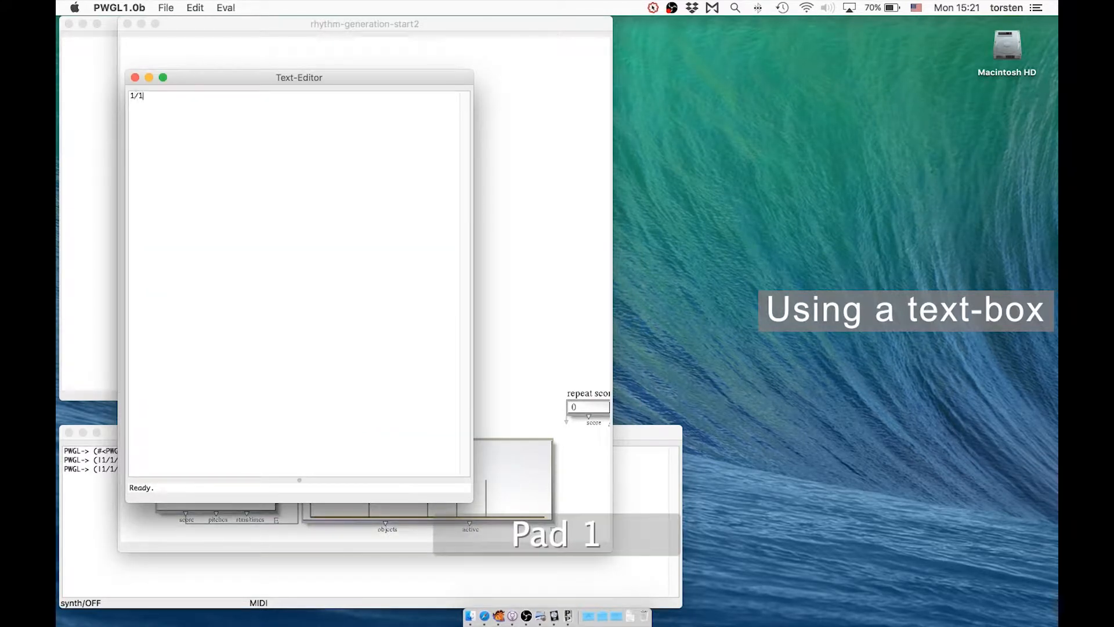
type("6 1/16 1/16 1/1")
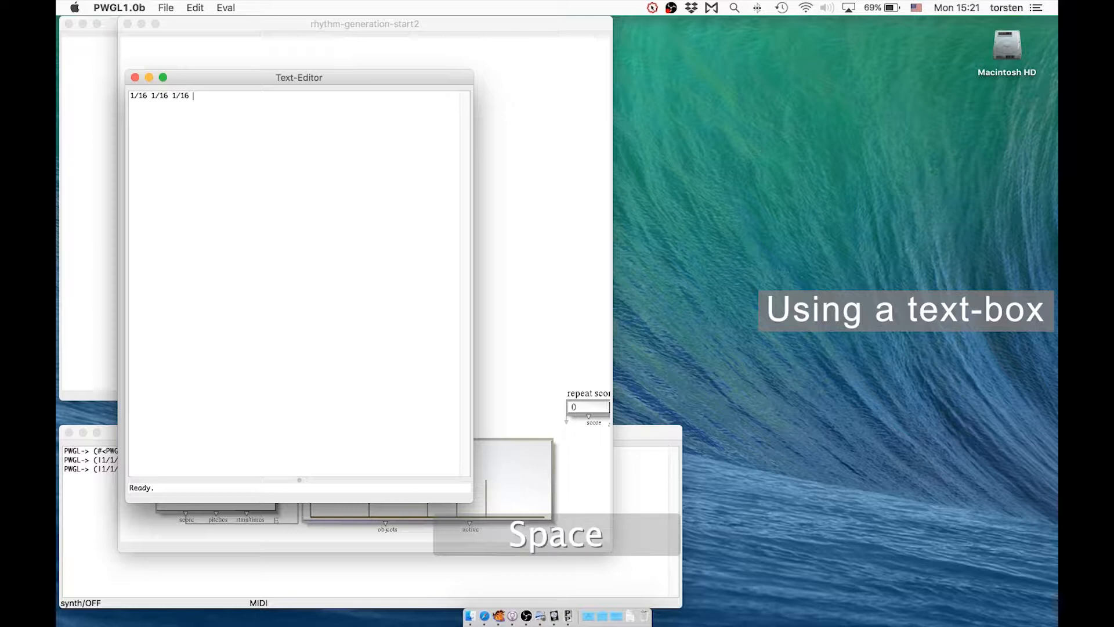
type("6")
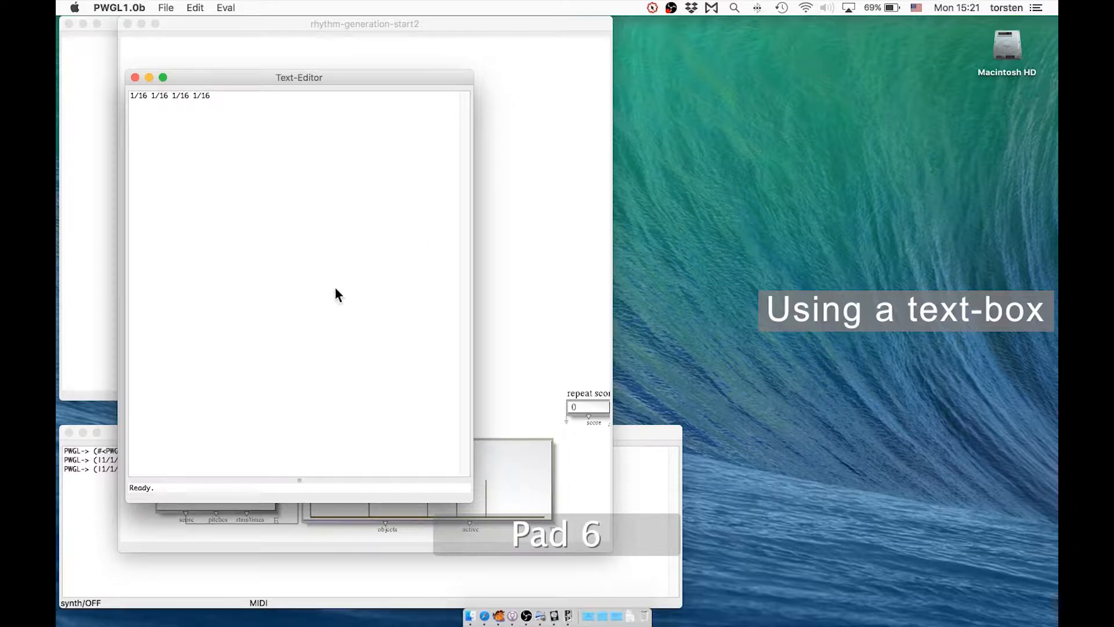
key("cmd+w")
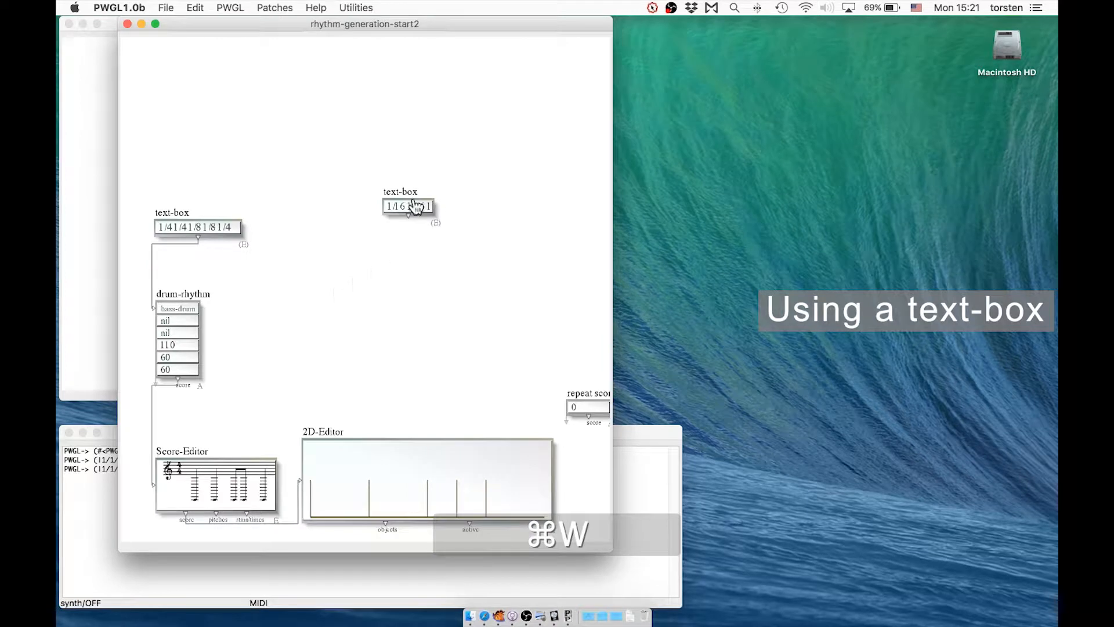
- Widen the new text-box to fit its content, place it beside the first one, and evaluate it
left_click_drag(400, 188, 448, 236)
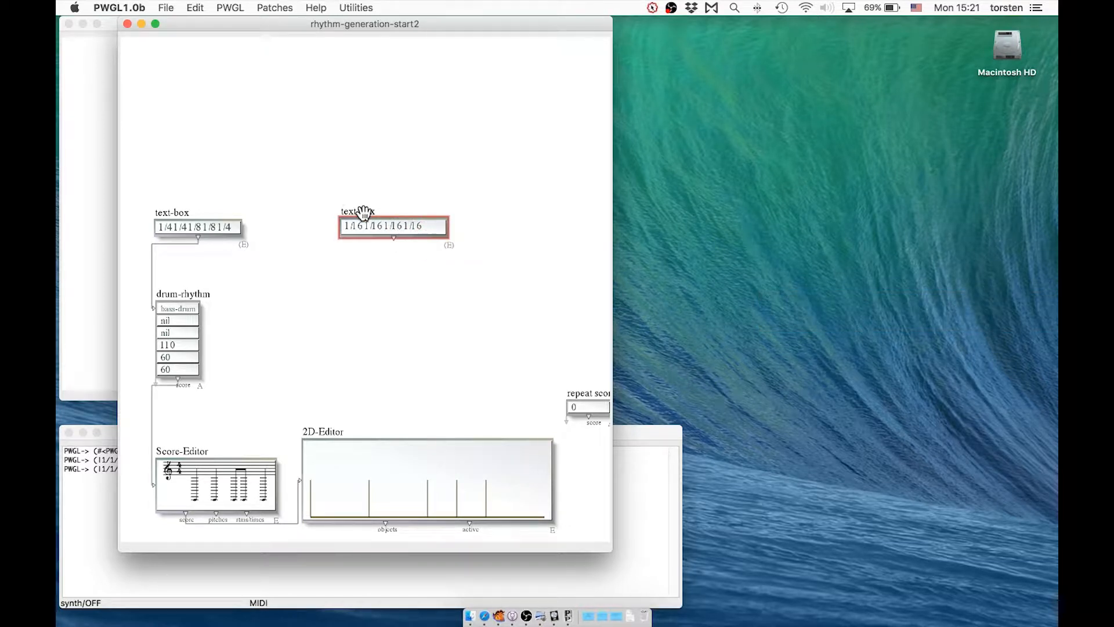
key("v")
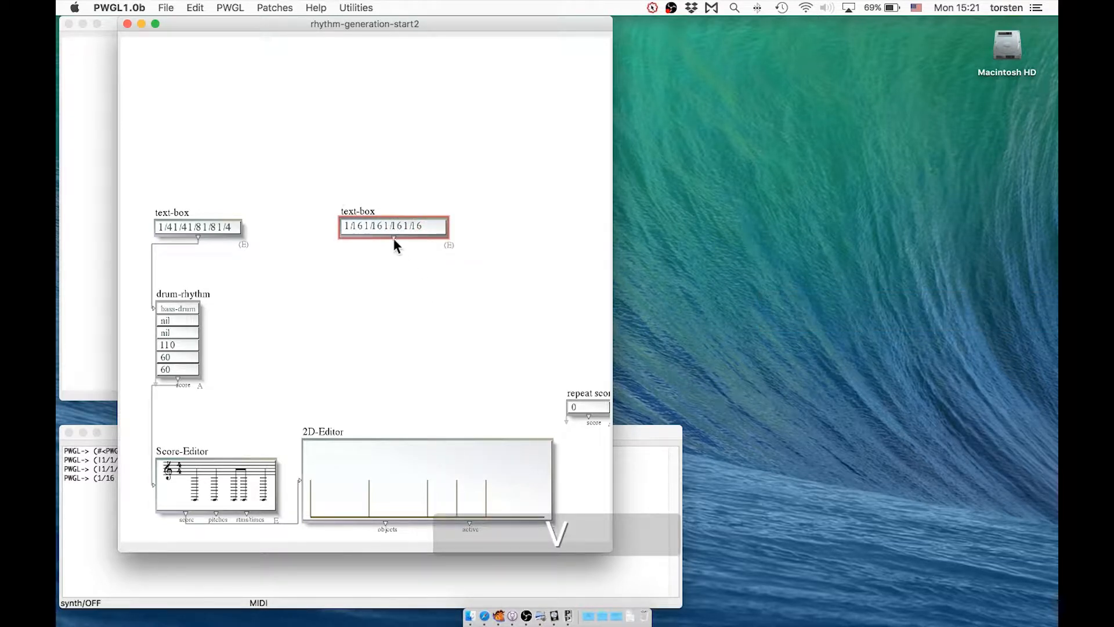
- Connect the sixteenth-note text-box to the snare input of drum-rhythm, keeping the original text-box on the bass-drum input
left_click_drag(391, 235, 188, 309)
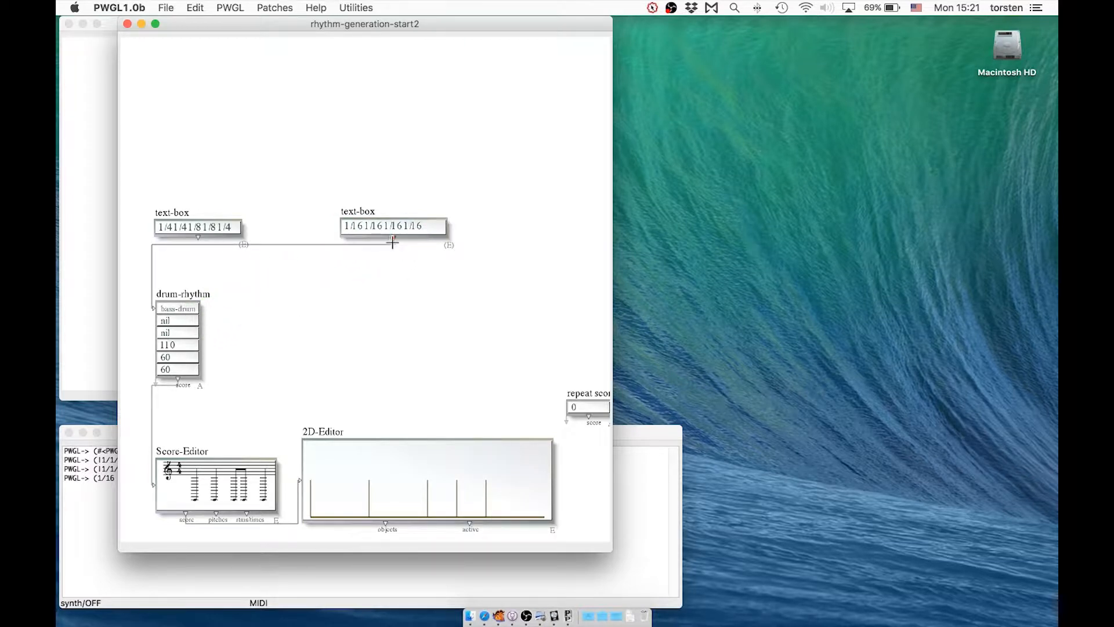
left_click_drag(395, 241, 182, 323)
left_click_drag(198, 238, 186, 307)
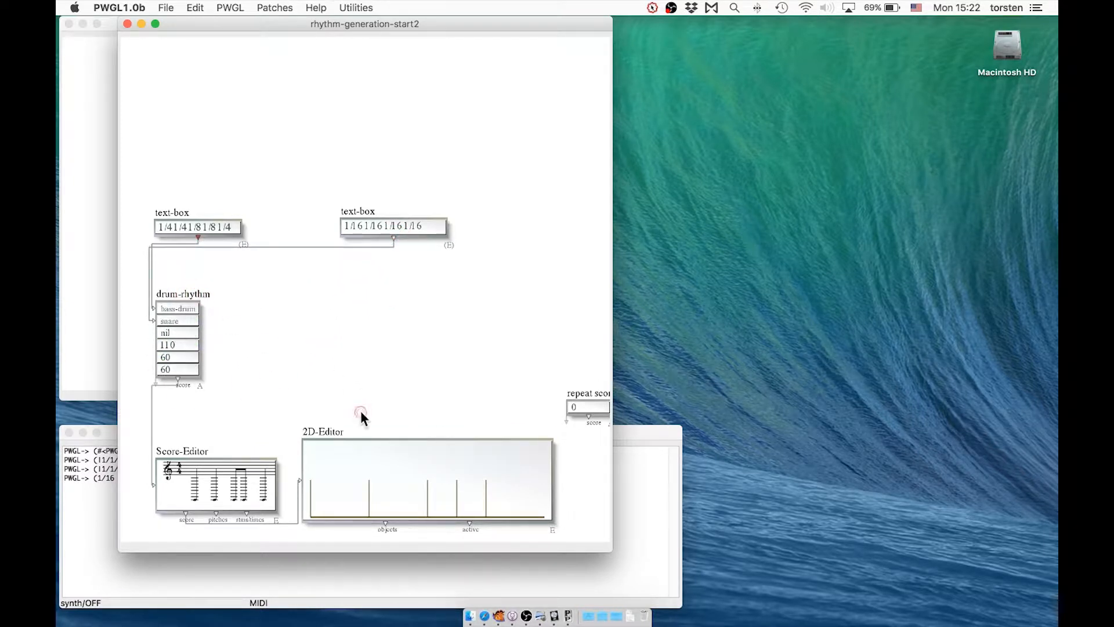
- Evaluate the 2D-Editor to regenerate the score with the snare part, then deselect it
left_click(360, 503)
key("v")
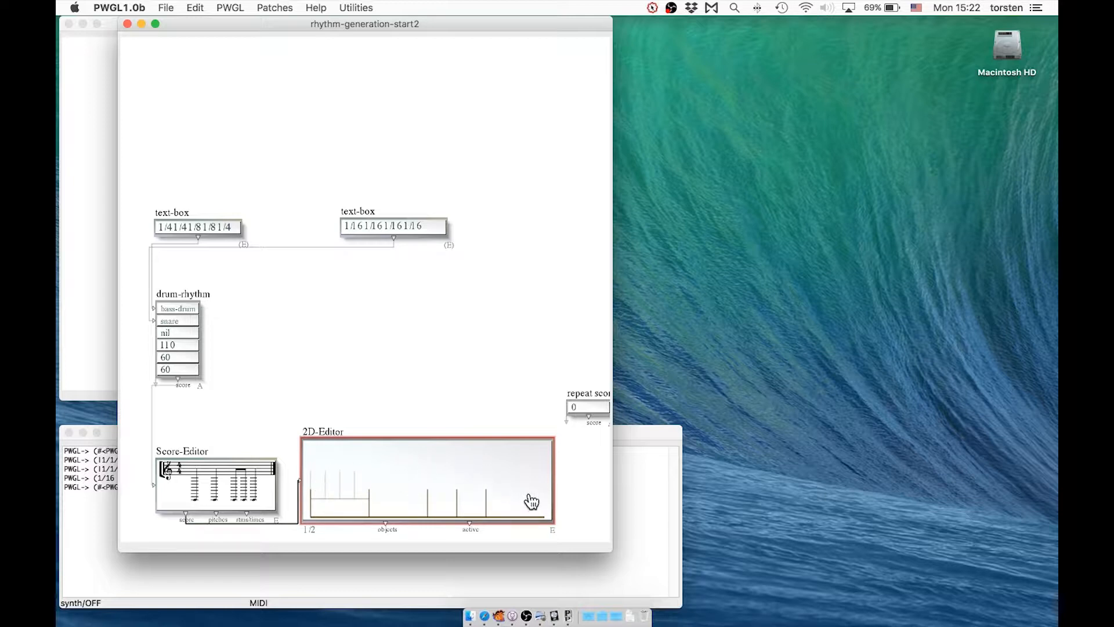
left_click(333, 262)
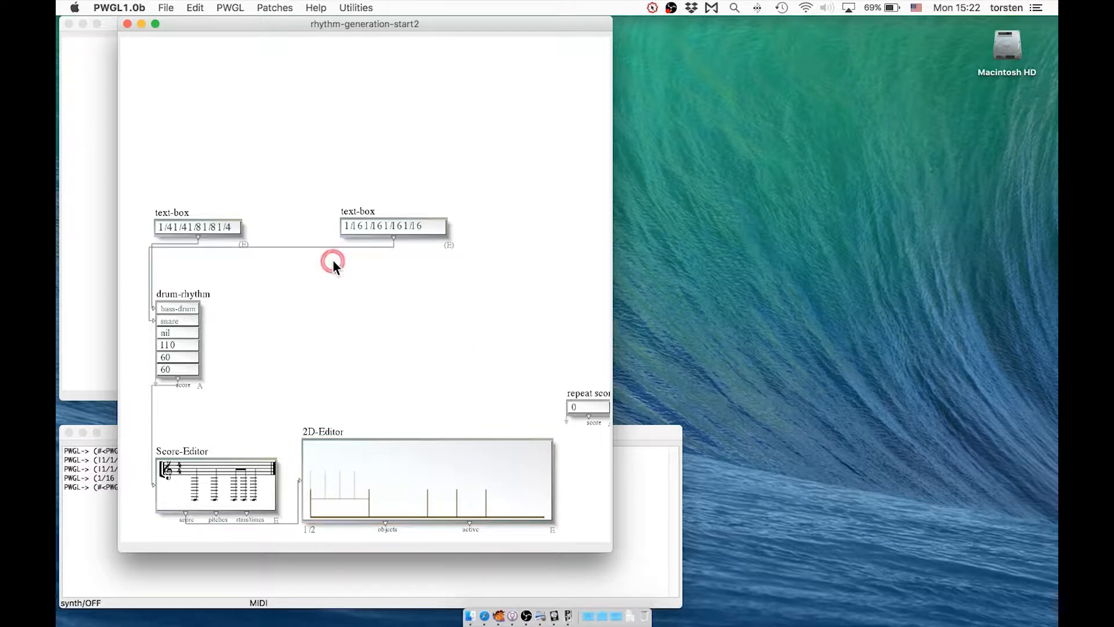
- Add a pwgl-repeat box below the sixteenth-note text-box and connect the text-box to its patch input
right_click(332, 259)
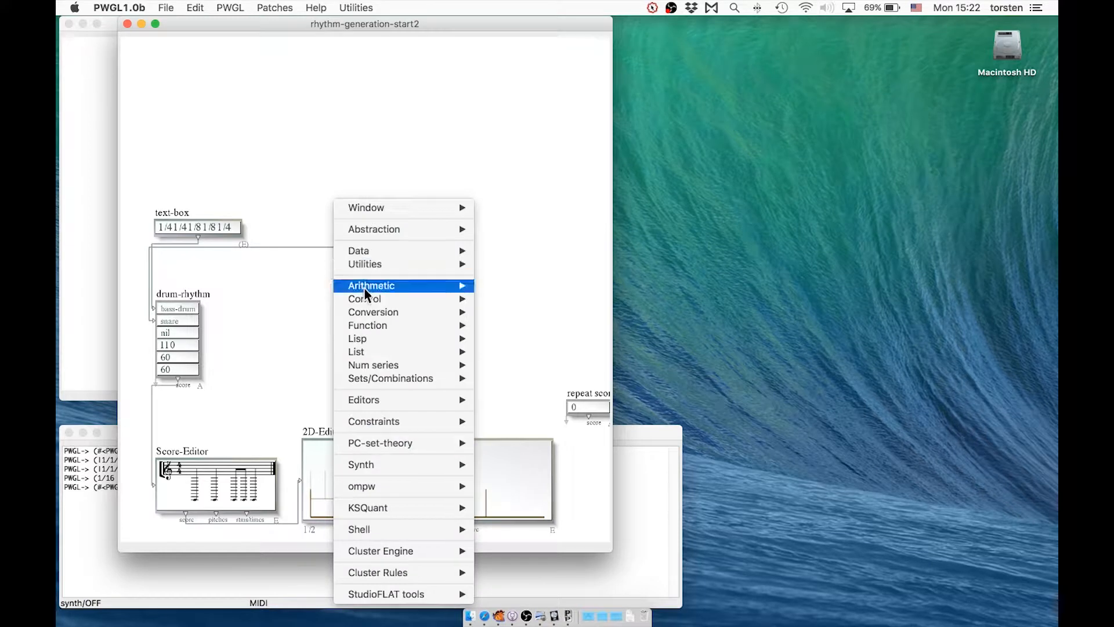
mouse_move(372, 311)
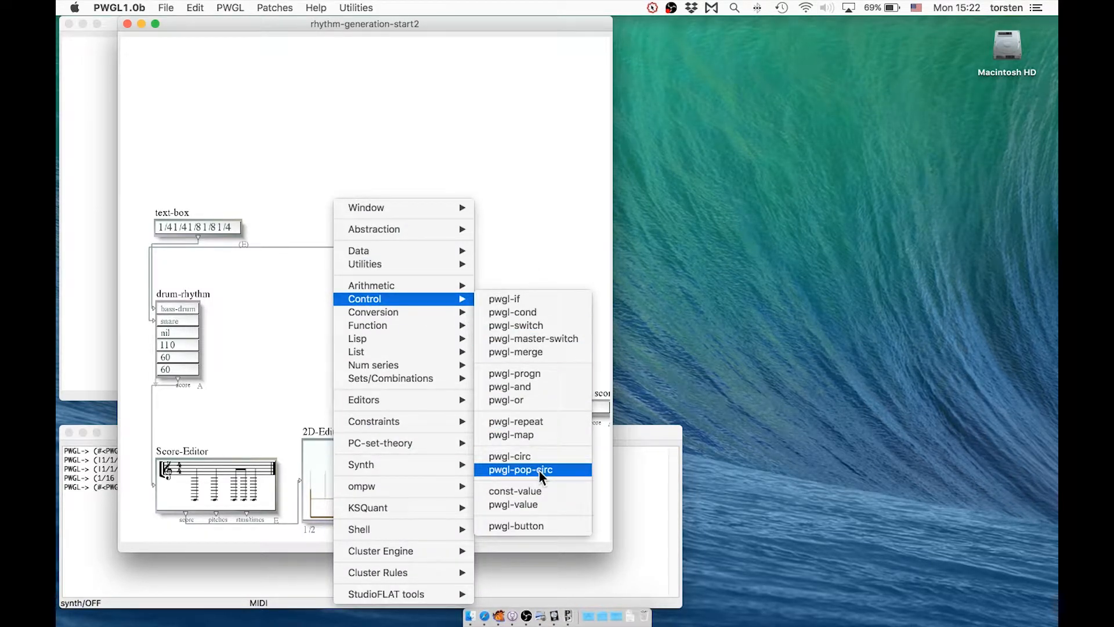
left_click(549, 421)
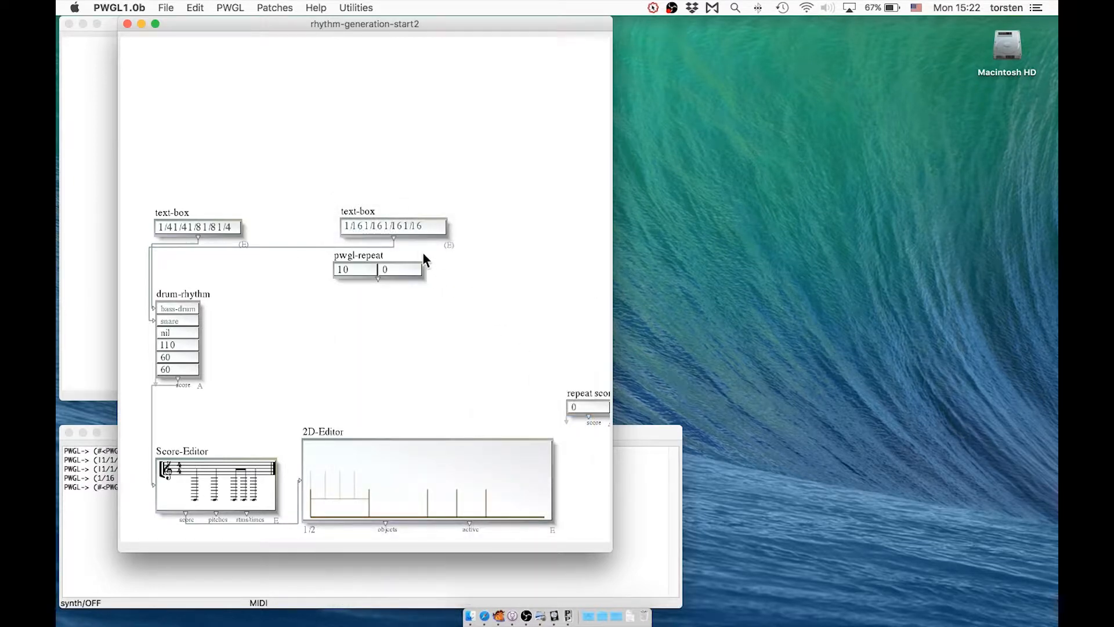
left_click(392, 238)
left_click_drag(403, 268, 373, 258)
- Set the repeat count of the pwgl-repeat box to 4
double_click(356, 275)
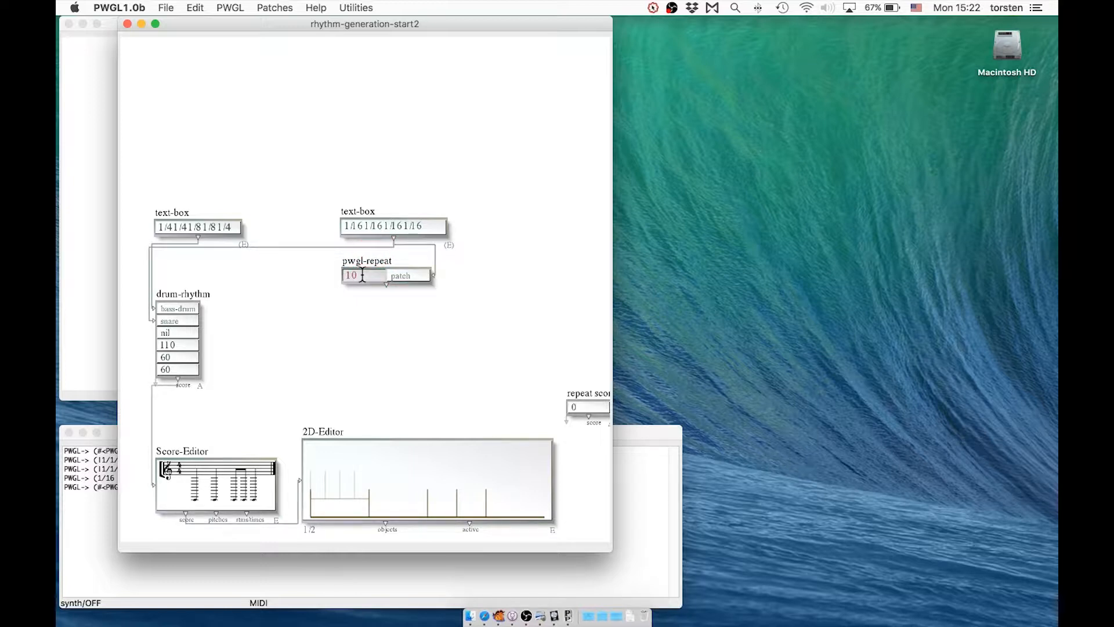
type("4")
key("Return")
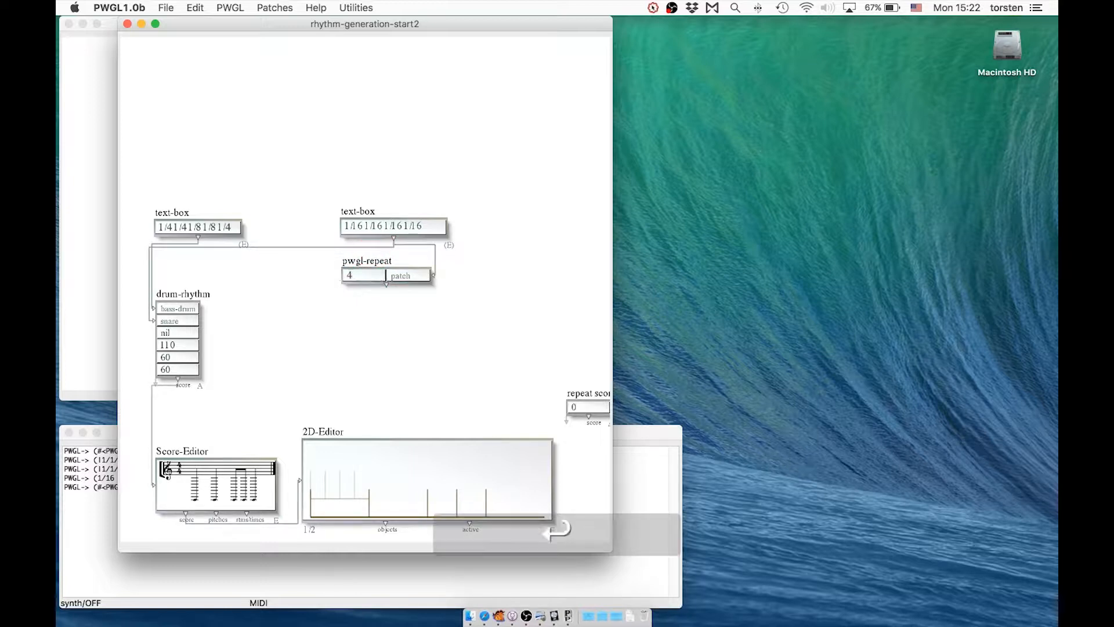
- Evaluate the pwgl-repeat box and examine how the repeated sixteenth-note lists are nested in the PWGL output
left_click(370, 260)
key("v")
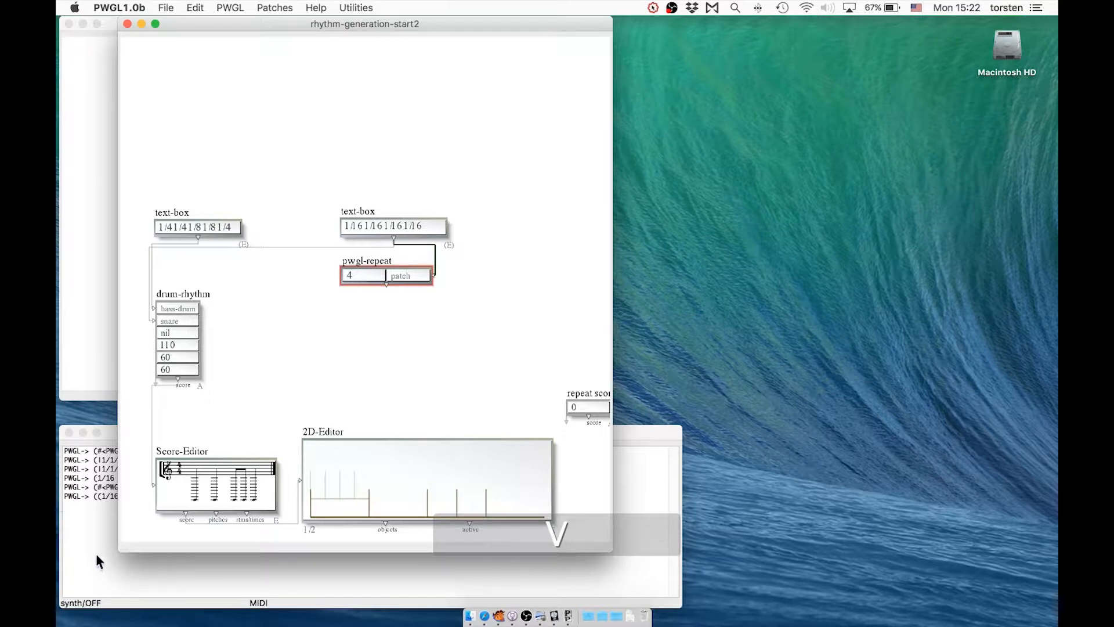
left_click(103, 536)
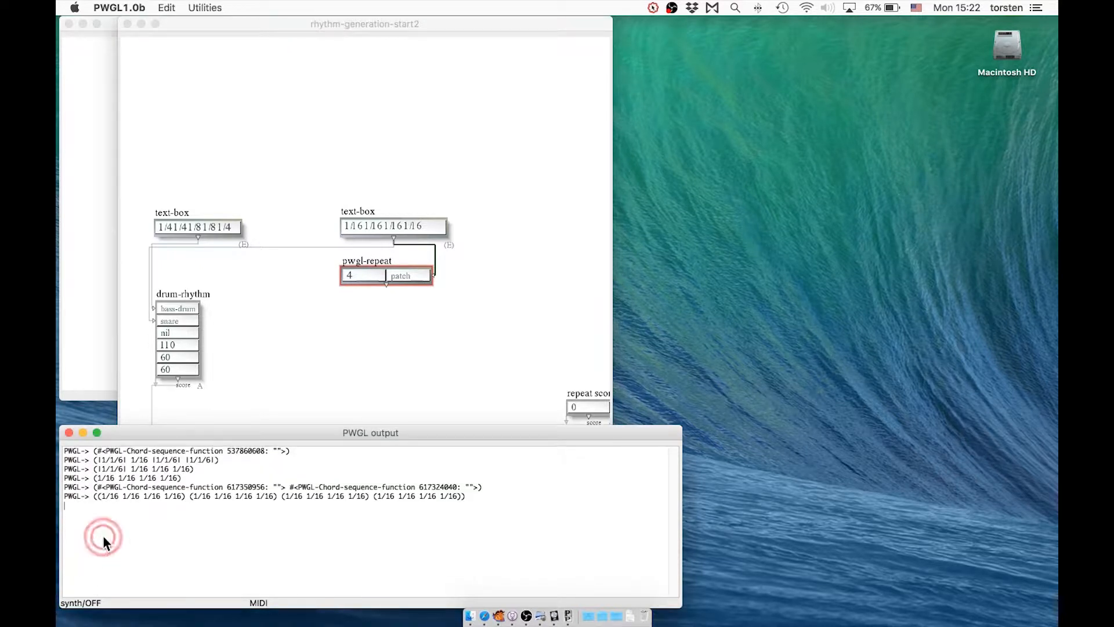
double_click(99, 495)
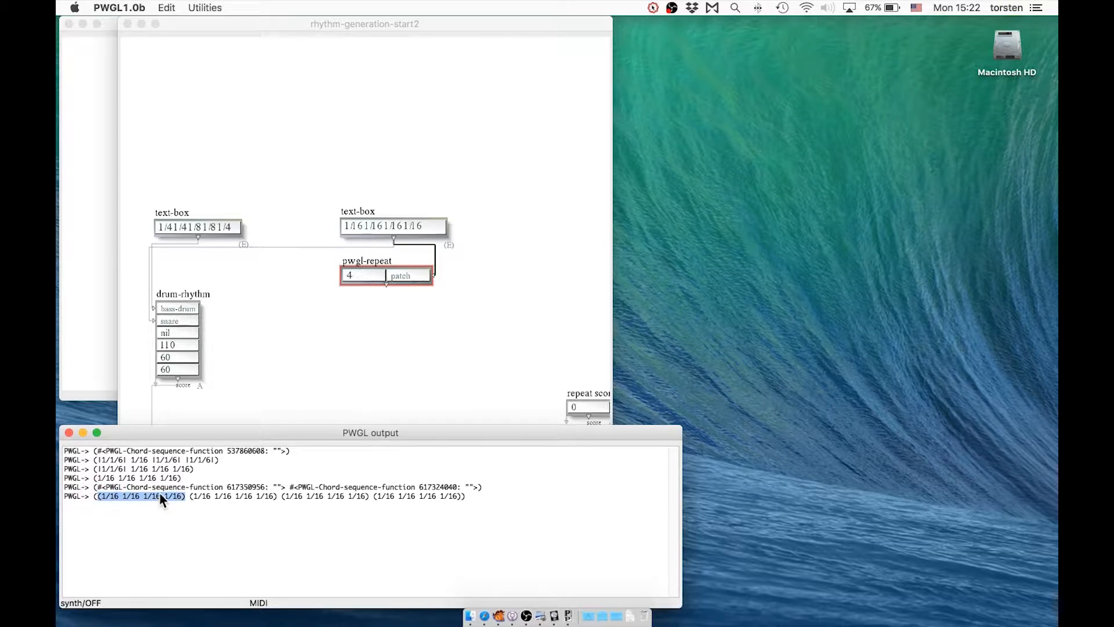
double_click(190, 494)
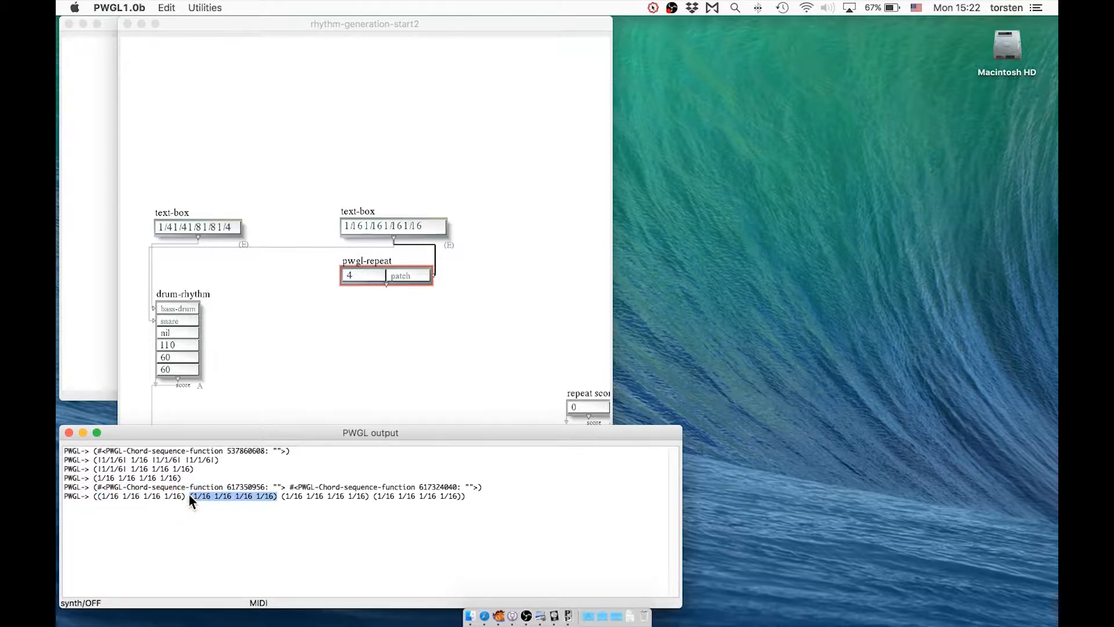
- Add a flat box below pwgl-repeat and connect the pwgl-repeat output to its lst input
left_click(356, 317)
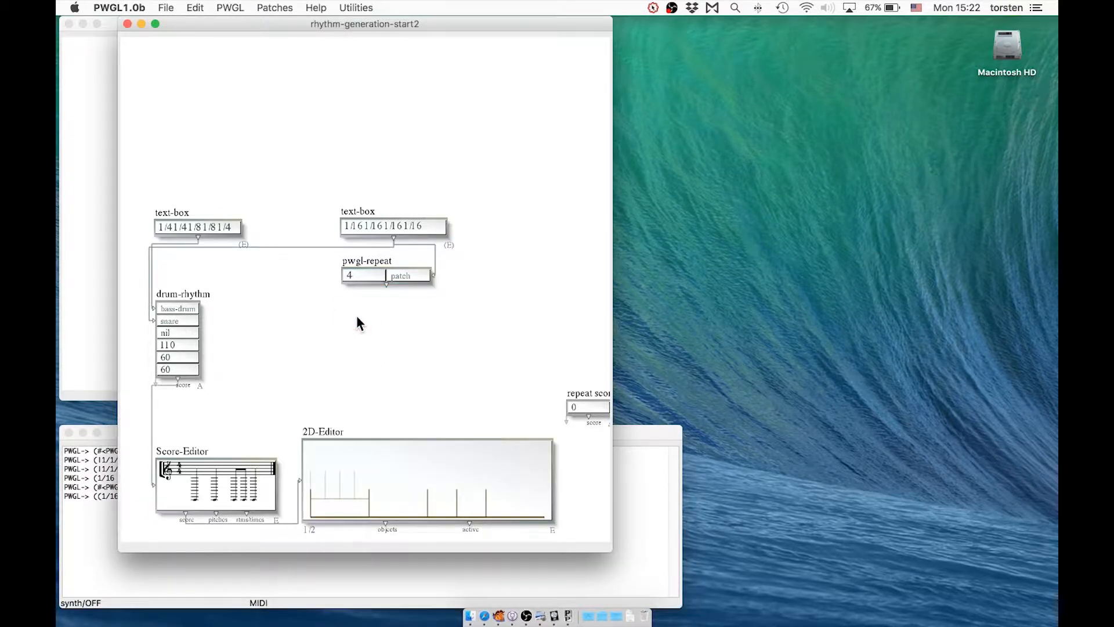
right_click(356, 318)
mouse_move(388, 341)
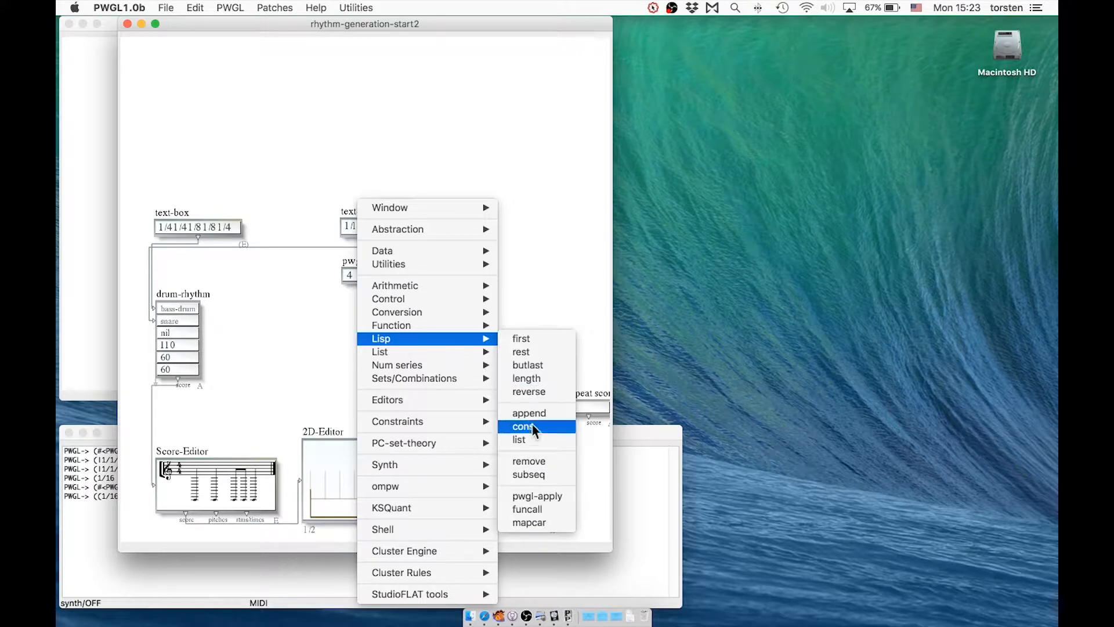
mouse_move(431, 350)
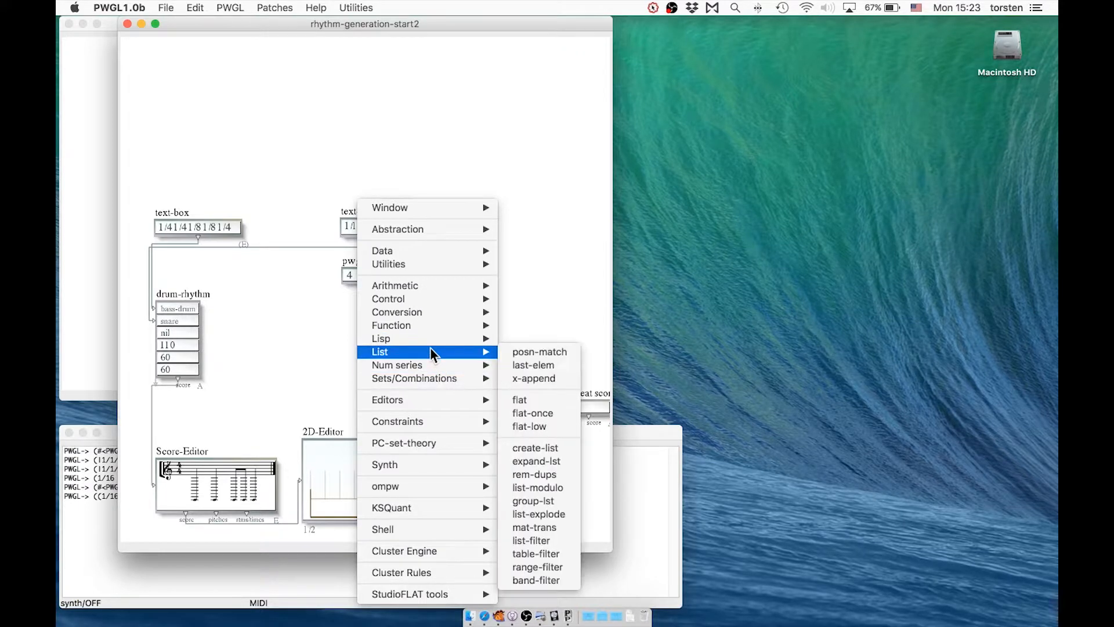
left_click(531, 399)
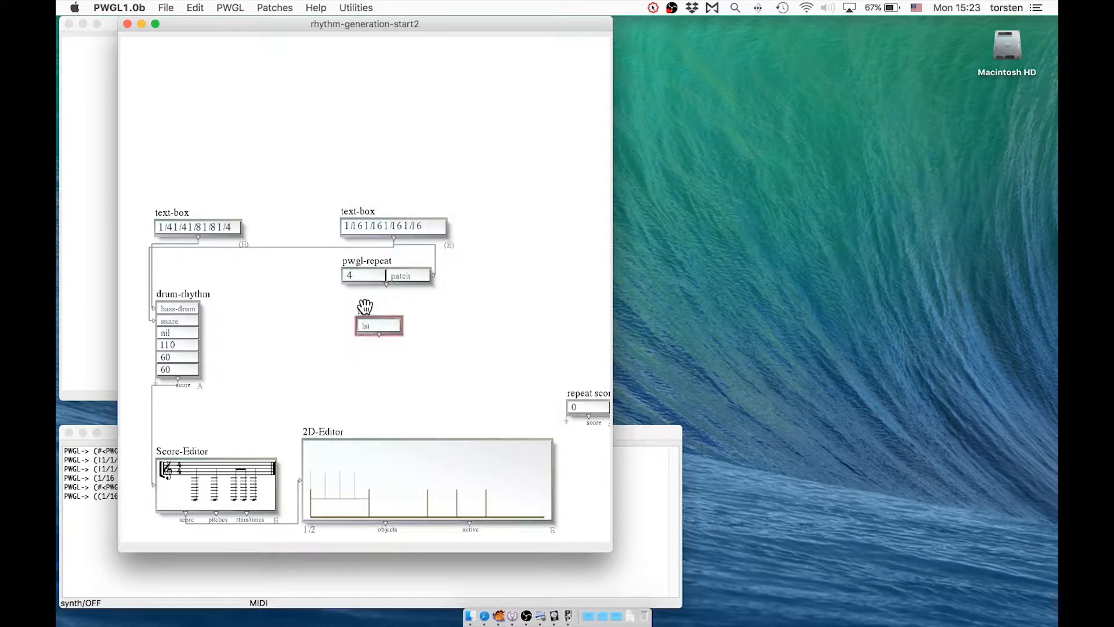
mouse_move(365, 306)
left_mouse_down()
mouse_move(353, 287)
mouse_move(386, 282)
mouse_move(375, 304)
left_mouse_up()
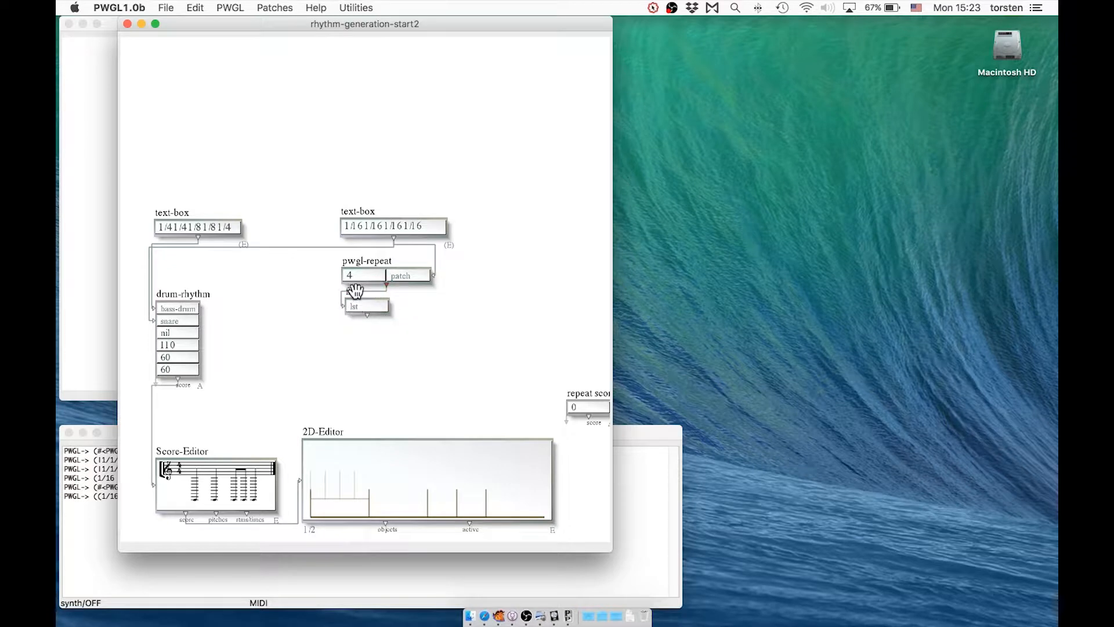
- Evaluate the flat box and compare its list with the nested pwgl-repeat result in the PWGL output
left_click(355, 290)
key("v")
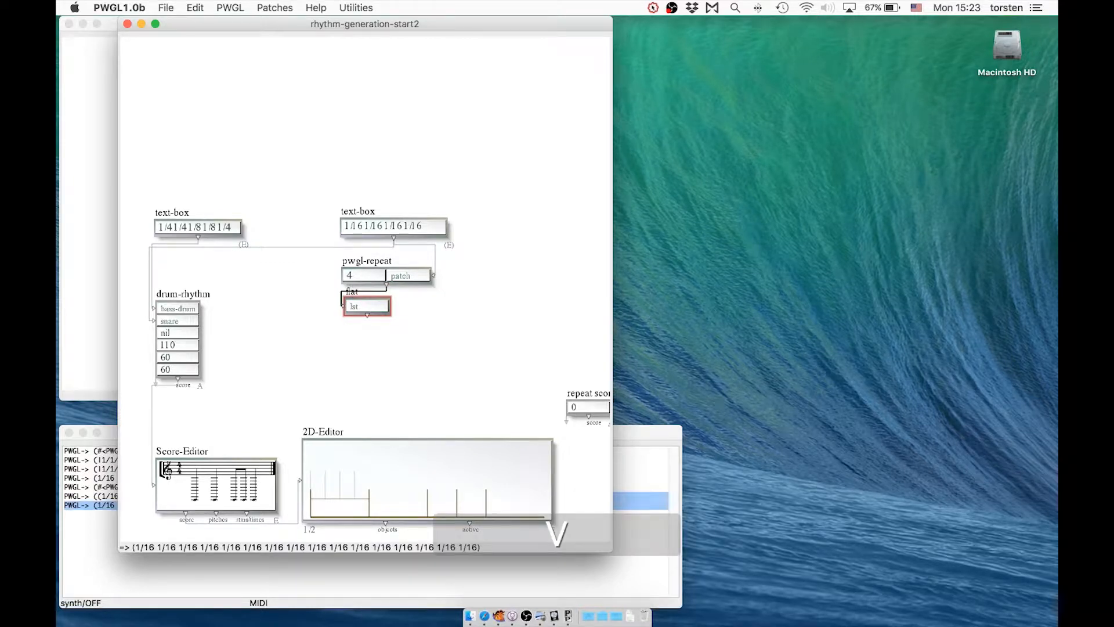
left_click(93, 562)
left_click(106, 527)
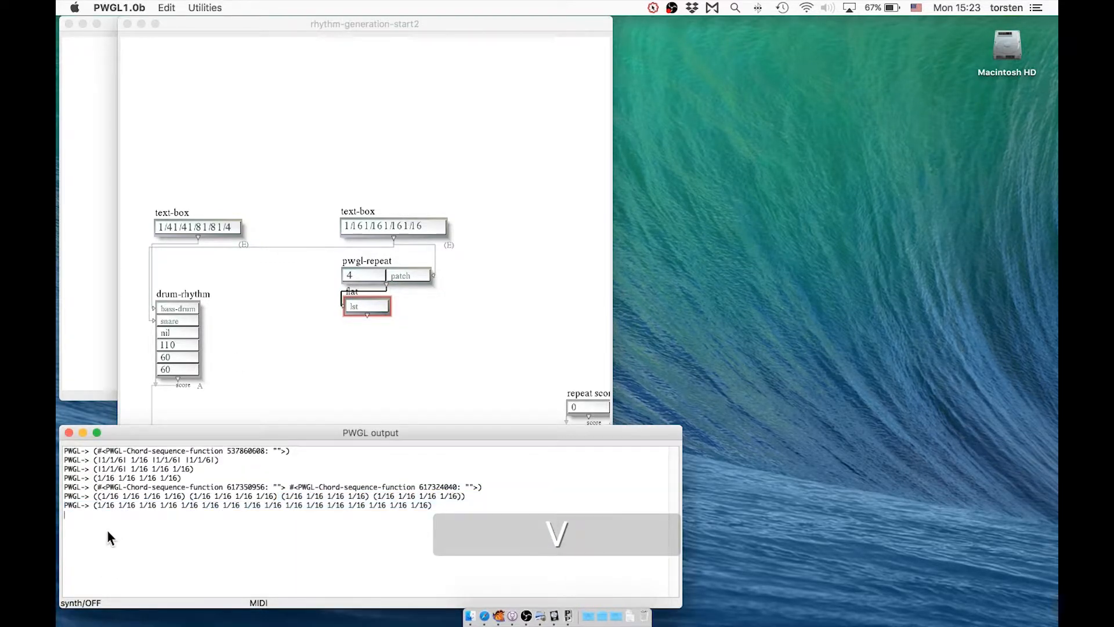
double_click(97, 495)
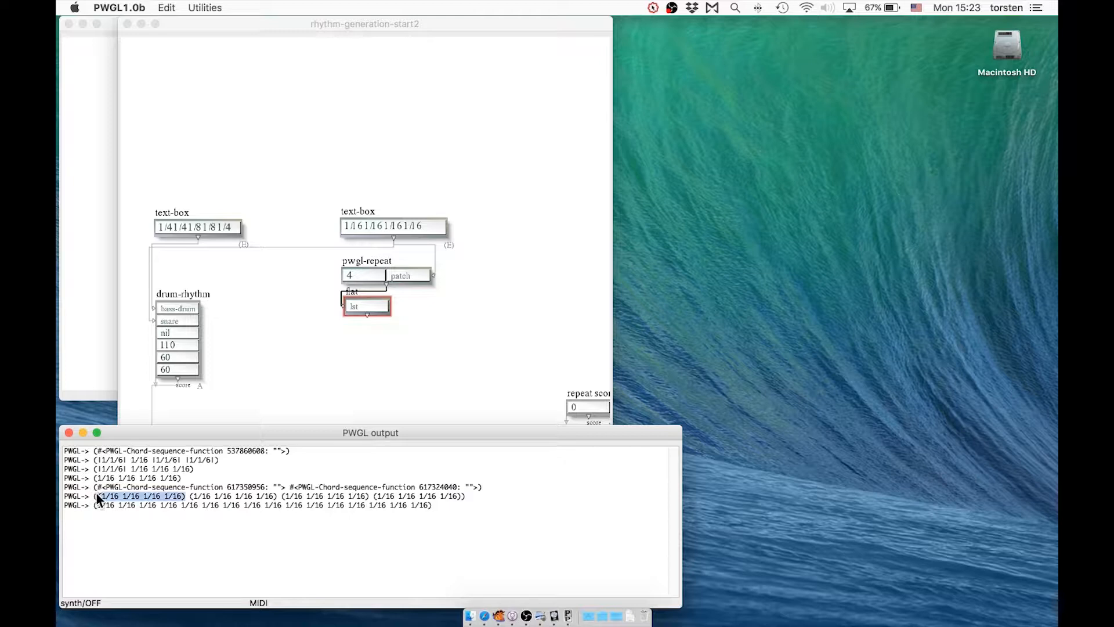
left_click(92, 502)
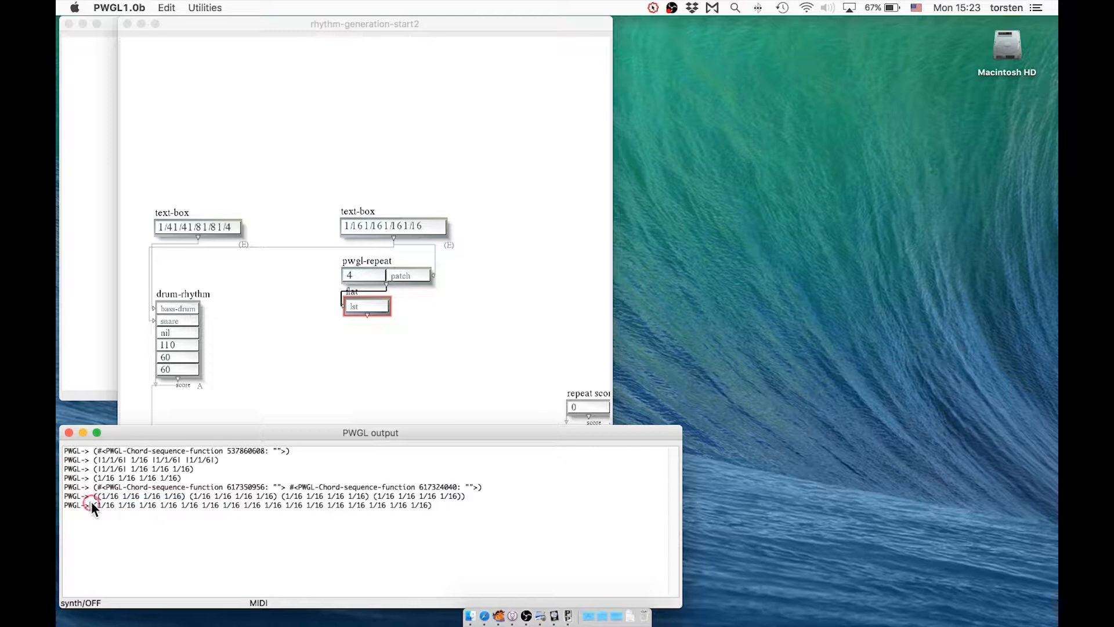
double_click(92, 501)
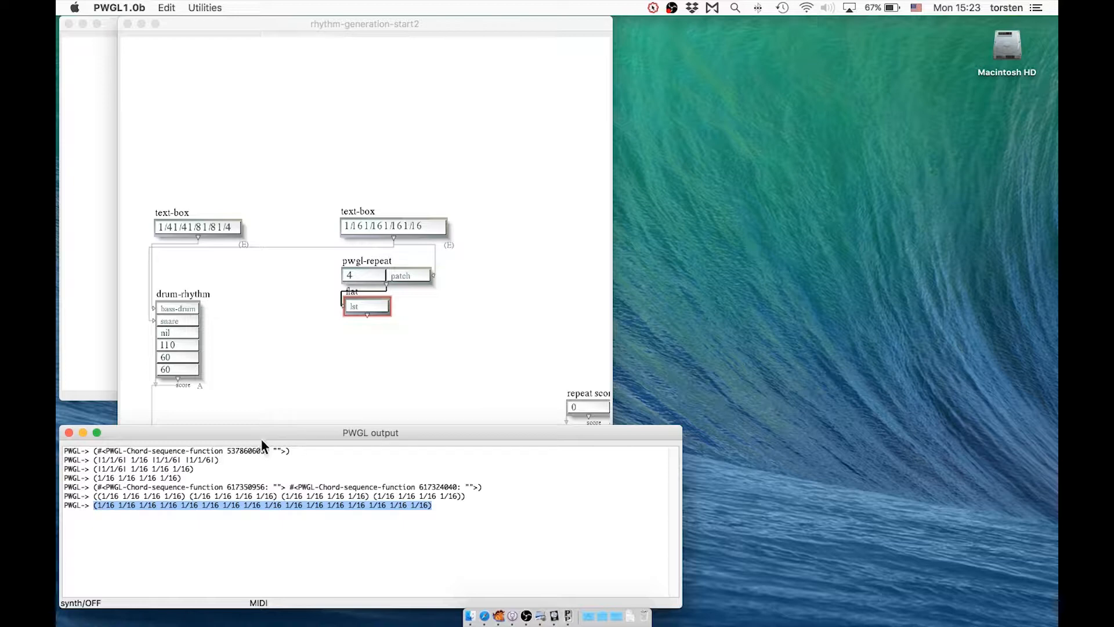
- Connect the flat box to the snare input of drum-rhythm and evaluate the 2D-Editor to regenerate the score
left_click(362, 334)
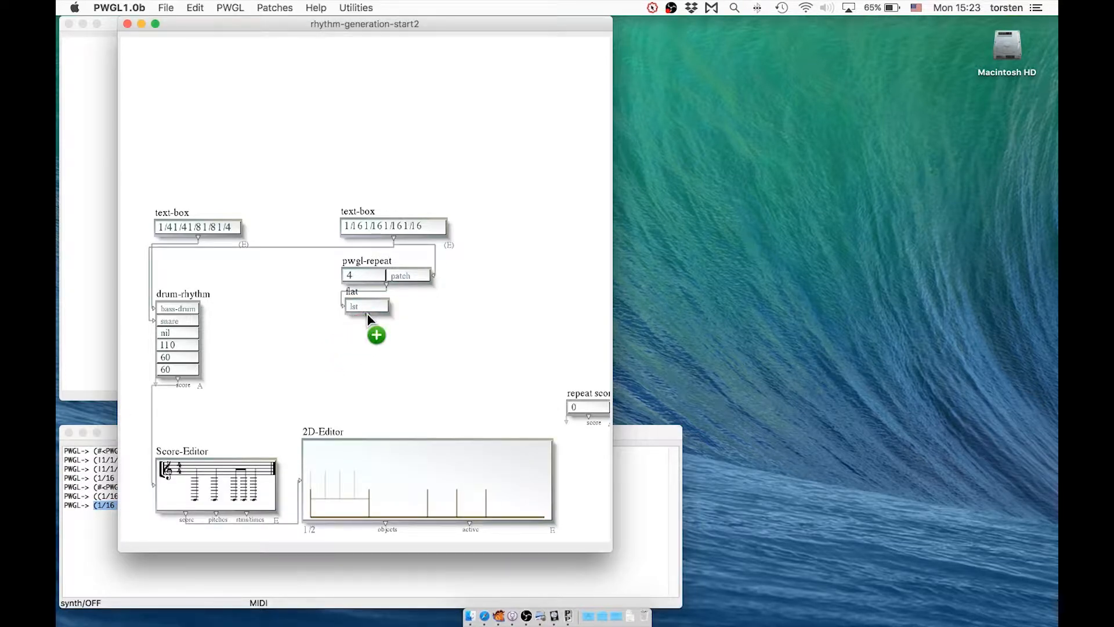
left_click_drag(367, 317, 173, 321)
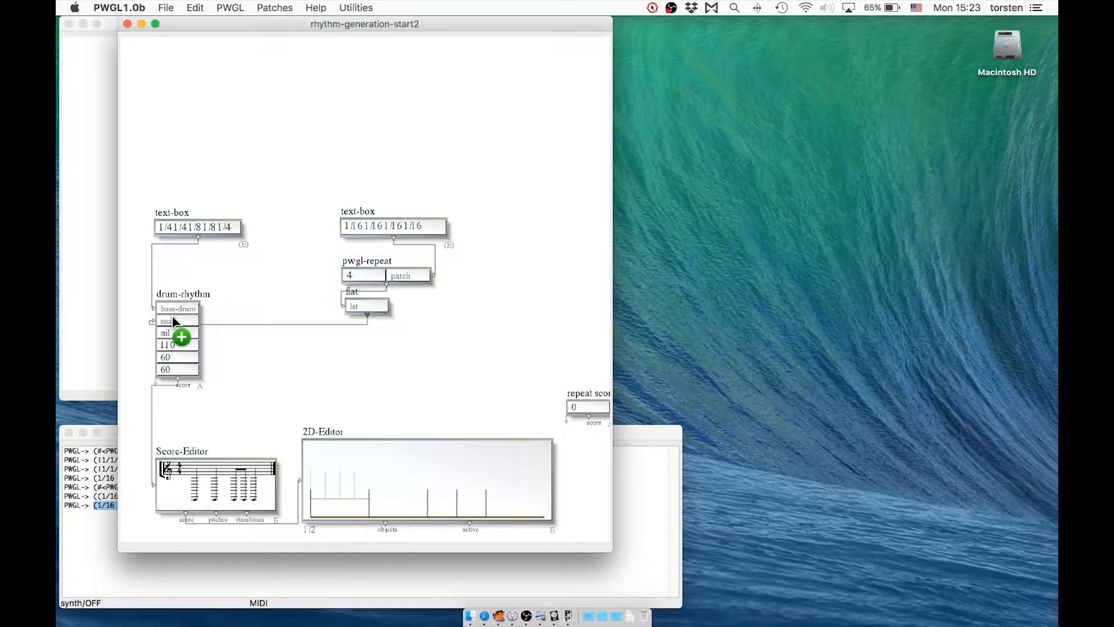
left_click(360, 459)
key("v")
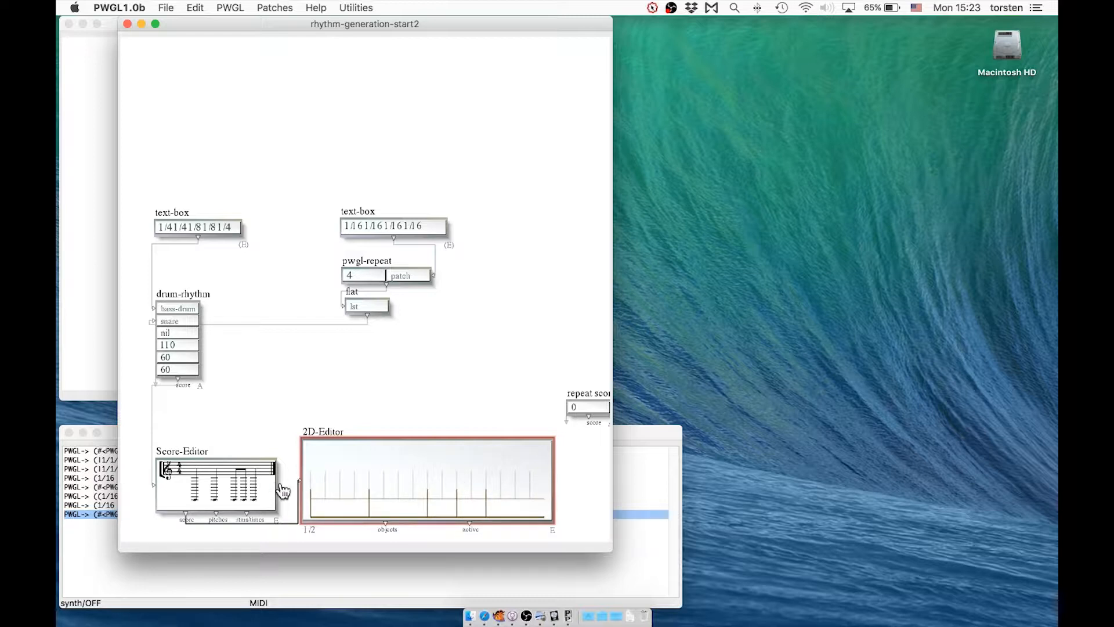
- Play back the regenerated bass-drum and snare rhythm from the 2D-Editor
left_click(329, 397)
left_click(336, 434)
key("space")
- Place the "repeat score four times" abstraction below drum-rhythm and wire it between drum-rhythm's score output and the Score-Editor
left_click_drag(580, 395, 183, 397)
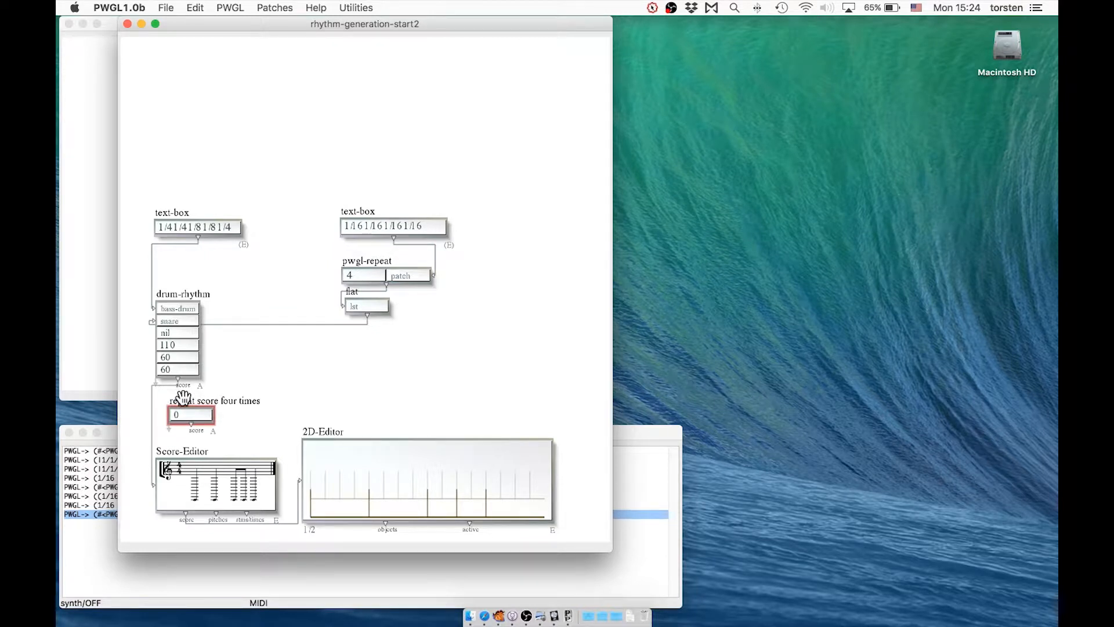
left_click_drag(183, 397, 183, 399)
left_click_drag(179, 380, 169, 476)
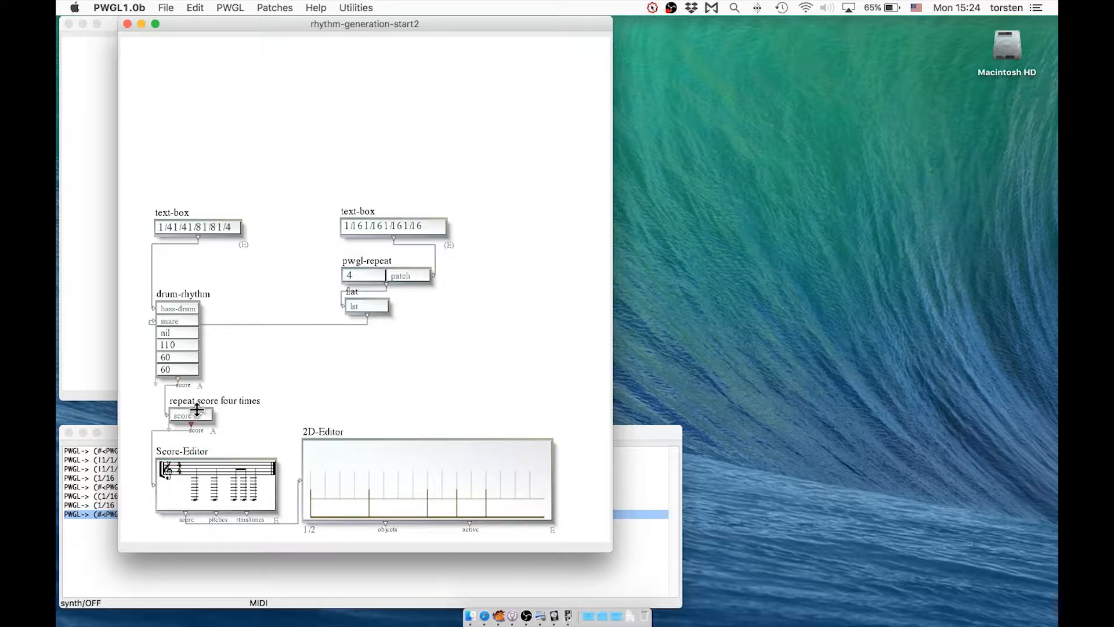
left_click_drag(197, 410, 188, 409)
- Evaluate the 2D-Editor to generate the four-times repeated score, play it, and stop the playback
left_click(334, 480)
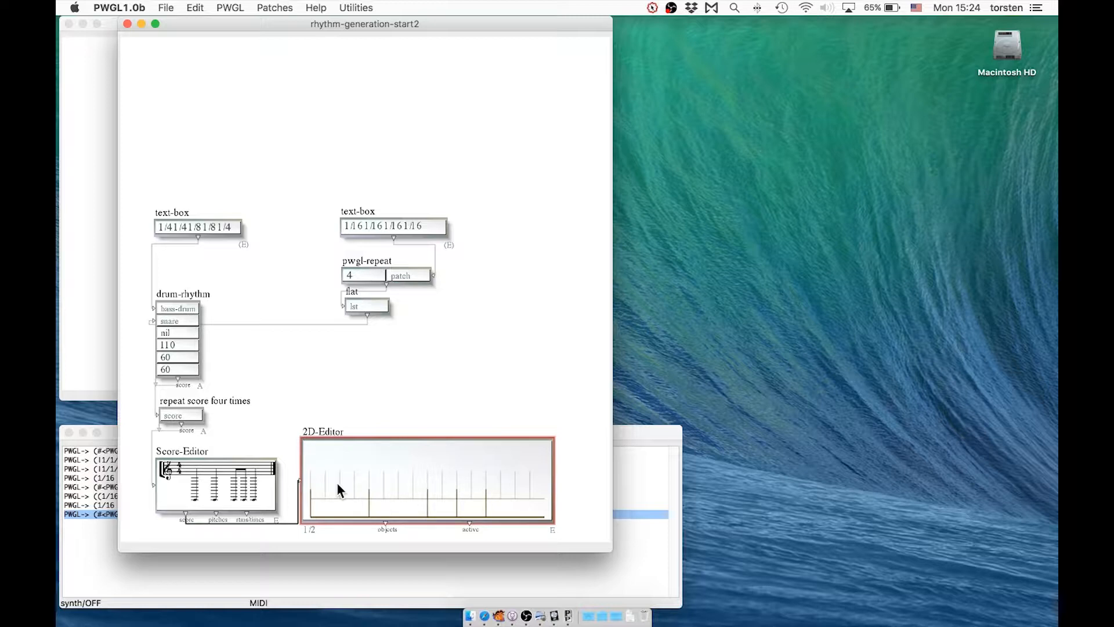
key("v")
key("space")
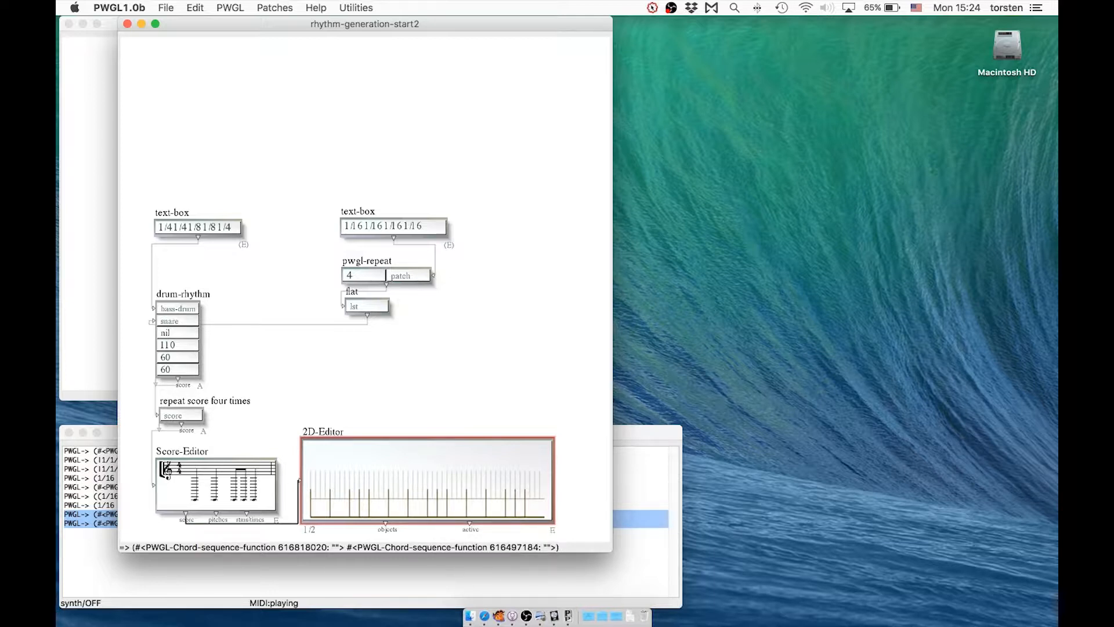
key("space")
key("super+Tab")
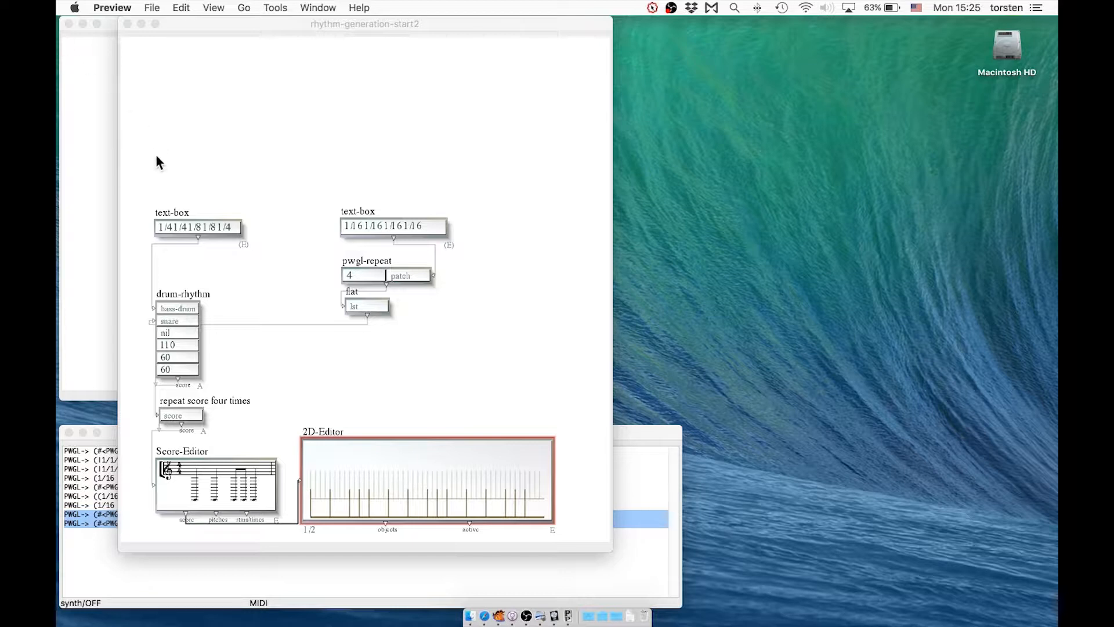
left_click_drag(157, 156, 436, 297)
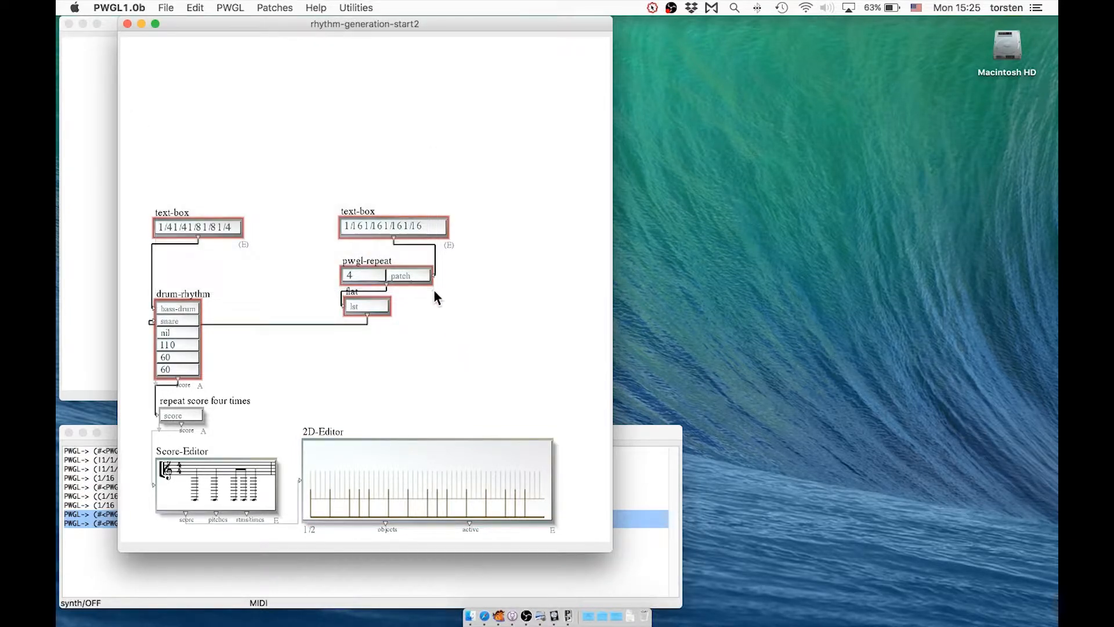
left_click(277, 244)
left_click_drag(204, 168, 479, 249)
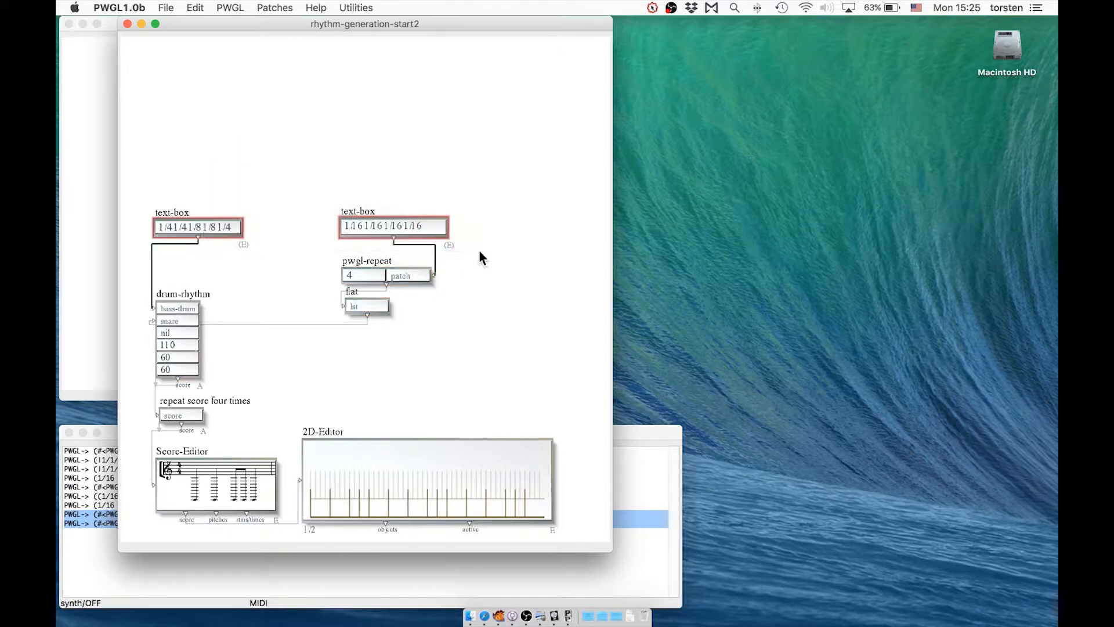
left_click(371, 196)
left_click_drag(160, 145, 214, 242)
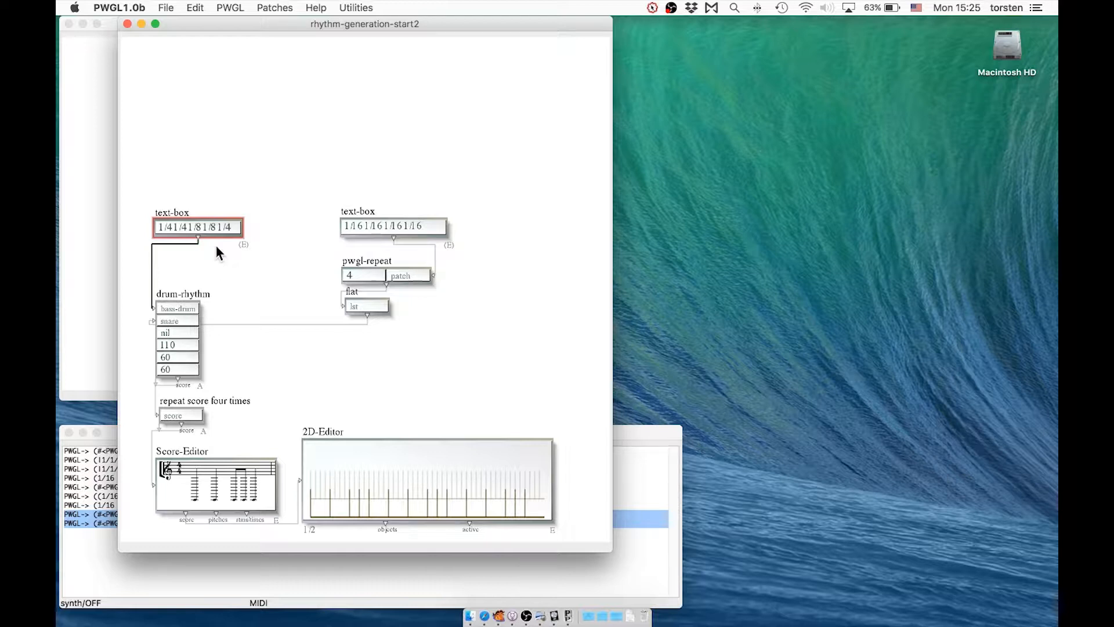
left_click(225, 253)
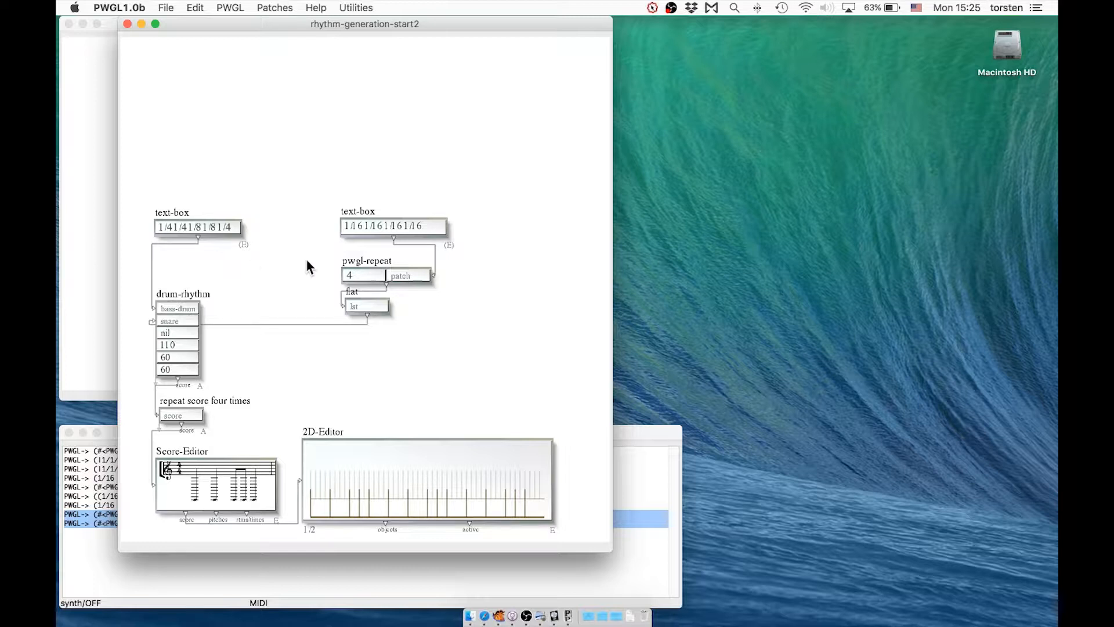
right_click(522, 232)
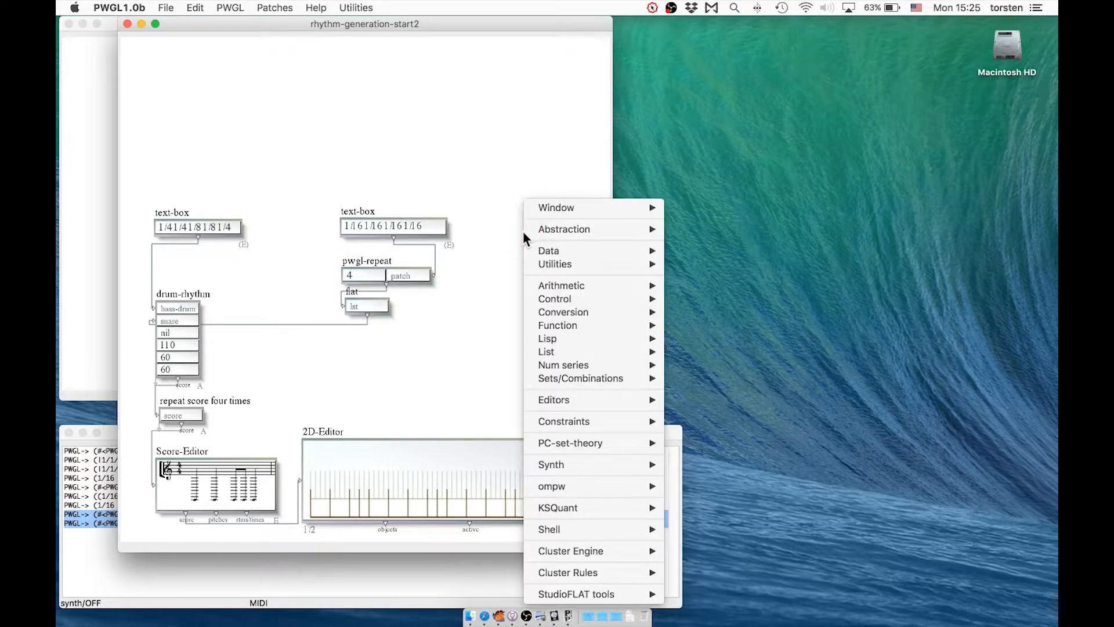
mouse_move(562, 339)
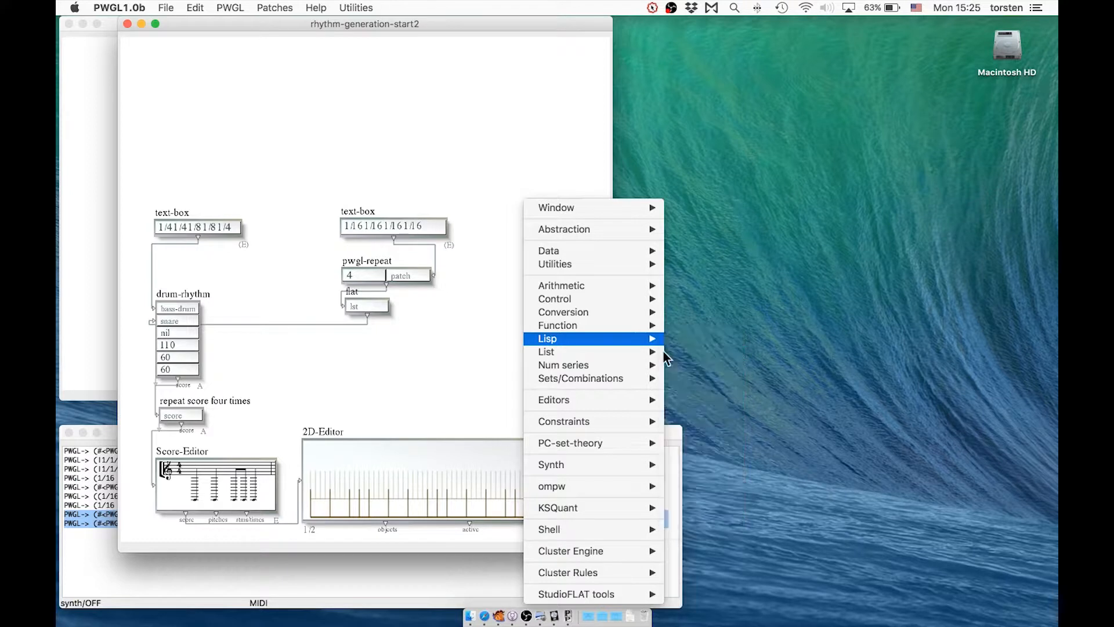
mouse_move(659, 355)
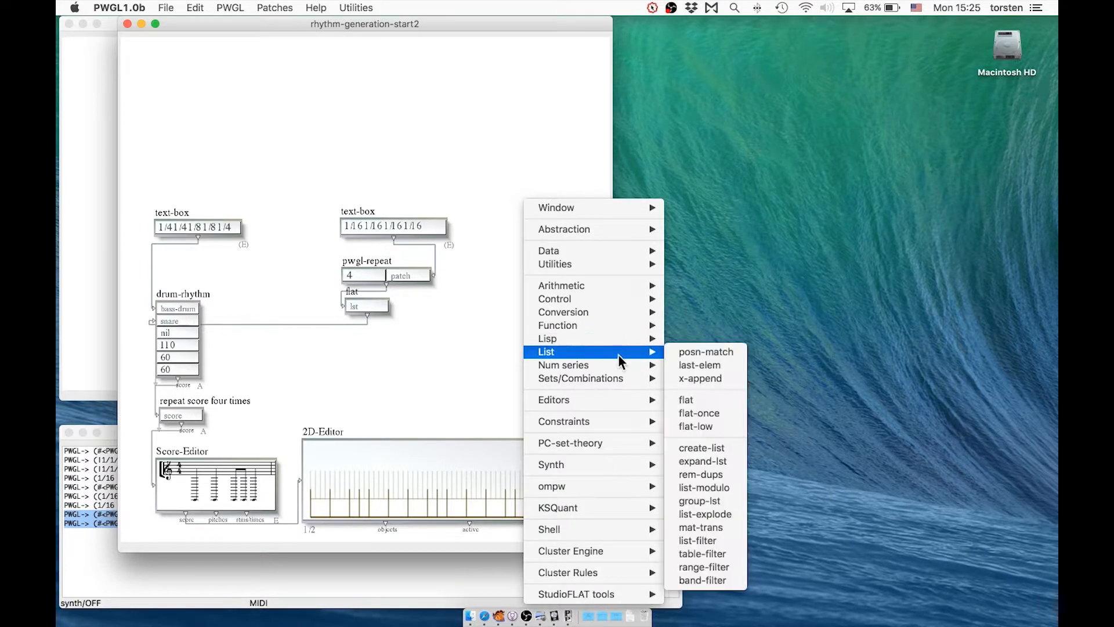
mouse_move(618, 368)
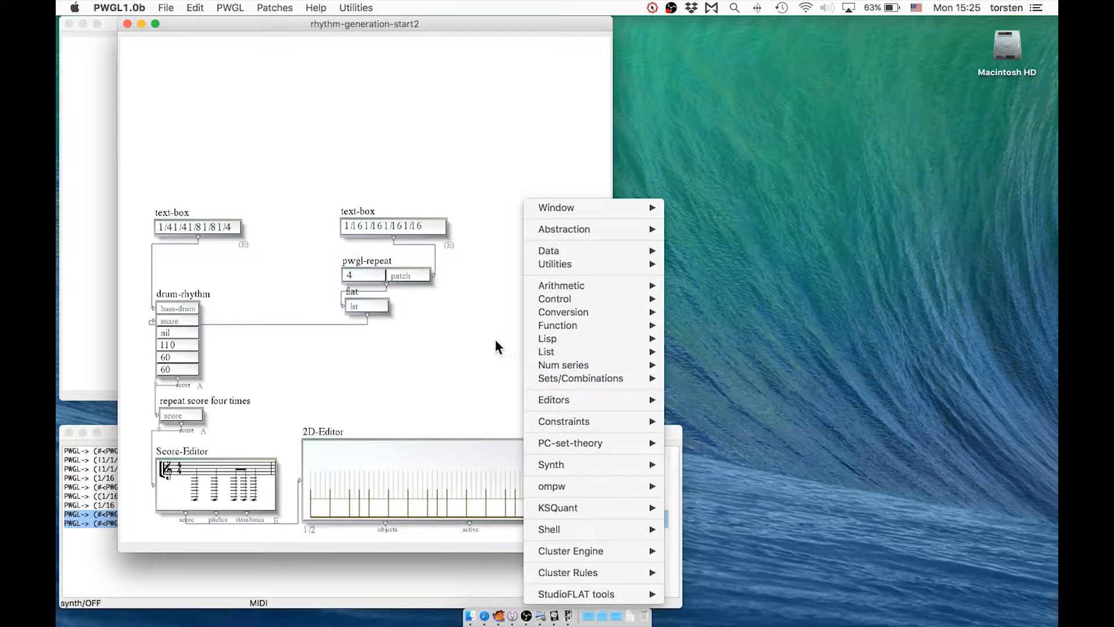
left_click(436, 367)
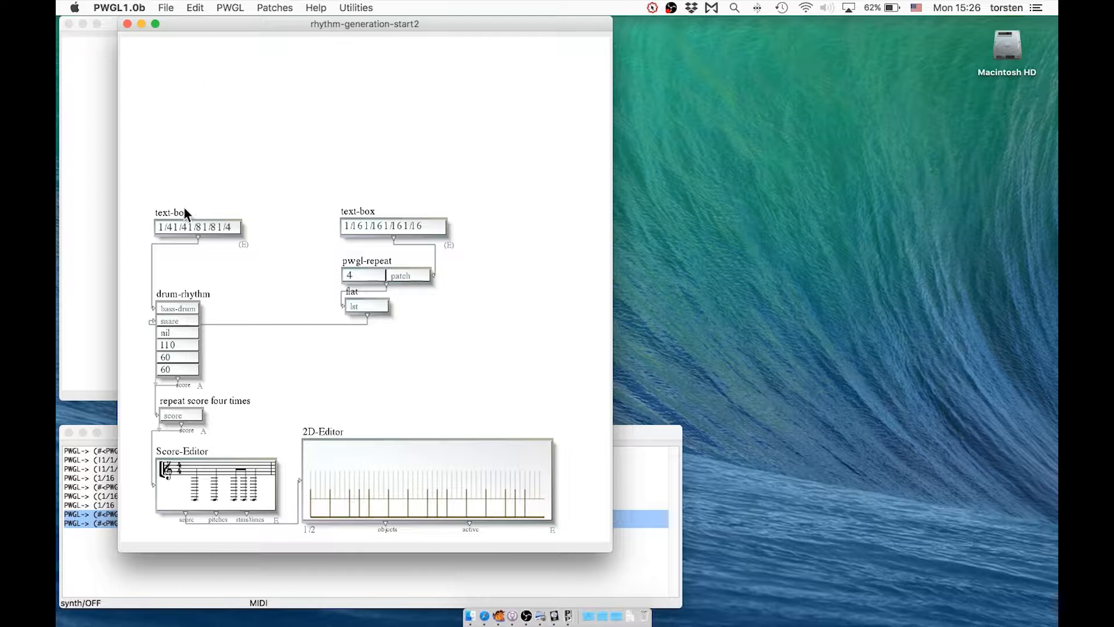
- Move the bass-drum text-box upward and add a reverse box from the Lisp functions in the space below it
left_click_drag(184, 210, 174, 92)
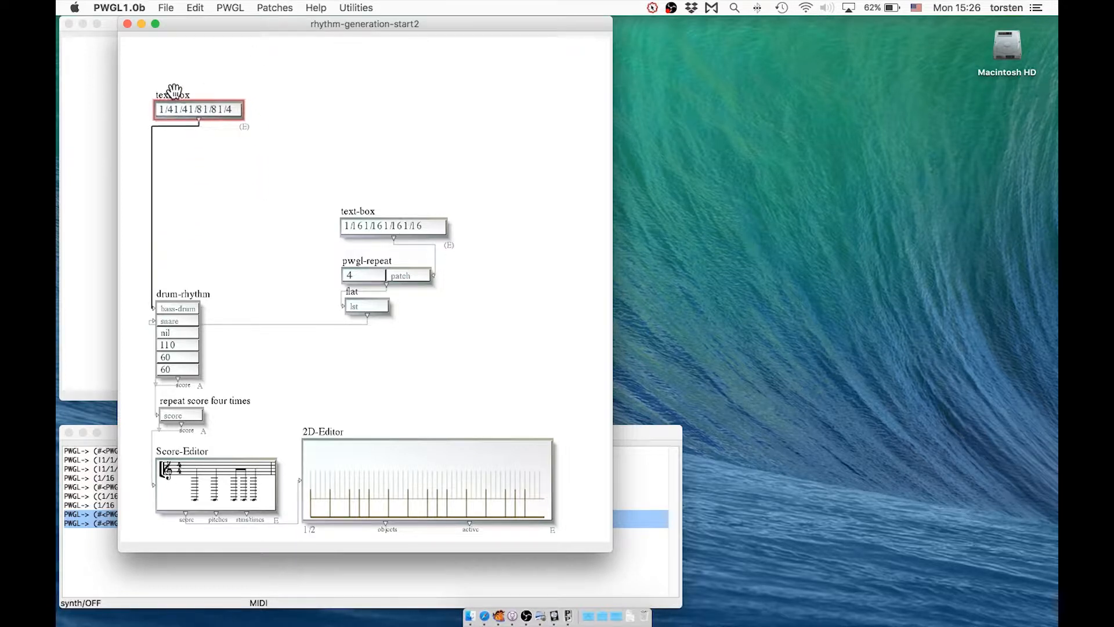
left_click(190, 159)
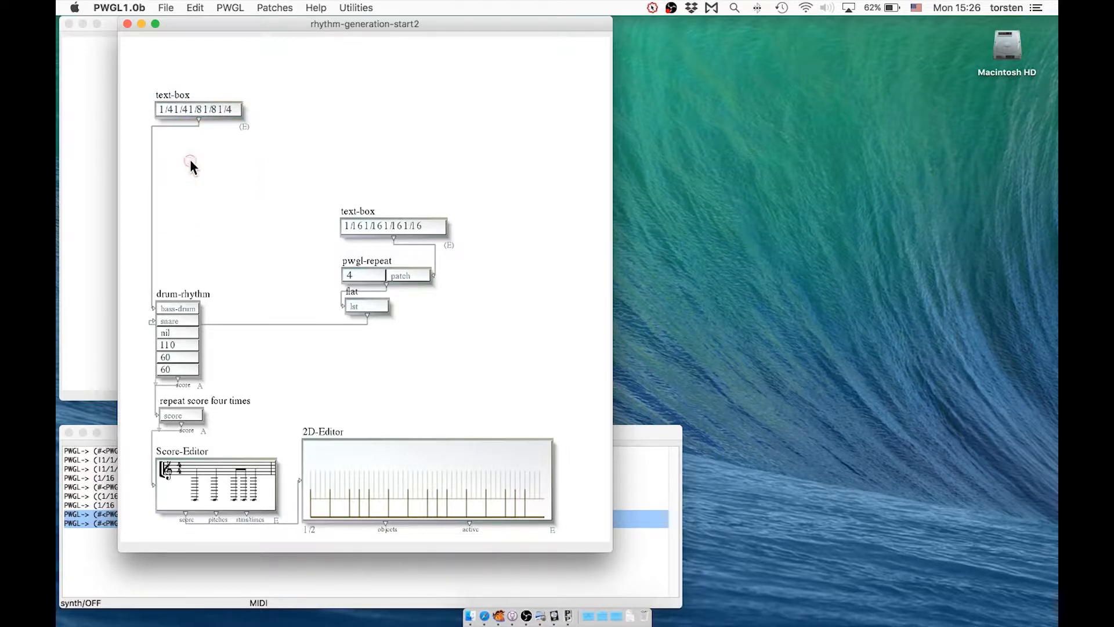
right_click(190, 162)
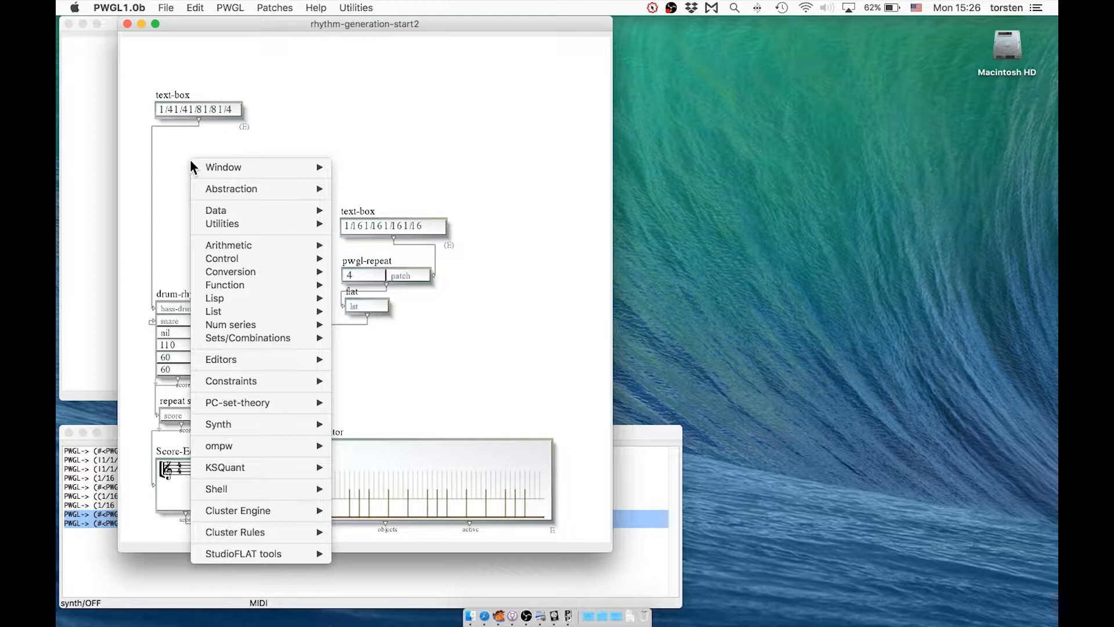
mouse_move(214, 299)
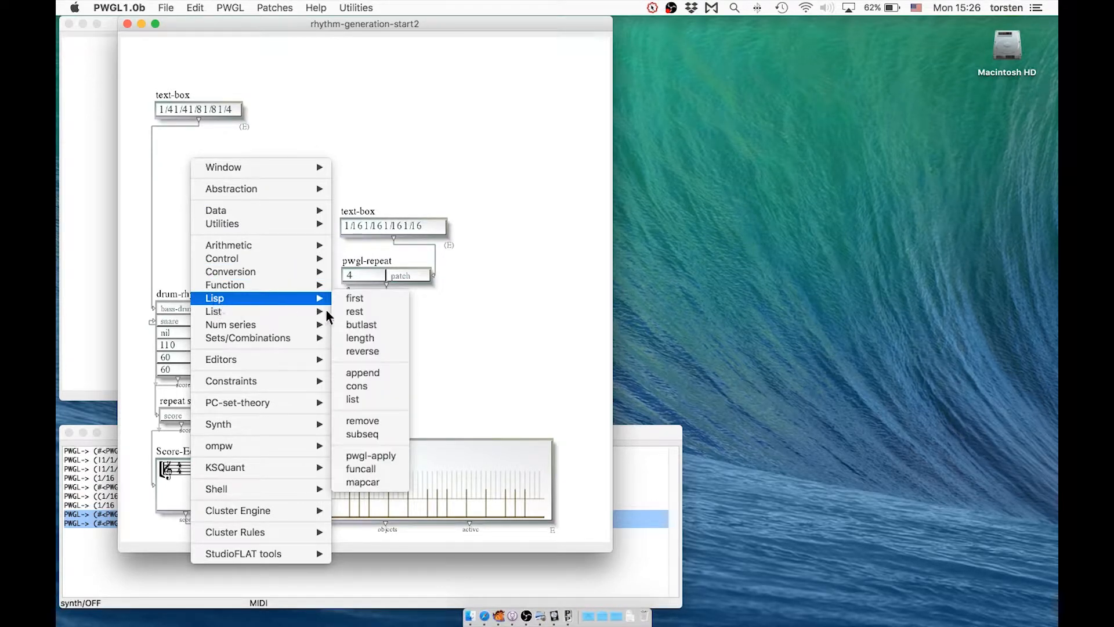
left_click(375, 350)
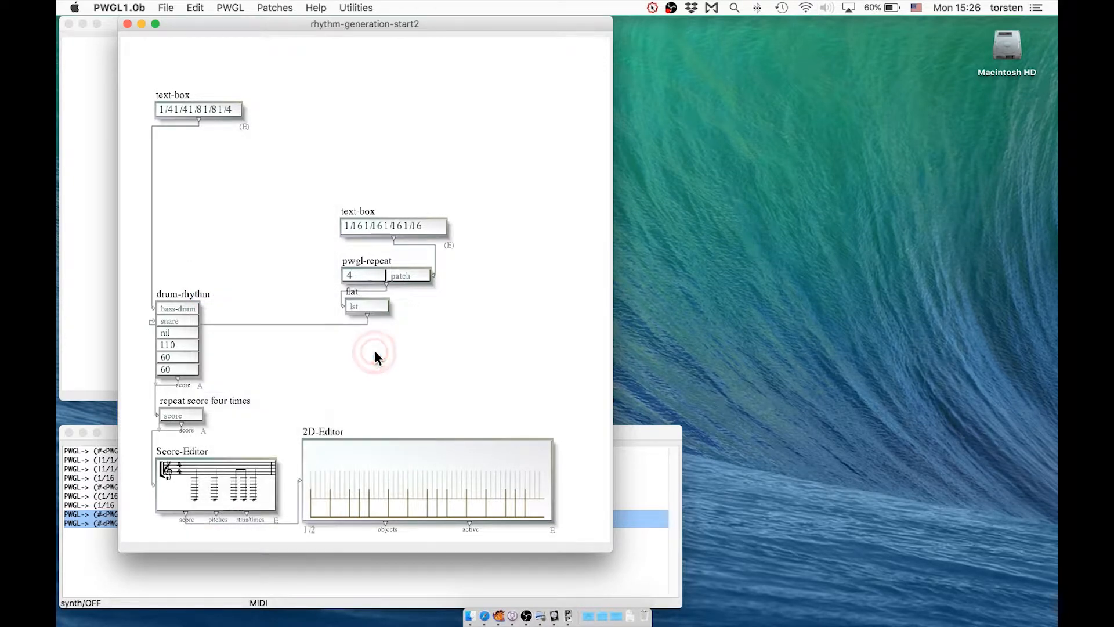
left_click_drag(203, 162, 196, 195)
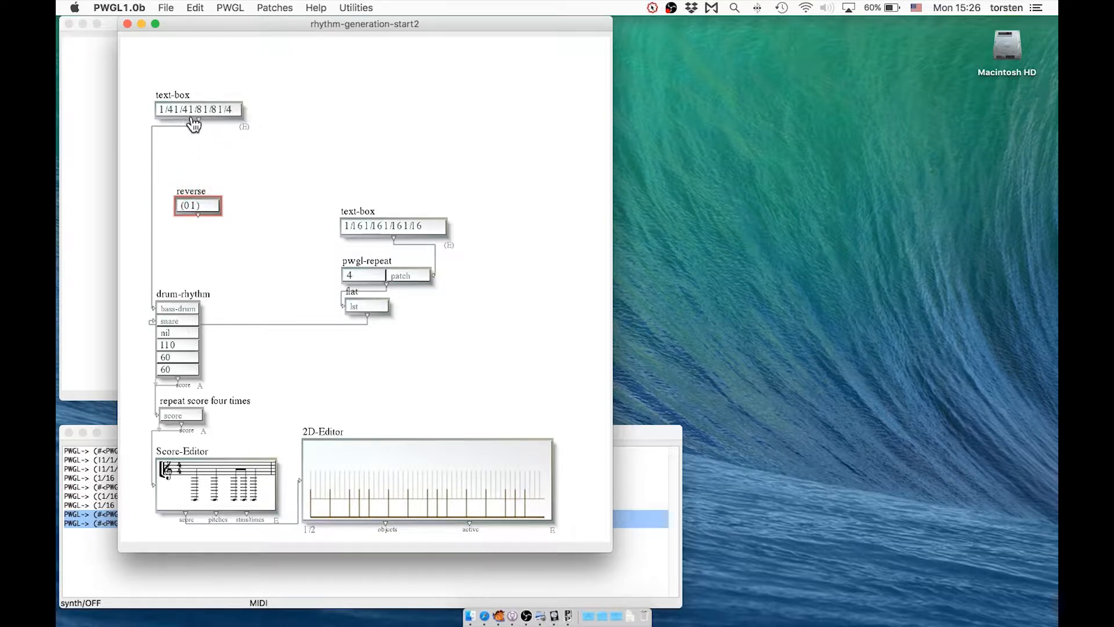
- Connect the bass-drum text-box to the reverse box, move reverse closer beneath it, and evaluate reverse
left_click_drag(198, 119, 194, 207)
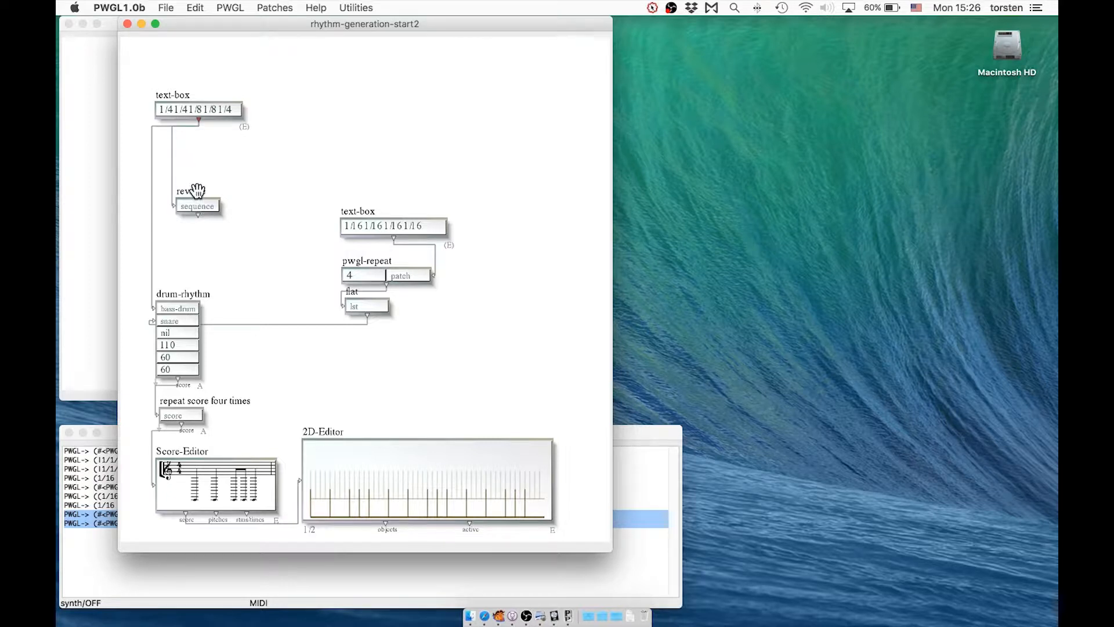
left_click_drag(191, 200, 188, 159)
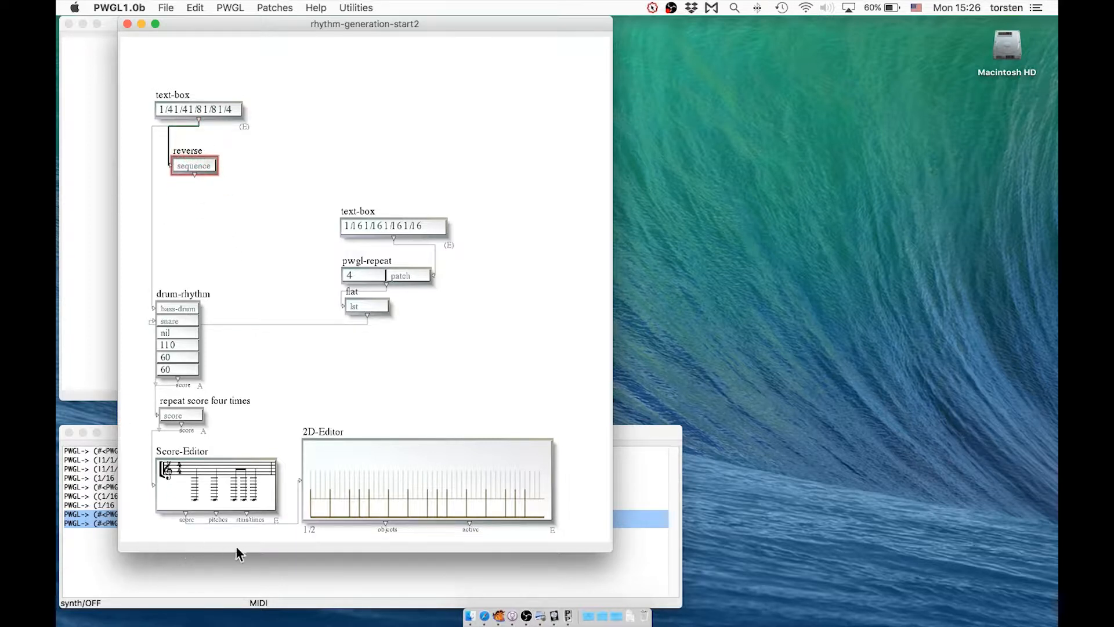
key("v")
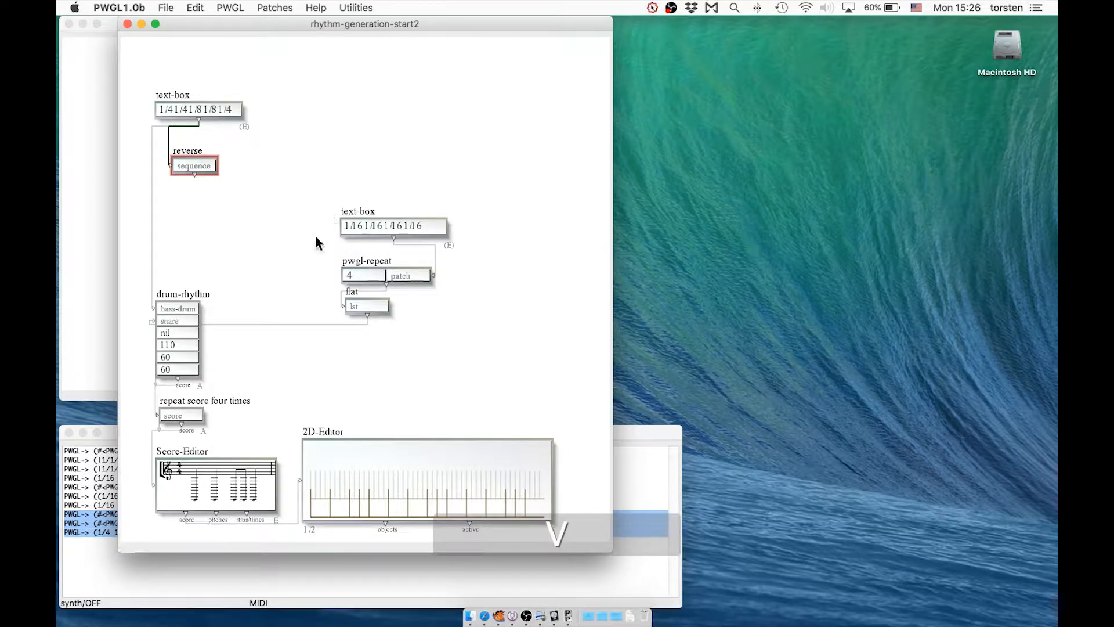
- Wire reverse into the bass-drum input of drum-rhythm, then evaluate the 2D-Editor and play back the reversed rhythm
left_click_drag(195, 176, 175, 304)
left_click(335, 432)
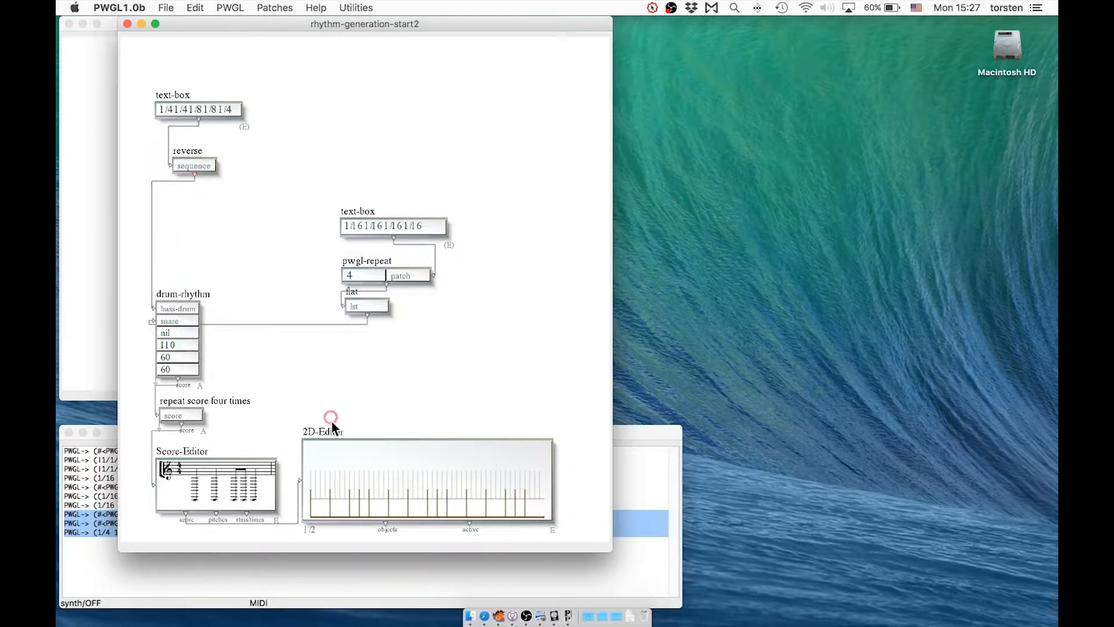
key("v")
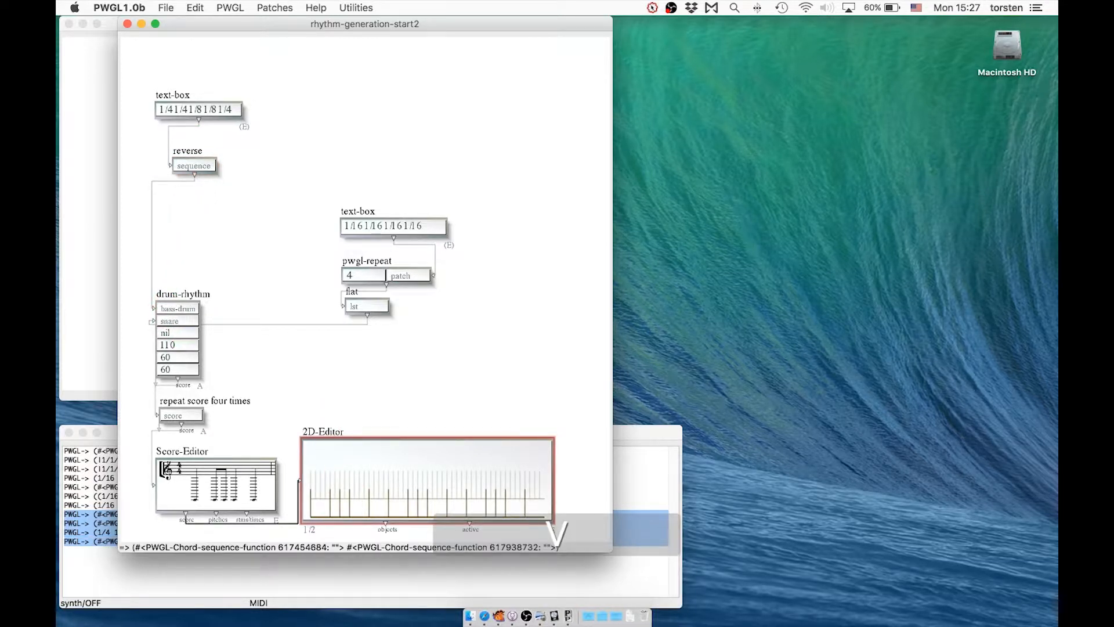
key("space")
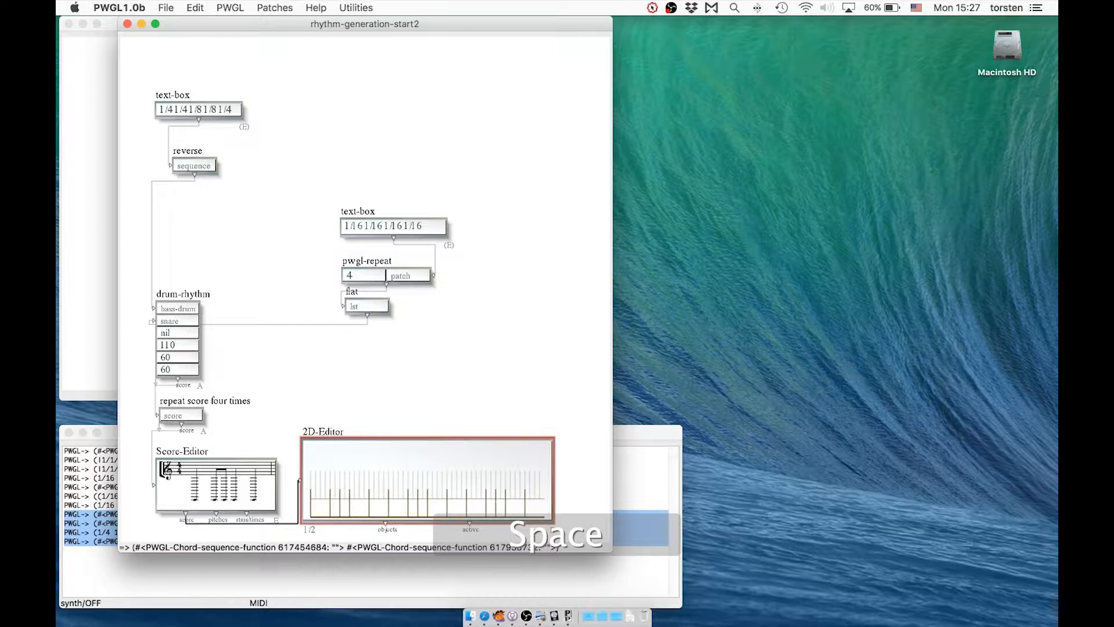
key("space")
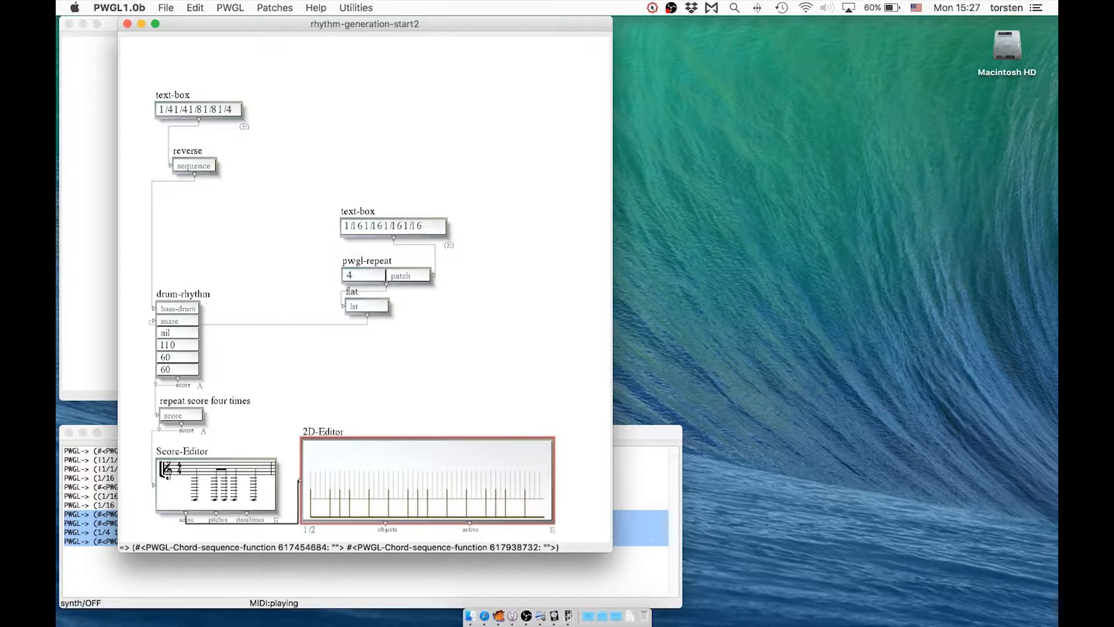
key("space")
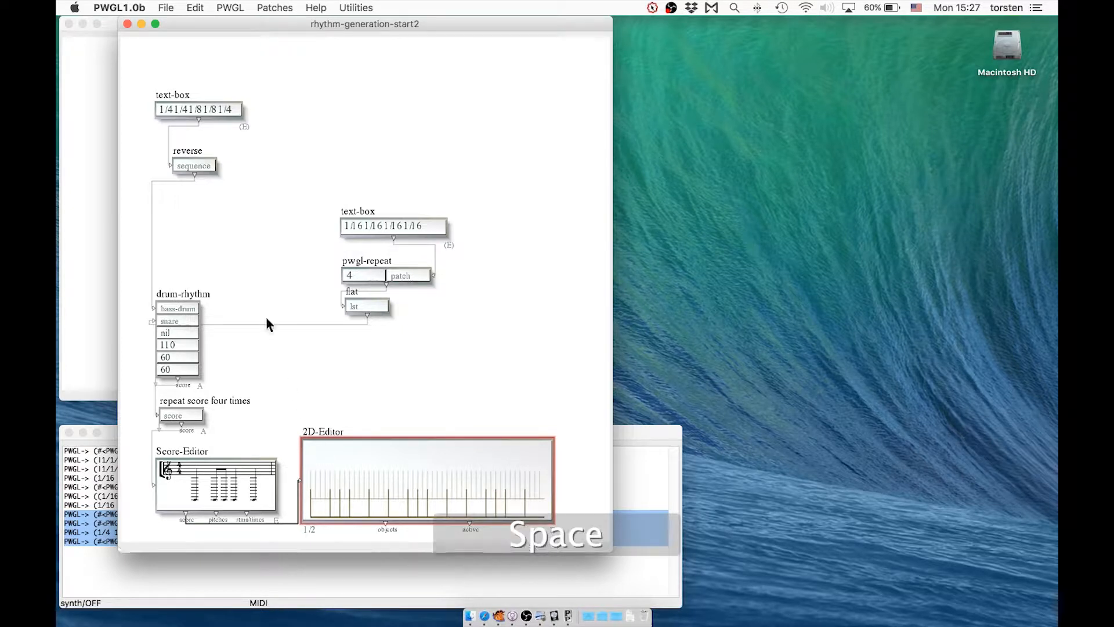
- Replace the reverse box with a permut-circ box and connect the bass-drum text-box to its list input
left_click(192, 150)
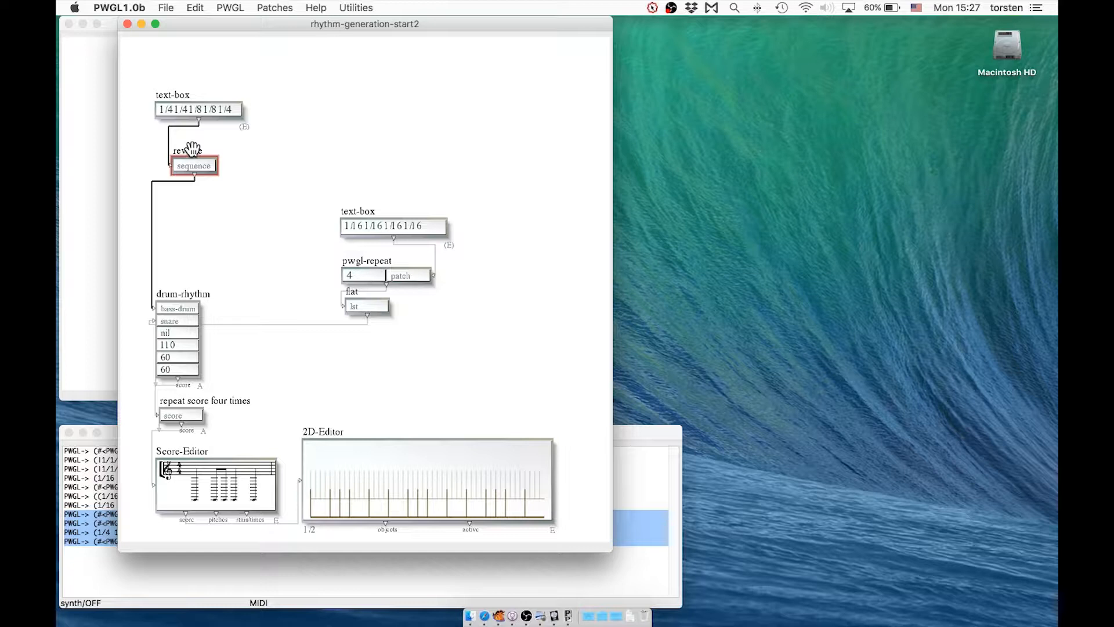
key("BackSpace")
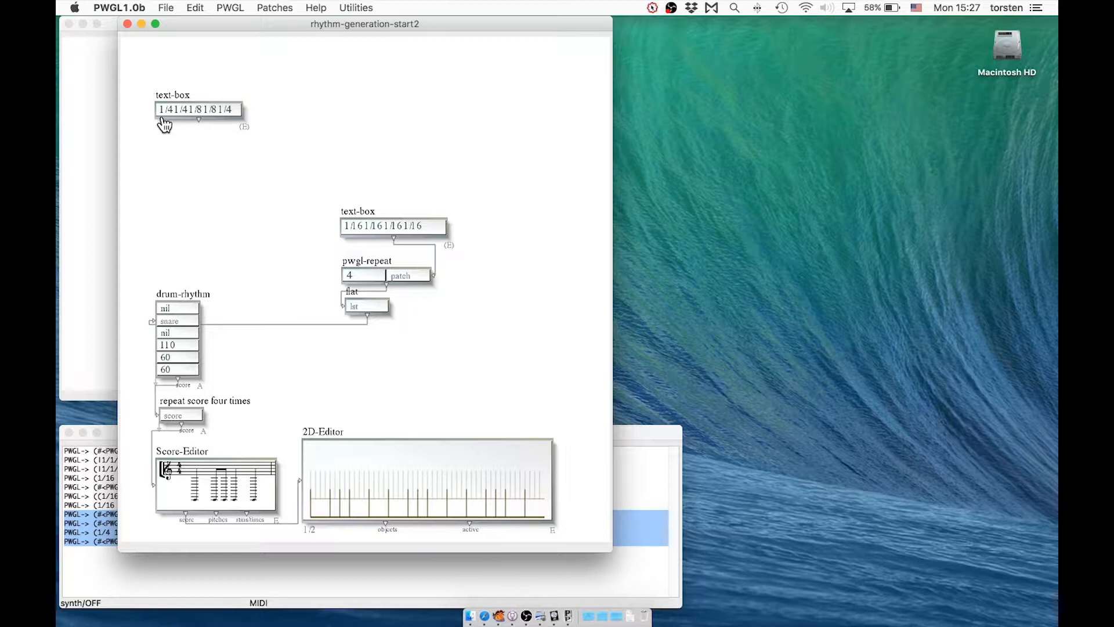
right_click(178, 173)
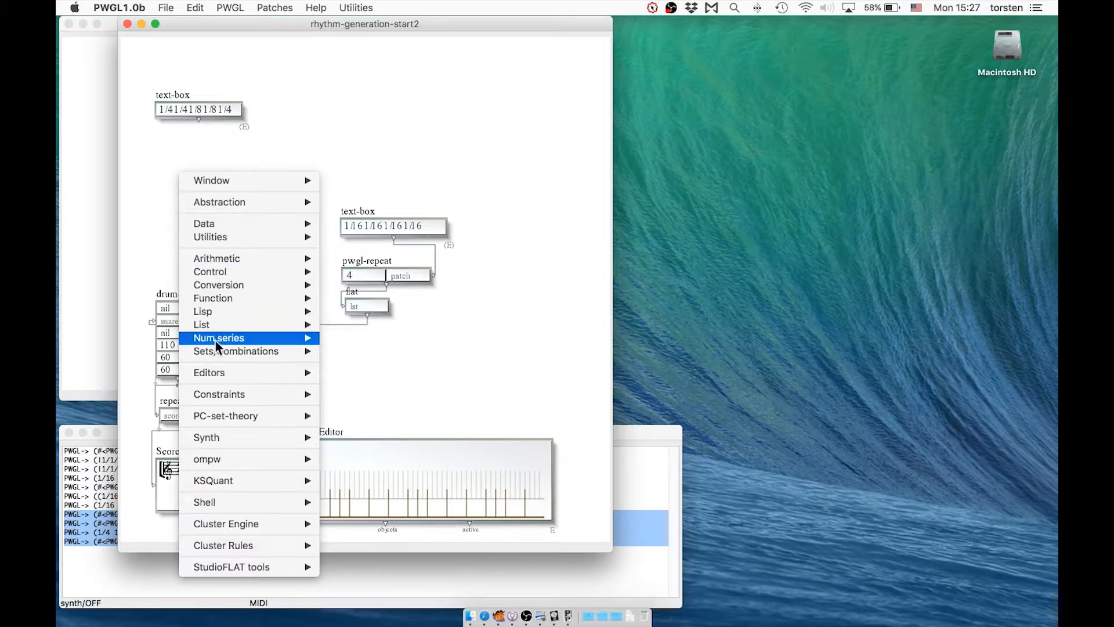
mouse_move(215, 350)
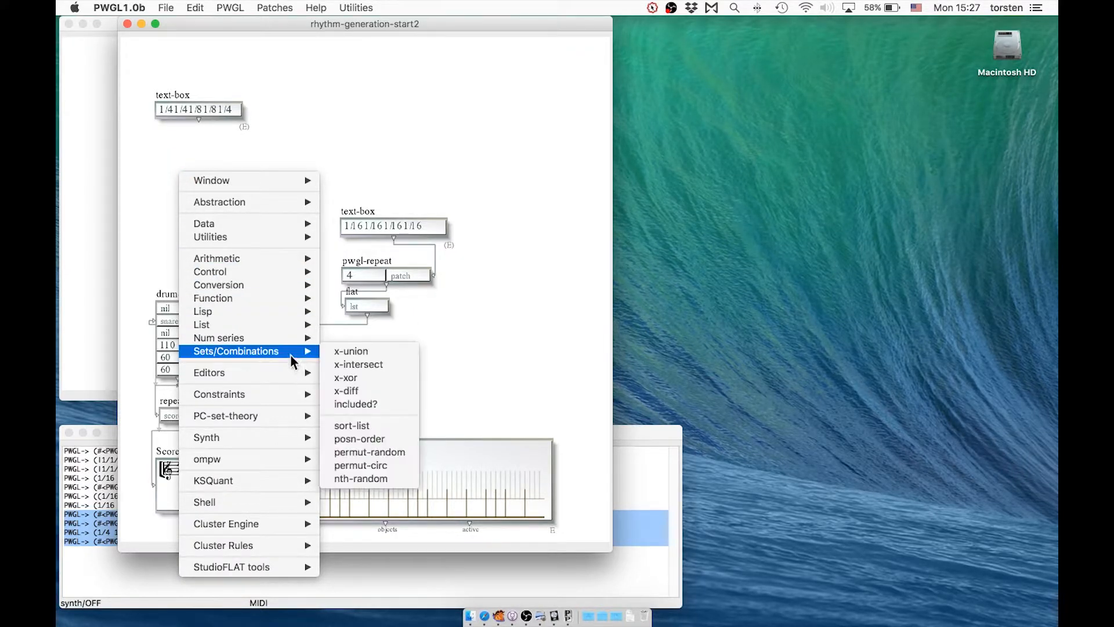
left_click(402, 466)
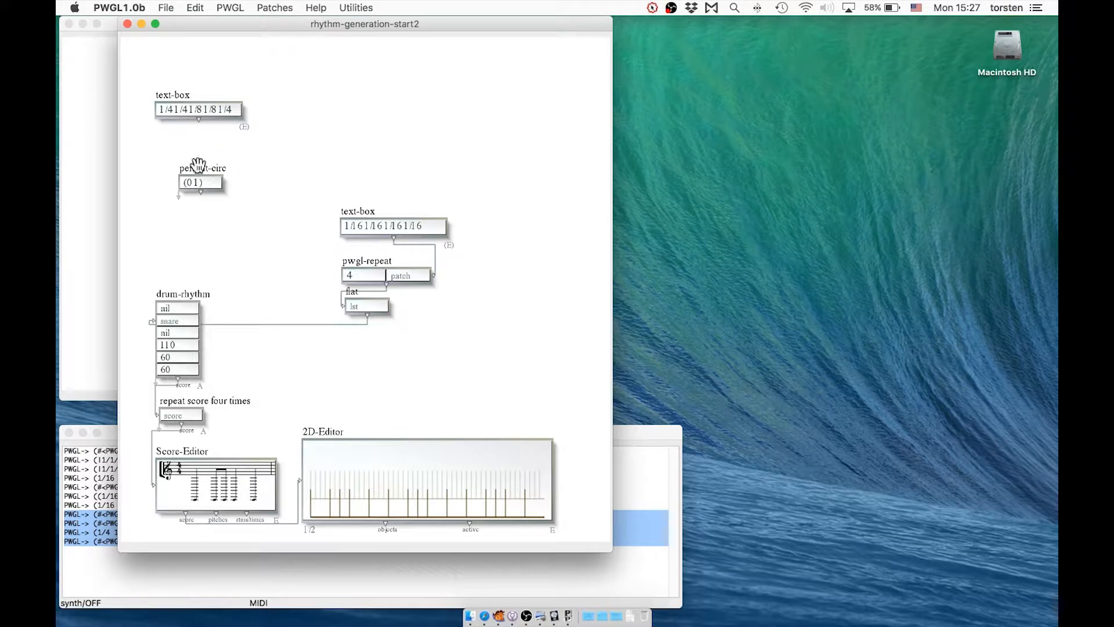
mouse_move(198, 165)
left_mouse_down()
mouse_move(178, 158)
mouse_move(184, 176)
left_mouse_up()
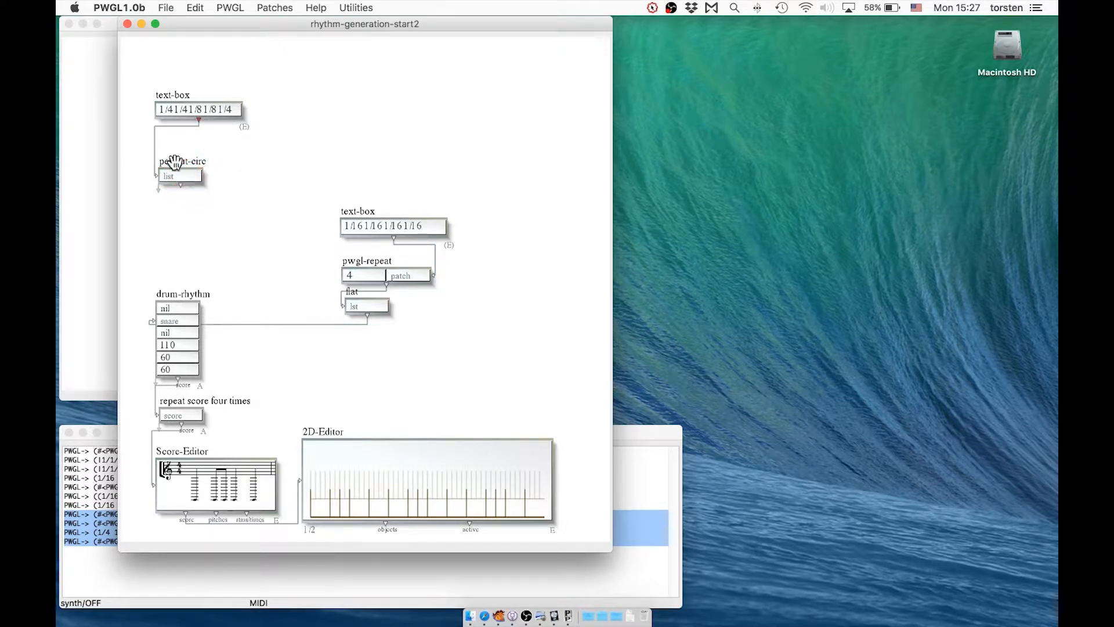
- Extend permut-circ with its optional second input and set that input to 0
left_click(171, 158)
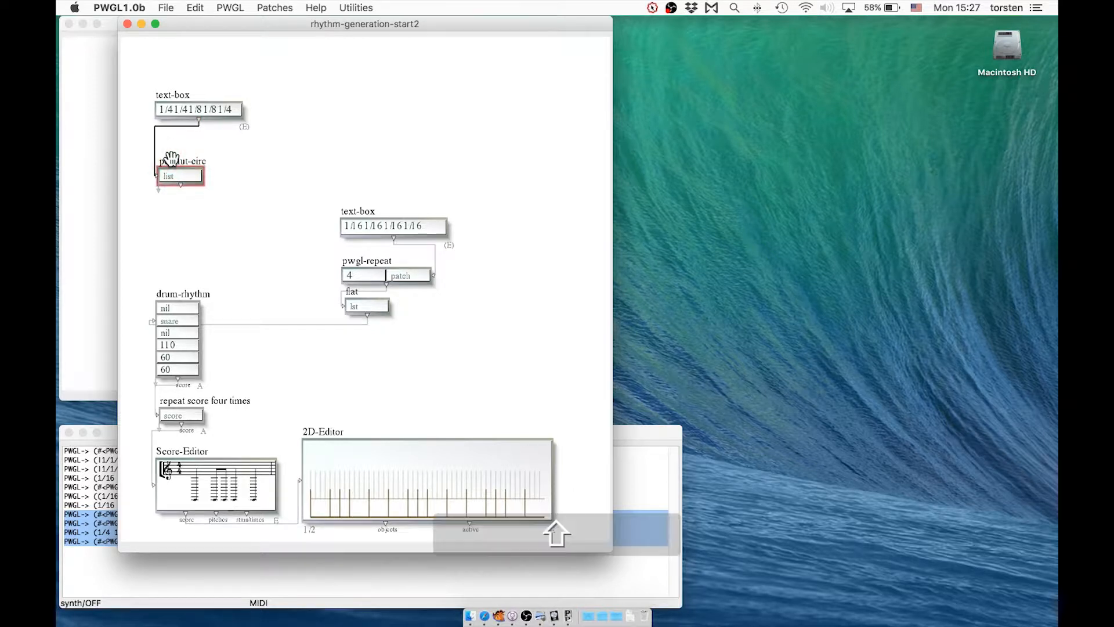
key("shift+equal")
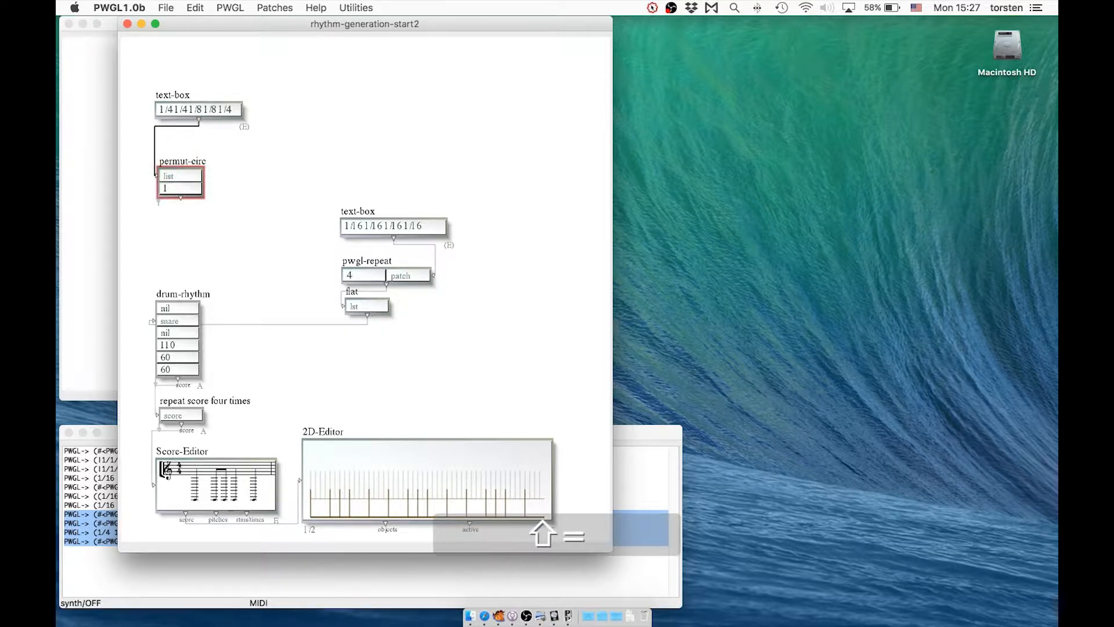
left_click(177, 187)
type("0")
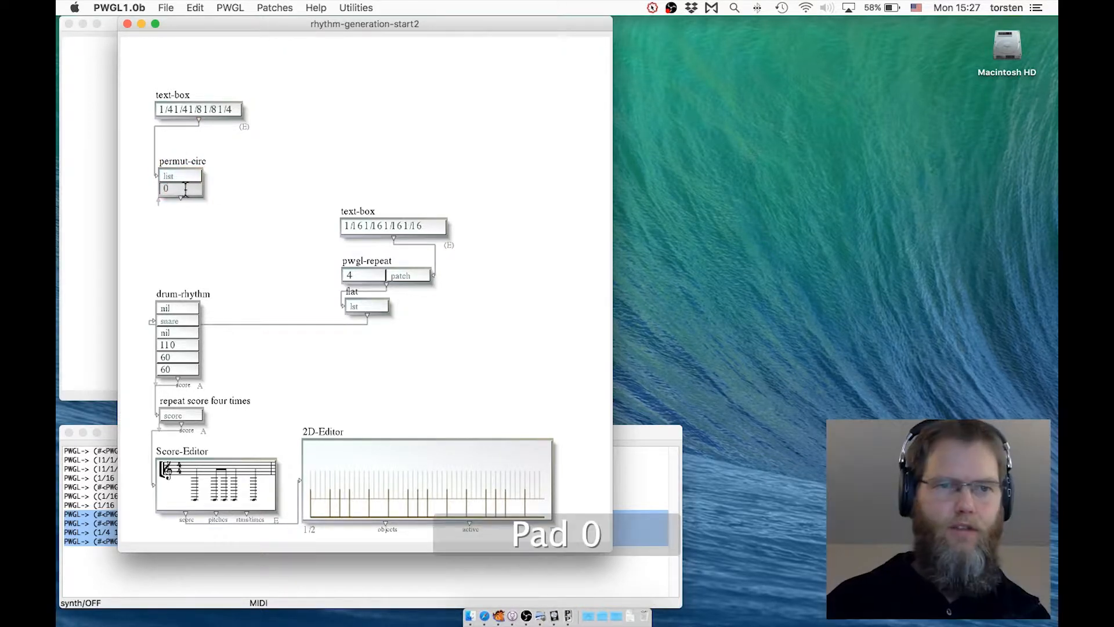
key("Return")
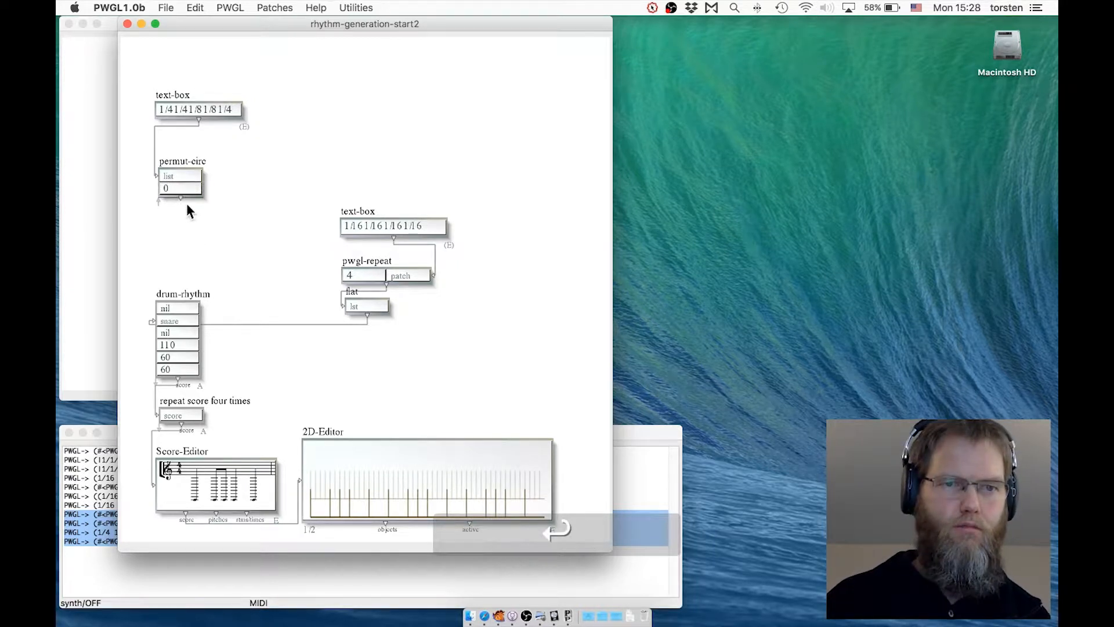
- Connect permut-circ's output to the bass-drum input of drum-rhythm and evaluate permut-circ
left_click_drag(182, 203, 176, 299)
left_click(180, 161)
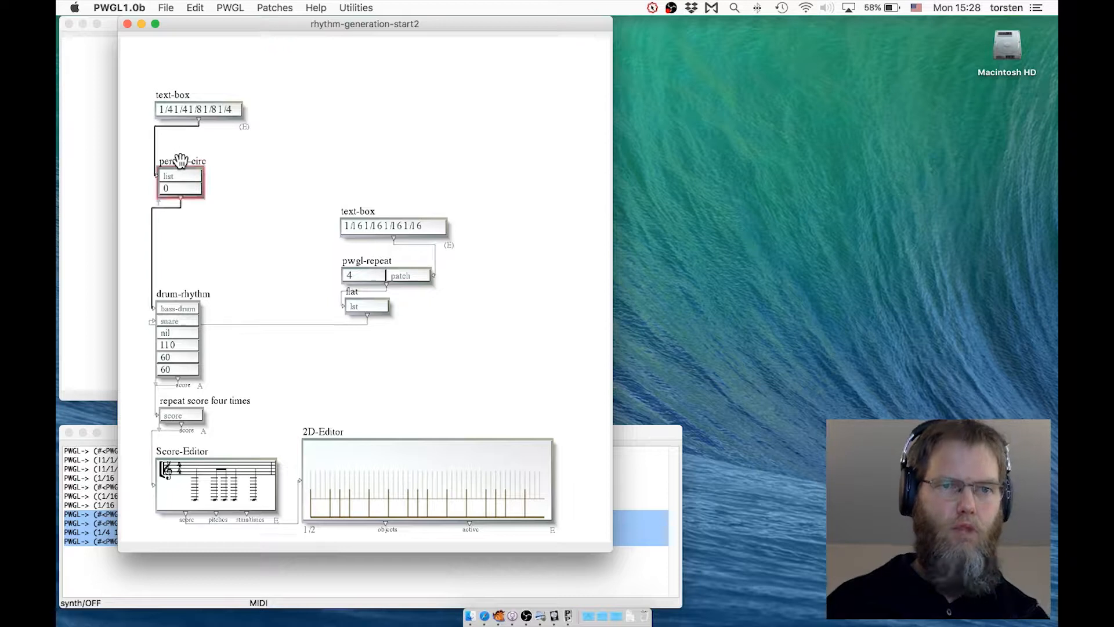
key("v")
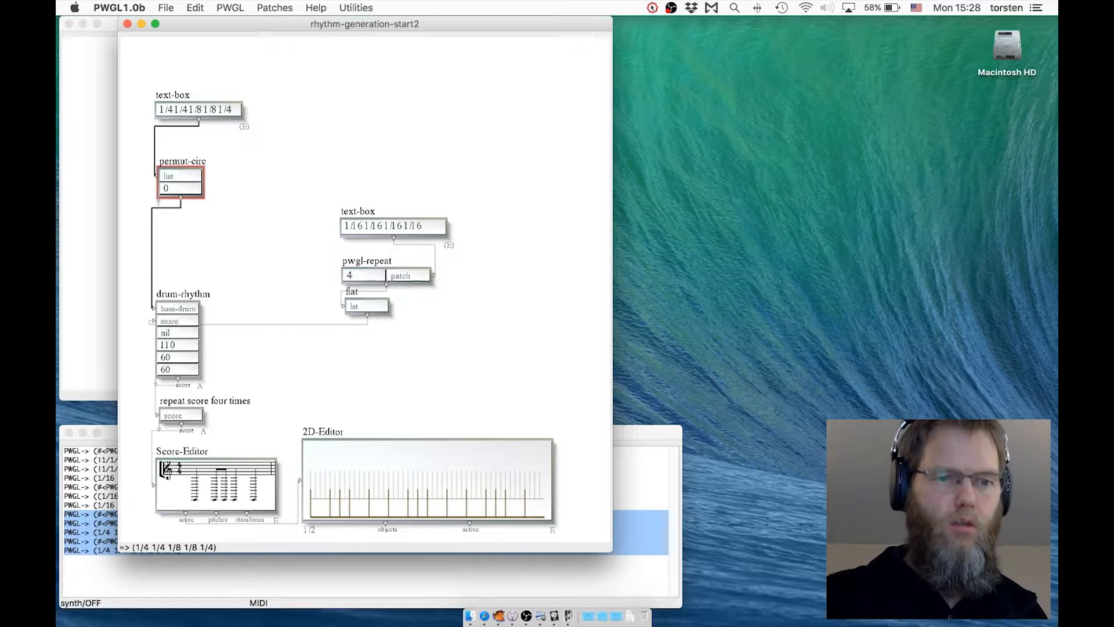
- Set permut-circ's second input to 1 and evaluate the box to check the rotated list
left_click(167, 188)
type("1")
key("Return")
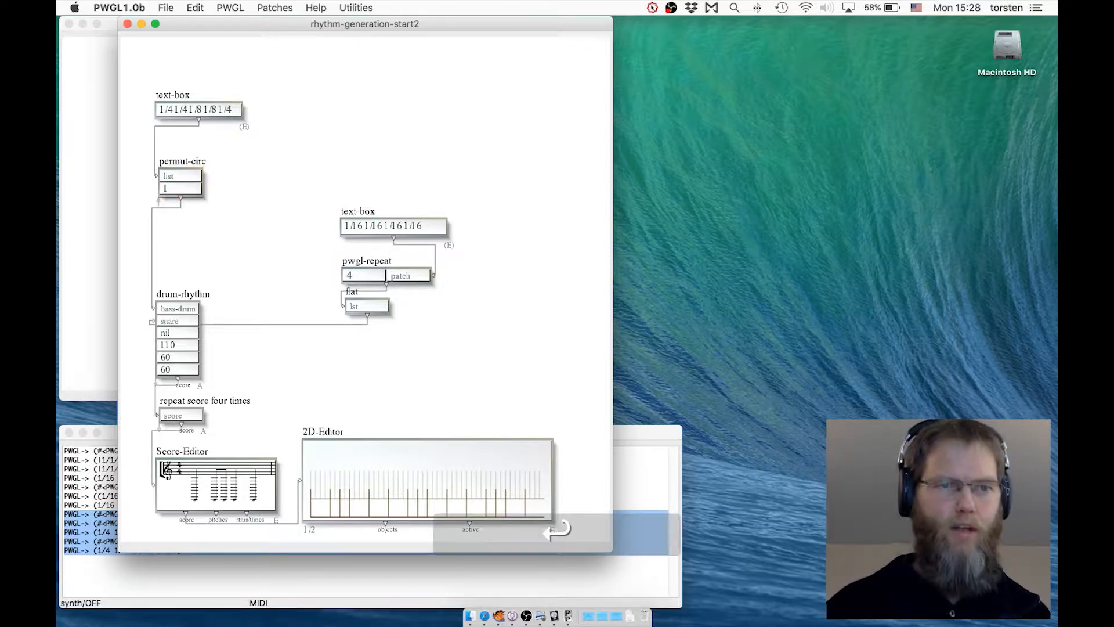
left_click(183, 165)
key("v")
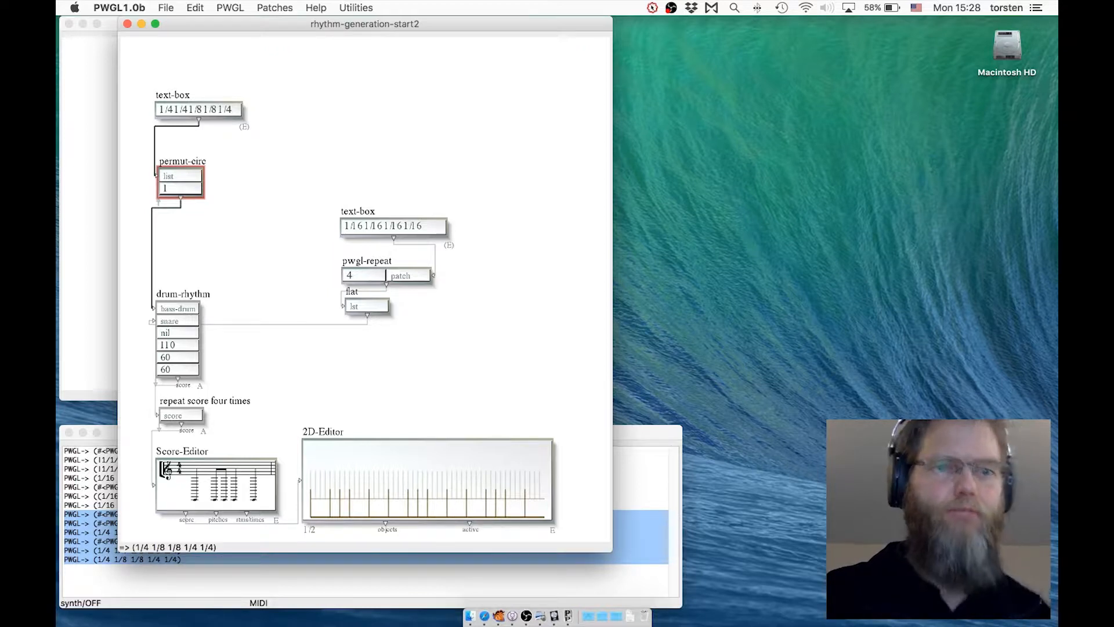
- Try a rotation of 3 in permut-circ and evaluate the box
double_click(177, 188)
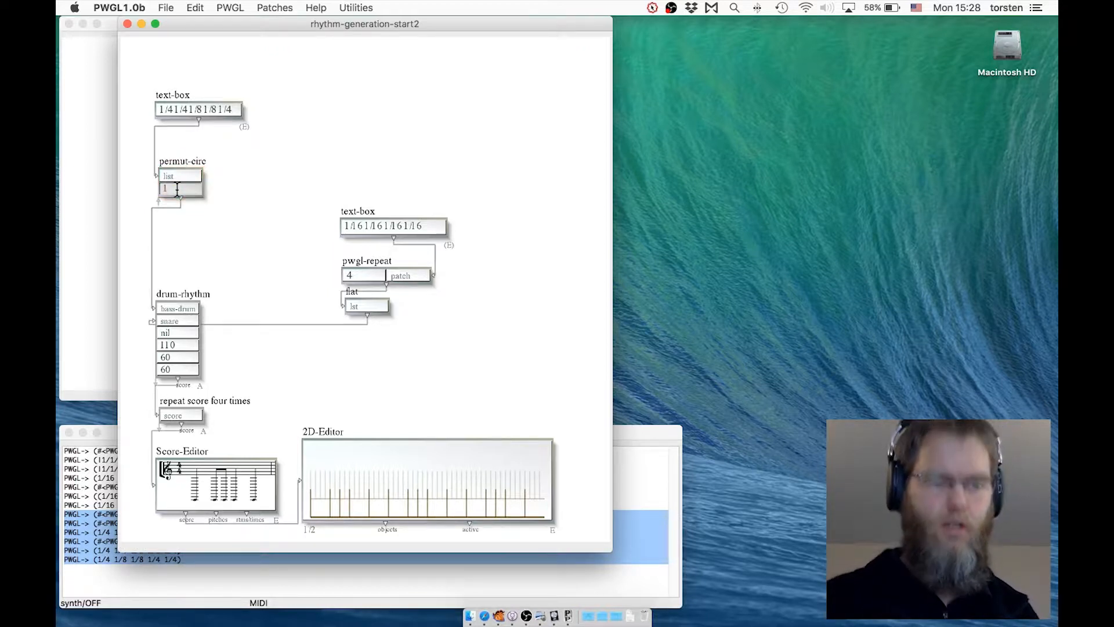
type("3")
key("Return")
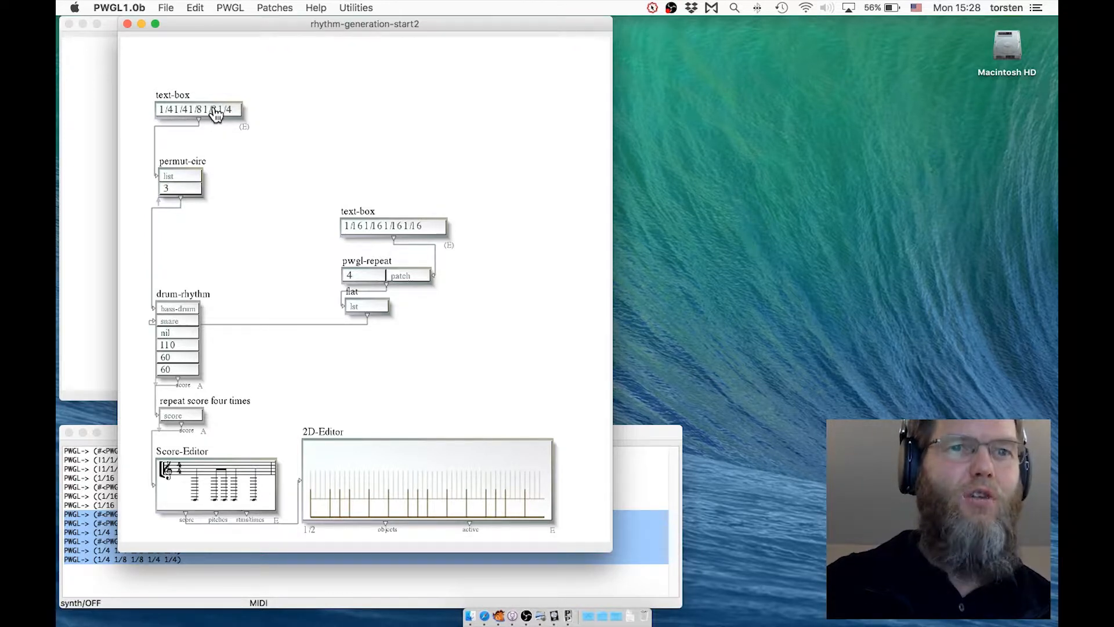
left_click(170, 162)
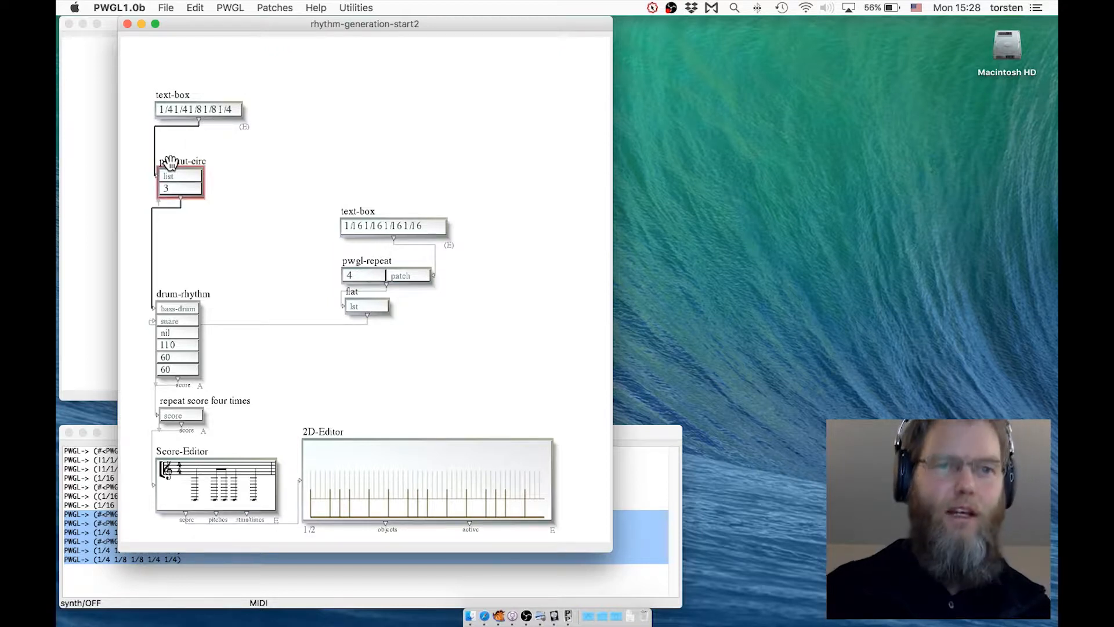
key("v")
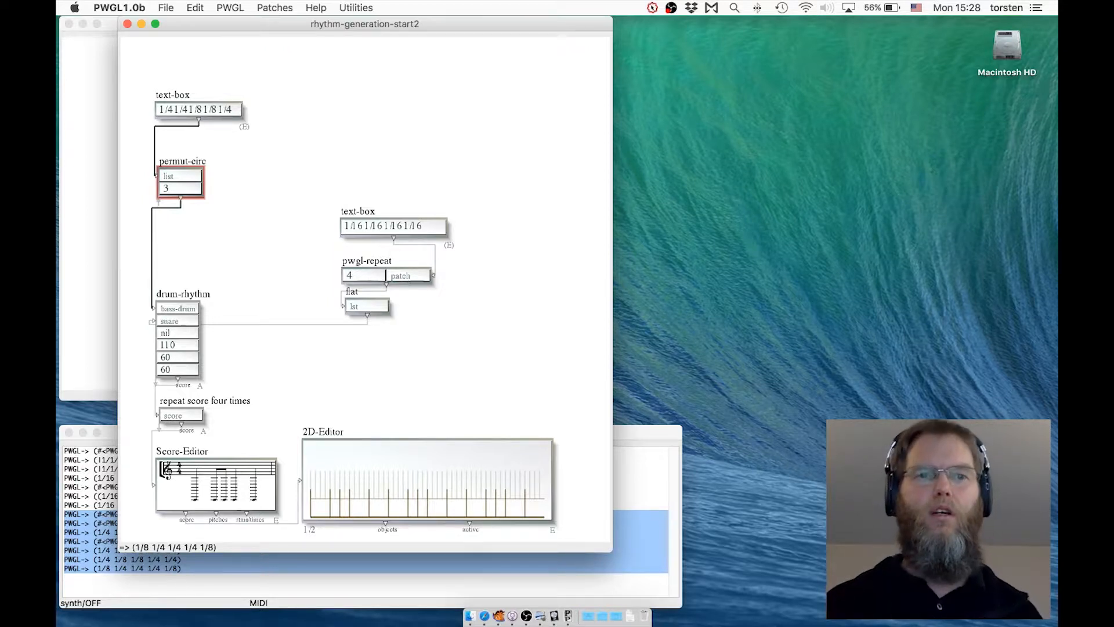
- Set permut-circ's second input back to 1 and select the "repeat score four times" abstraction
double_click(180, 188)
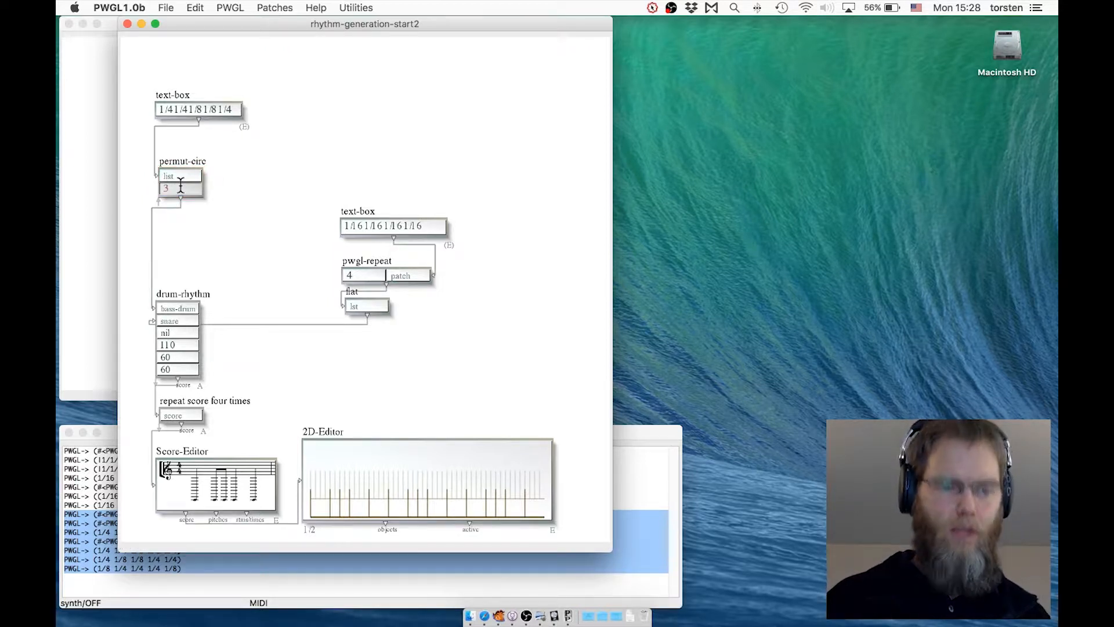
type("1")
key("Return")
left_click(342, 461)
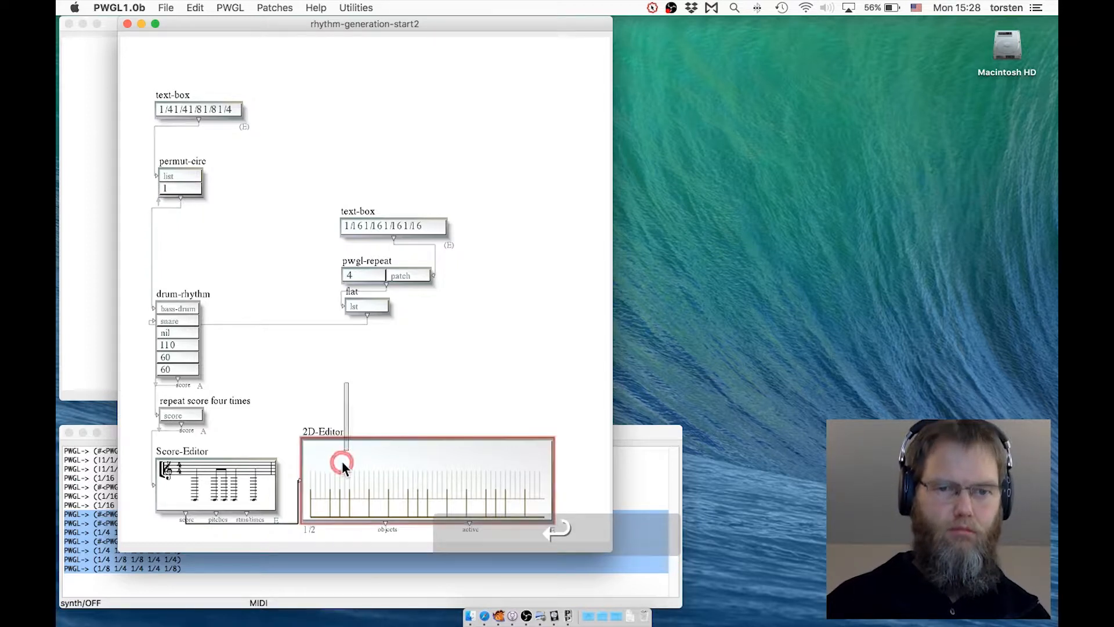
left_click(220, 395)
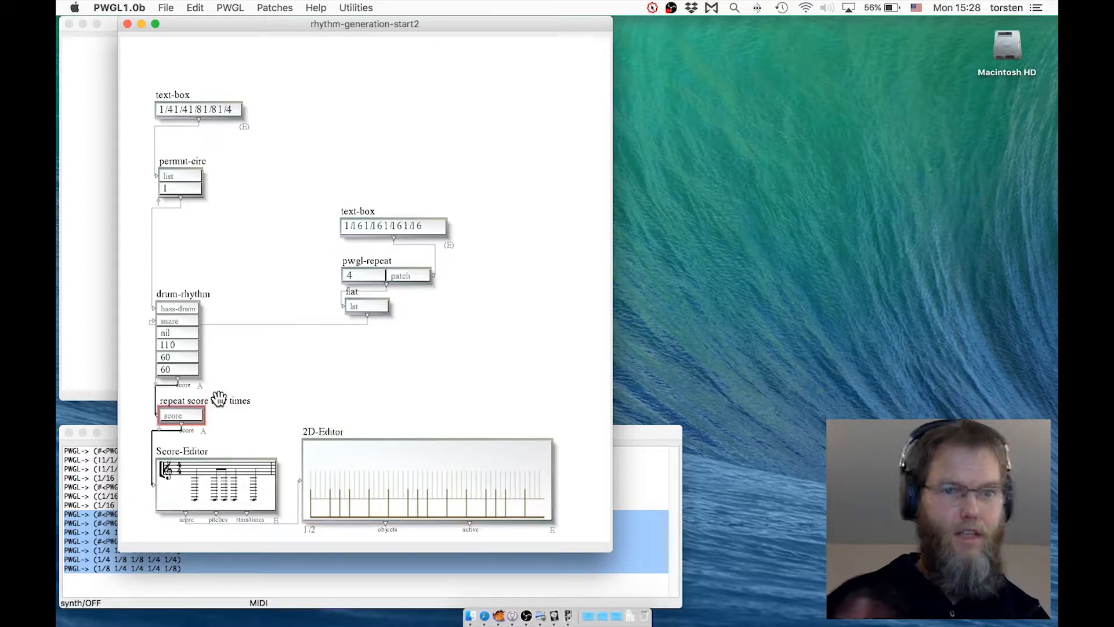
- Play the score with the bass-drum list rotated by 1 from the 2D-Editor and stop playback
left_click(341, 458)
key("space")
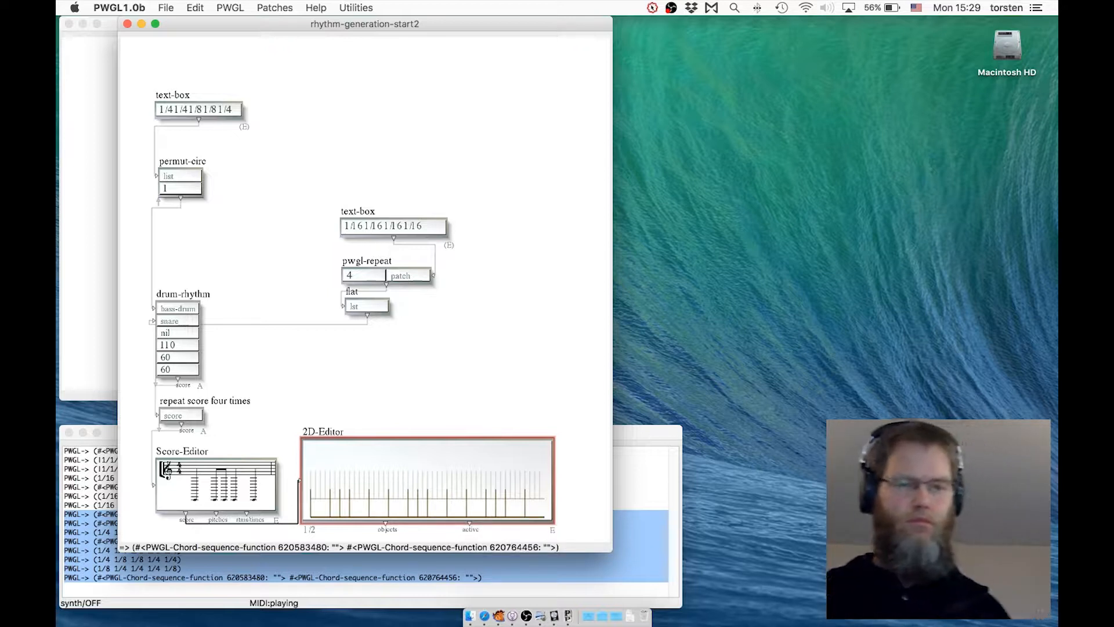
key("space")
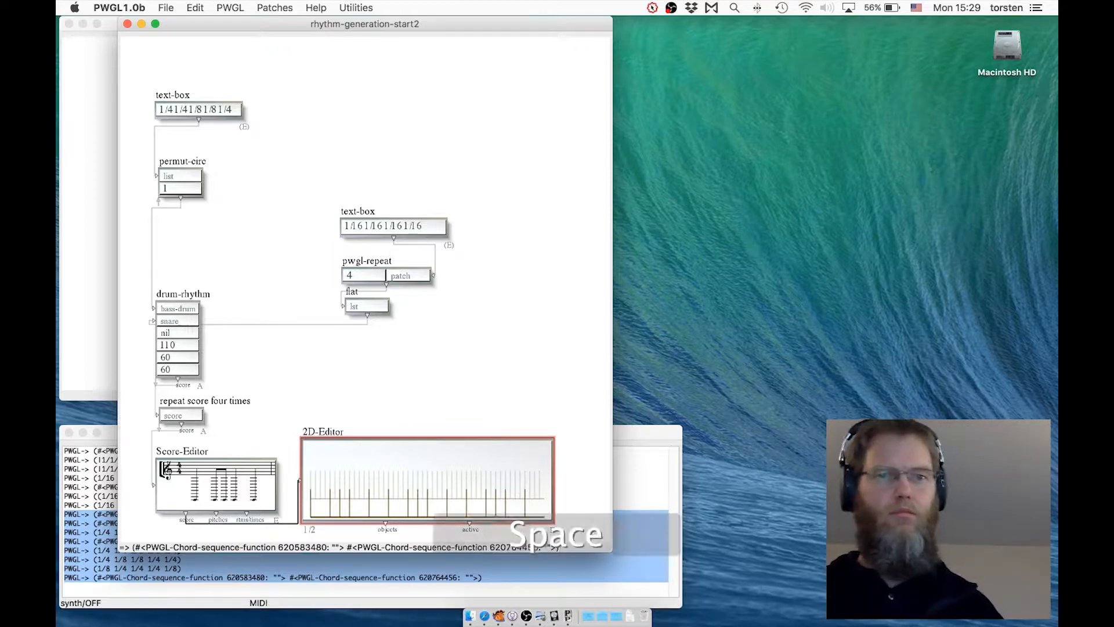
- Set permut-circ's second input to 3, re-evaluate the 2D-Editor, and play and stop the resulting score
double_click(181, 188)
type("3")
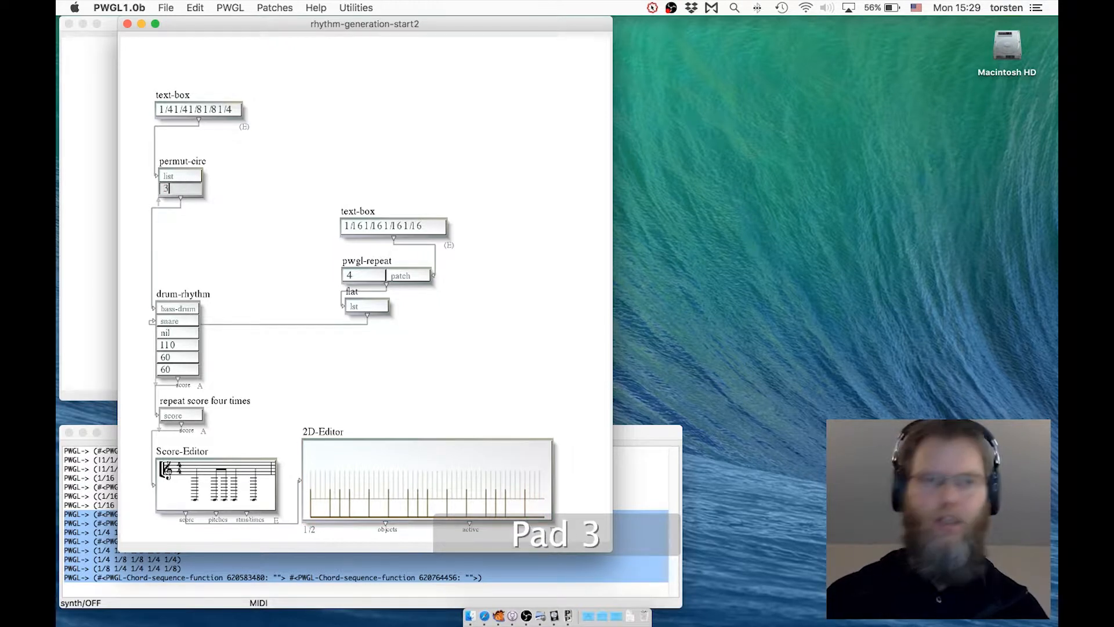
key("Return")
left_click(319, 443)
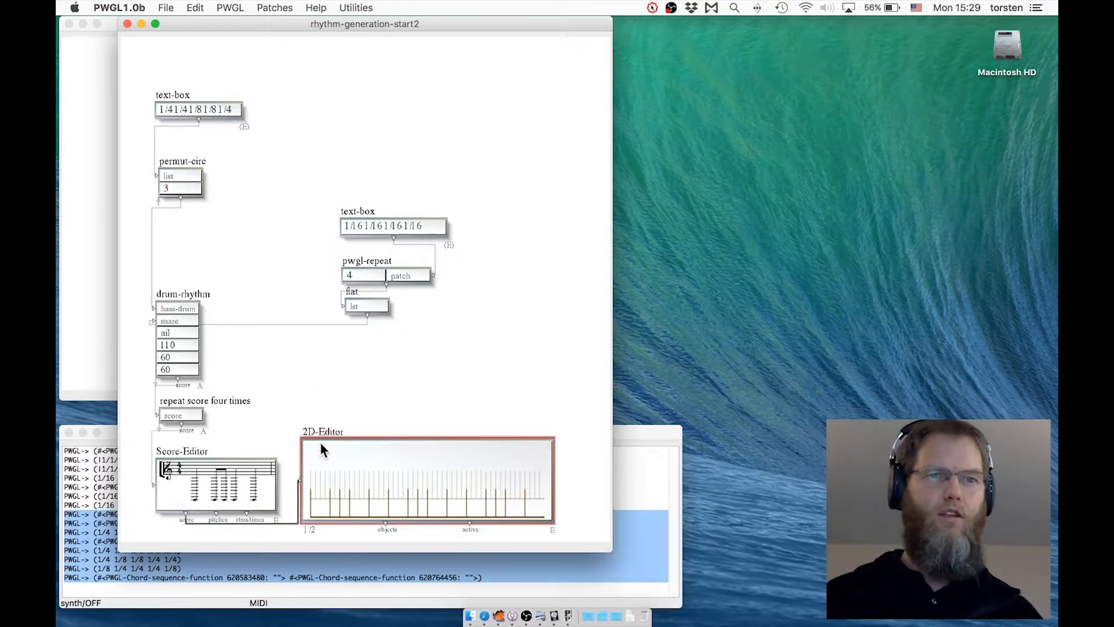
key("v")
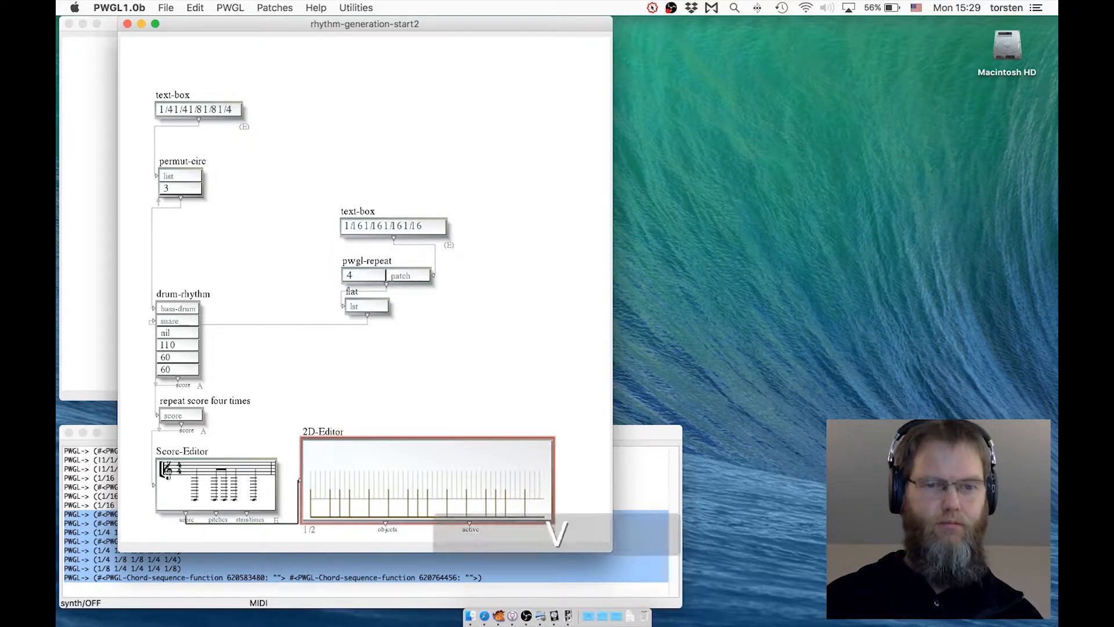
key("space")
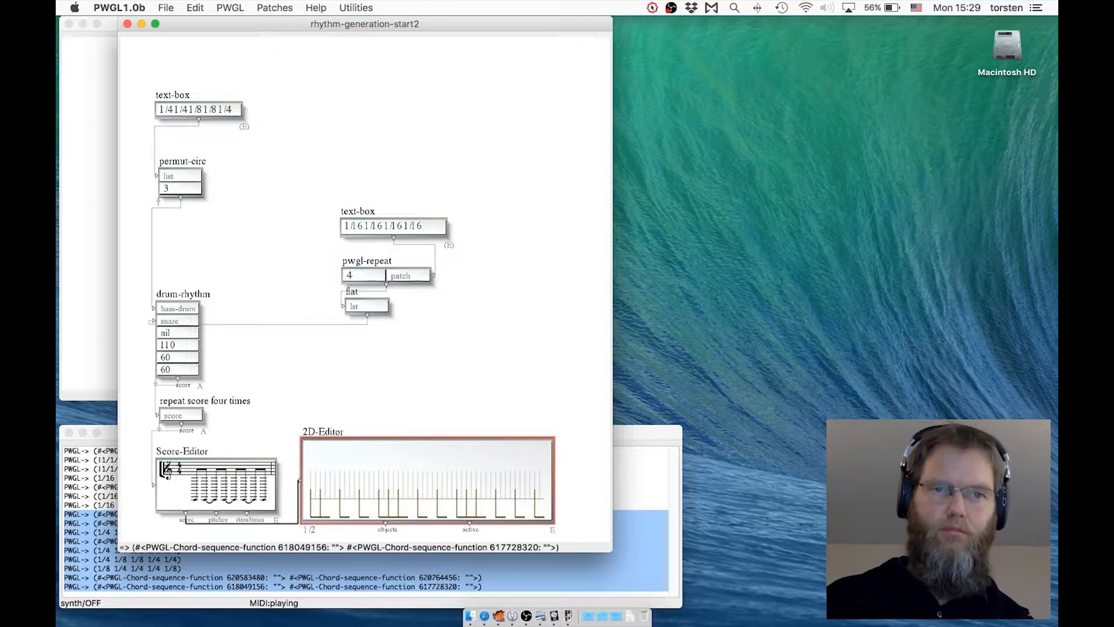
key("space")
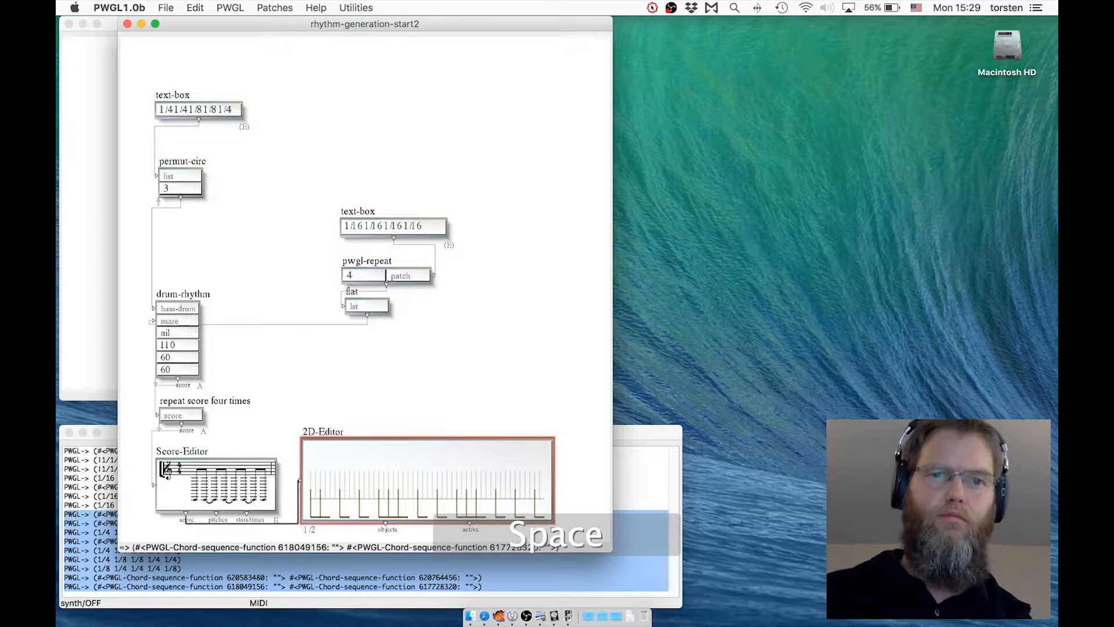
- Move permut-circ aside and delete its connections from the bass-drum text-box and to drum-rhythm
left_click_drag(187, 155, 248, 163)
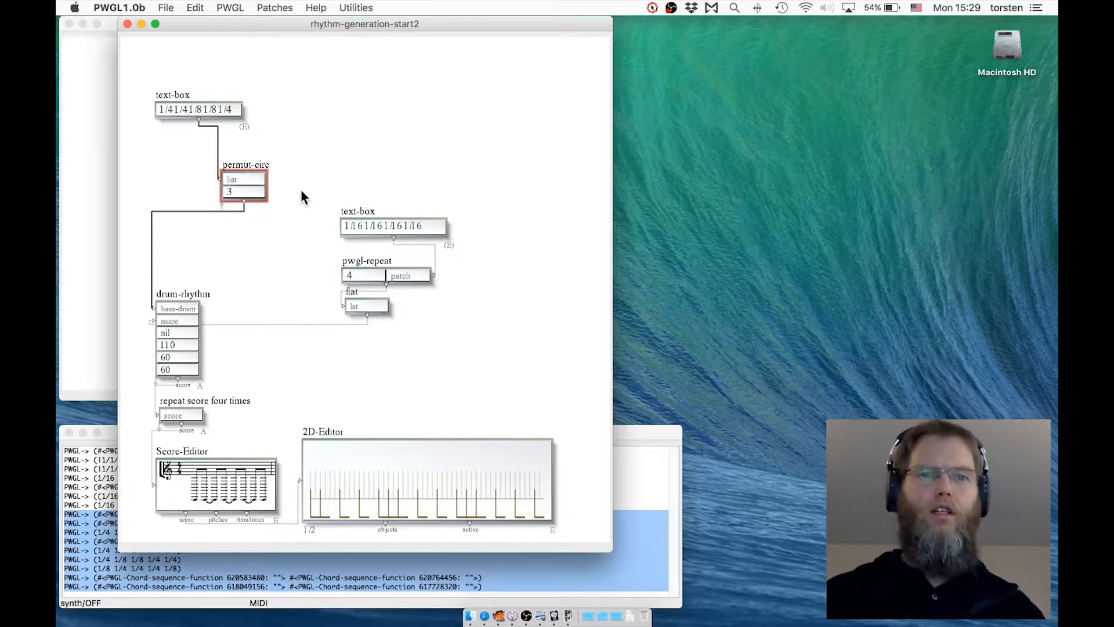
left_click(218, 142)
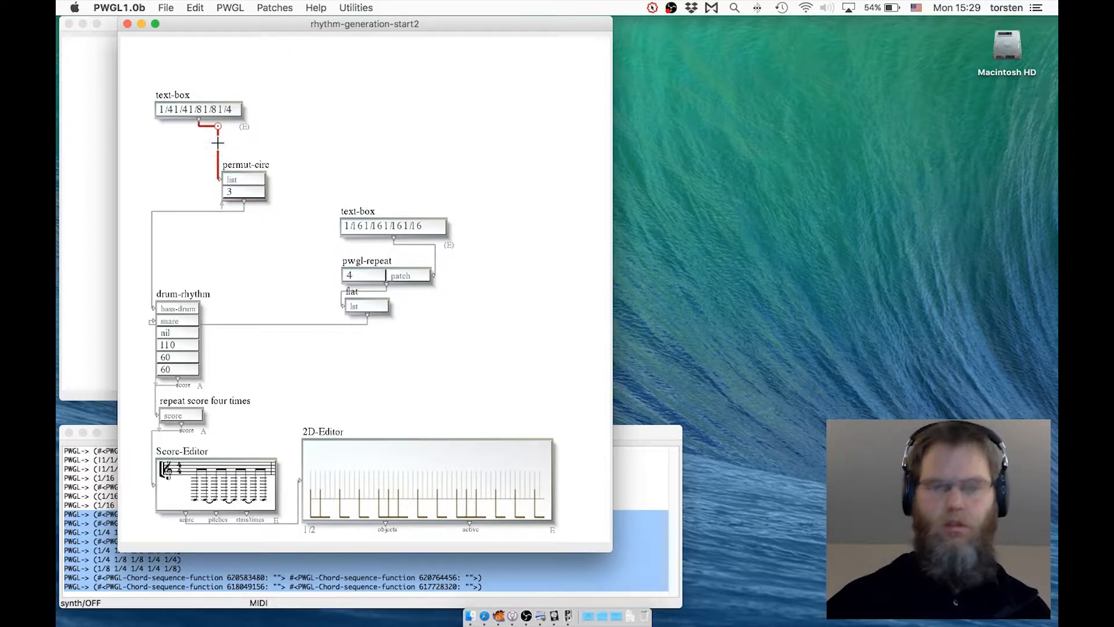
key("BackSpace")
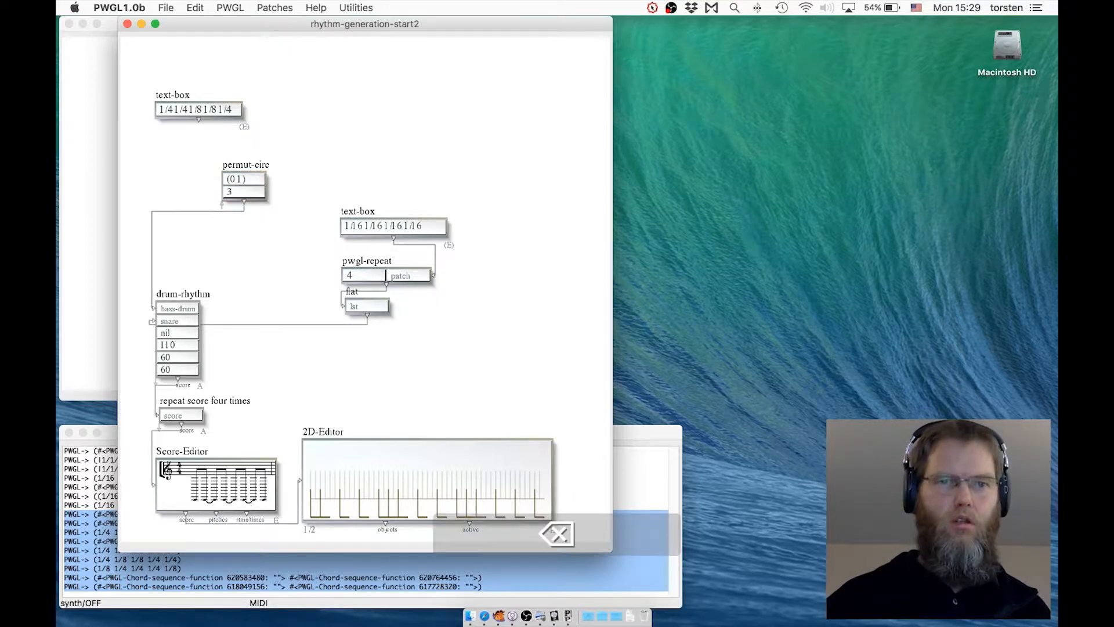
left_click(177, 211)
key("BackSpace")
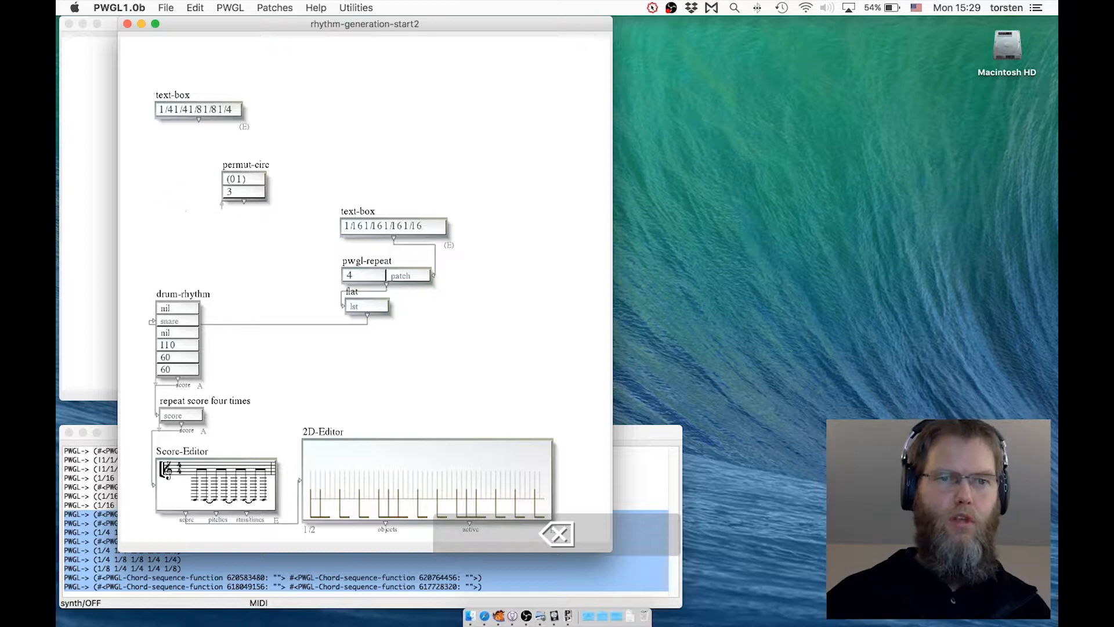
- Add an x-append box to the patch and place it just above drum-rhythm
right_click(158, 172)
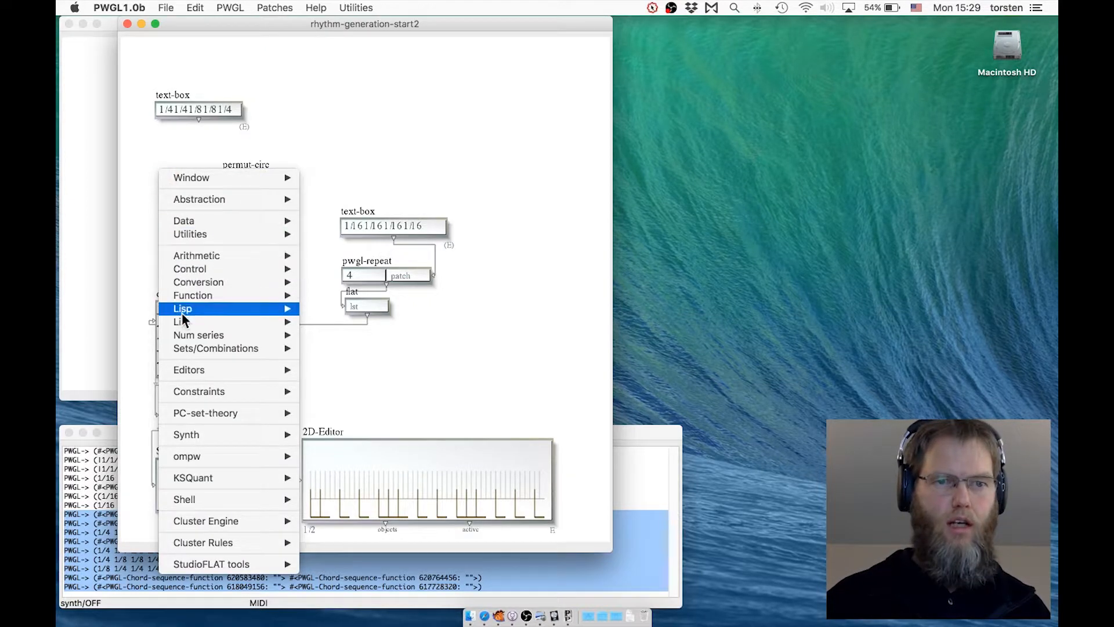
mouse_move(184, 321)
left_click(324, 349)
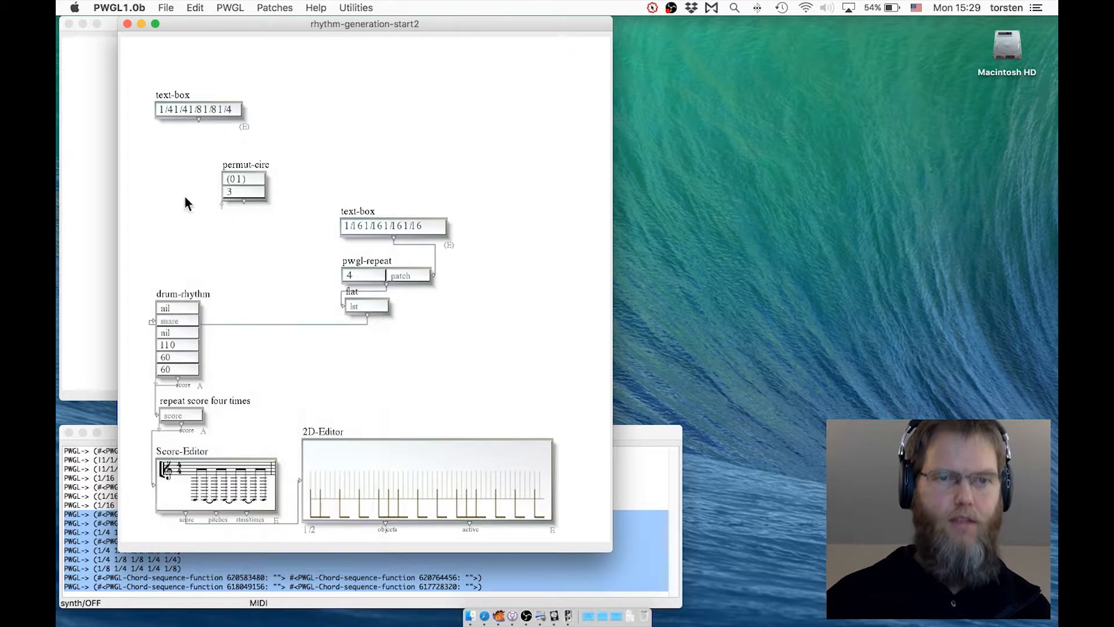
left_click_drag(174, 168, 171, 221)
double_click(171, 221)
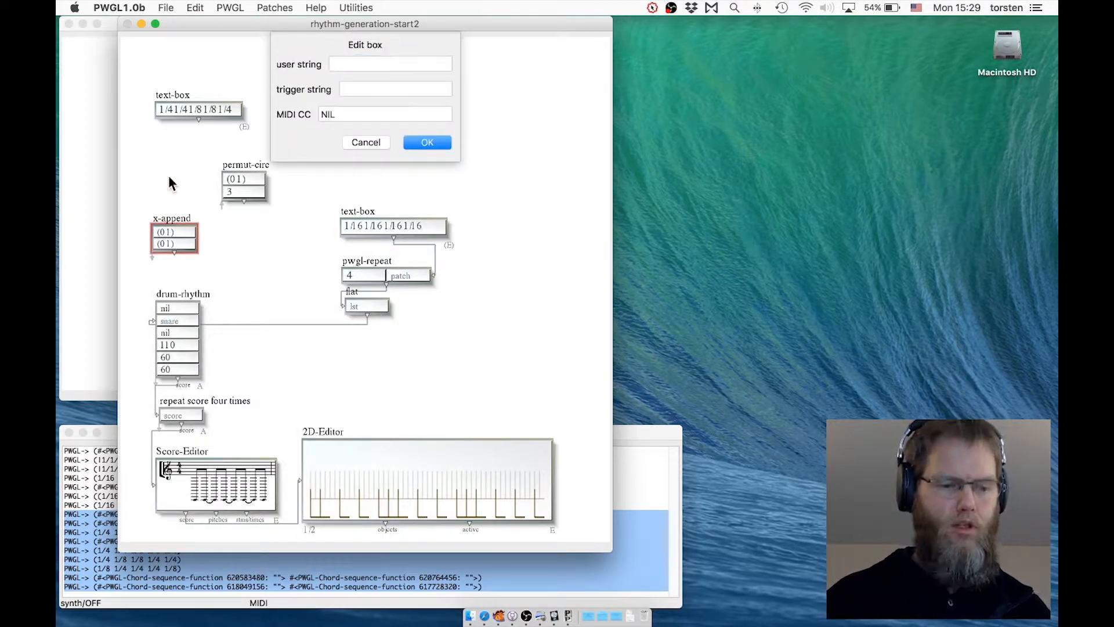
key("Escape")
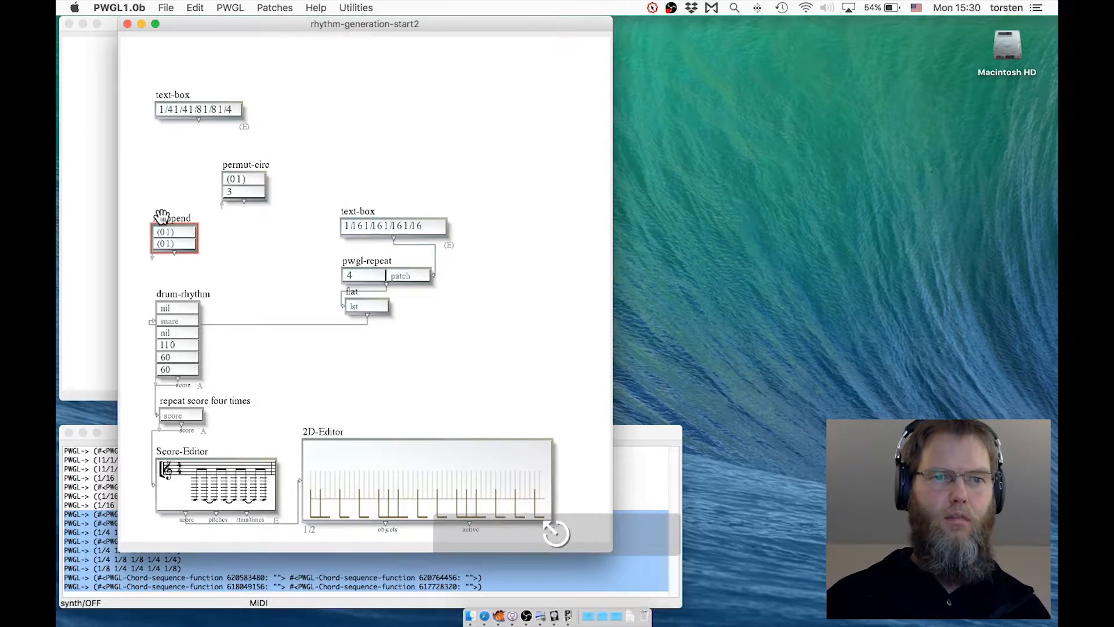
- Move x-append slightly up and extend it to four inputs
left_click_drag(165, 215, 158, 196)
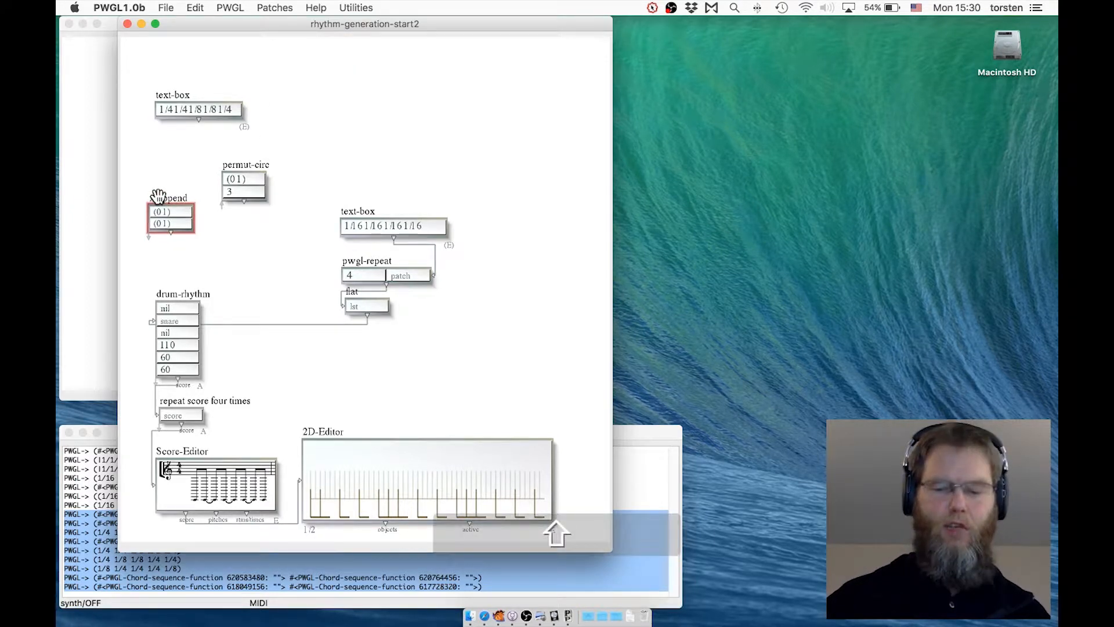
key("shift+equal")
key("shift+equal")
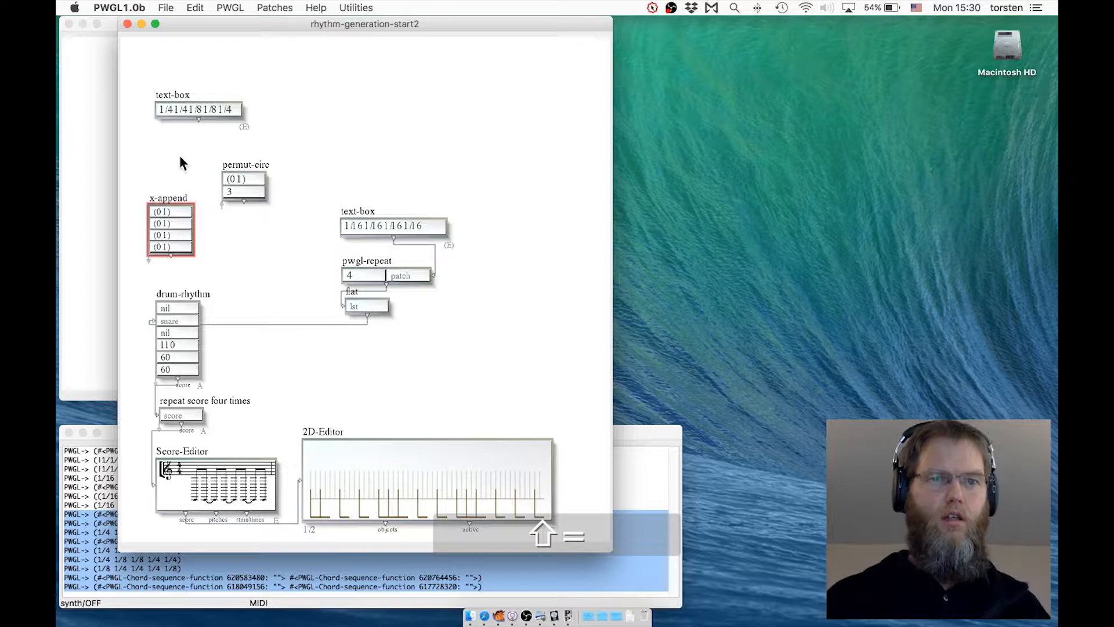
- Connect the bass-drum text-box to x-append's first input and, through permut-circ, to its second input
left_click_drag(246, 164, 253, 184)
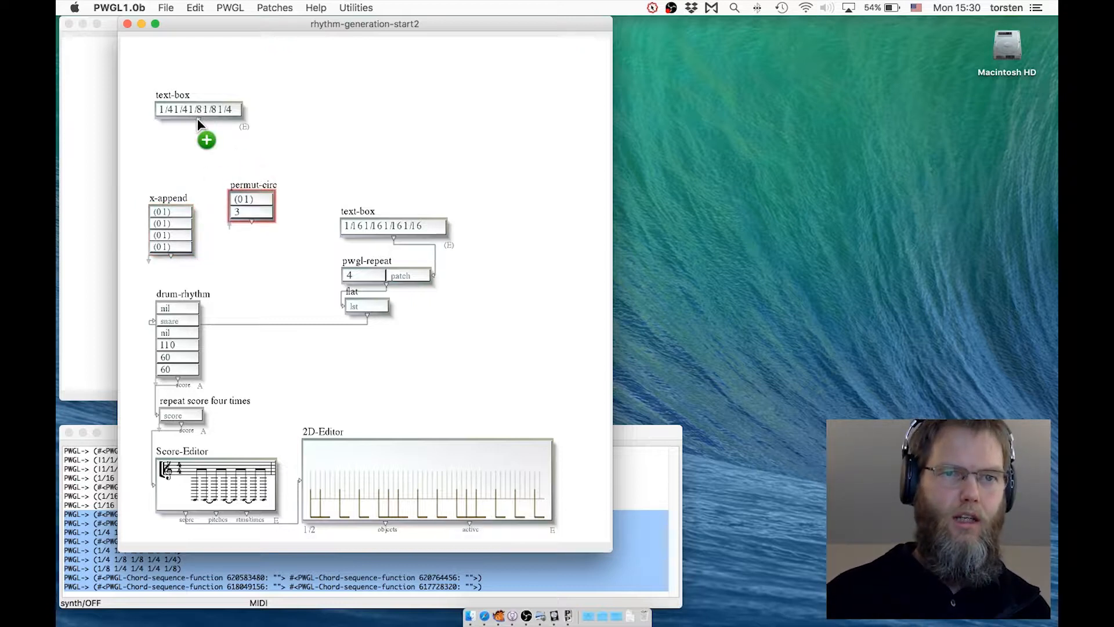
left_click_drag(197, 118, 169, 210)
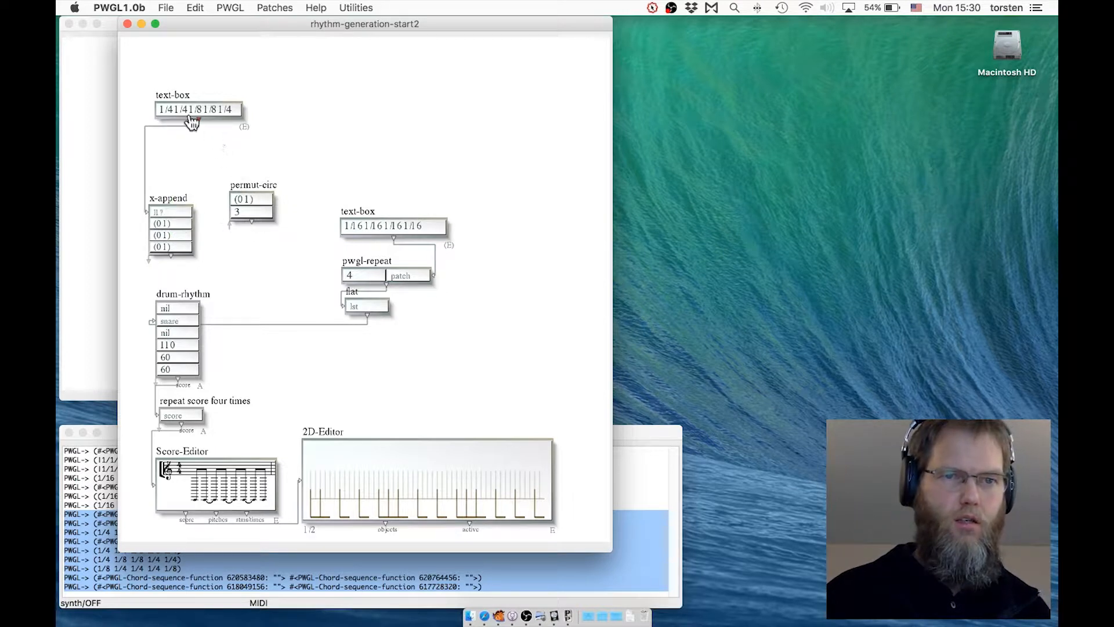
mouse_move(198, 122)
left_mouse_down()
mouse_move(244, 199)
mouse_move(201, 141)
mouse_move(211, 196)
mouse_move(181, 228)
left_mouse_up()
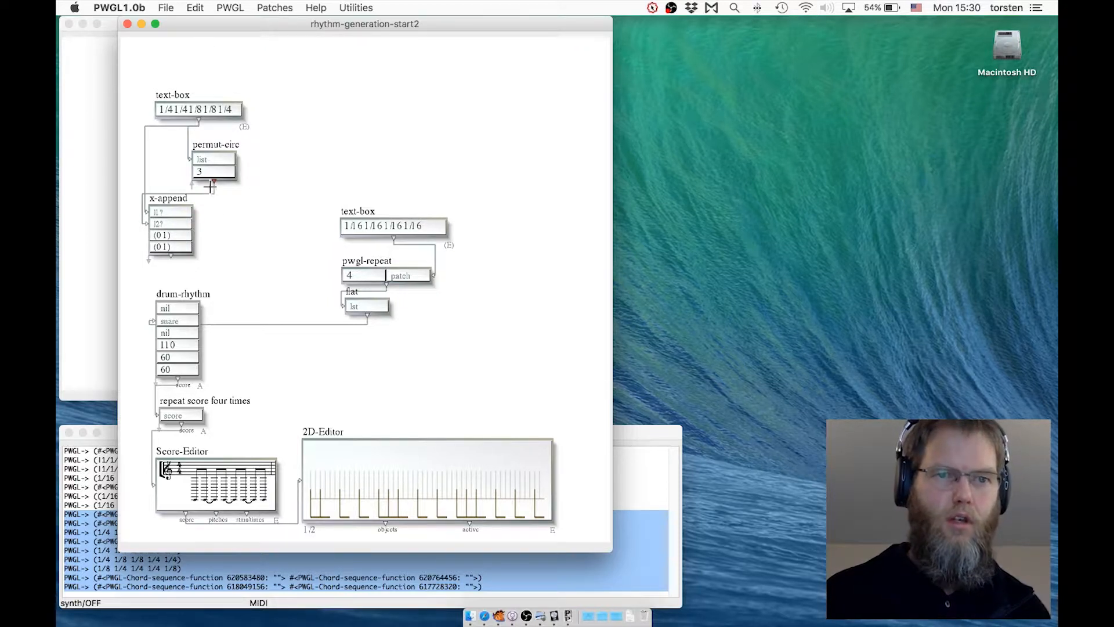
- Duplicate permut-circ, place the copy beside the original, and connect the bass-drum text-box to the copy's list input
left_click(217, 148)
key("super+c")
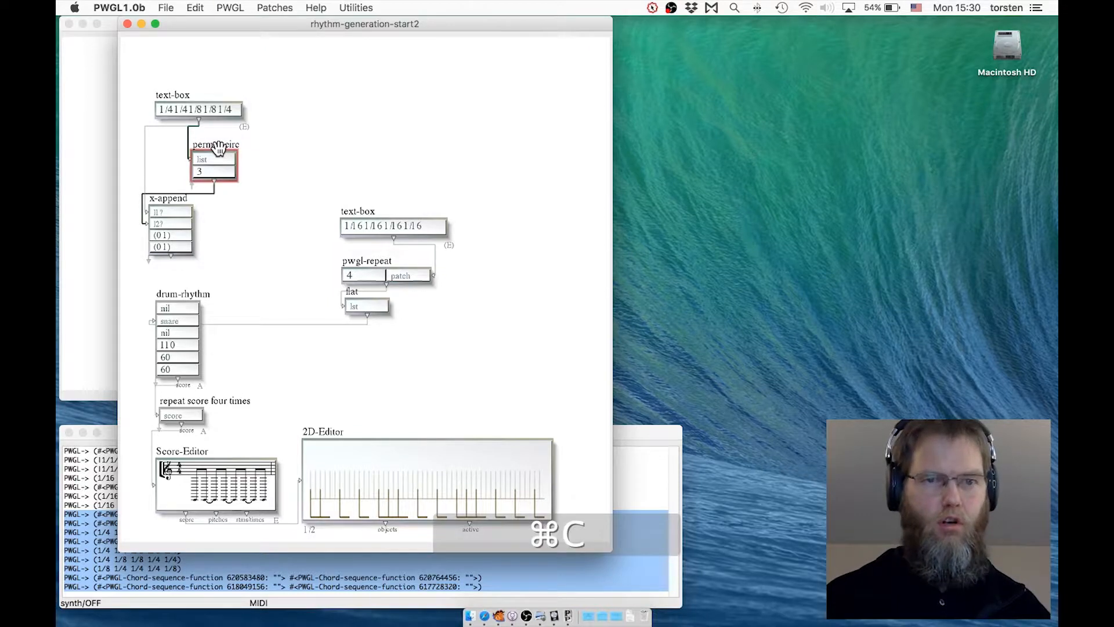
mouse_move(228, 142)
left_mouse_down()
mouse_move(292, 158)
mouse_move(222, 143)
left_mouse_up()
key("super+v")
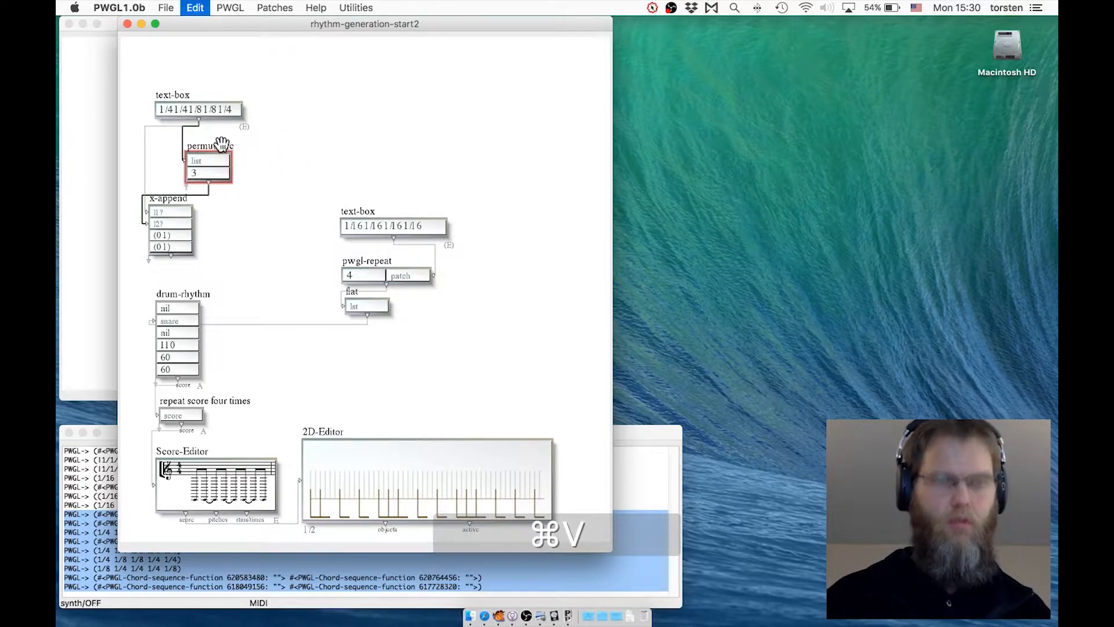
left_click(257, 150)
mouse_move(257, 149)
left_mouse_down()
mouse_move(214, 144)
mouse_move(258, 142)
left_mouse_up()
left_click_drag(200, 119, 236, 157)
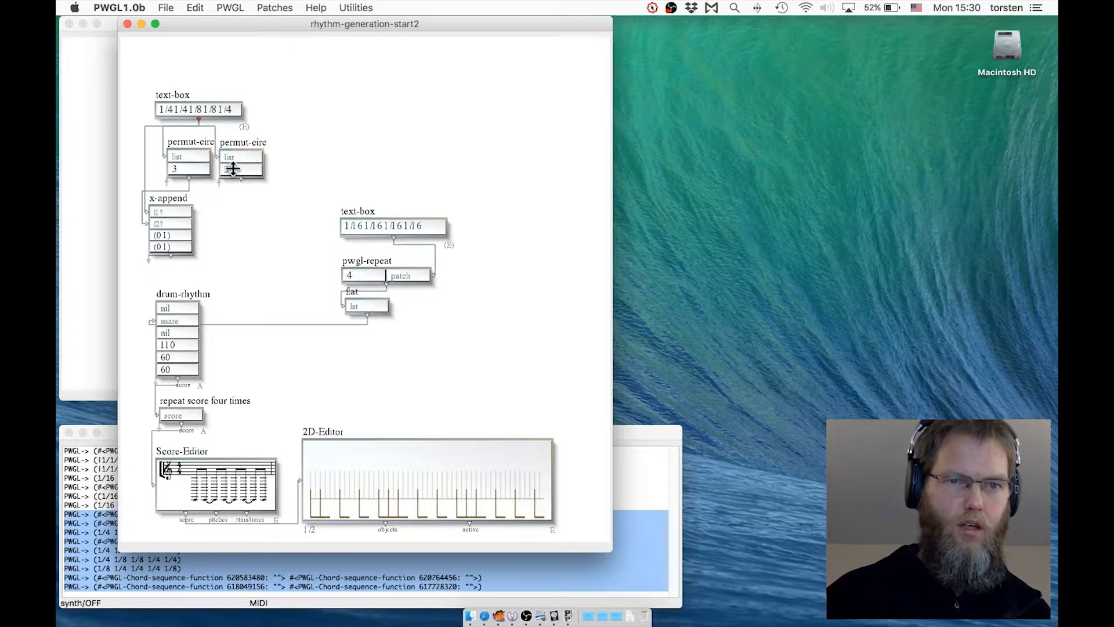
- Set the copied permut-circ's rotation to 1, then connect its output to x-append's third input and the text-box to the fourth
left_click(235, 169)
type("1")
key("Return")
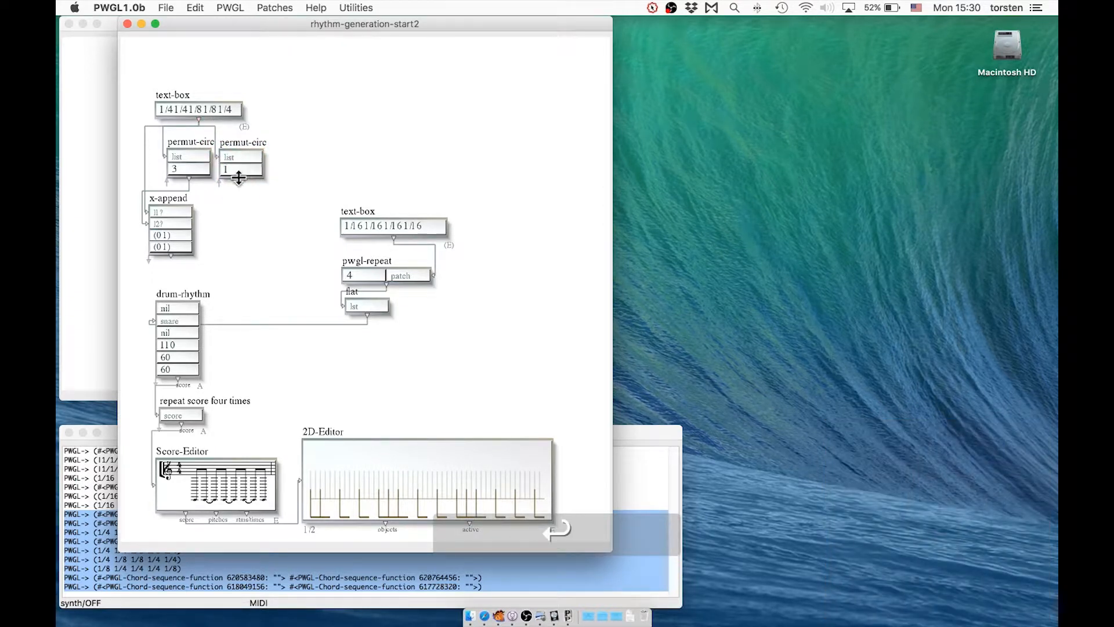
left_click_drag(241, 180, 181, 239)
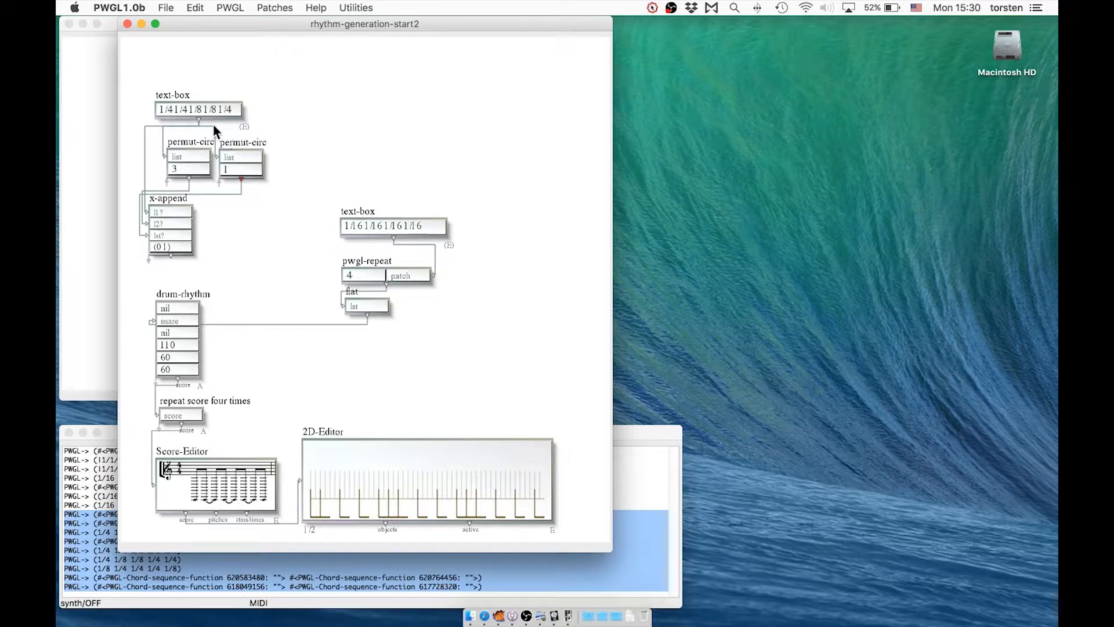
mouse_move(197, 119)
left_mouse_down()
mouse_move(165, 207)
mouse_move(175, 249)
left_mouse_up()
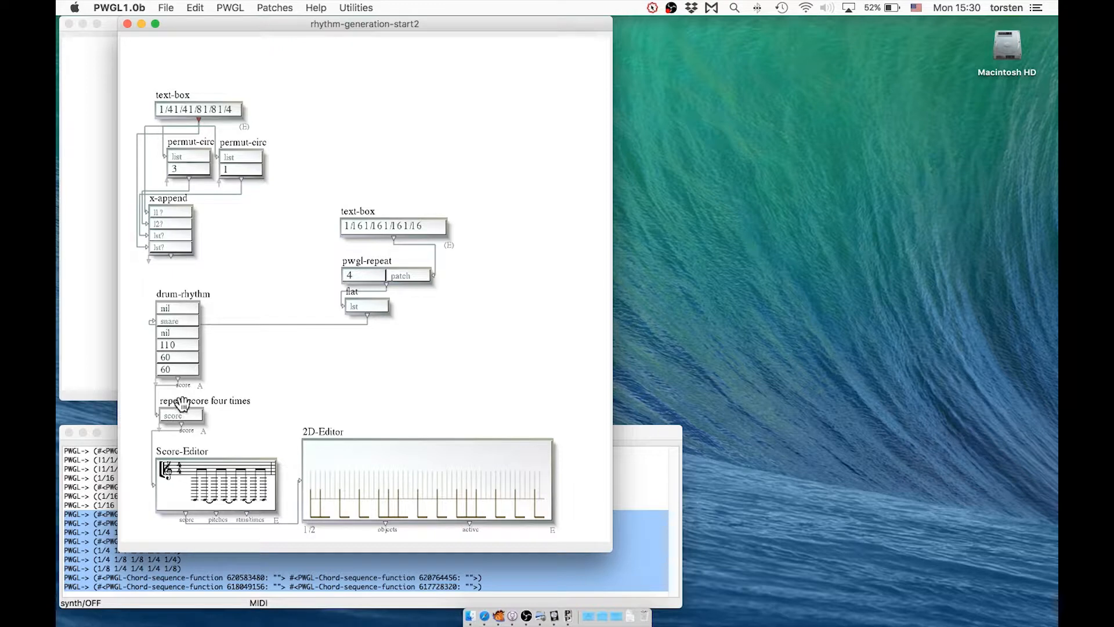
- Connect drum-rhythm's score output directly to the Score-Editor and move the "repeat score four times" abstraction out of the way
left_click_drag(177, 379, 175, 482)
left_click_drag(189, 400, 509, 380)
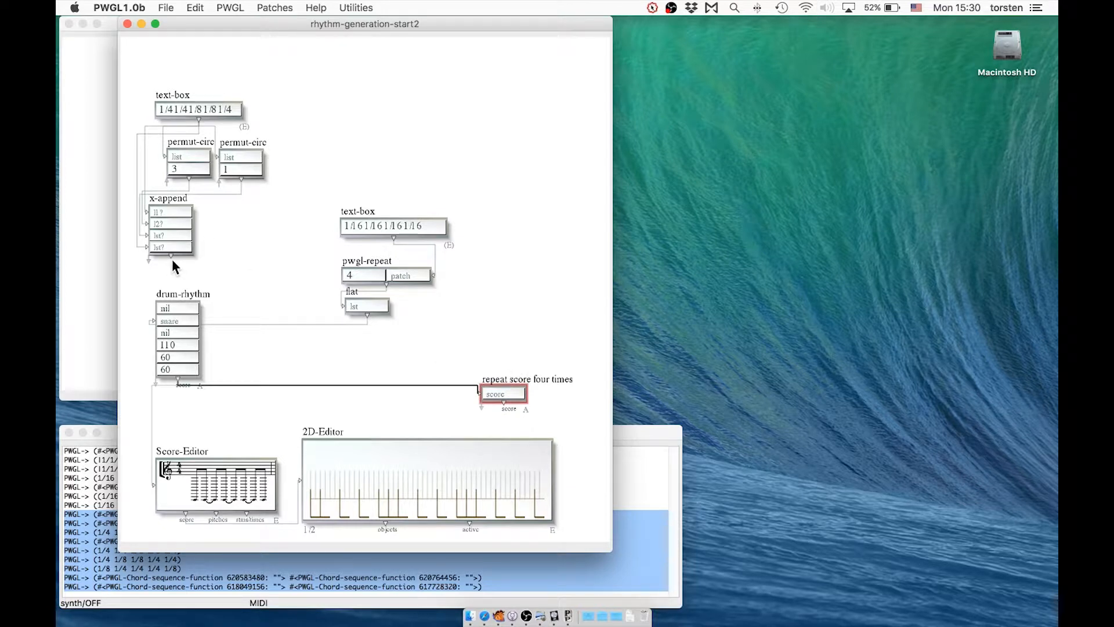
- Connect x-append's output to drum-rhythm's bass-drum input and evaluate the 2D-Editor
left_click_drag(171, 256, 174, 303)
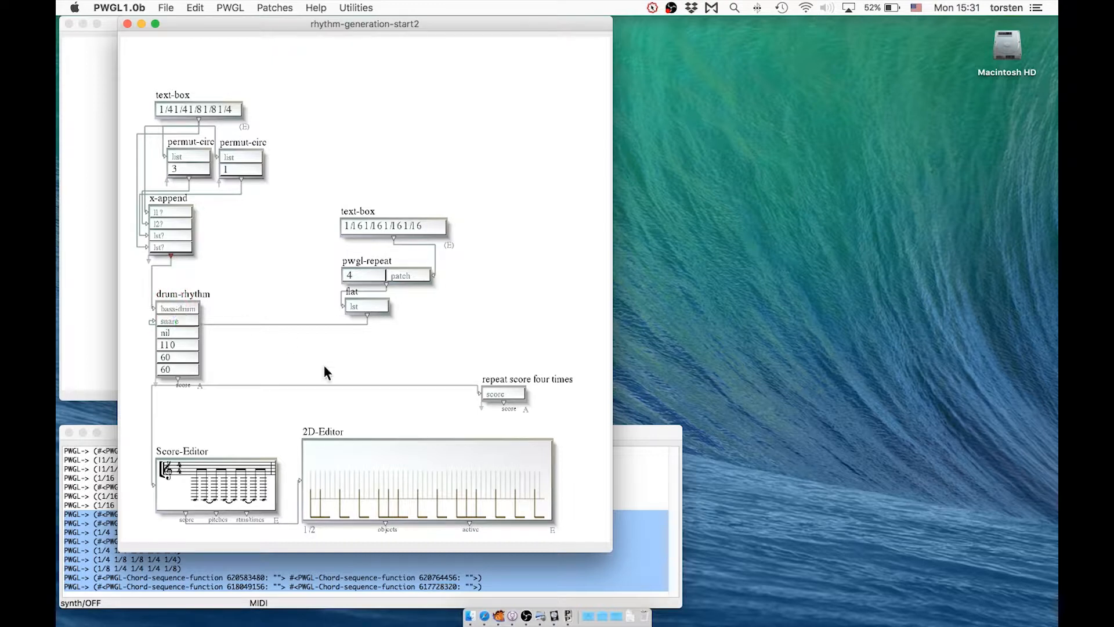
left_click(317, 432)
key("v")
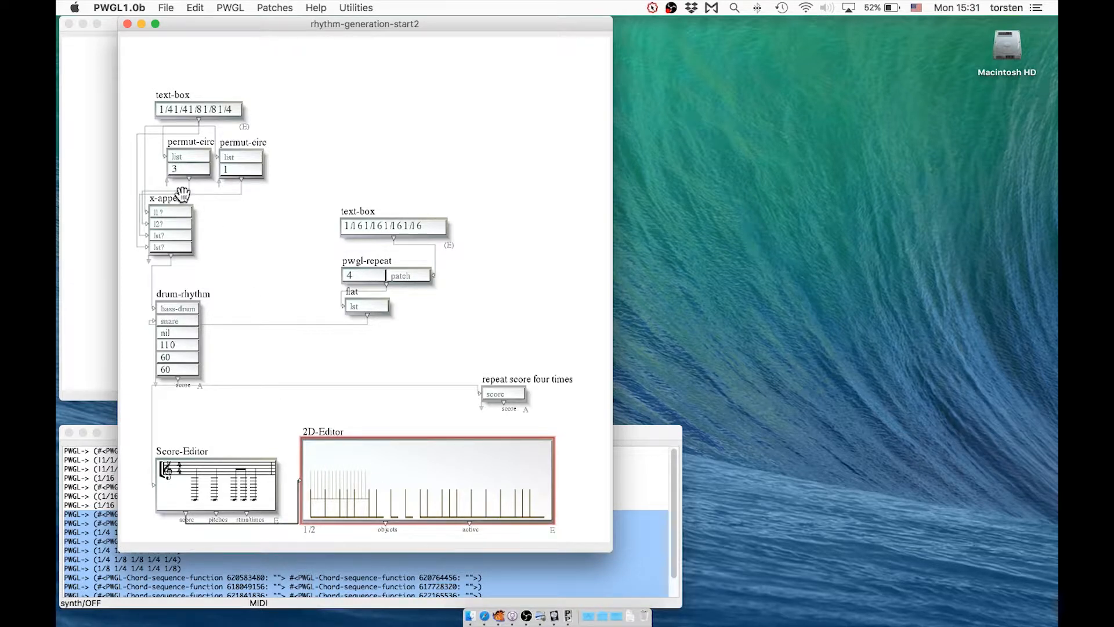
- Set pwgl-repeat's count to 16 for the snare pattern, re-evaluate the 2D-Editor and play the score
left_click(352, 274)
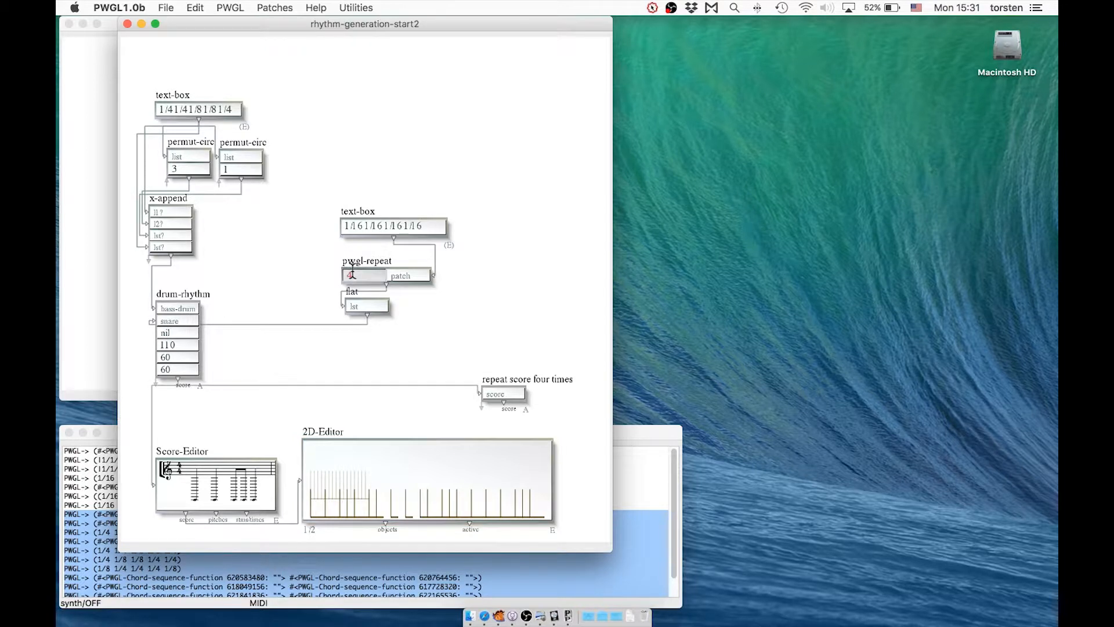
type("16")
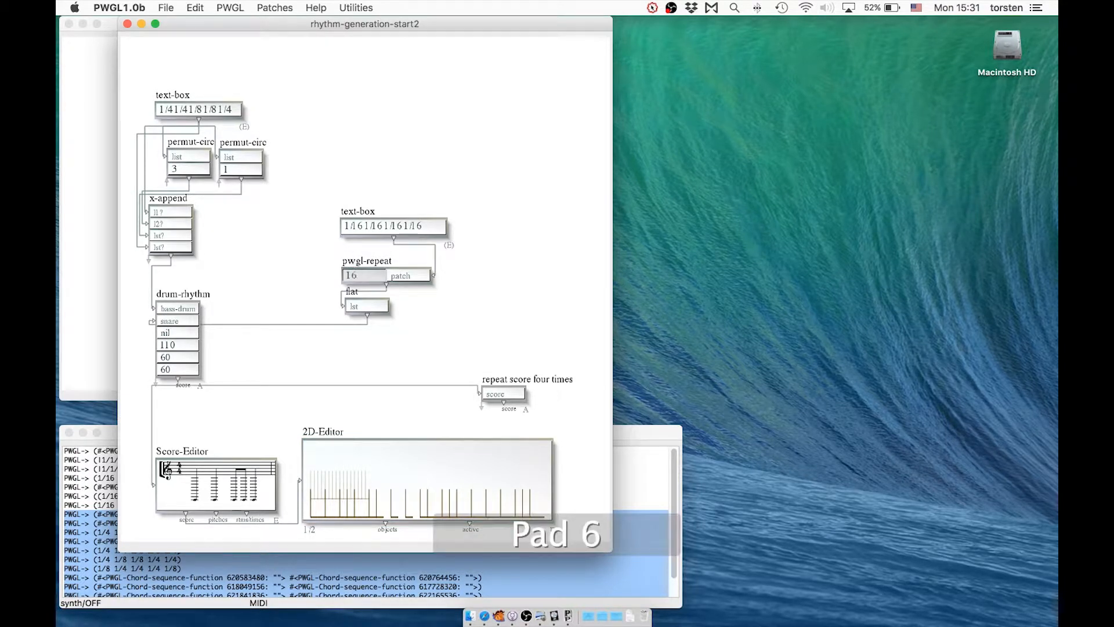
key("Return")
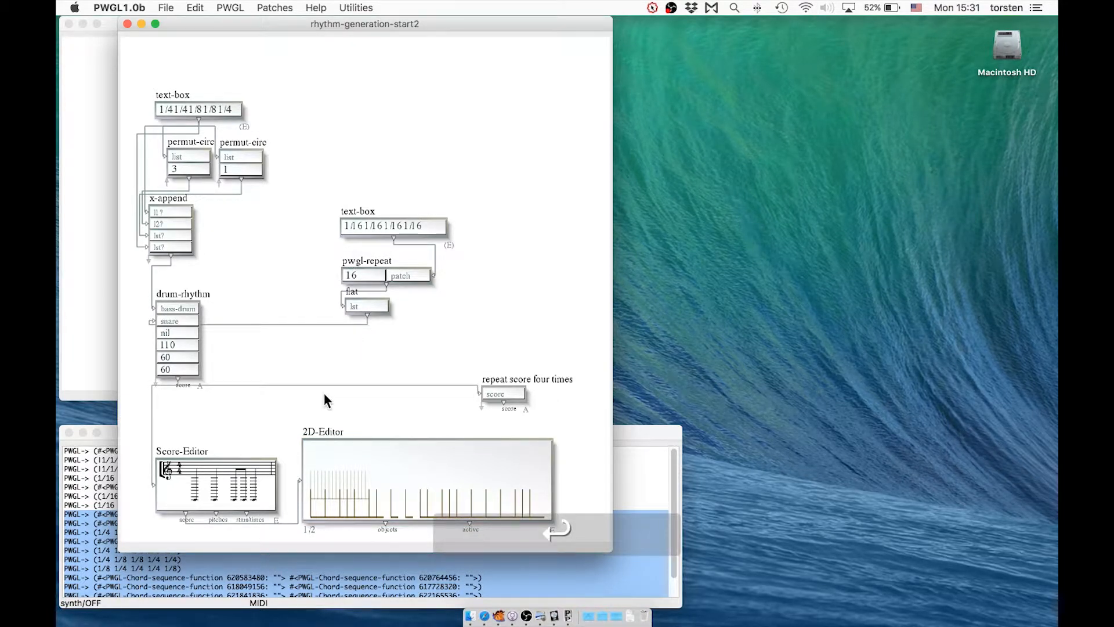
left_click(357, 479)
key("v")
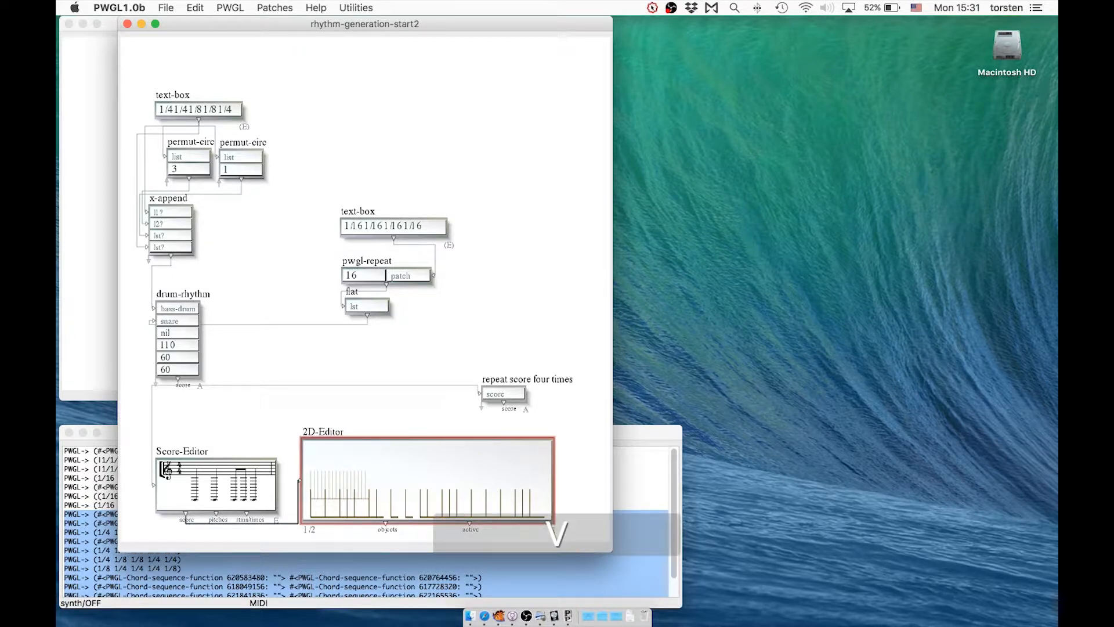
key("space")
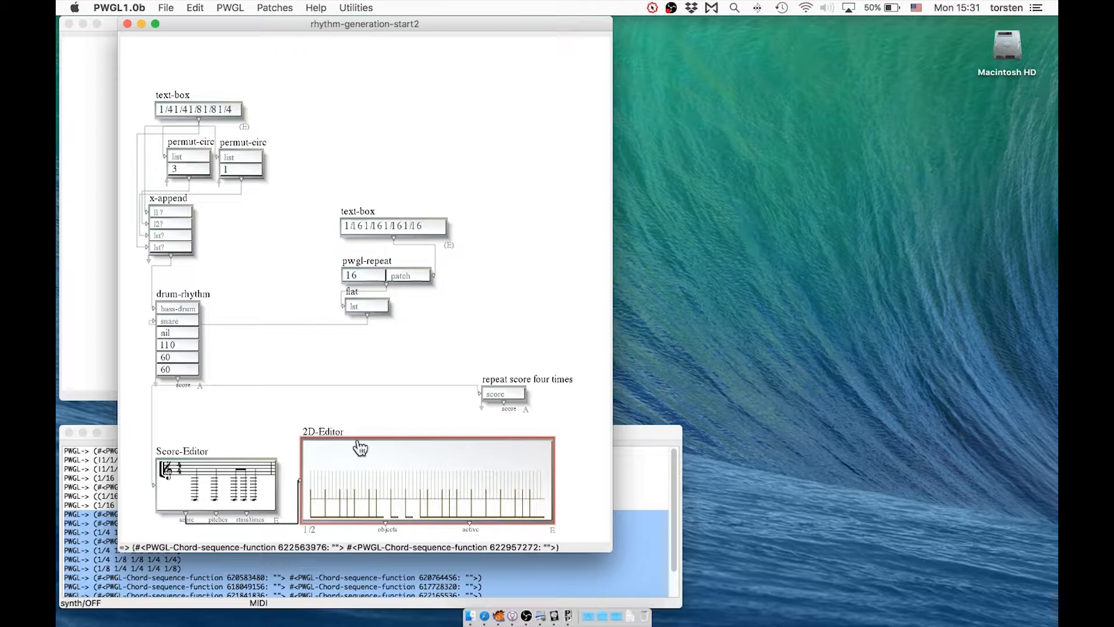
- Delete the x-append box and move both permut-circ boxes aside, above the snare pattern's text-box
left_click_drag(127, 80, 249, 259)
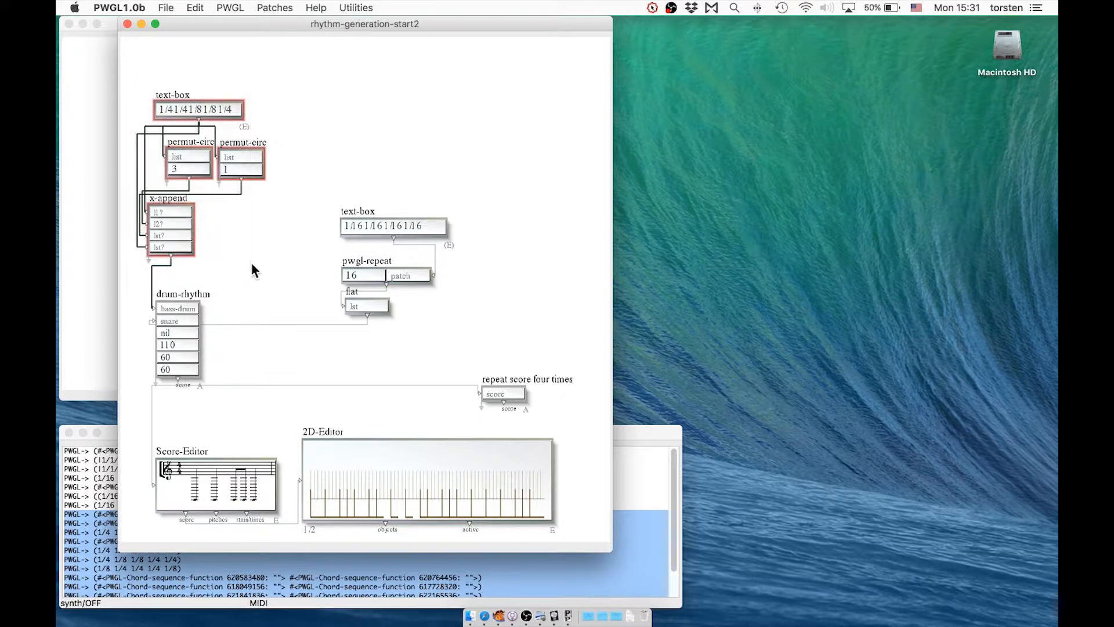
left_click(249, 259)
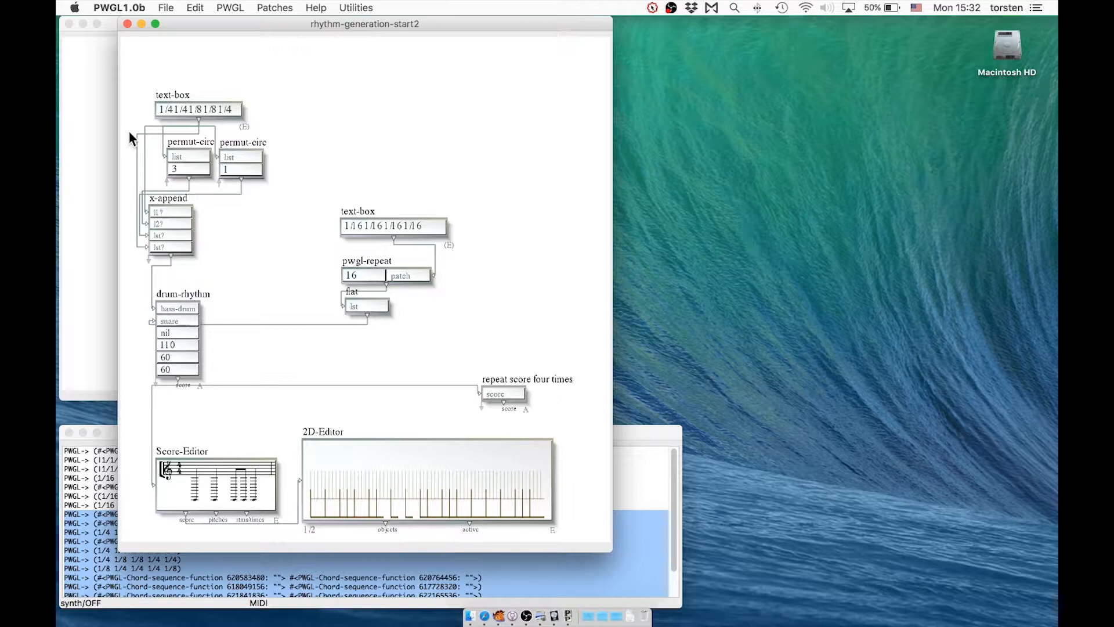
left_click(168, 198)
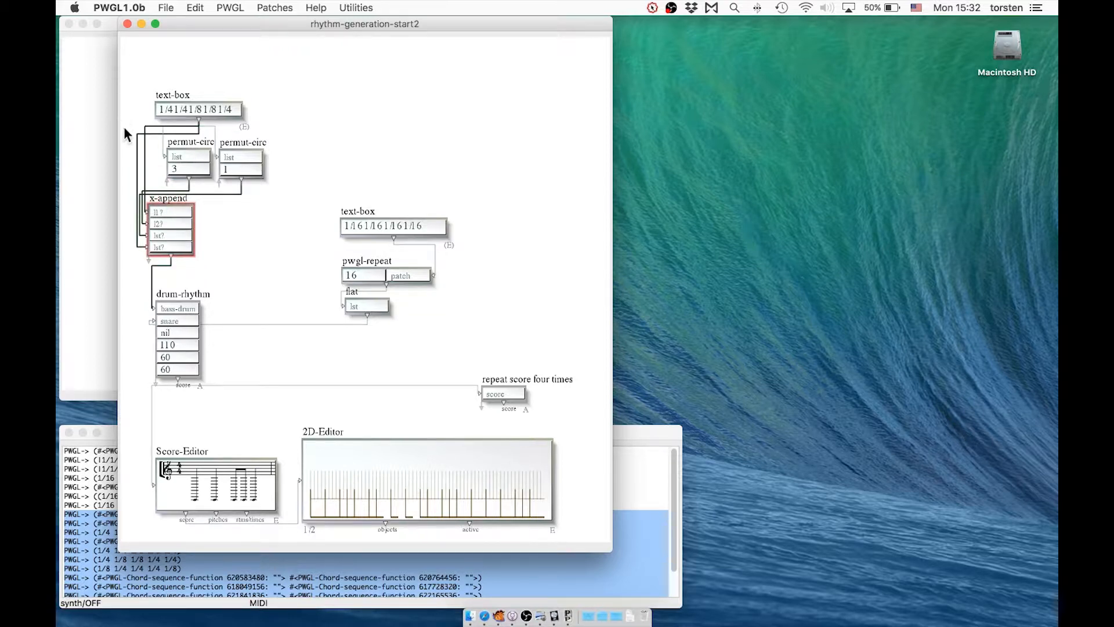
key("BackSpace")
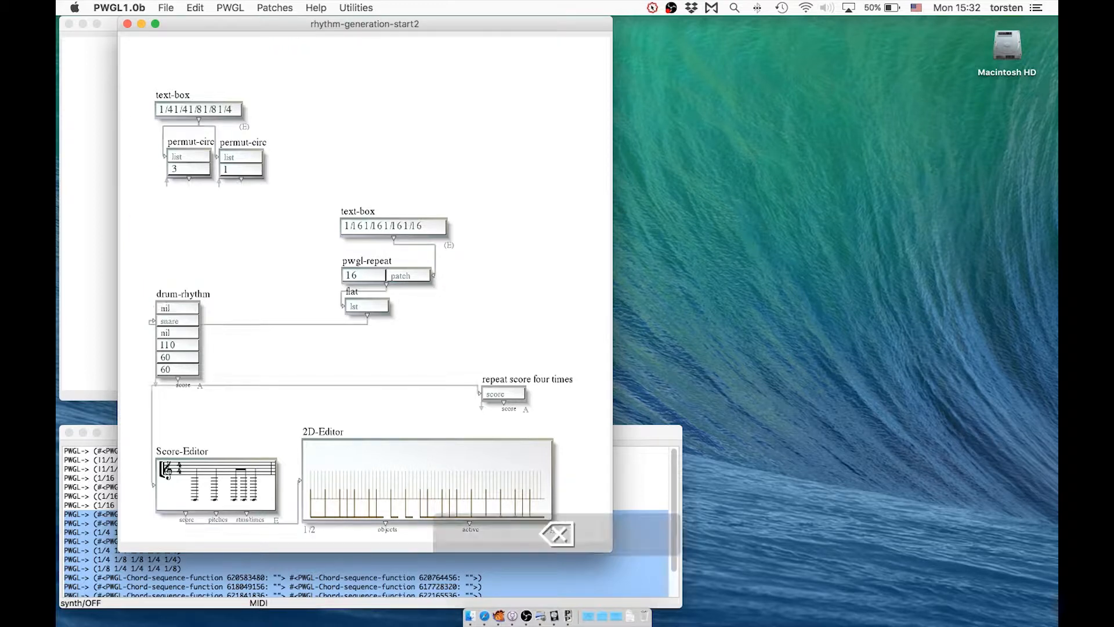
left_click_drag(153, 133, 298, 187)
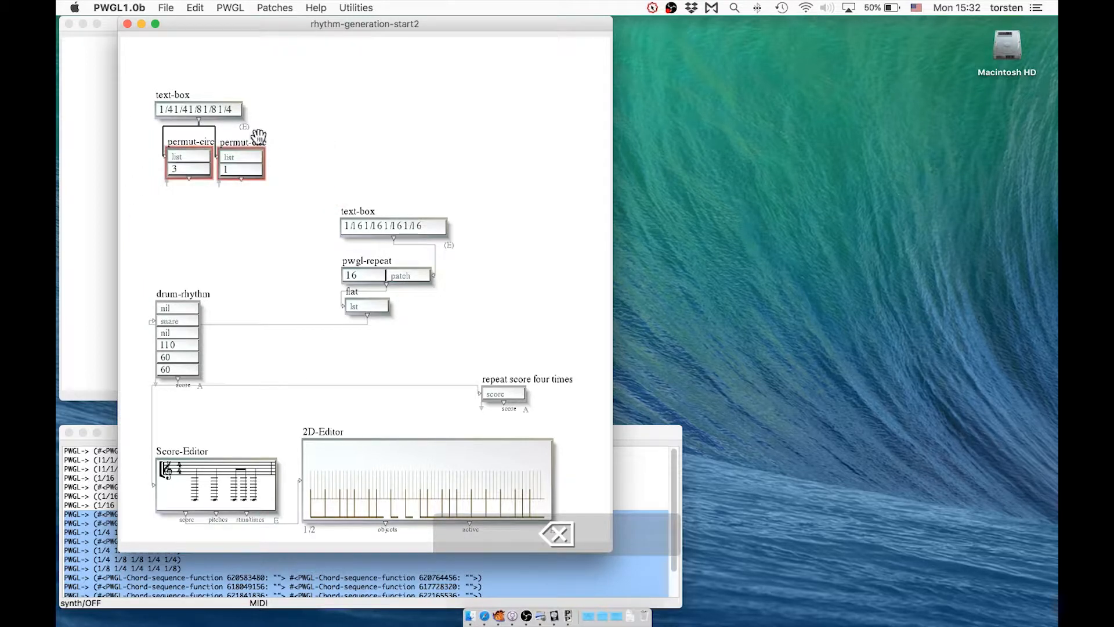
left_click_drag(244, 141, 398, 144)
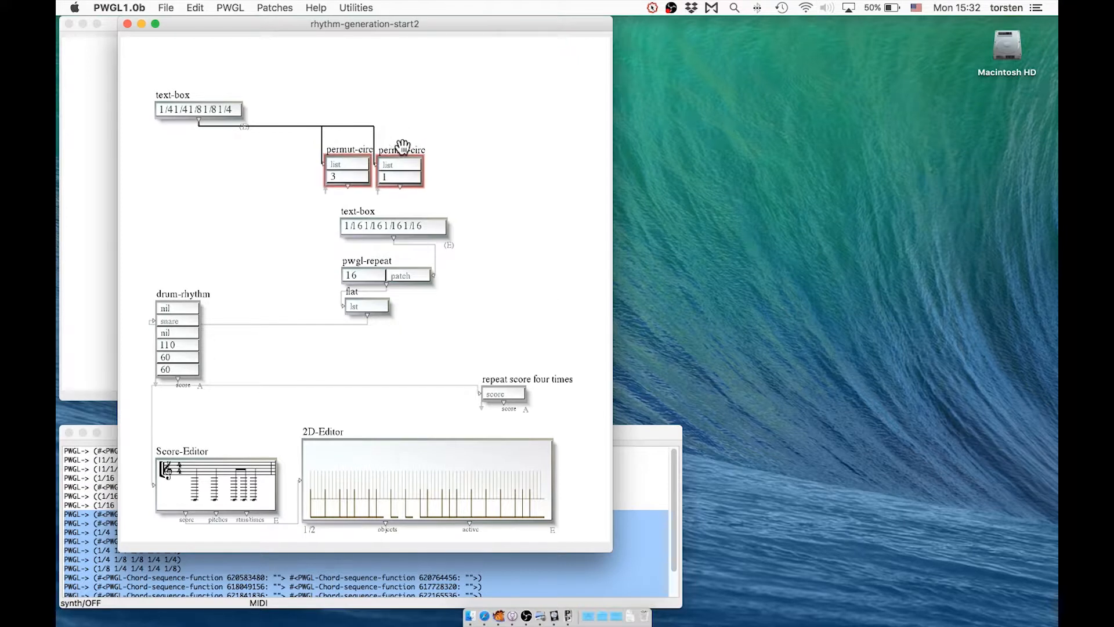
left_click(167, 158)
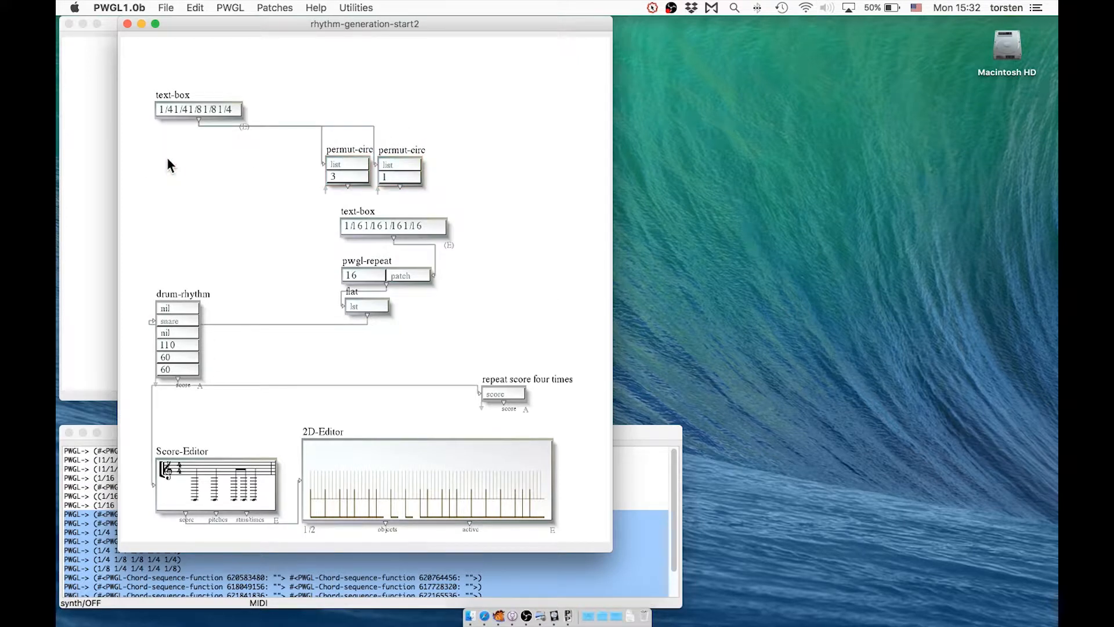
- Move the pwgl-repeat box slightly up, closer to the snare pattern's text-box
left_click(363, 260)
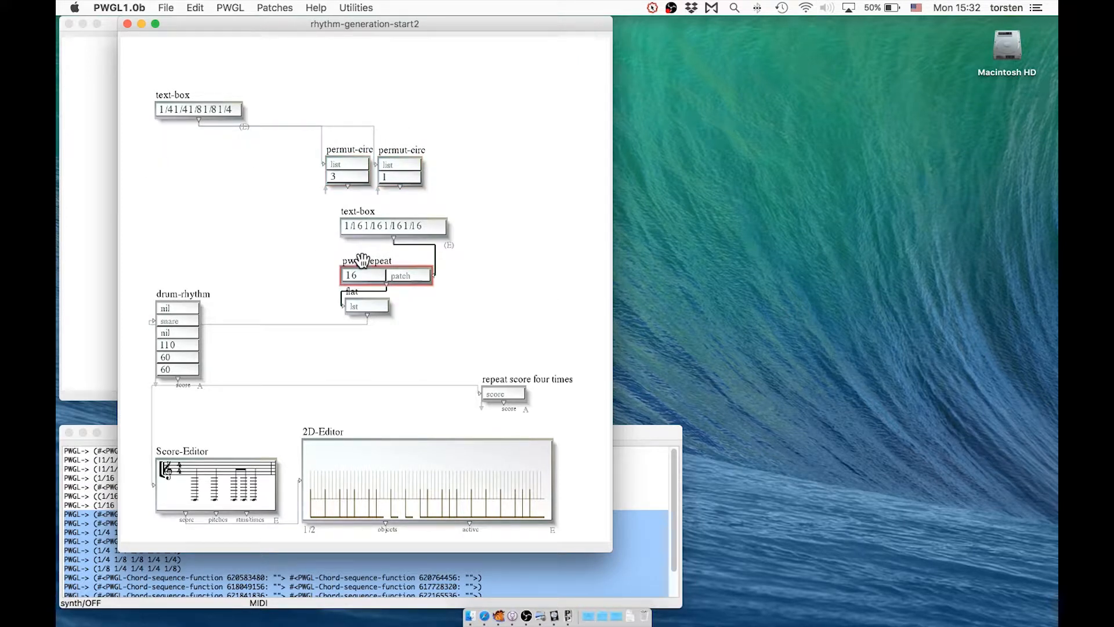
double_click(363, 260)
key("Escape")
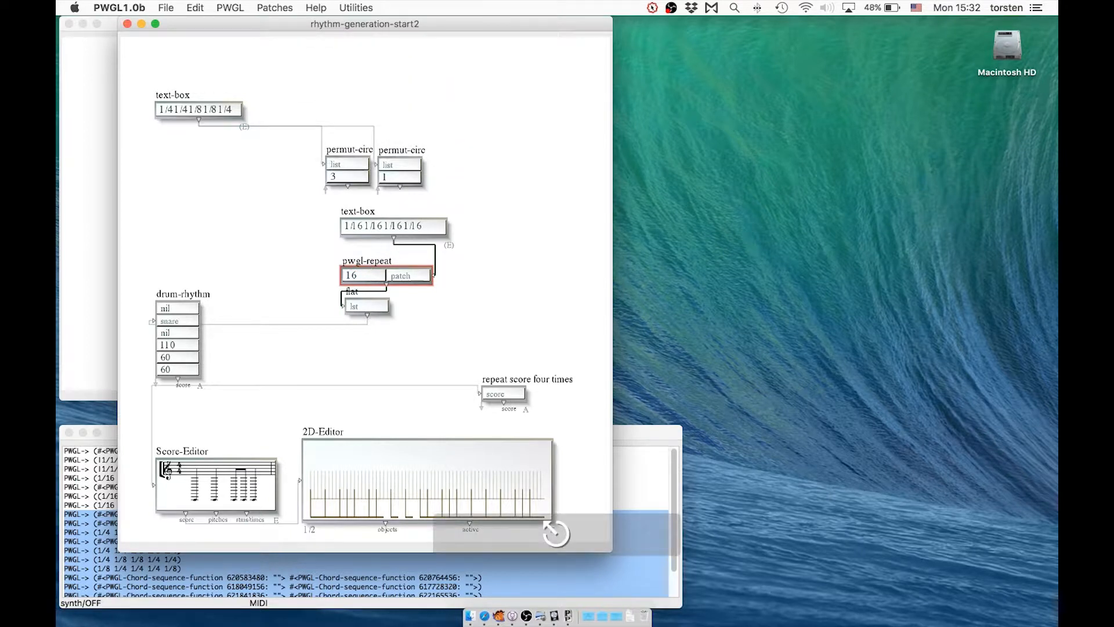
left_click_drag(361, 260, 362, 249)
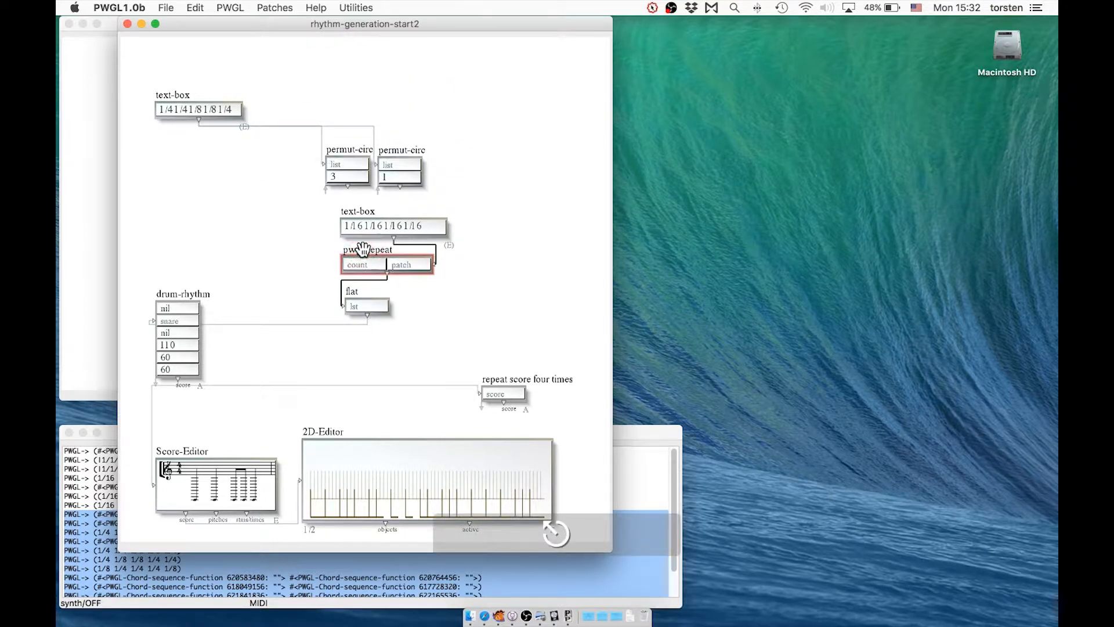
left_click(174, 196)
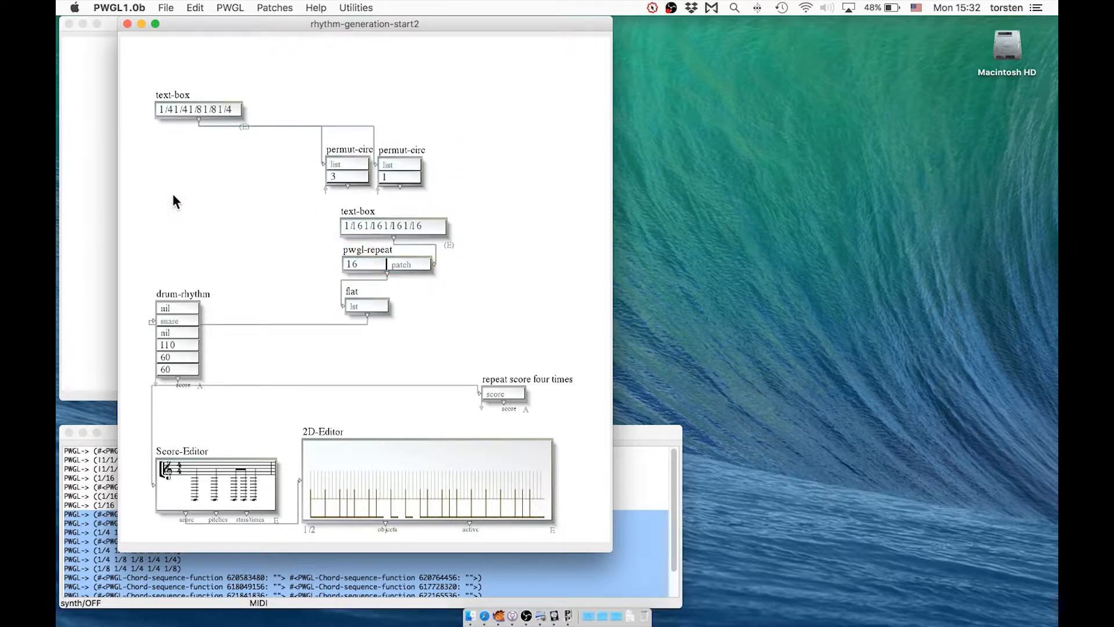
- Add a pwgl-map box with its pwgl-enum between the bass-drum text-box and drum-rhythm, and align the two boxes
right_click(160, 161)
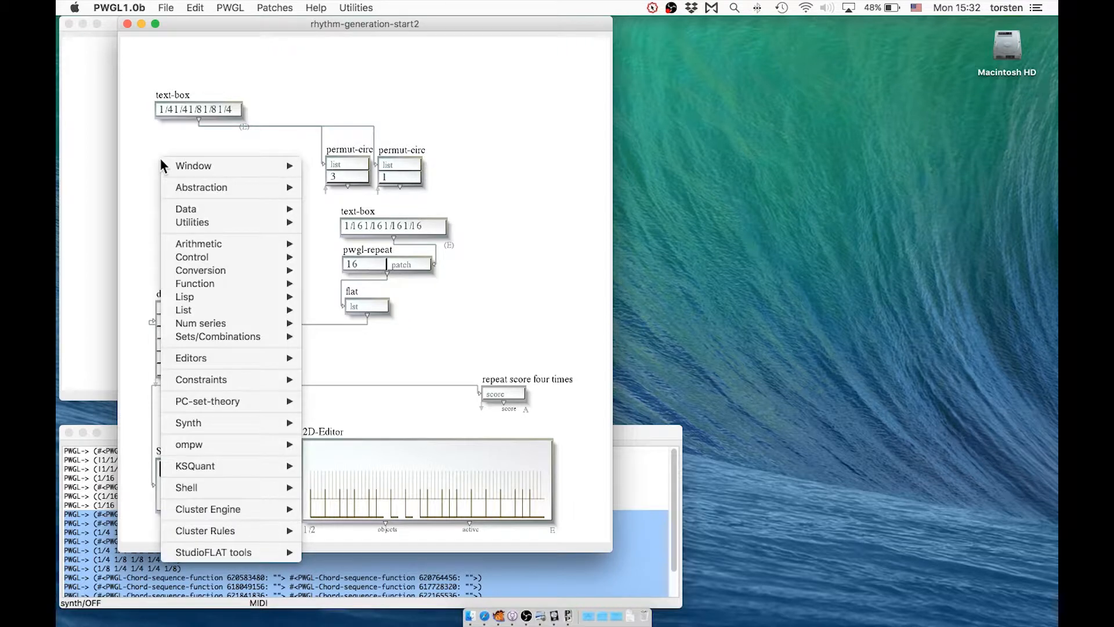
mouse_move(182, 249)
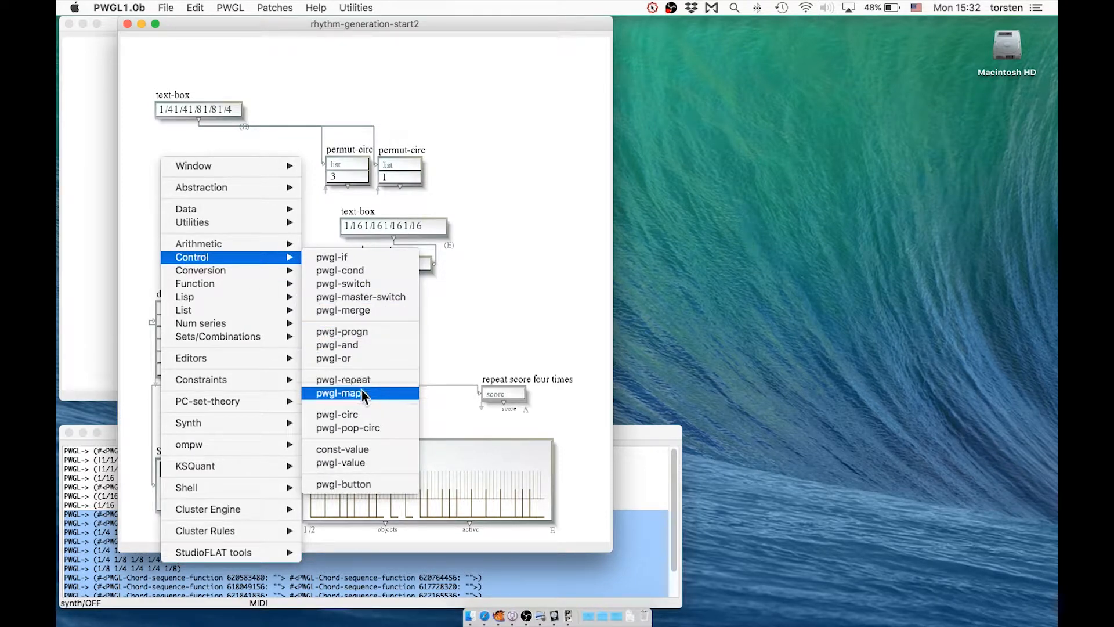
left_click(340, 393)
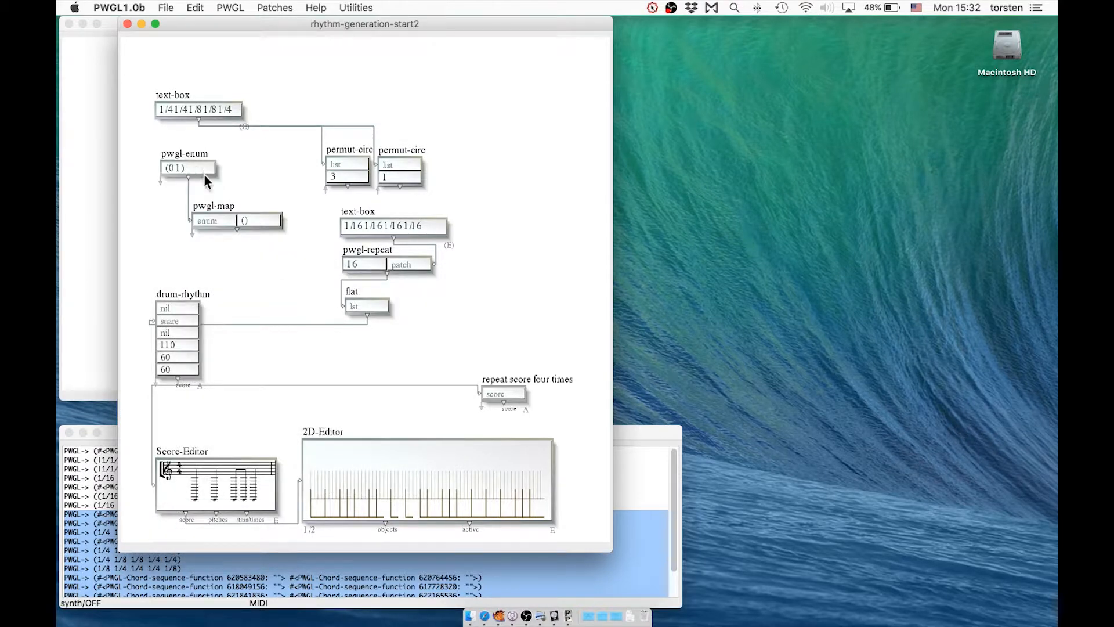
left_click_drag(225, 206, 188, 226)
left_click_drag(180, 150, 174, 153)
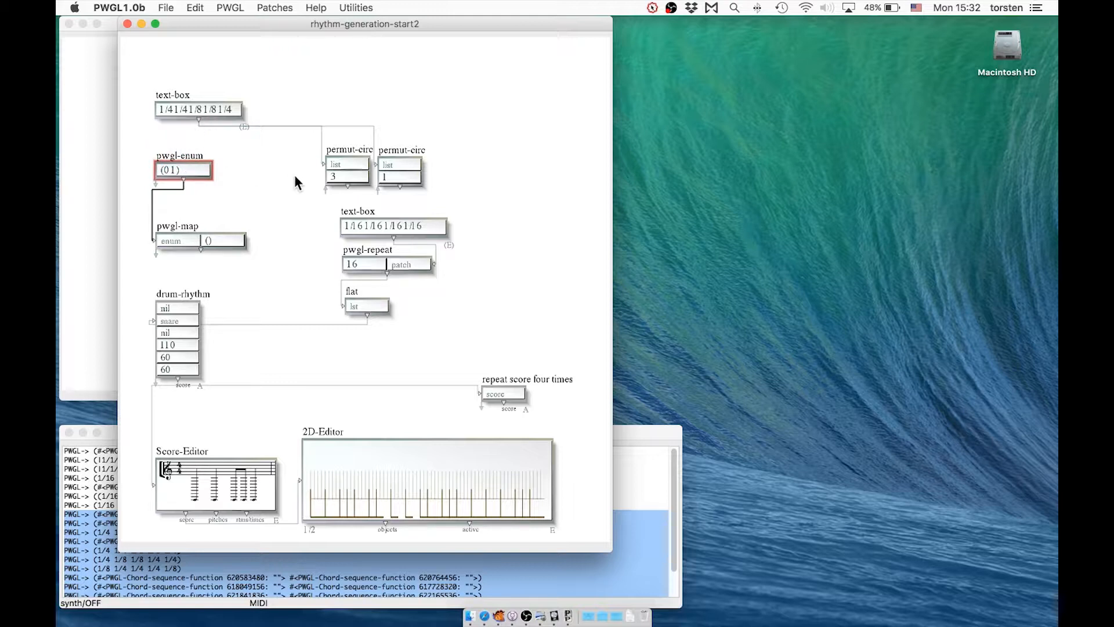
- Disconnect the permut-circ with rotation 3 from the text-box and place it between pwgl-enum and pwgl-map
left_click(323, 151)
key("BackSpace")
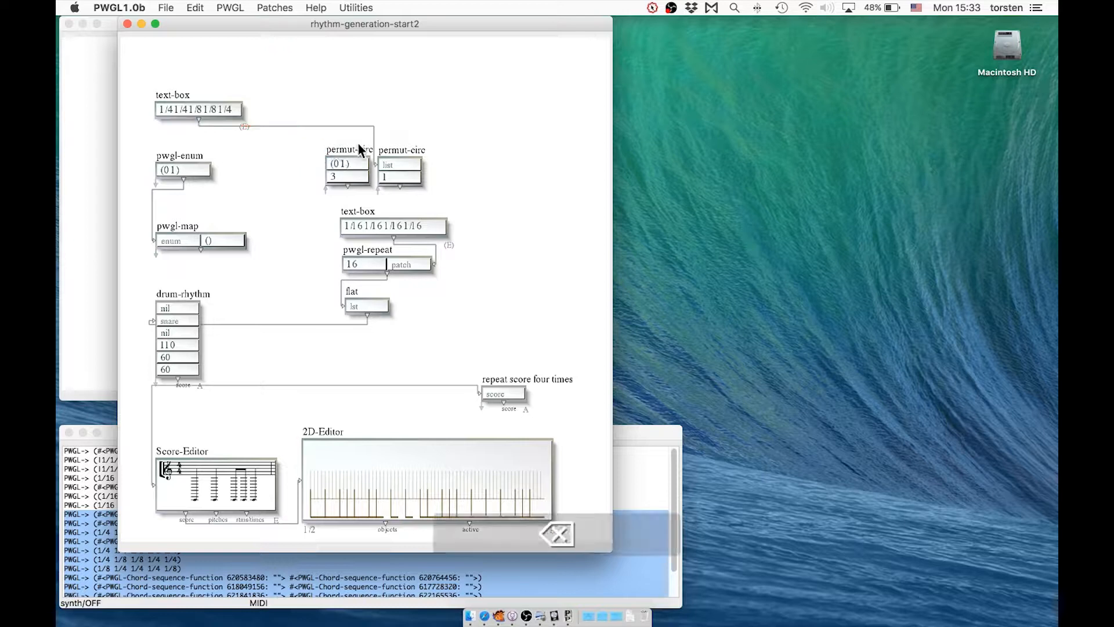
left_click_drag(358, 149, 235, 170)
left_click_drag(180, 226, 176, 239)
- Connect pwgl-enum to permut-circ's nth input, permut-circ to pwgl-map's patch input, and the bass-drum text-box to permut-circ's list input
left_click_drag(222, 172, 218, 215)
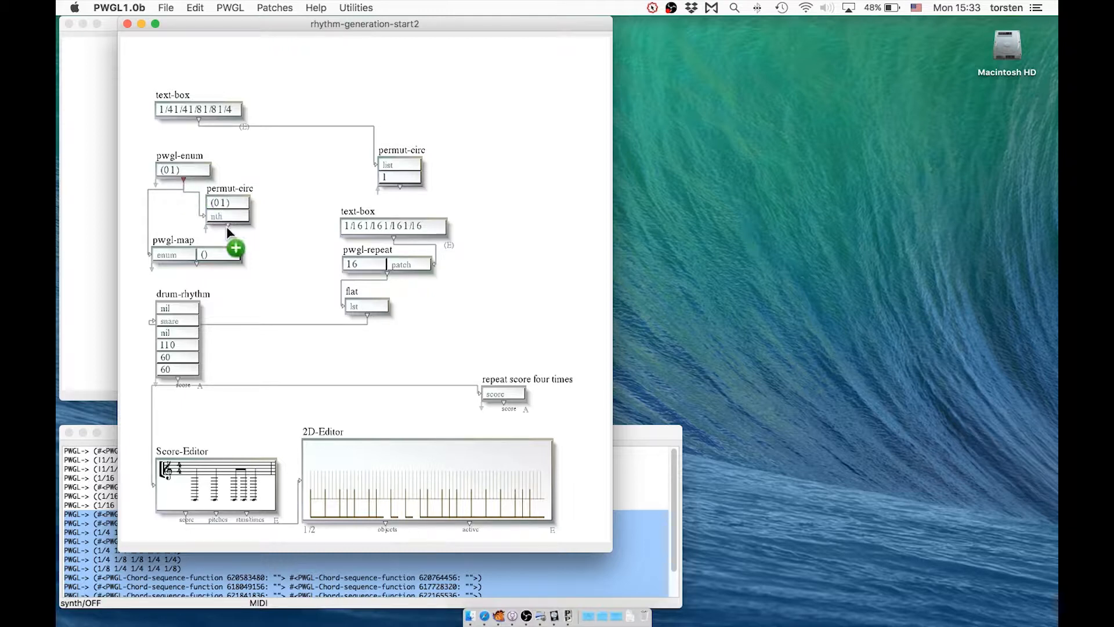
left_click_drag(230, 228, 221, 257)
left_click(217, 159)
left_click_drag(199, 120, 242, 206)
- Move pwgl-enum slightly left, clear of the text-box's connection, and delete the unused permut-circ with rotation 1
left_click(167, 158)
left_click_drag(167, 157, 150, 158)
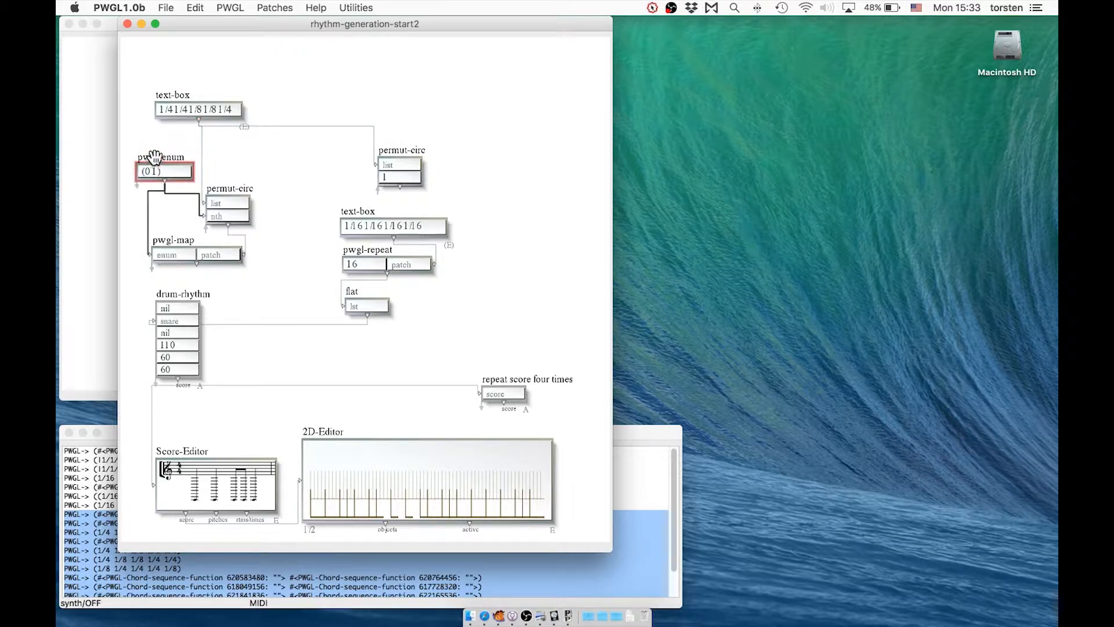
left_click(389, 150)
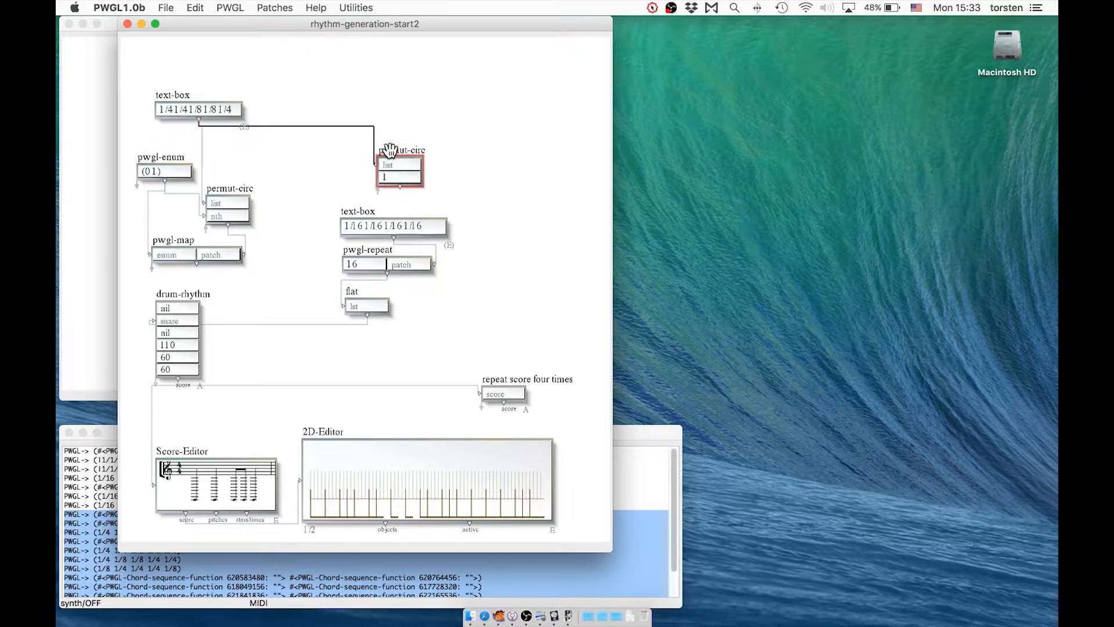
key("BackSpace")
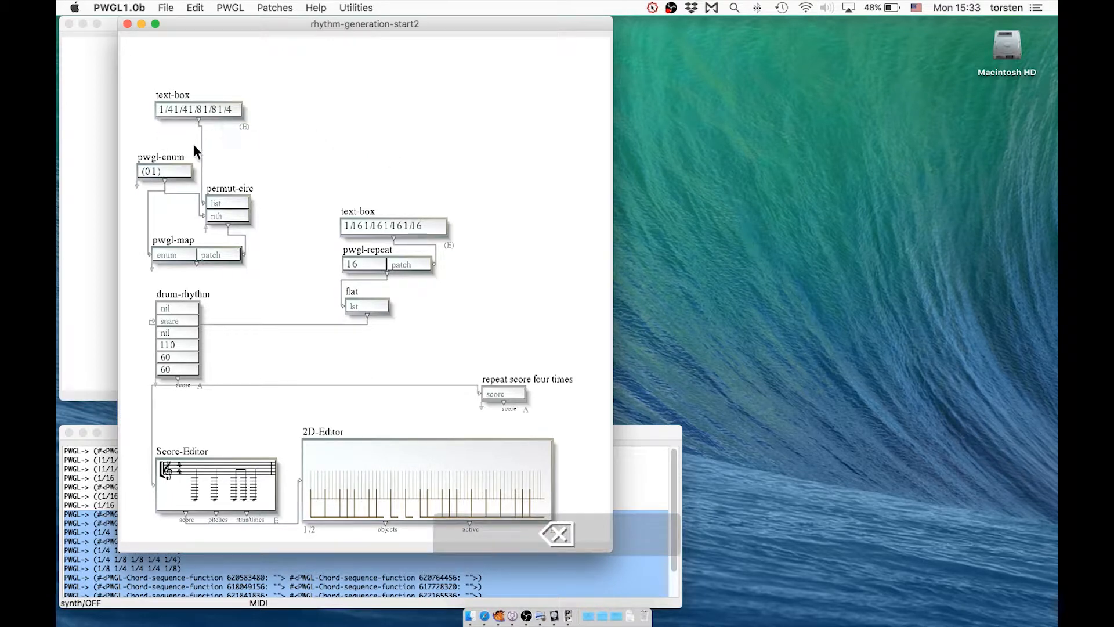
double_click(152, 173)
left_click_drag(146, 172, 246, 206)
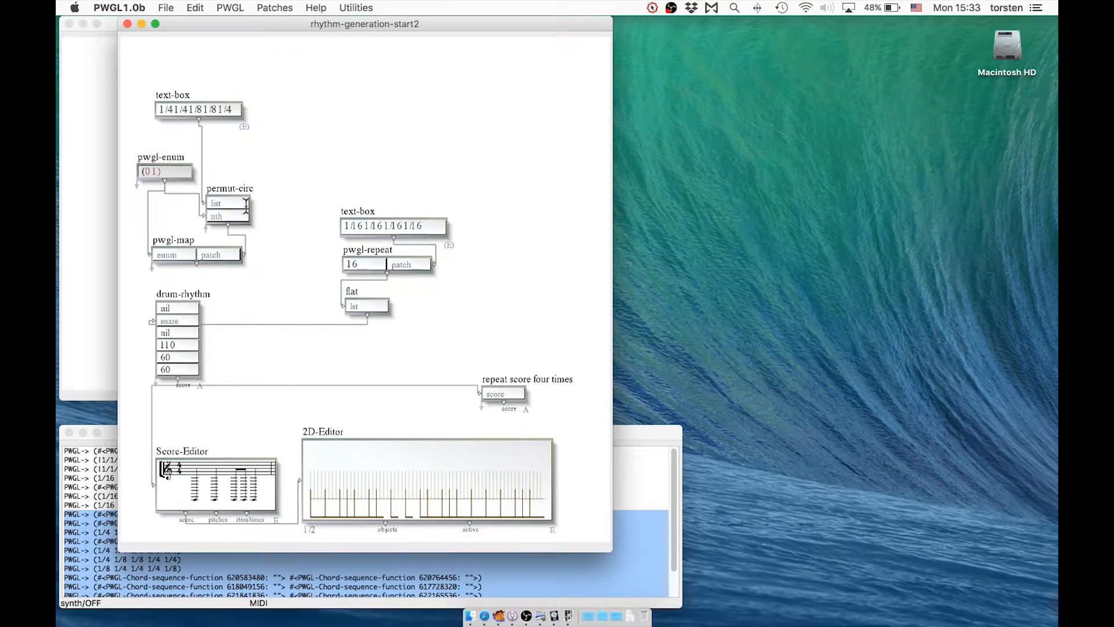
key("Escape")
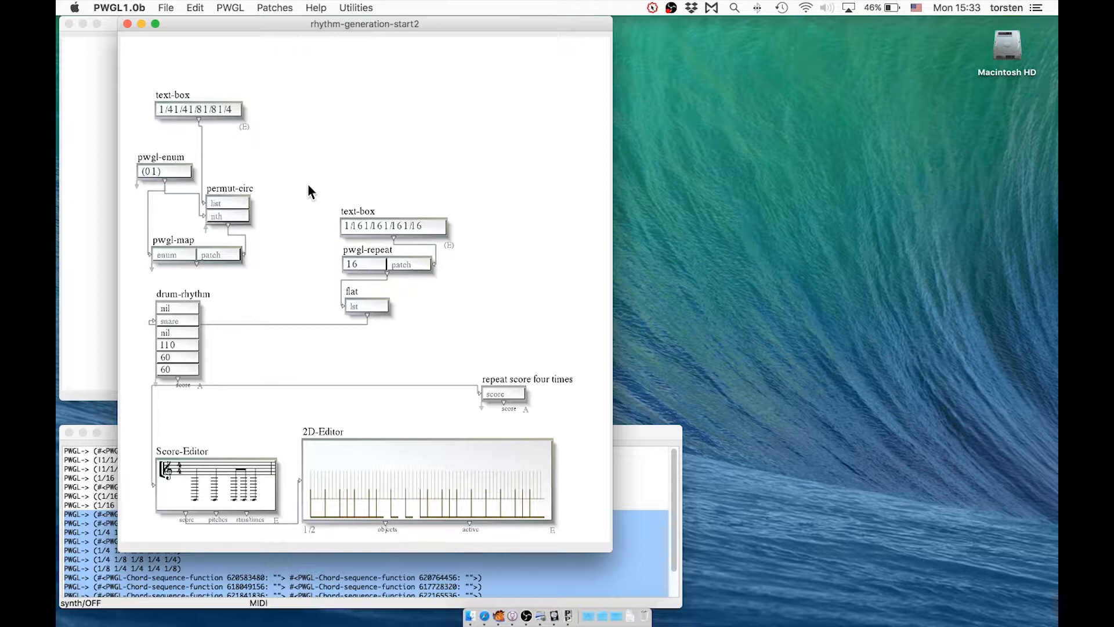
- Set pwgl-enum's list of rotation values to (0 3 1 0)
left_click(162, 171)
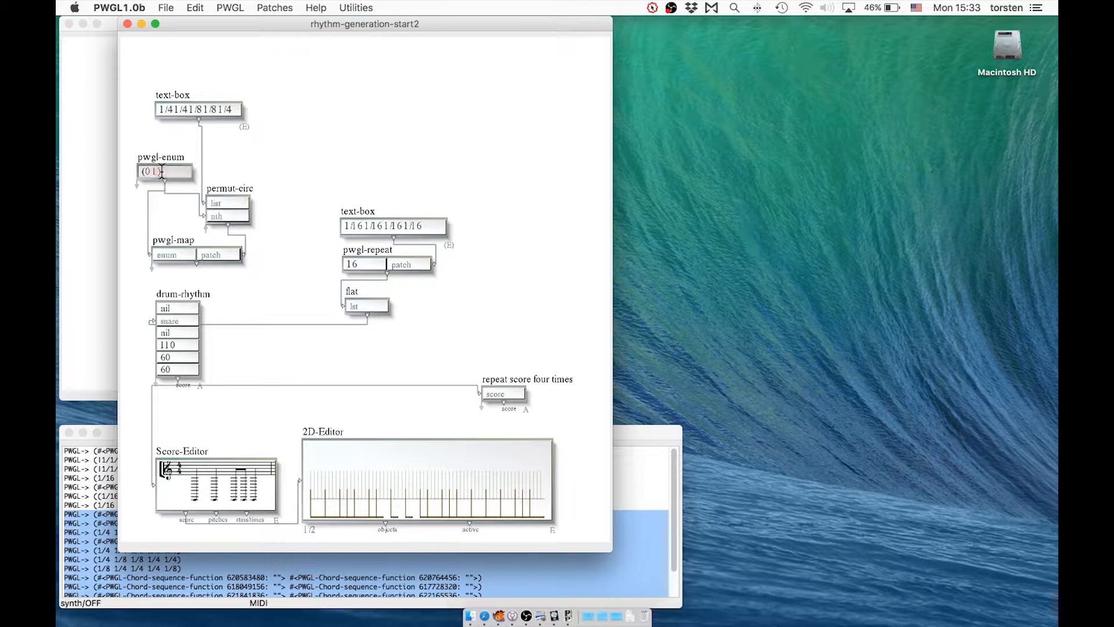
type("(")
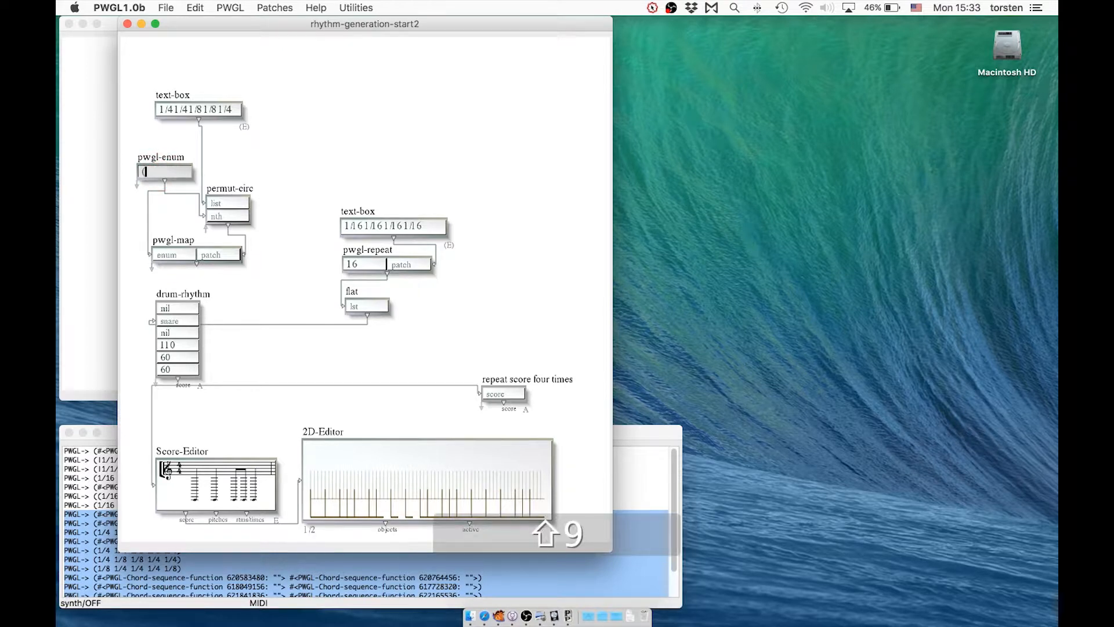
type("0 ")
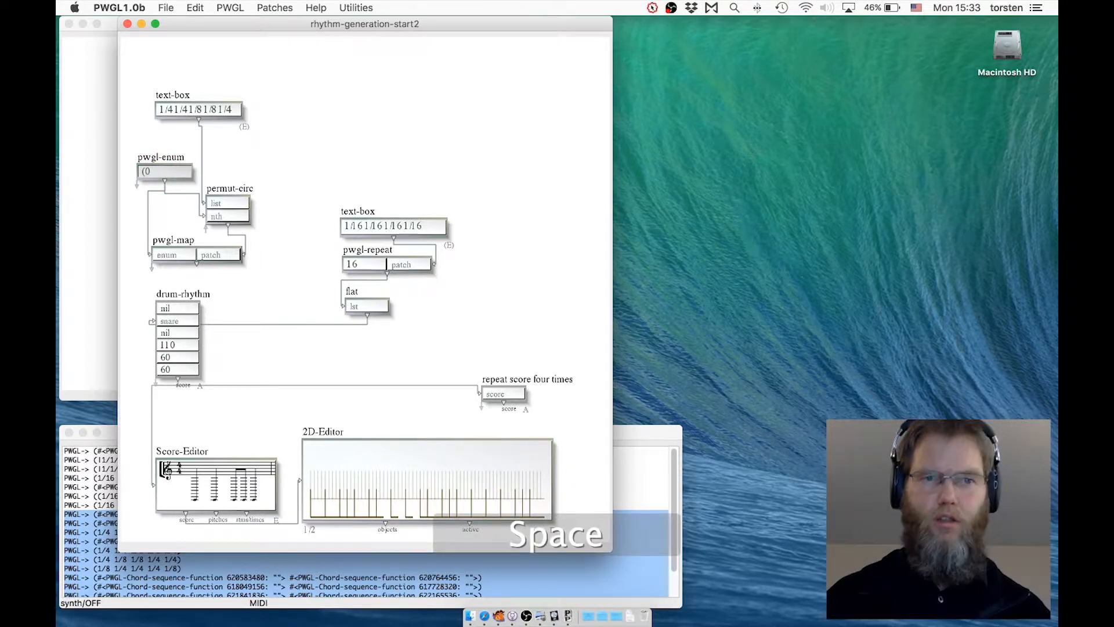
type("3")
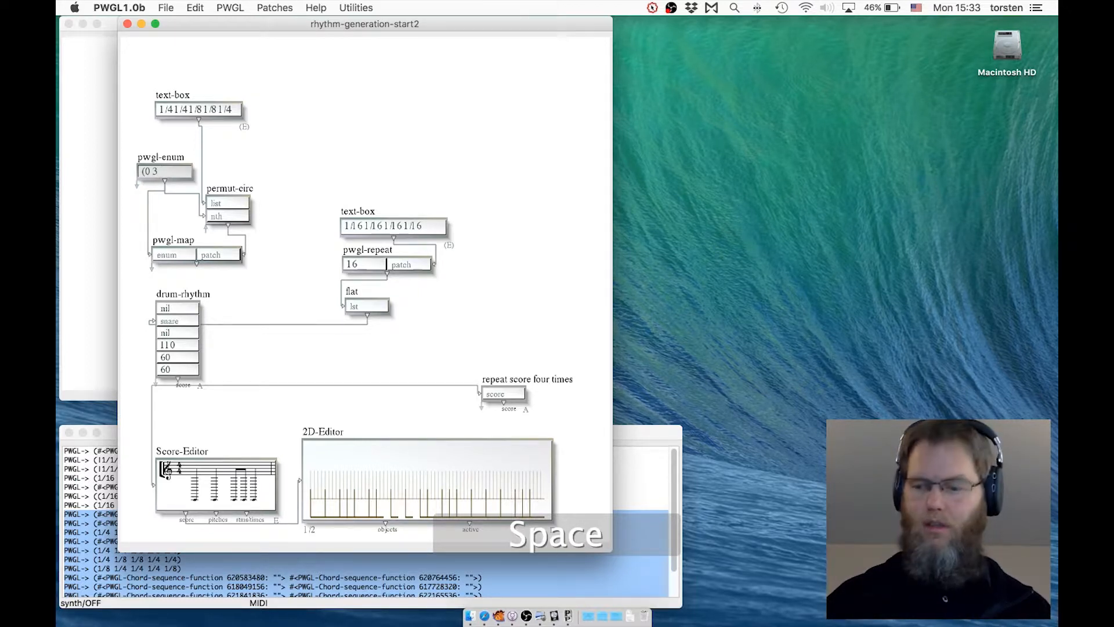
type(" 1")
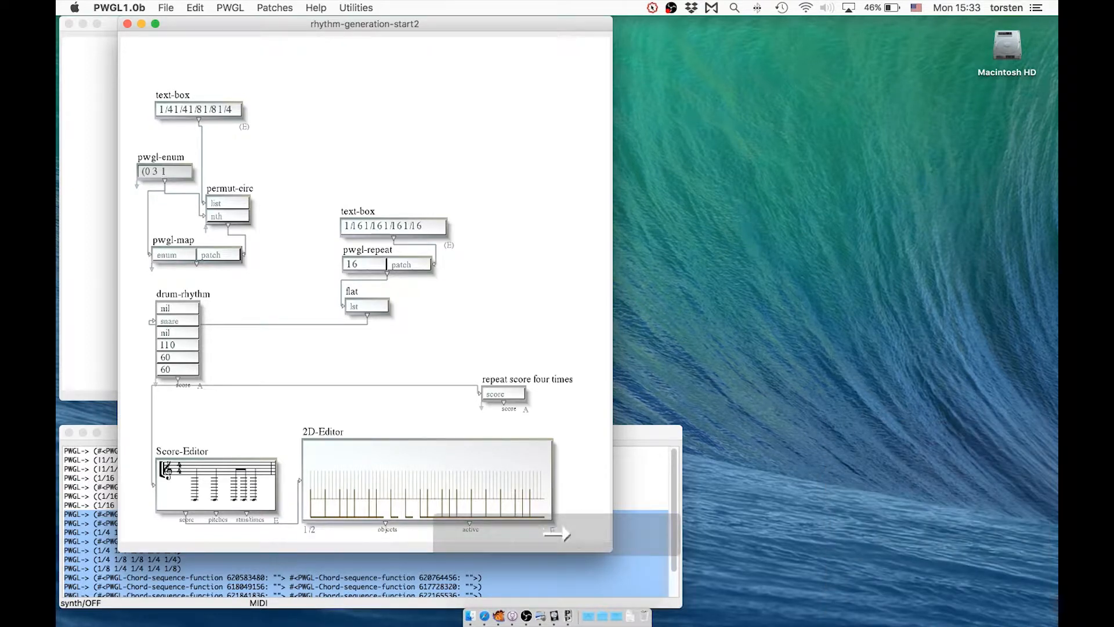
type(" 0")
key("shift")
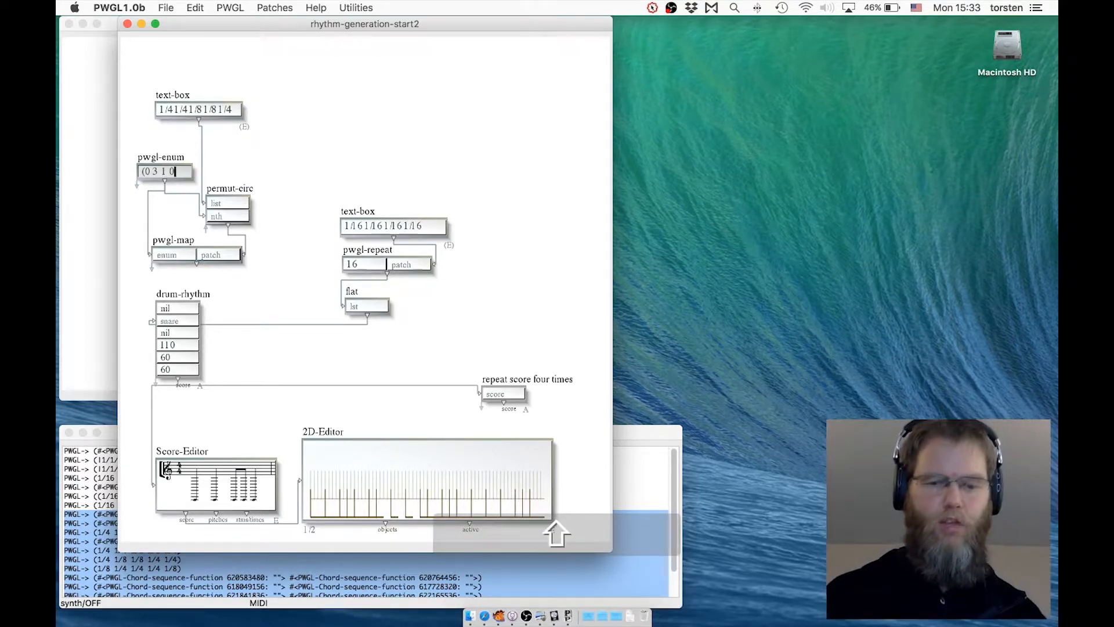
type(")")
key("Return")
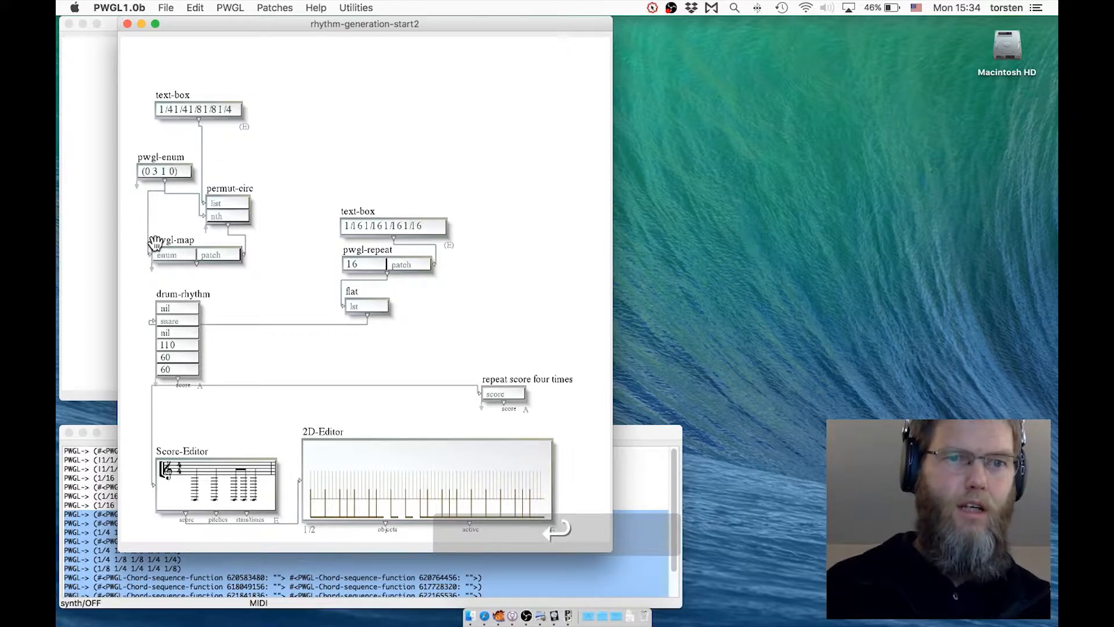
- Evaluate pwgl-map, clearing the PWGL output window so that it holds only the fresh result
left_click(162, 240)
key("v")
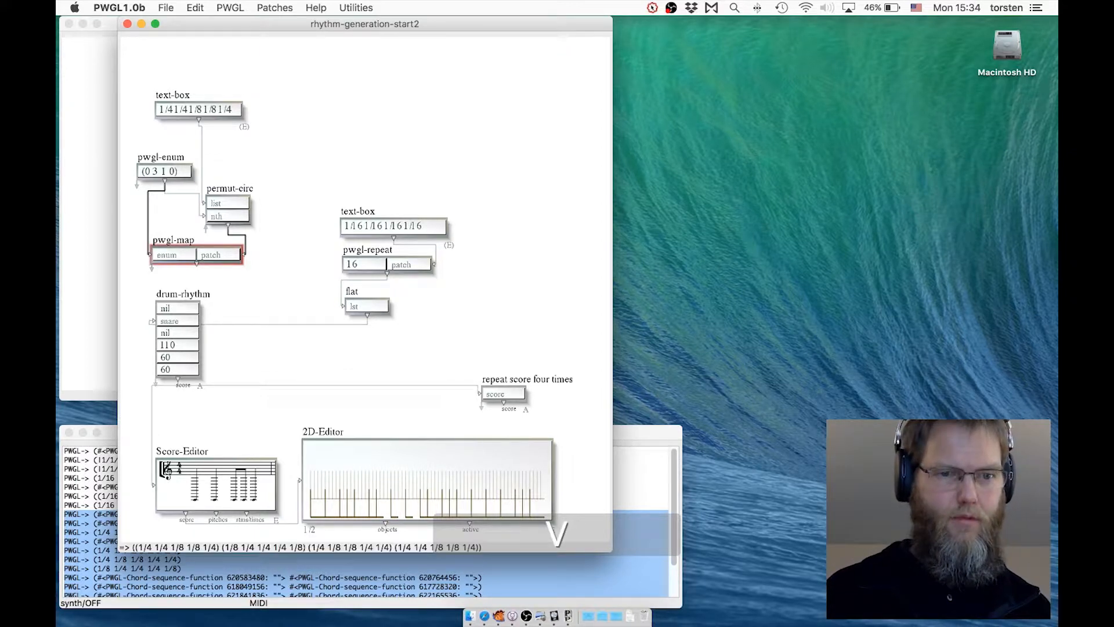
left_click(116, 582)
key("super+a")
key("BackSpace")
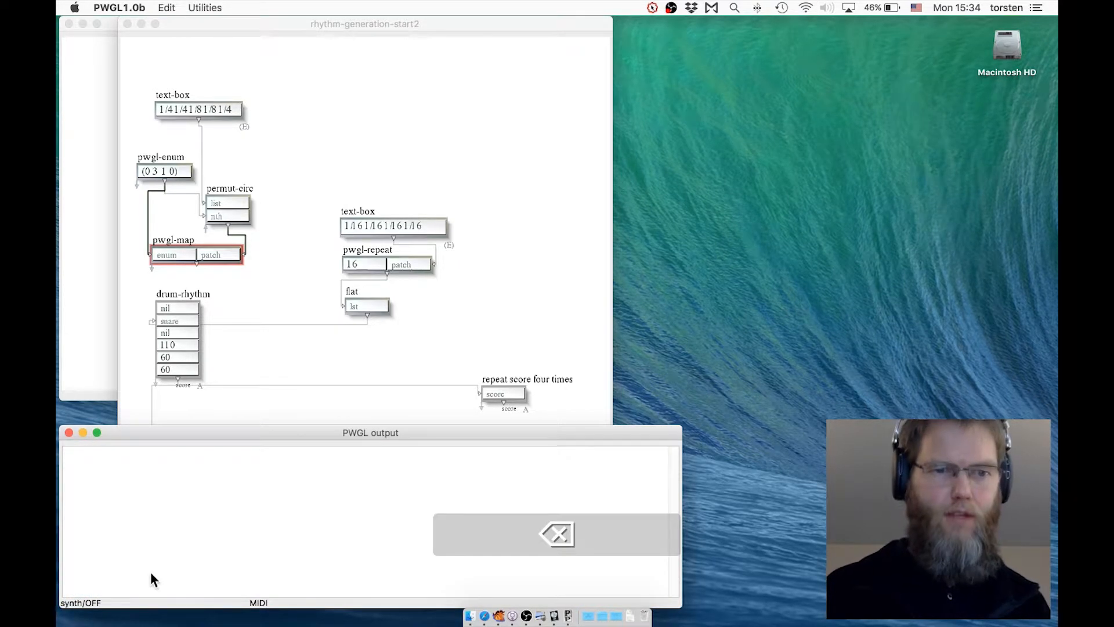
left_click(176, 232)
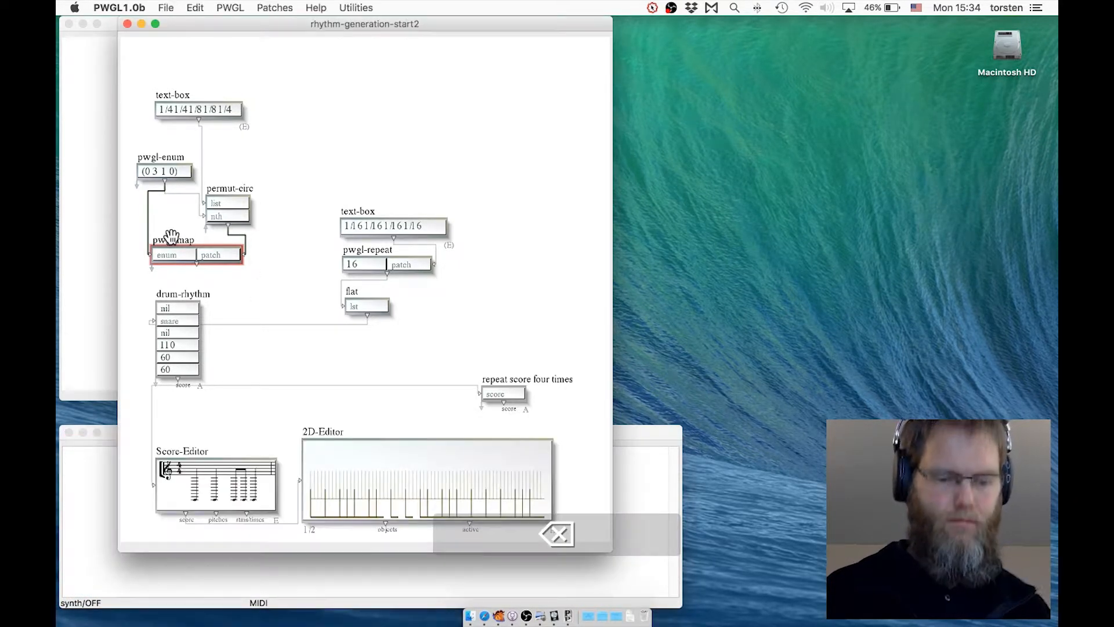
key("v")
- Examine each rotated sublist of pwgl-map's result in the PWGL output window, comparing it with the rotation values
left_click(60, 525)
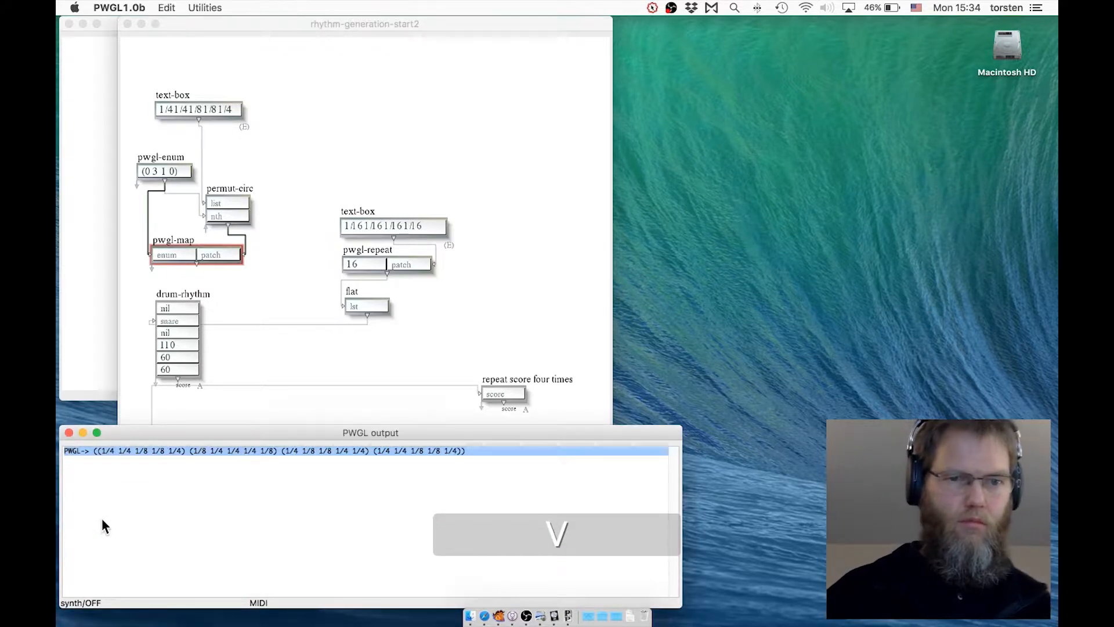
left_click(103, 472)
double_click(99, 451)
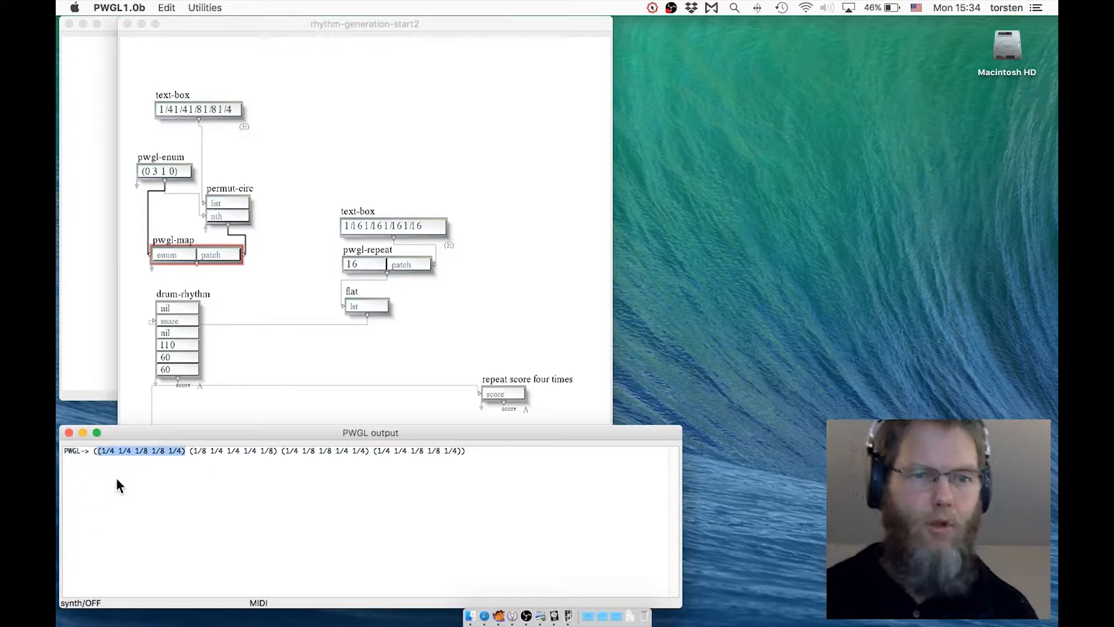
double_click(191, 450)
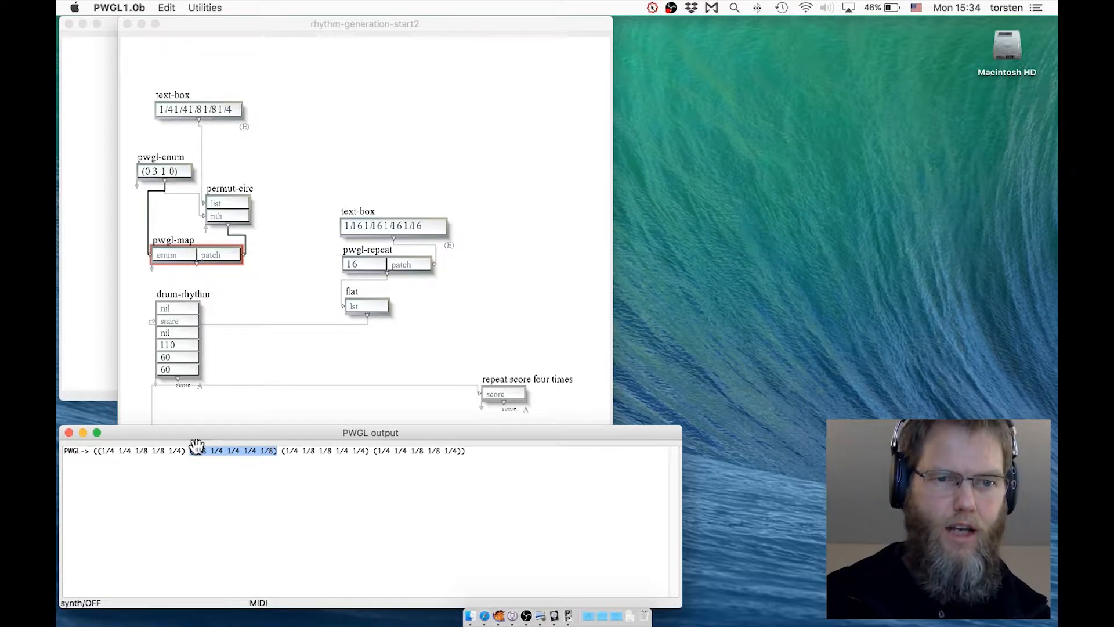
double_click(282, 451)
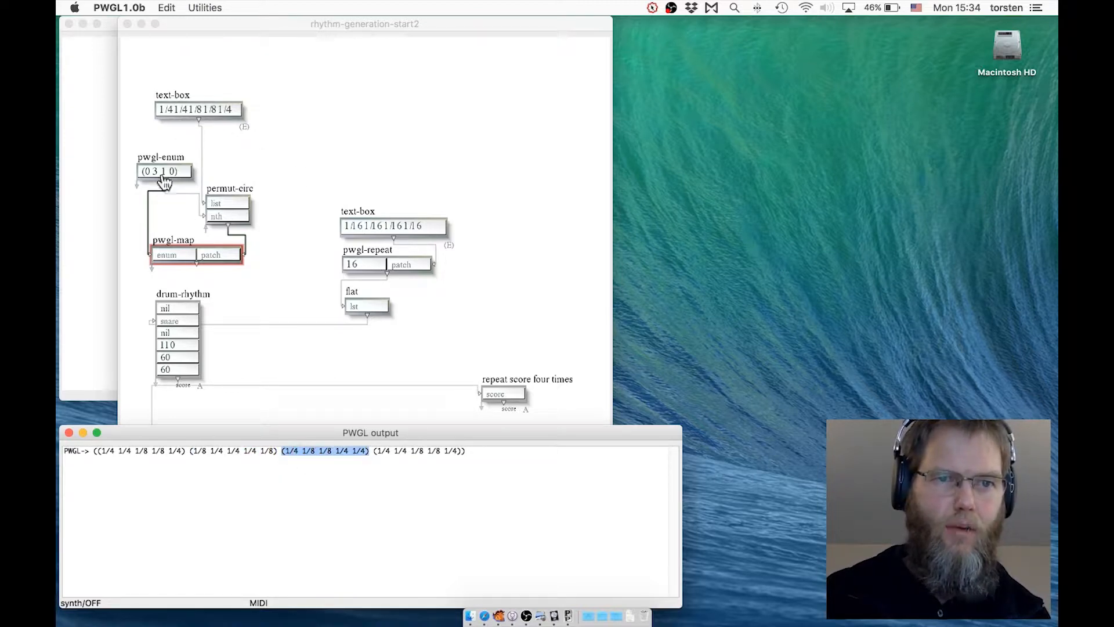
double_click(375, 453)
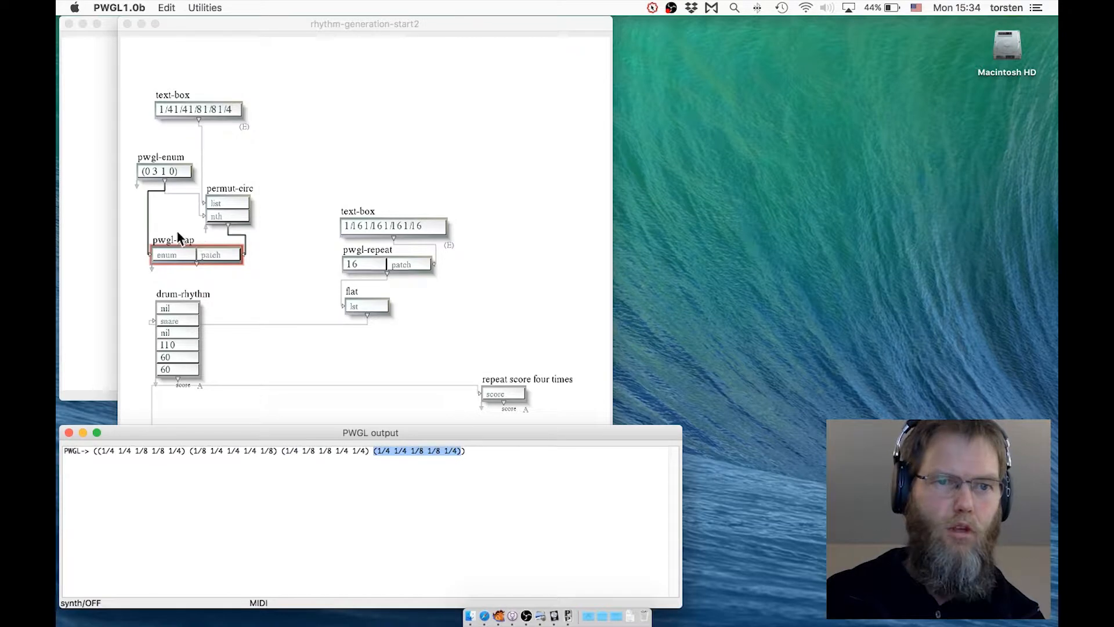
- Move pwgl-map and permut-circ slightly up to make room above drum-rhythm
left_click_drag(174, 240, 174, 230)
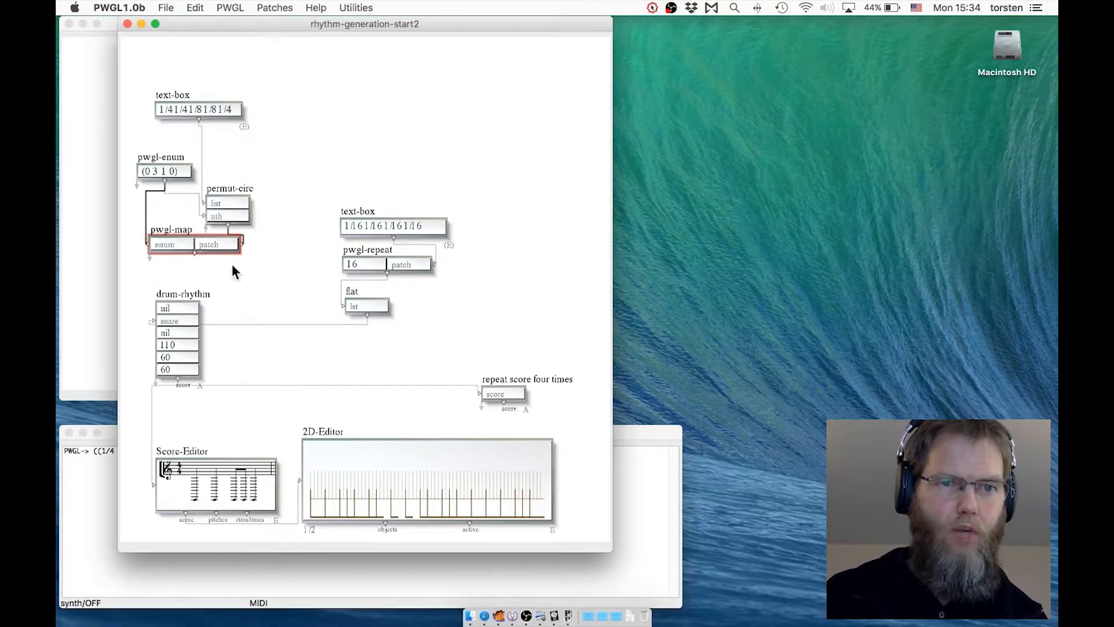
left_click_drag(231, 188, 236, 180)
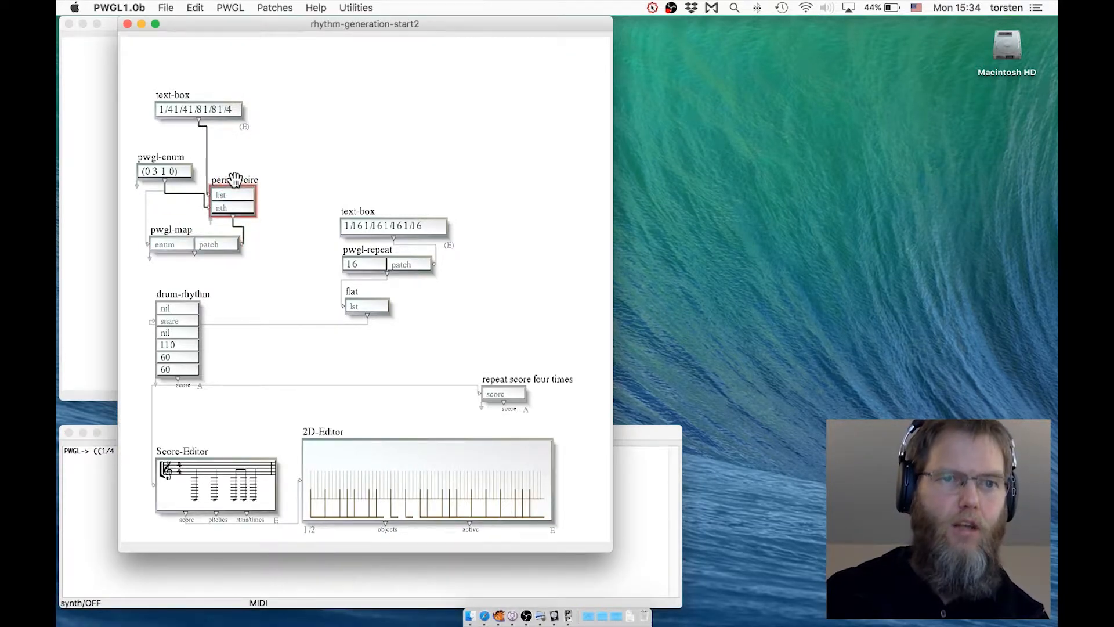
left_click(361, 149)
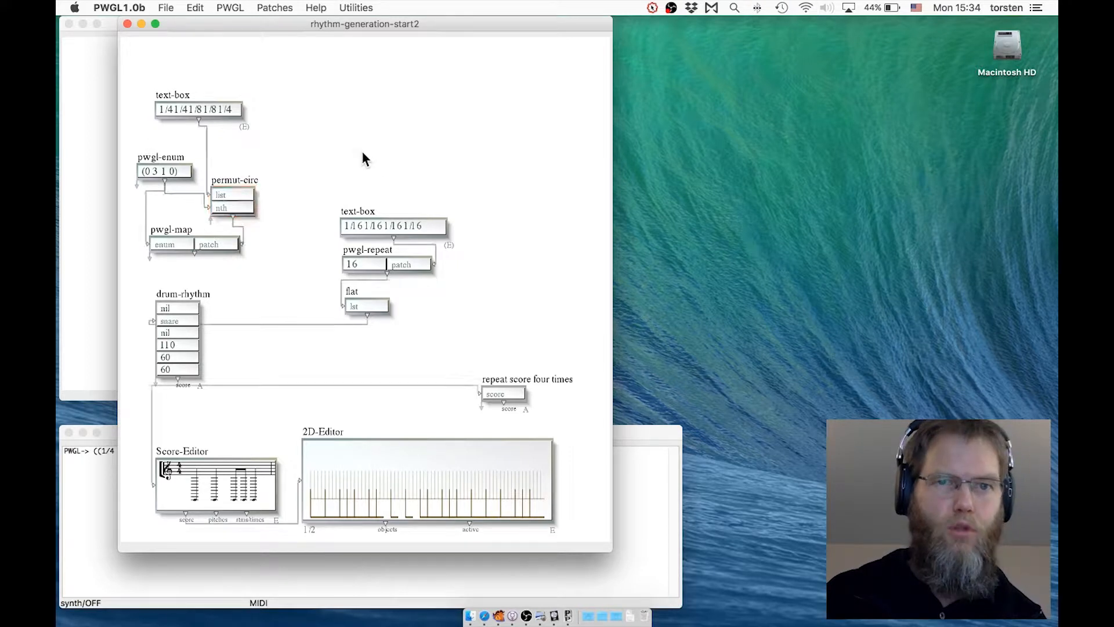
right_click(350, 116)
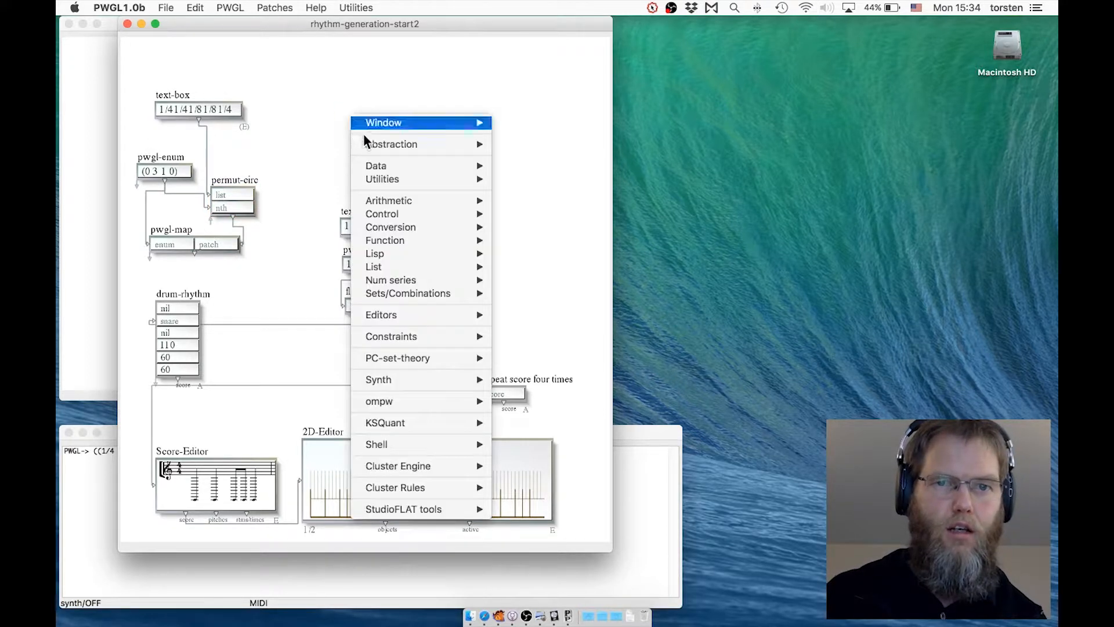
mouse_move(403, 215)
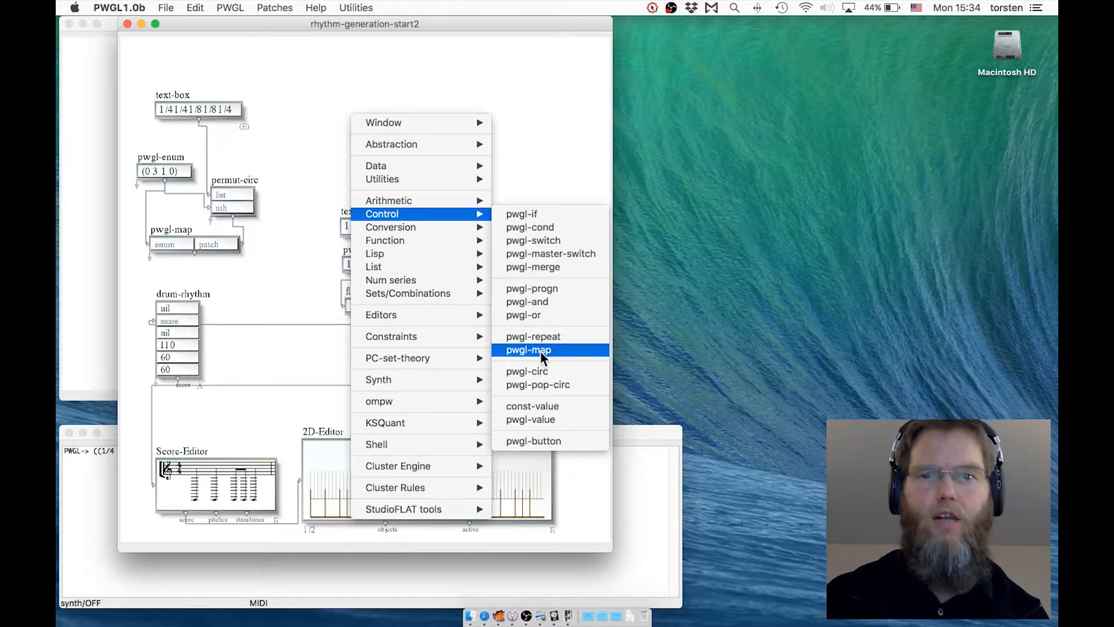
left_click(310, 267)
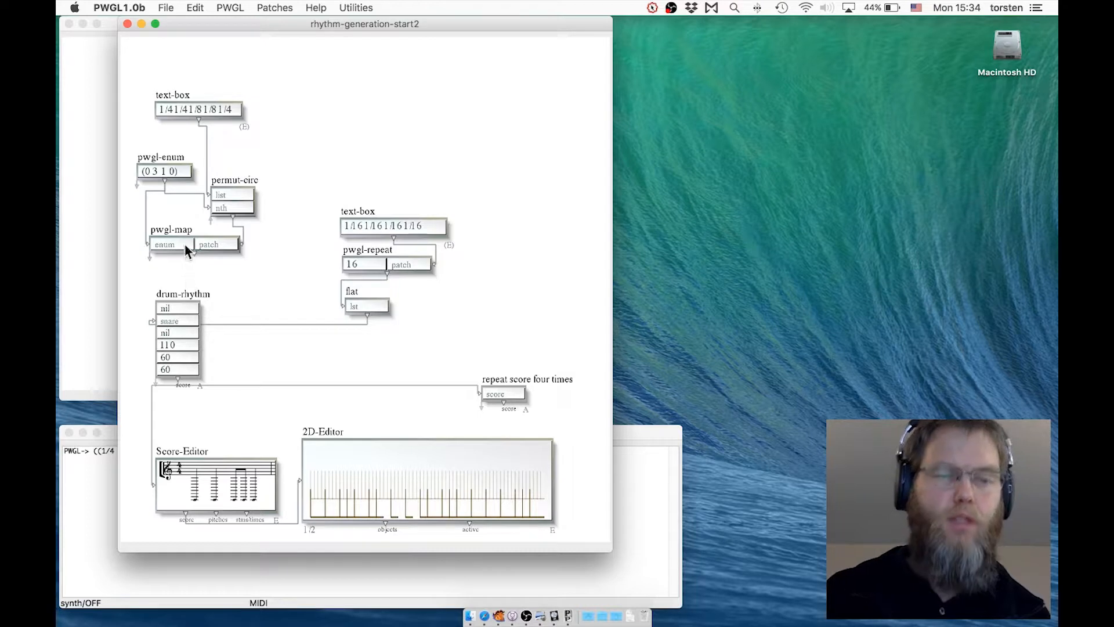
- Connect pwgl-map's output directly to drum-rhythm's bass-drum input and try to evaluate the 2D-Editor
left_click_drag(192, 252, 184, 305)
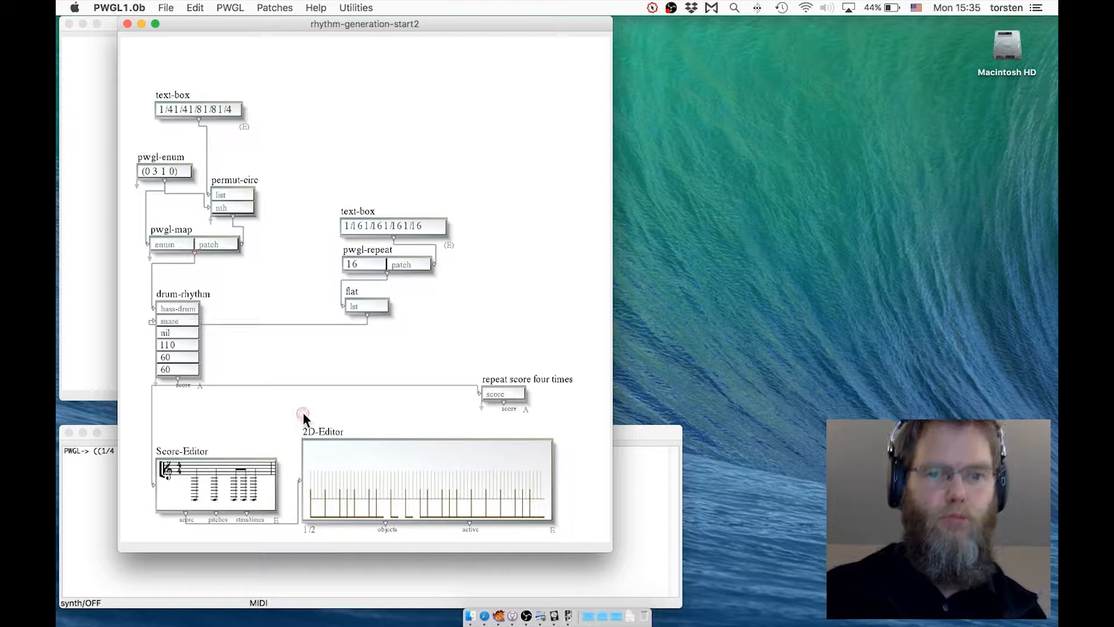
left_click_drag(303, 414, 363, 484)
key("v")
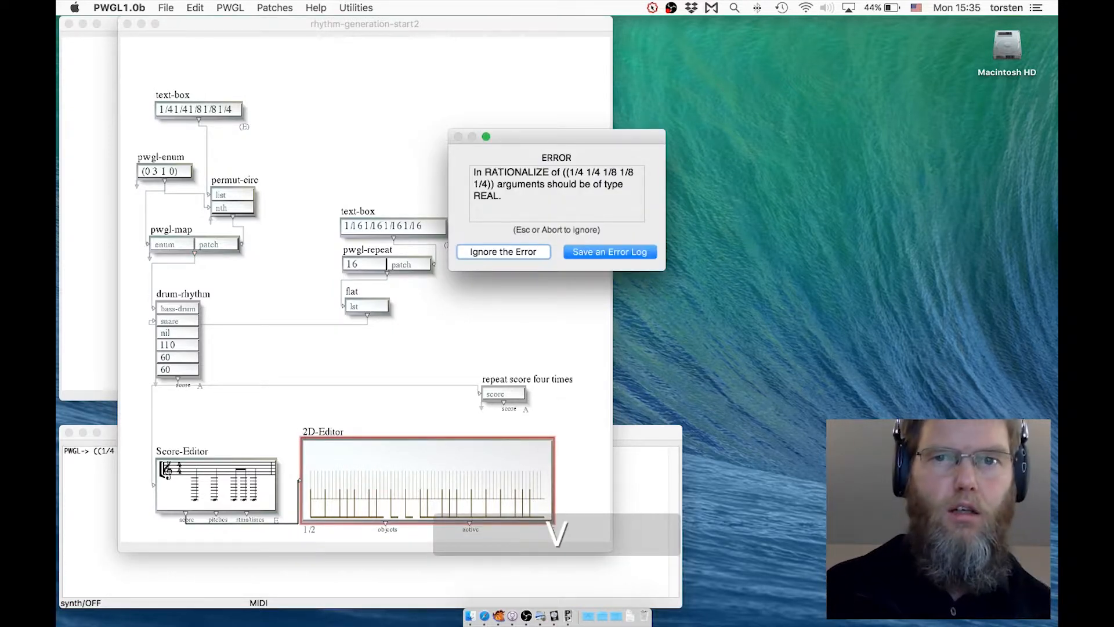
key("Escape")
- Add a flat box between pwgl-map and drum-rhythm, wiring pwgl-map into flat and flat into the bass-drum input
left_click(224, 279)
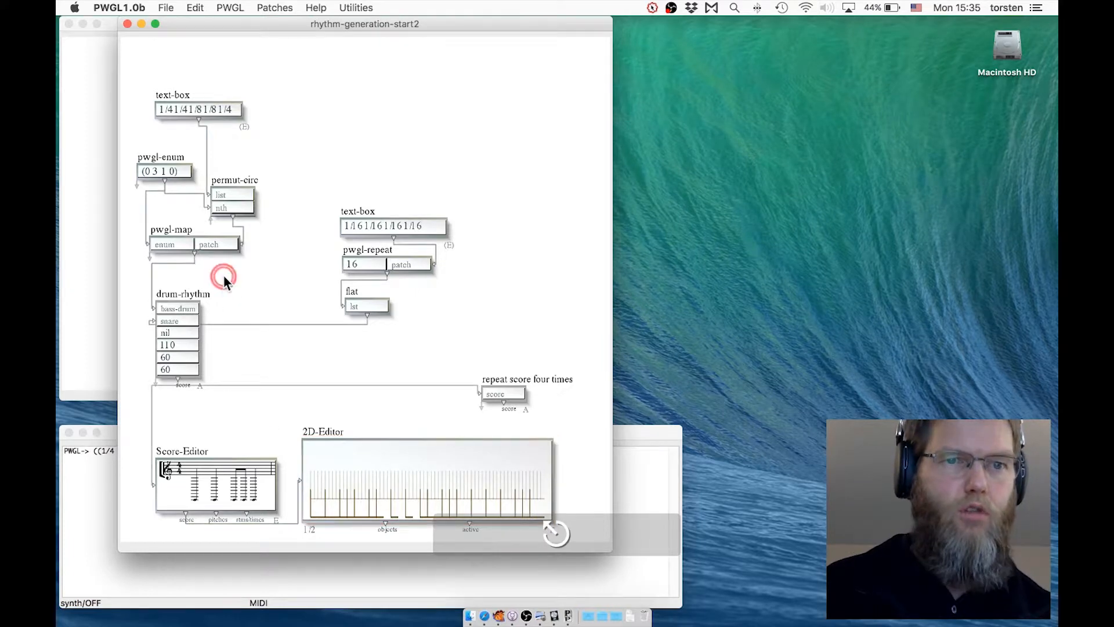
right_click(224, 275)
mouse_move(253, 350)
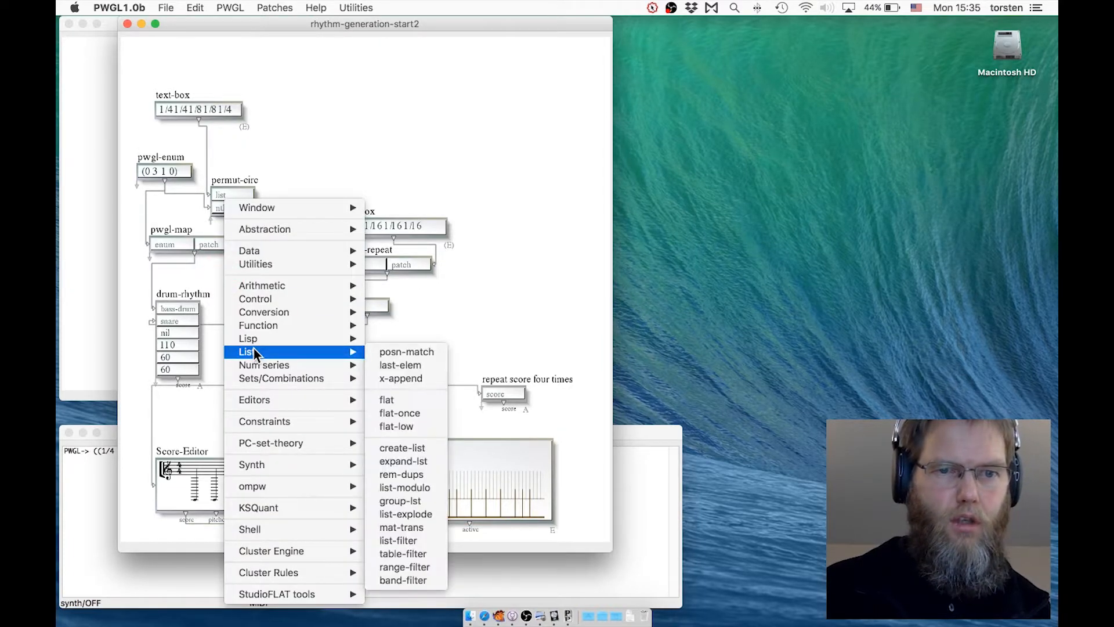
left_click(392, 400)
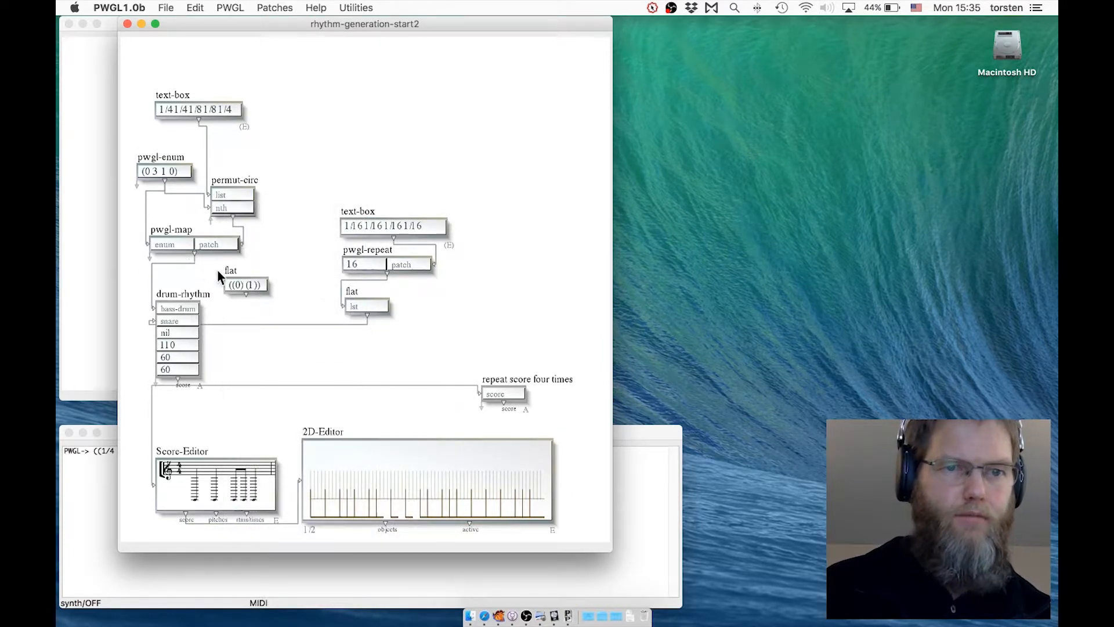
left_click_drag(232, 272, 170, 301)
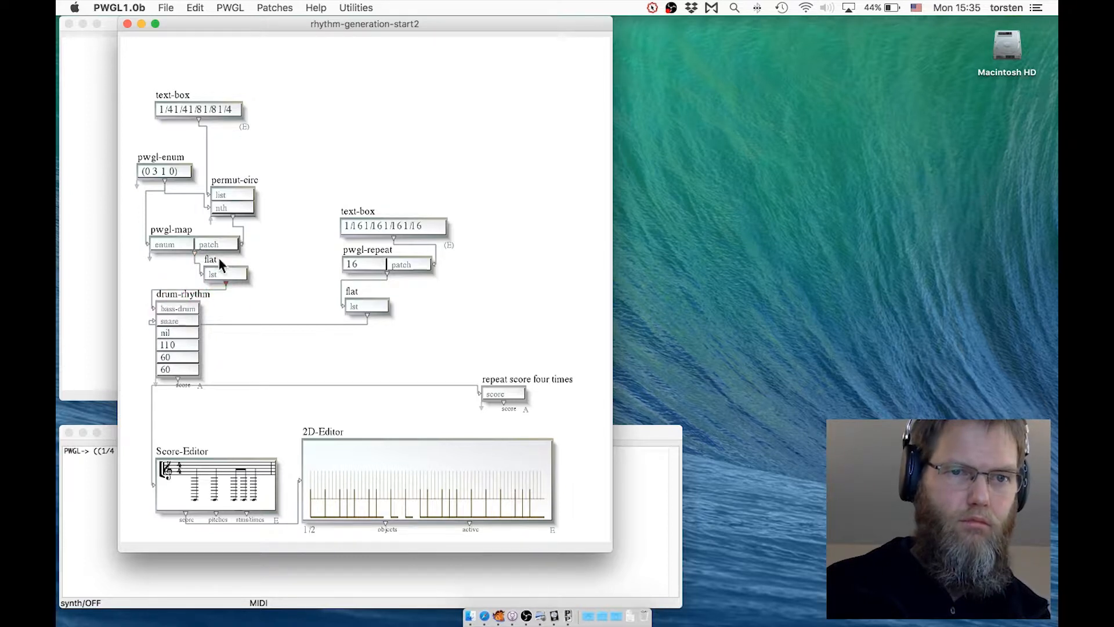
- Evaluate the 2D-Editor with the flattened bass-drum rhythm, and play back the result before stopping playback
left_click(351, 468)
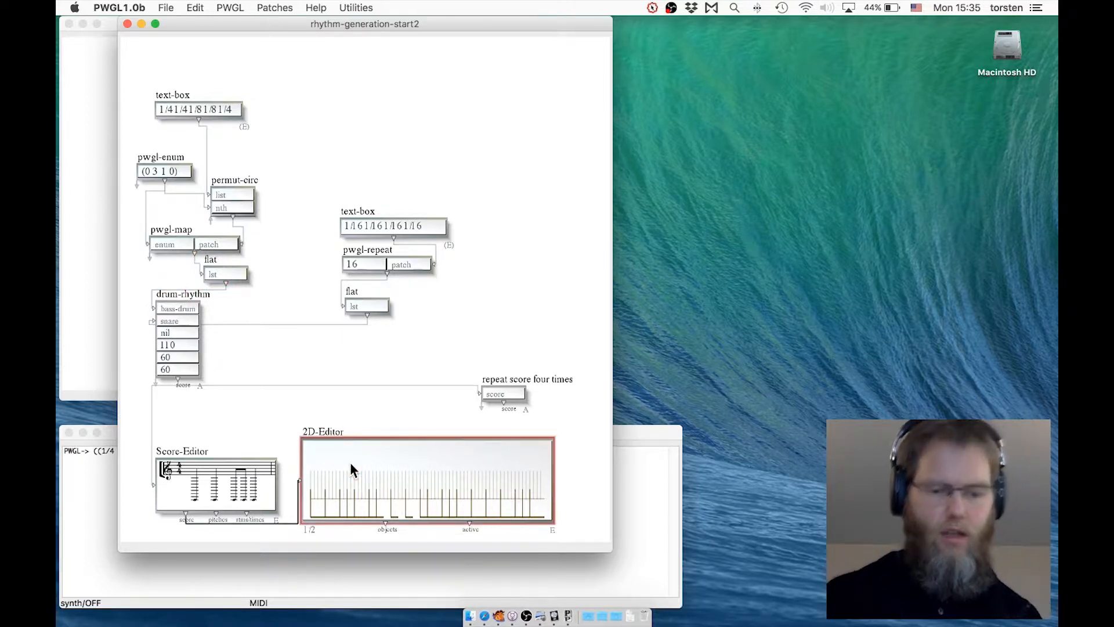
key("v")
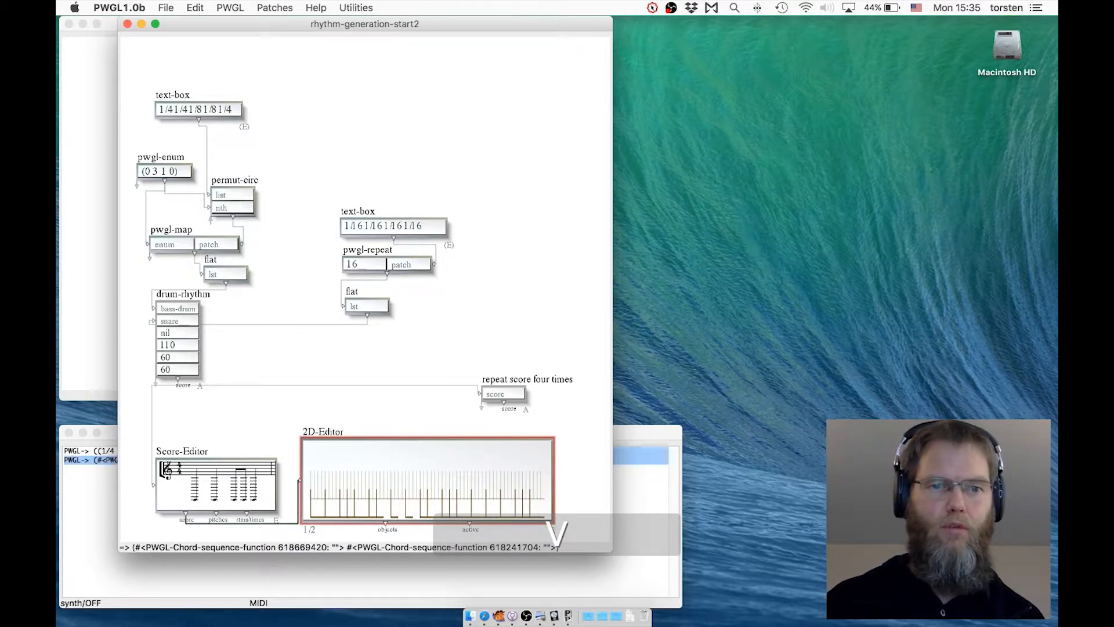
key("space")
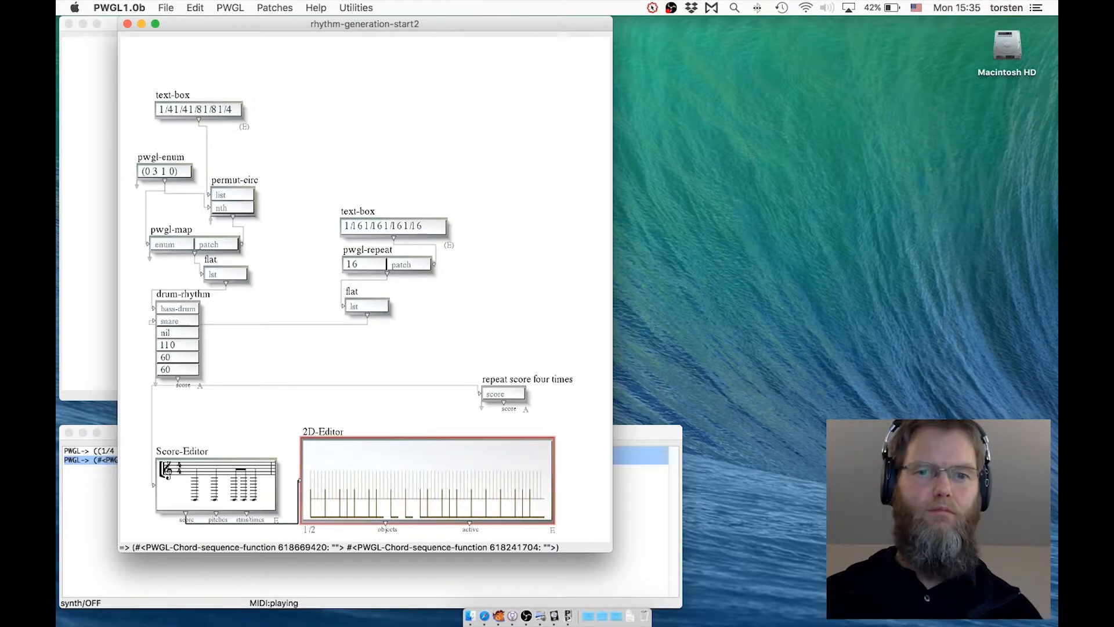
key("space")
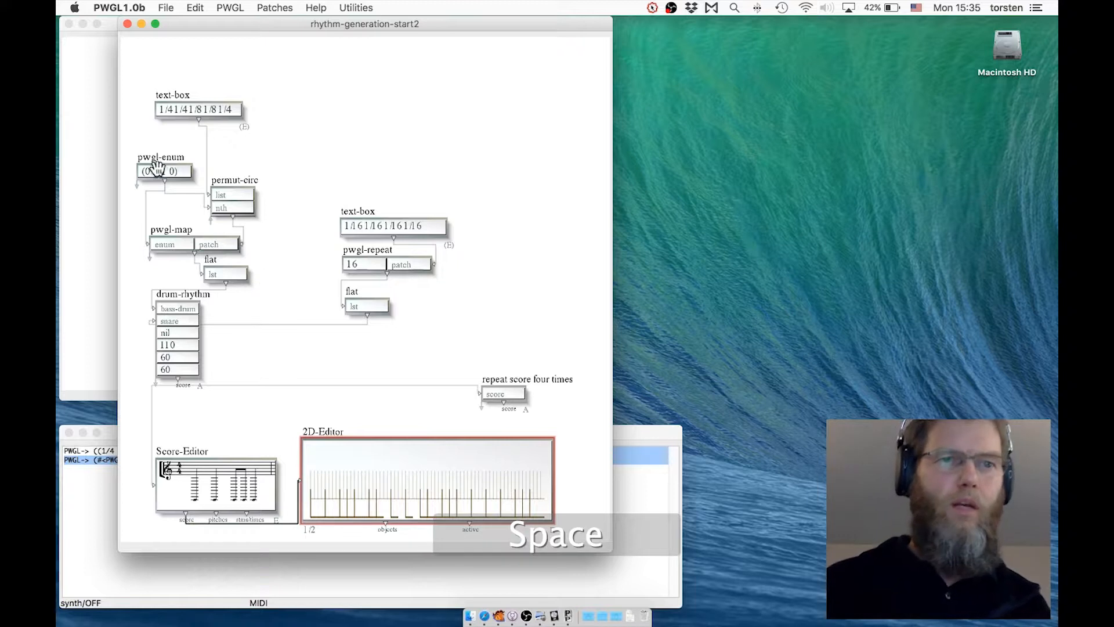
- Set pwgl-enum's list of rotation values to (0 2 0 3 0 0)
left_click(157, 181)
double_click(157, 181)
key("BackSpace")
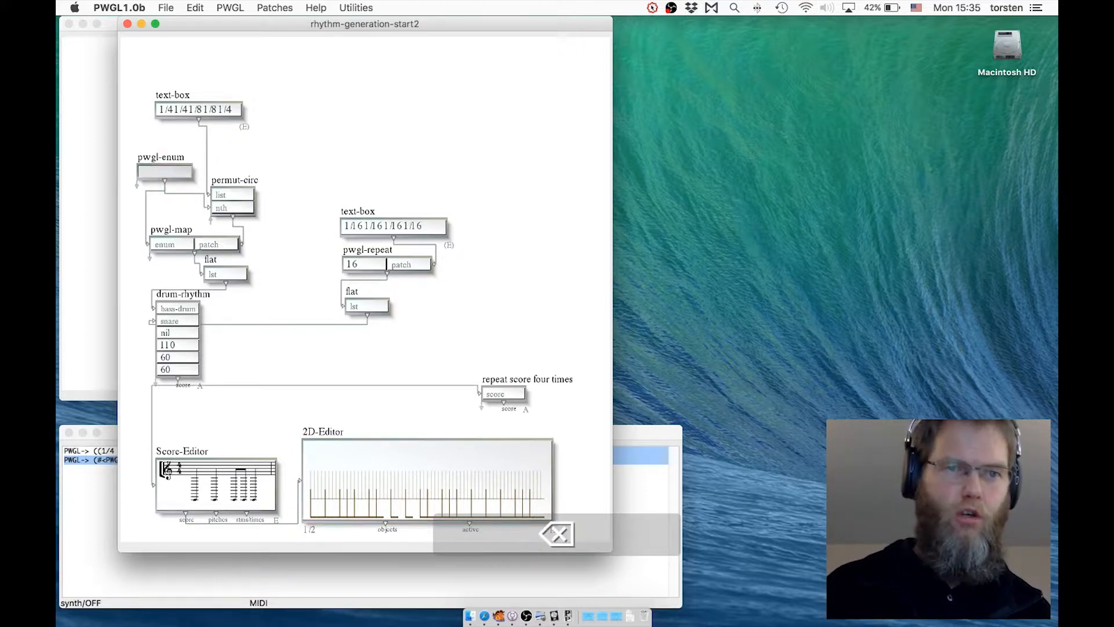
type("(")
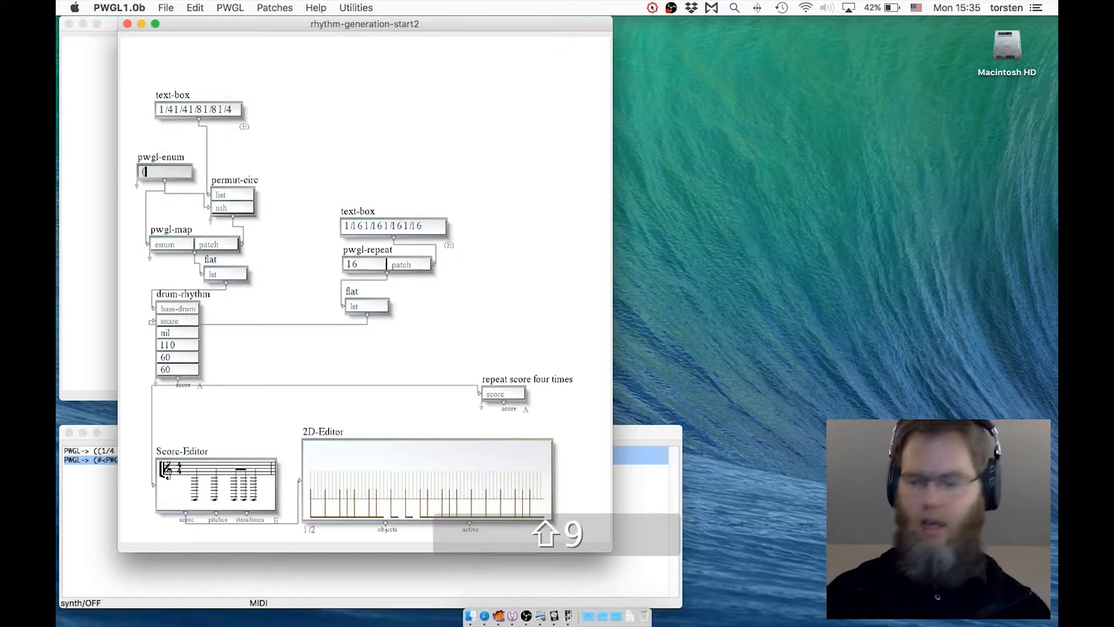
type("0")
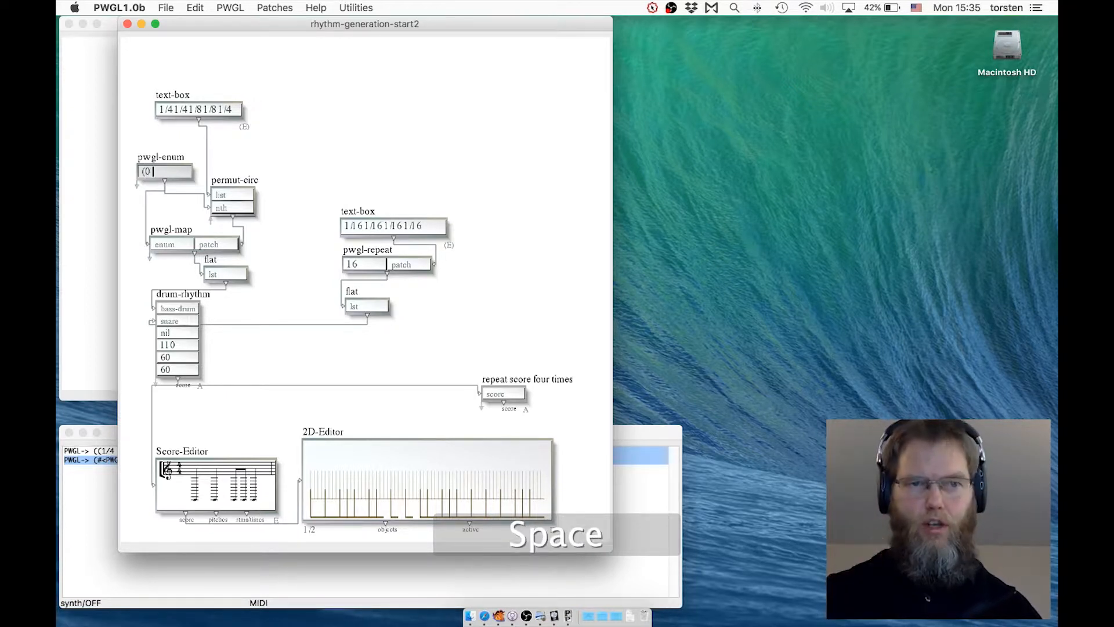
type(" 2")
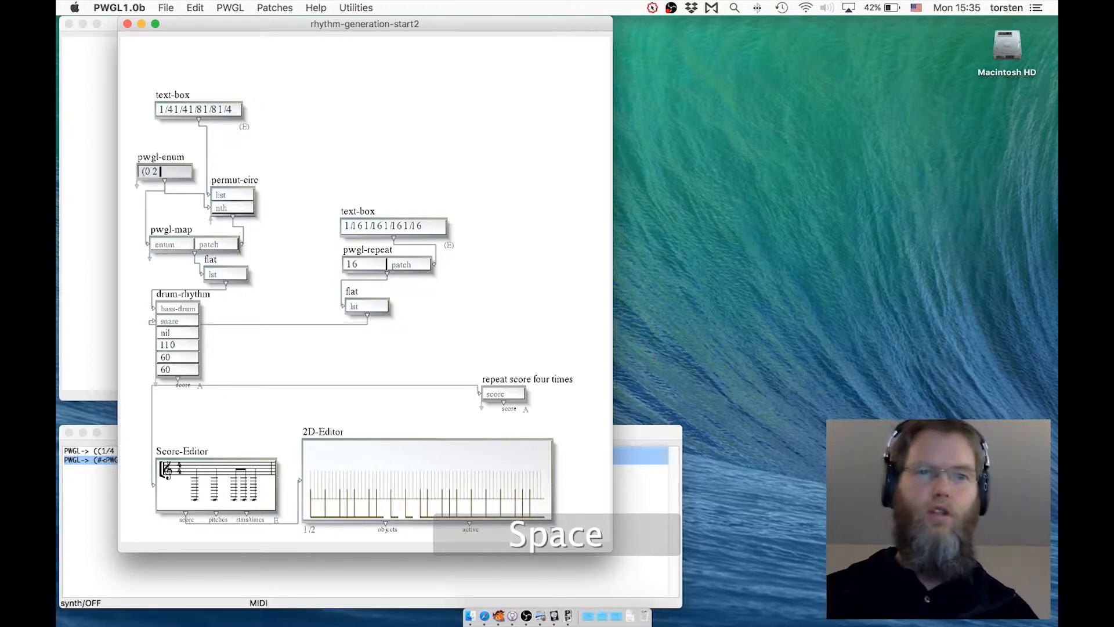
type(" 0 ")
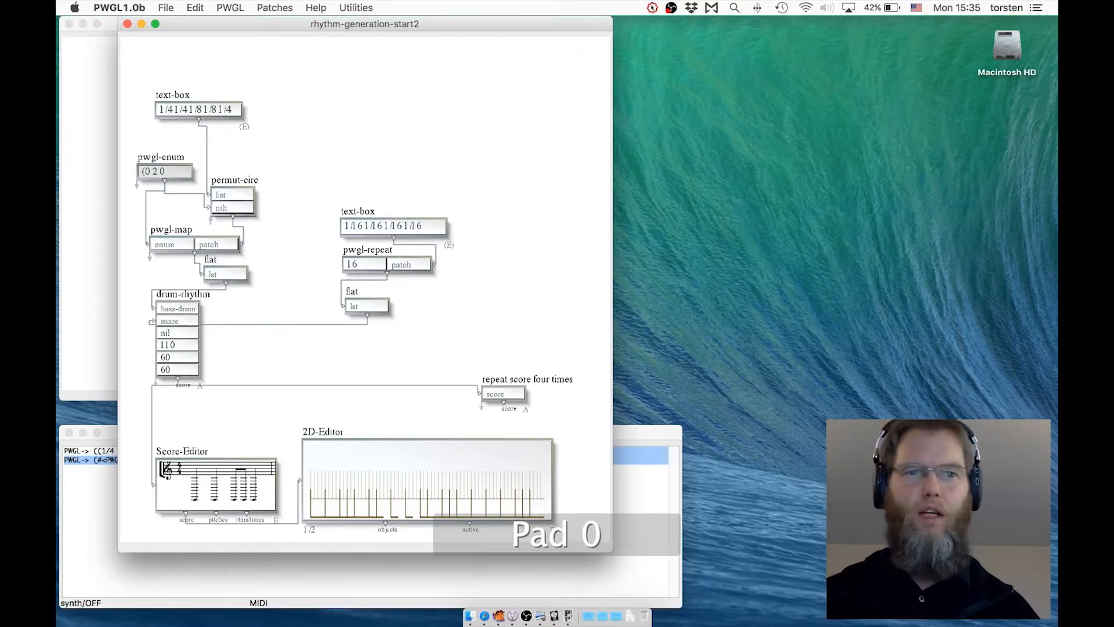
type("3")
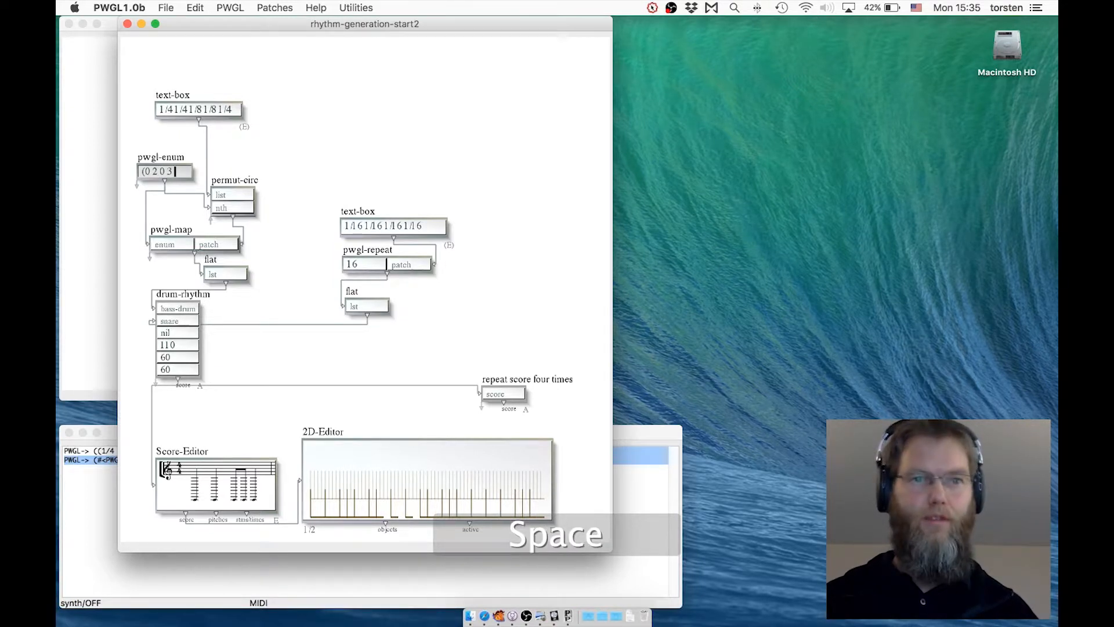
type(" 0 0)")
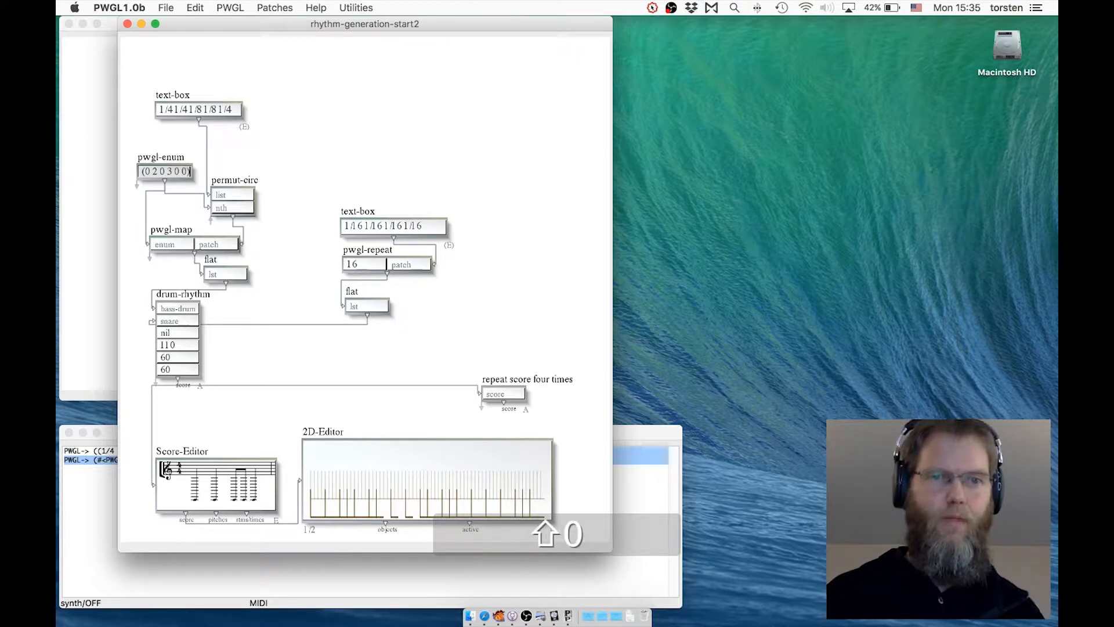
key("Return")
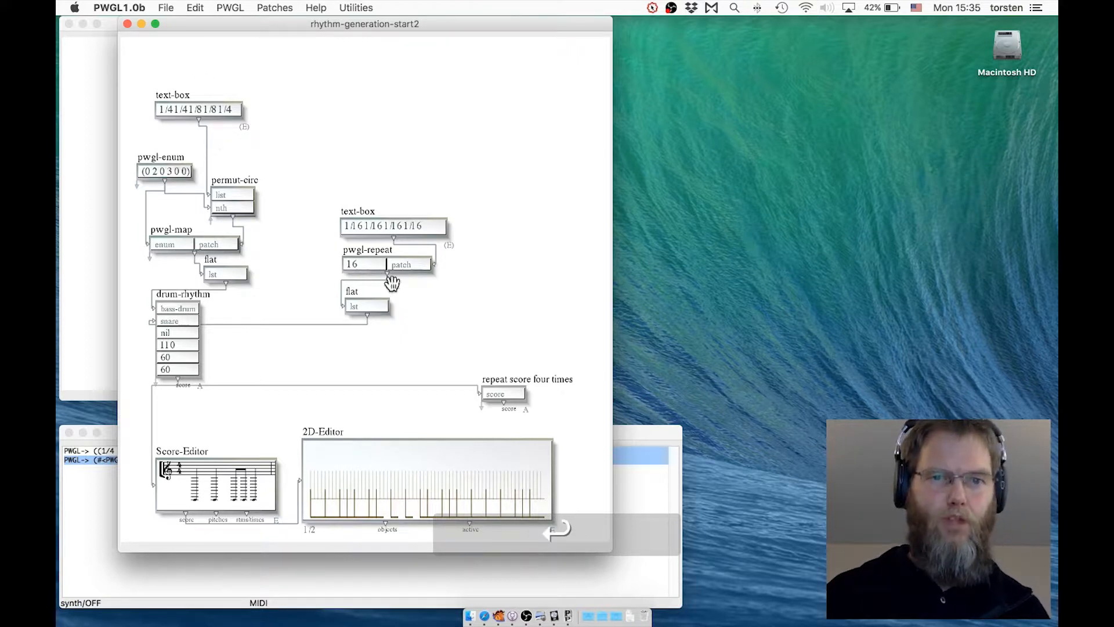
- Set the snare pattern's repeat count in pwgl-repeat to 24
double_click(364, 267)
key("BackSpace")
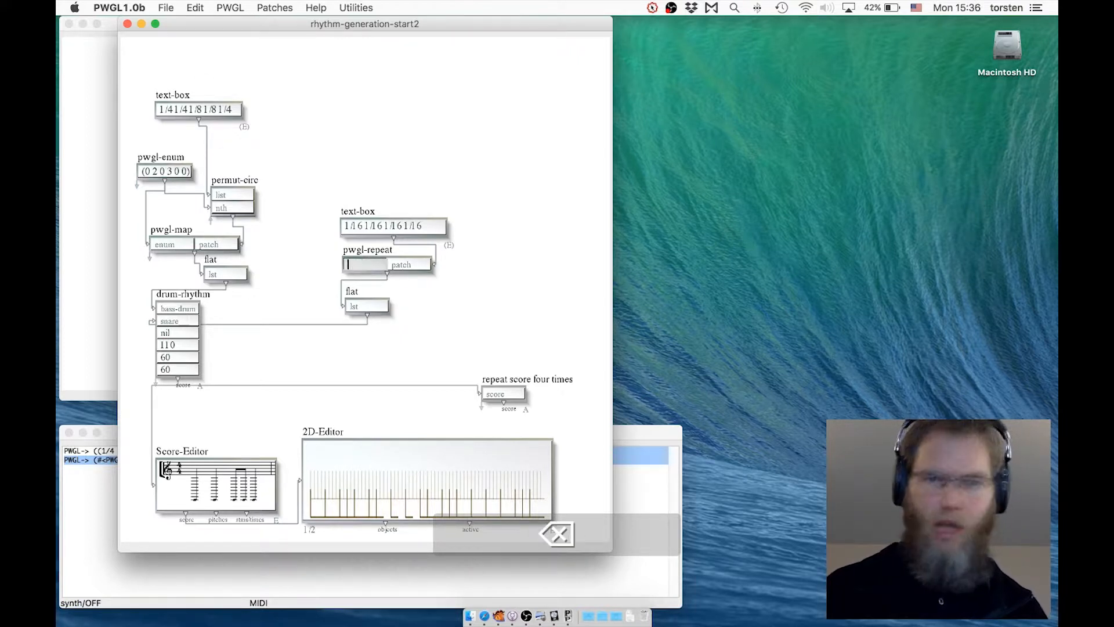
type("24")
key("Return")
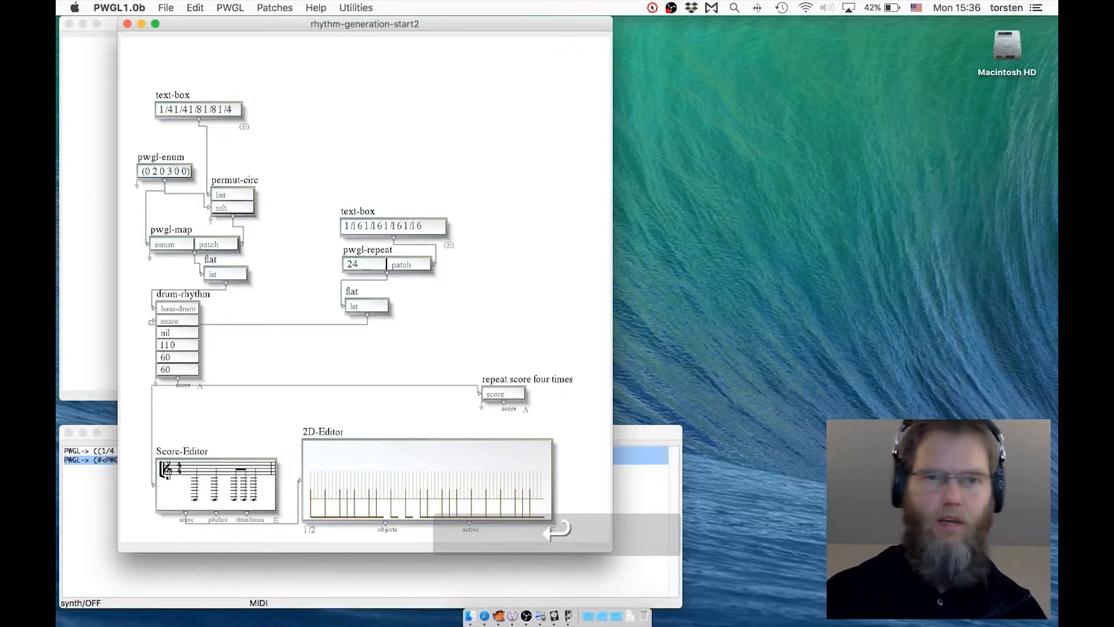
- Re-evaluate the 2D-Editor with the six rotations and the longer snare part, and play the score before stopping playback
left_click(322, 443)
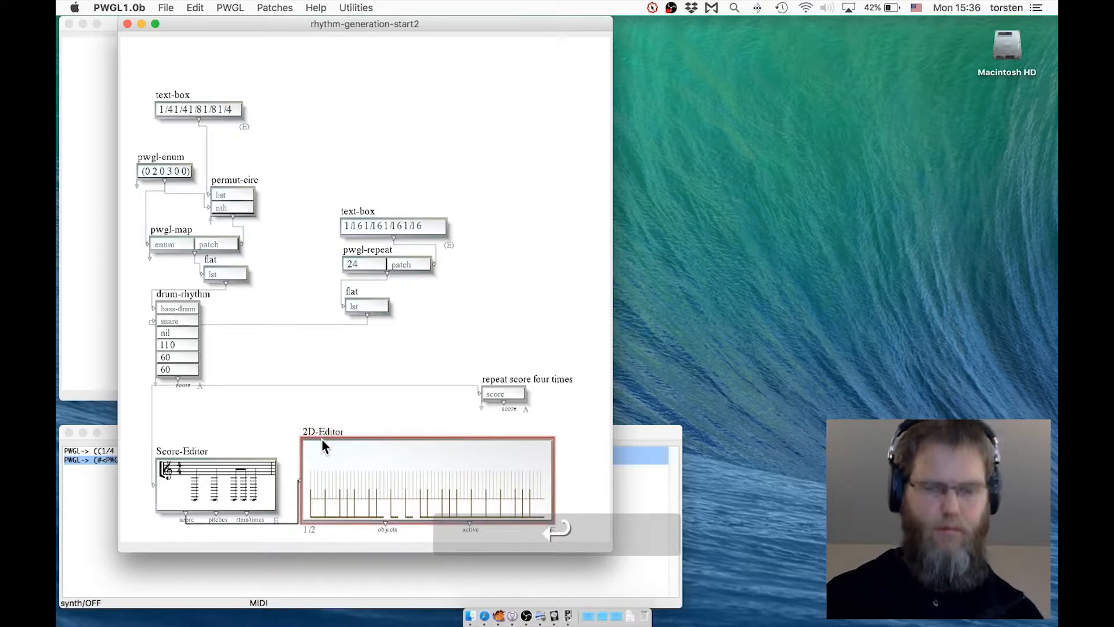
key("v")
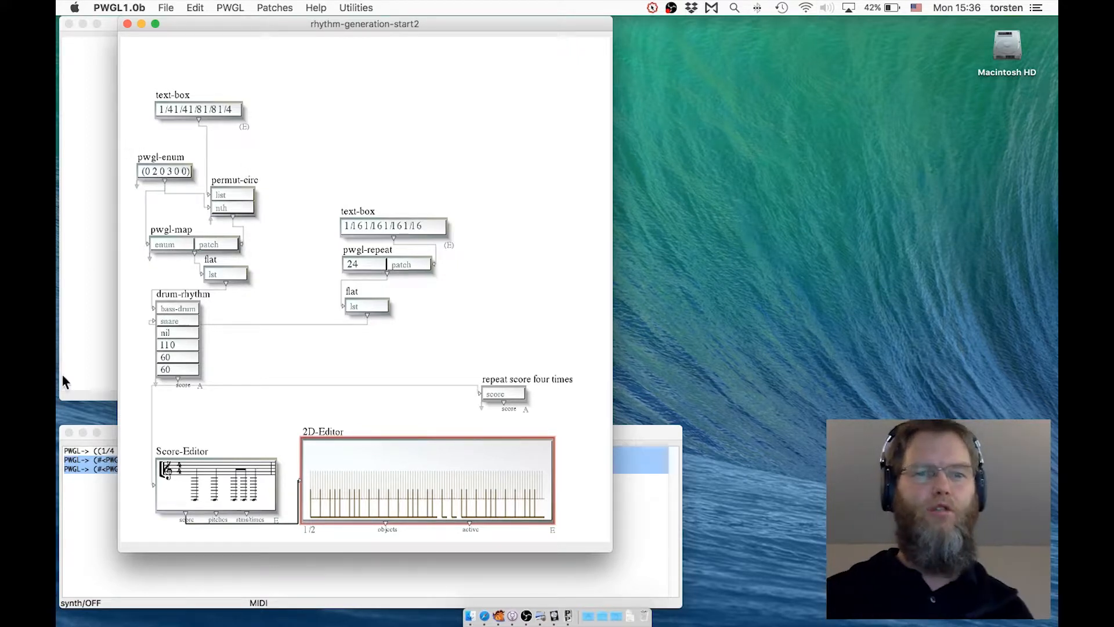
left_click(392, 542)
key("v")
key("space")
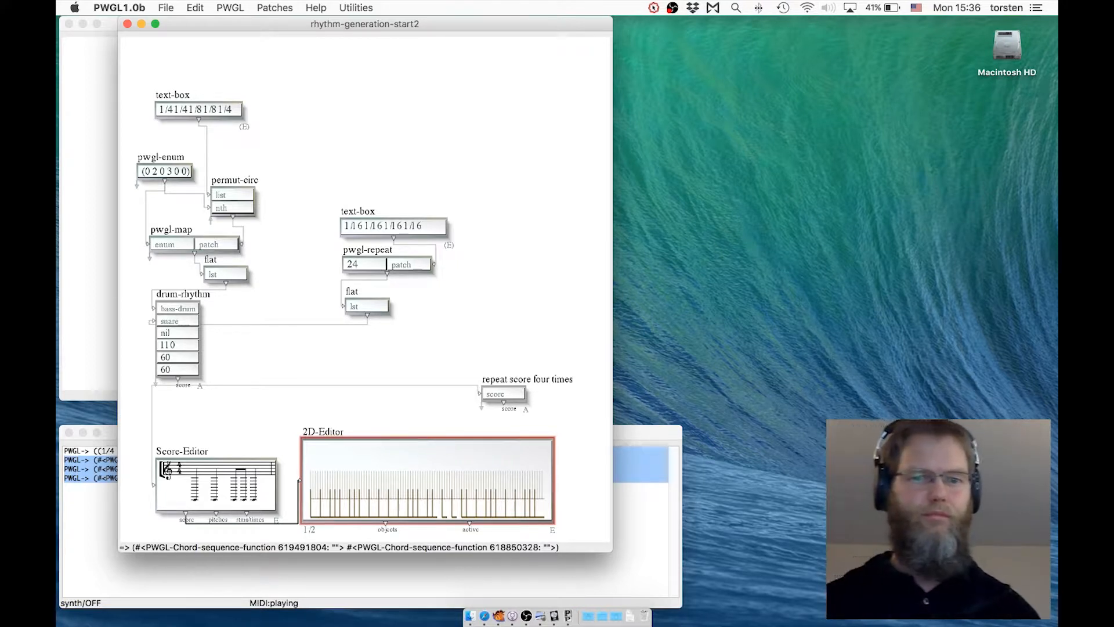
key("space")
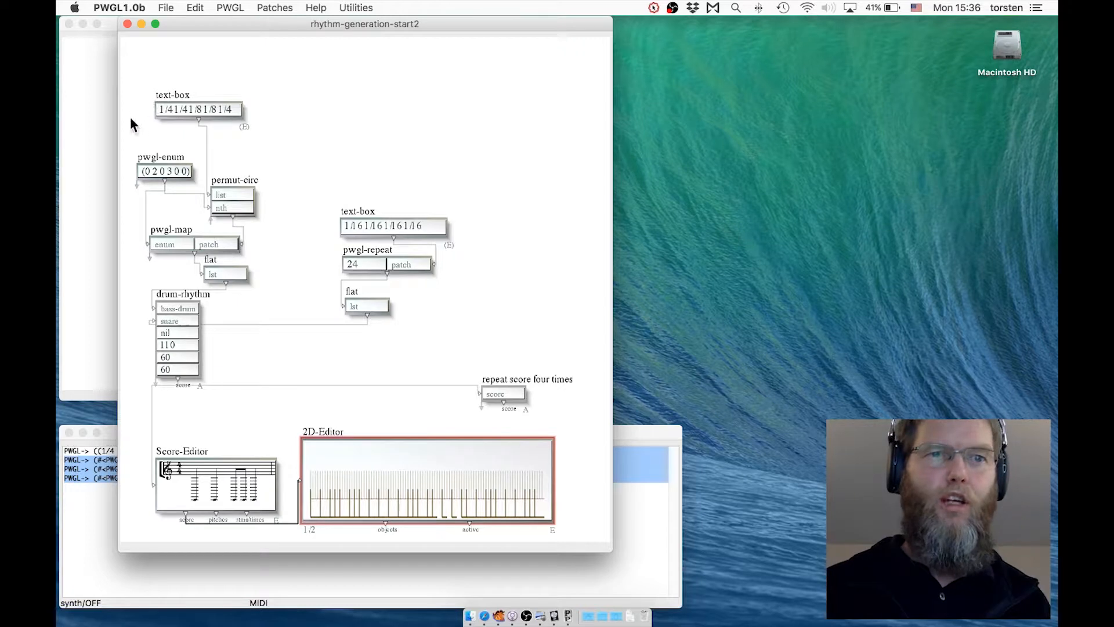
- Examine how the pwgl-enum, permut-circ, pwgl-map and flat boxes are chained to generate the bass-drum rhythm
left_click_drag(144, 133, 160, 254)
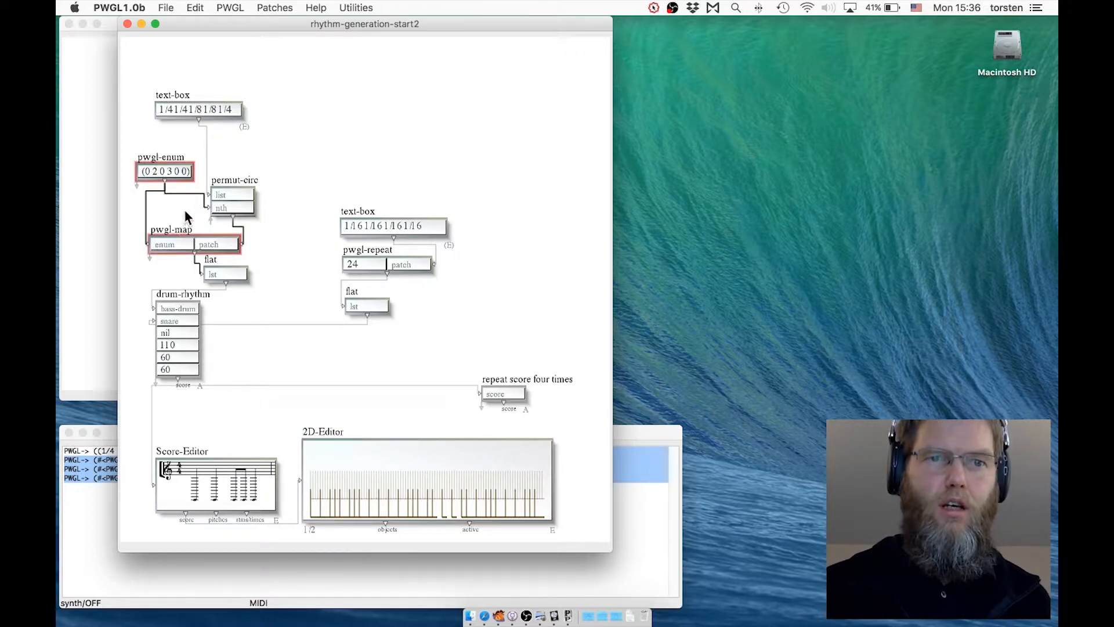
left_click(143, 150)
left_click(150, 155)
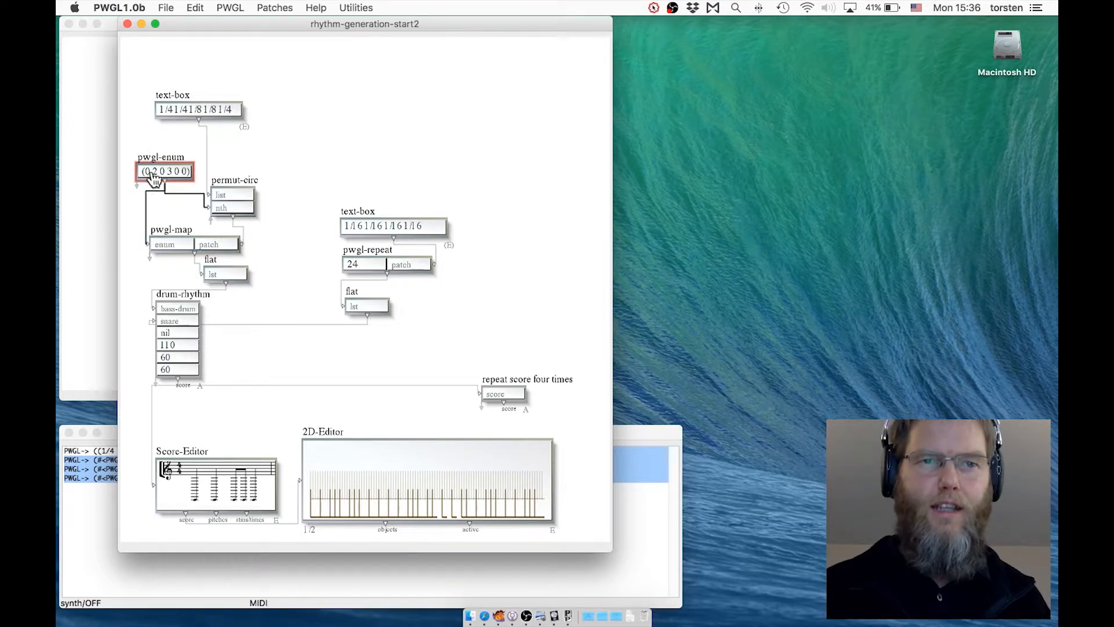
left_click(227, 182)
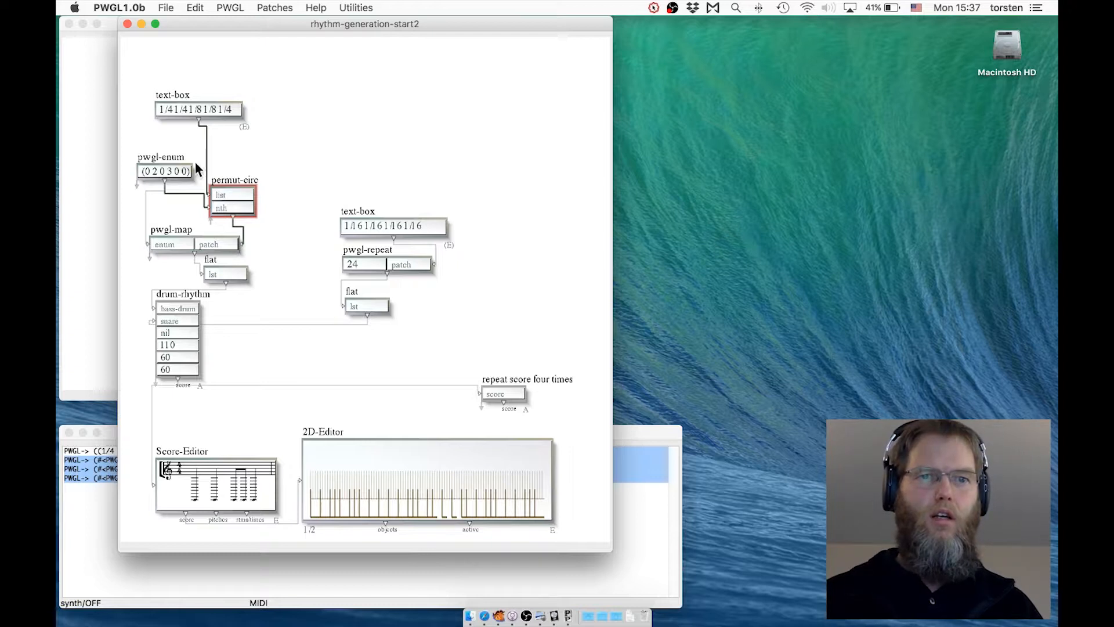
left_click(221, 271)
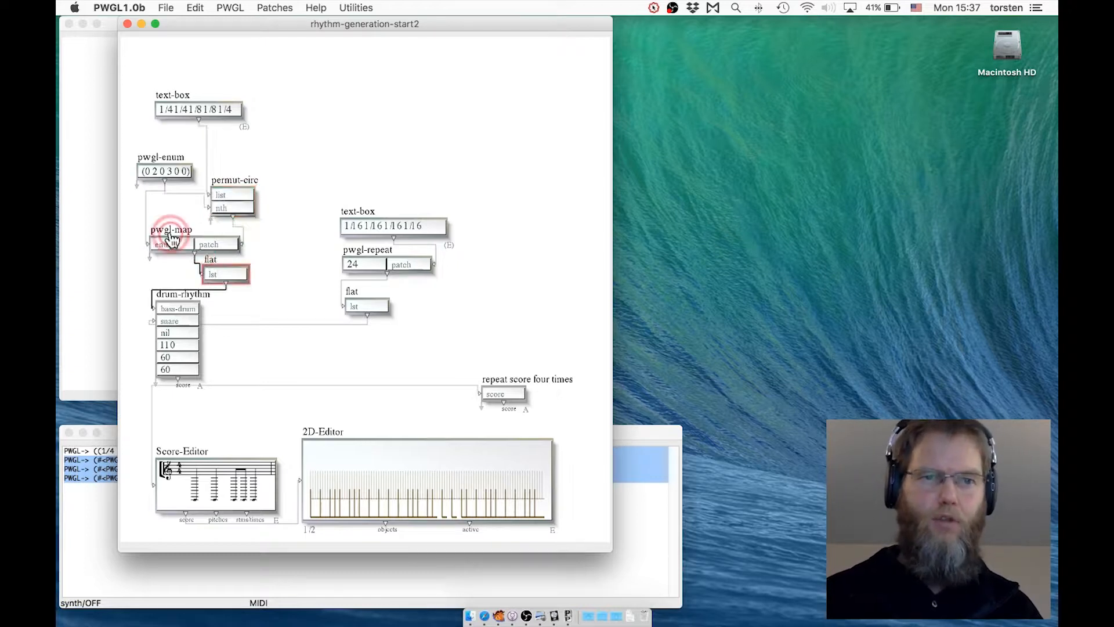
left_click(168, 233)
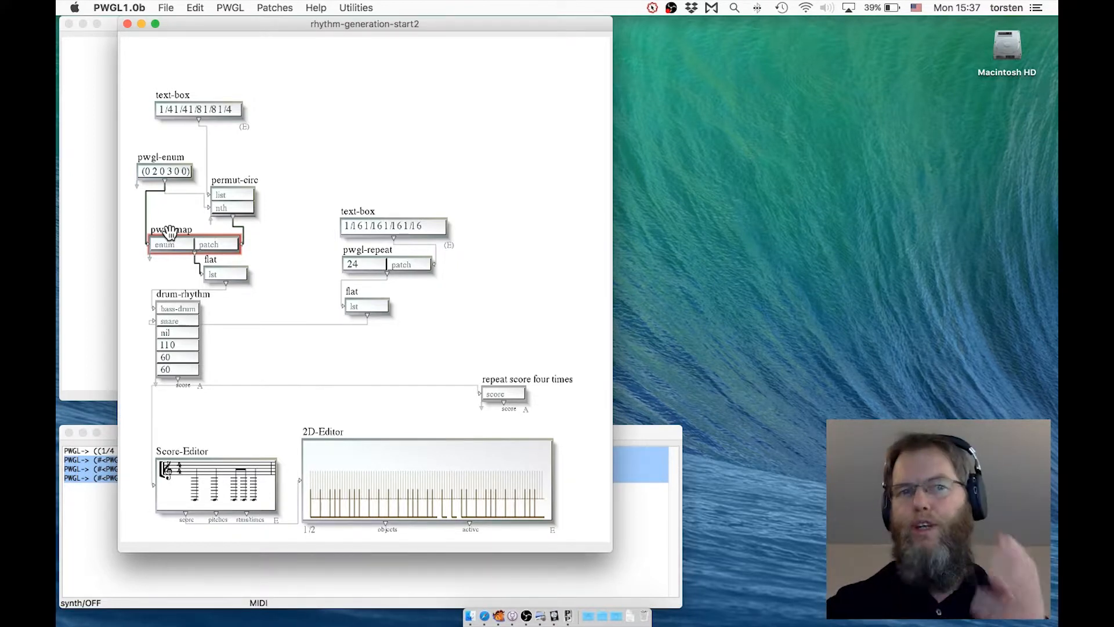
- Delete the pwgl-enum, permut-circ, pwgl-map and flat boxes between the bass-drum text-box and drum-rhythm
left_click_drag(148, 144, 290, 290)
left_click(165, 132)
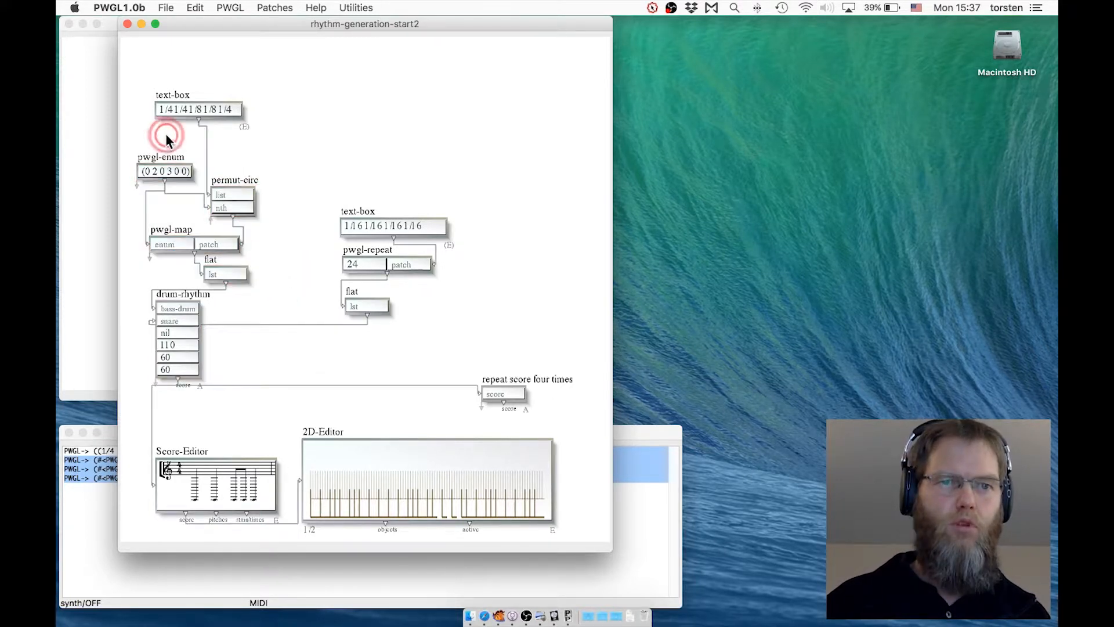
left_click_drag(165, 135, 253, 263)
key("BackSpace")
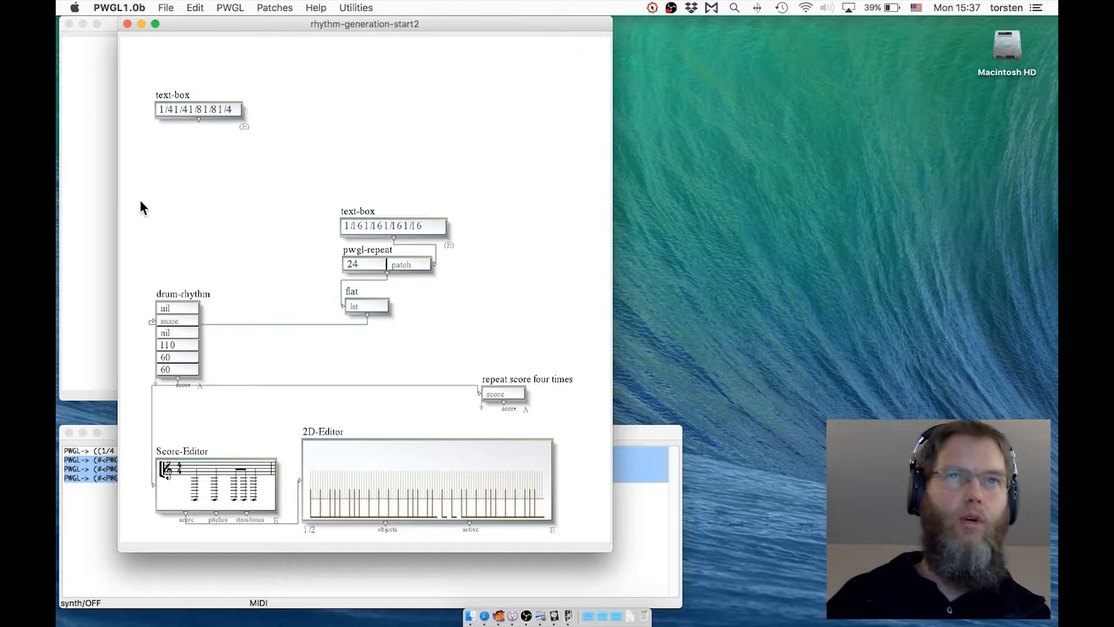
- Try a permut-random box fed by the bass-drum text-box, and delete it again
right_click(132, 180)
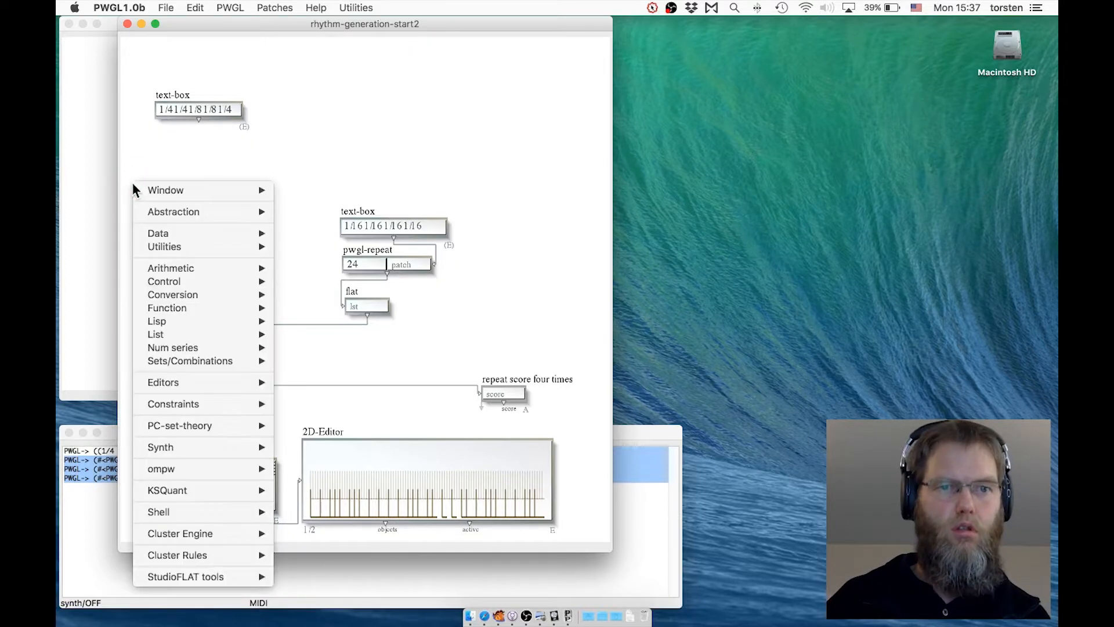
mouse_move(210, 359)
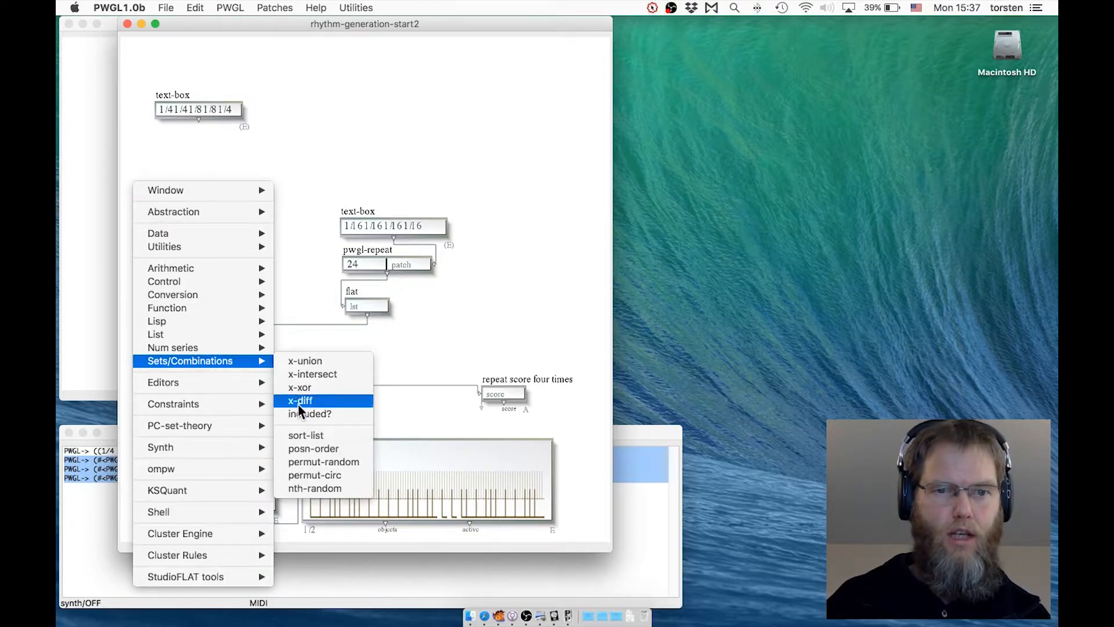
left_click(326, 462)
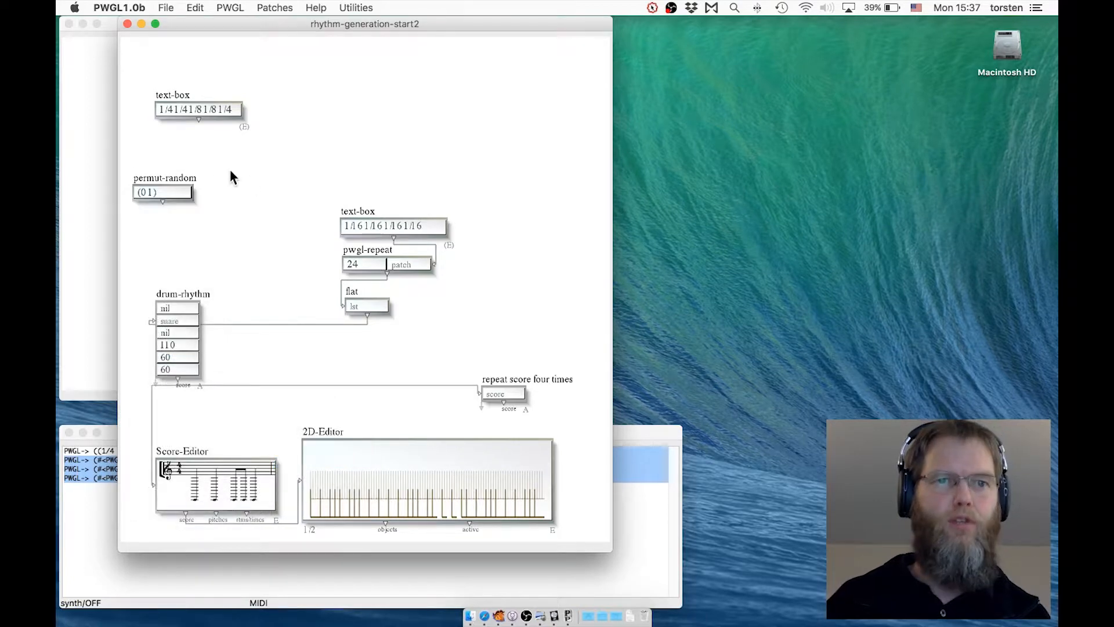
left_click(178, 179)
left_click_drag(178, 180, 214, 192)
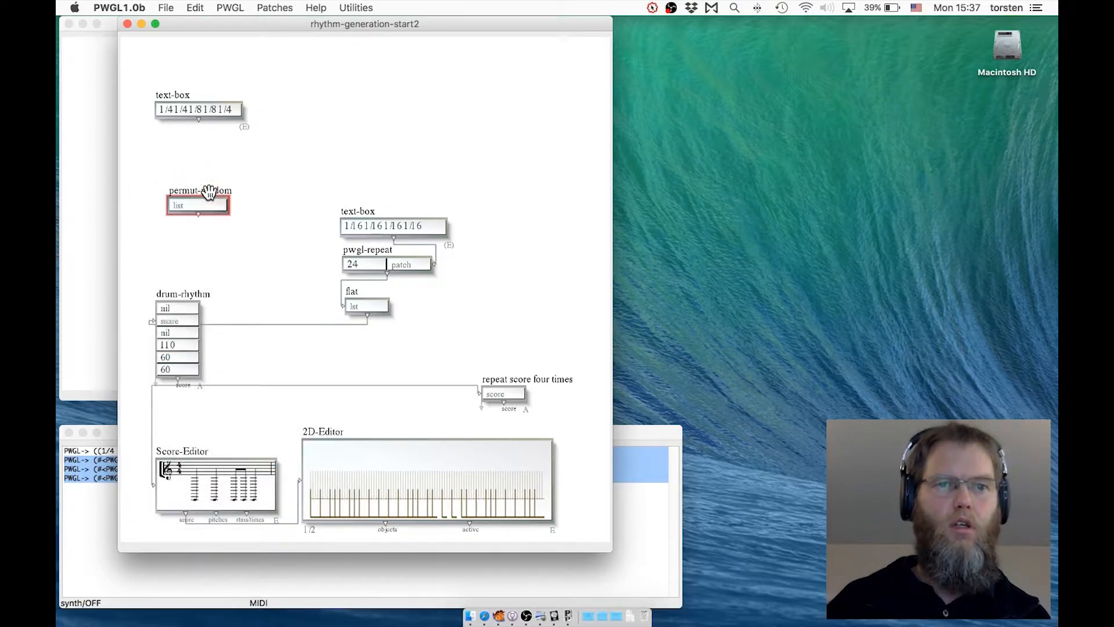
left_click(179, 93)
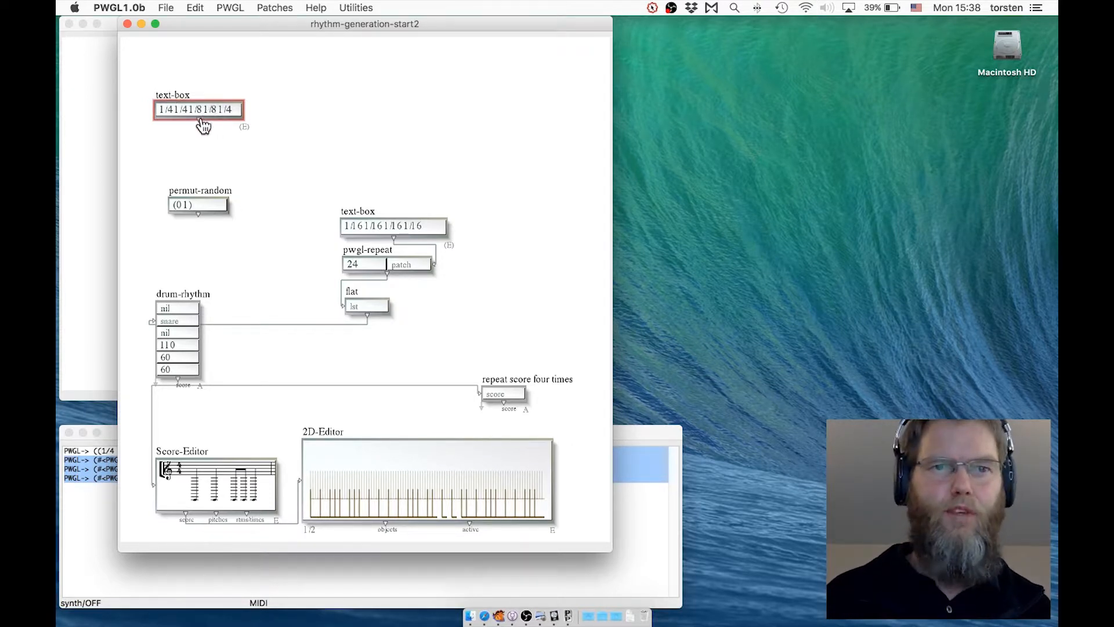
left_click_drag(197, 119, 161, 163)
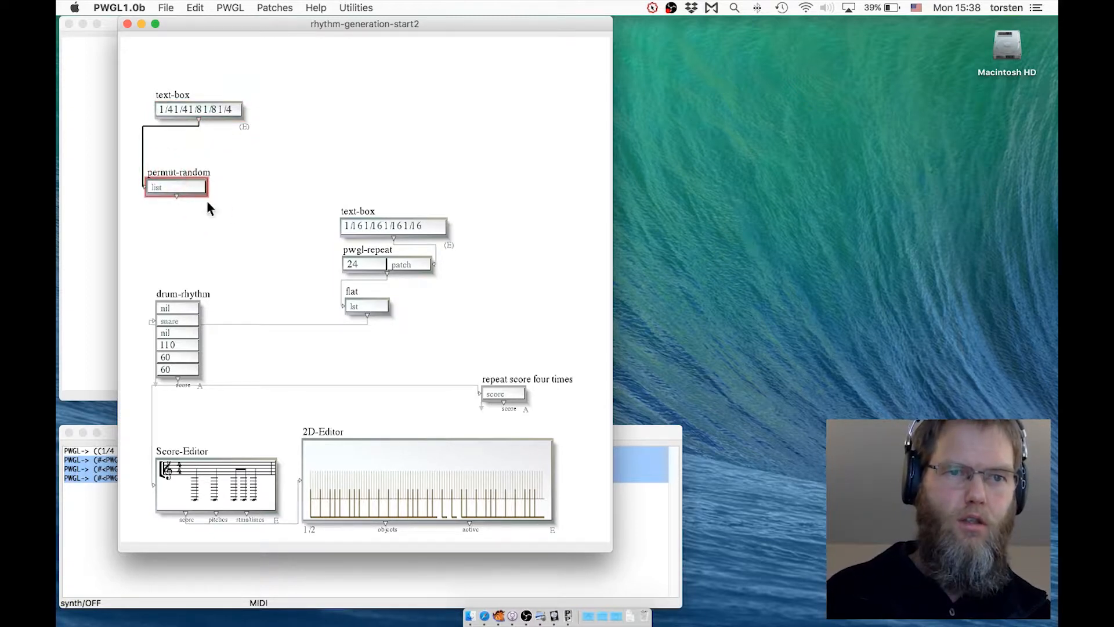
key("BackSpace")
- Add a g-alea box below the bass-drum text-box and connect the text-box output to its list input
right_click(196, 159)
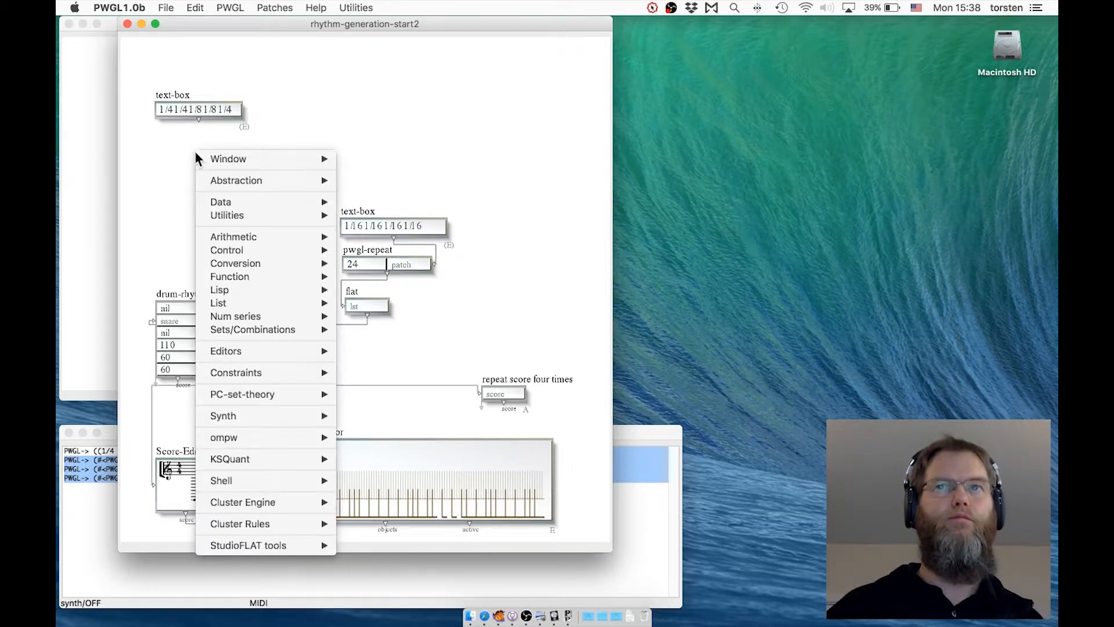
mouse_move(244, 327)
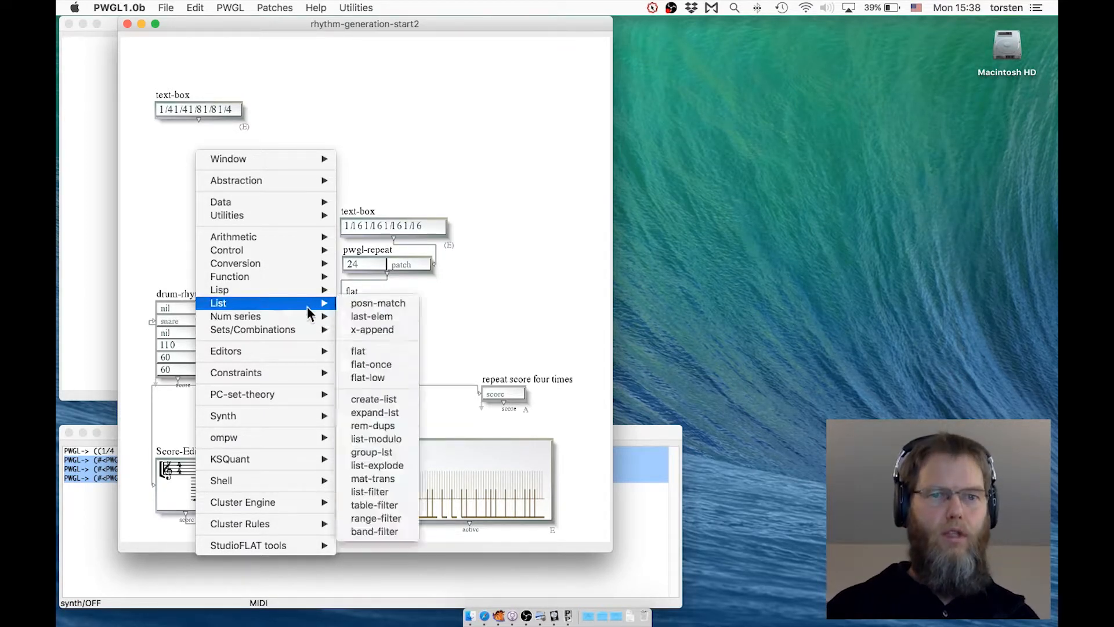
mouse_move(306, 323)
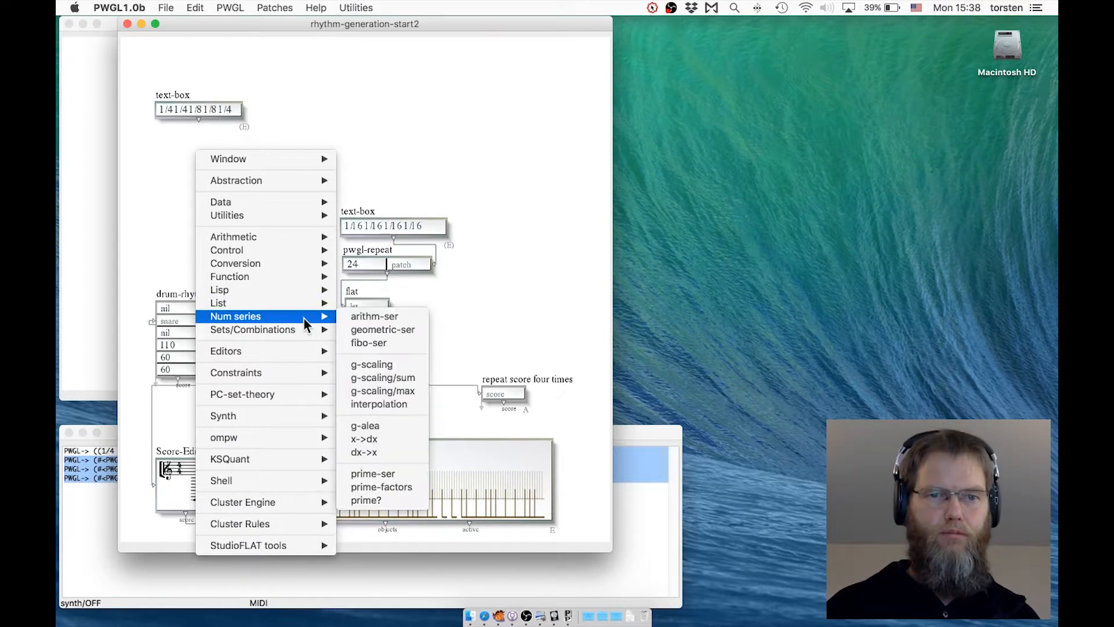
left_click(385, 426)
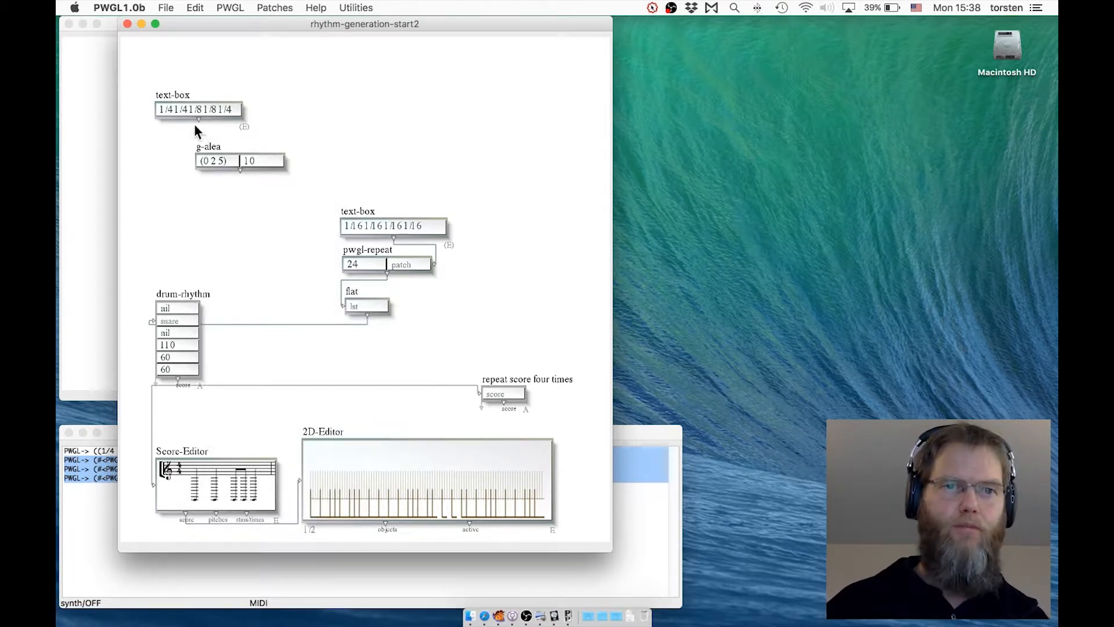
left_click_drag(199, 119, 176, 155)
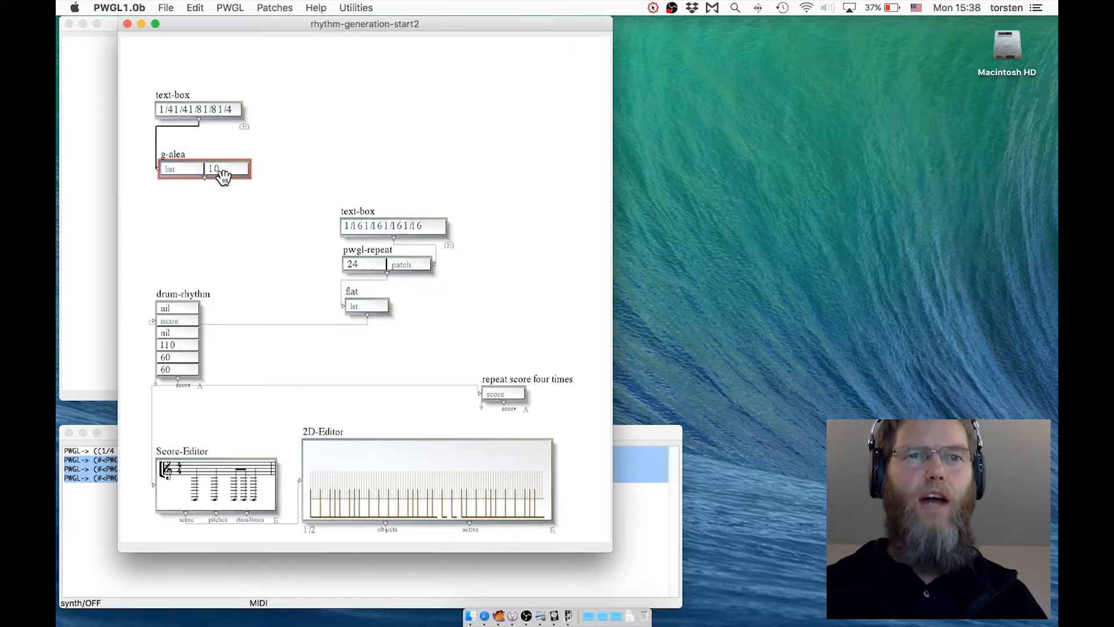
left_click(203, 208)
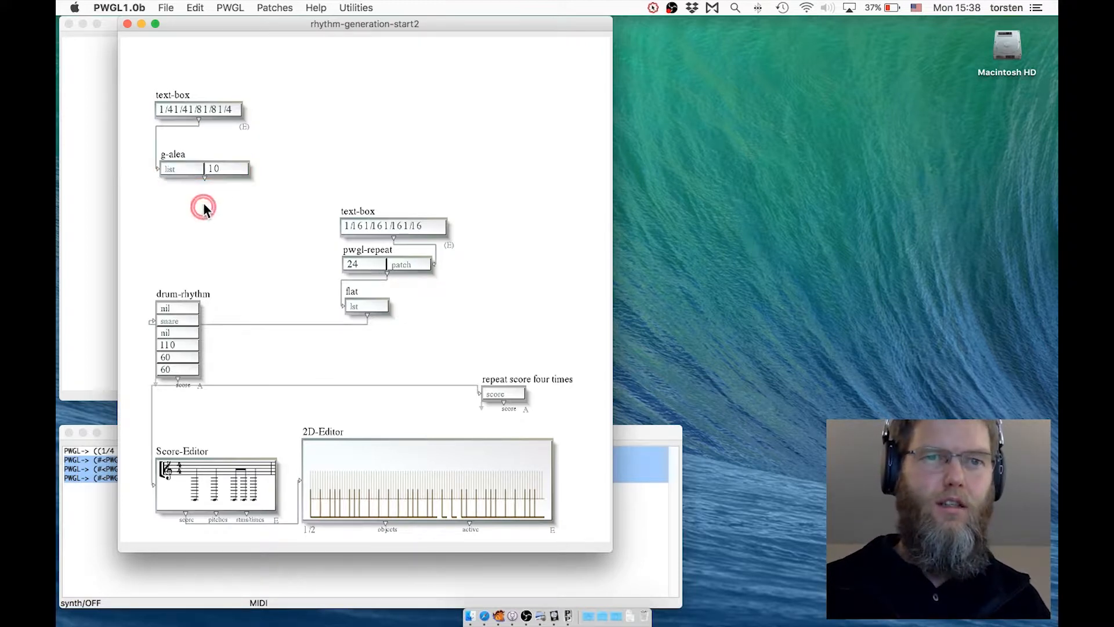
- Evaluate the g-alea box and inspect the randomised note durations in the PWGL output window
left_click(173, 156)
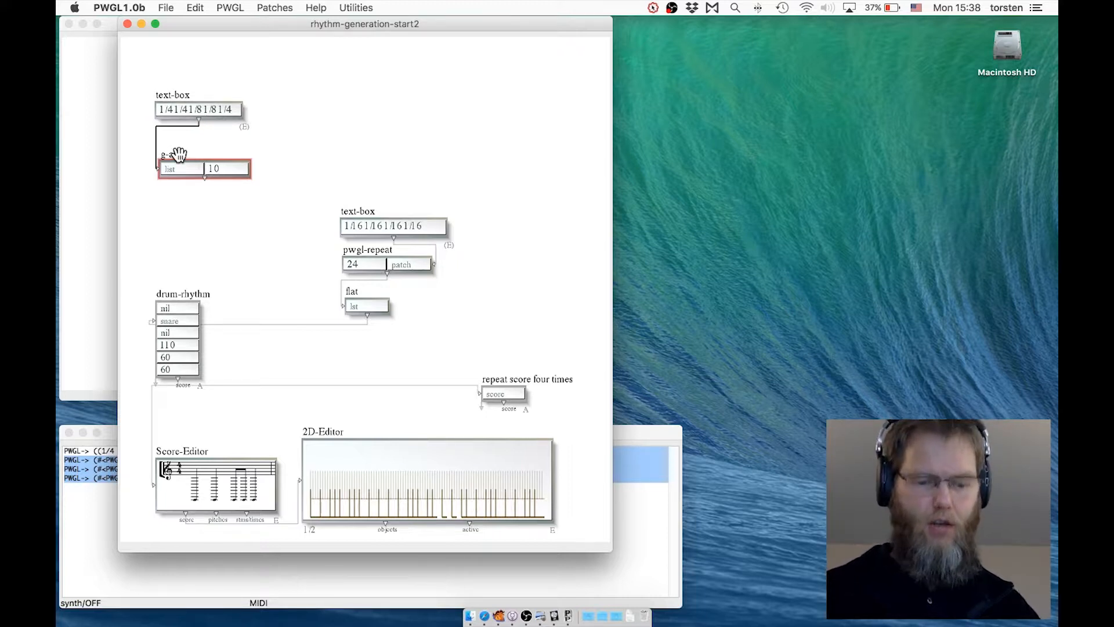
key("v")
left_click(85, 532)
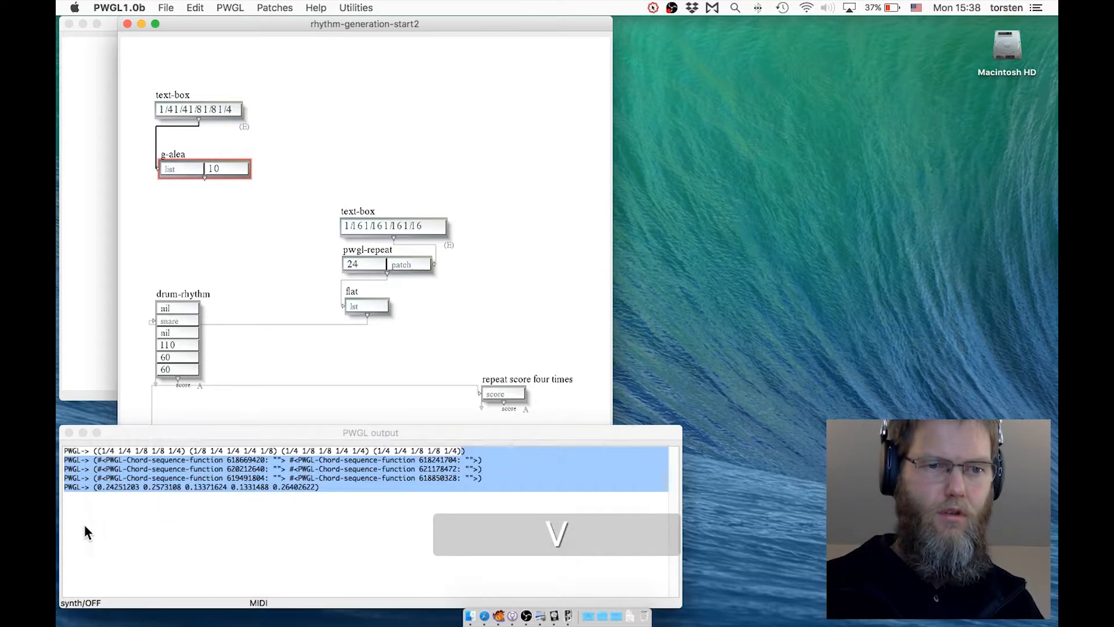
left_click(85, 532)
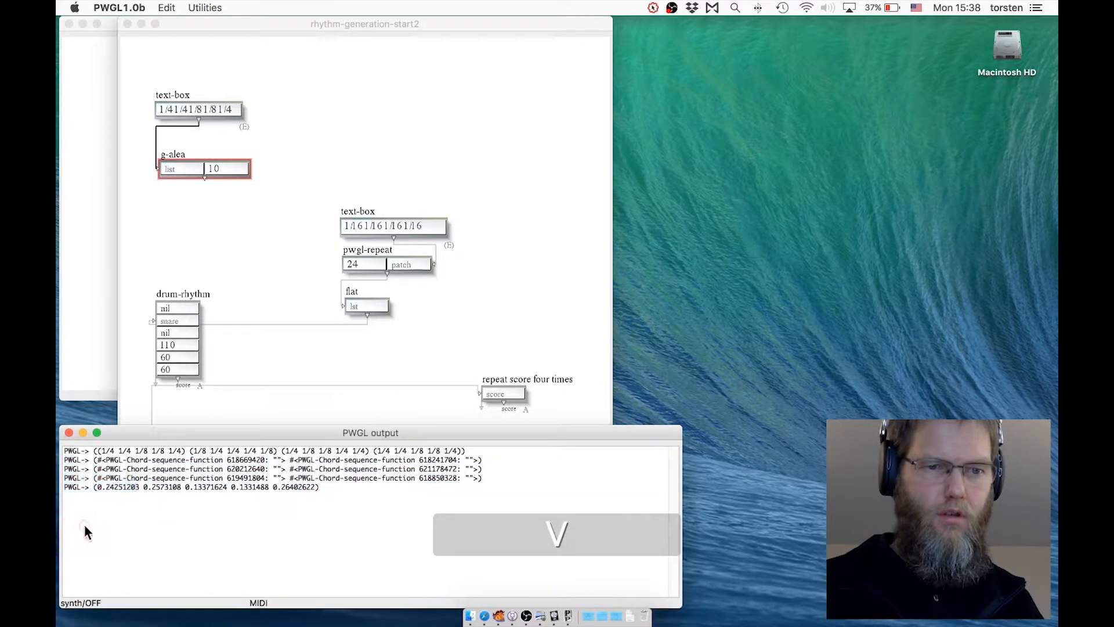
double_click(95, 487)
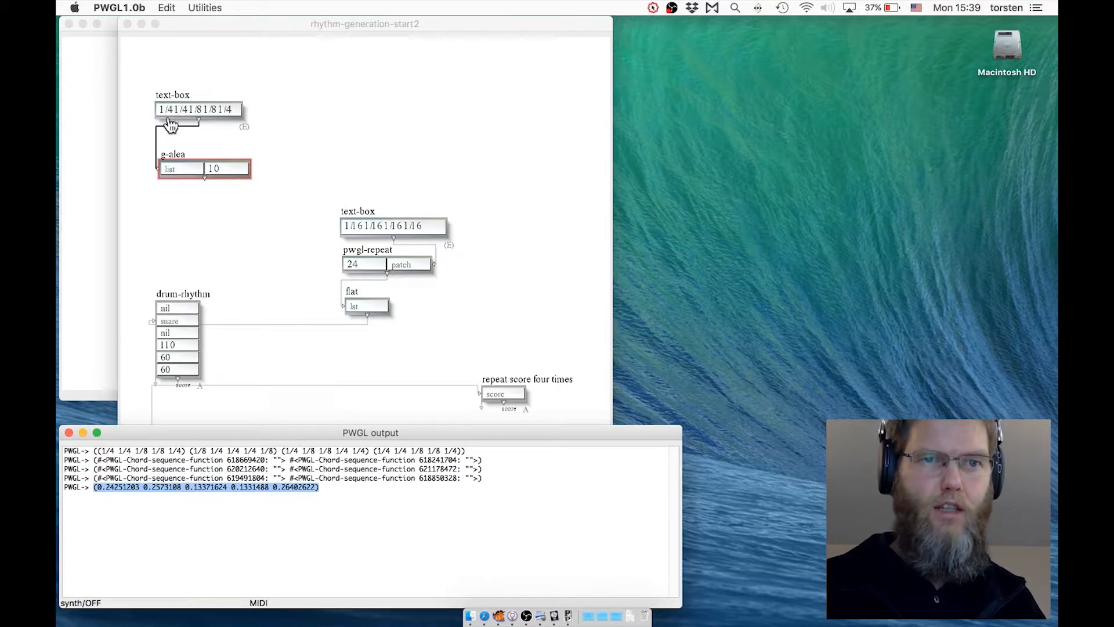
left_click(111, 503)
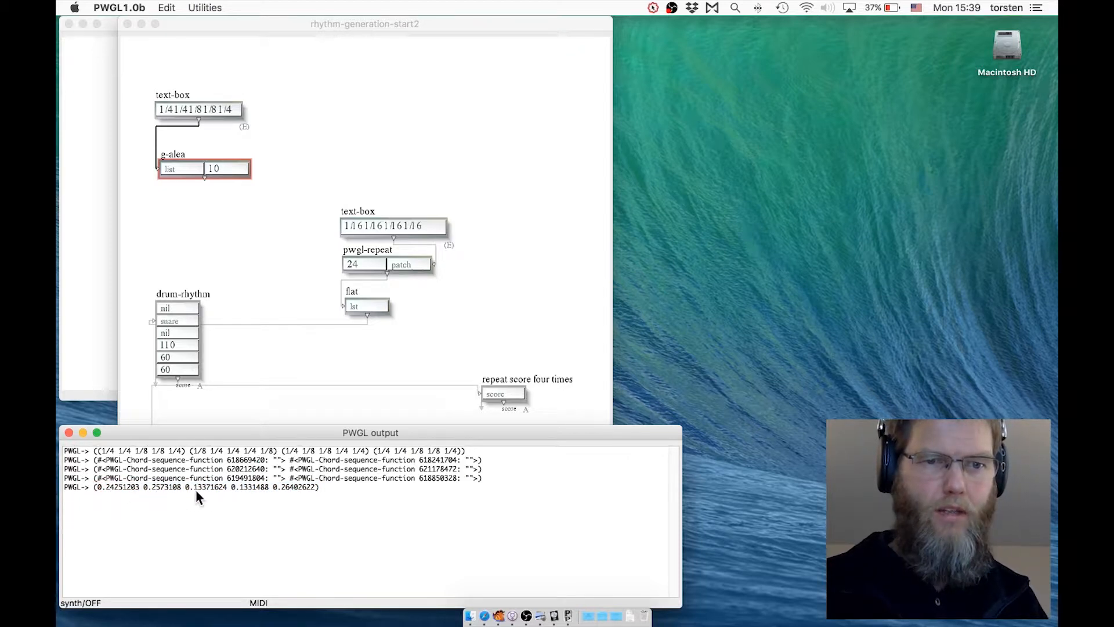
- Connect g-alea's output to the bass-drum input of drum-rhythm, and evaluate the 2D-Editor and play the result
left_click(239, 260)
left_click(205, 186)
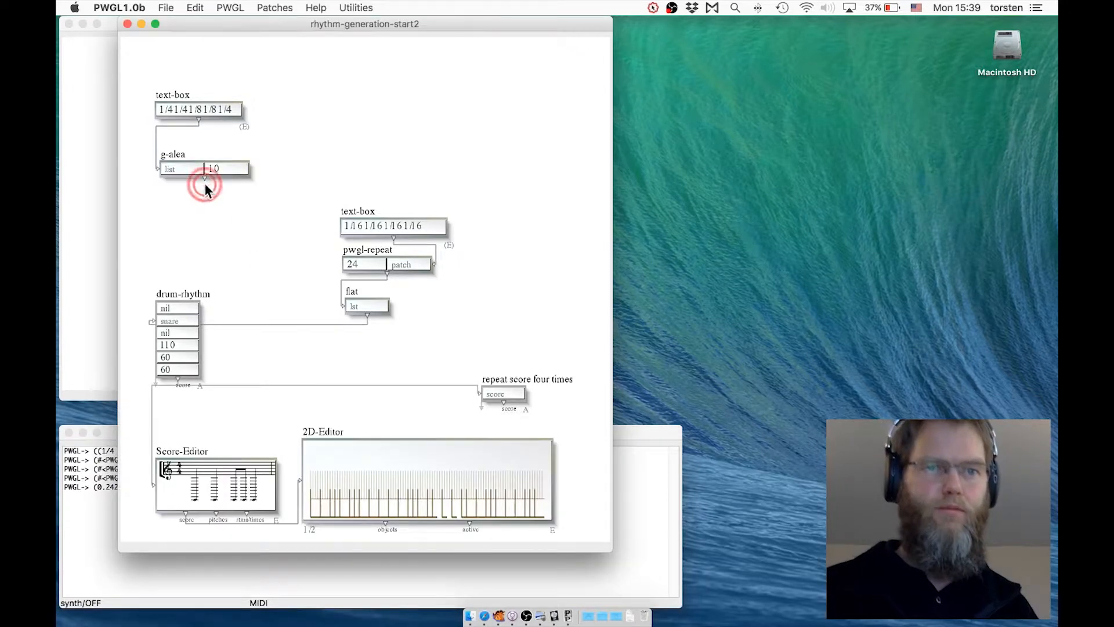
left_click_drag(203, 176, 184, 309)
left_click(329, 450)
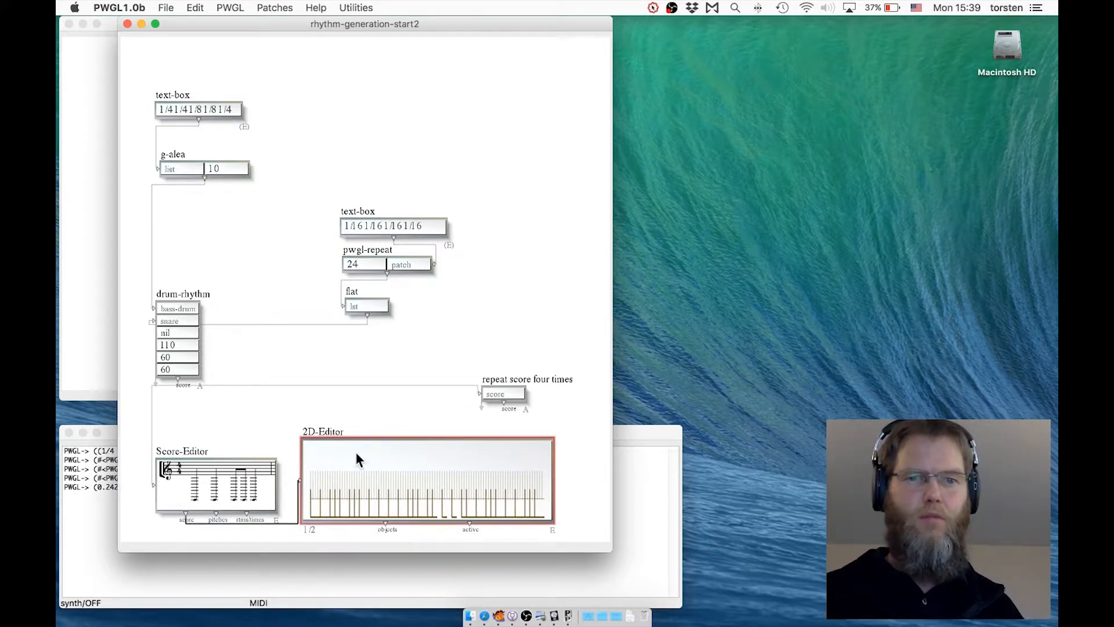
key("v")
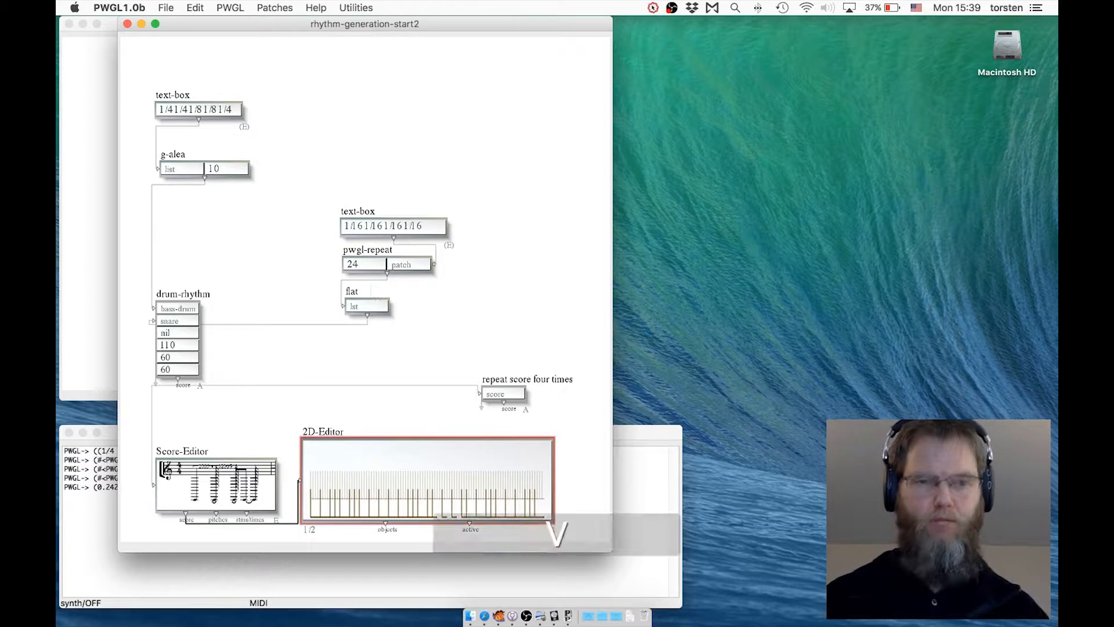
key("space")
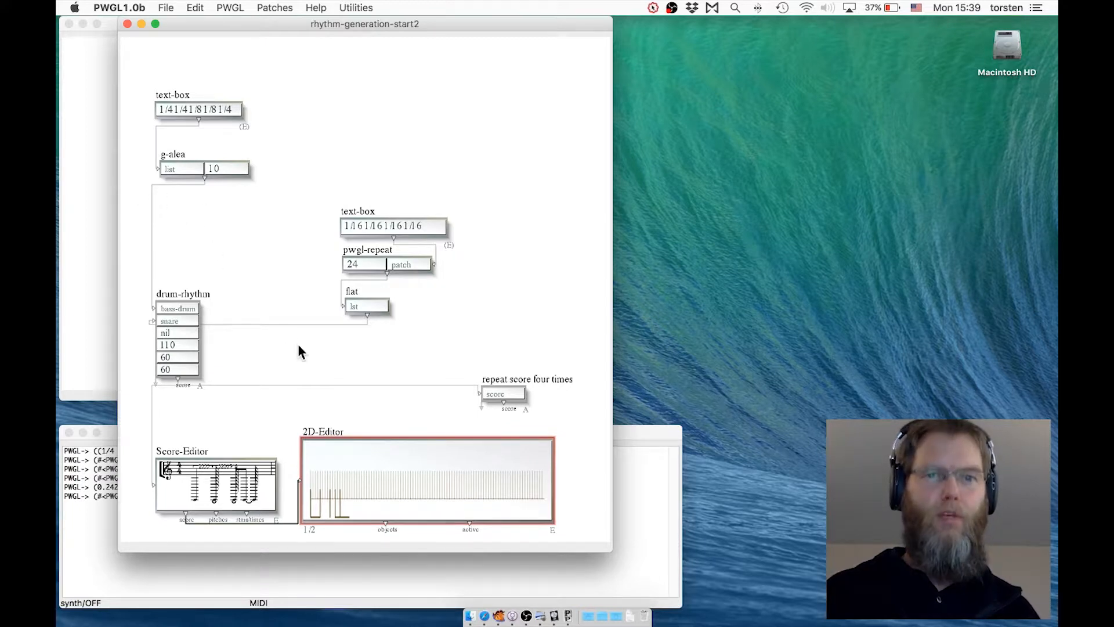
- Set the snare pattern's repeat count in pwgl-repeat to 4
left_click(354, 265)
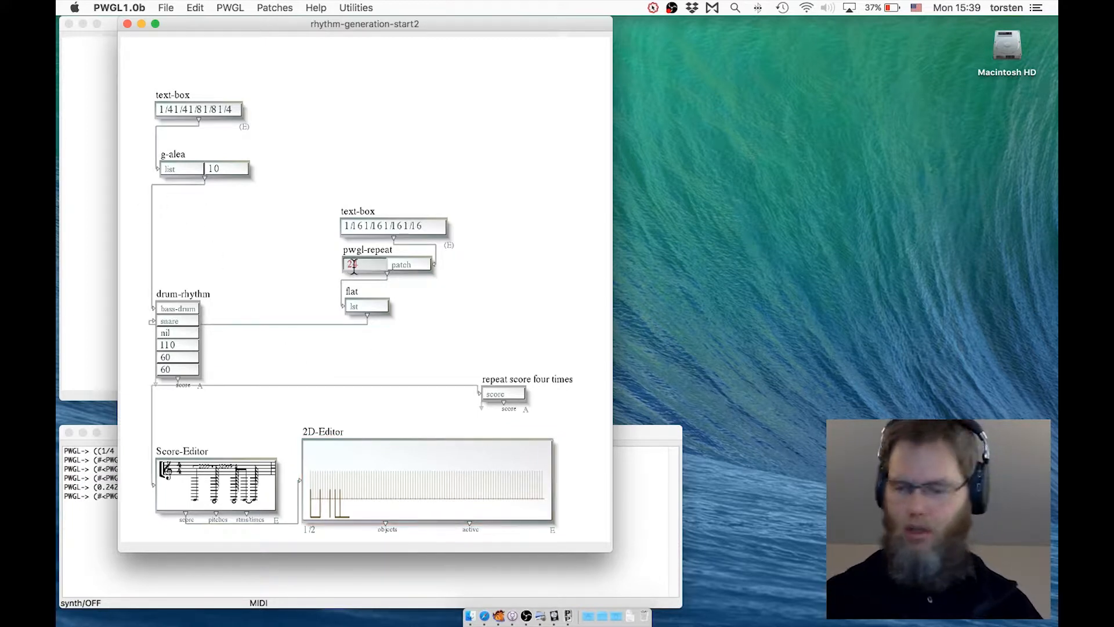
type("4")
key("Return")
- Evaluate the 2D-Editor twice with the shorter snare part, playing each random variation and stopping playback
left_click(350, 442)
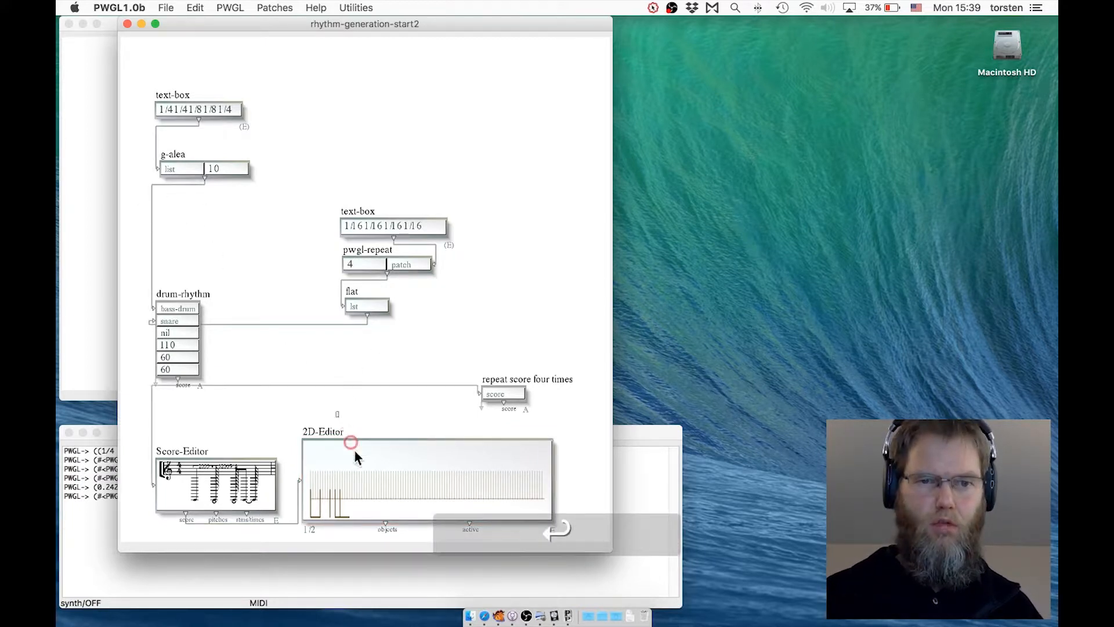
key("v")
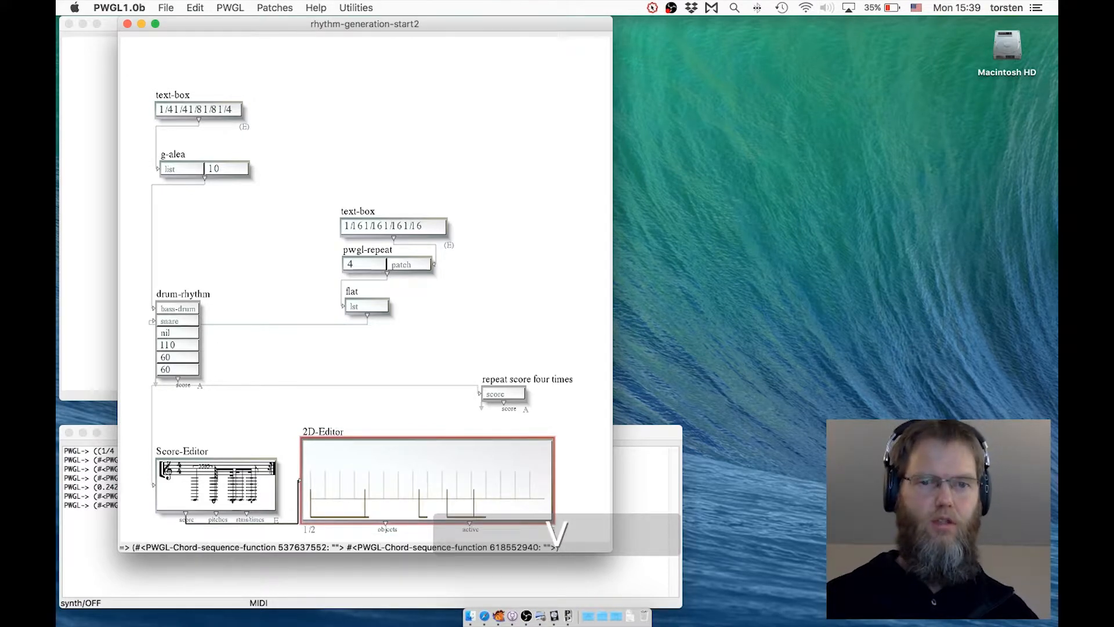
key("space")
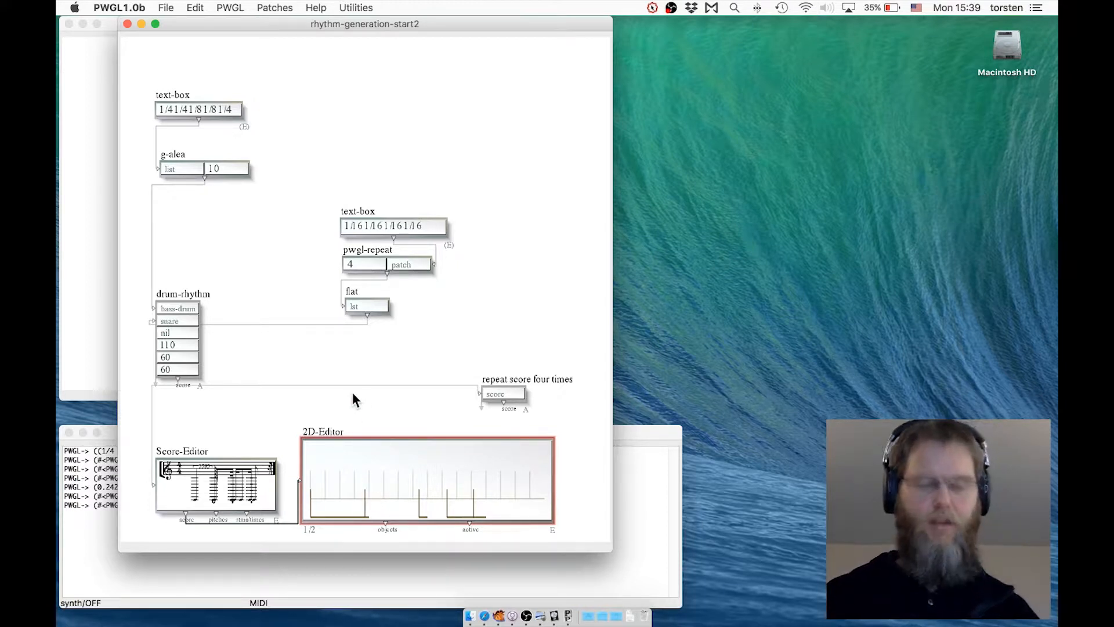
key("v")
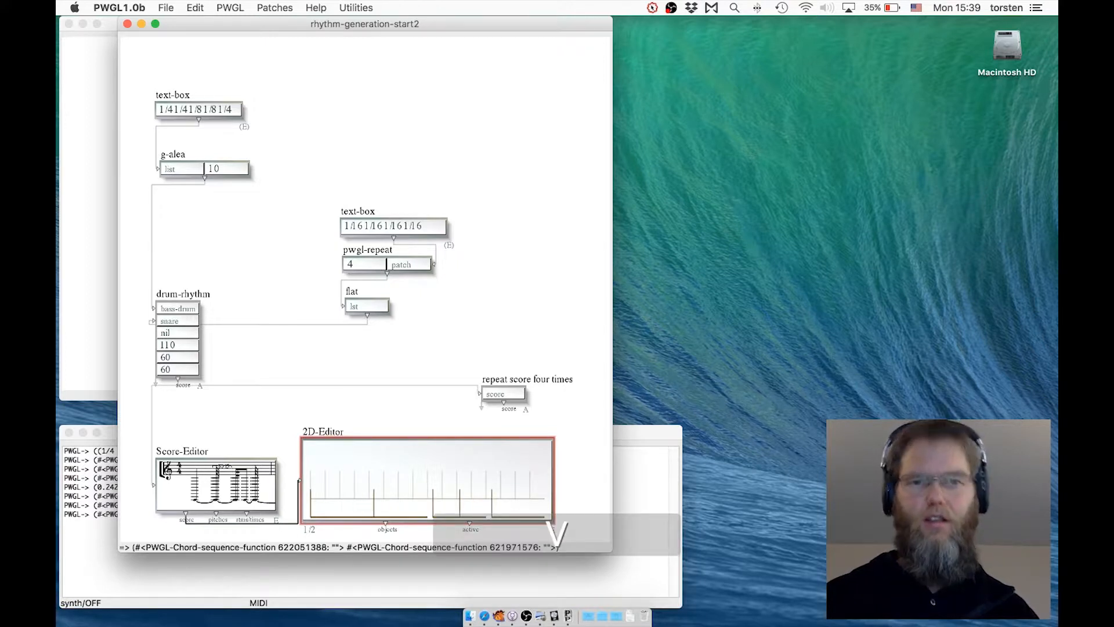
key("space")
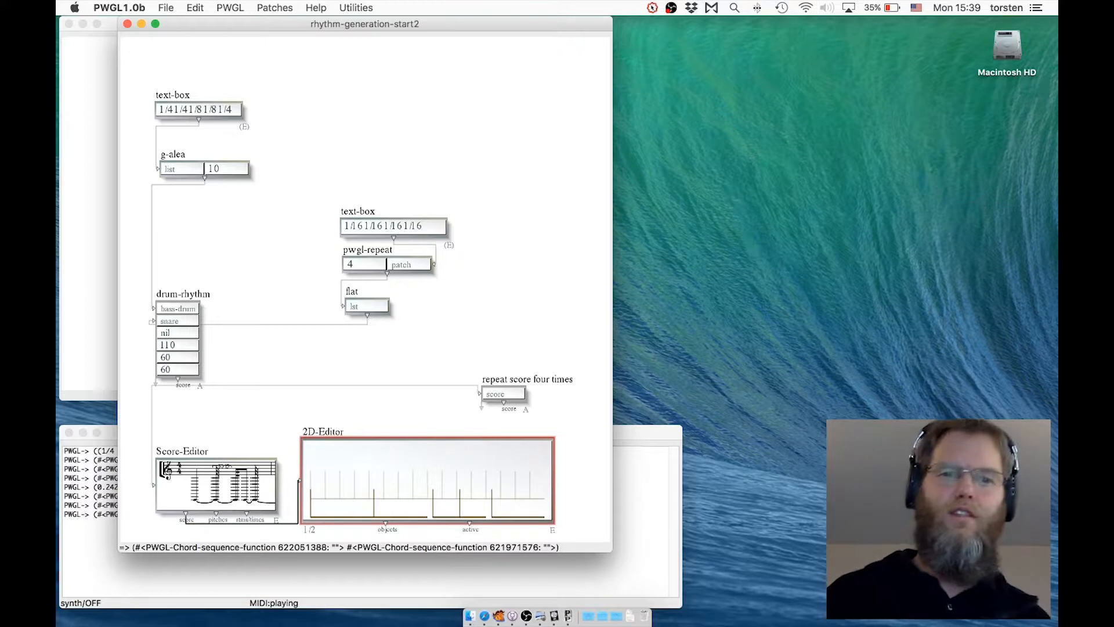
key("space")
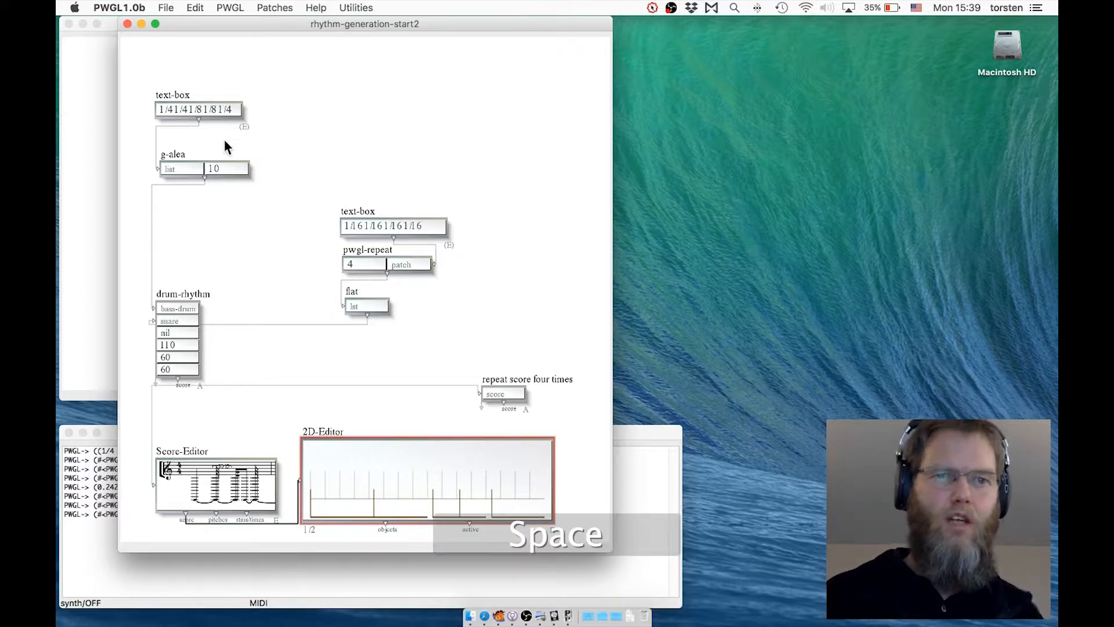
- Set g-alea's deviation to 2, and evaluate the 2D-Editor and play the resulting bass-drum variation
left_click(230, 166)
type("2")
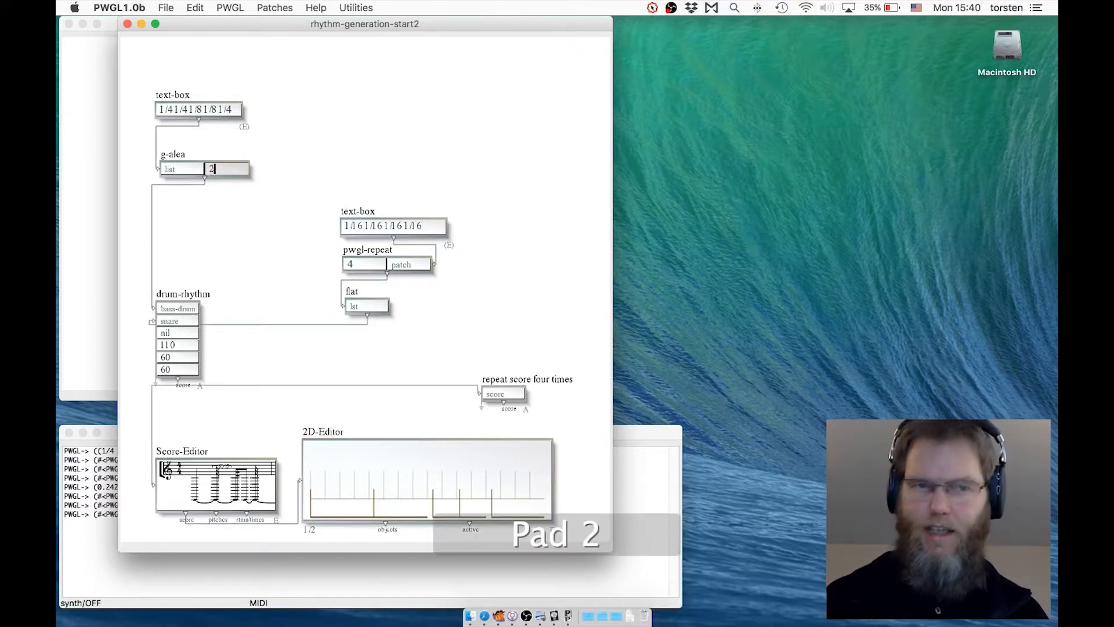
key("Return")
left_click(323, 438)
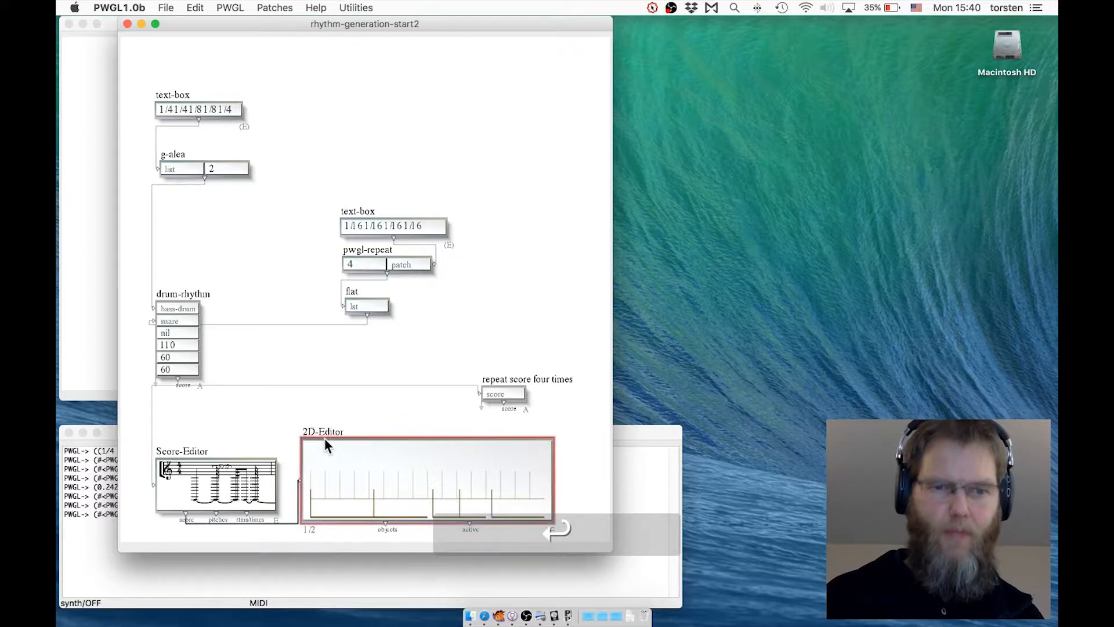
key("v")
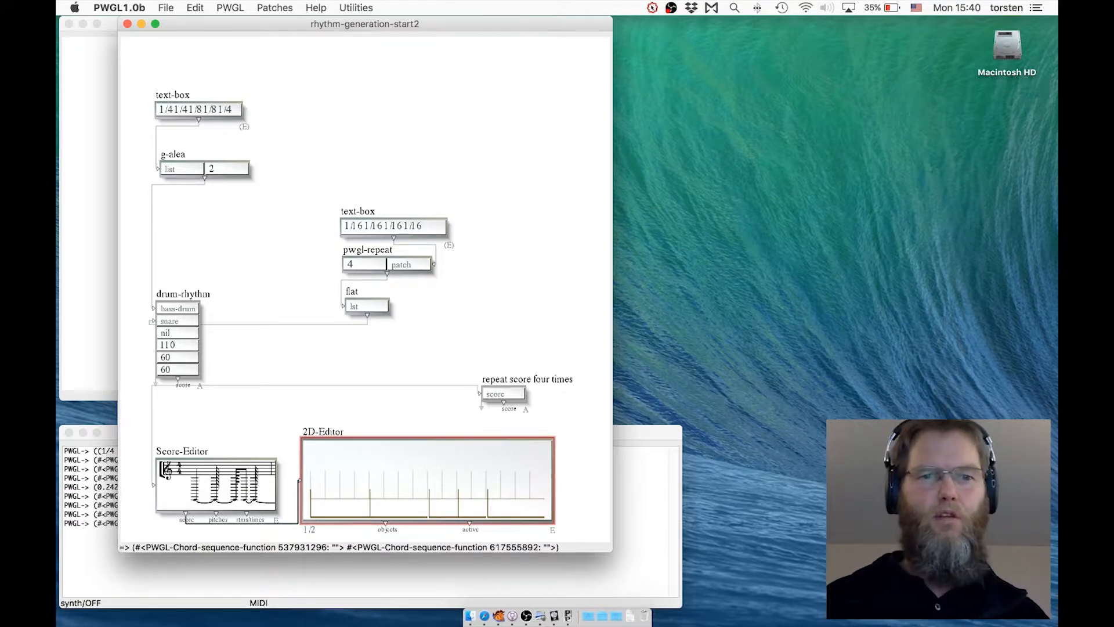
key("space")
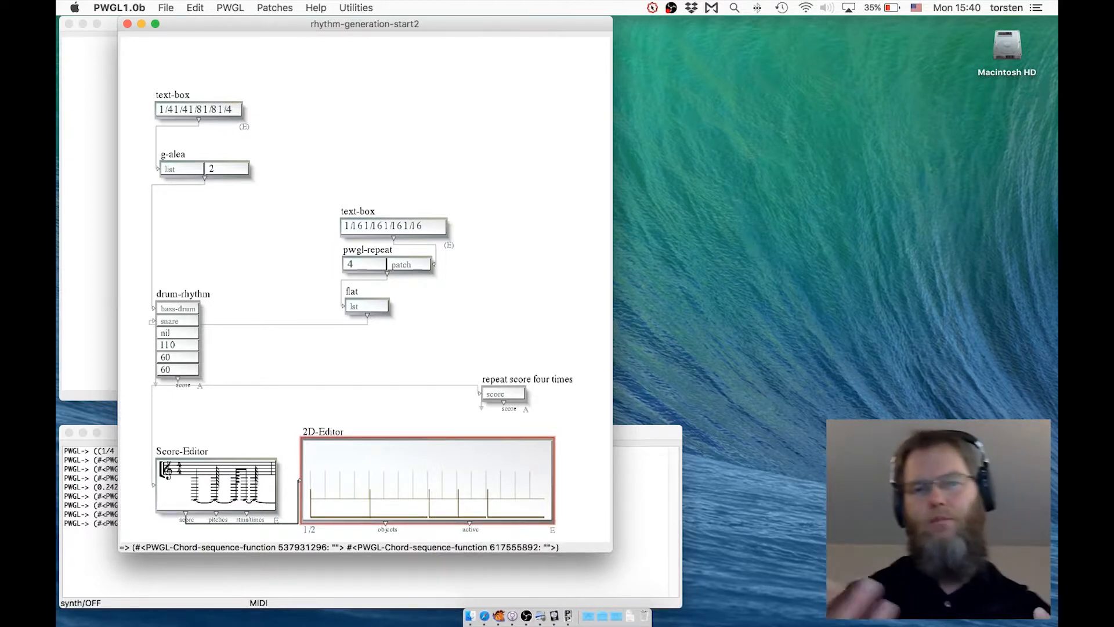
- Re-evaluate the 2D-Editor three more times with the smaller deviation, play the last variation and stop playback
key("v")
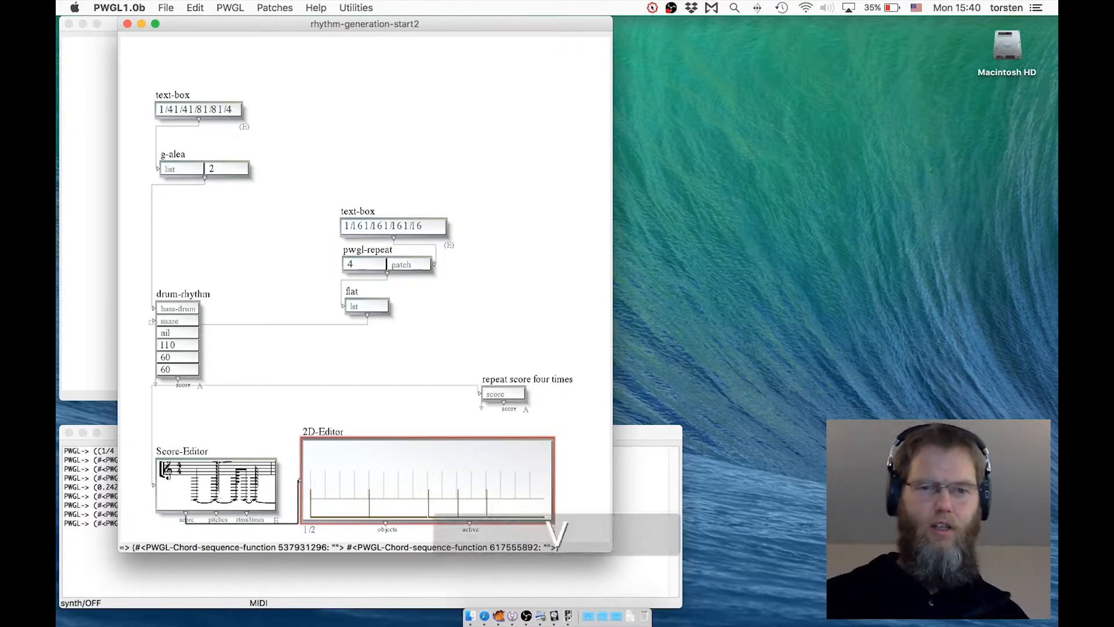
key("v")
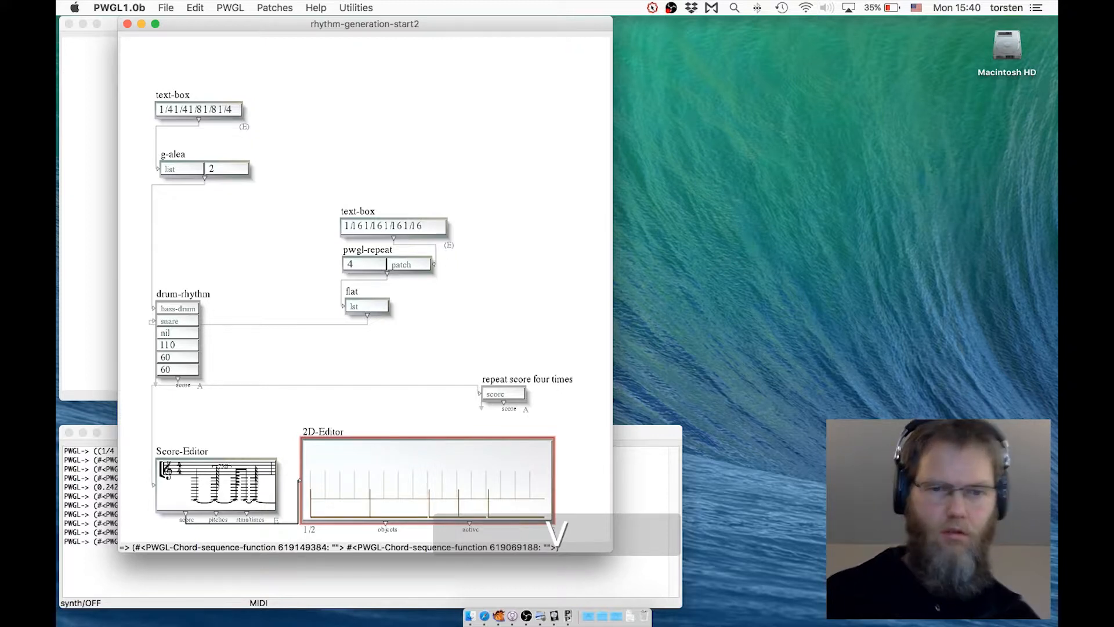
key("v")
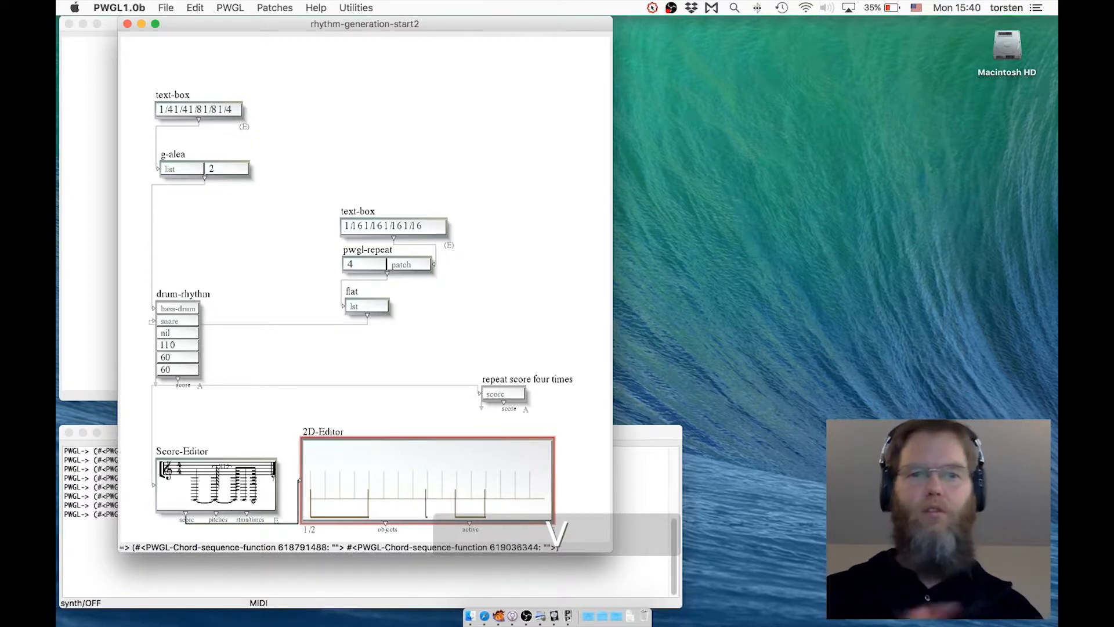
key("space")
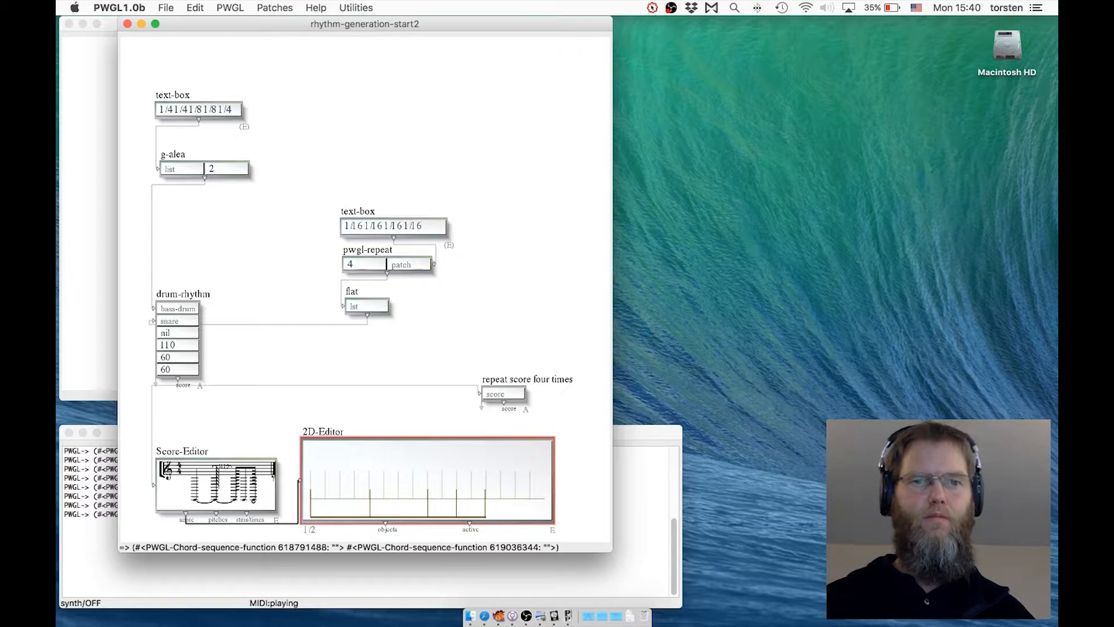
key("space")
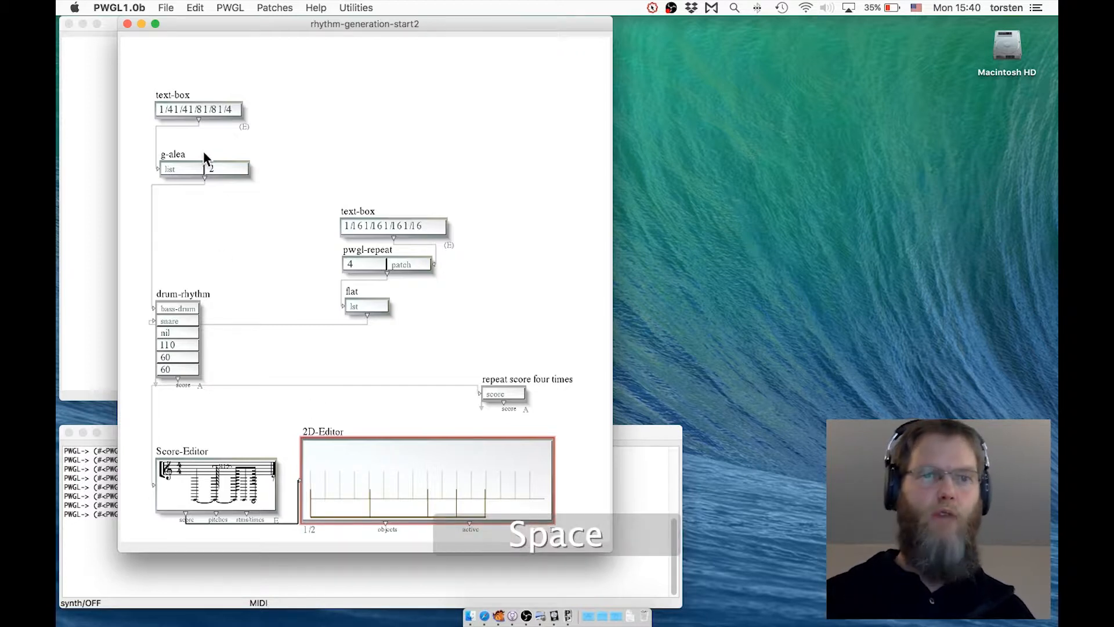
- Replace g-alea with a permut-random box, wired between the upper text-box and the bass-drum input of drum-rhythm
left_click(193, 150)
left_click(176, 150)
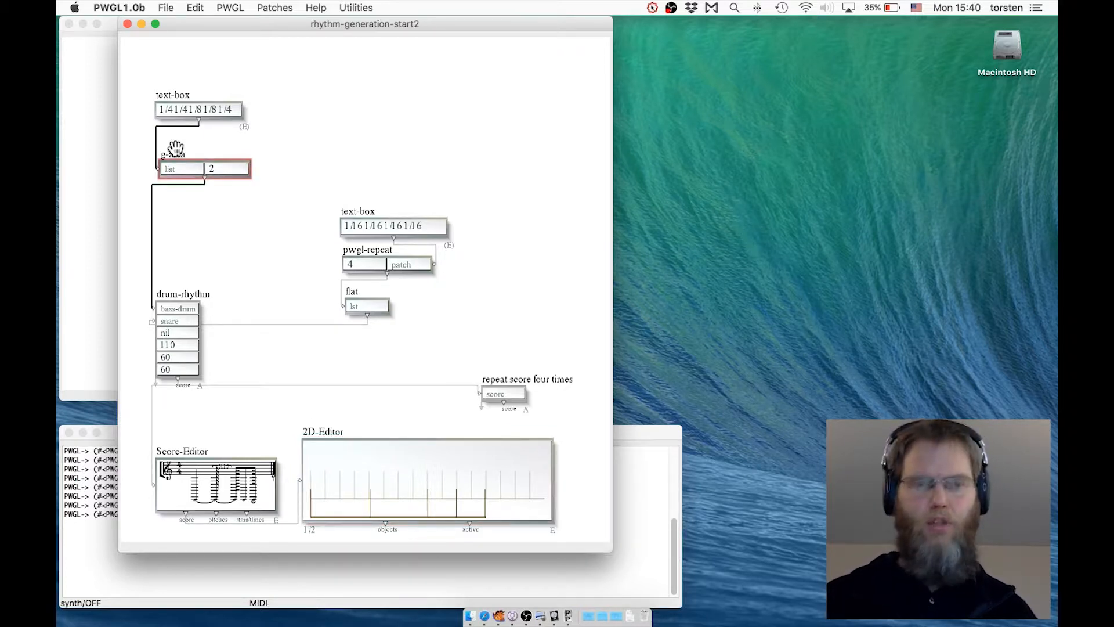
key("BackSpace")
right_click(165, 168)
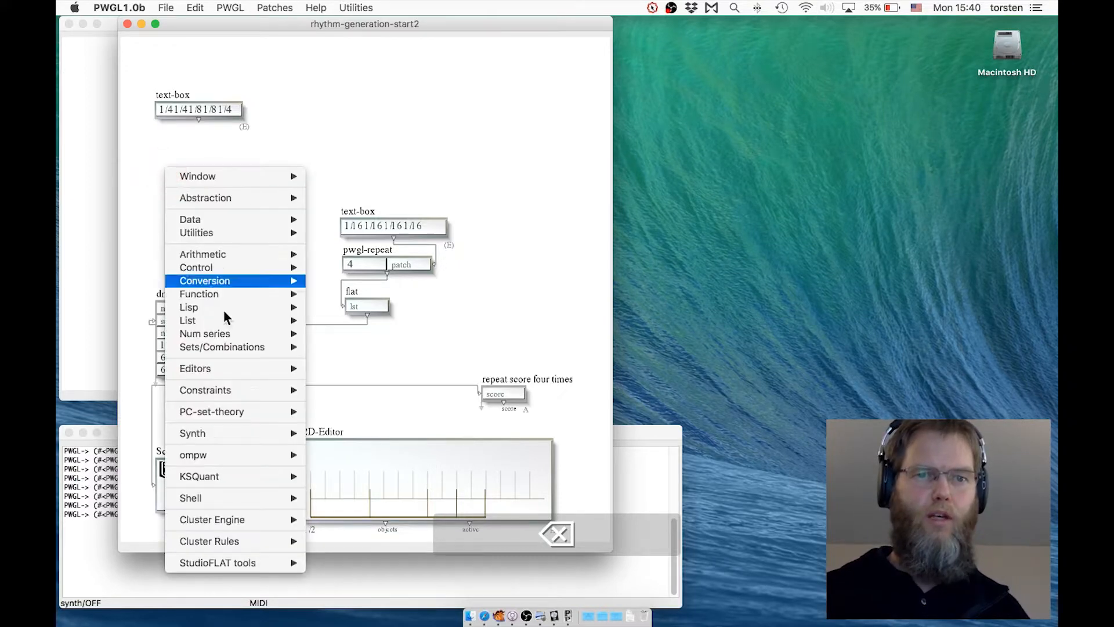
mouse_move(200, 323)
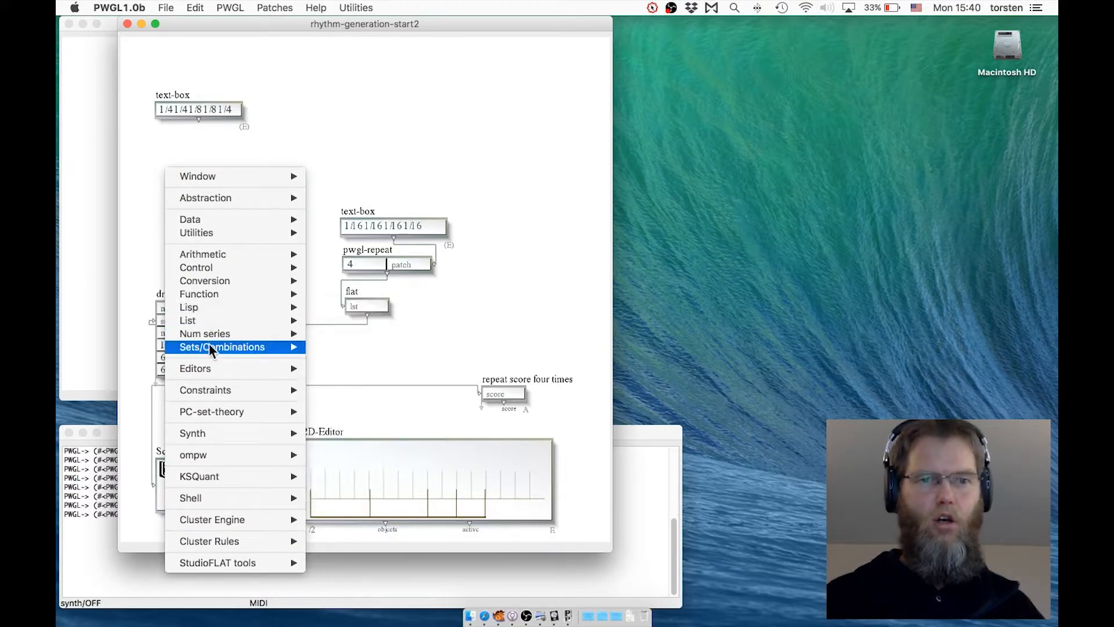
mouse_move(209, 345)
left_click(346, 446)
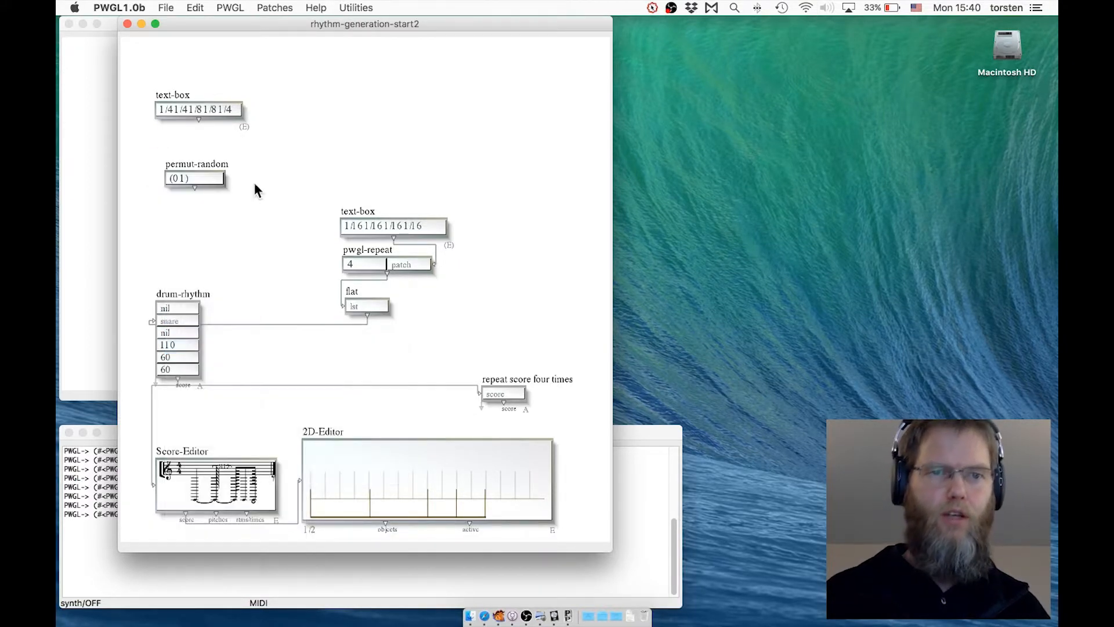
left_click_drag(197, 119, 179, 306)
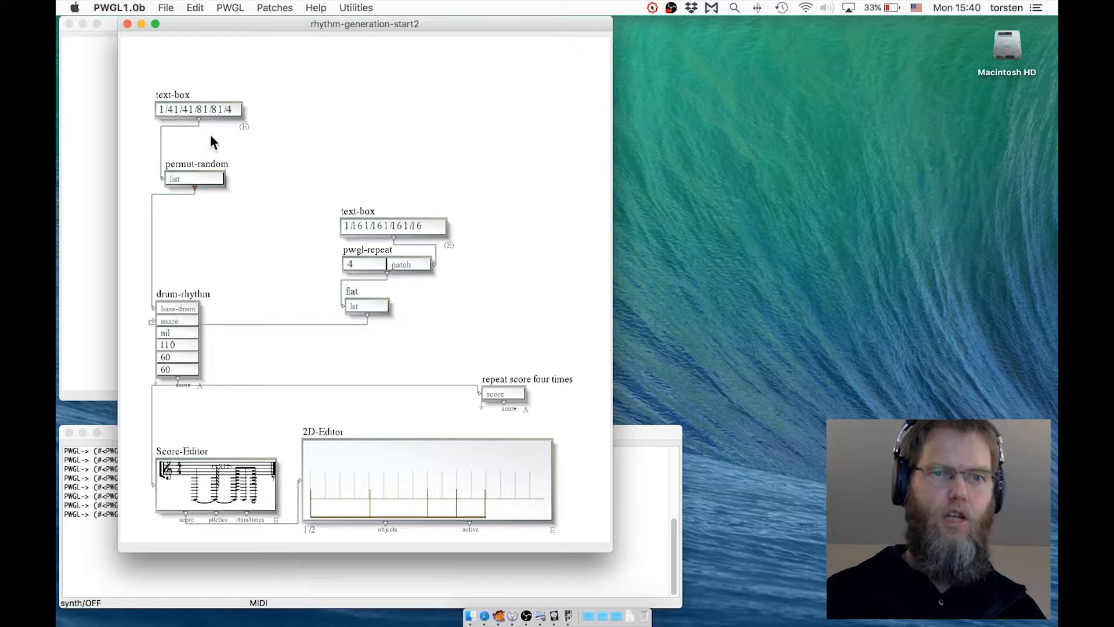
left_click(199, 167)
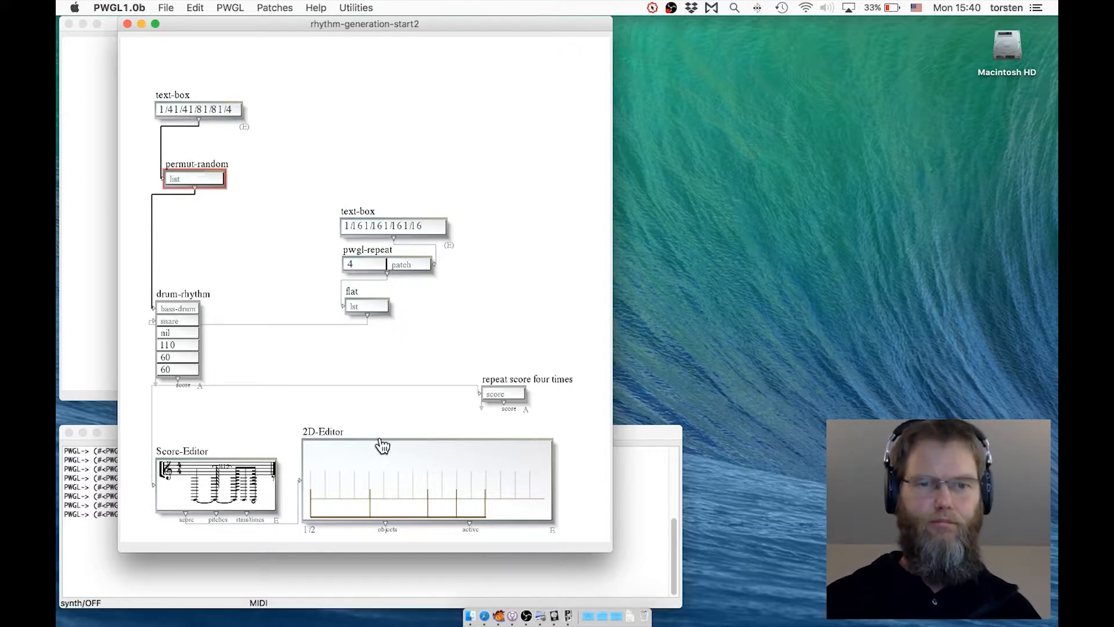
- Evaluate the 2D-Editor twice and play each random permutation of the bass-drum durations
left_click(322, 432)
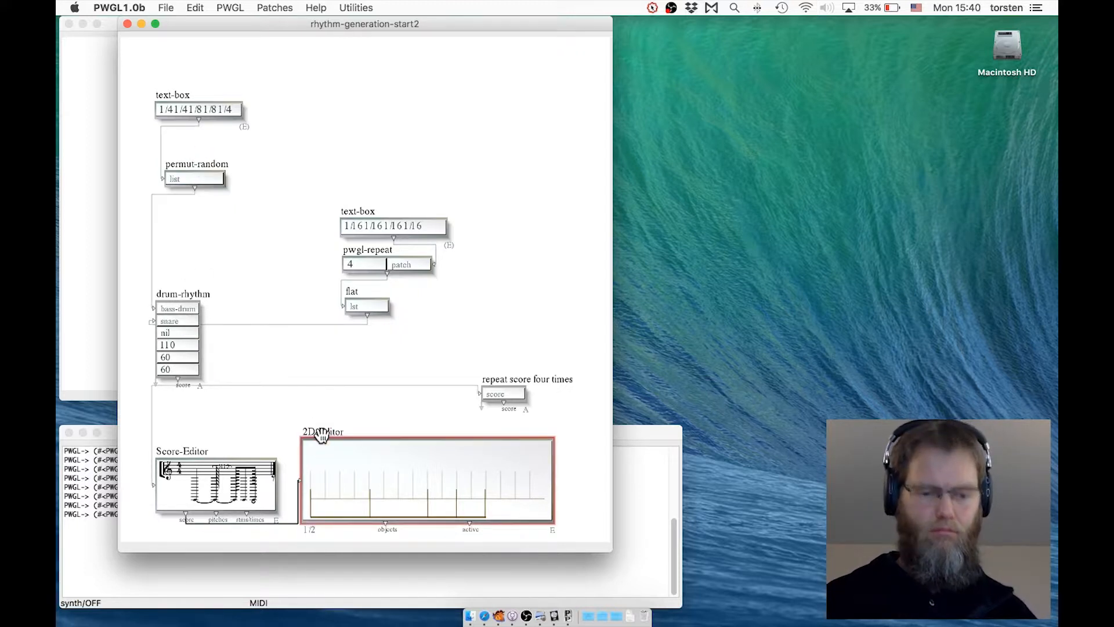
key("v")
key("space")
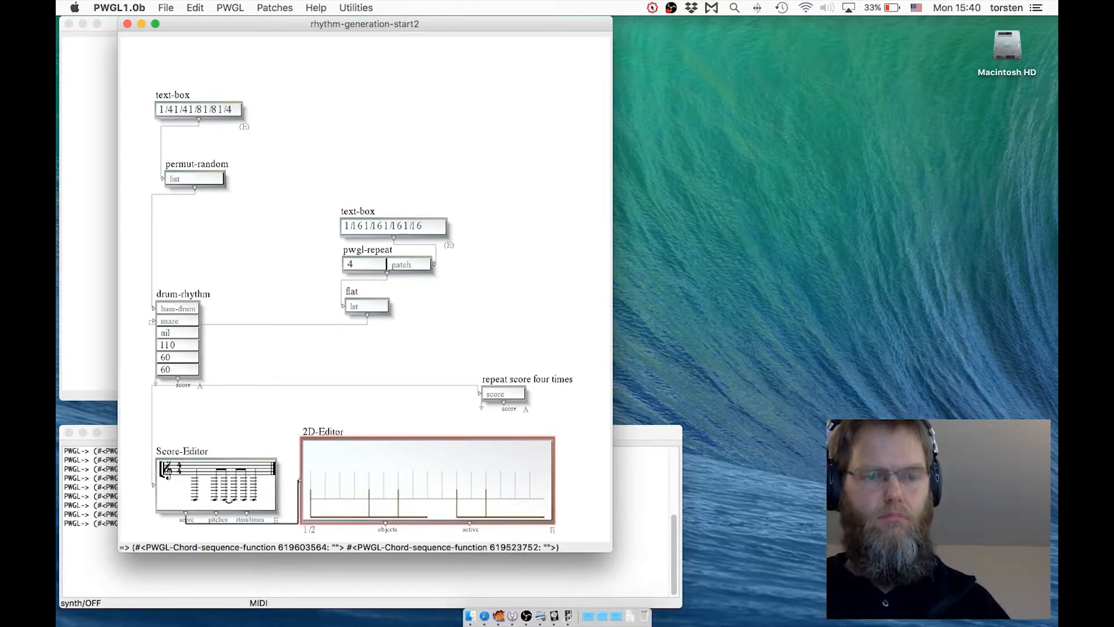
key("v")
key("space")
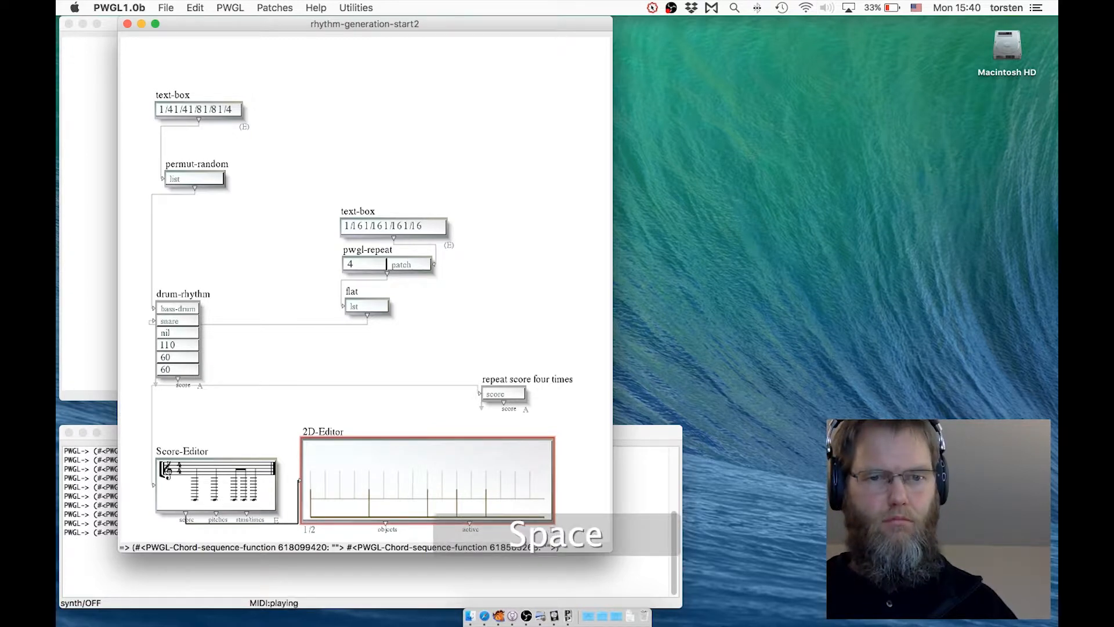
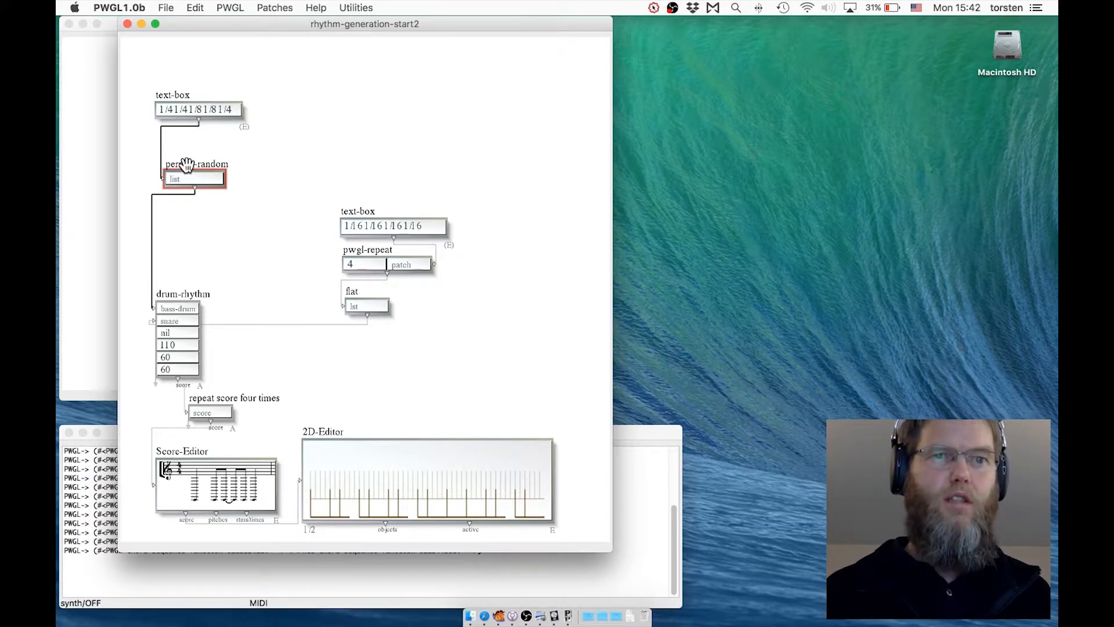
- Replace permut-random with a g* box and connect the upper text-box to its first input
left_click_drag(186, 164, 179, 177)
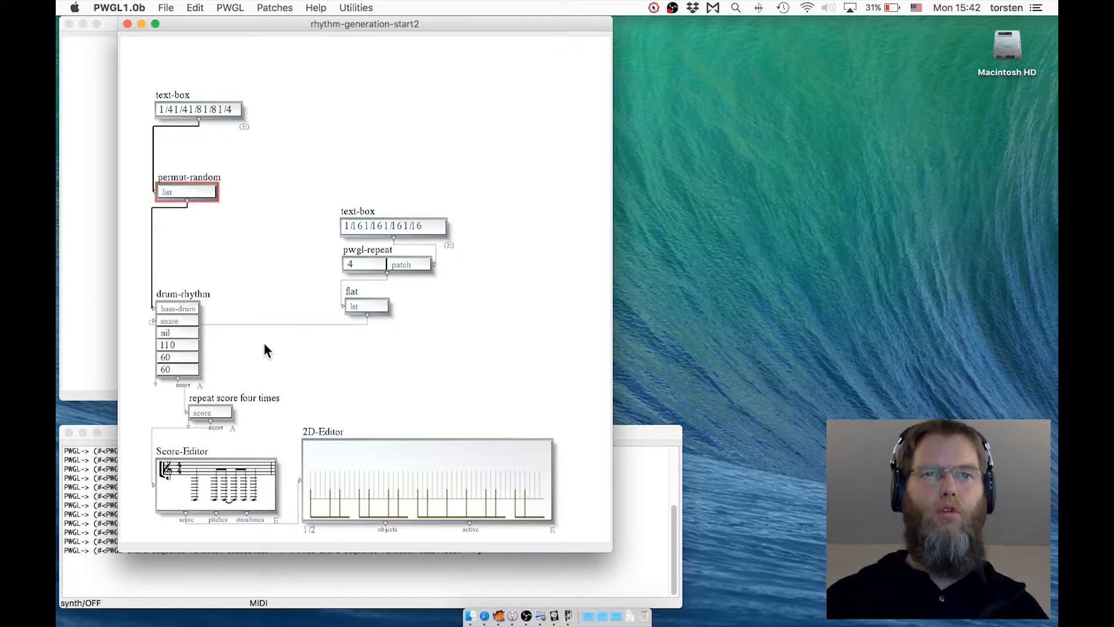
left_click(266, 205)
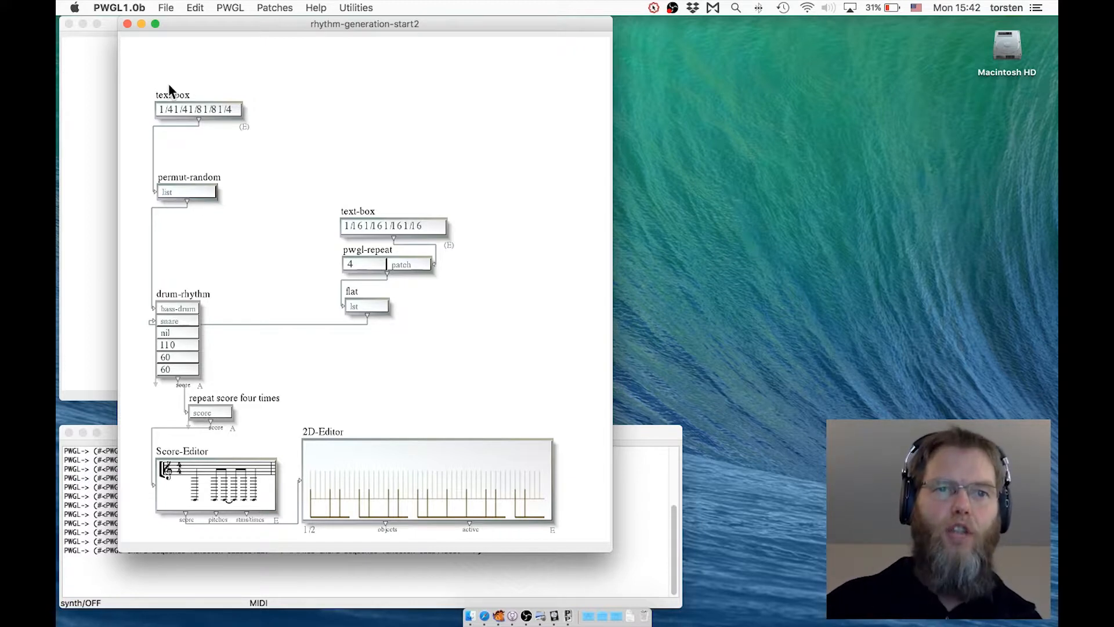
left_click(196, 197)
key("BackSpace")
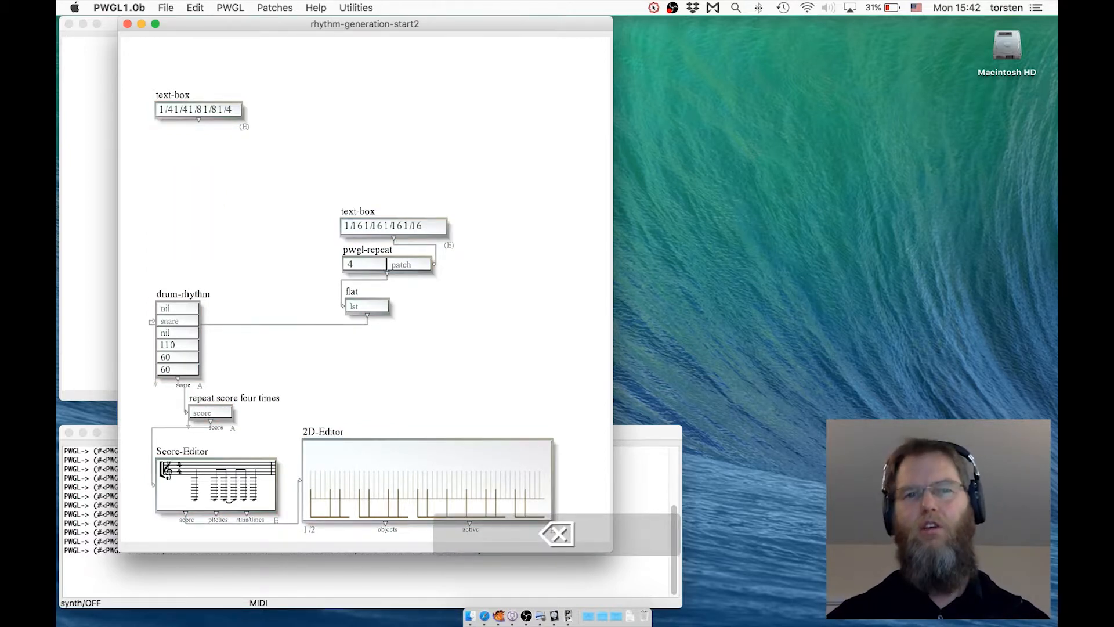
right_click(163, 176)
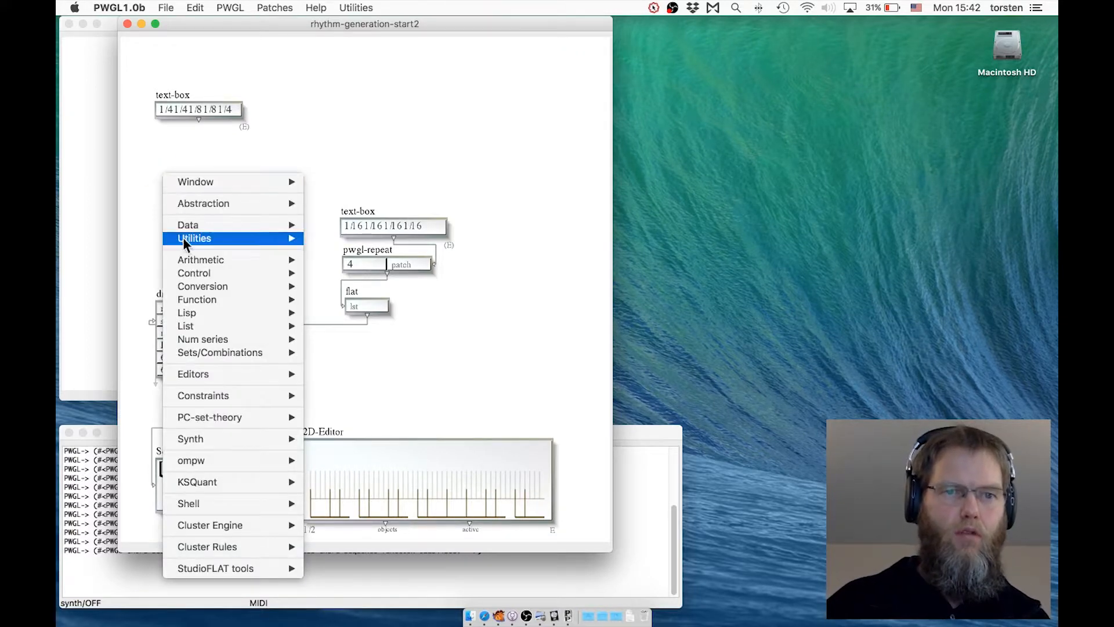
mouse_move(184, 261)
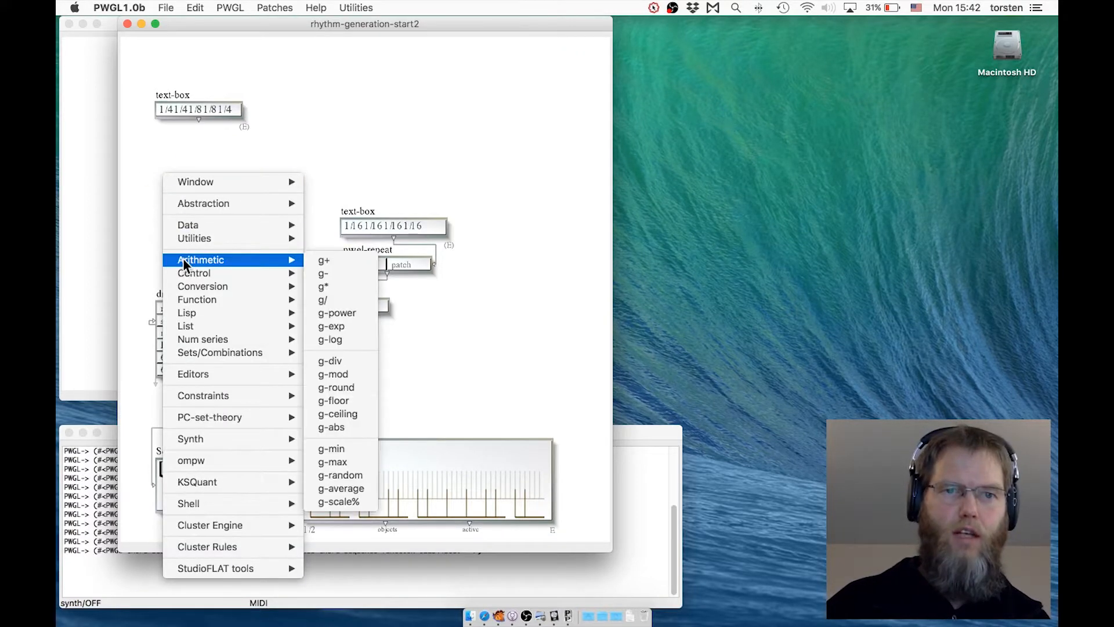
left_click(335, 286)
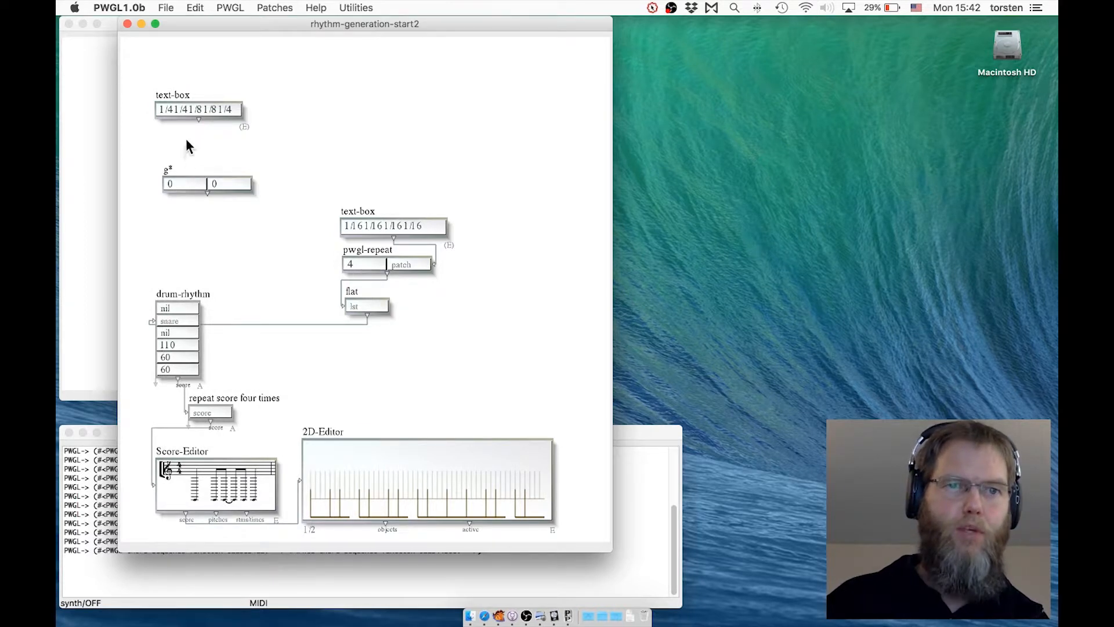
mouse_move(200, 120)
left_mouse_down()
mouse_move(200, 181)
mouse_move(158, 171)
left_mouse_up()
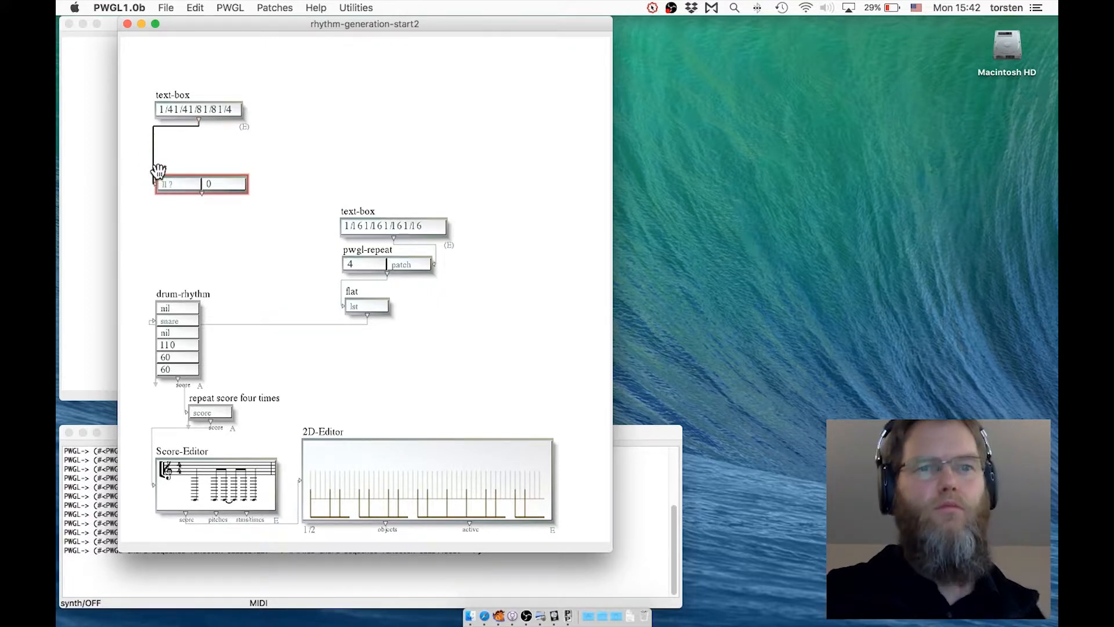
left_click(218, 183)
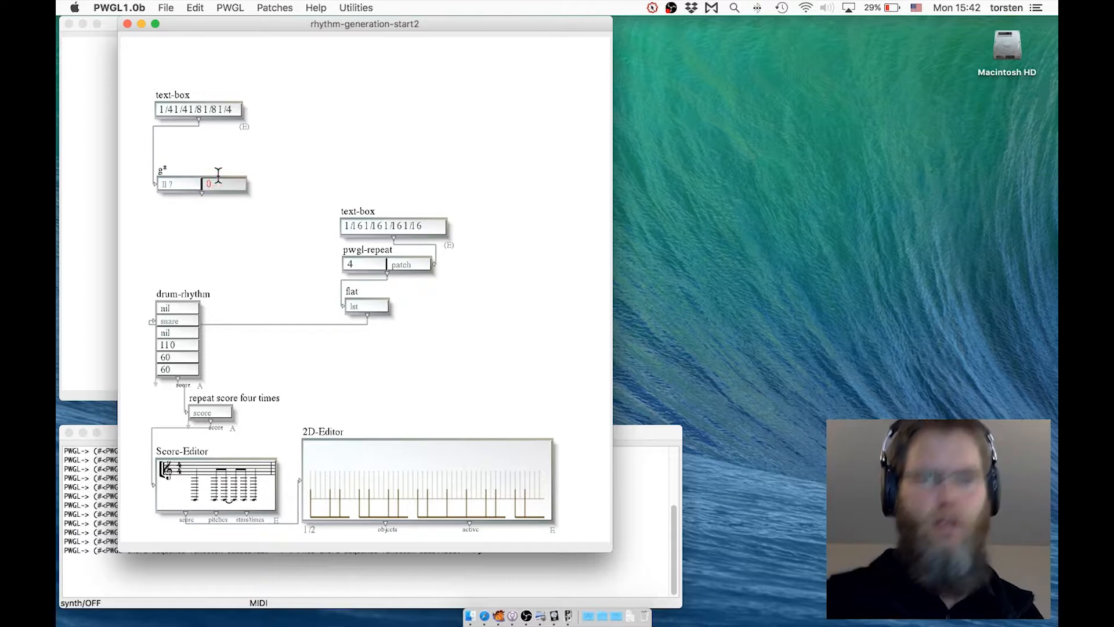
type("25")
key("Return")
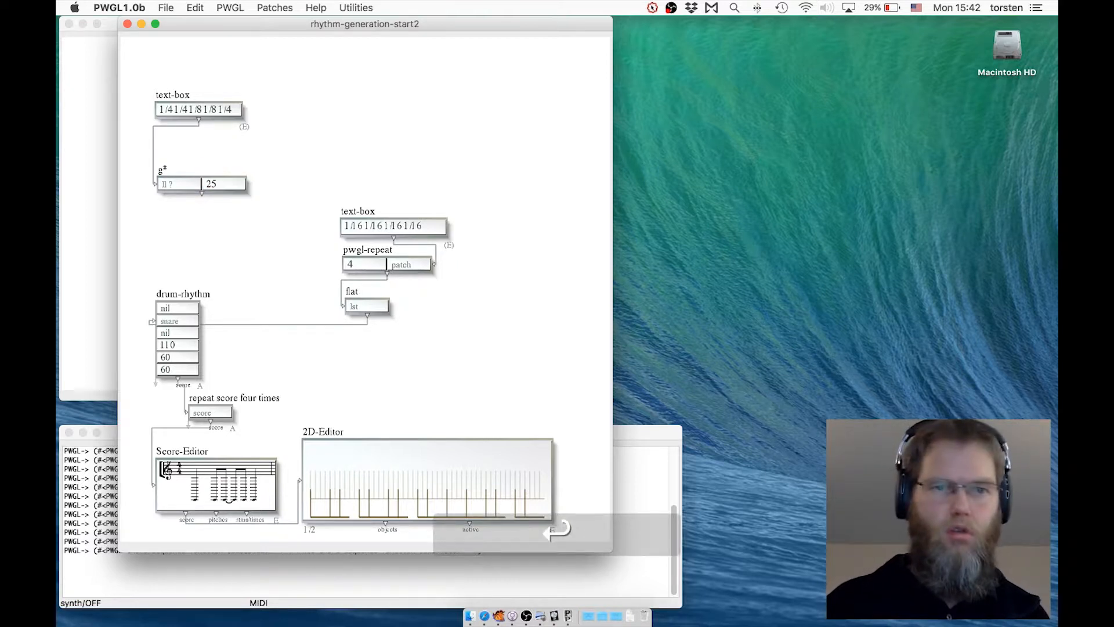
- Set the second input of g* to 2 and evaluate the box to inspect the multiplied durations
left_click(224, 183)
key("BackSpace")
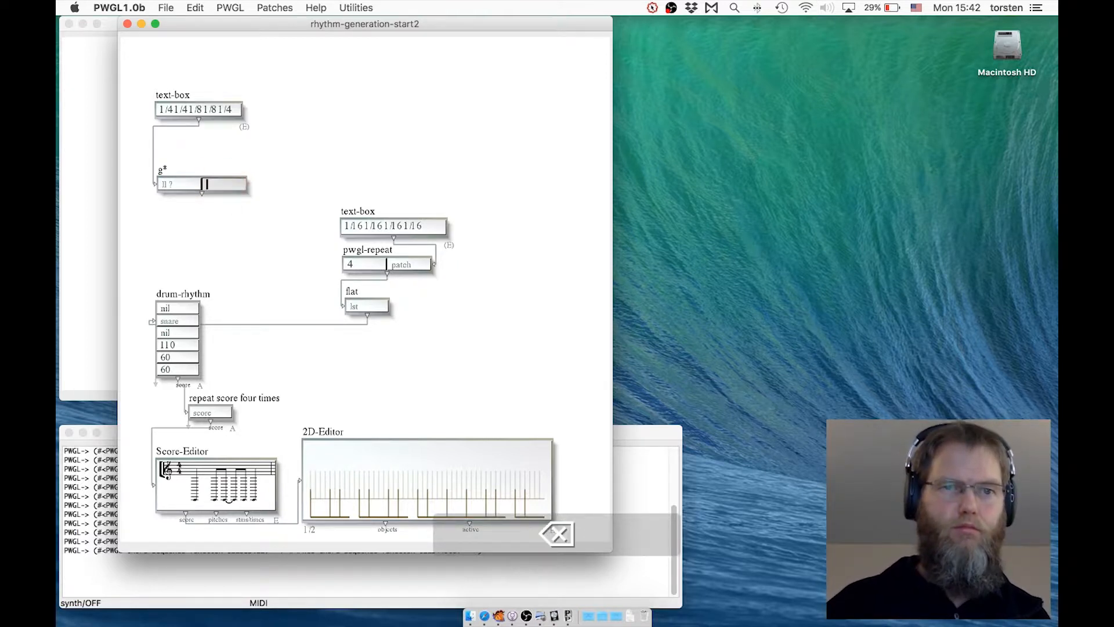
type("2")
key("Return")
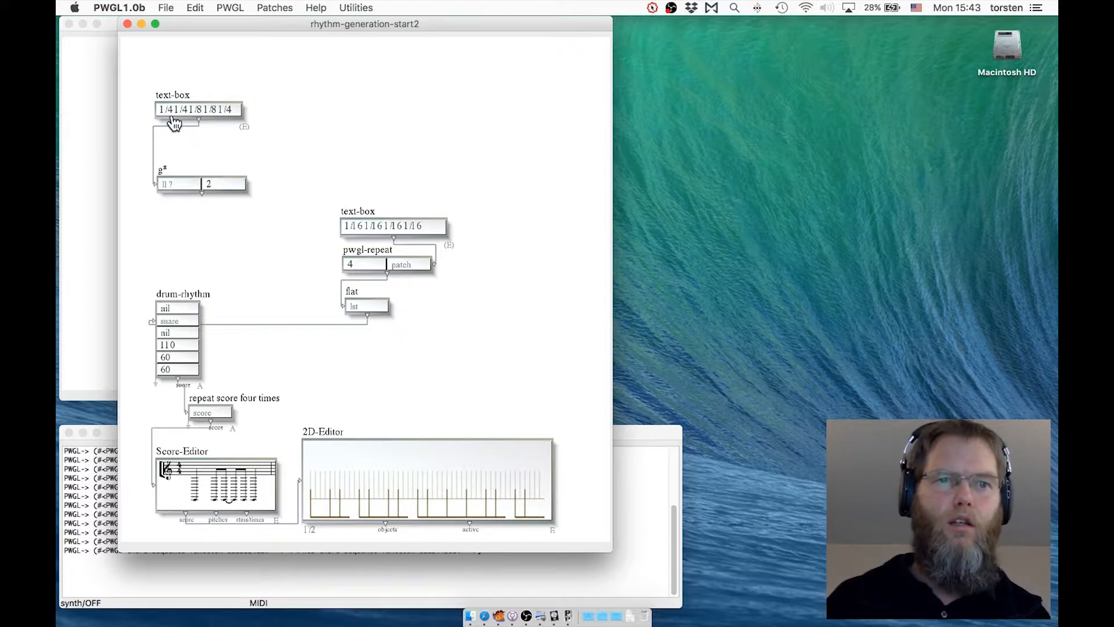
left_click(162, 171)
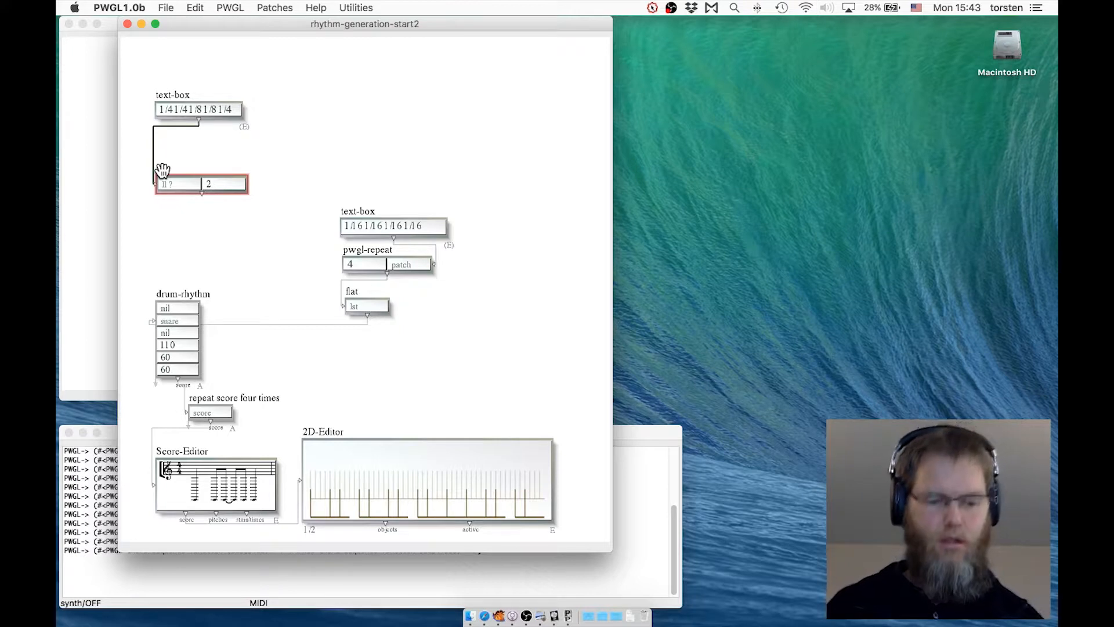
key("v")
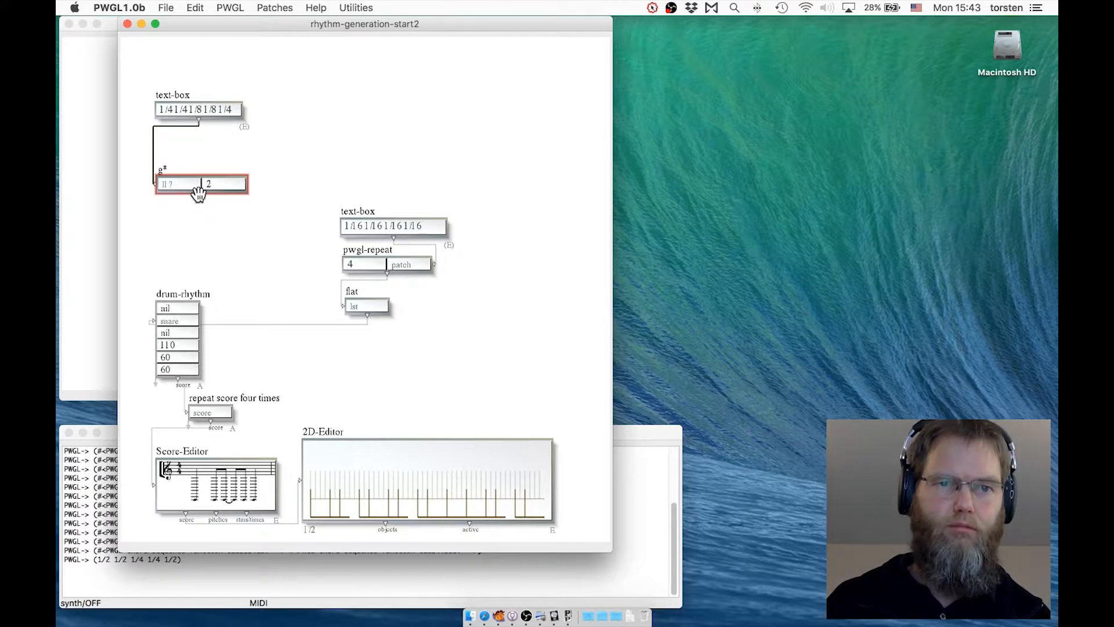
- Connect g*'s output to the bass-drum input of drum-rhythm, and evaluate the 2D-Editor and play the result
left_click_drag(198, 193, 179, 309)
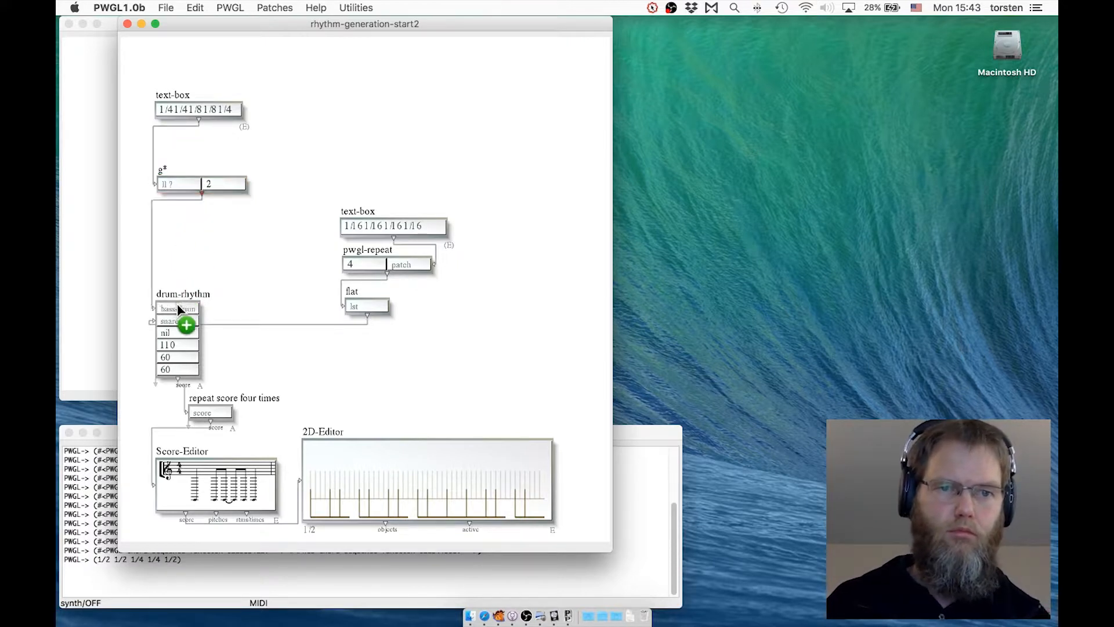
left_click(355, 471)
key("v")
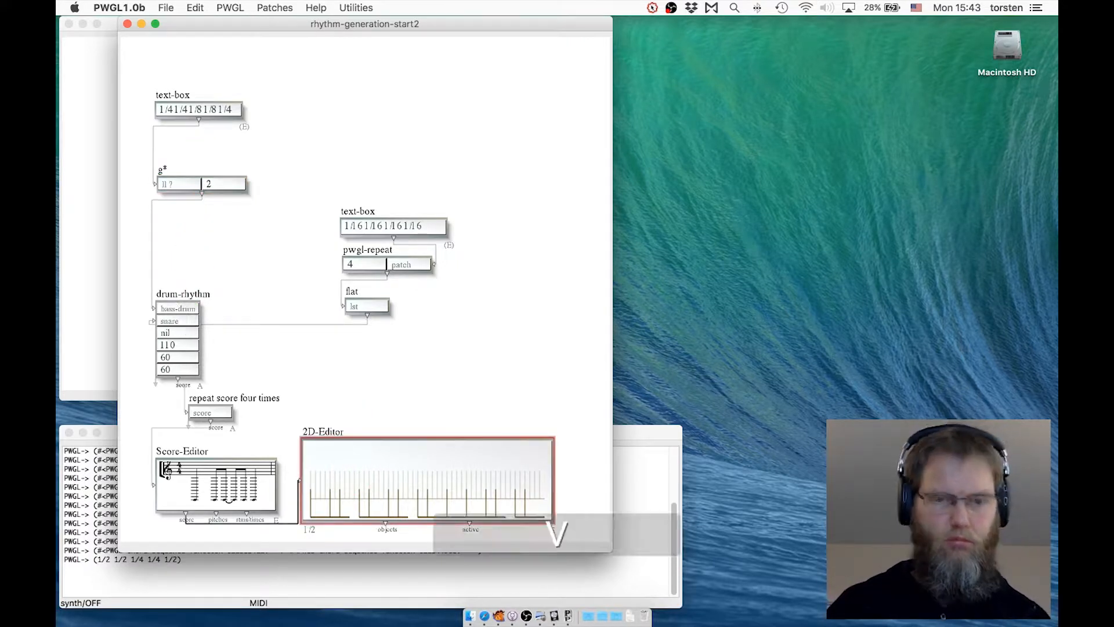
key("space")
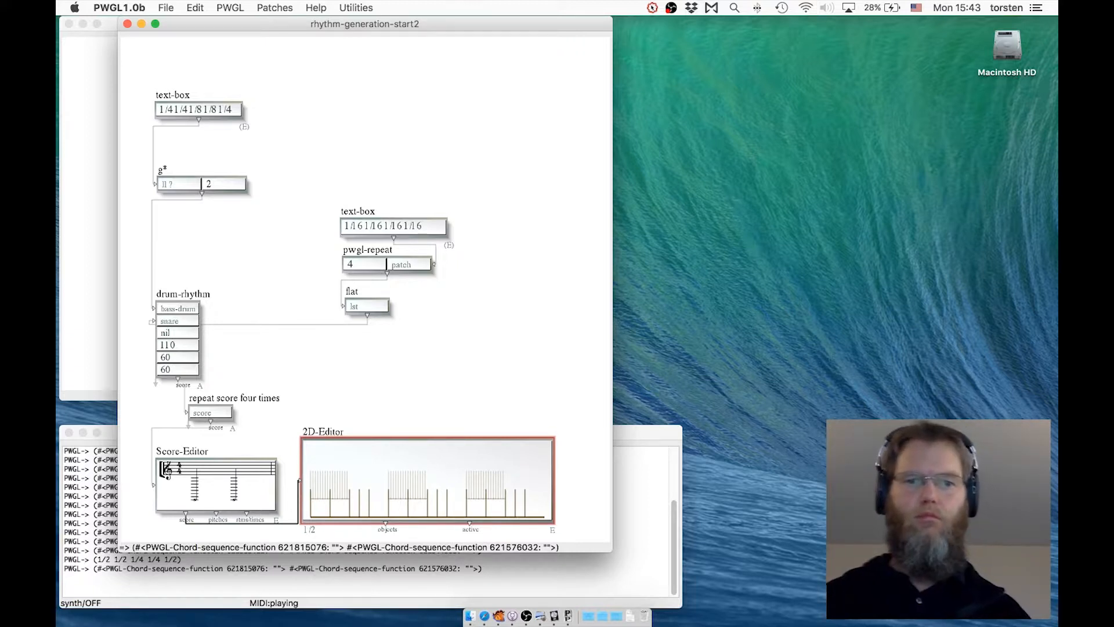
- Stop the playback and set the second input of g* to 1/2
key("space")
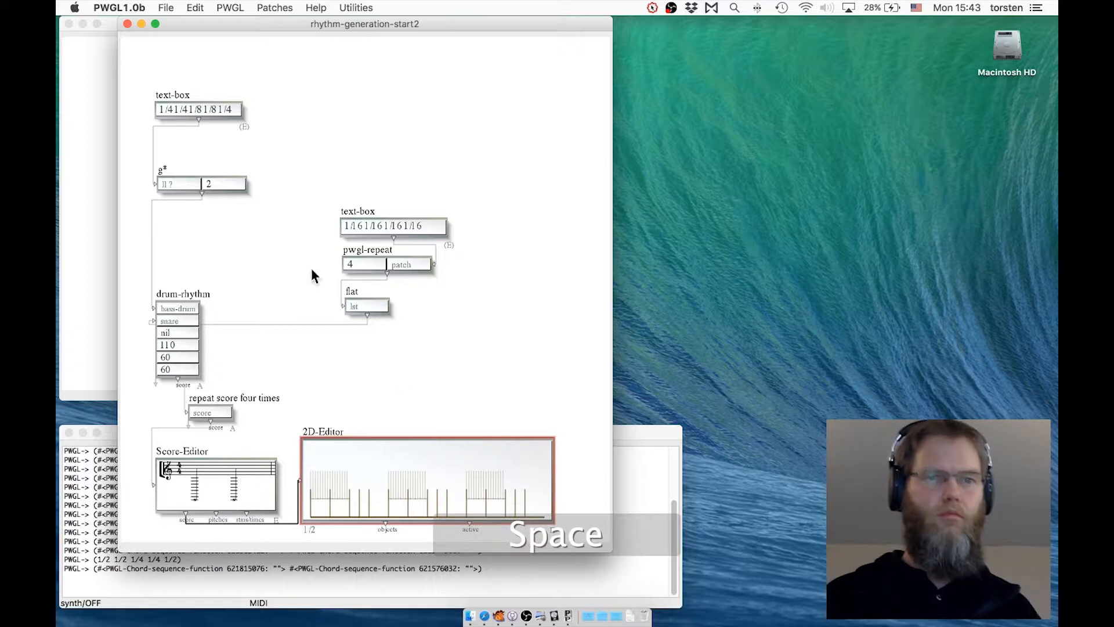
left_click(231, 183)
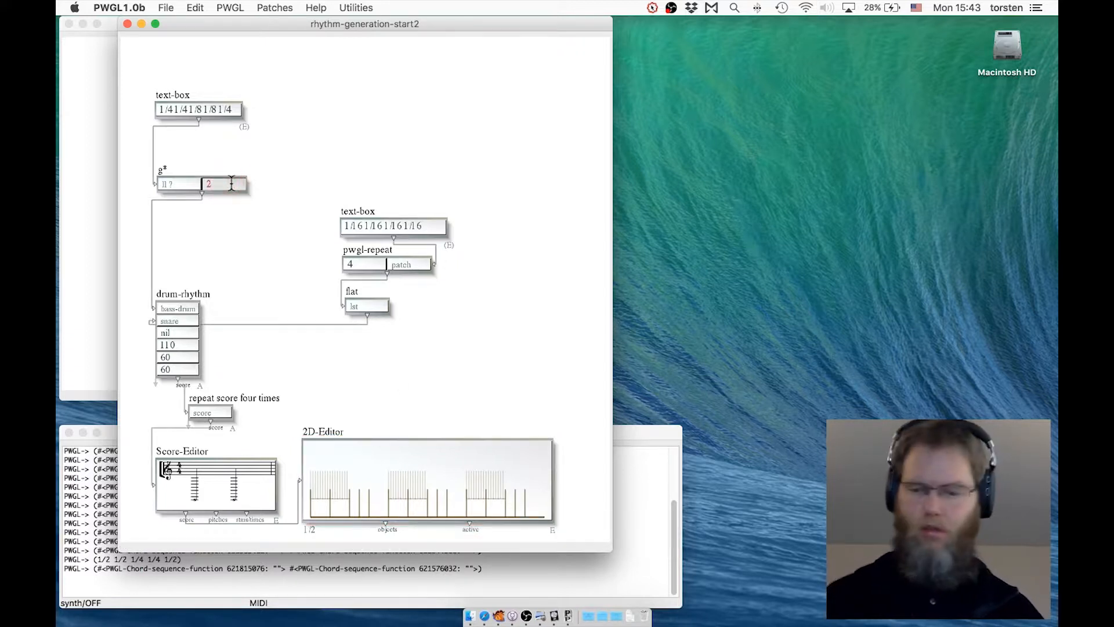
key("BackSpace")
type("1/2")
key("Return")
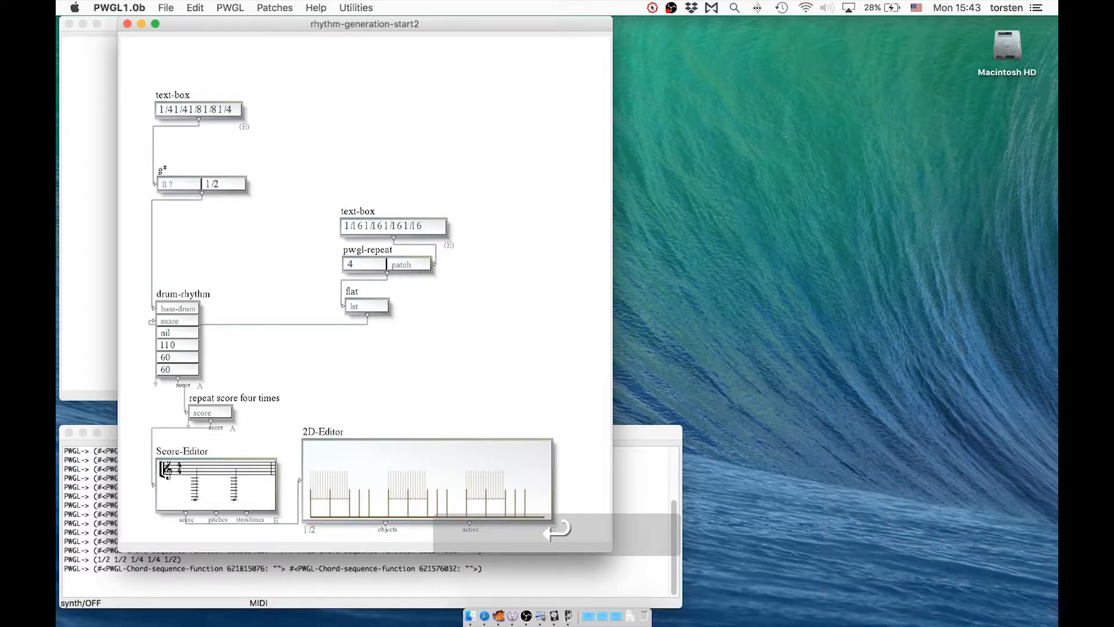
- Set the pwgl-repeat count to 2, and evaluate the 2D-Editor and play the result
left_click(339, 435)
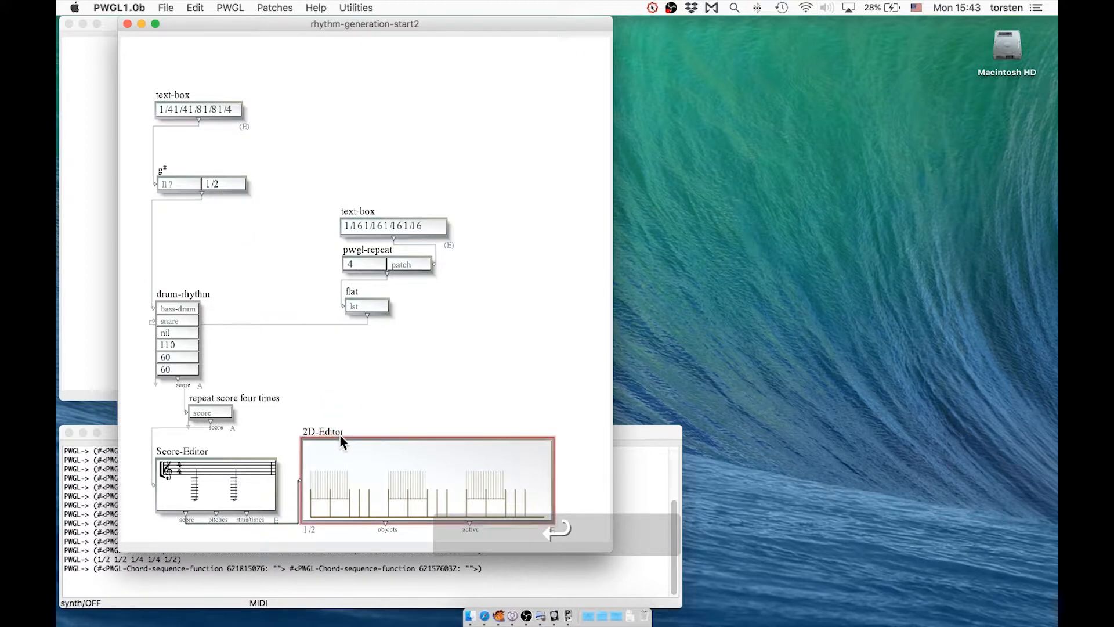
double_click(368, 264)
type("2")
key("Return")
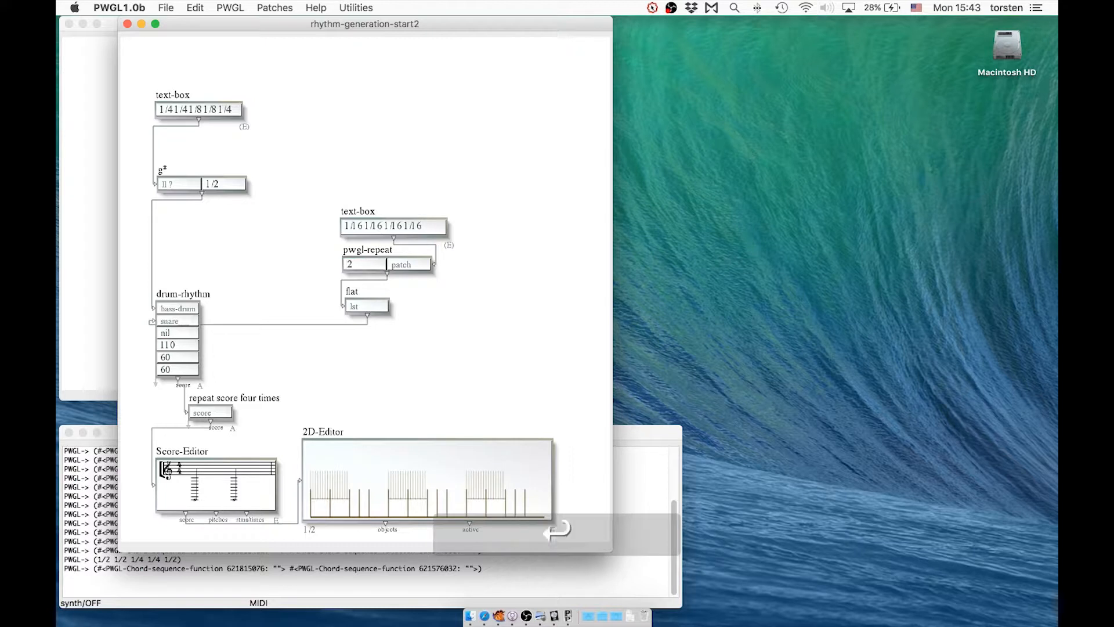
left_click(345, 492)
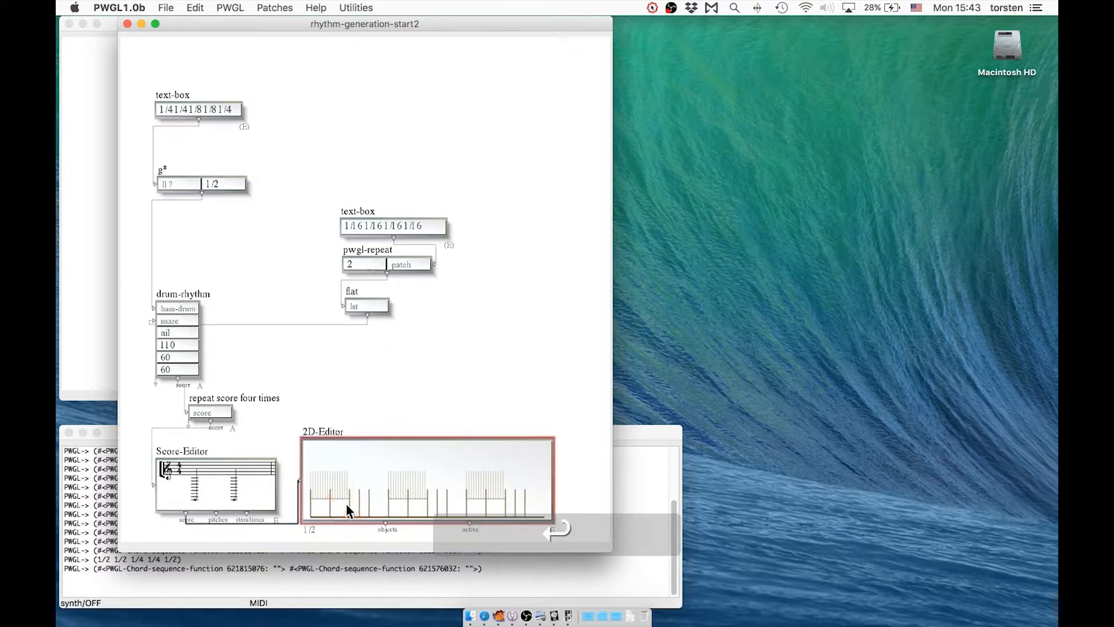
key("v")
key("space")
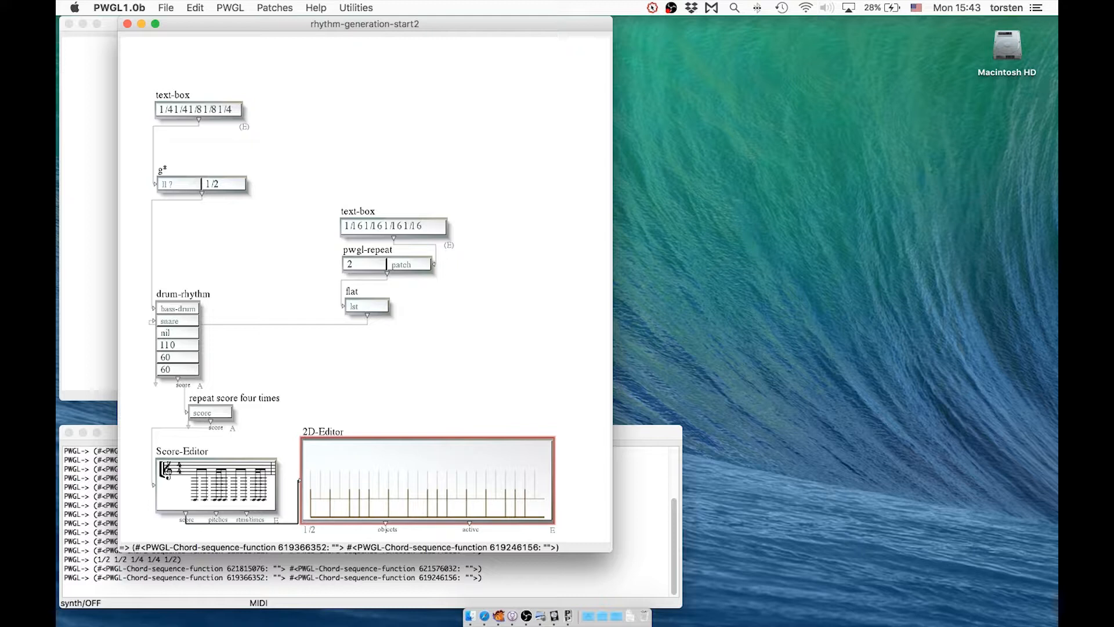
- Set the second input of g* to 3/2 to lengthen the bass-drum durations
left_click(228, 183)
key("BackSpace")
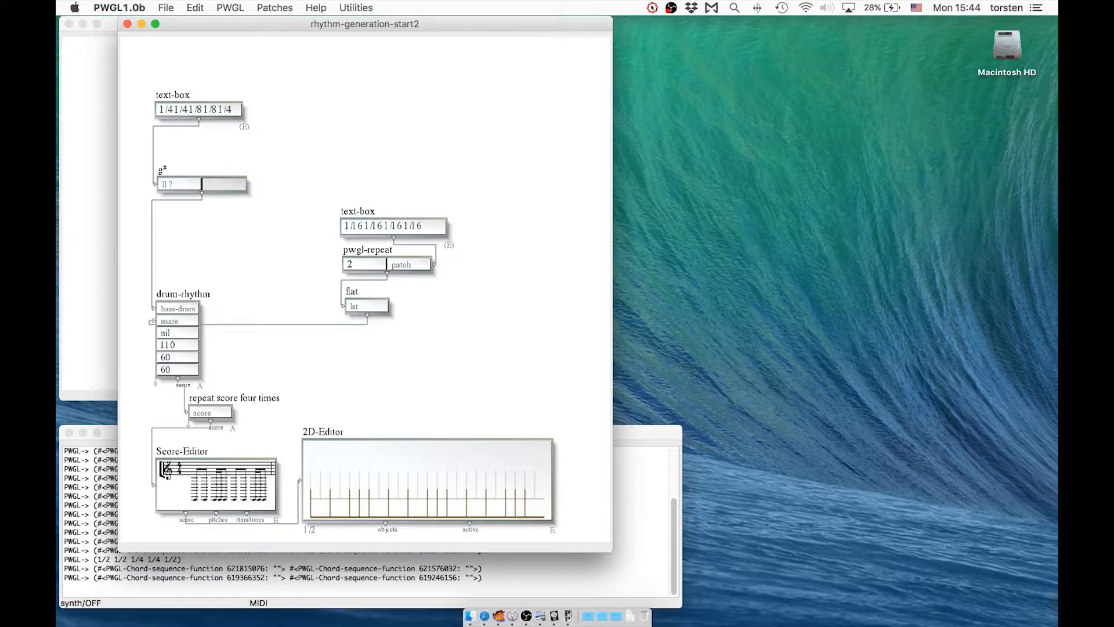
type("3/2")
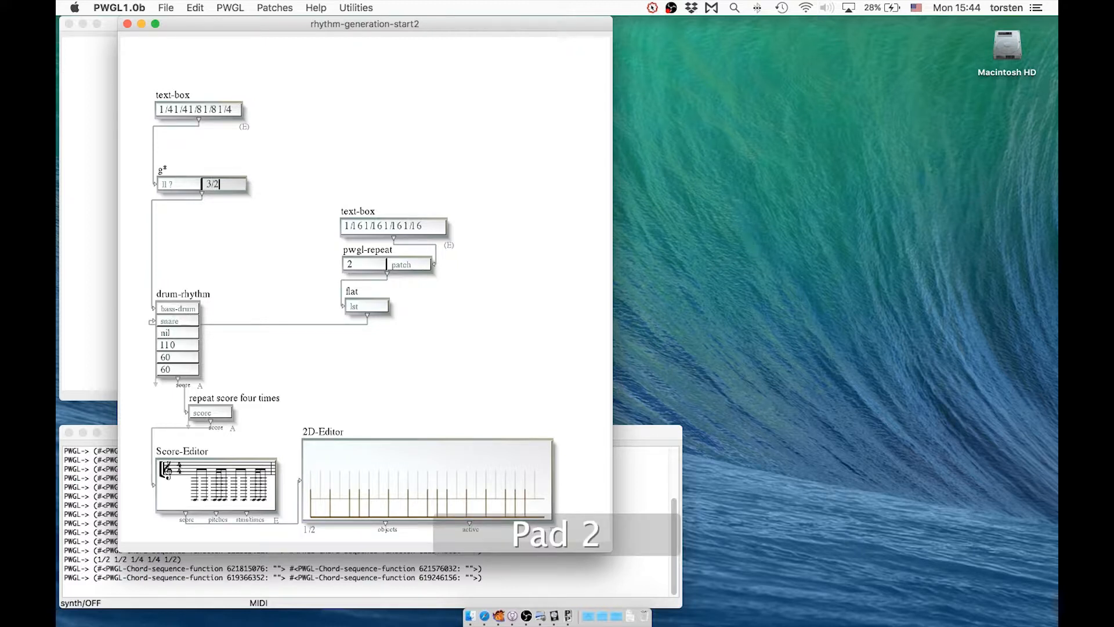
key("Return")
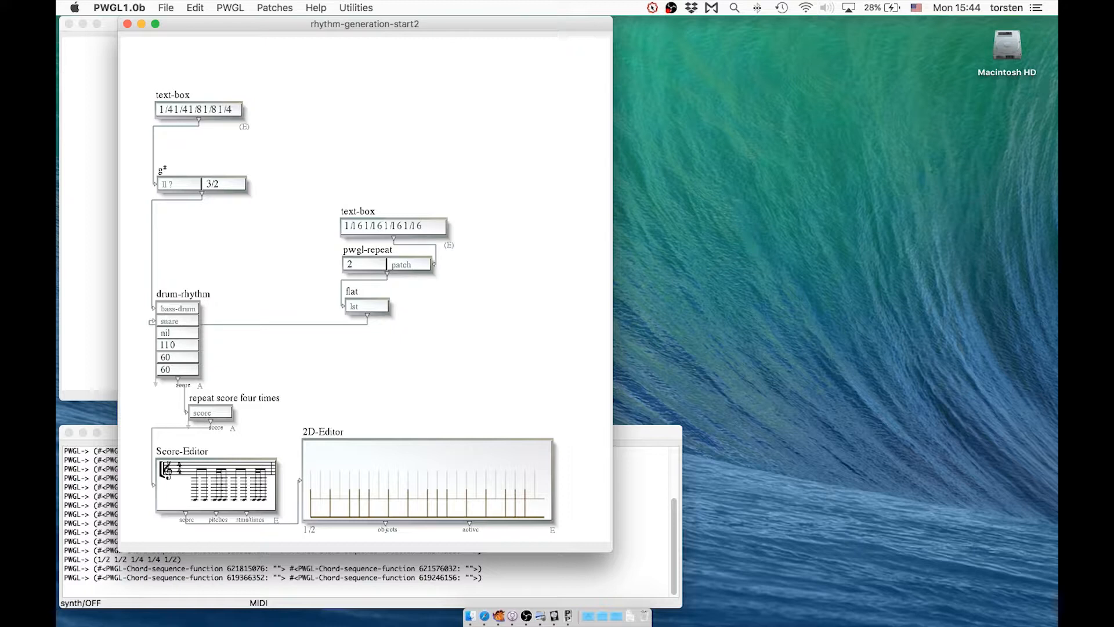
key("v")
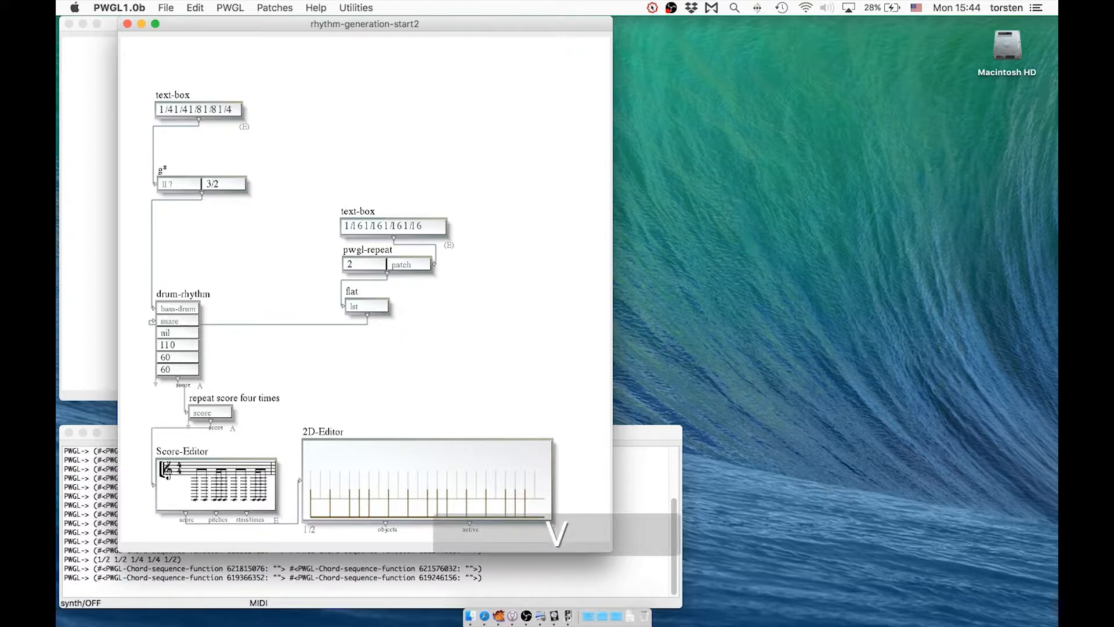
double_click(364, 376)
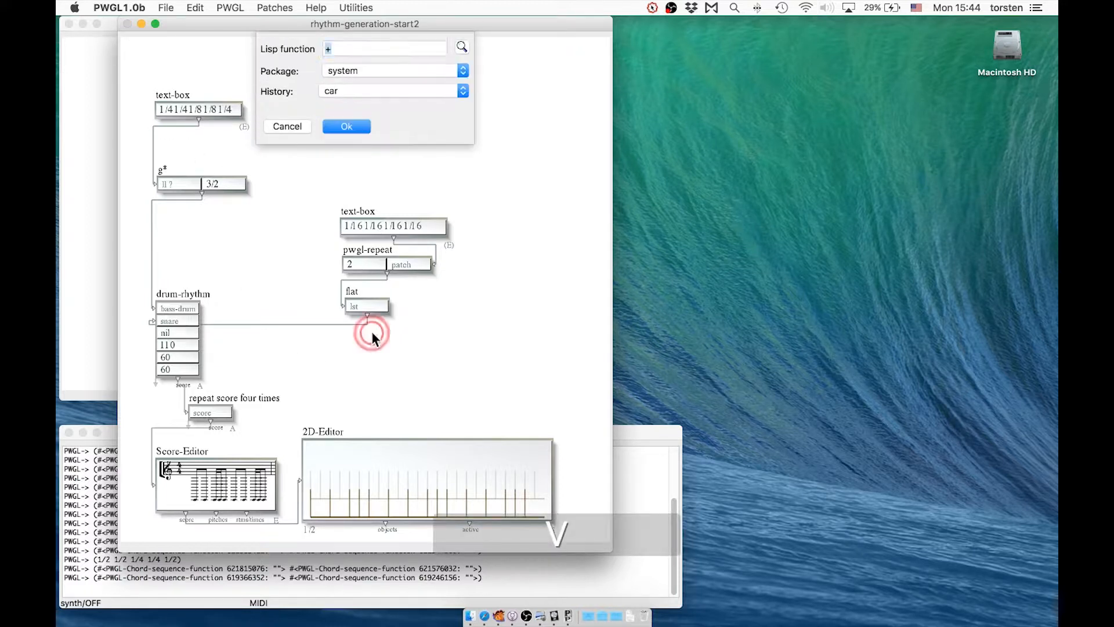
key("Escape")
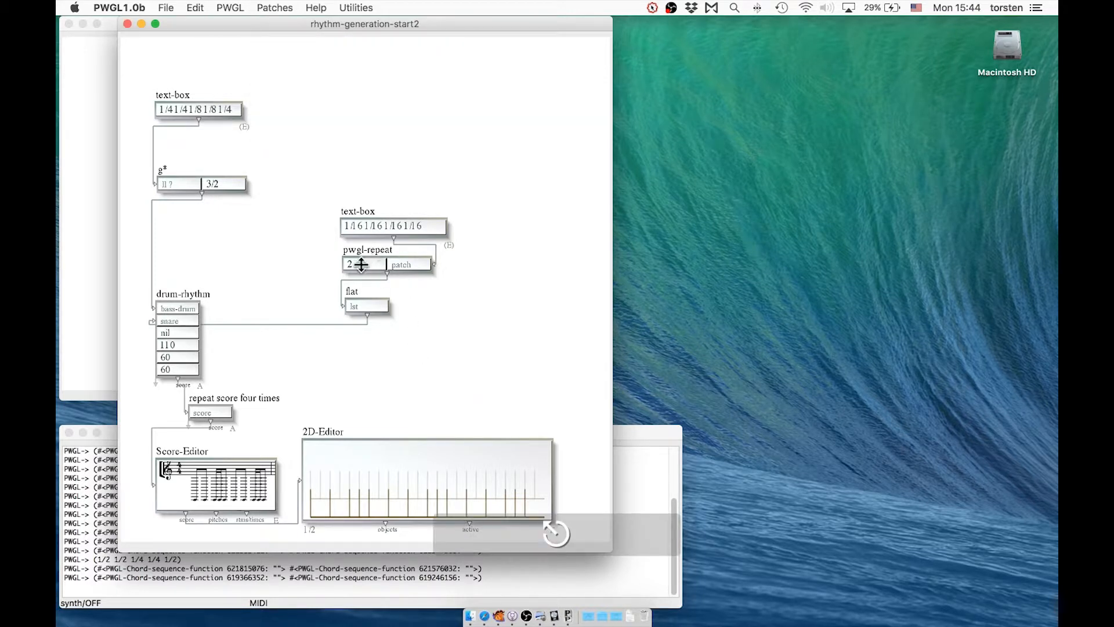
- Set the pwgl-repeat count to 6, and evaluate the 2D-Editor and play the result
left_click(362, 264)
type("6")
key("Return")
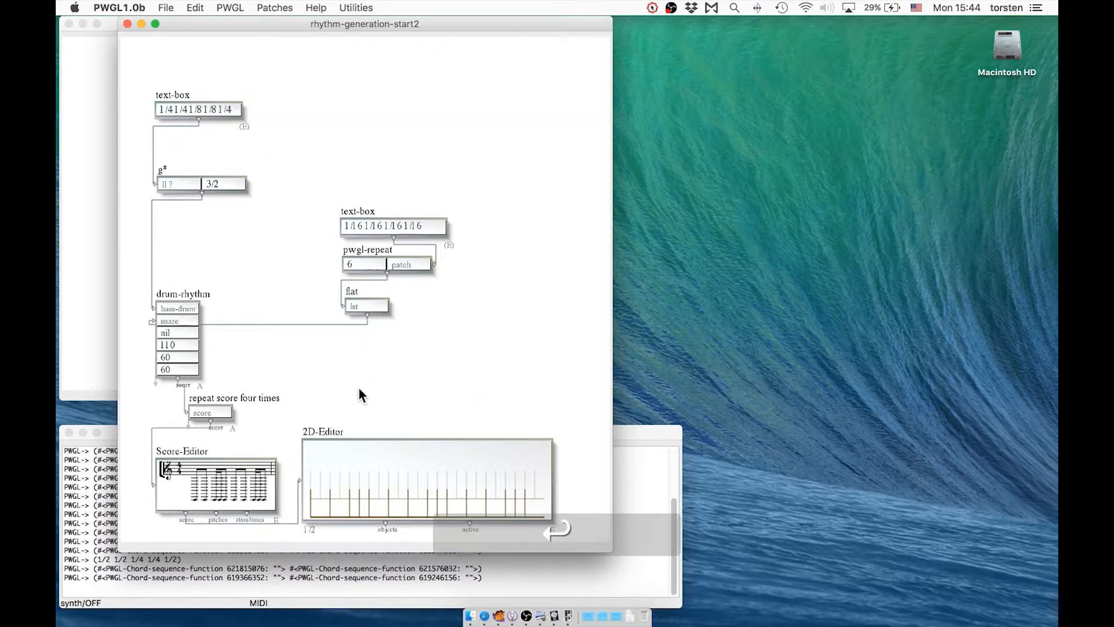
left_click(361, 449)
key("v")
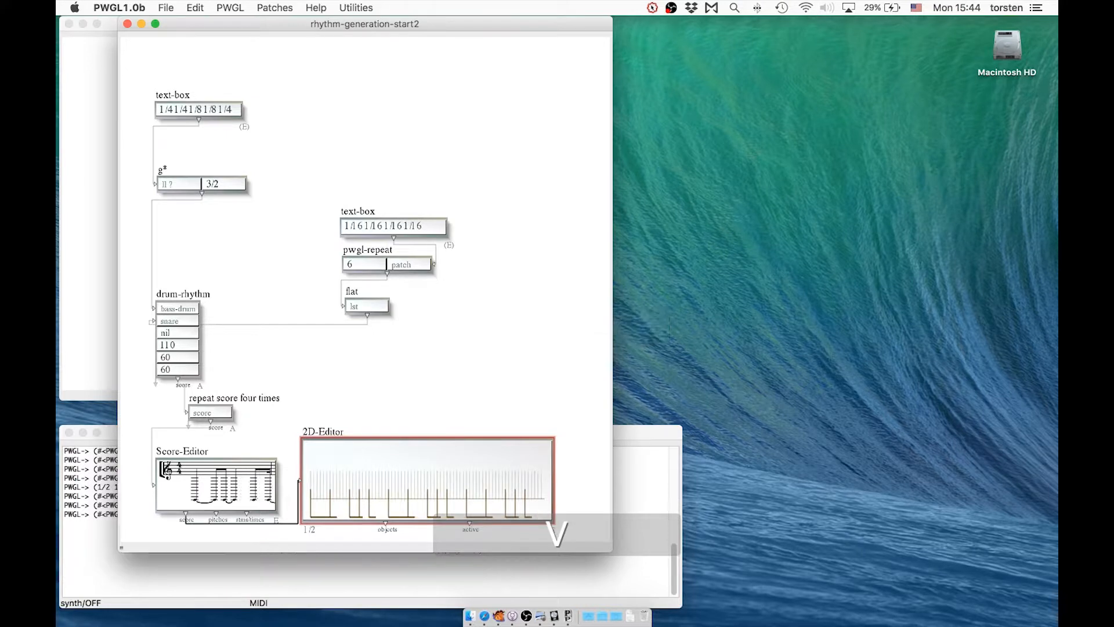
key("space")
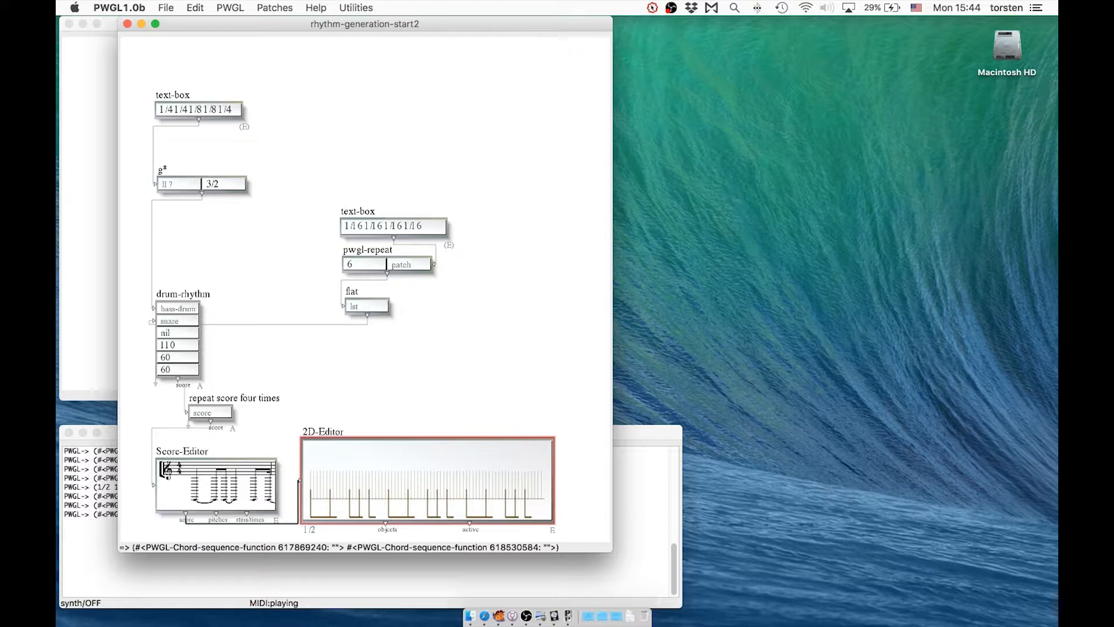
key("space")
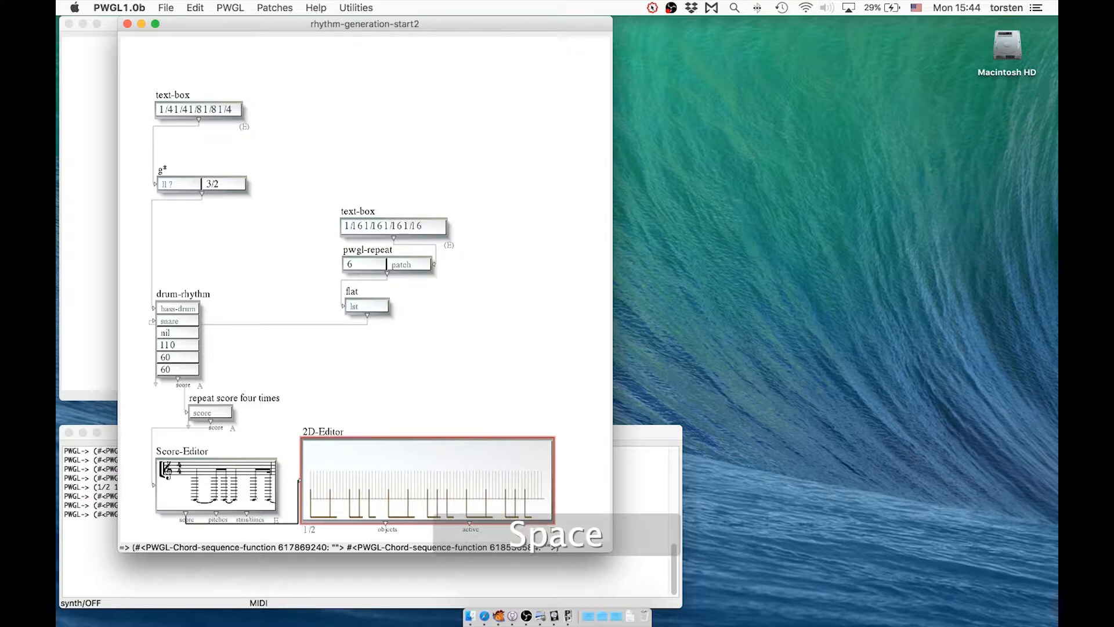
- Set the second input of g* to 2/3 to scale the bass-drum durations
left_click(228, 182)
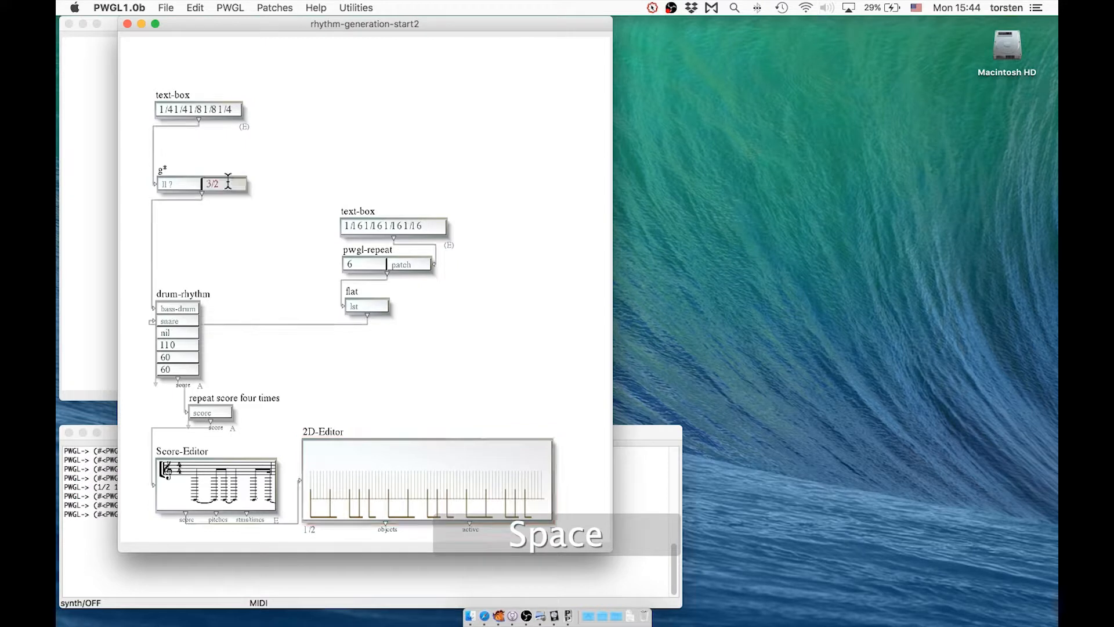
key("BackSpace")
type("2/")
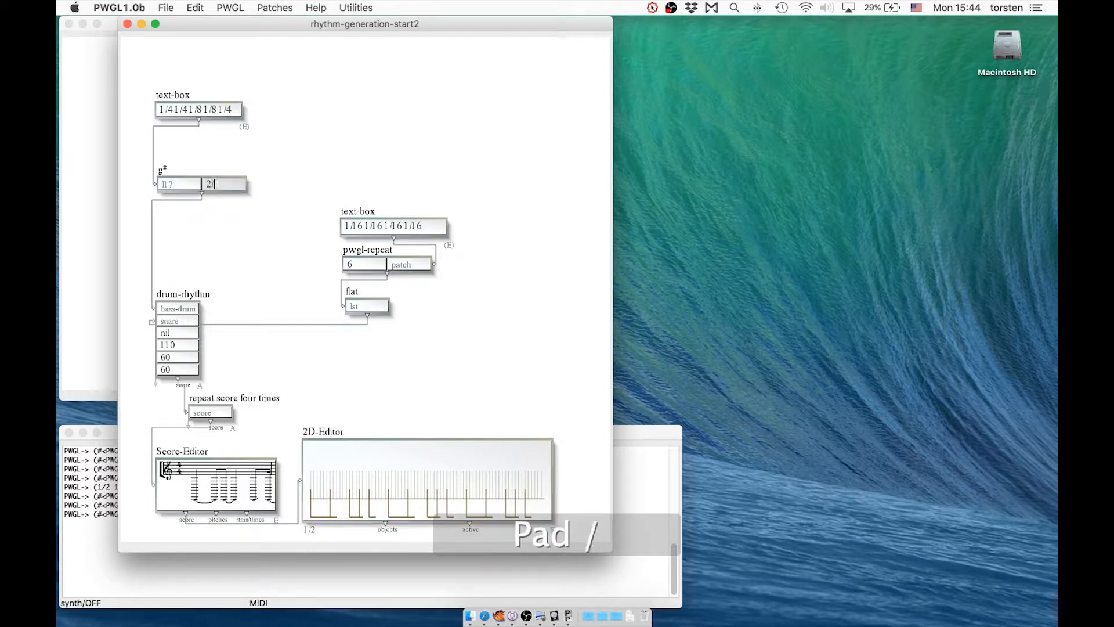
type("3")
key("Return")
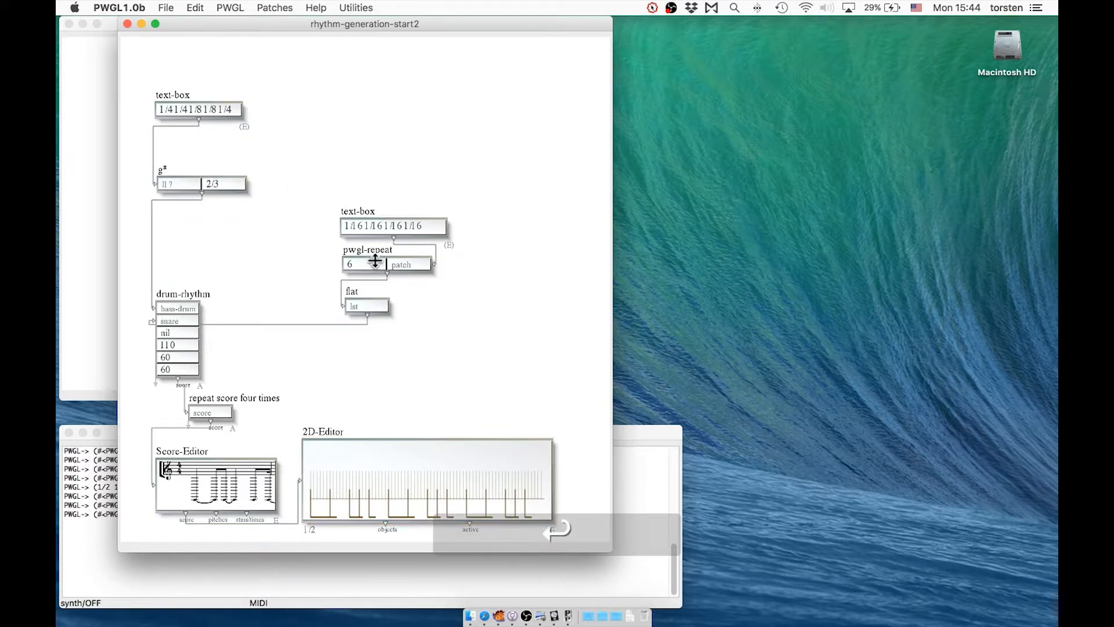
- Set the pwgl-repeat count to 3, and evaluate the 2D-Editor and play the result
left_click(365, 264)
key("BackSpace")
type("3")
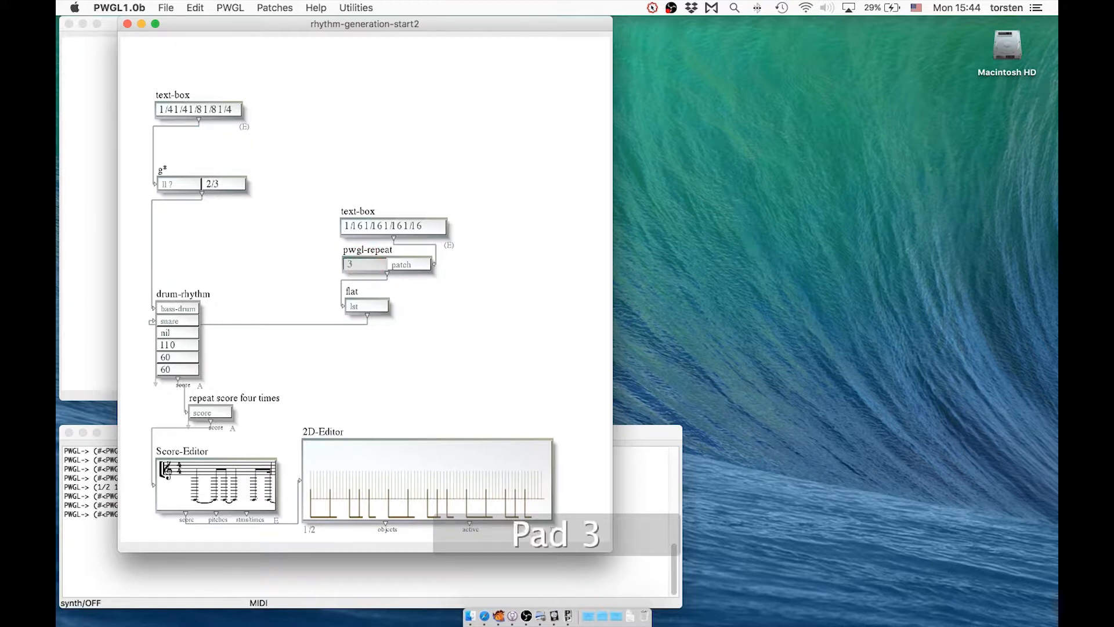
key("Return")
left_click(348, 435)
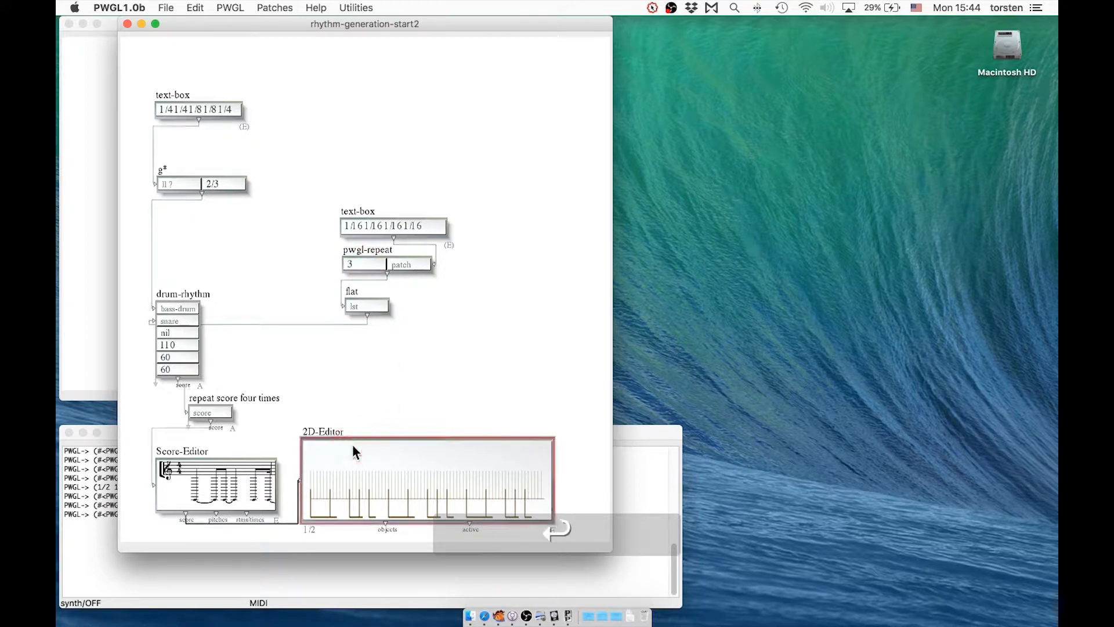
key("v")
key("space")
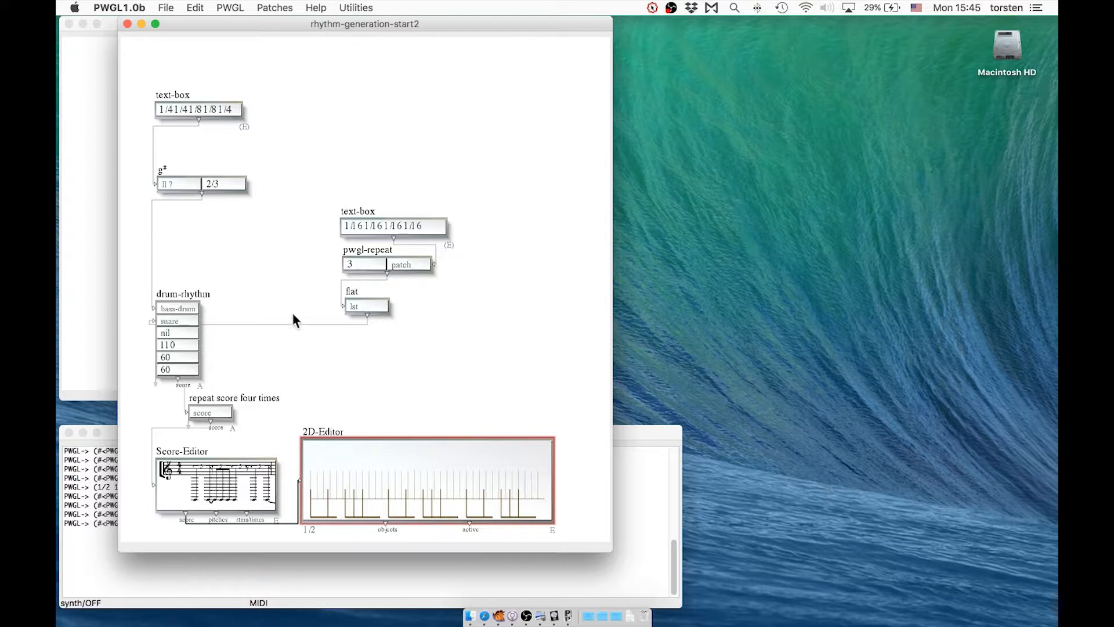
- Set the second input of g* to 4/5, and evaluate the 2D-Editor and play the result
left_click(211, 181)
key("BackSpace")
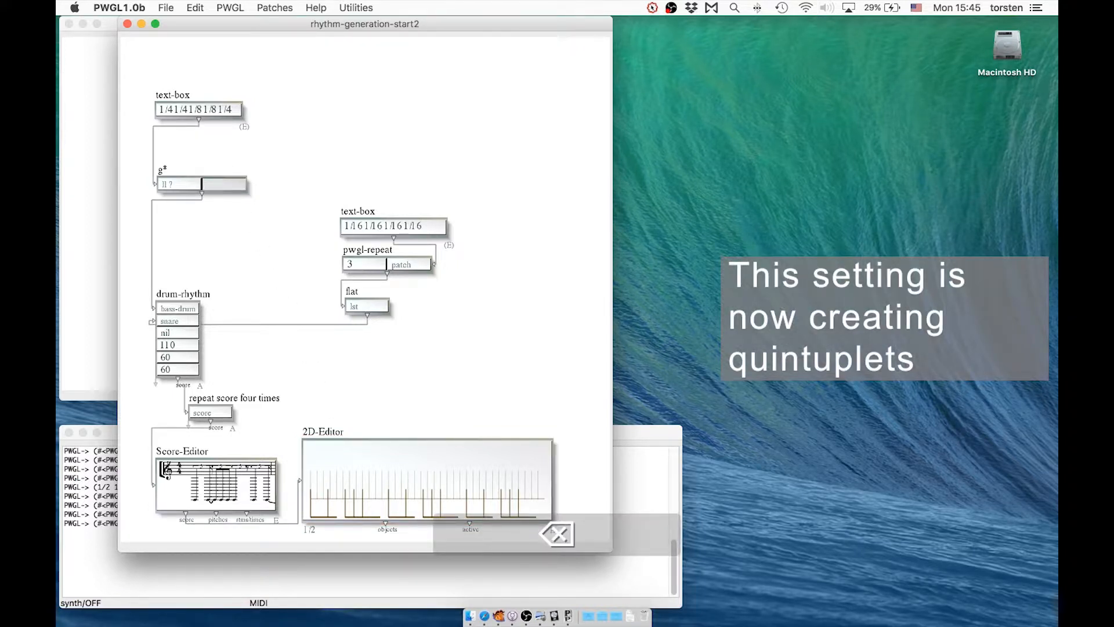
type("4/5")
key("Return")
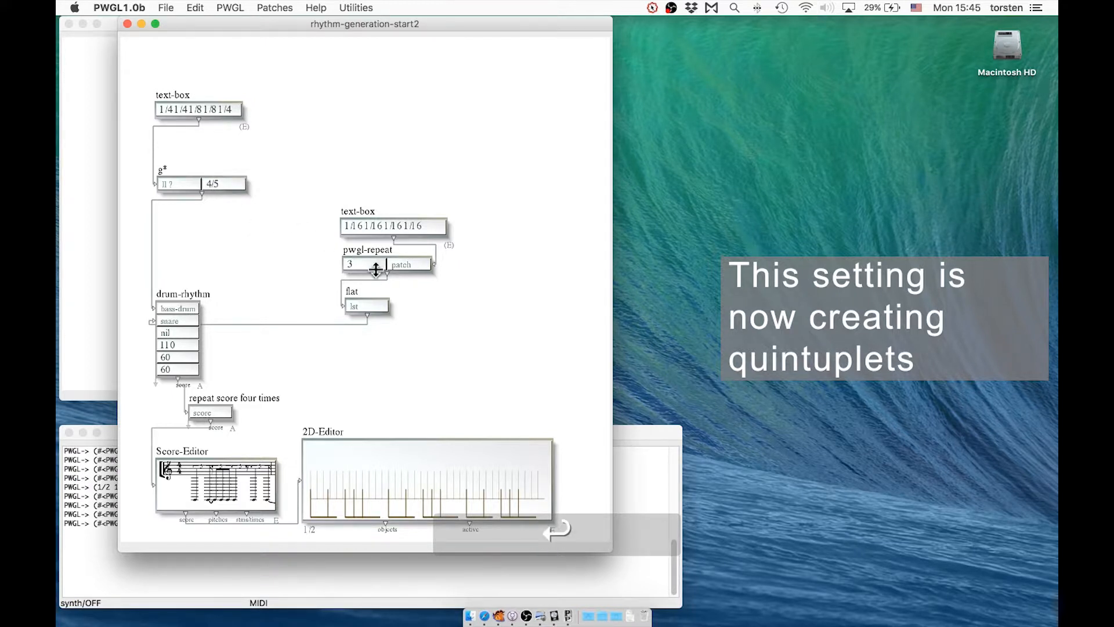
left_click(406, 453)
key("space")
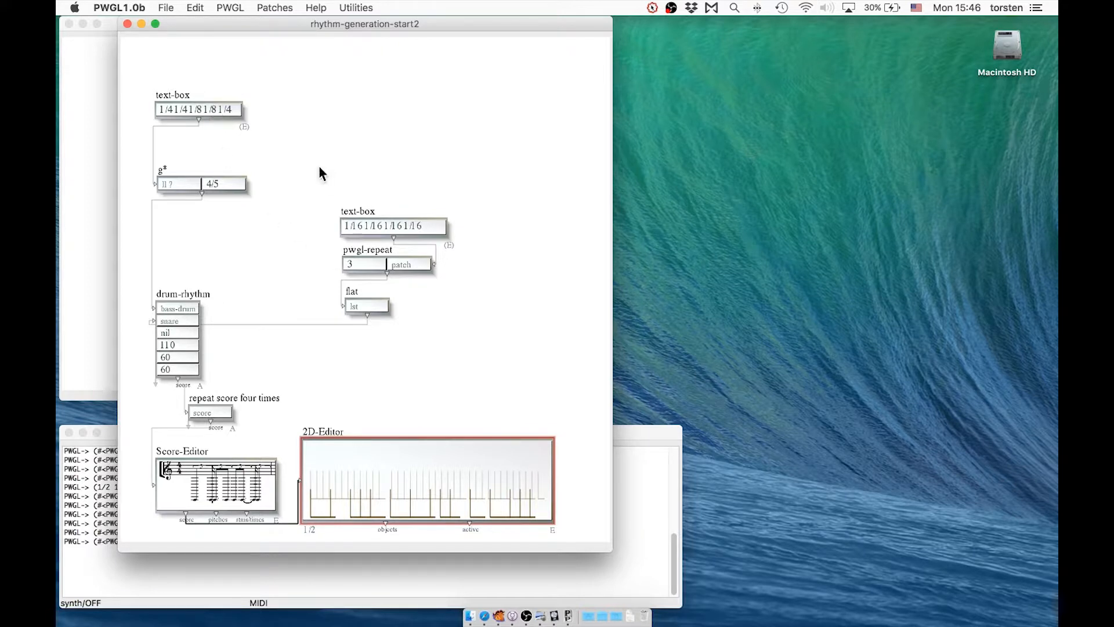
- Move the snare boxes up level with the bass-drum boxes, and place a copy of the bass-drum text-box and g* pair beside them
left_click_drag(319, 167, 347, 188)
left_click(194, 65)
left_click_drag(194, 65, 200, 196)
key("super+c")
left_click(191, 156)
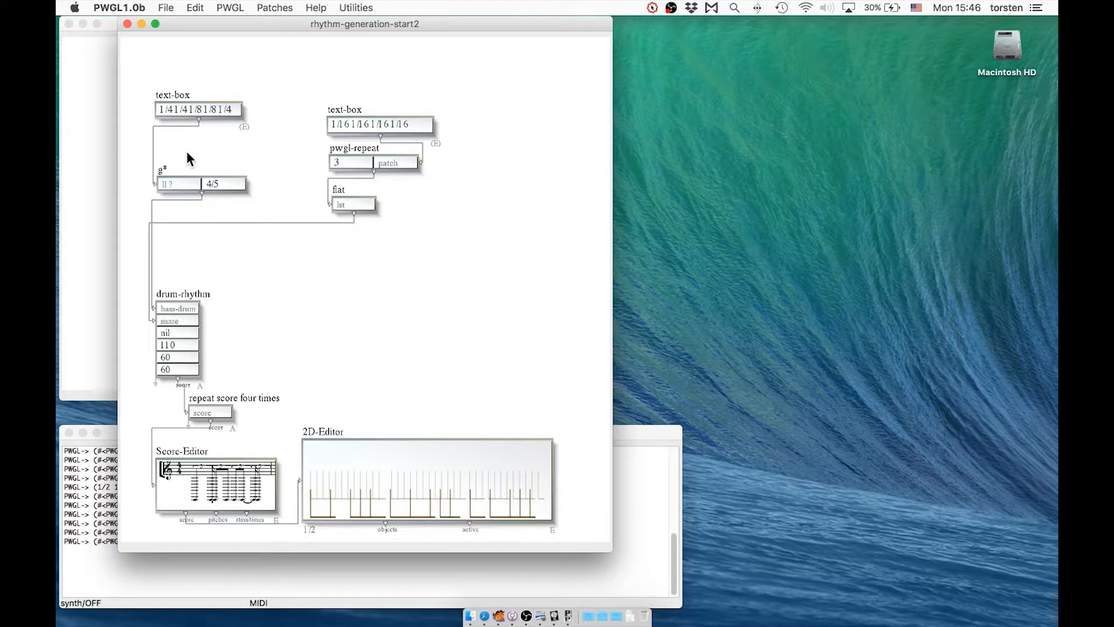
key("super+v")
left_click_drag(172, 93, 497, 111)
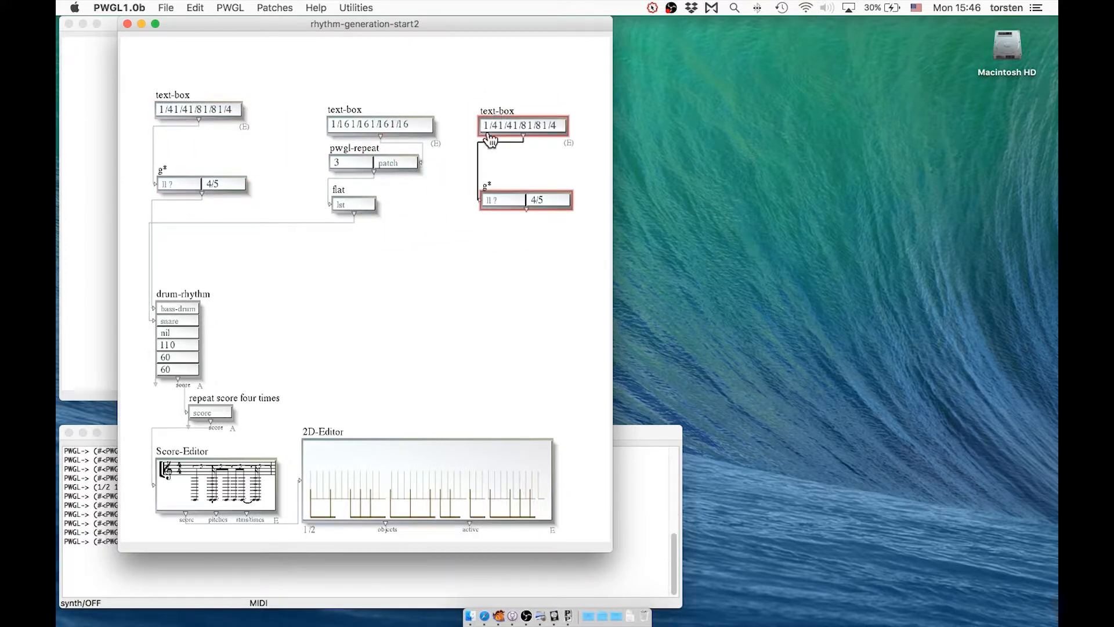
- Change the durations in the copied text-box to 1/4 1/4 1/4 1/4
double_click(494, 127)
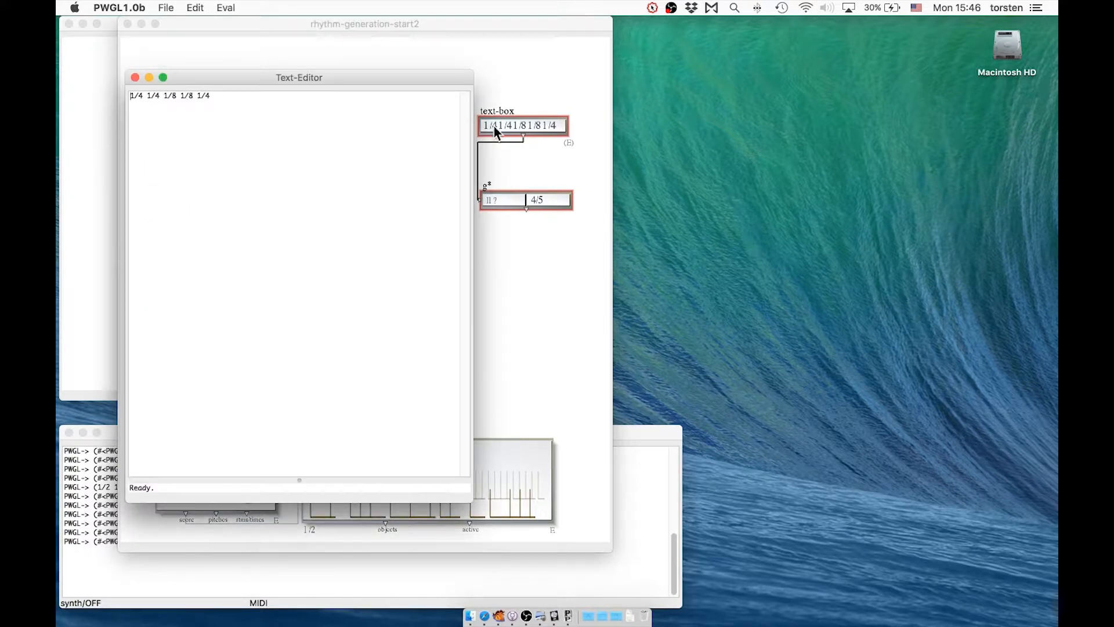
left_click(221, 106)
key("BackSpace")
key("BackSpace")
key("BackSpace")
key("BackSpace")
key("BackSpace")
key("BackSpace")
key("BackSpace")
key("BackSpace")
key("BackSpace")
key("BackSpace")
key("BackSpace")
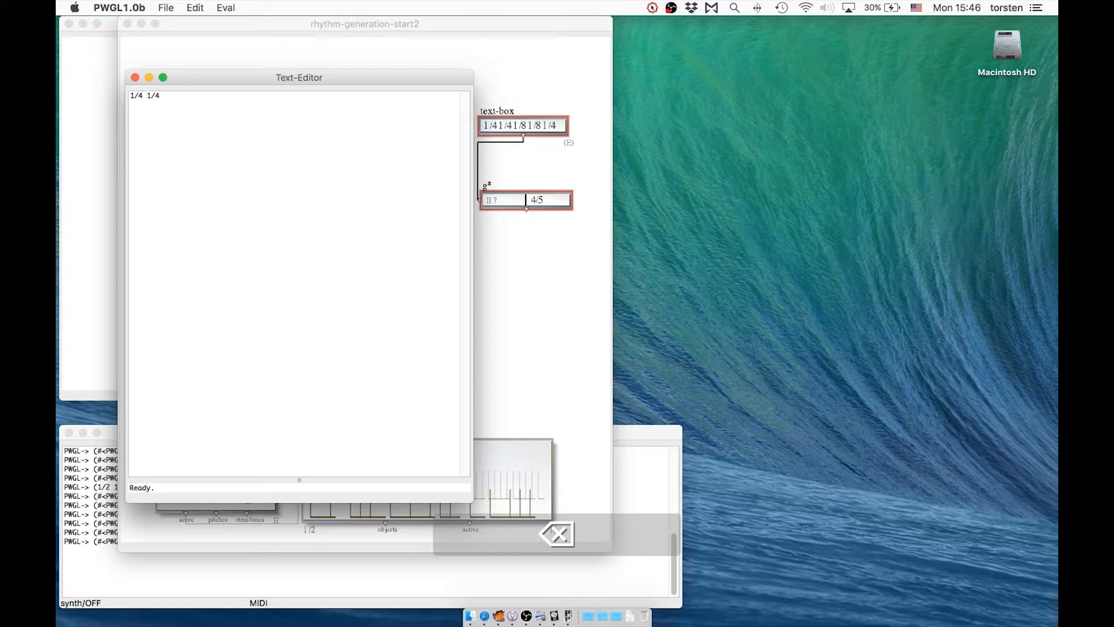
type("1/4 ")
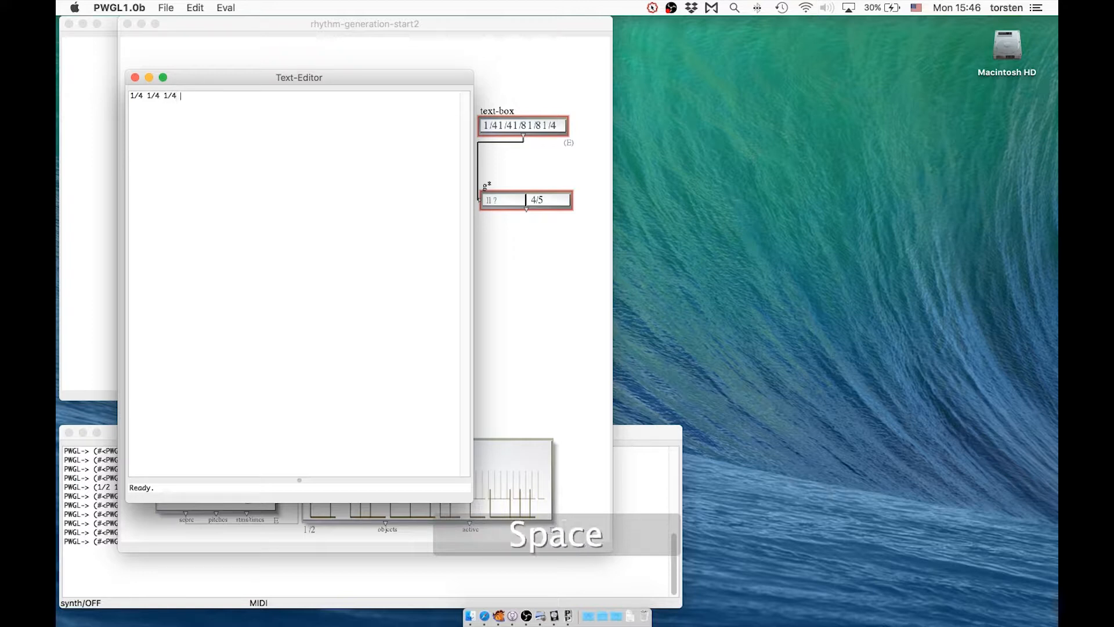
type("1/4")
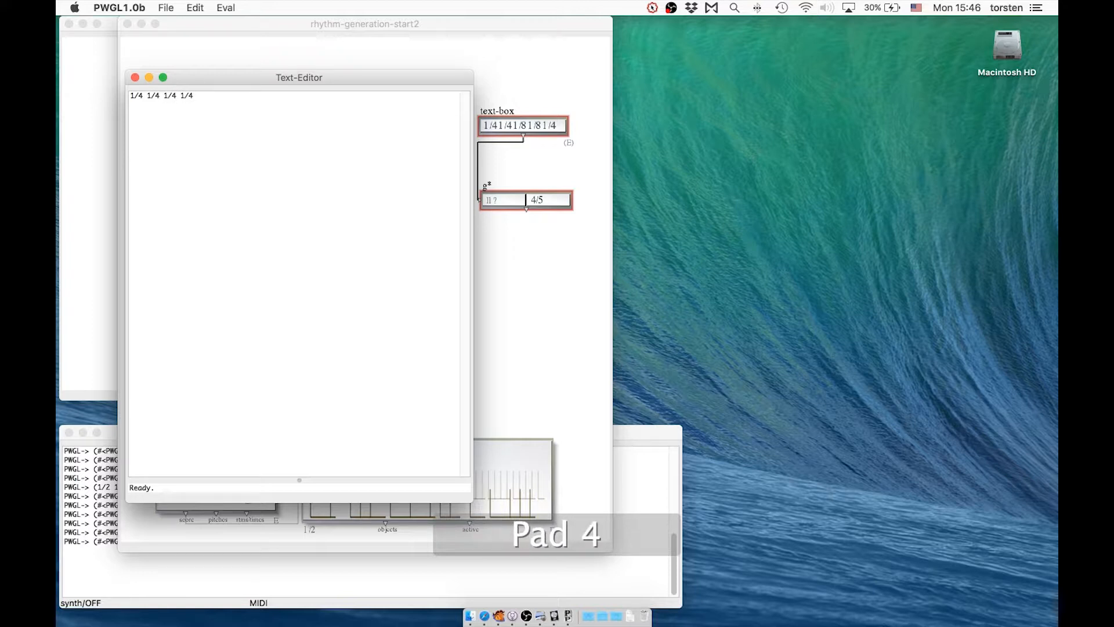
key("super+w")
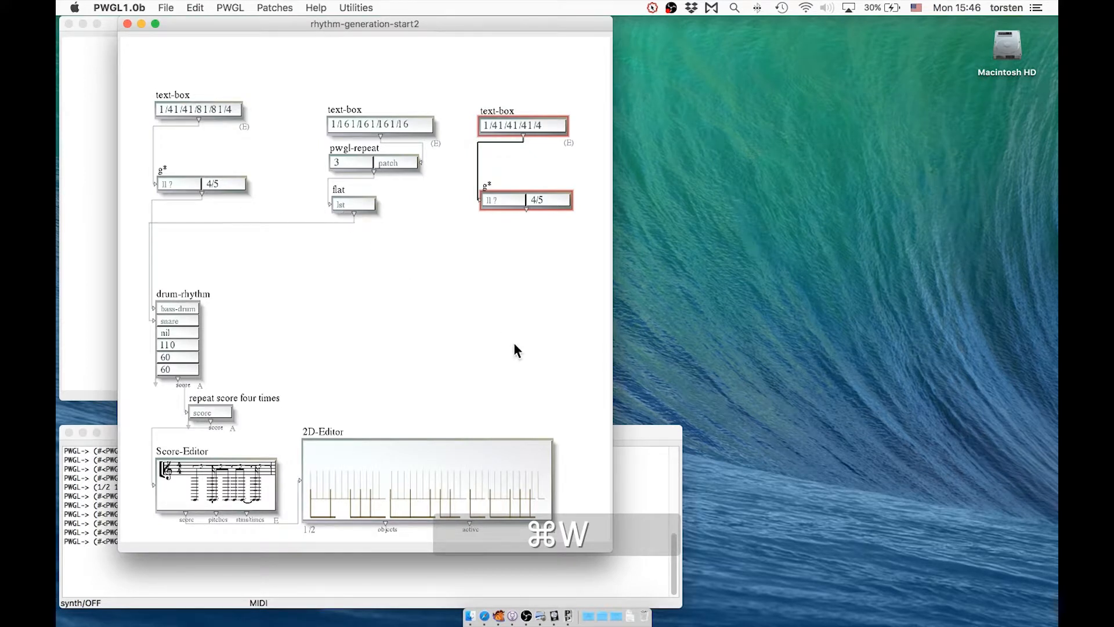
- Set the second input of the copied g* box to 2/3
left_click(543, 249)
left_click(542, 202)
key("BackSpace")
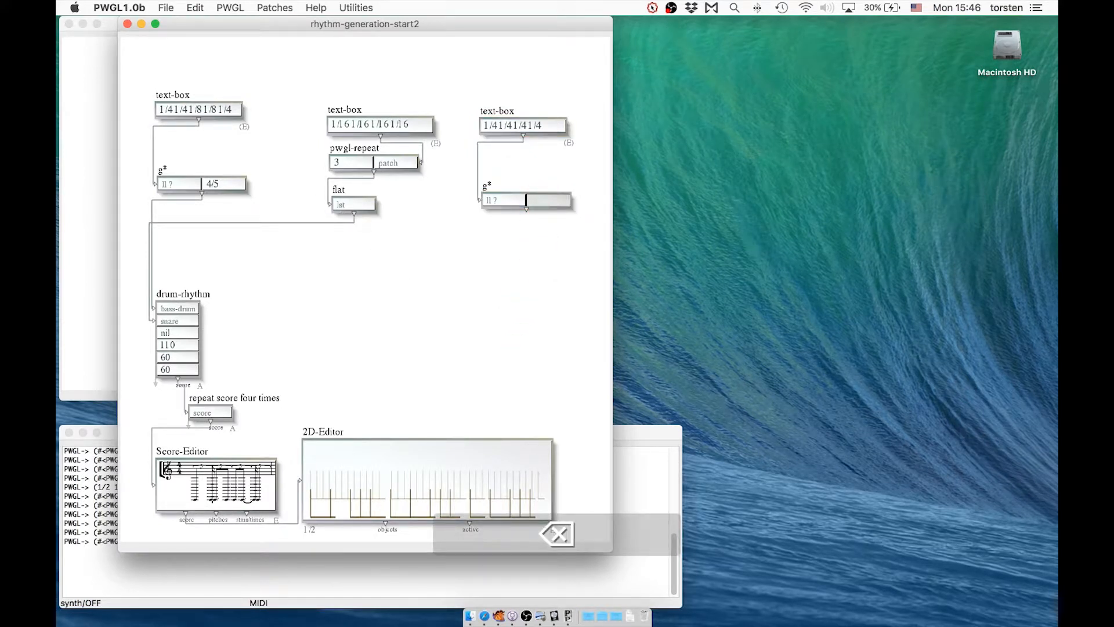
type("2/3")
key("Return")
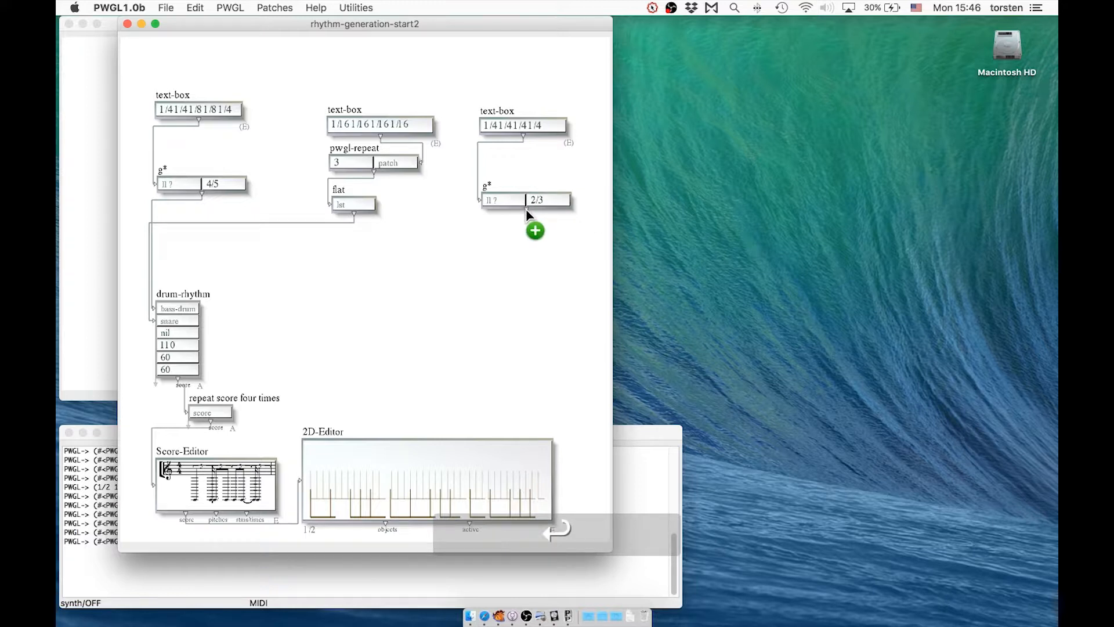
- Connect the copied g* box's output to the third input of drum-rhythm as the hi-hat part, and evaluate the 2D-Editor
left_click_drag(525, 209, 185, 333)
left_click(331, 502)
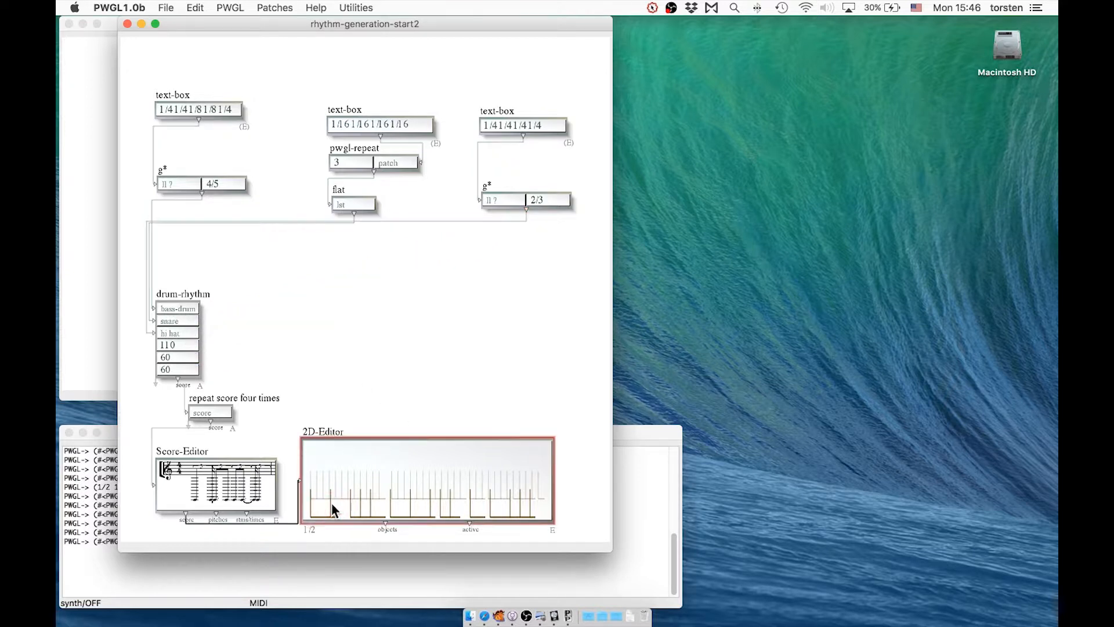
key("v")
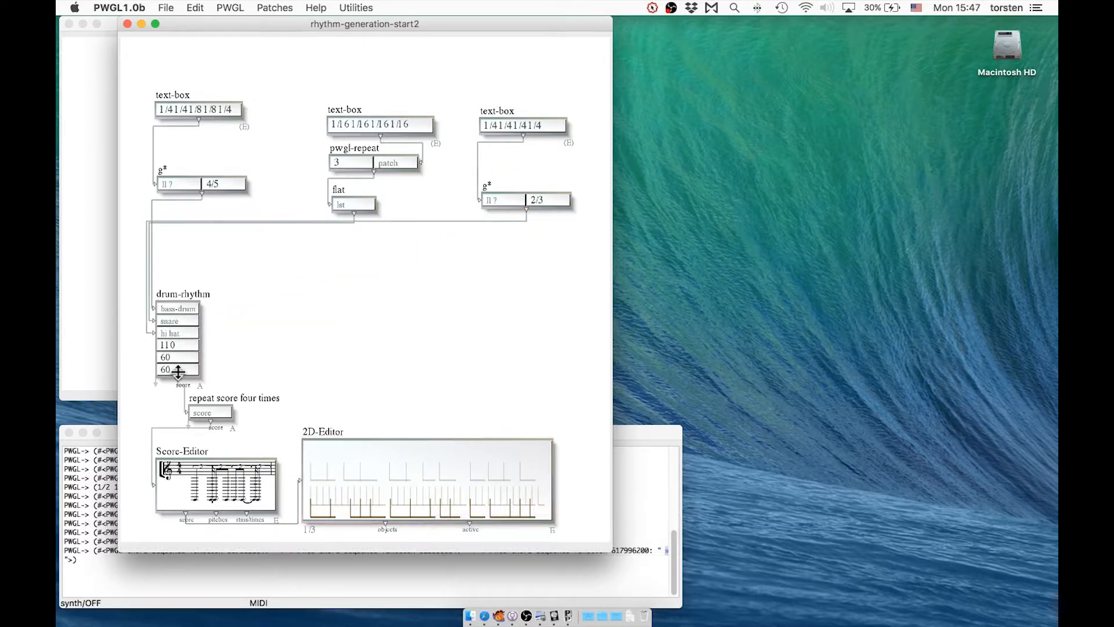
- Set the last input value of the drum-rhythm box to 100
left_click(179, 370)
left_click(179, 370)
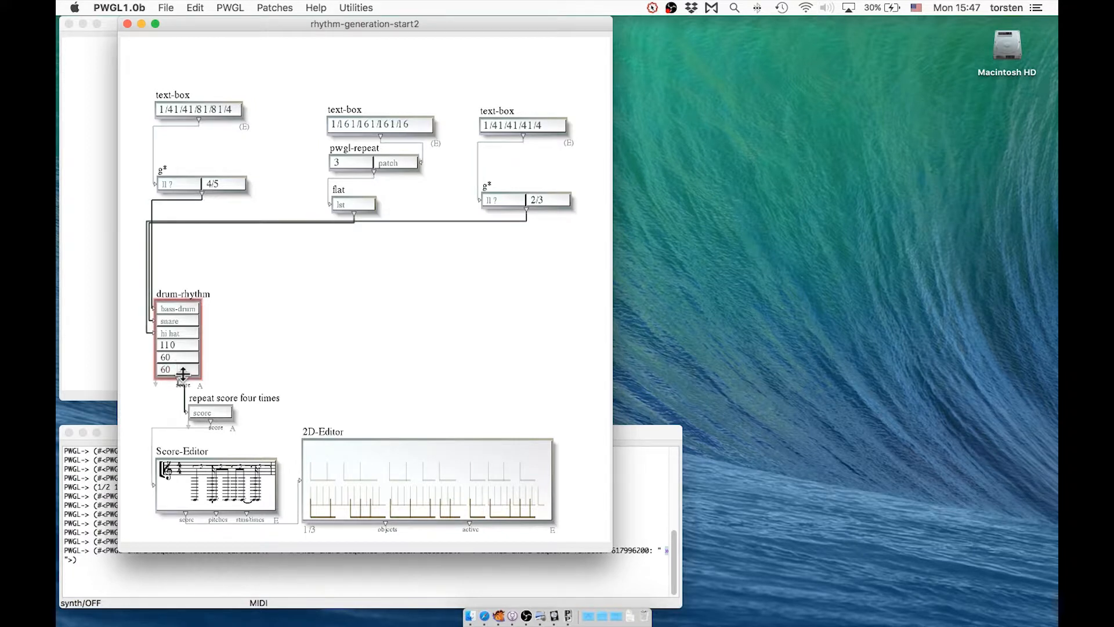
double_click(173, 367)
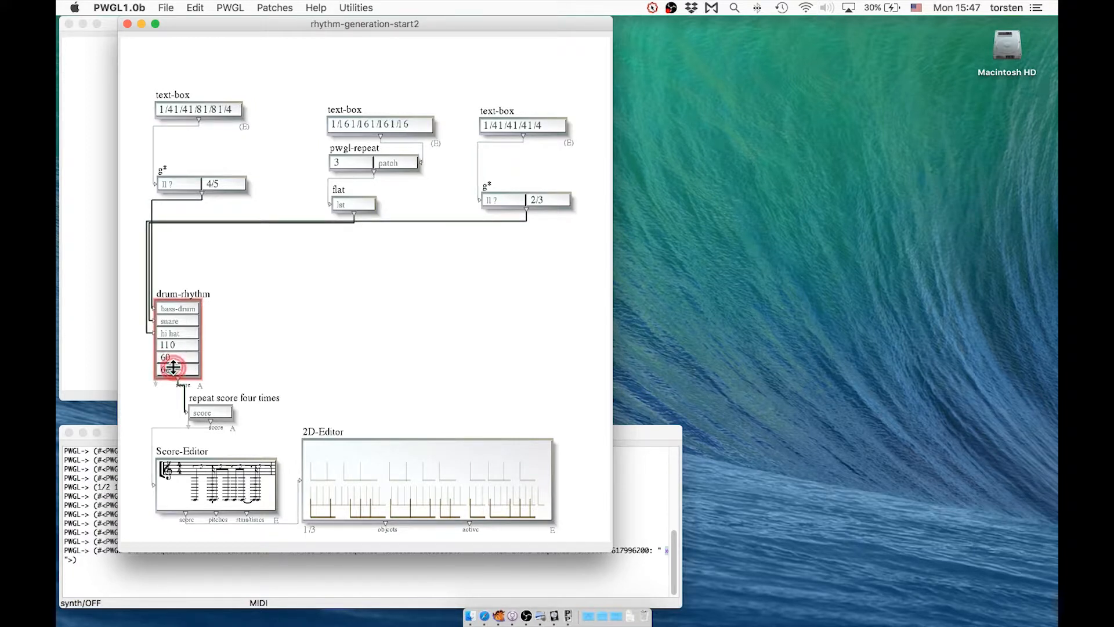
type("100")
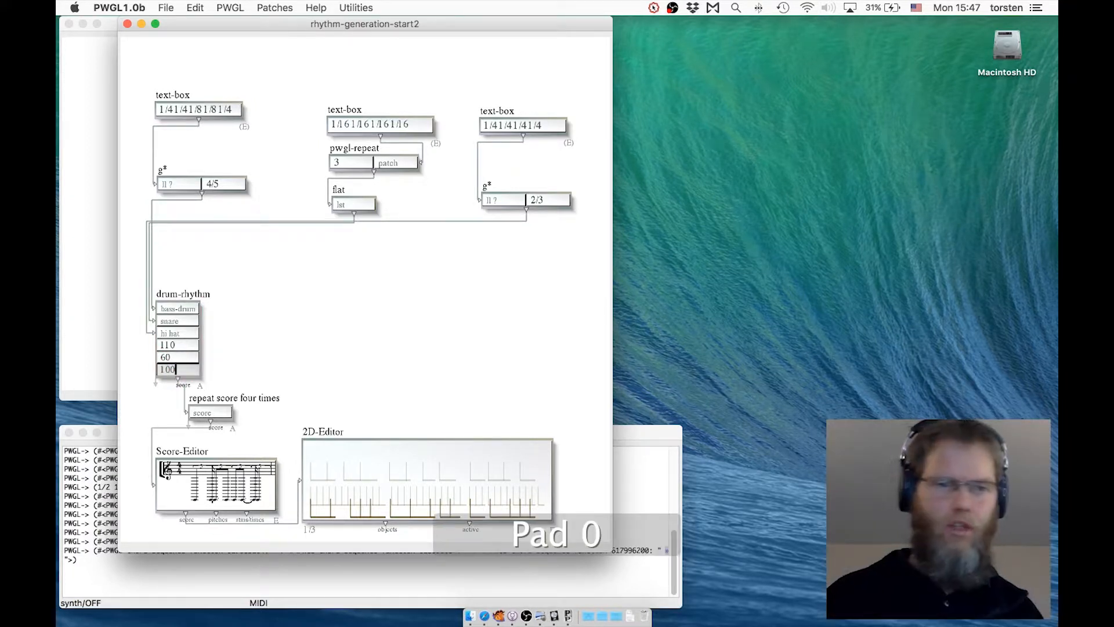
key("Return")
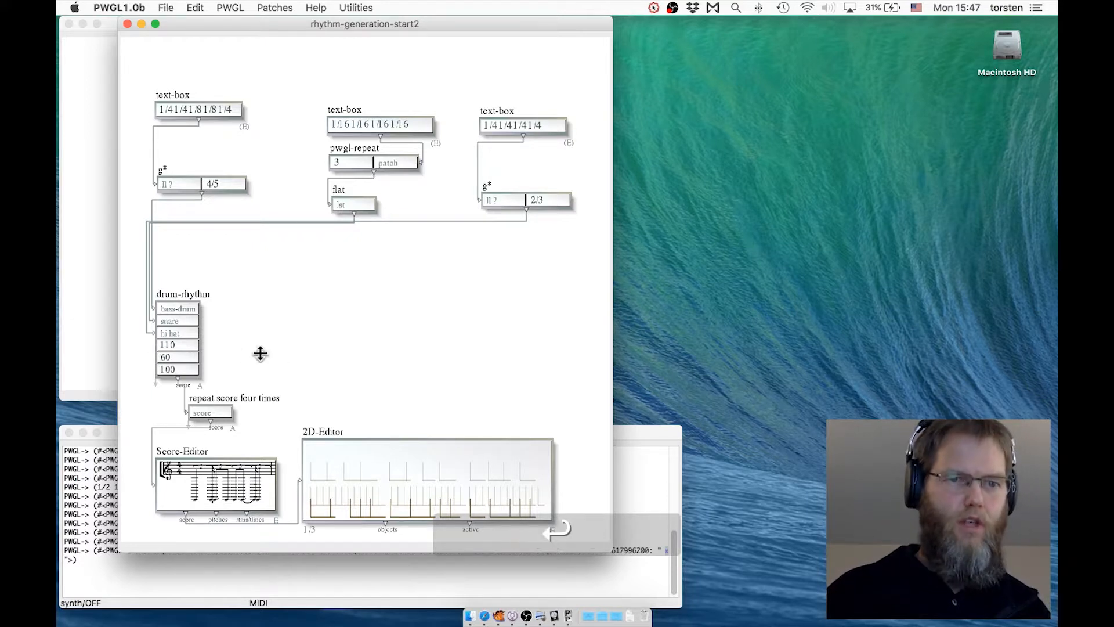
- Re-evaluate the 2D-Editor box and play the rhythm, switching to Logic Pro X to view the Kontakt 5 drum kit
left_click_drag(276, 348, 363, 471)
left_click(358, 406)
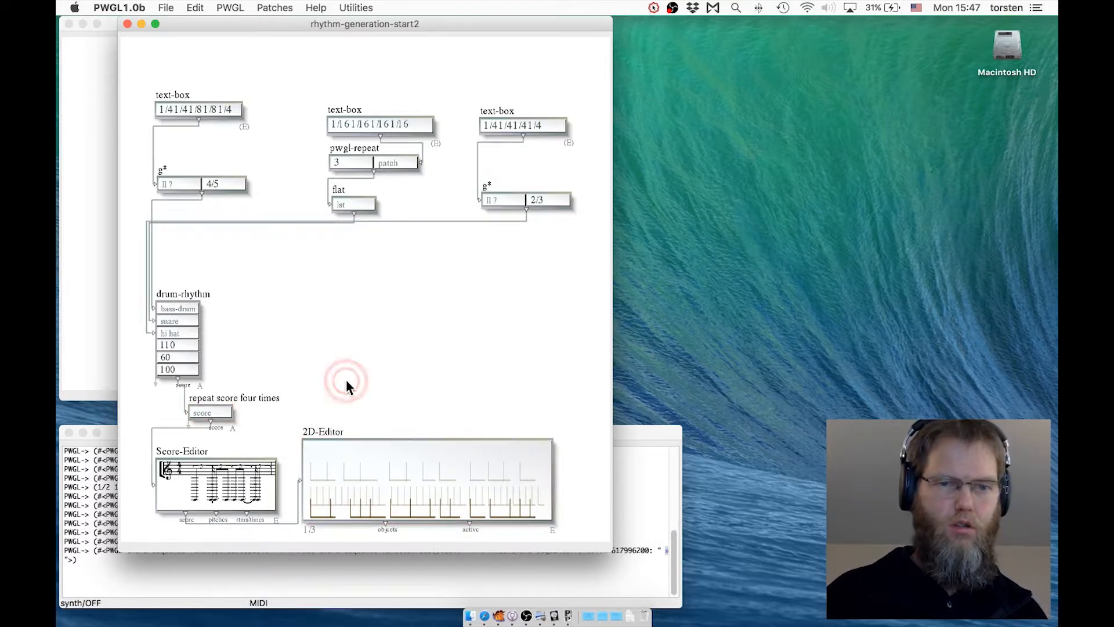
left_click(343, 433)
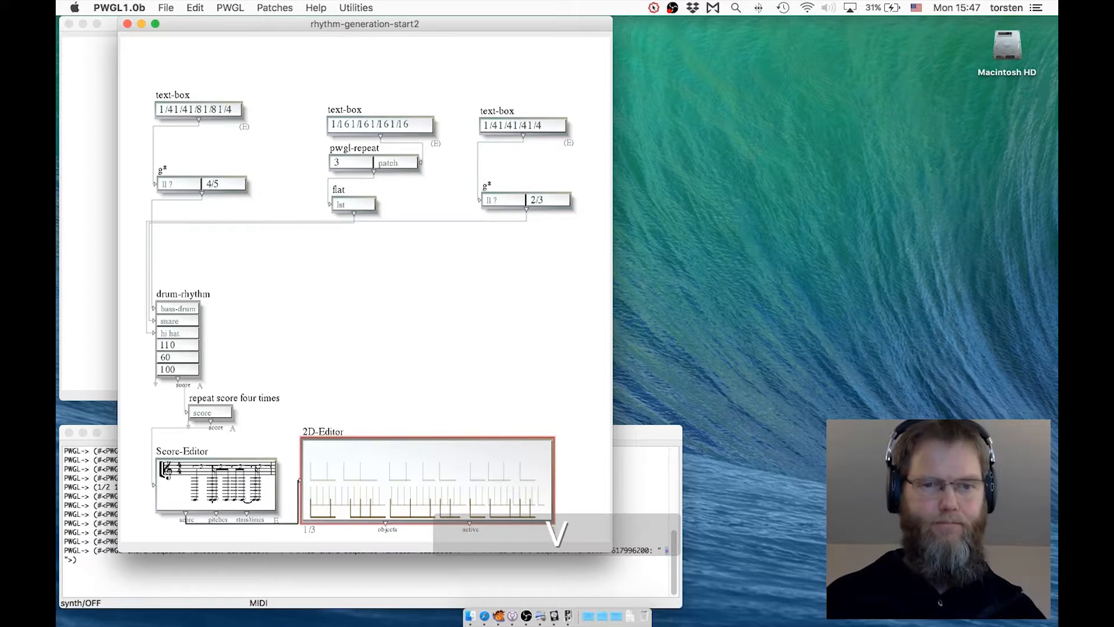
key("space")
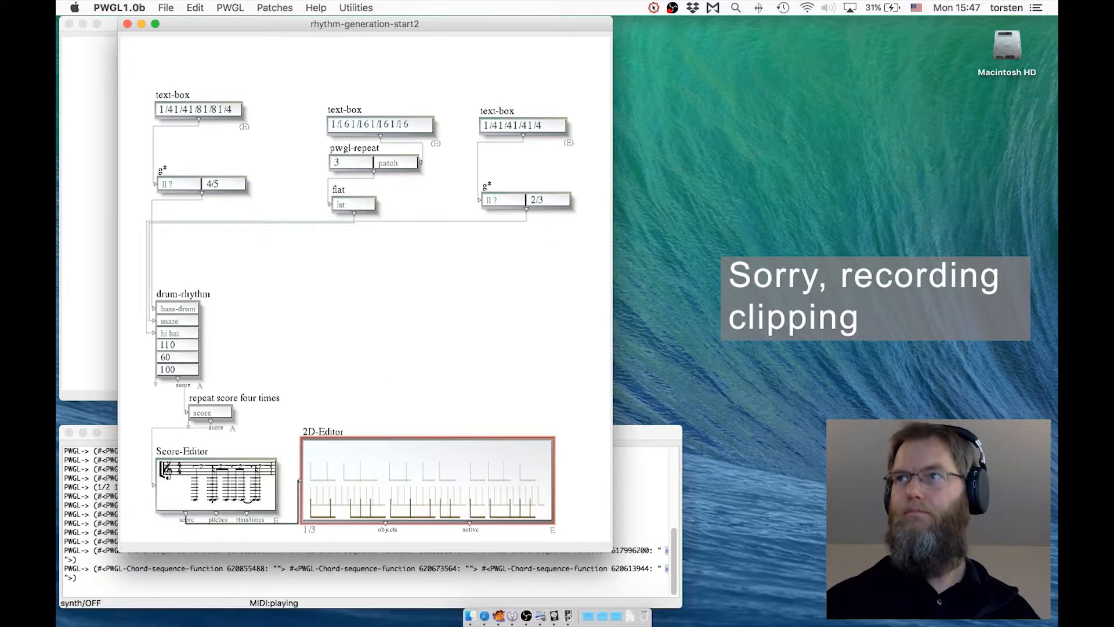
left_click_drag(1056, 1, 864, 78)
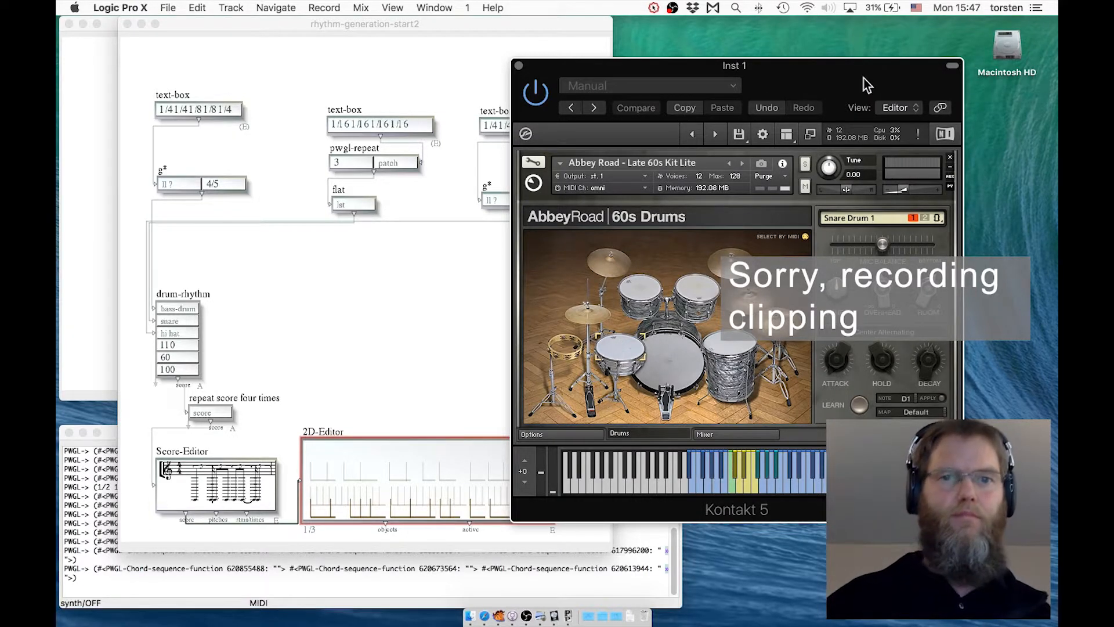
- Edit the text-box feeding the 2/3 g* box to read 1/8 1/8 1/8 1/8 1/4 1/4 and close its editor
left_click(361, 276)
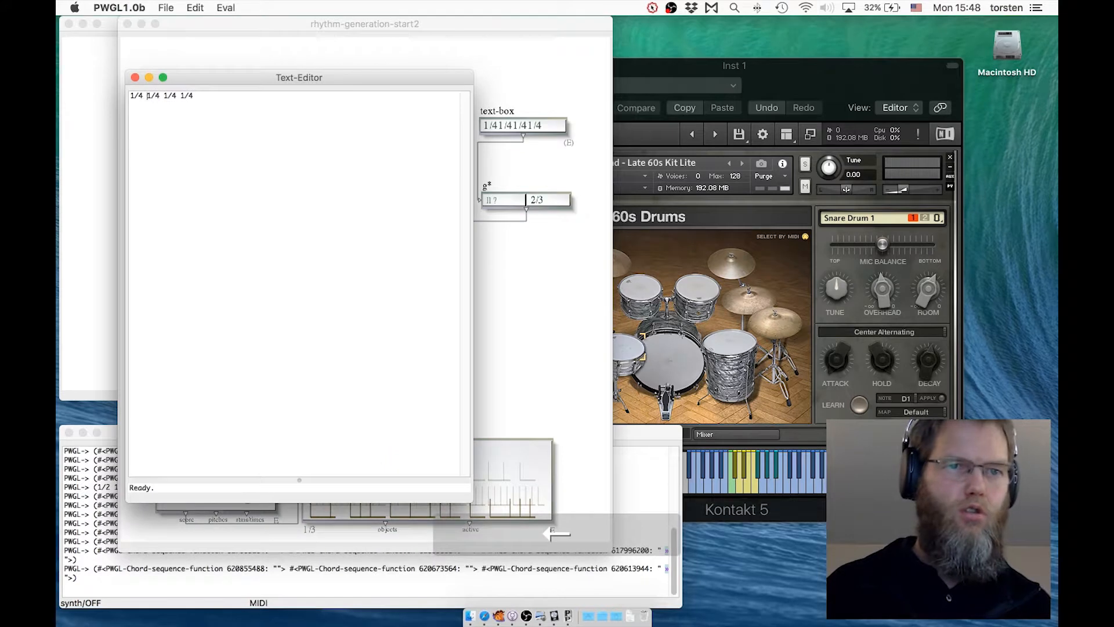
key("BackSpace")
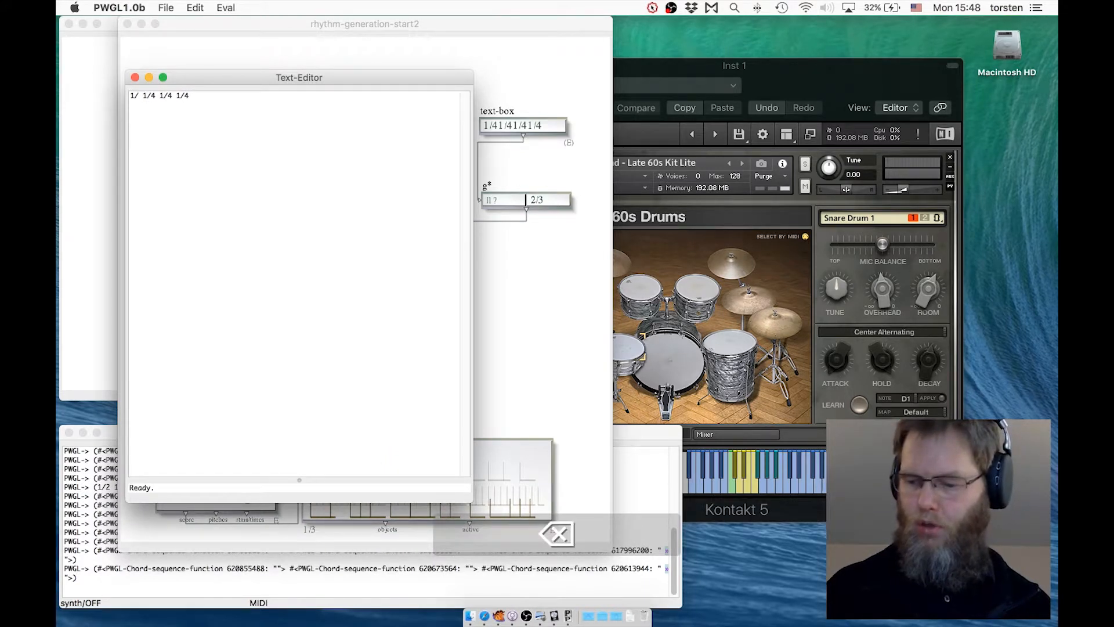
type("8 1/8")
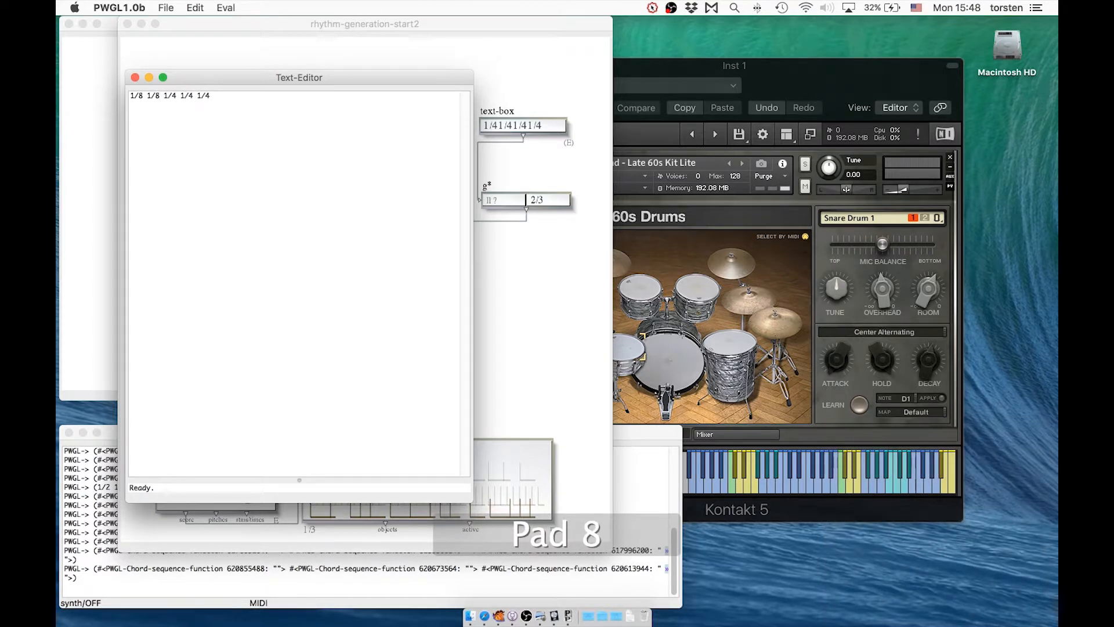
type(" 1/8 ")
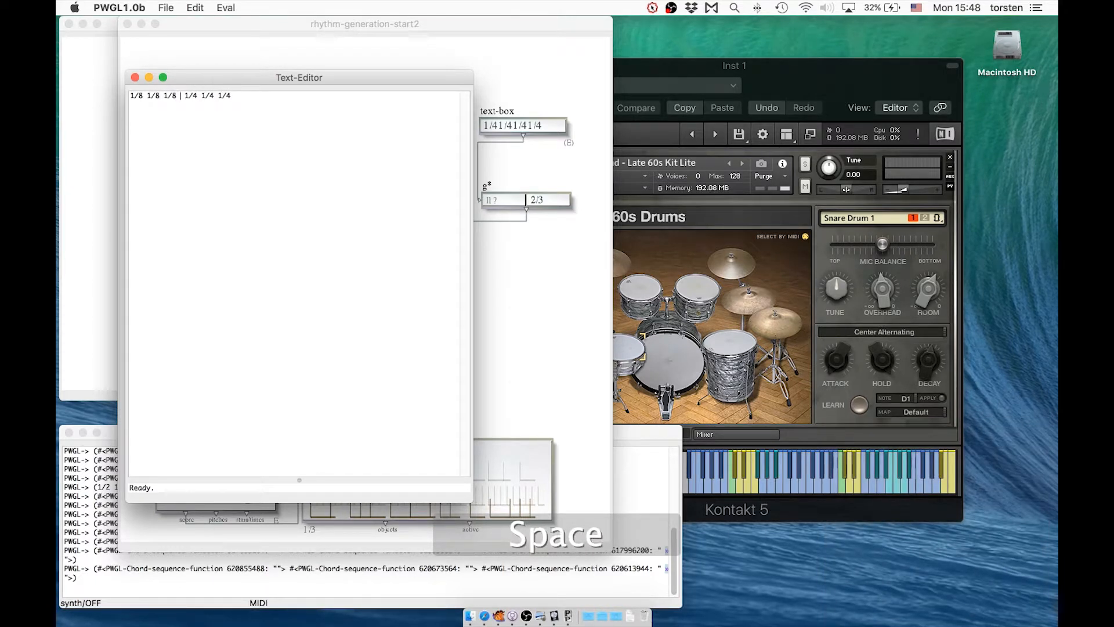
type("1/8")
key("Right")
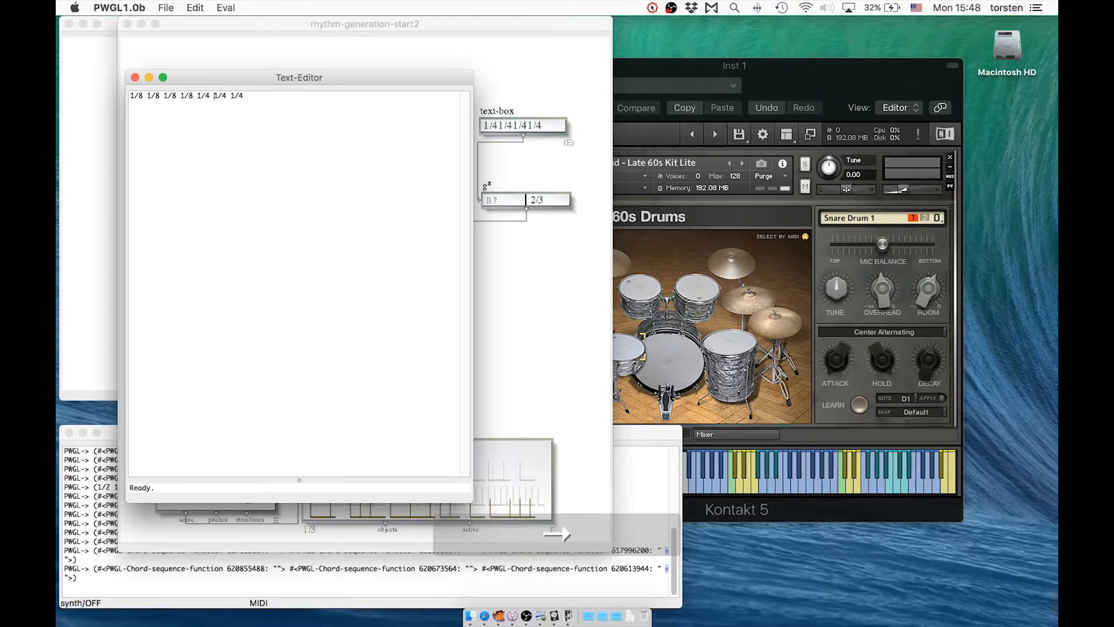
key("BackSpace")
key("BackSpace")
key("BackSpace")
key("BackSpace")
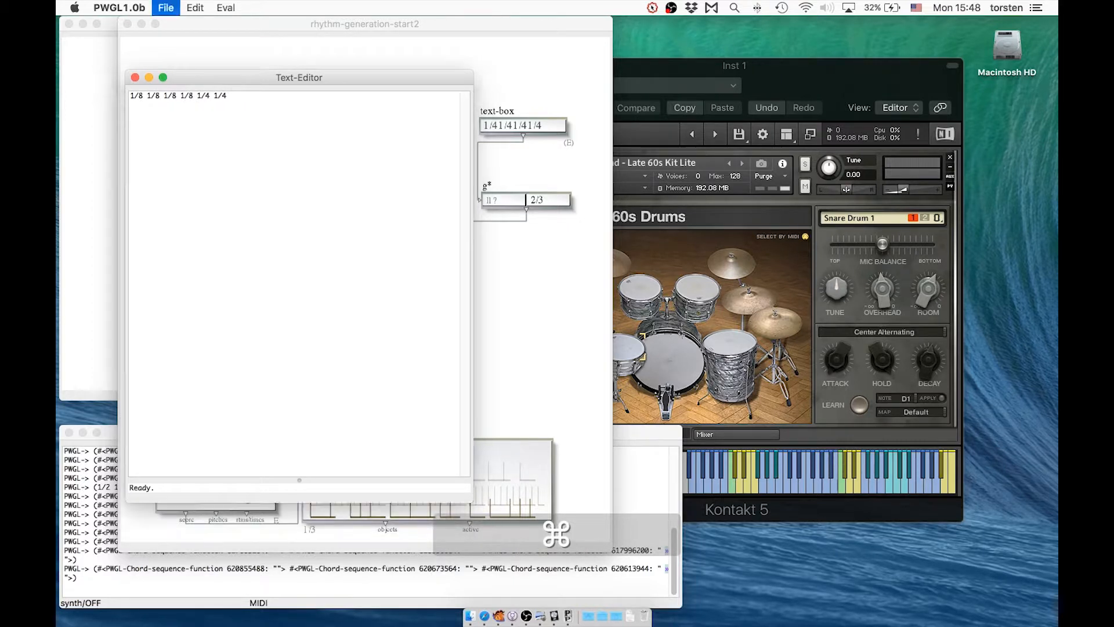
key("super+w")
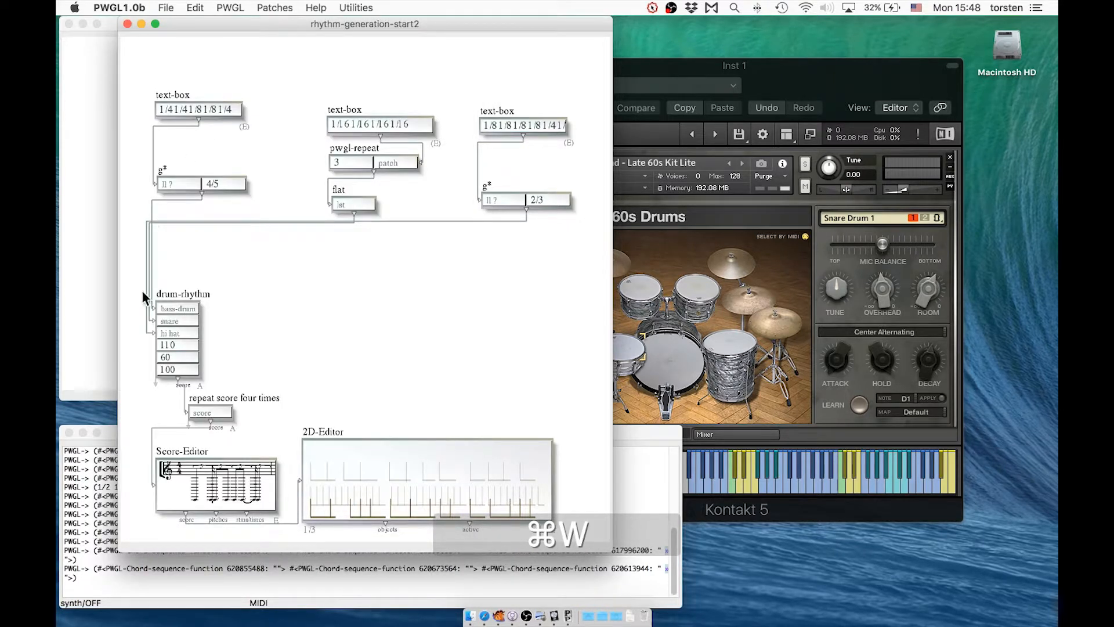
- Set the last input value of the drum-rhythm box to 120
double_click(174, 368)
key("BackSpace")
type("1920")
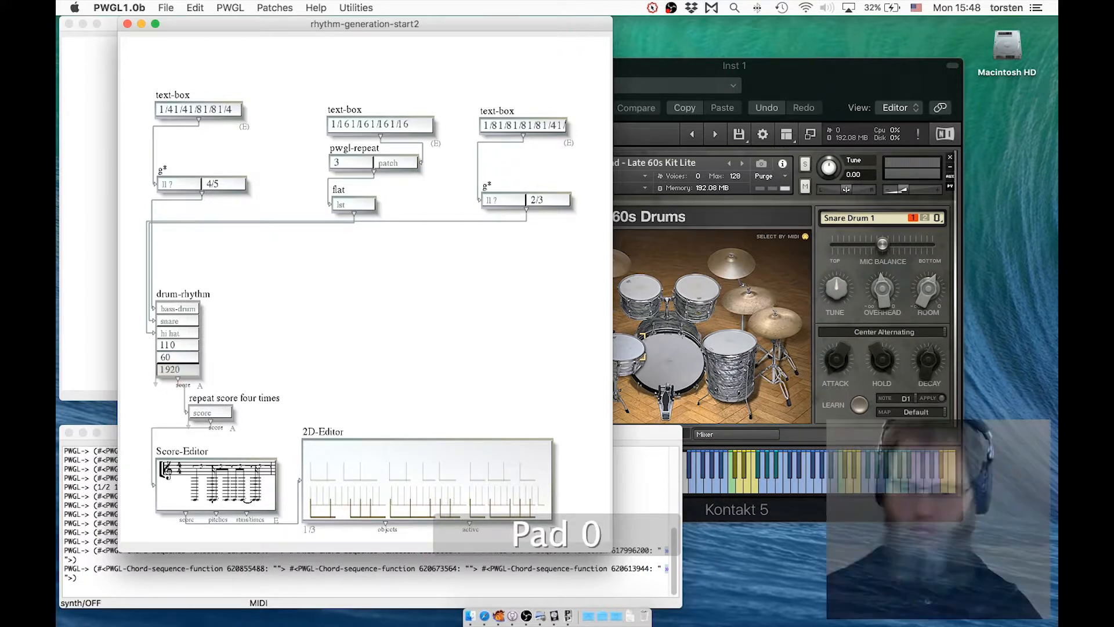
key("Return")
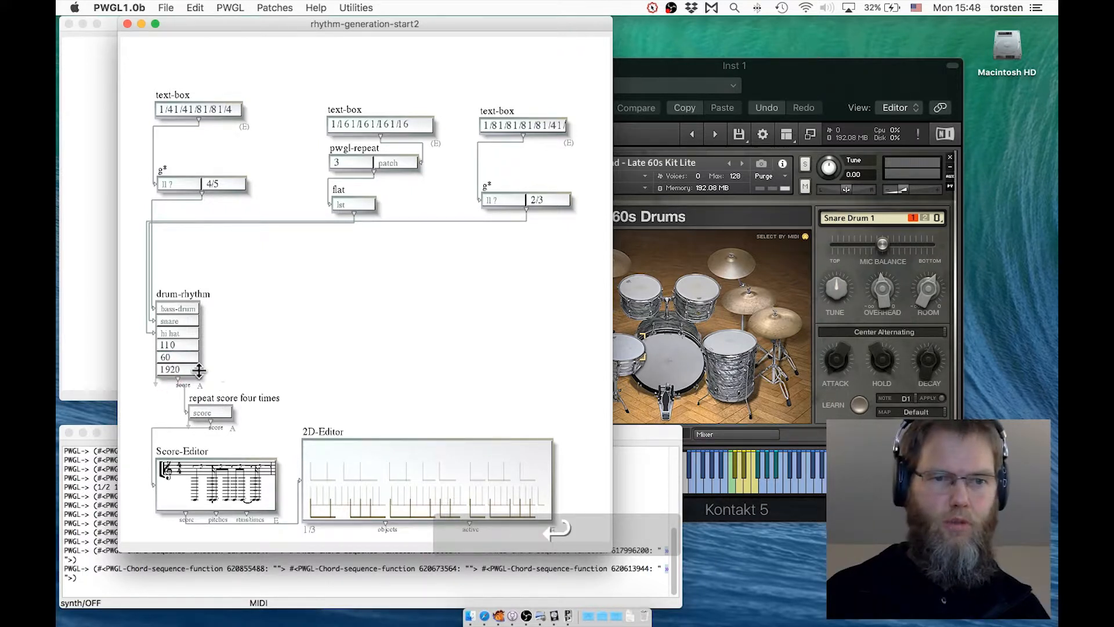
double_click(176, 372)
key("Left")
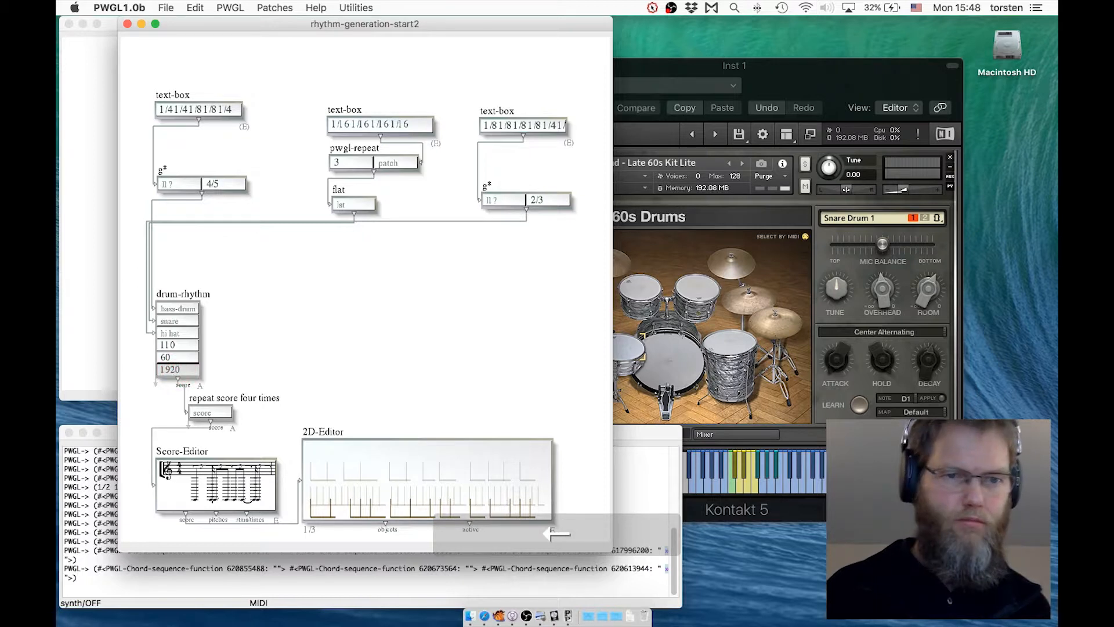
key("BackSpace")
key("Return")
- Evaluate the 2D-Editor box with the new hi-hat rhythm and play it back
left_click(338, 454)
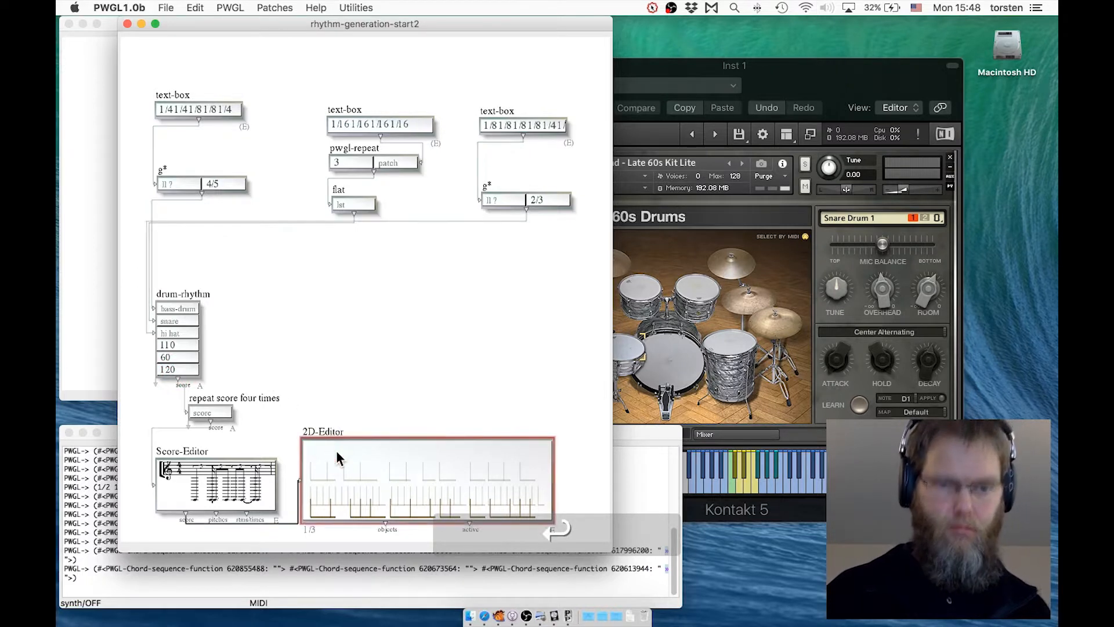
key("v")
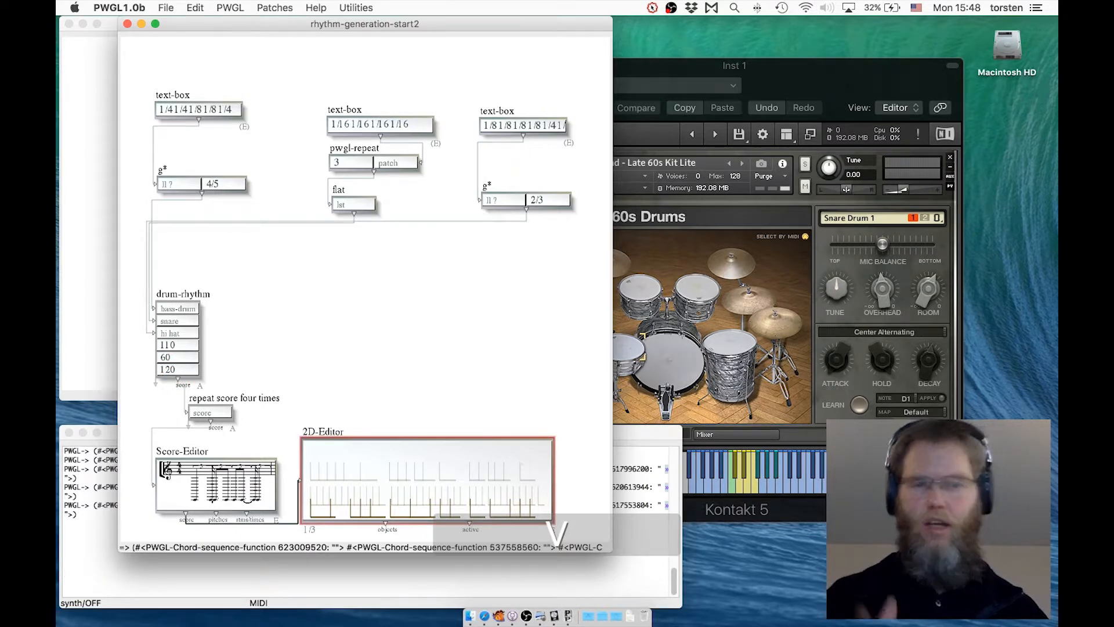
key("space")
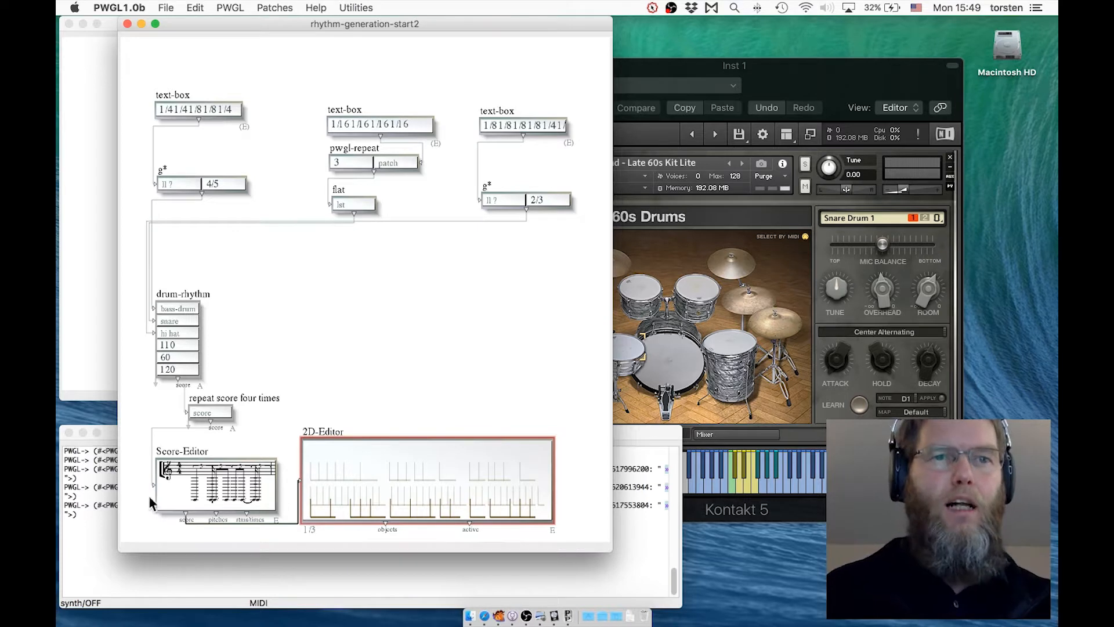
- Disconnect the 2/3 g* box from drum-rhythm's hi-hat input and delete the 4/5 g* box
left_click(162, 174)
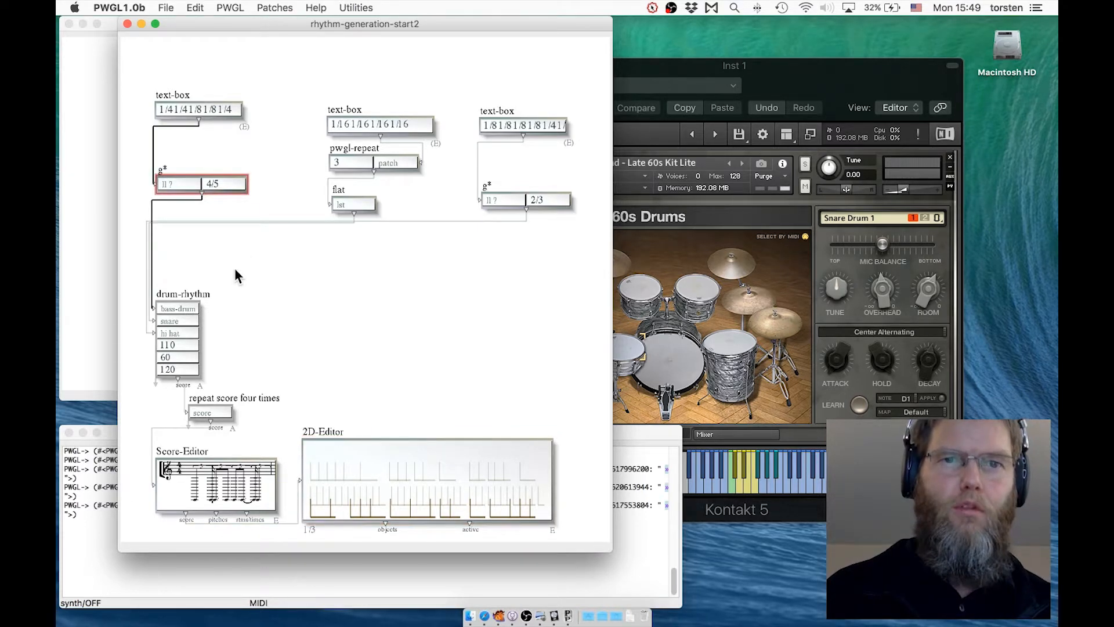
left_click(413, 219)
key("BackSpace")
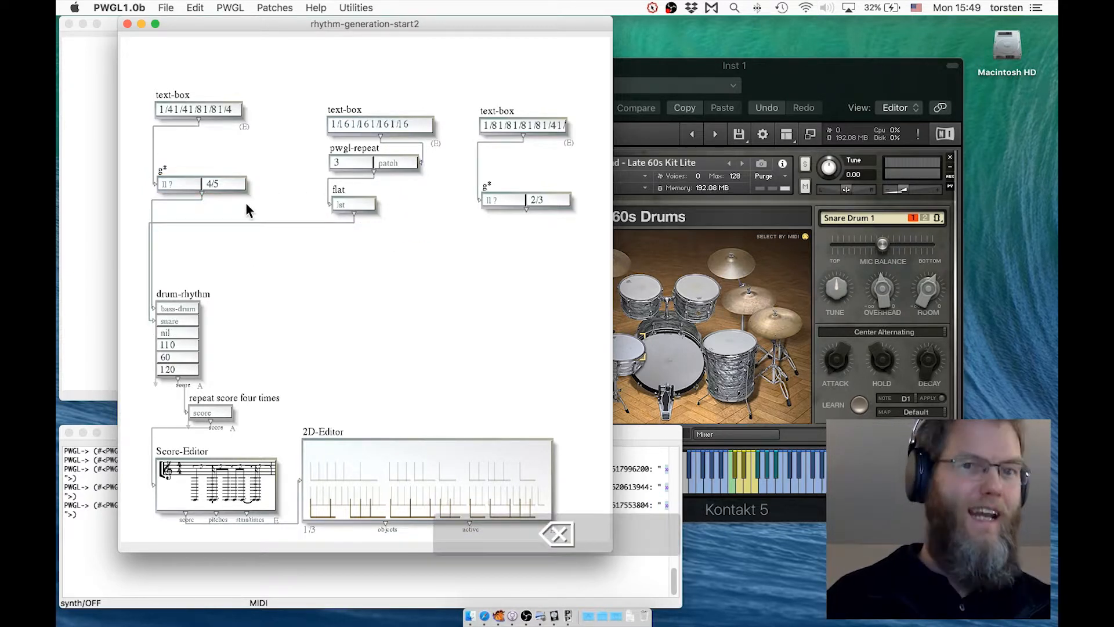
left_click(163, 167)
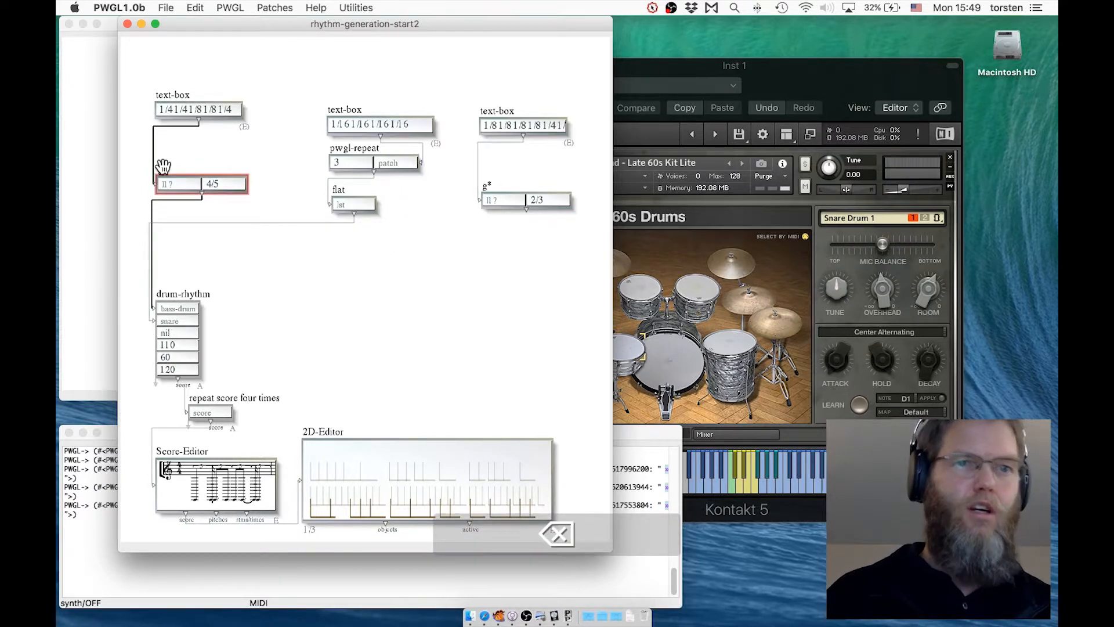
key("BackSpace")
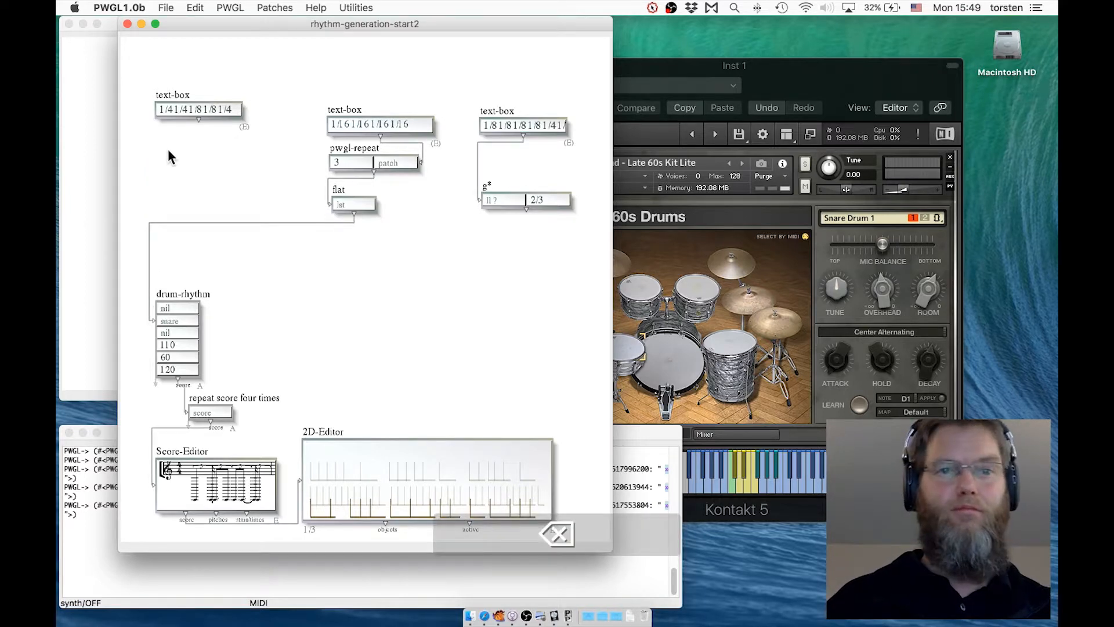
- Add a g+ arithmetic box below the 1/4 1/4 1/8 1/8 1/4 text-box and connect that text-box to its first input
right_click(167, 155)
mouse_move(208, 236)
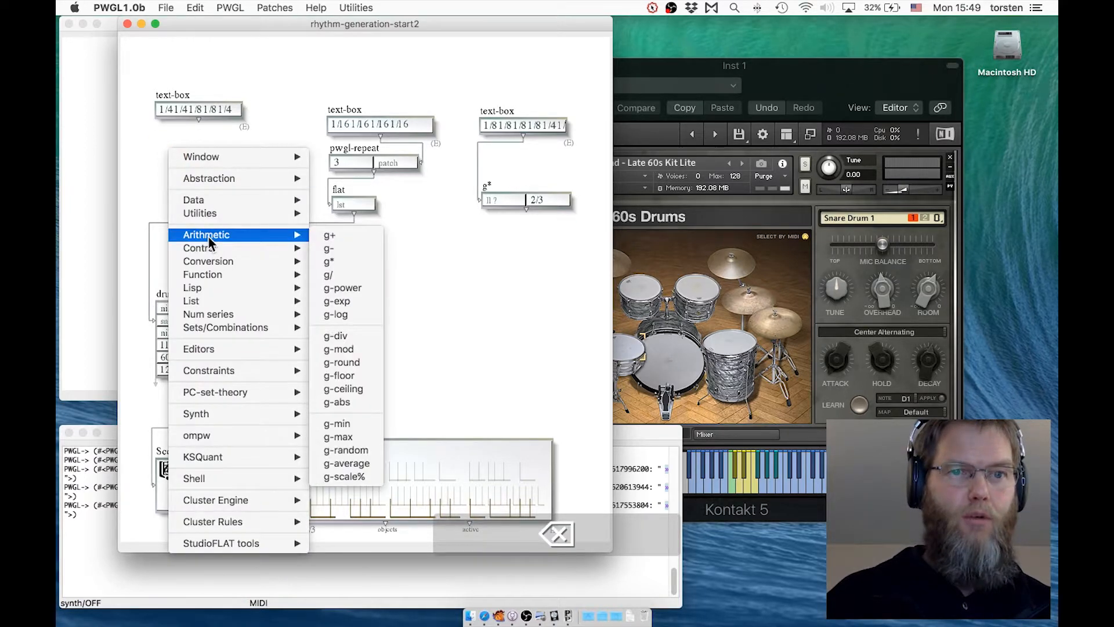
left_click(346, 238)
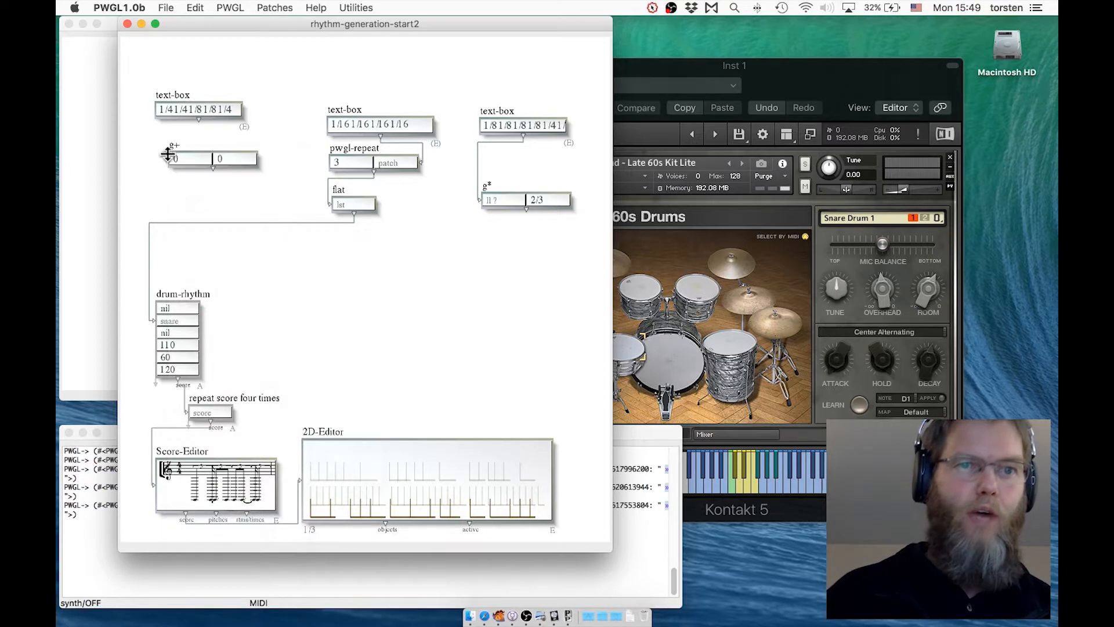
left_click(174, 146)
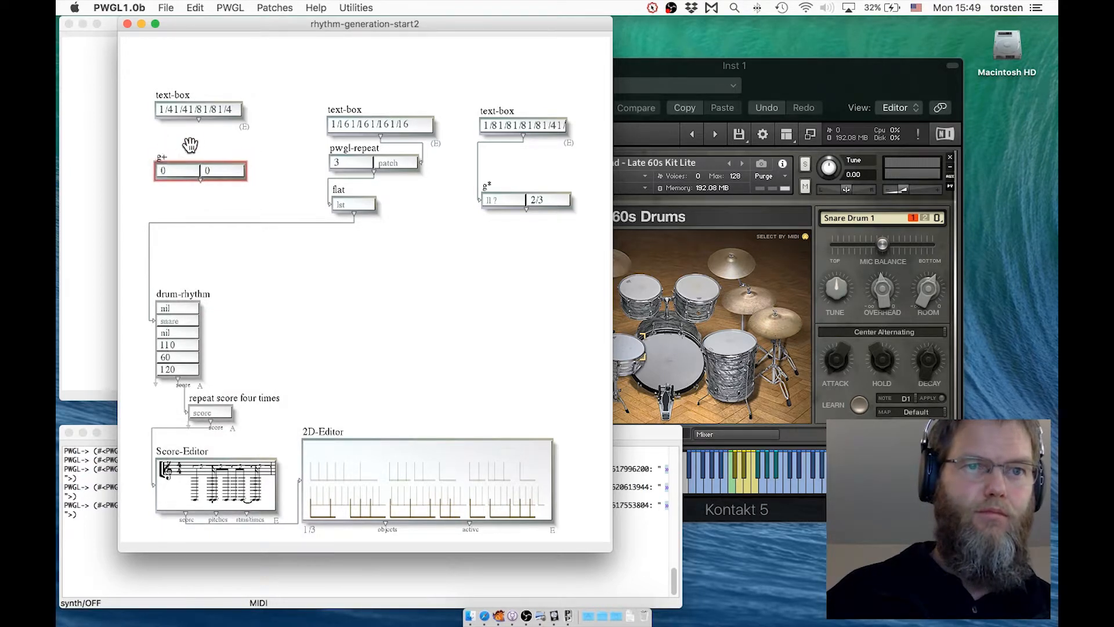
left_click_drag(199, 123, 224, 163)
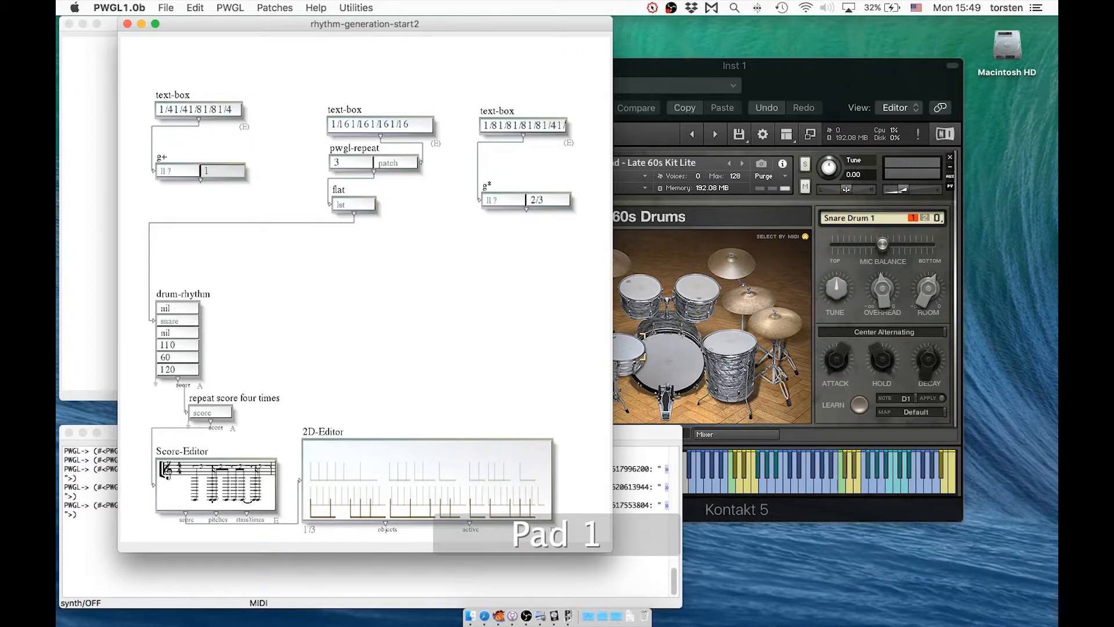
- Set the g+ box's second input to 1/16 and connect its output to drum-rhythm's bass-drum input
type("6")
key("Return")
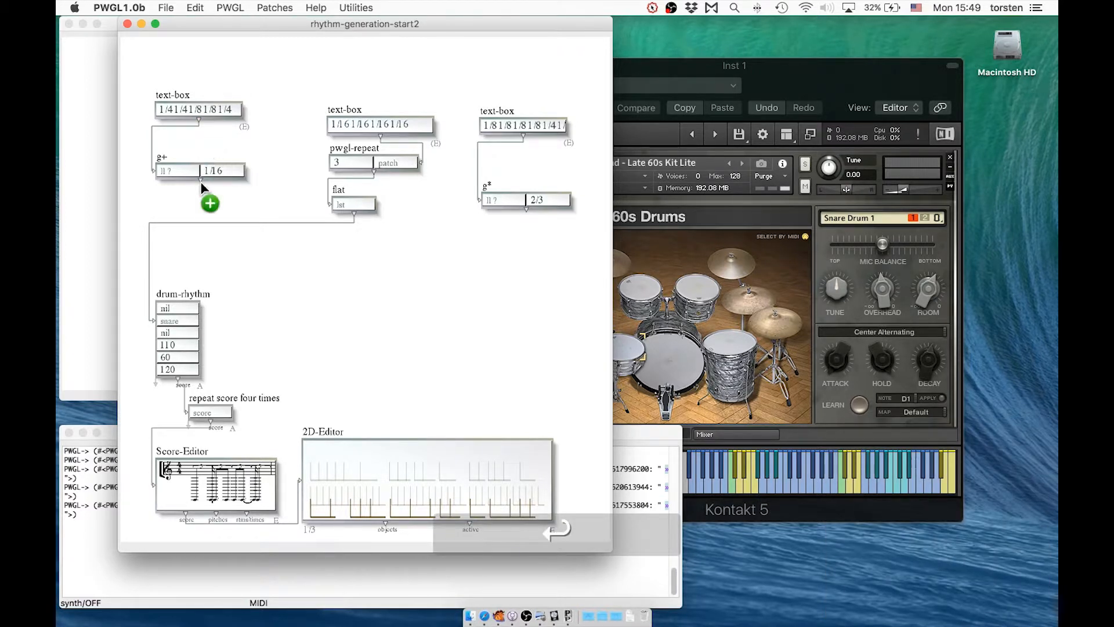
left_click_drag(198, 180, 174, 308)
- Evaluate the g+ box and check the resulting note durations in the PWGL output, then return to the patch
left_click(163, 161)
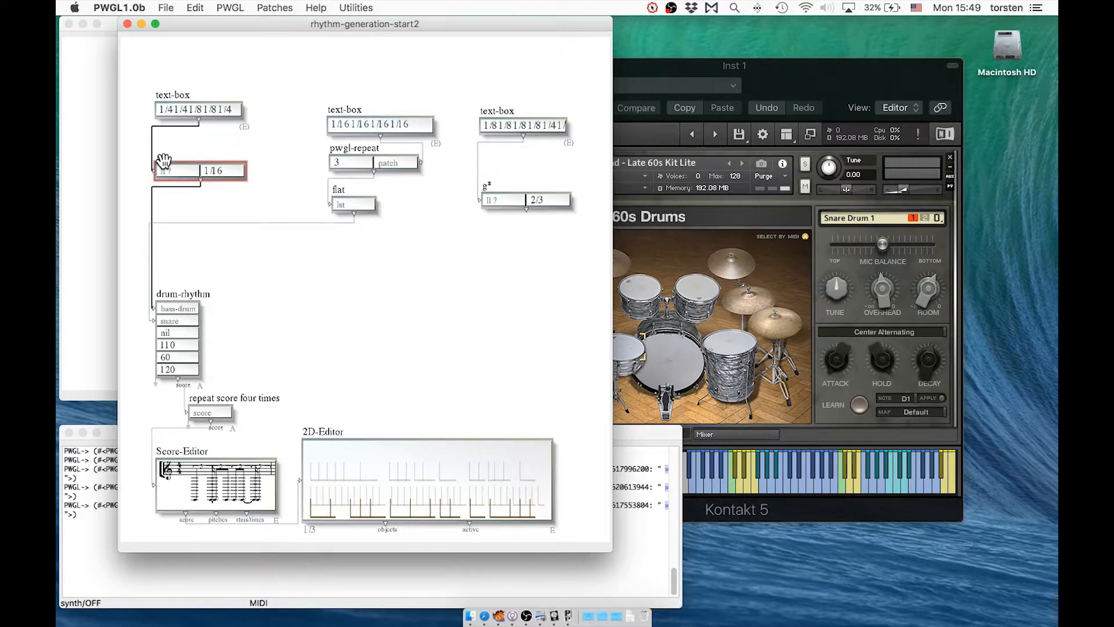
key("v")
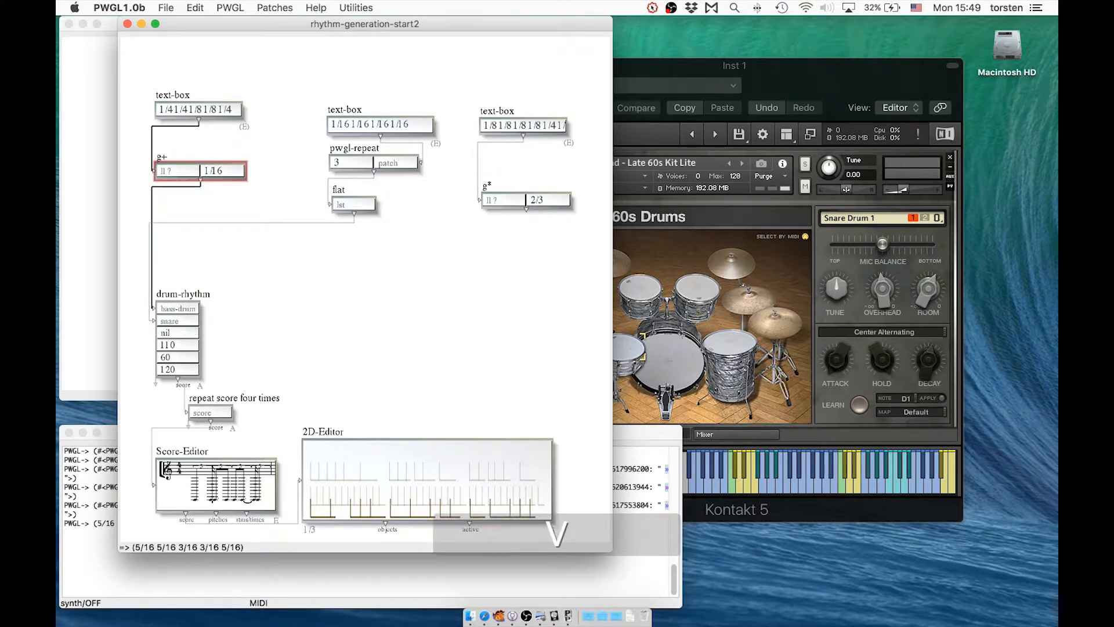
left_click(78, 583)
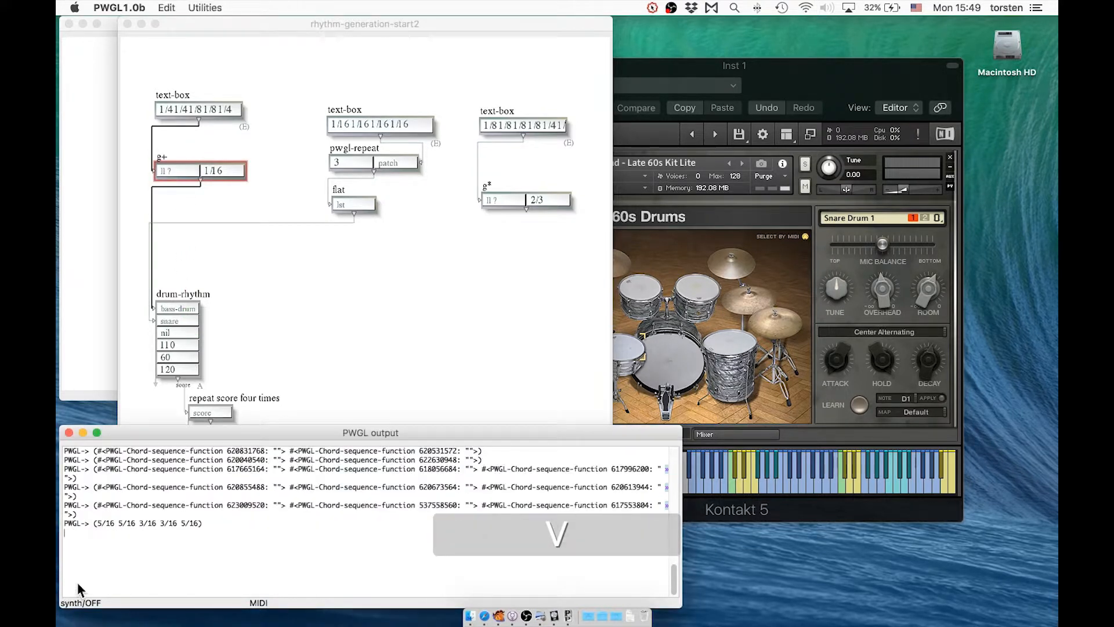
double_click(105, 523)
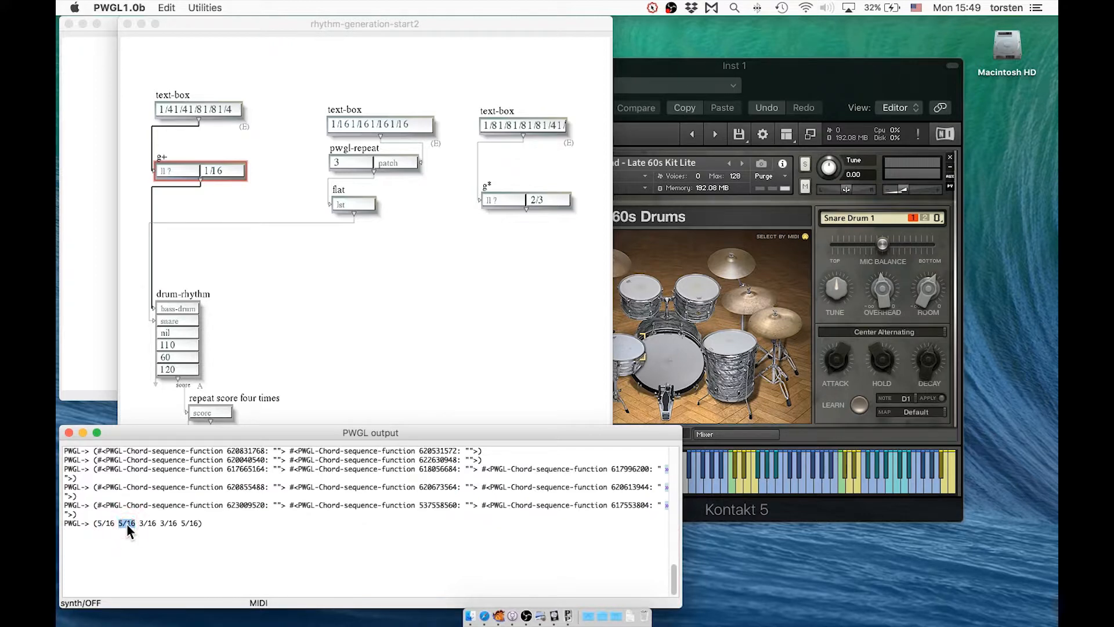
left_click(390, 319)
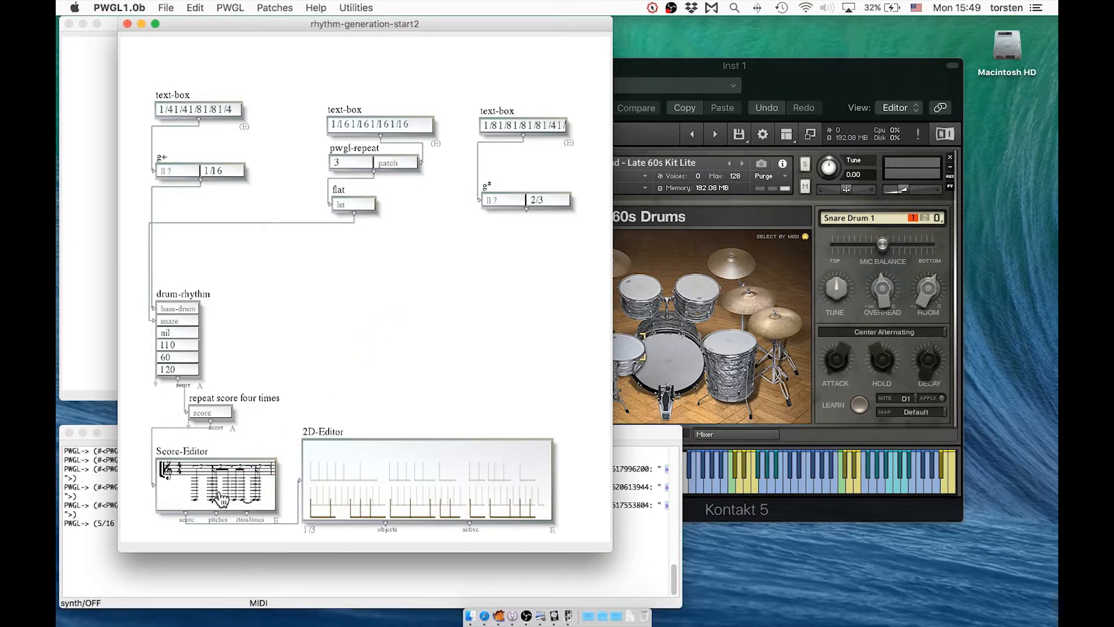
- Check the current score notation, then re-evaluate the Score-Editor box with the modified bass-drum durations
double_click(220, 493)
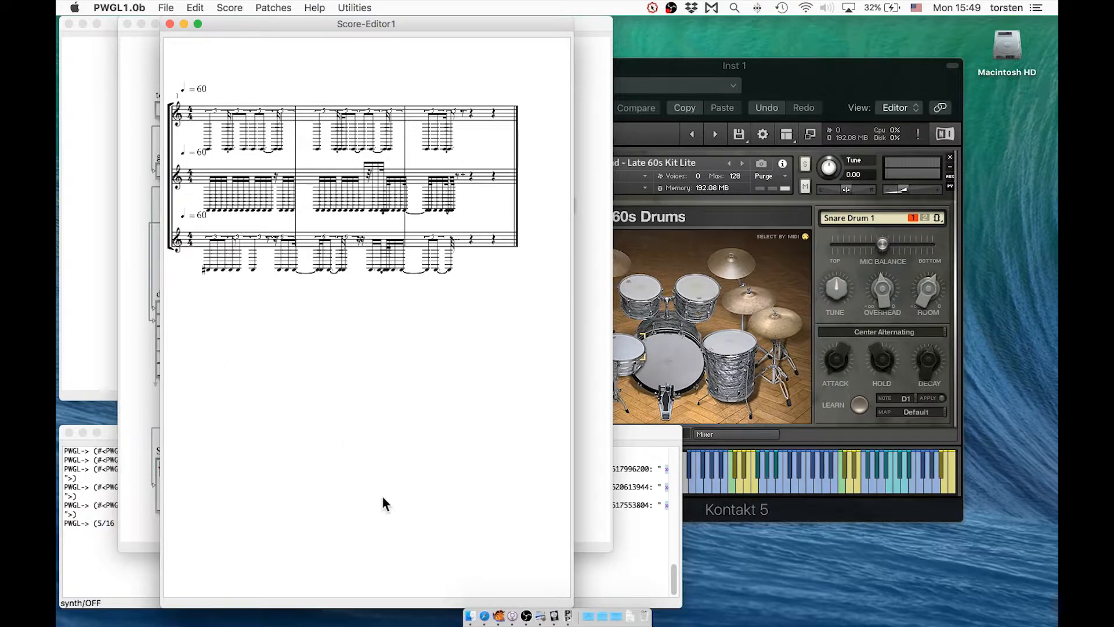
key("super+w")
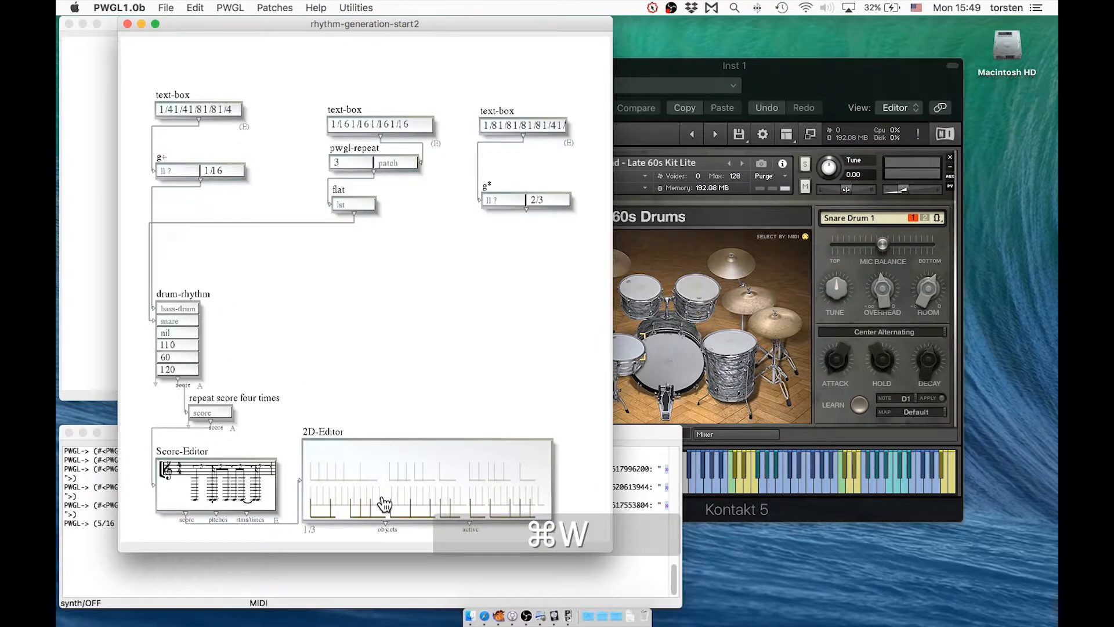
left_click(184, 454)
key("v")
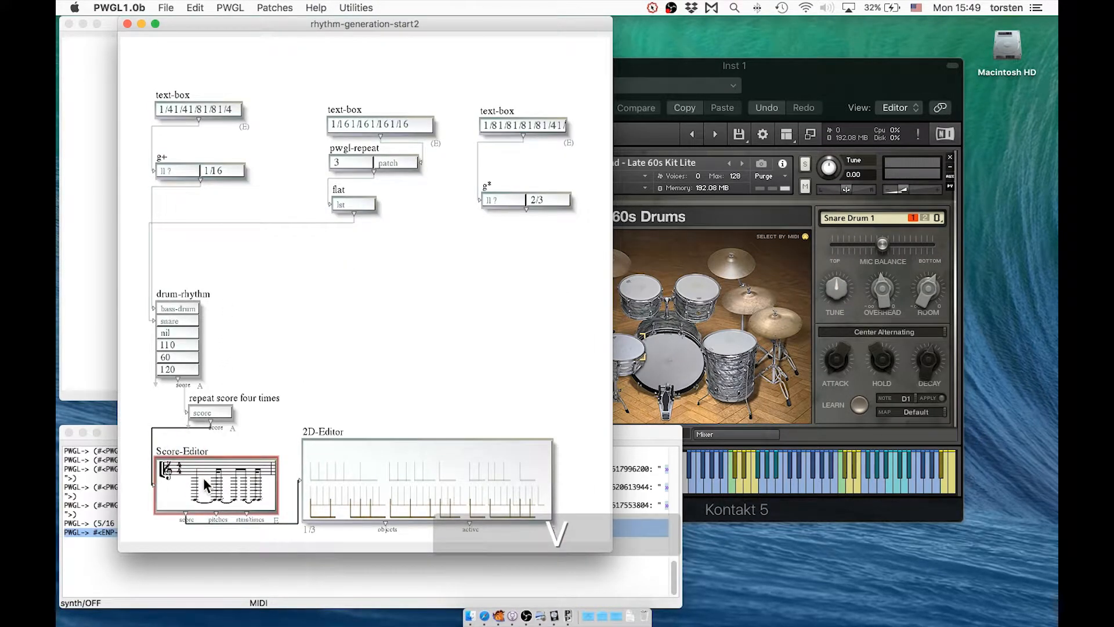
- Inspect the updated score notation in the Score-Editor window and audition the drum rhythm through MIDI playback
double_click(203, 481)
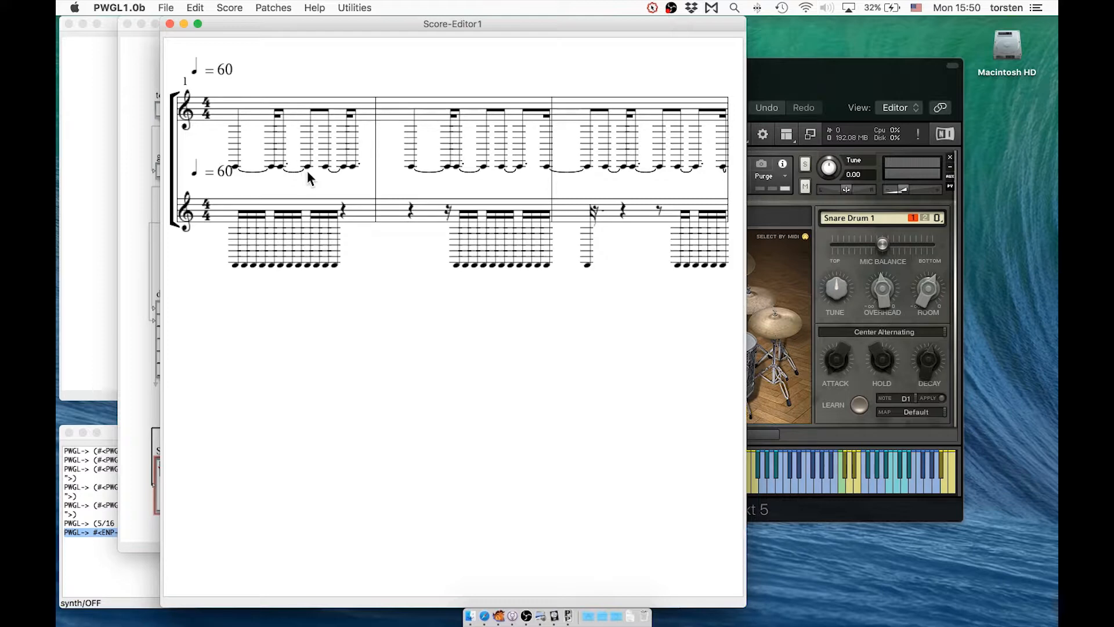
key("super+w")
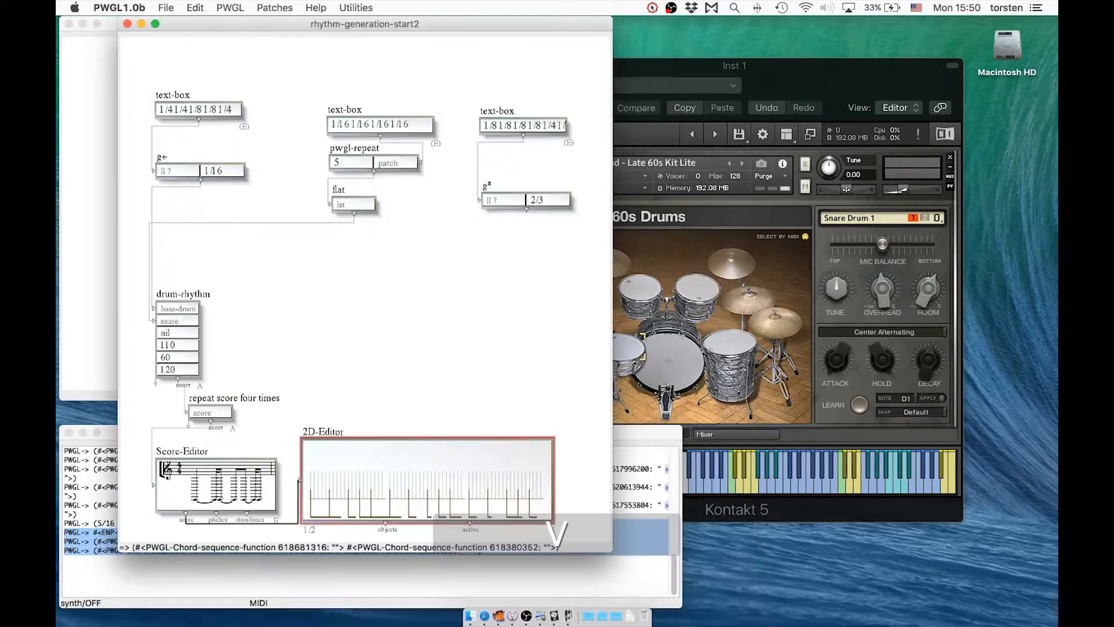
key("space")
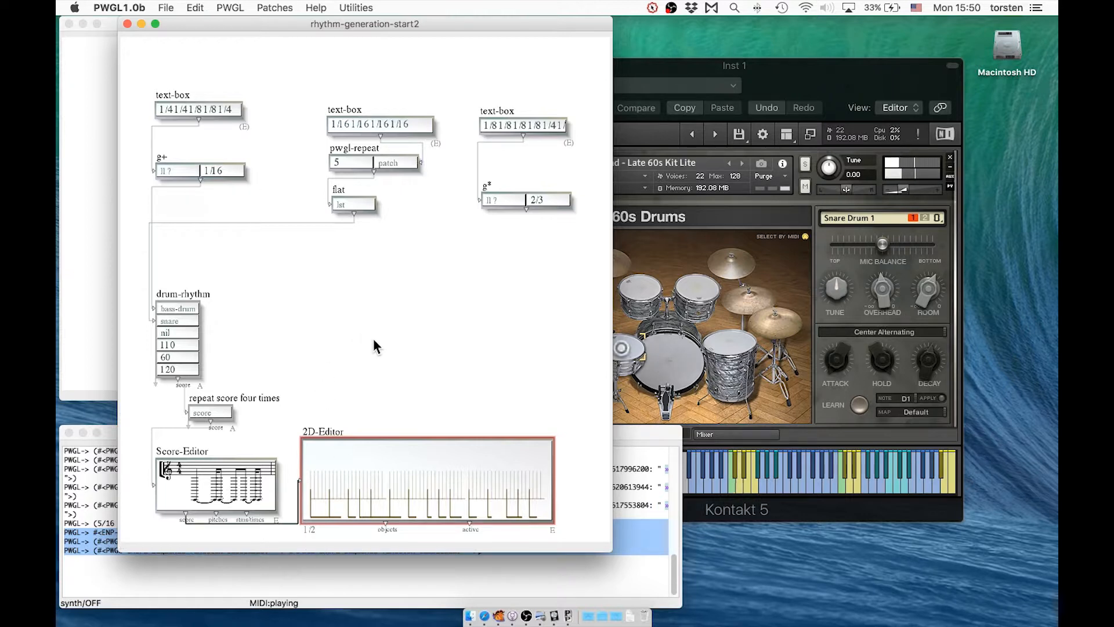
key("space")
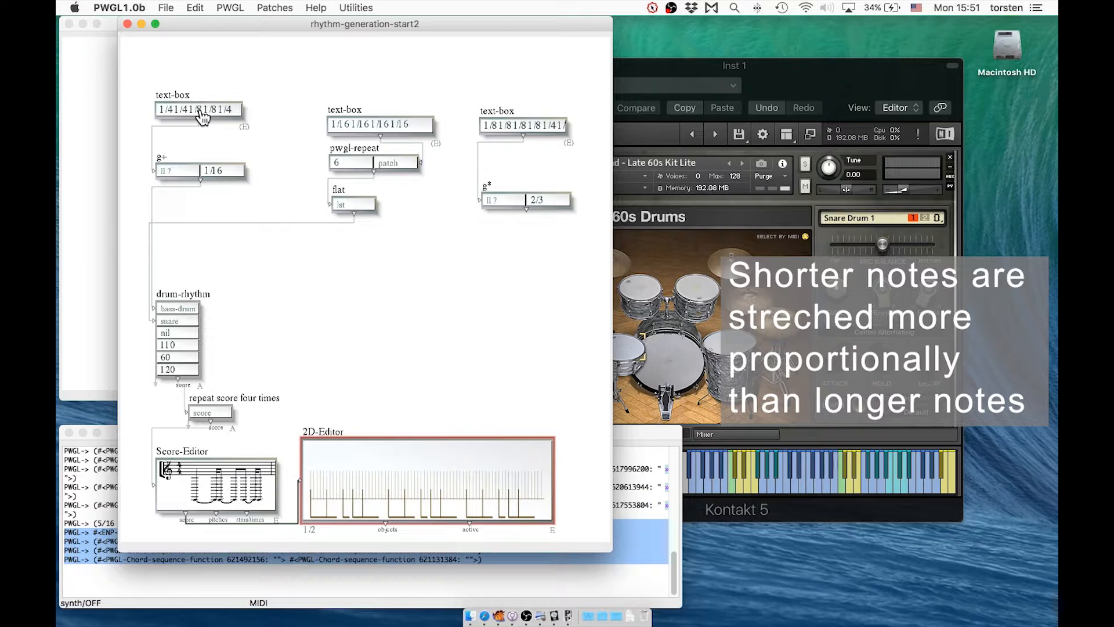
double_click(221, 177)
key("Escape")
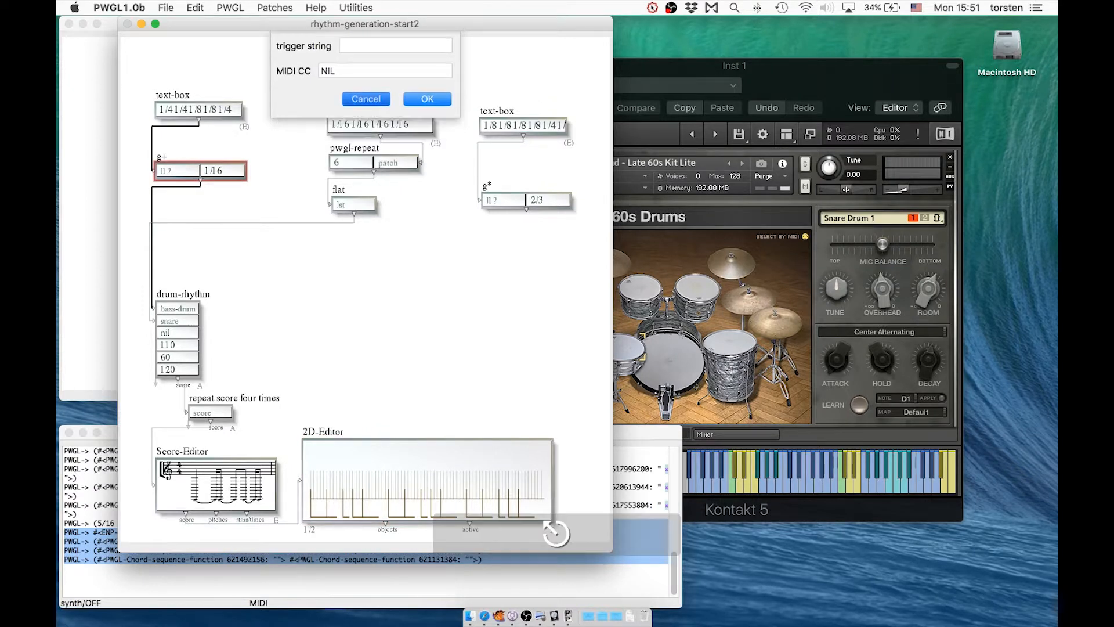
double_click(225, 178)
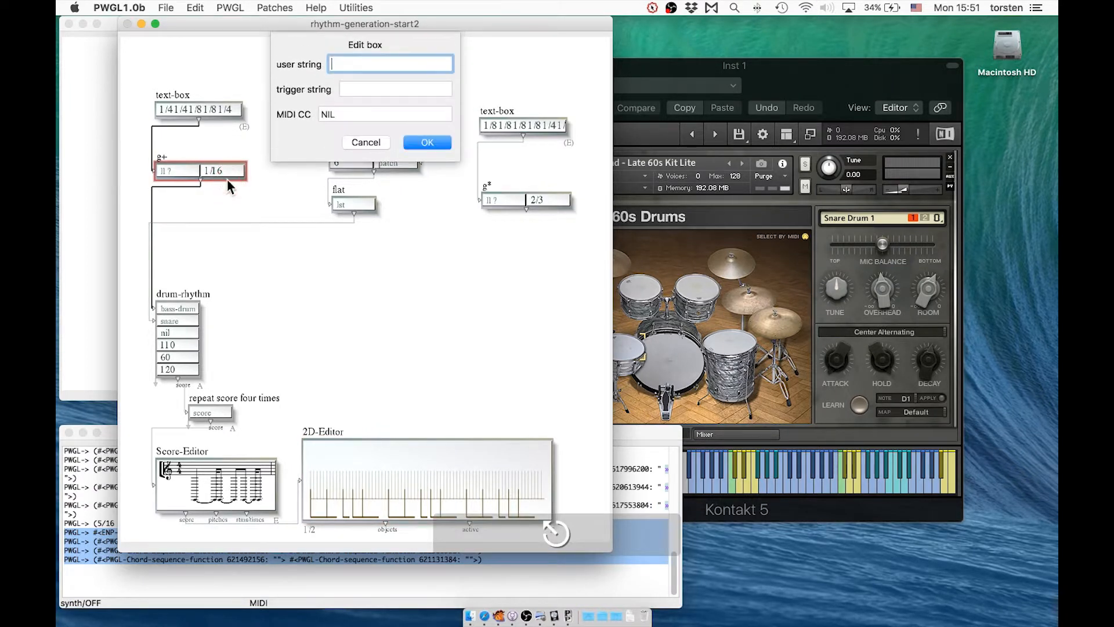
key("Escape")
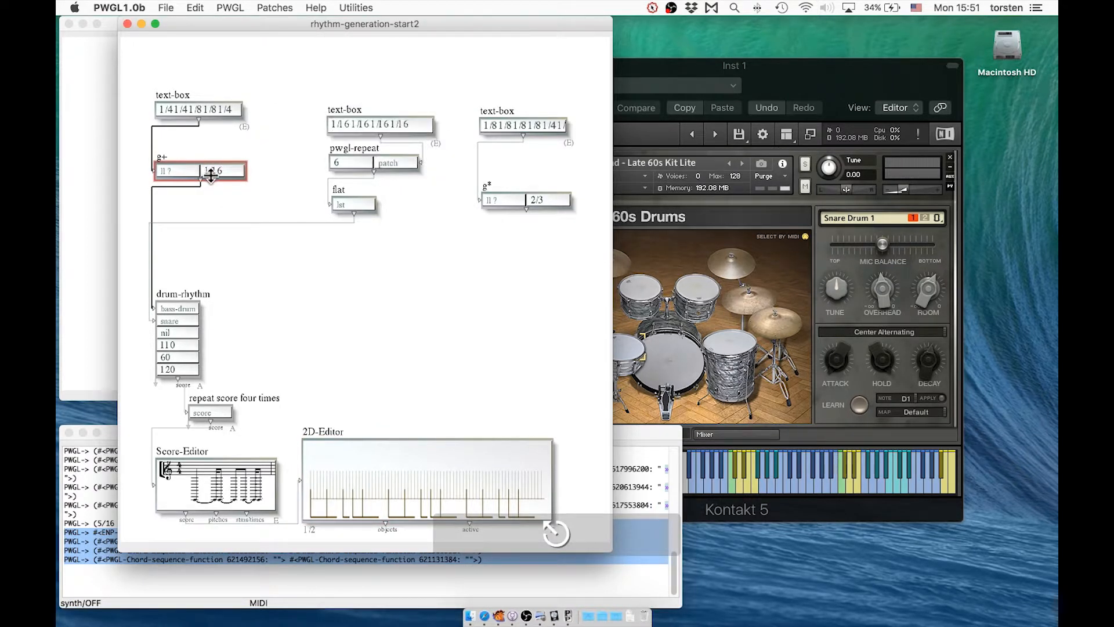
- Set the second input of the g+ box to 1/8
double_click(225, 170)
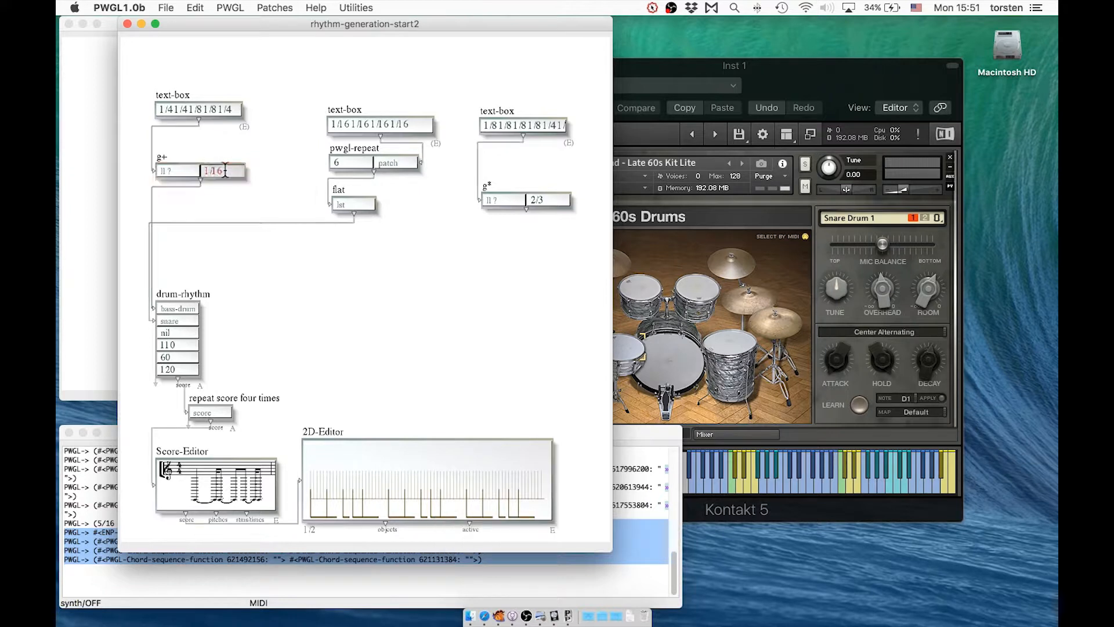
key("BackSpace")
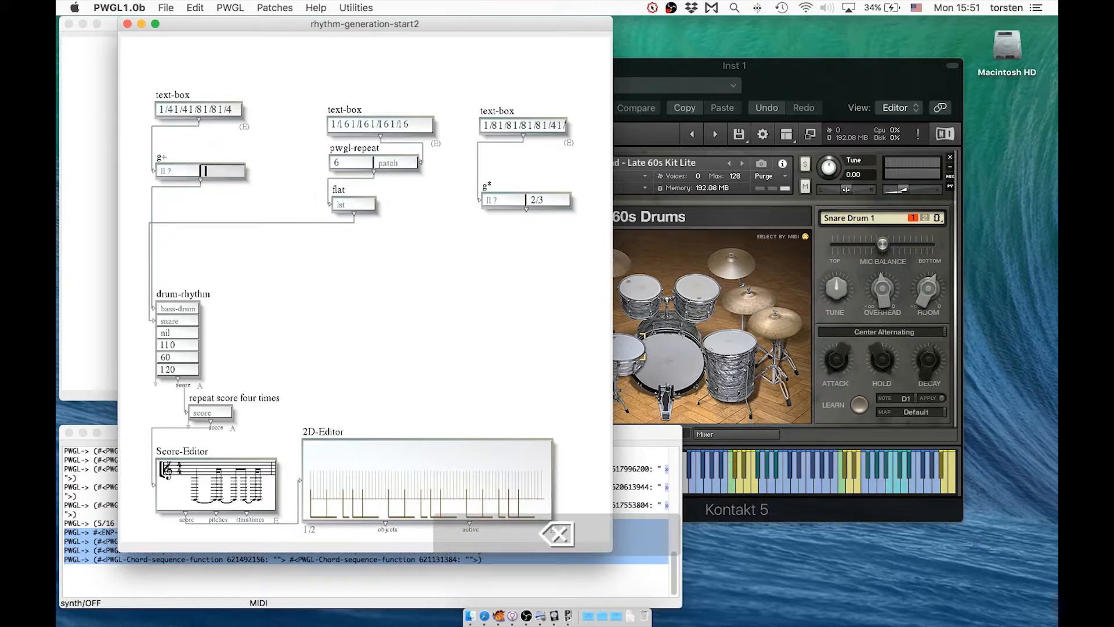
type("1/8")
key("Return")
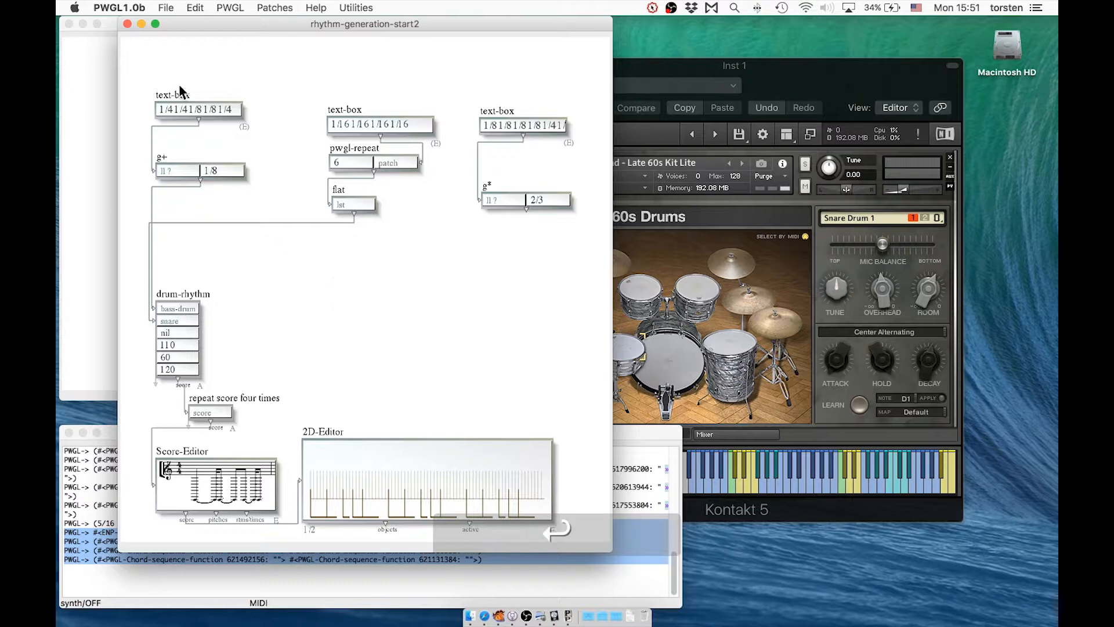
- Evaluate the 2D-Editor with the changed g+ offset and audition the resulting drum rhythm
left_click(336, 451)
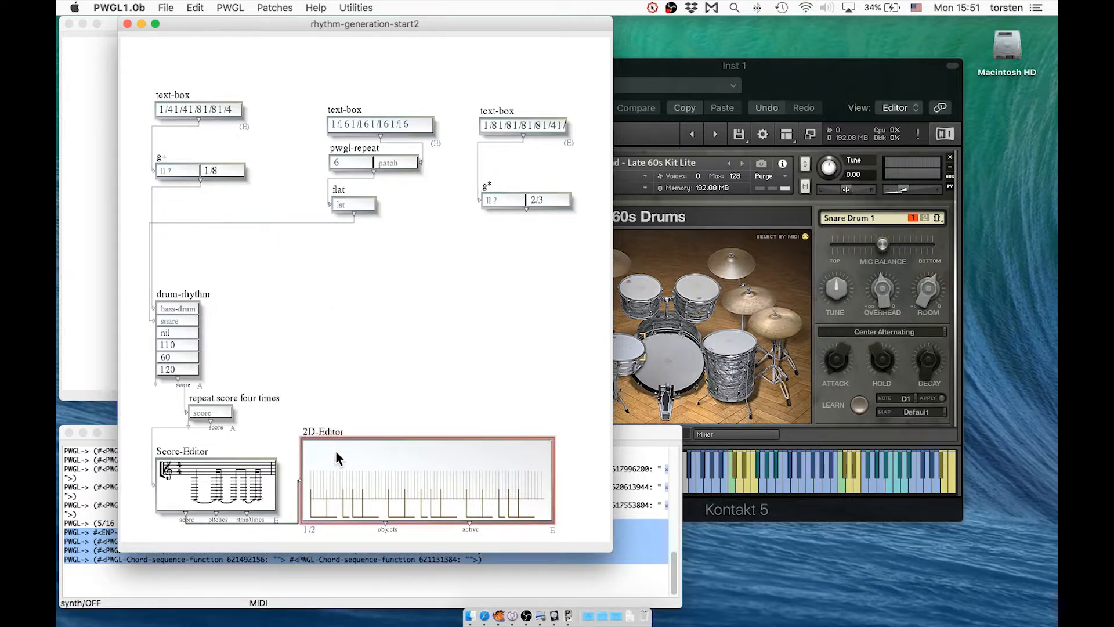
key("v")
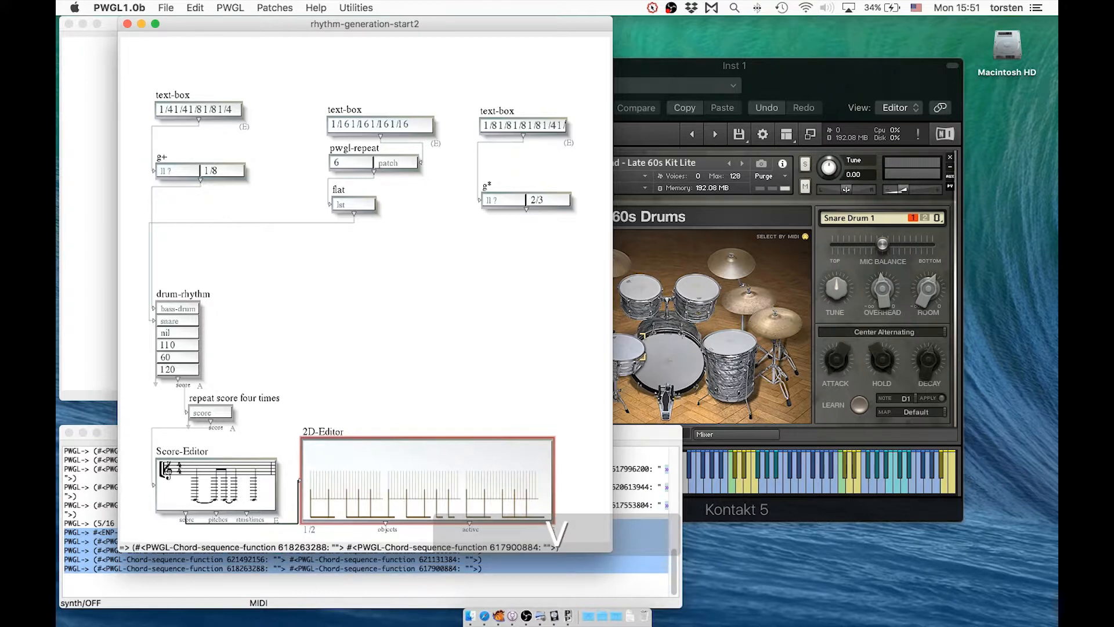
key("space")
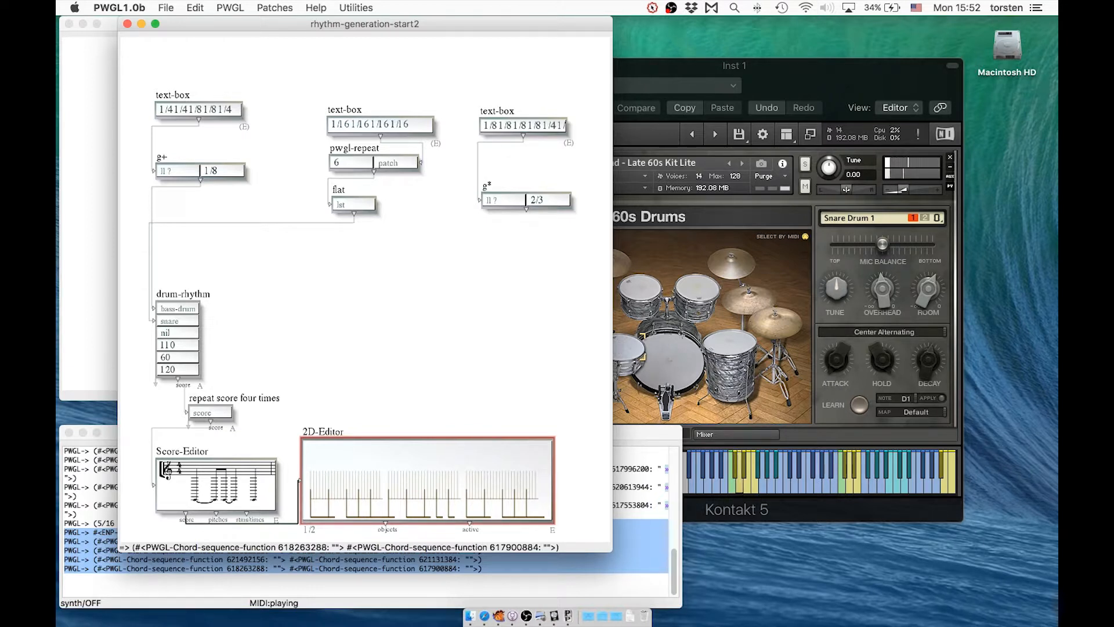
key("space")
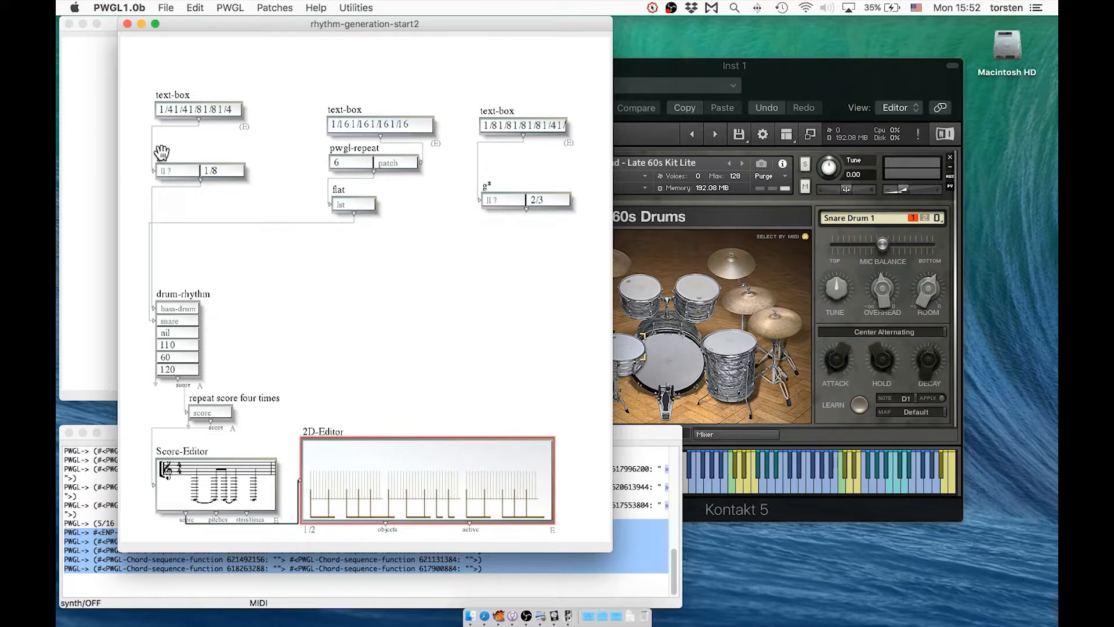
left_click(343, 161)
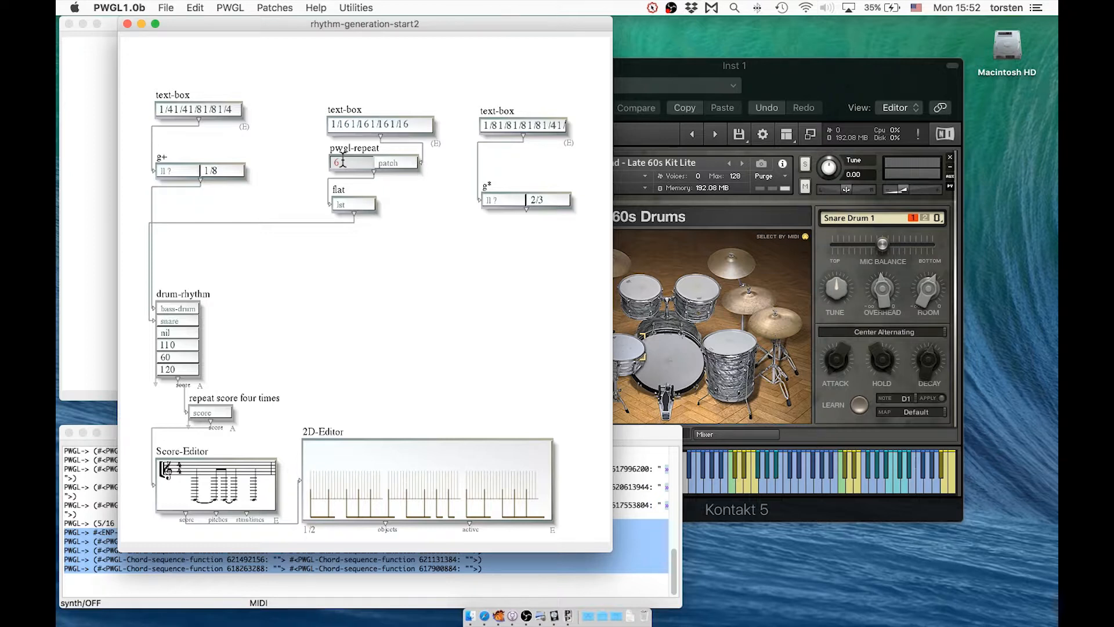
key("Escape")
left_click(230, 244)
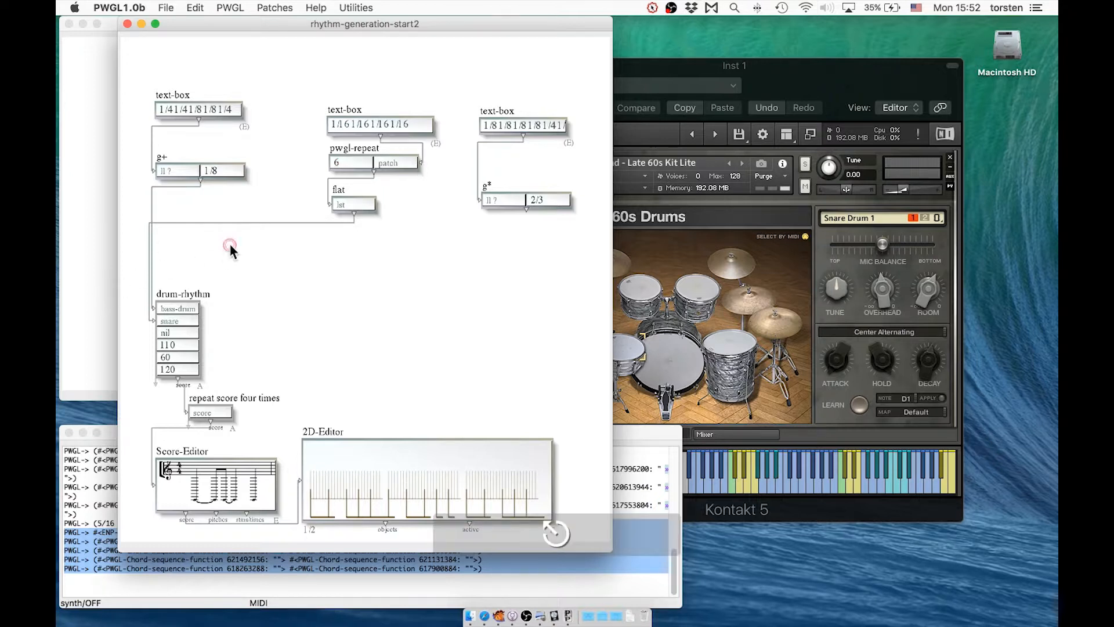
- Add a g-scaling/sum box above drum-rhythm and connect the g+ output to its list input
right_click(230, 244)
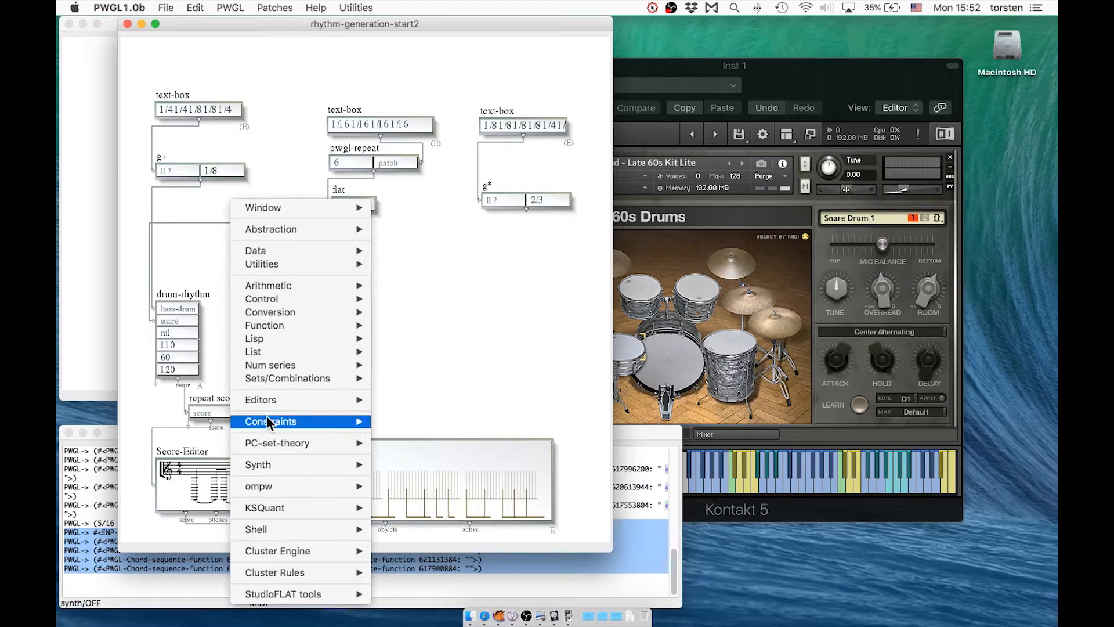
mouse_move(278, 378)
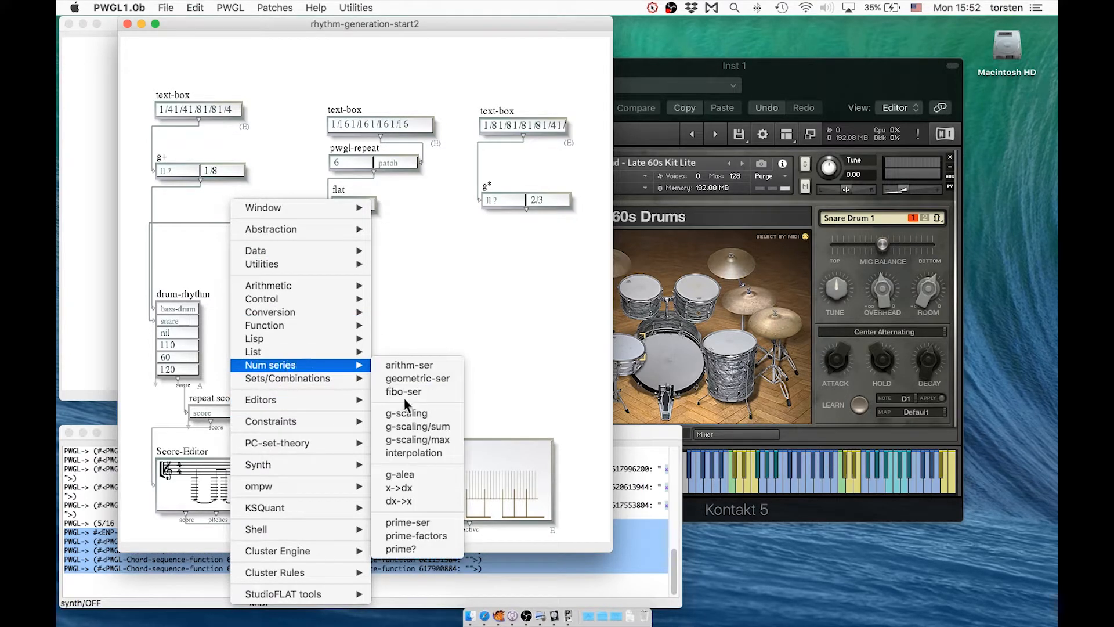
left_click(420, 427)
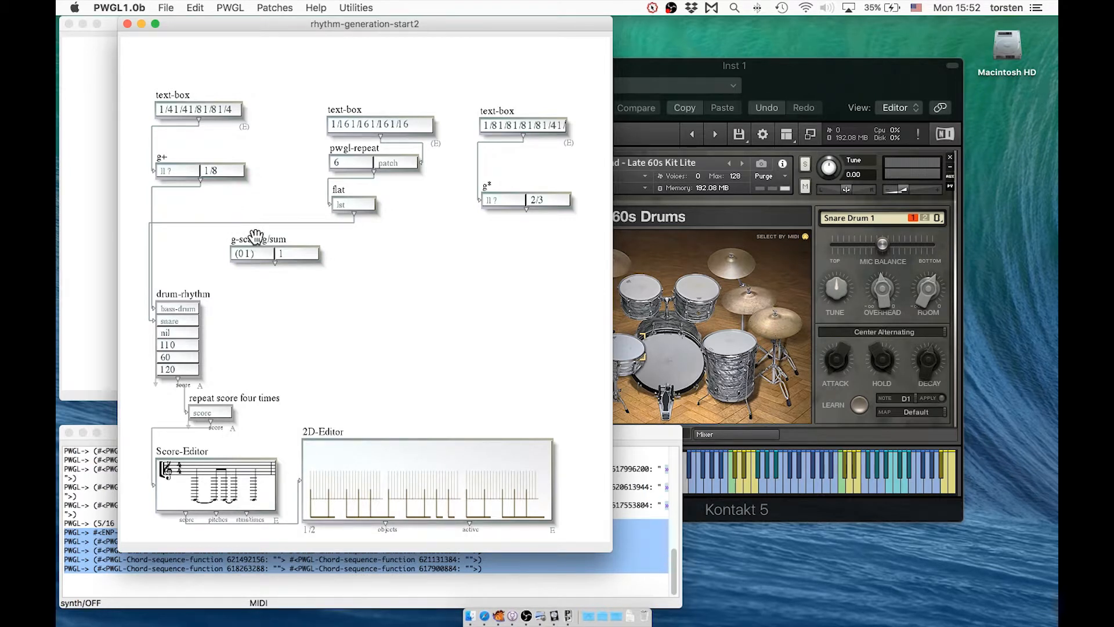
left_click_drag(259, 238, 210, 234)
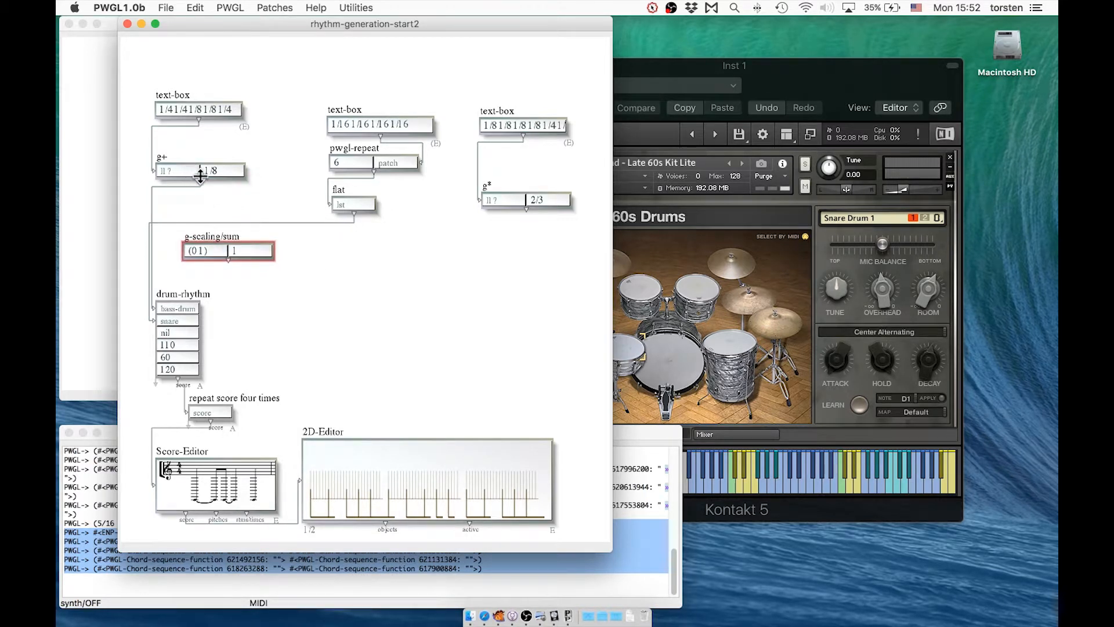
left_click_drag(201, 182, 209, 250)
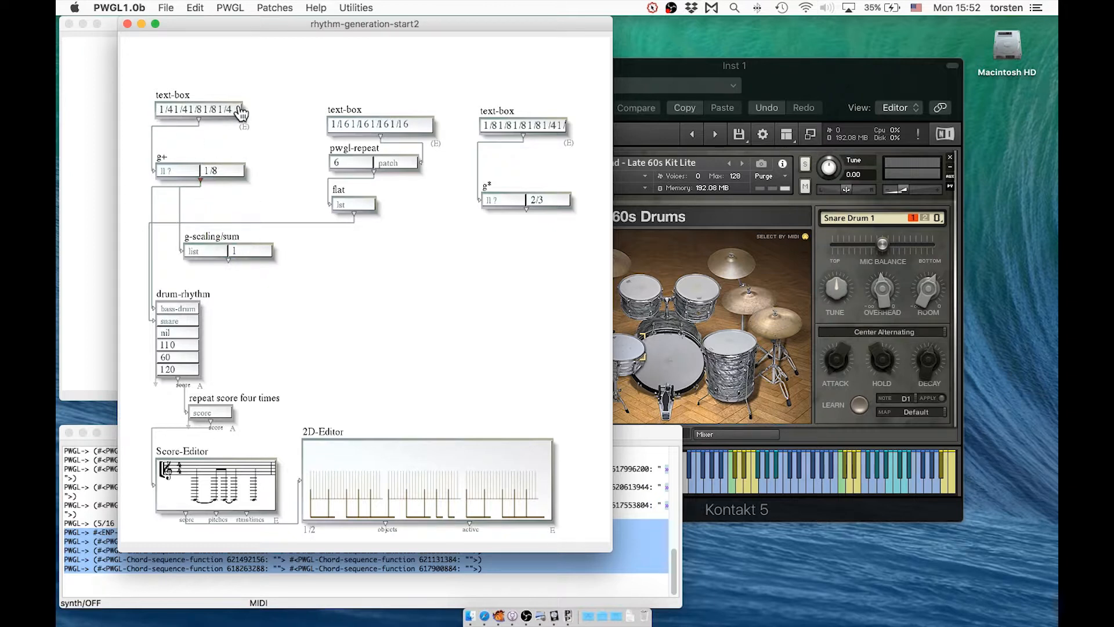
- Set the second input of the g+ box to 1/16
double_click(209, 166)
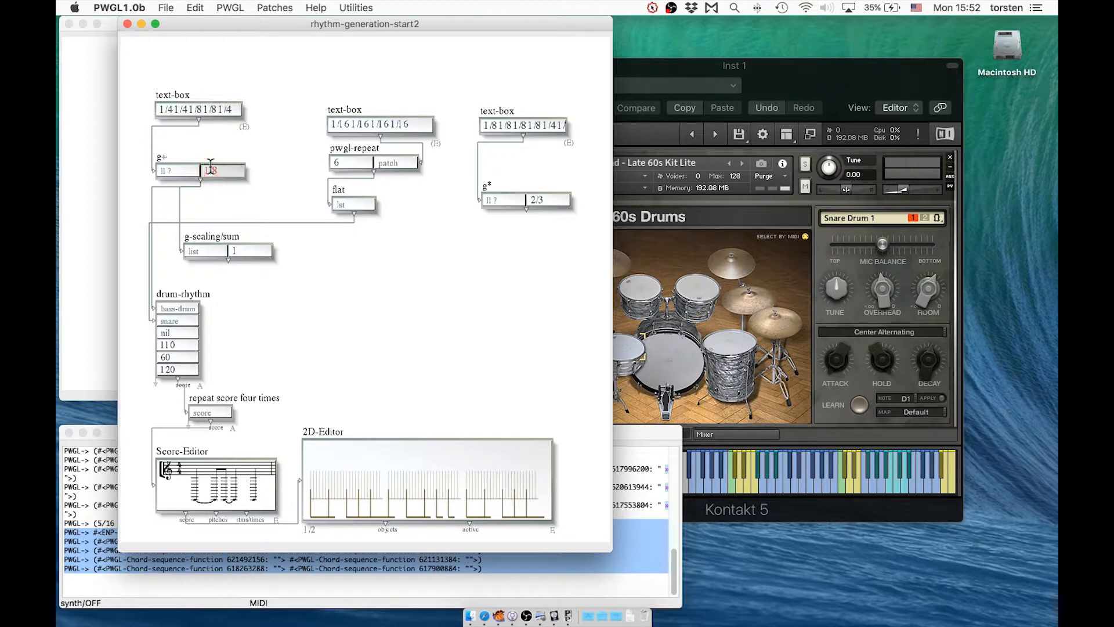
type("1/16")
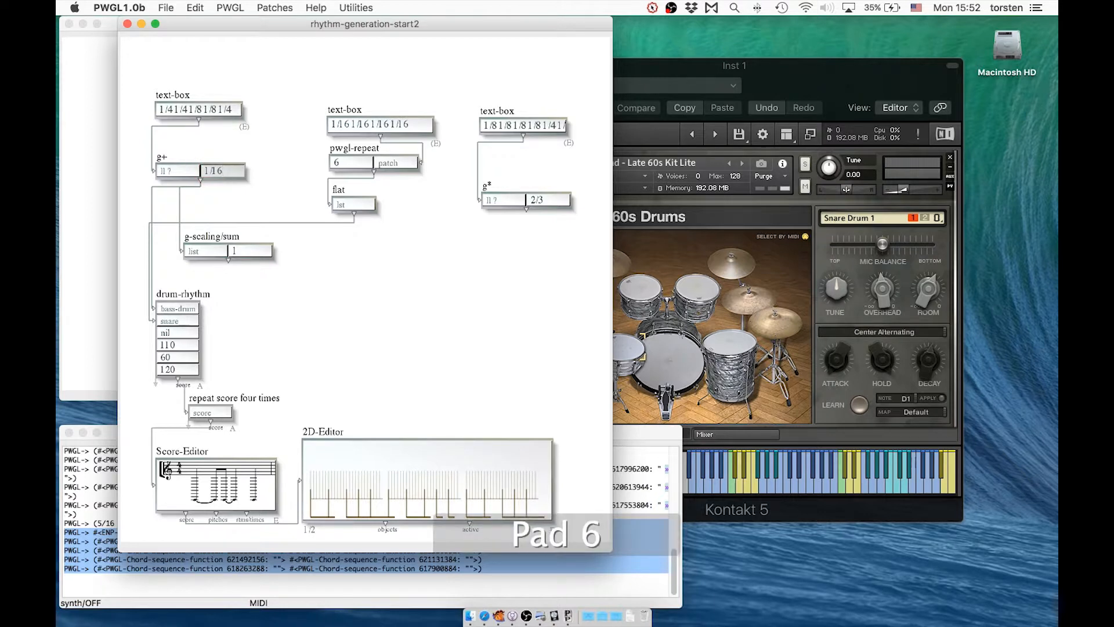
key("Return")
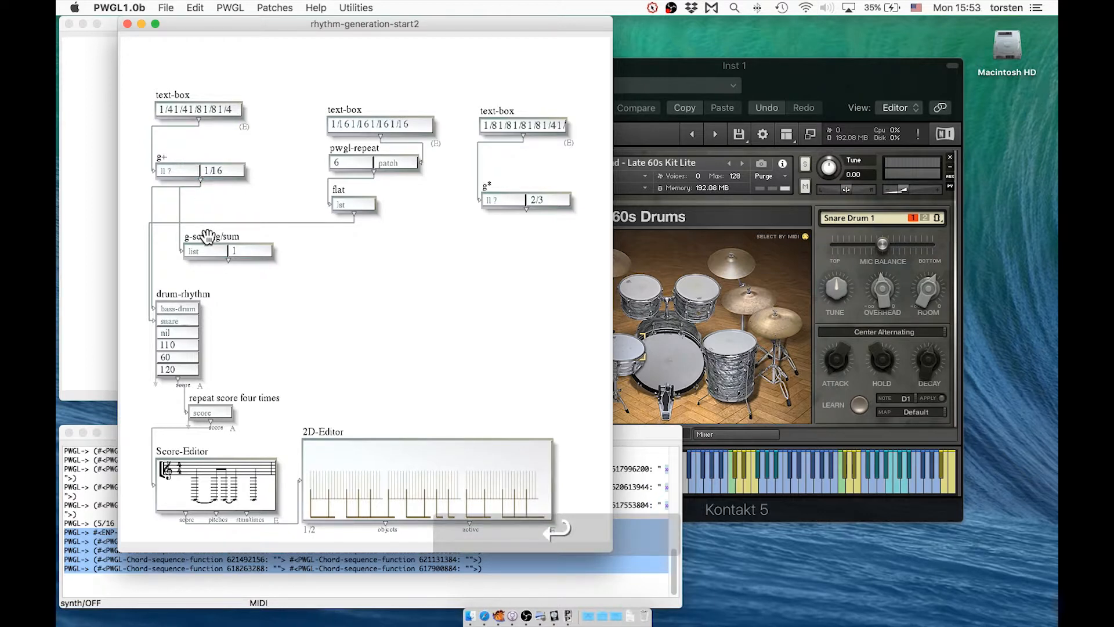
- Evaluate the g+ box and examine the listed durations in the PWGL output
left_click(163, 157)
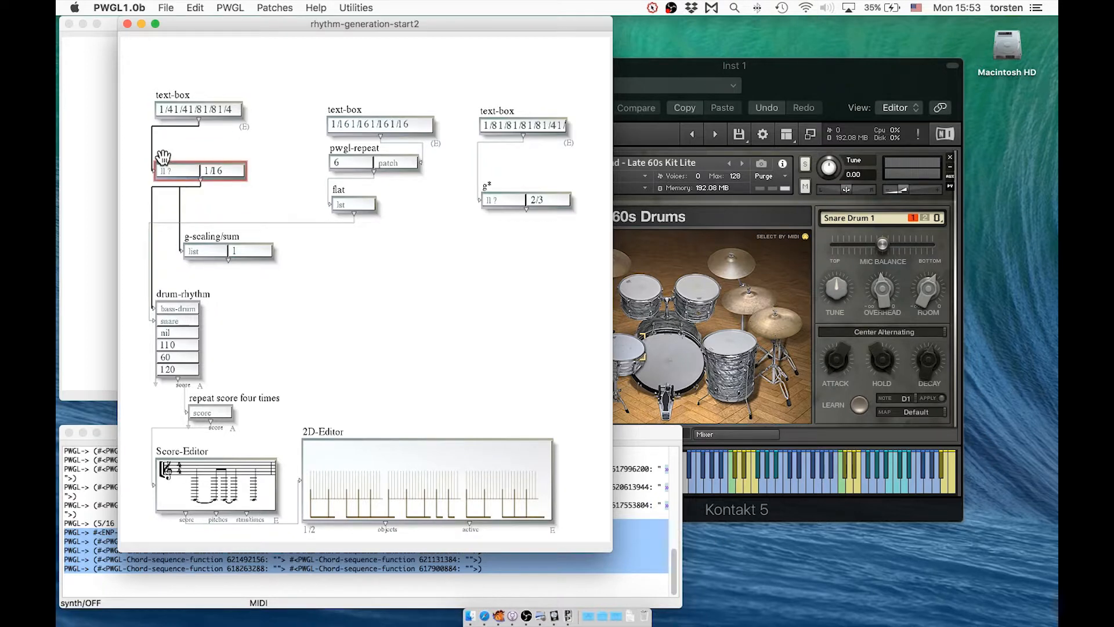
key("v")
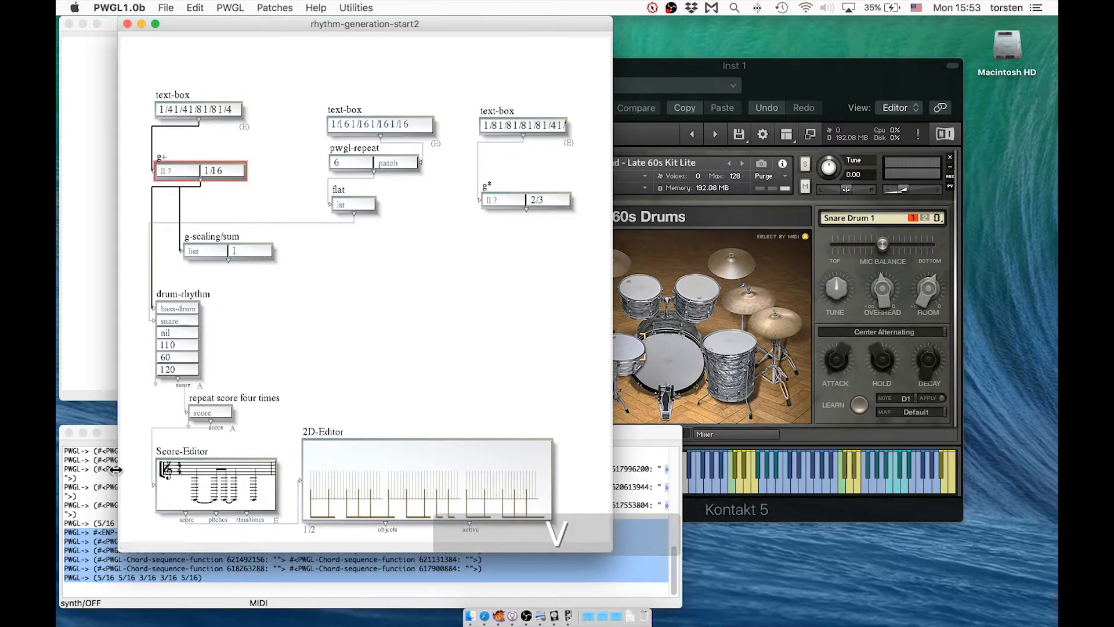
left_click(99, 567)
left_click_drag(97, 573, 95, 576)
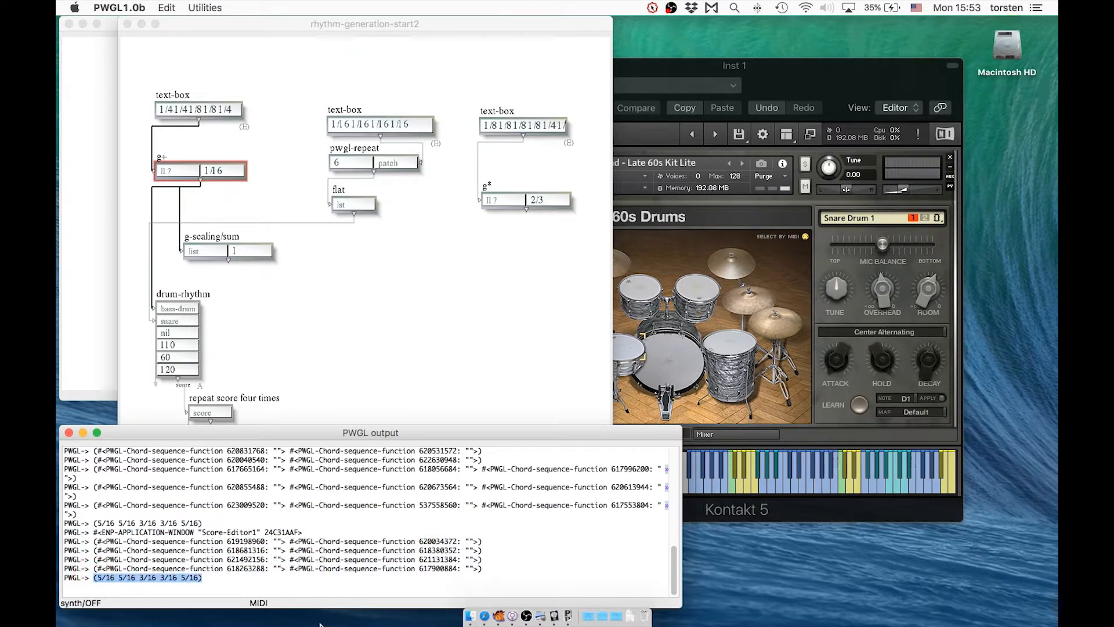
- Evaluate the g-scaling/sum box and examine the scaled durations in the PWGL output
left_click(215, 235)
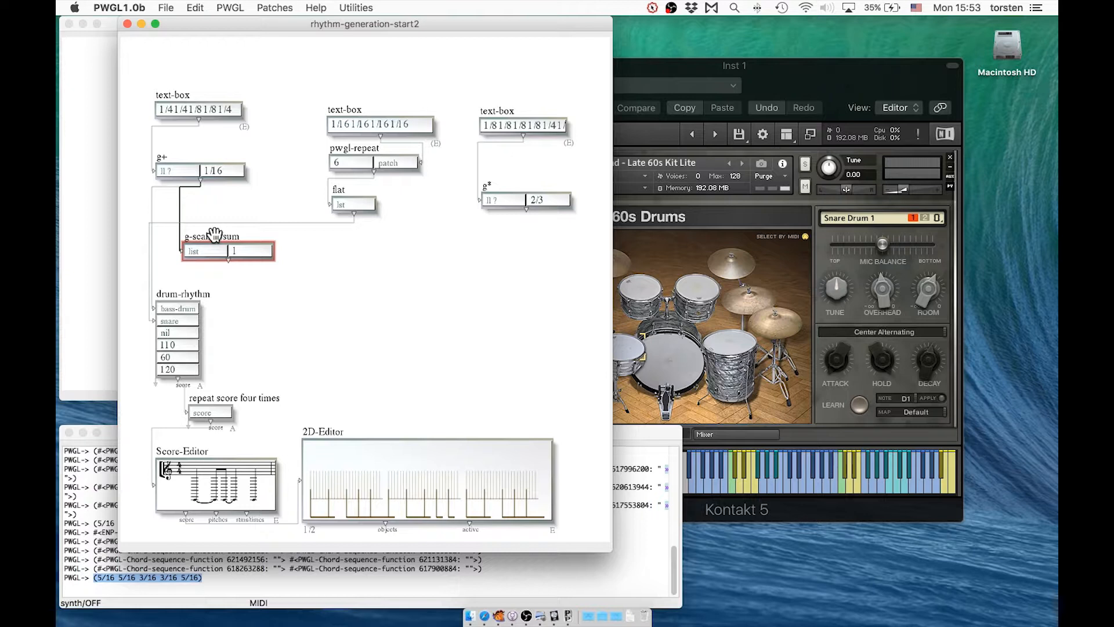
key("v")
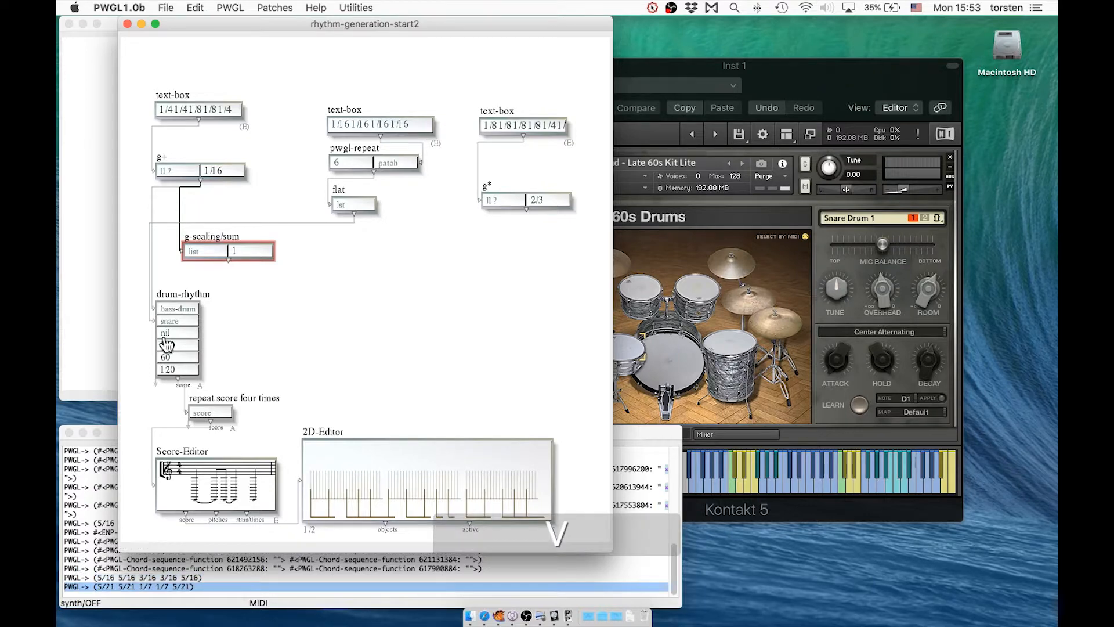
left_click(134, 586)
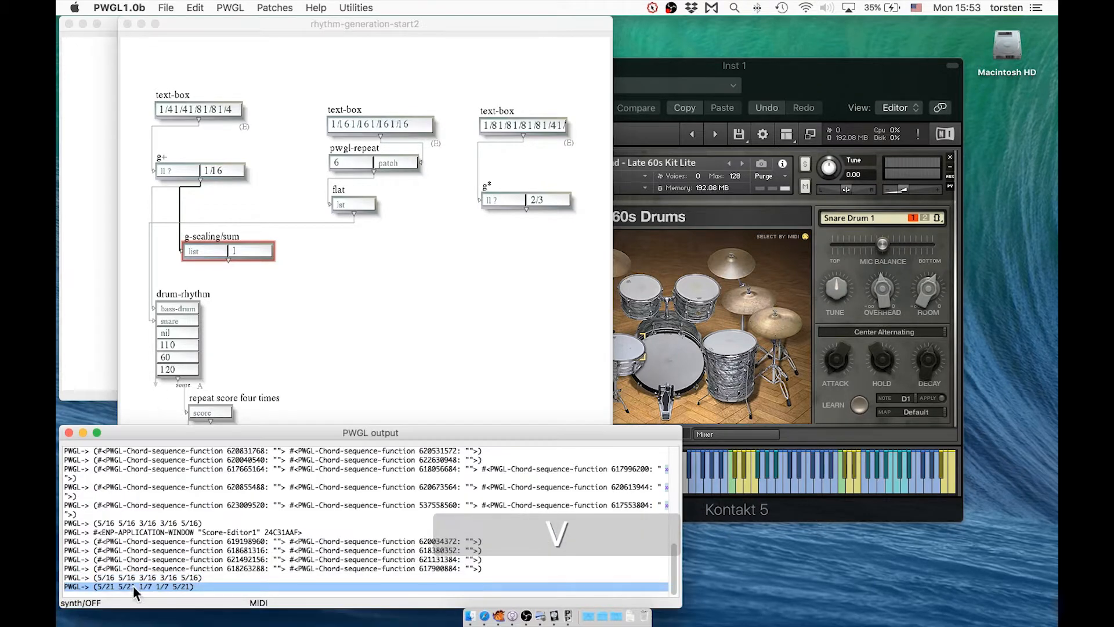
left_click(91, 586)
- Set the repeat count of the pwgl-repeat box to 4
left_click(347, 168)
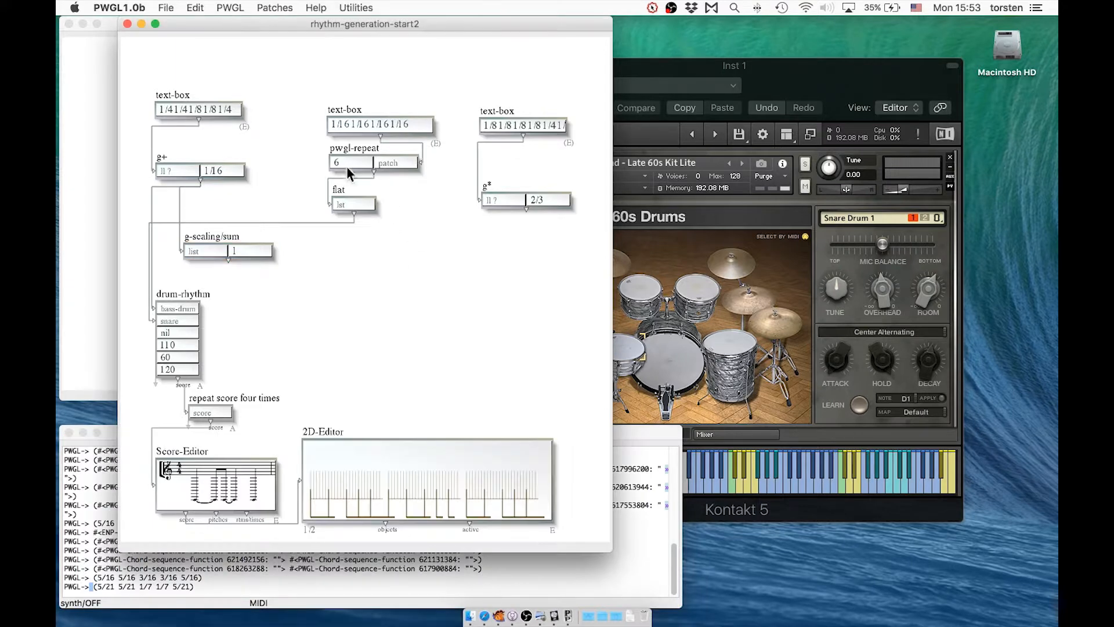
left_click(352, 167)
type("4")
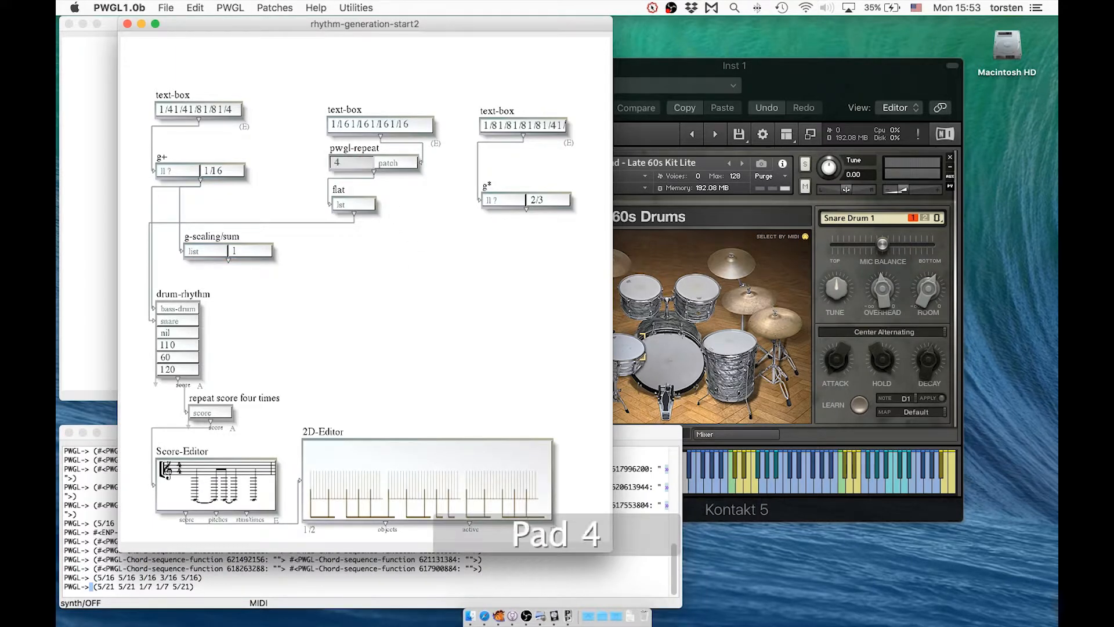
key("Return")
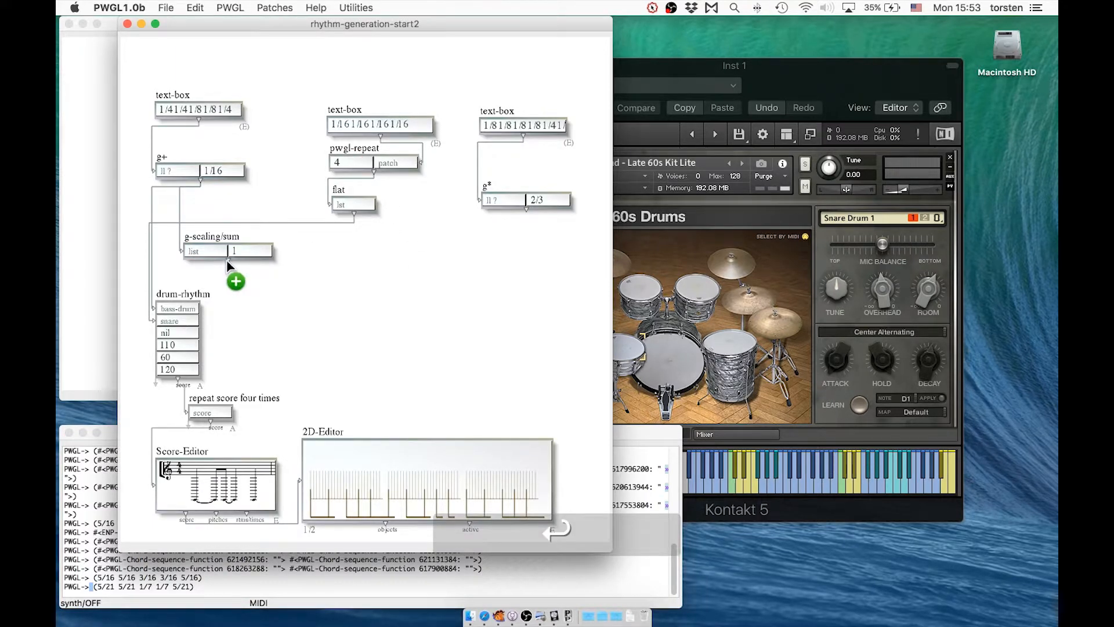
- Connect the g-scaling/sum output to drum-rhythm's bass-drum input, align the box with its connections, and re-evaluate the 2D-Editor
left_click_drag(226, 259, 171, 320)
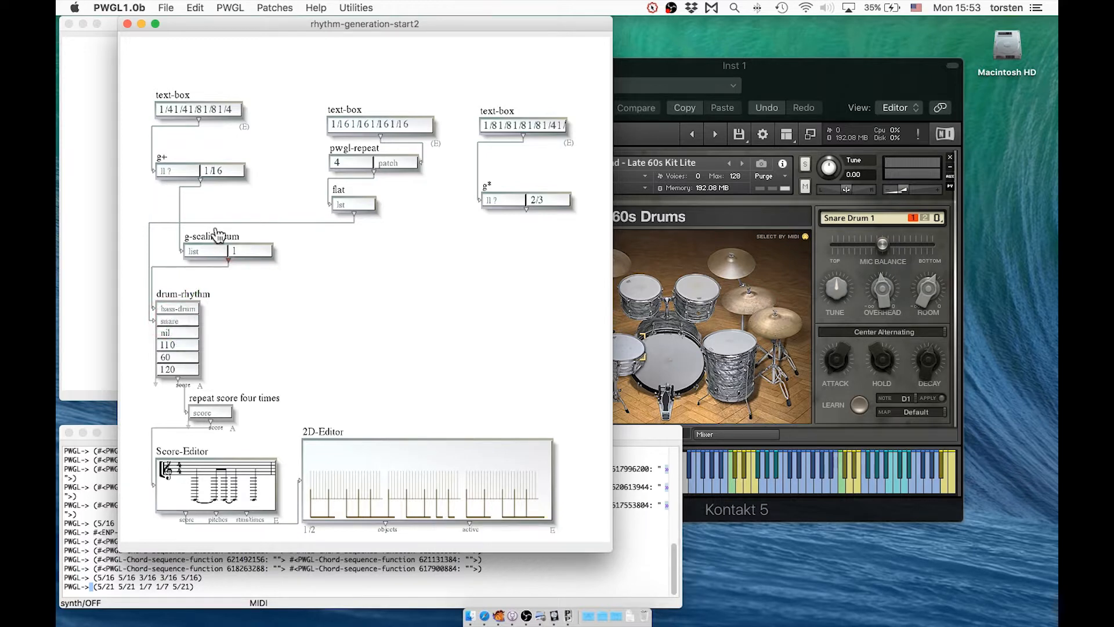
left_click_drag(217, 235, 199, 237)
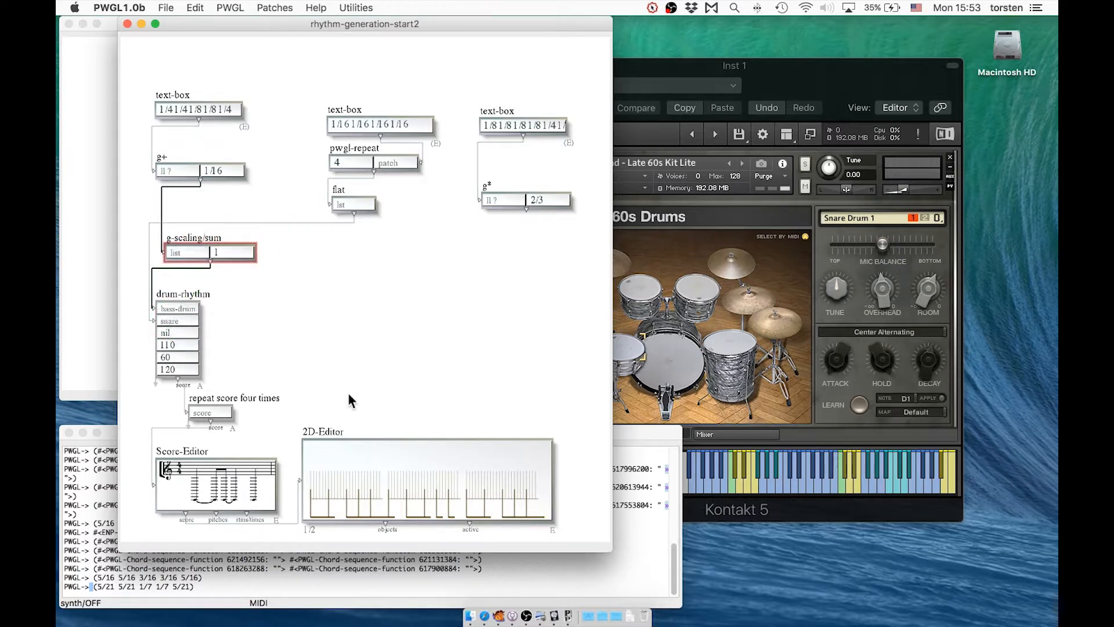
left_click(366, 463)
key("v")
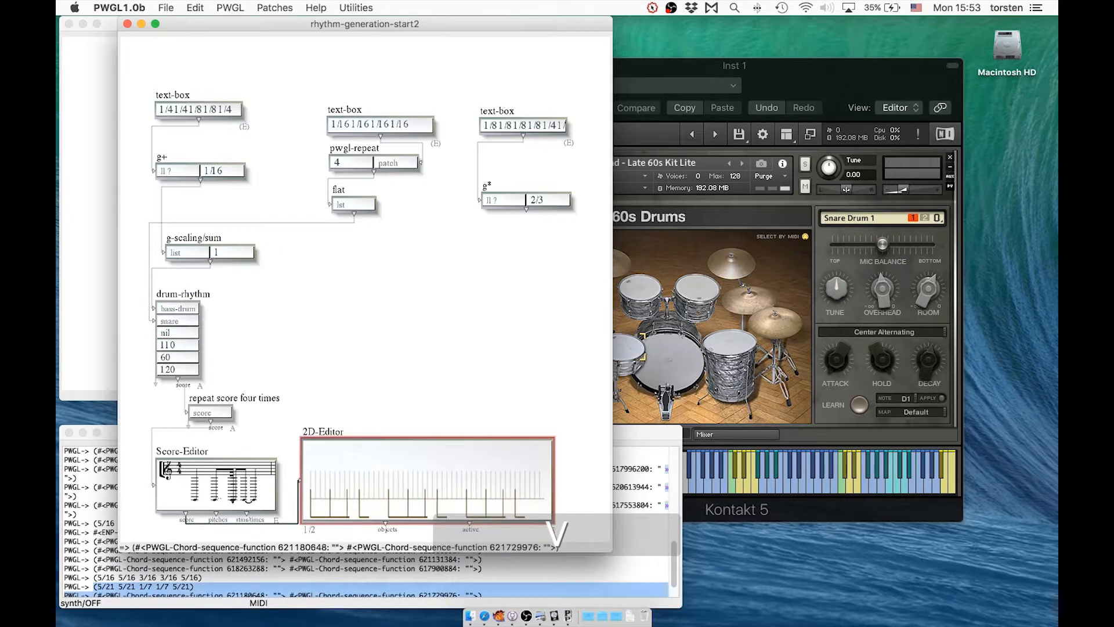
- Play back the rhythm whose bass-drum durations are scaled to a sum of 1, and stop it after listening
key("space")
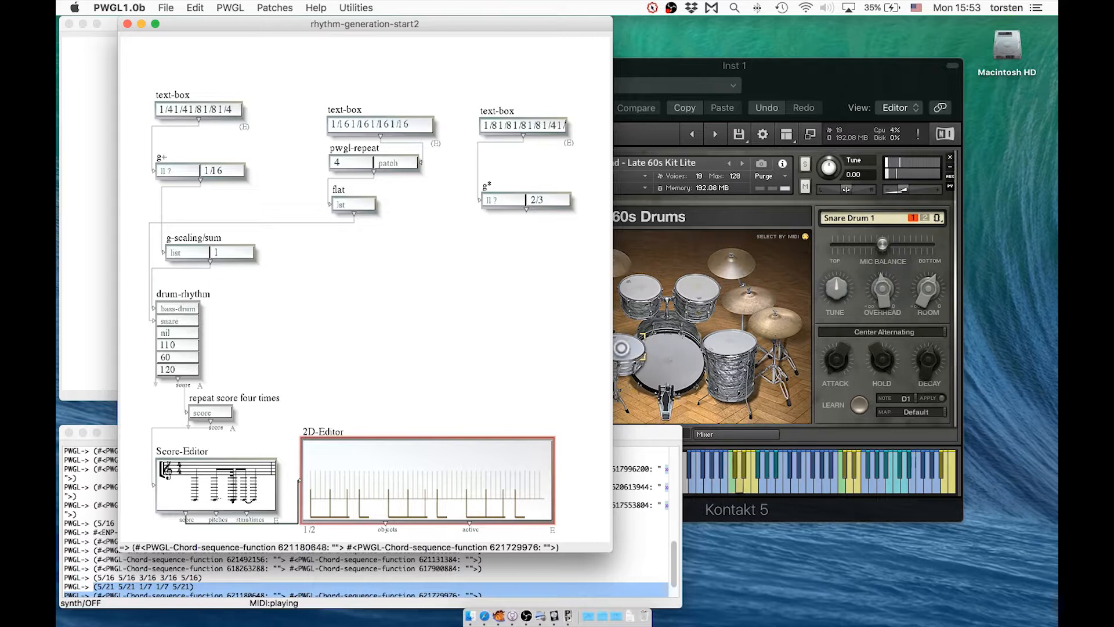
key("space")
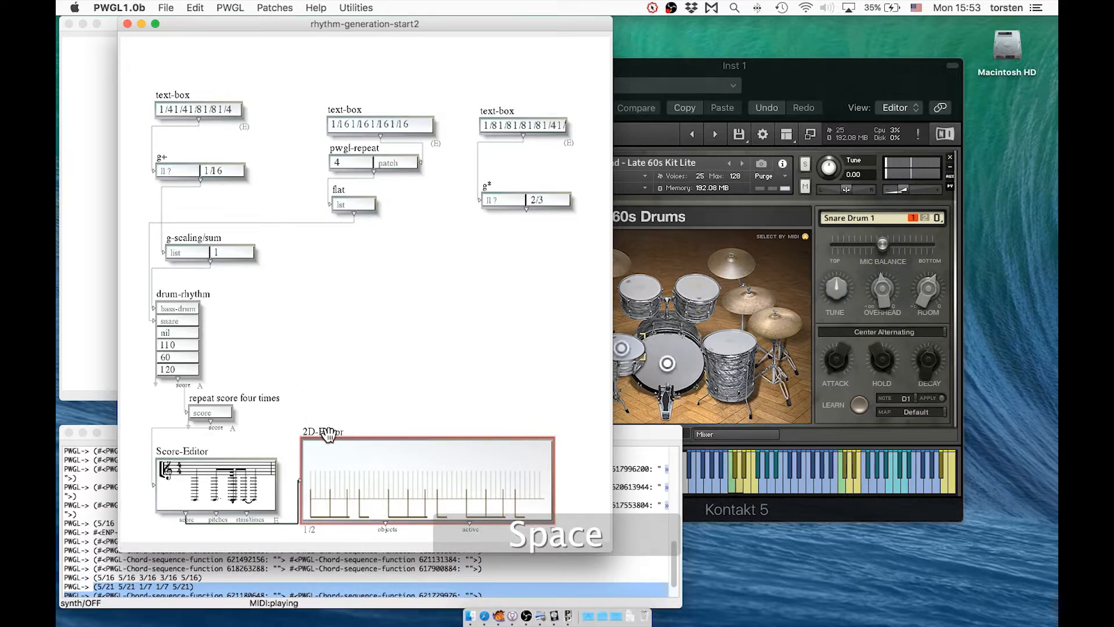
key("space")
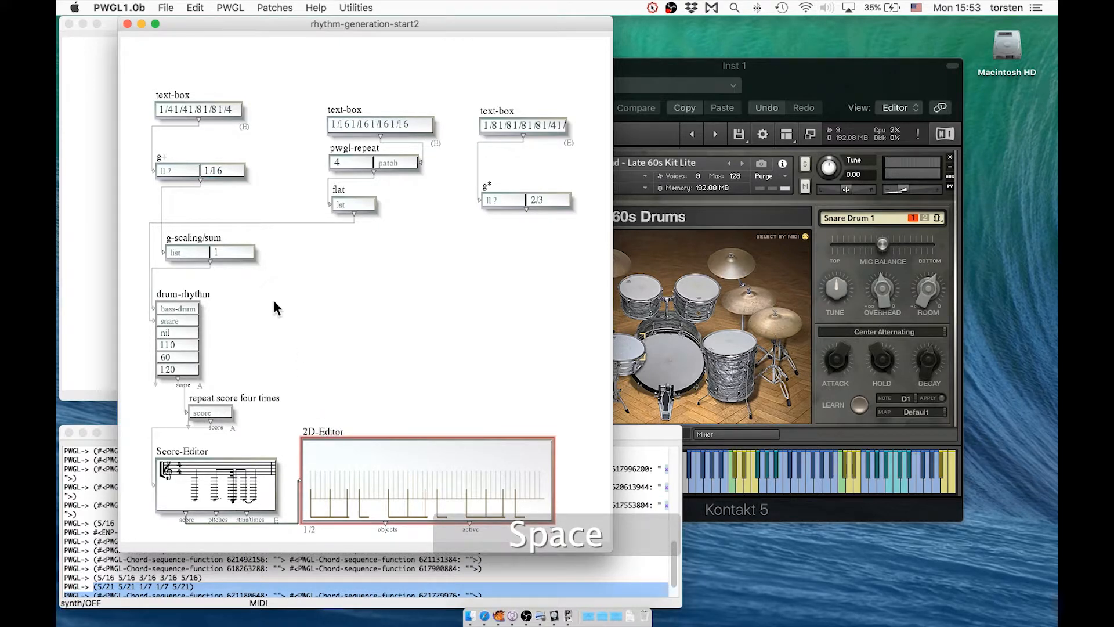
- Set the target sum of the g-scaling/sum box to 2 and re-evaluate the 2D-Editor
left_click(199, 237)
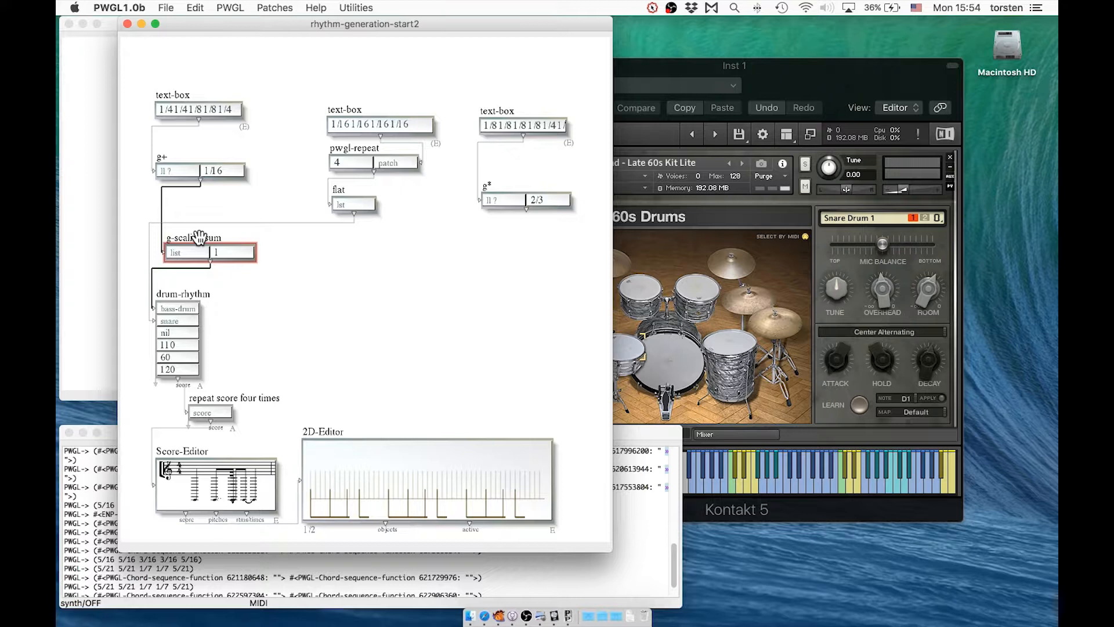
left_click(178, 99)
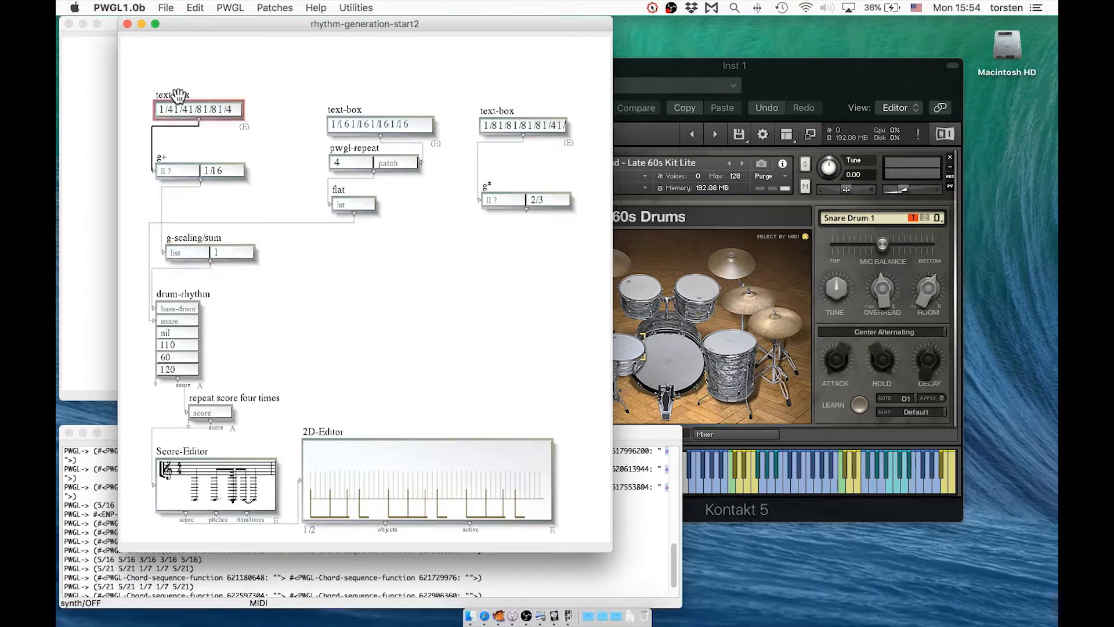
double_click(225, 252)
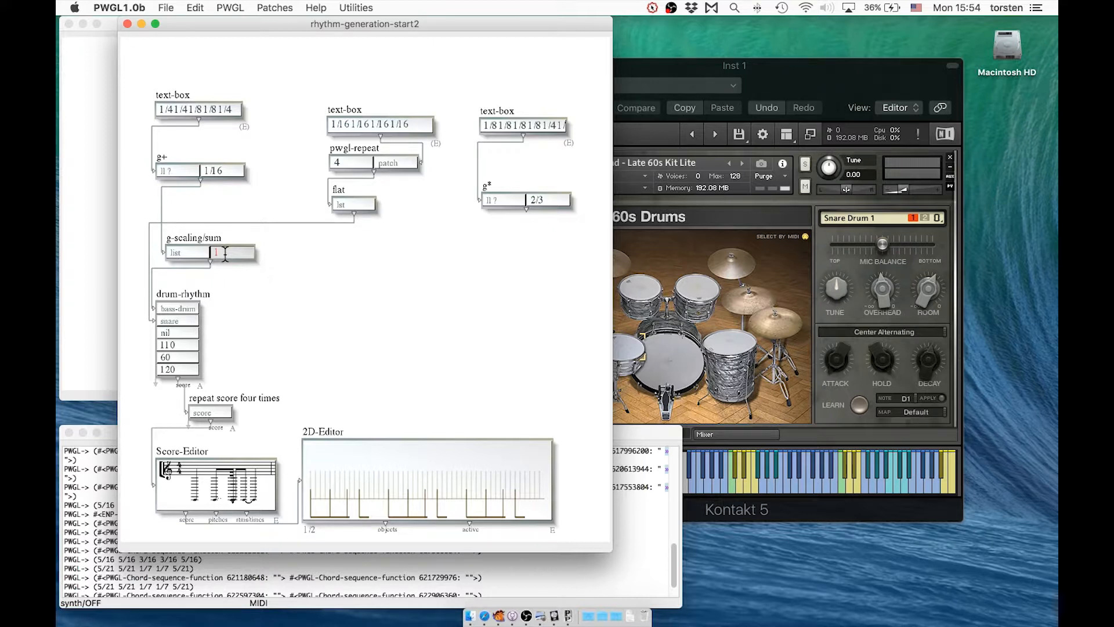
type("2")
key("Return")
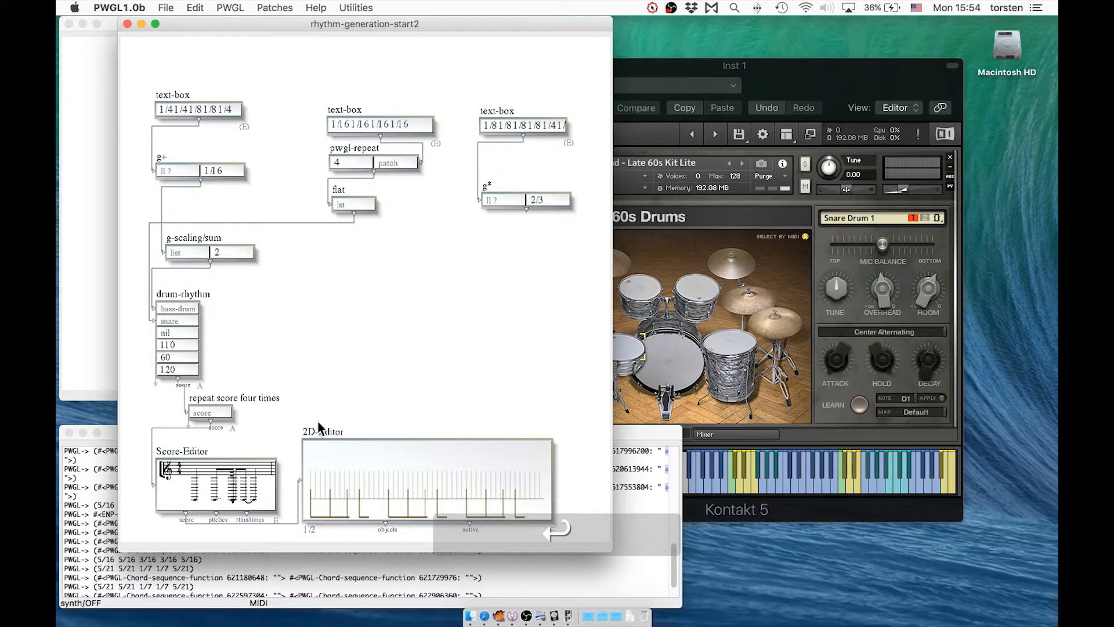
left_click(320, 430)
key("v")
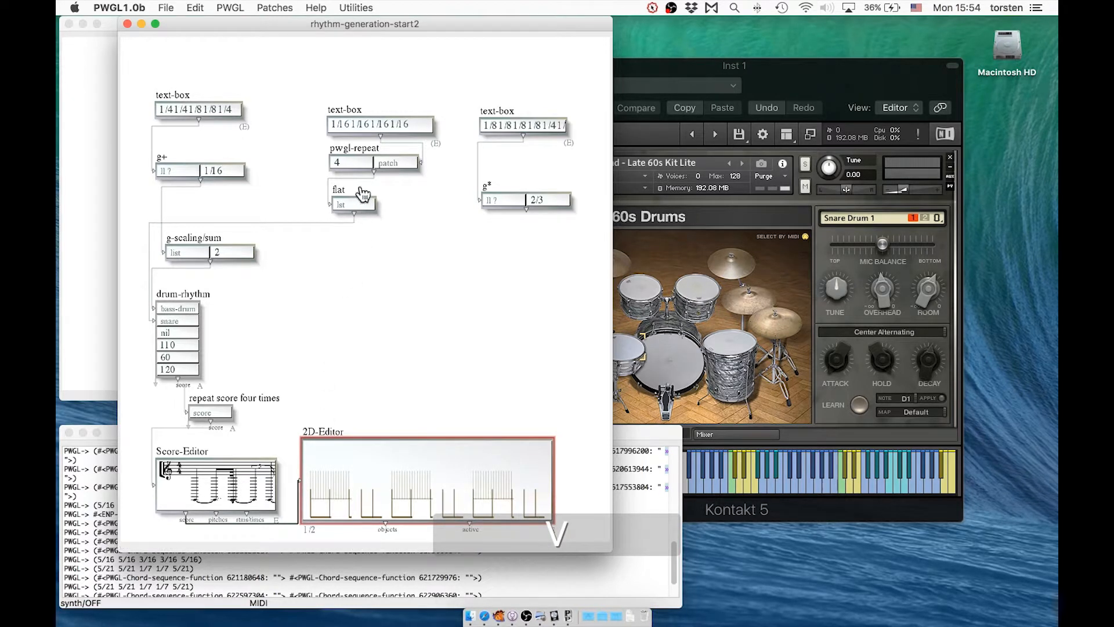
- Set the pwgl-repeat count to 8 and re-evaluate the 2D-Editor
double_click(356, 162)
key("BackSpace")
type("8")
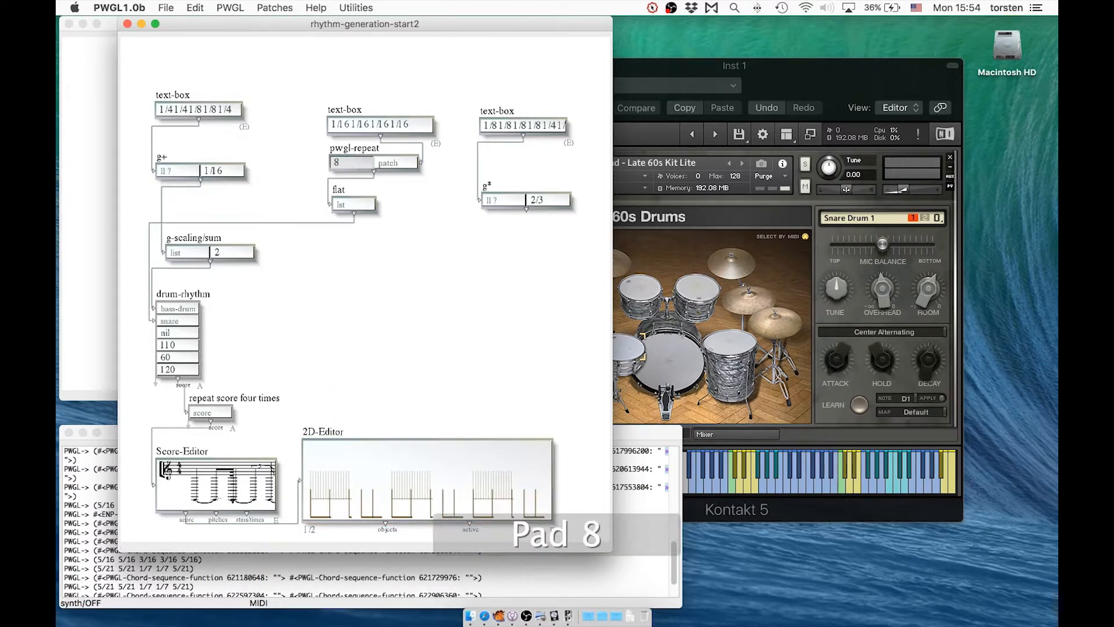
key("Return")
left_click(319, 431)
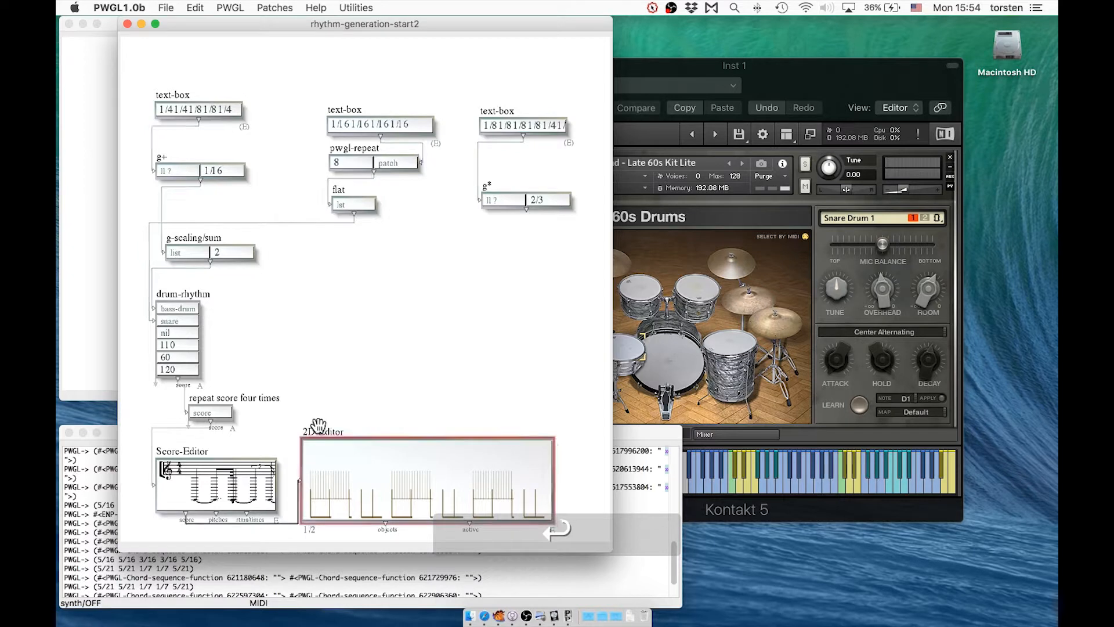
key("v")
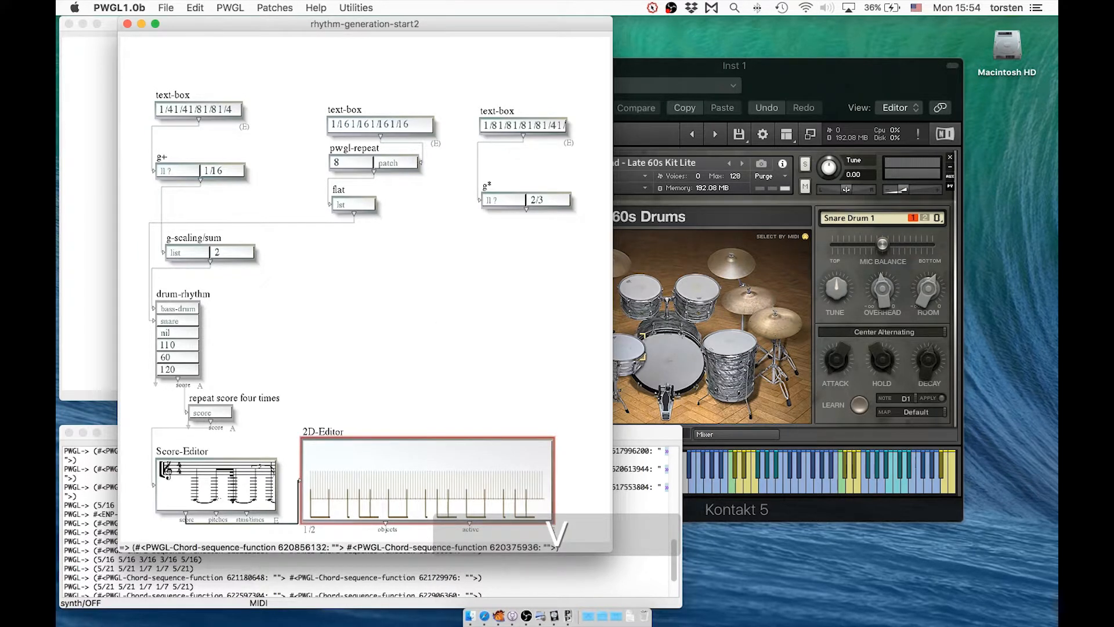
- Audition the lengthened drum rhythm from the 2D-Editor, stop playback and clear the box selection
key("space")
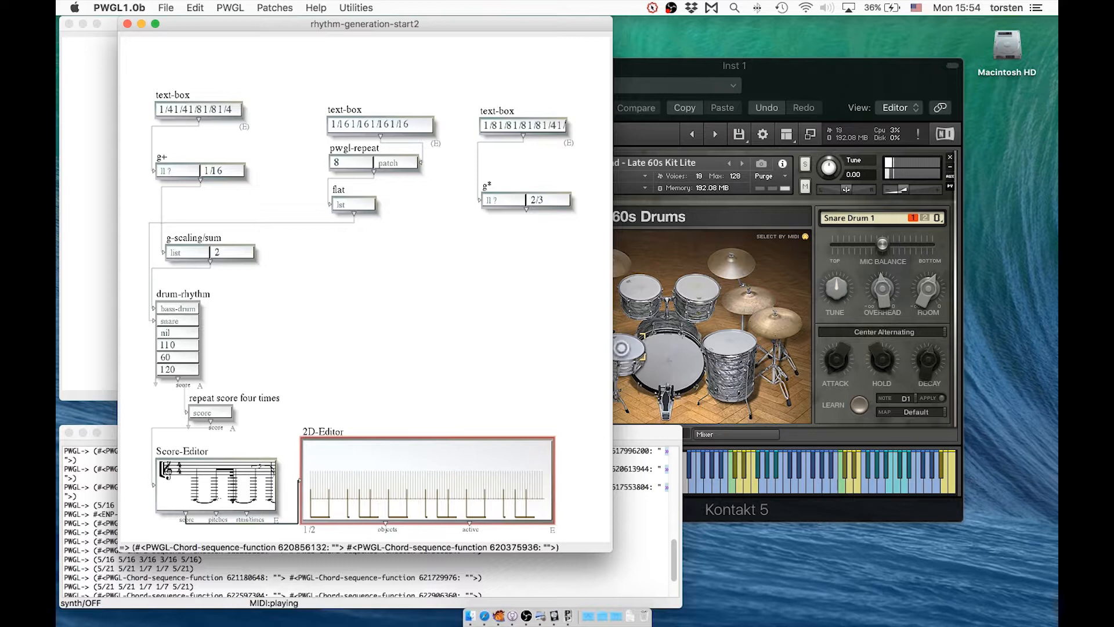
key("space")
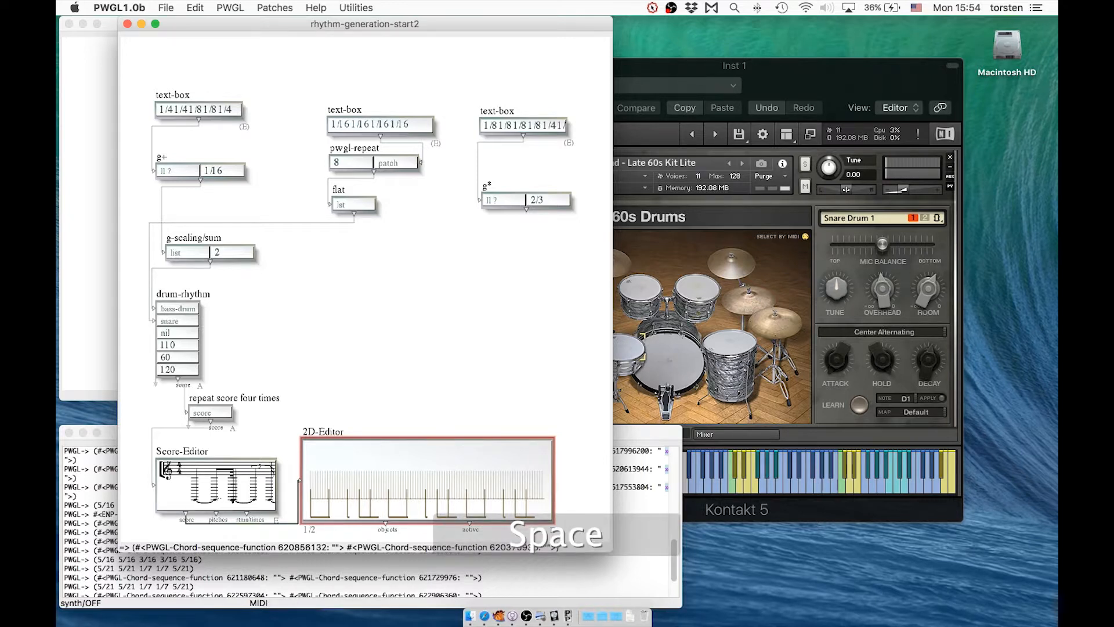
left_click(292, 296)
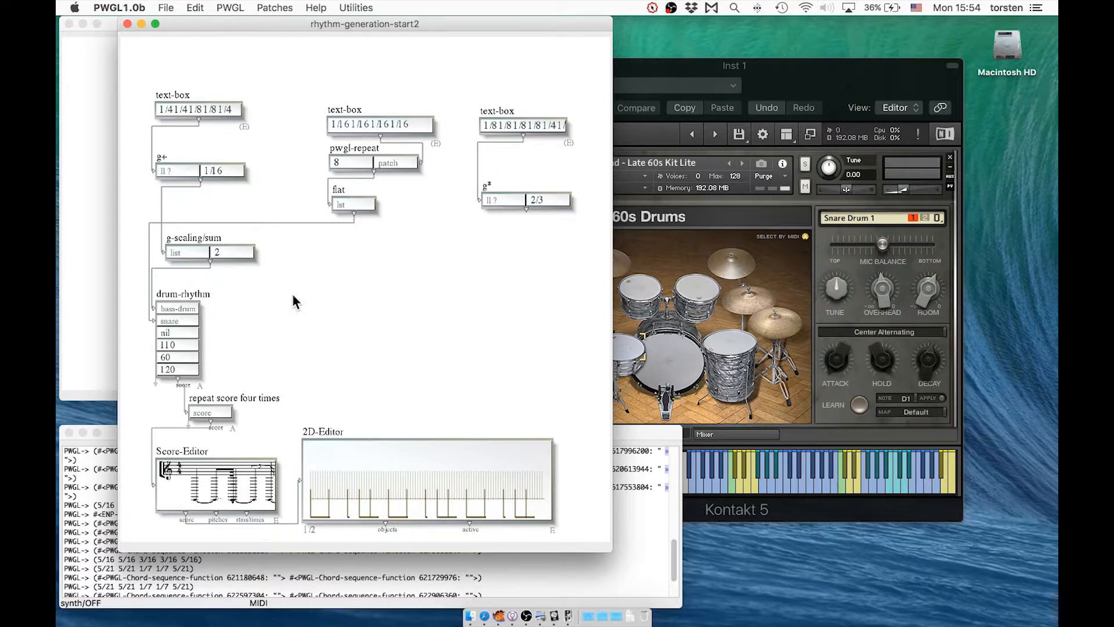
- Delete the g+ and g-scaling/sum boxes from the bass-drum chain
left_click(195, 237)
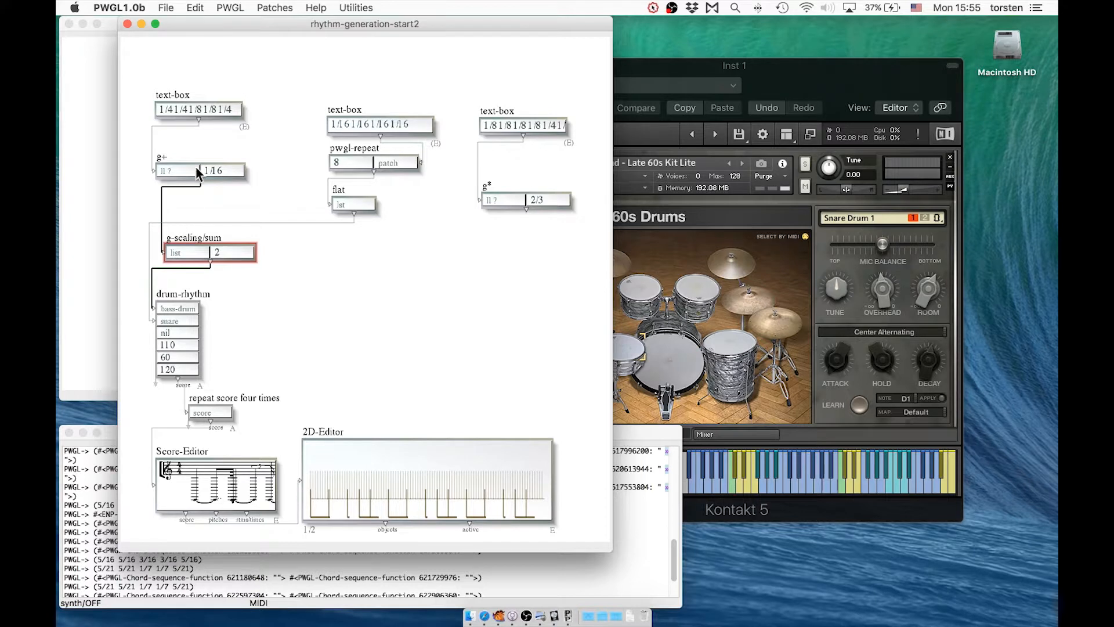
left_click_drag(137, 139, 240, 278)
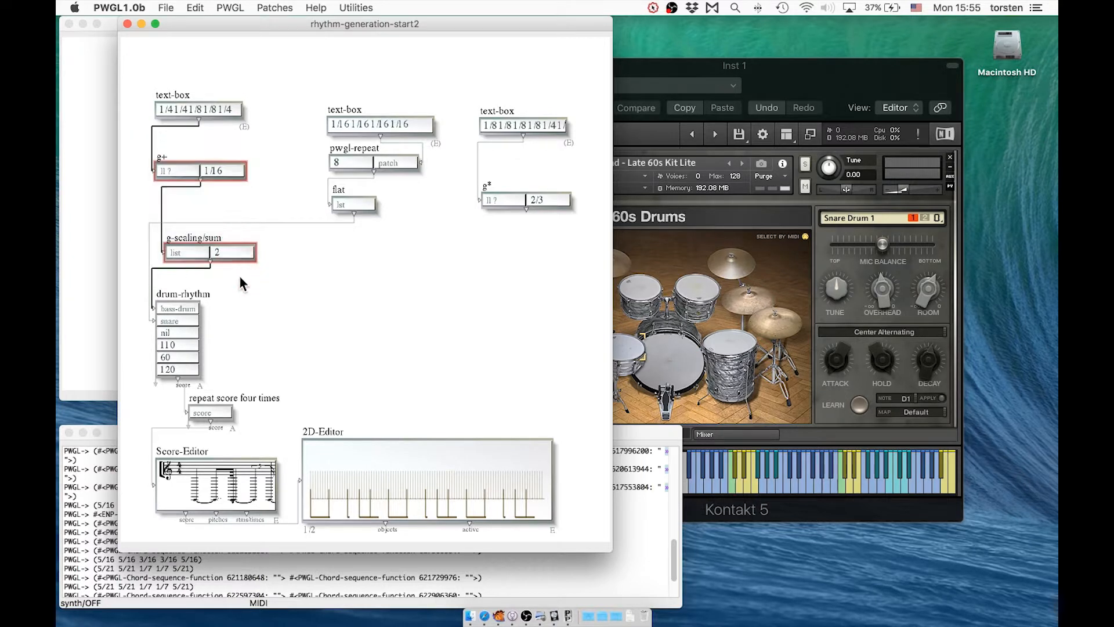
key("BackSpace")
- Add an interpolation box and place it just below the first text-box
right_click(207, 248)
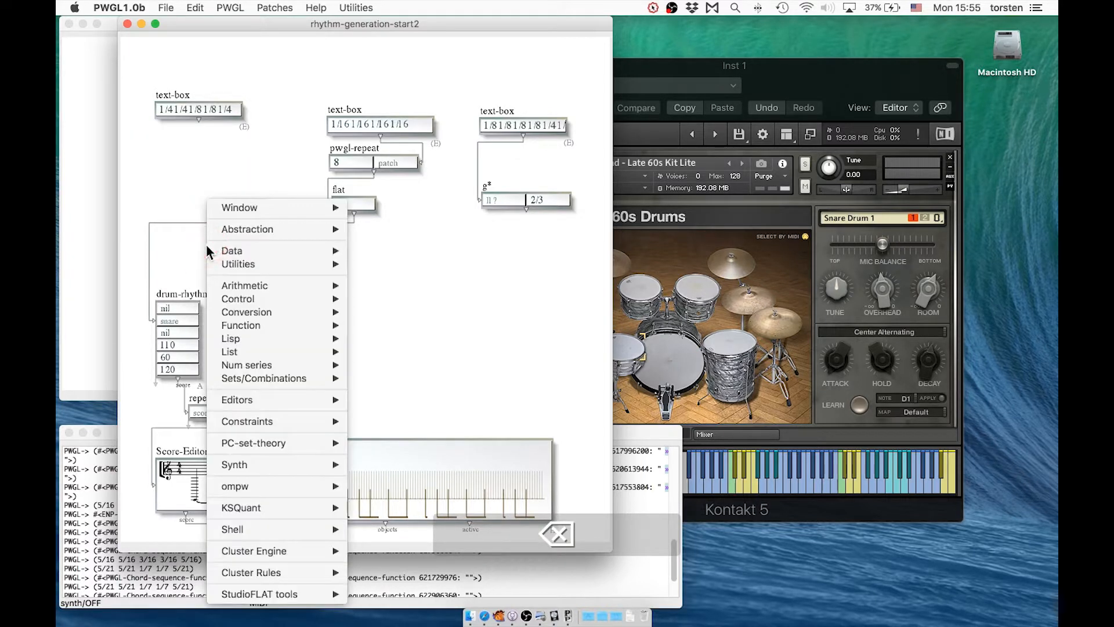
mouse_move(223, 377)
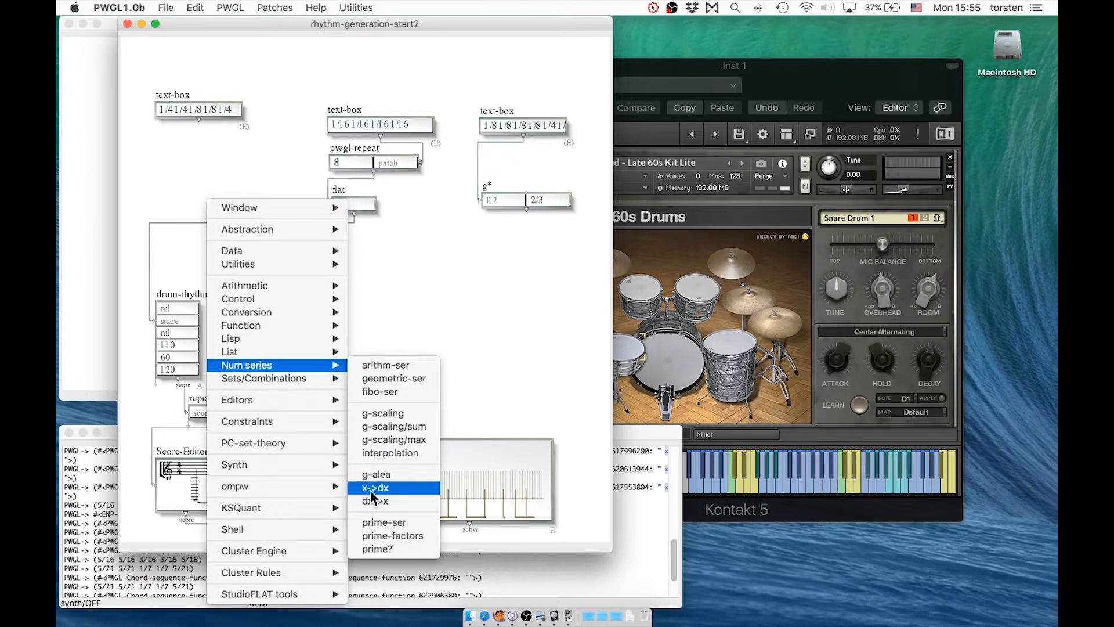
left_click(379, 453)
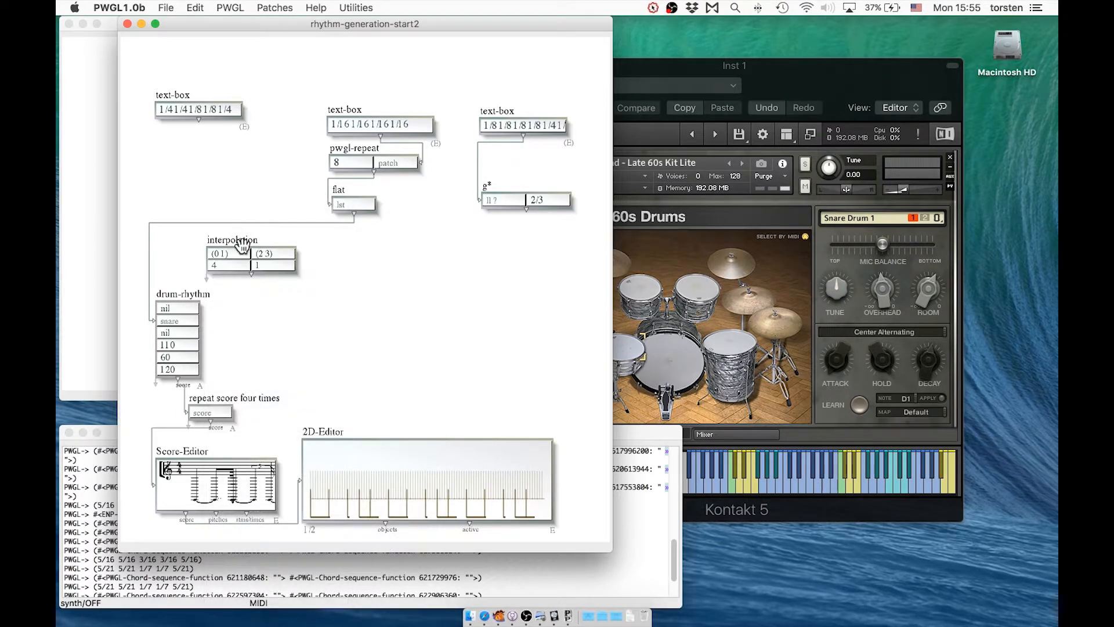
left_click_drag(241, 239, 203, 146)
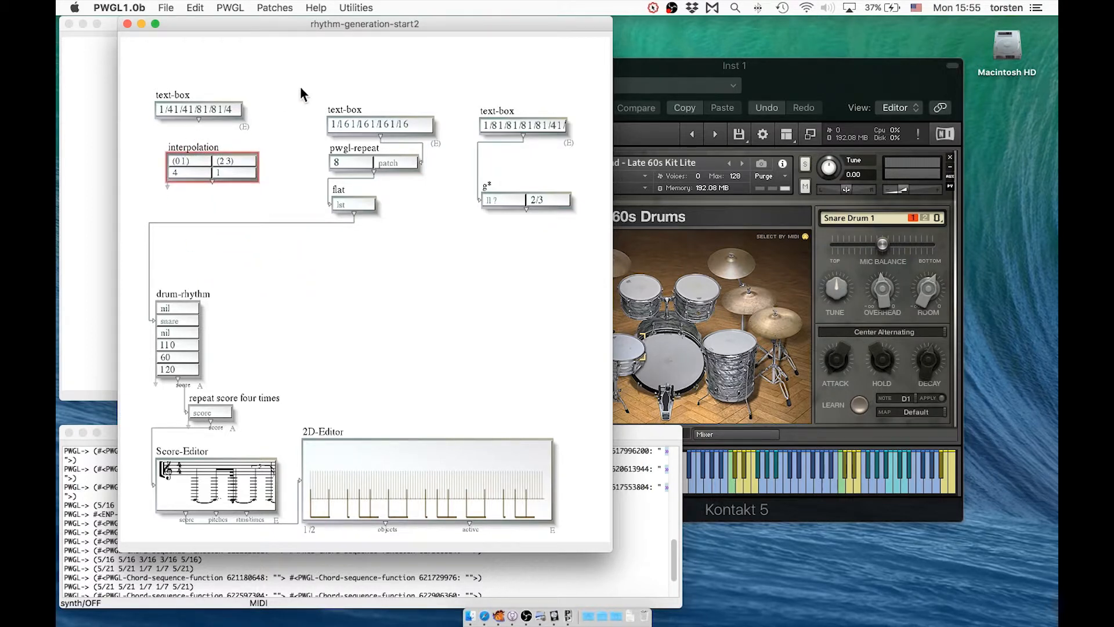
- Move the bass-drum text-box and the snare chain apart, and add a widened empty text-box between them
left_click_drag(358, 83, 375, 188)
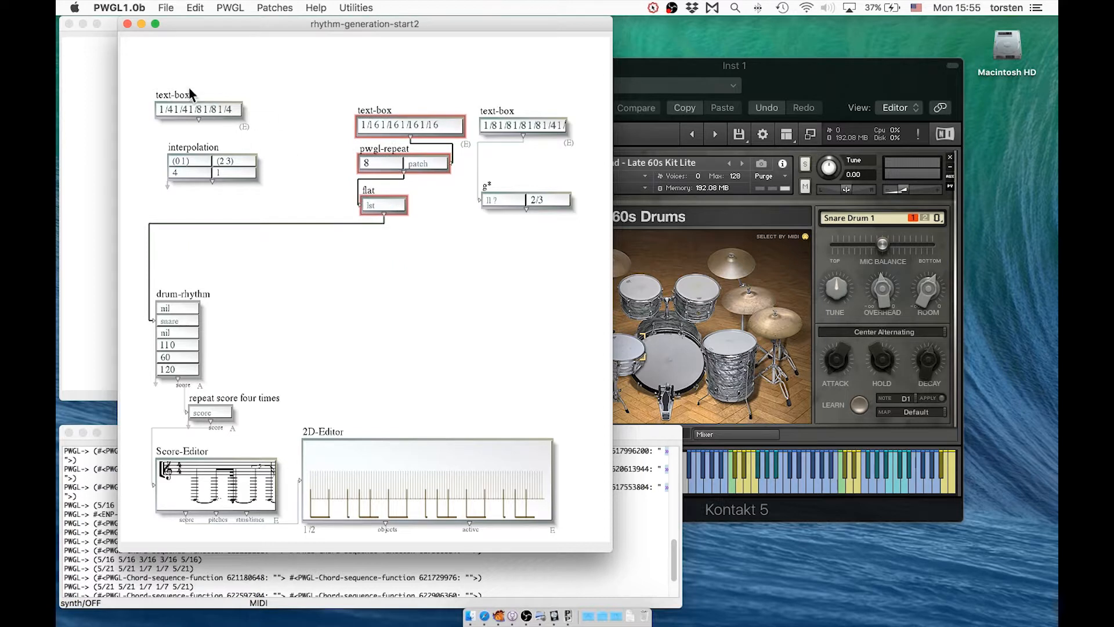
left_click_drag(181, 92, 152, 98)
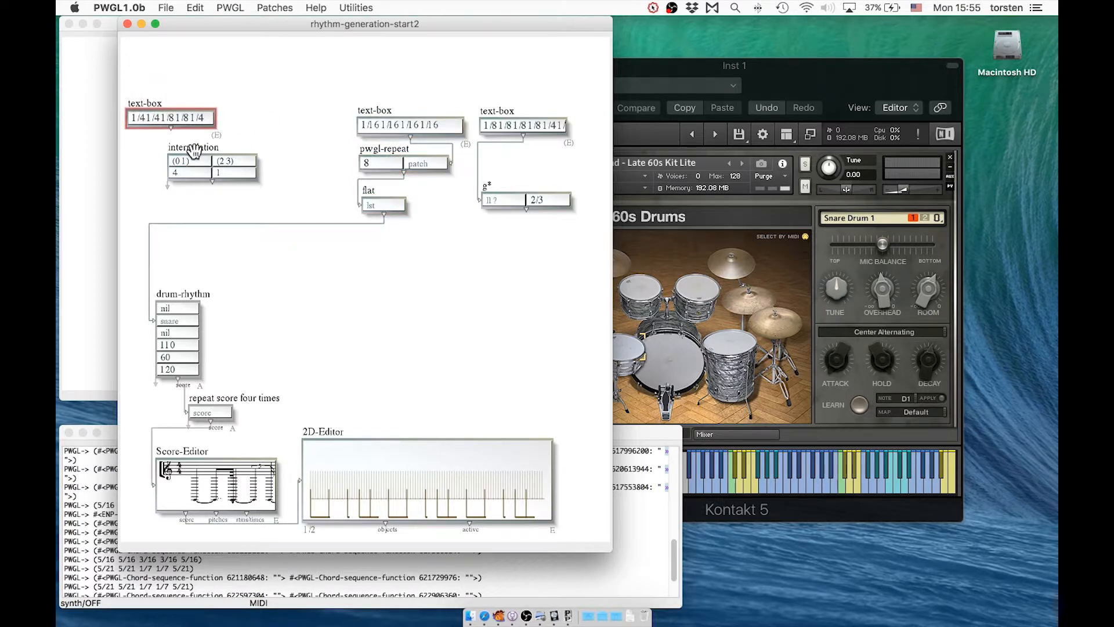
right_click(256, 123)
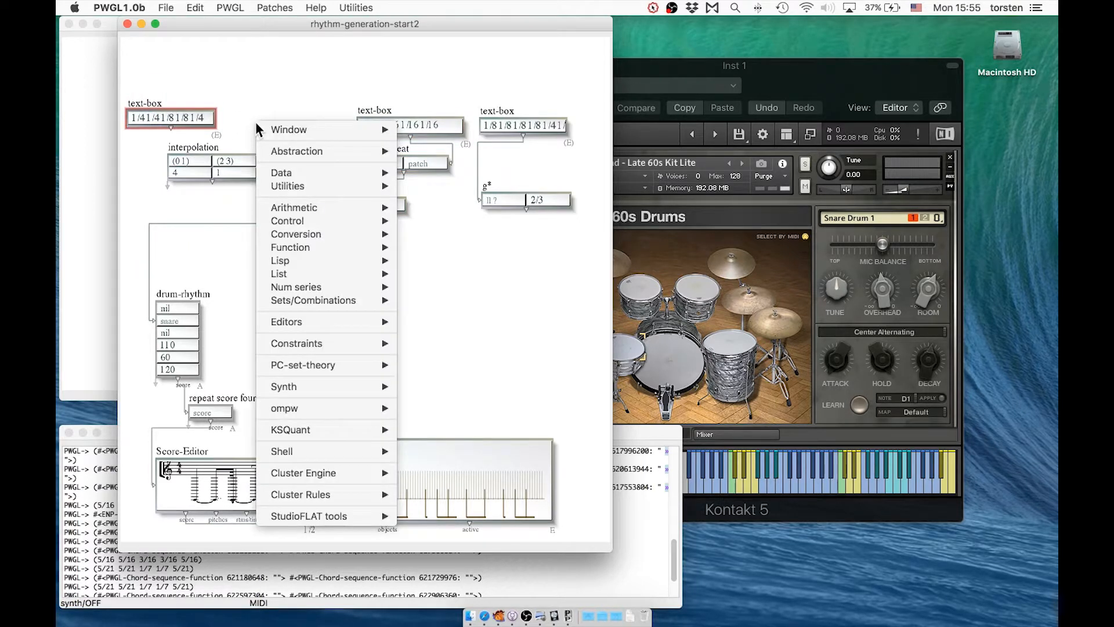
mouse_move(291, 189)
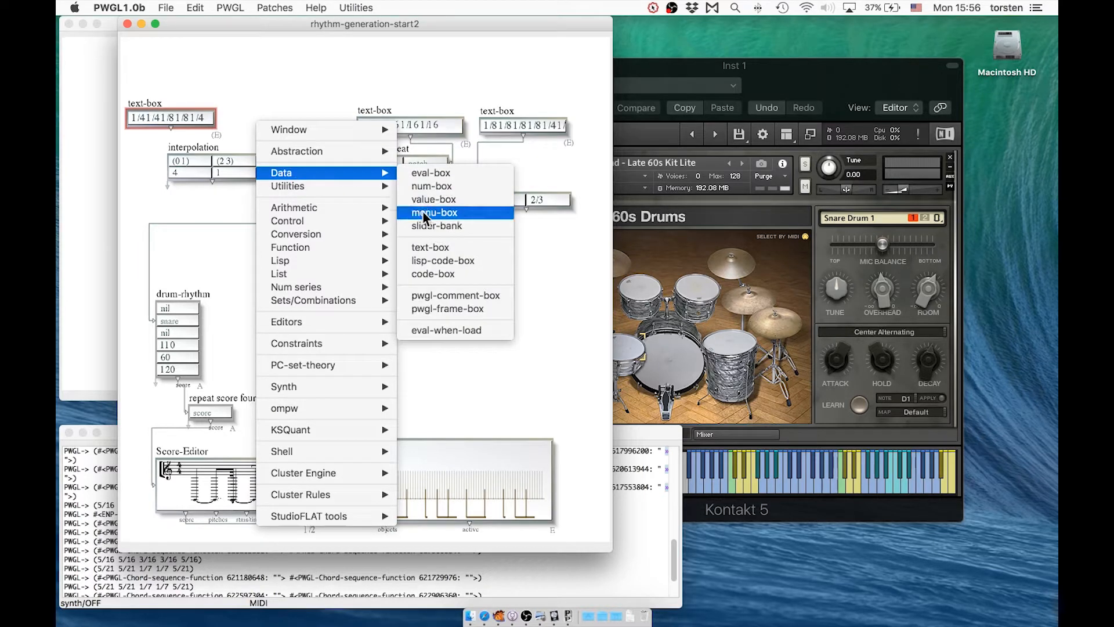
left_click(430, 247)
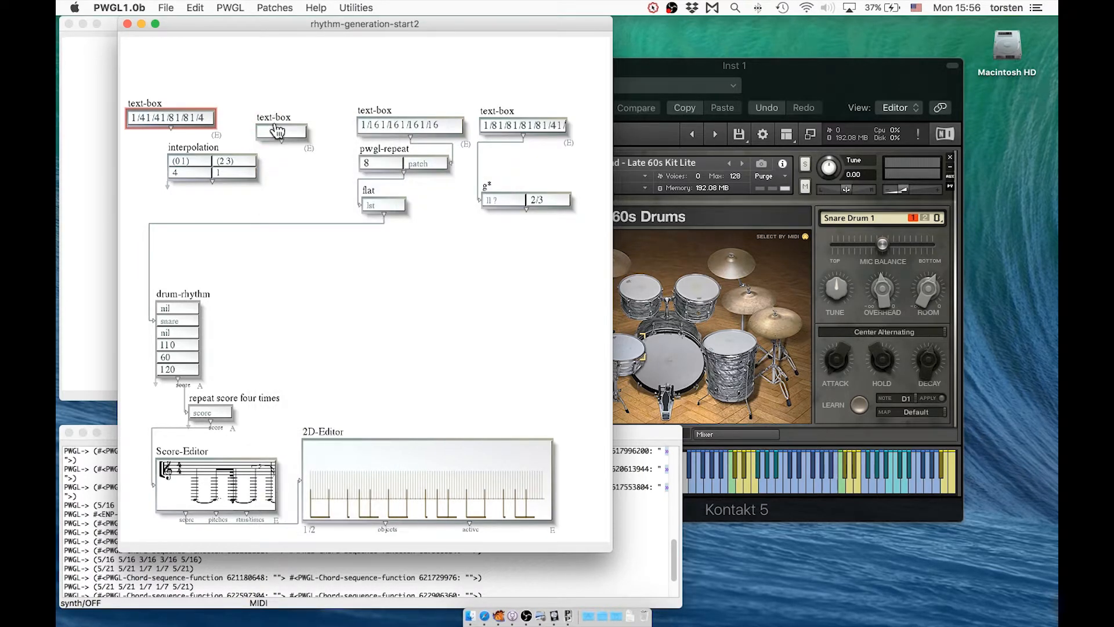
left_click(275, 124)
left_click_drag(275, 121, 337, 127)
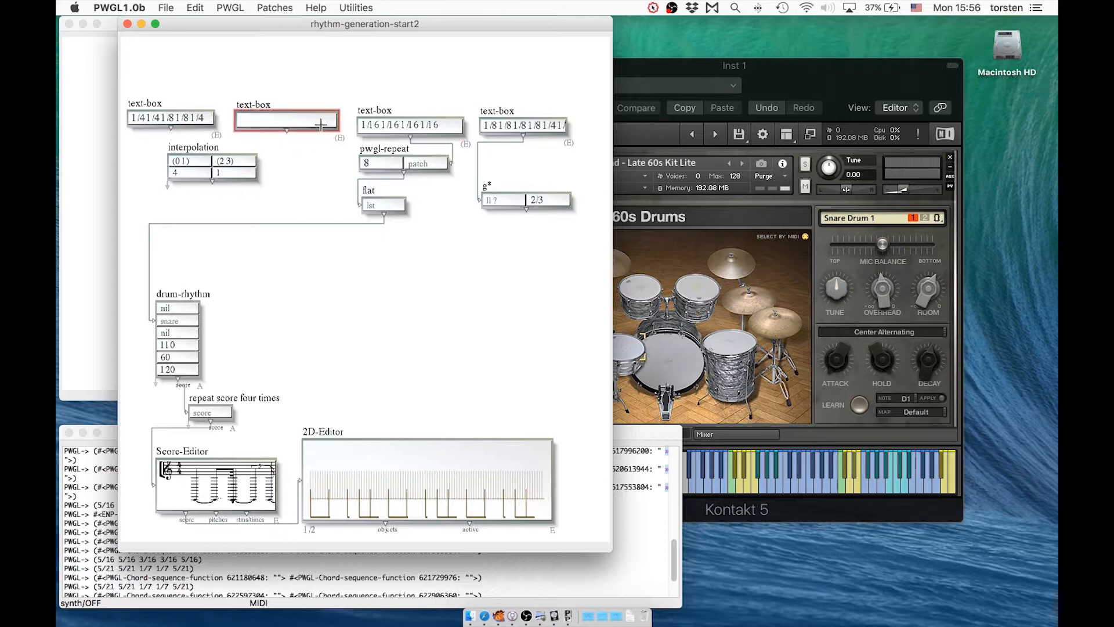
- Enter the durations 3/16 1/16 1/4 1/2 in the empty text-box and close its editor
double_click(314, 124)
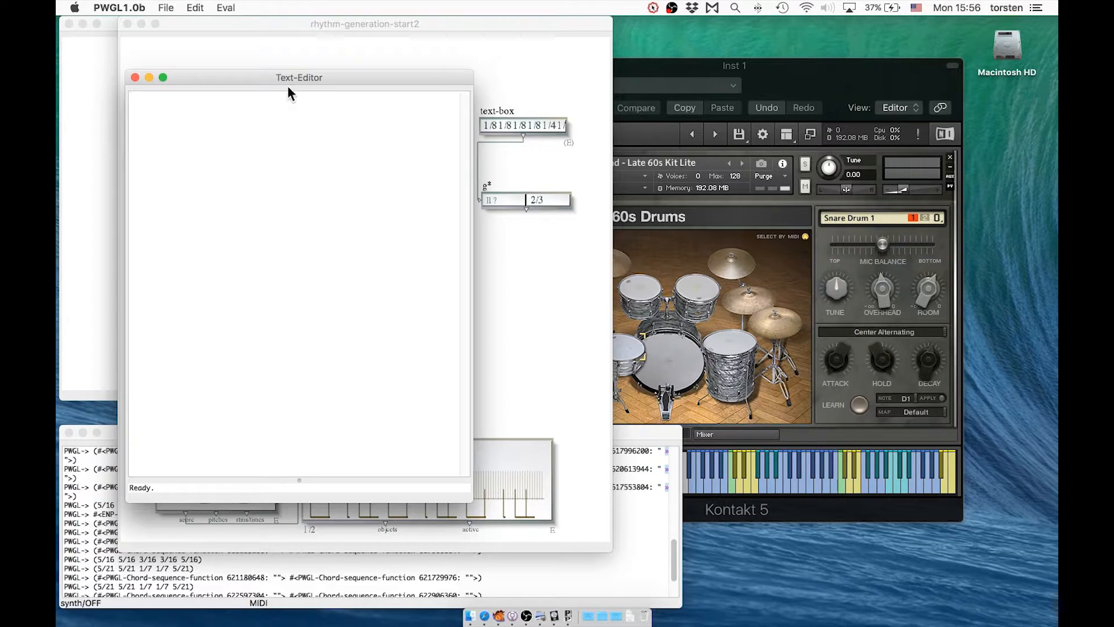
left_click_drag(255, 74, 556, 103)
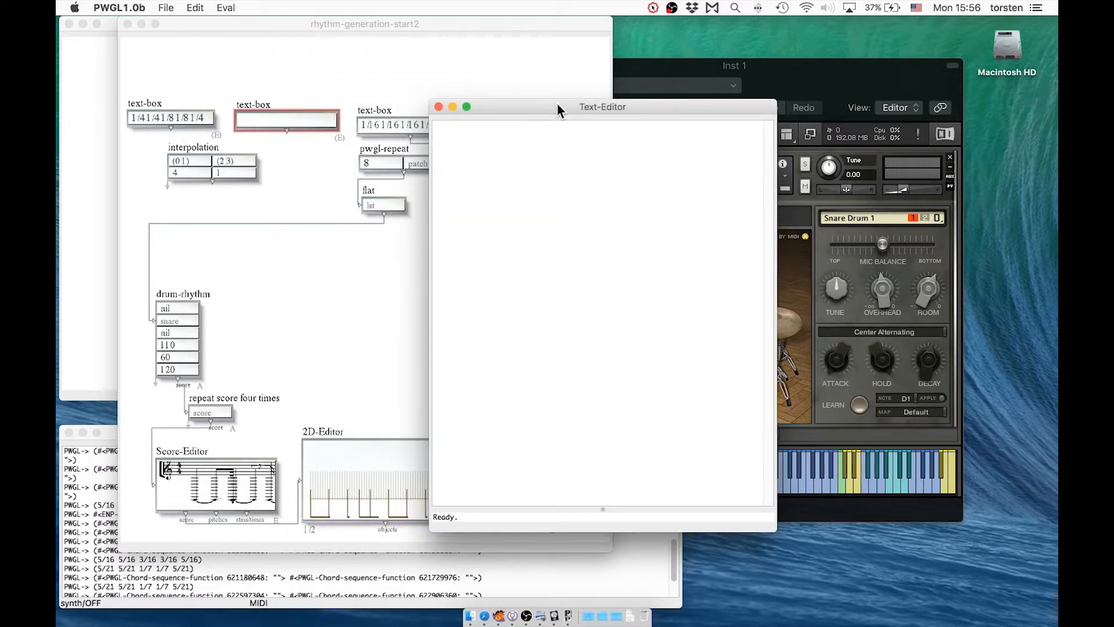
type("3/")
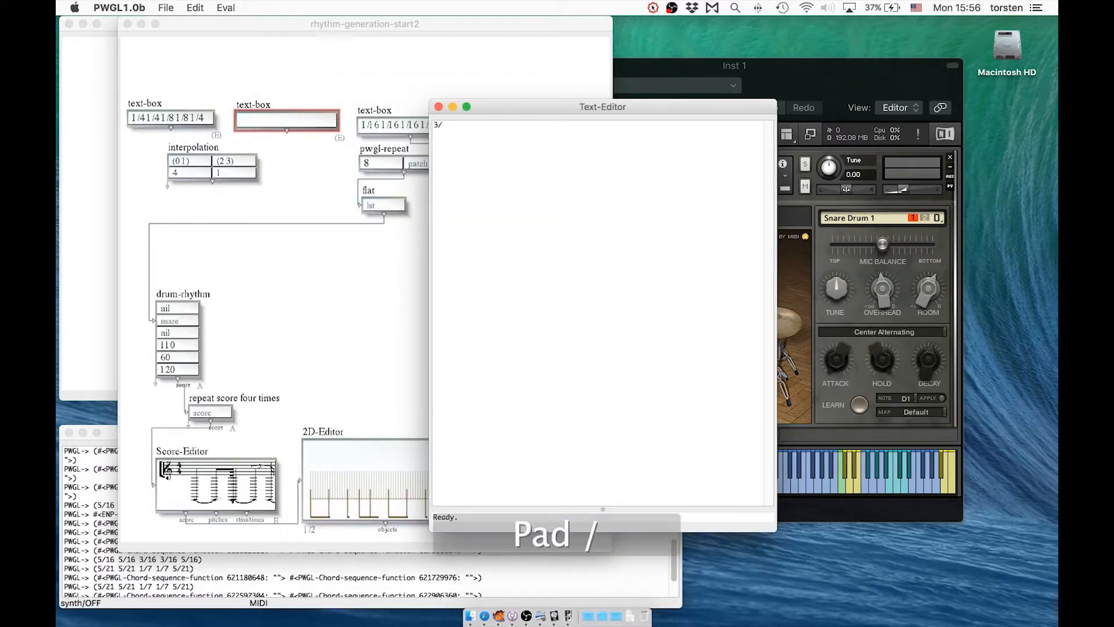
type("16 ")
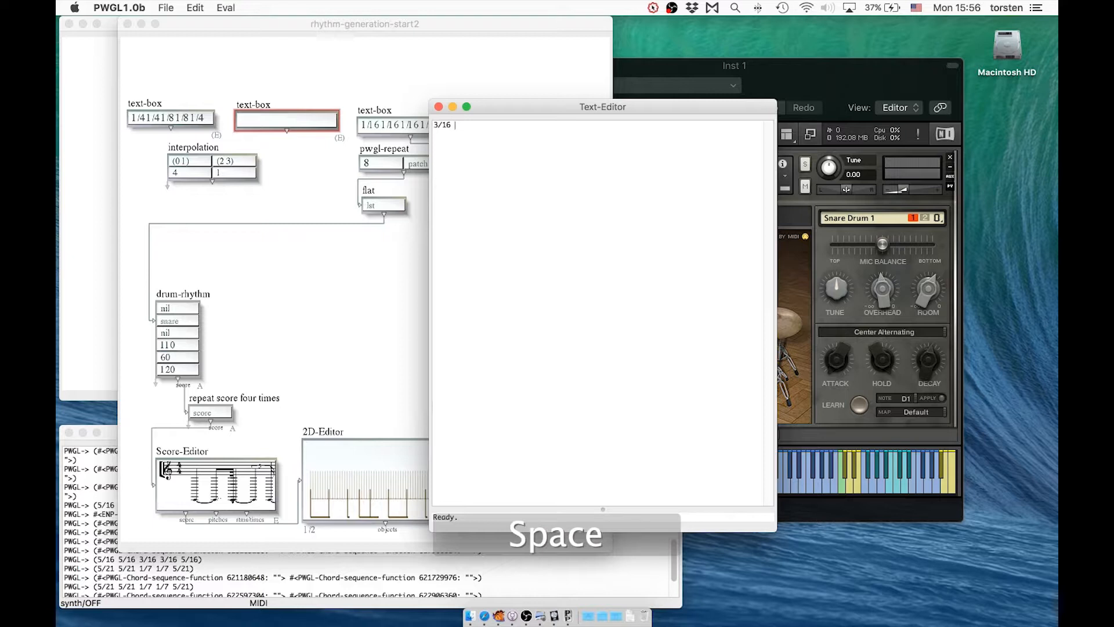
type("1/16 1/4 1/2")
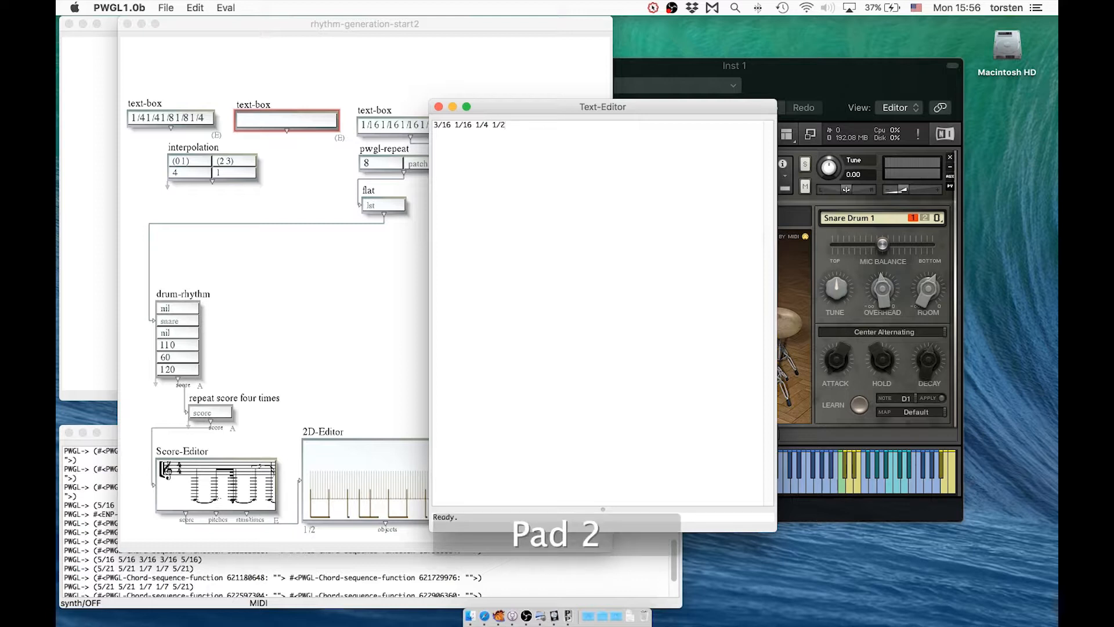
key("super+w")
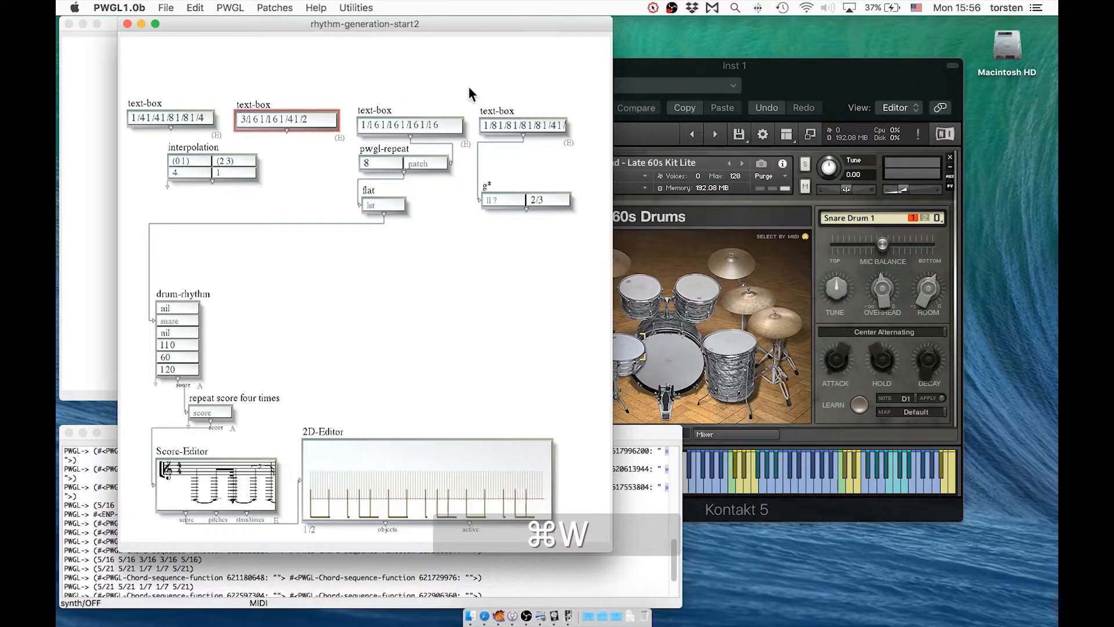
- Connect the text-box with 3/16 1/16 1/4 1/2 to drum-rhythm's bass-drum input and delete the snare connection
left_click_drag(286, 132, 173, 305)
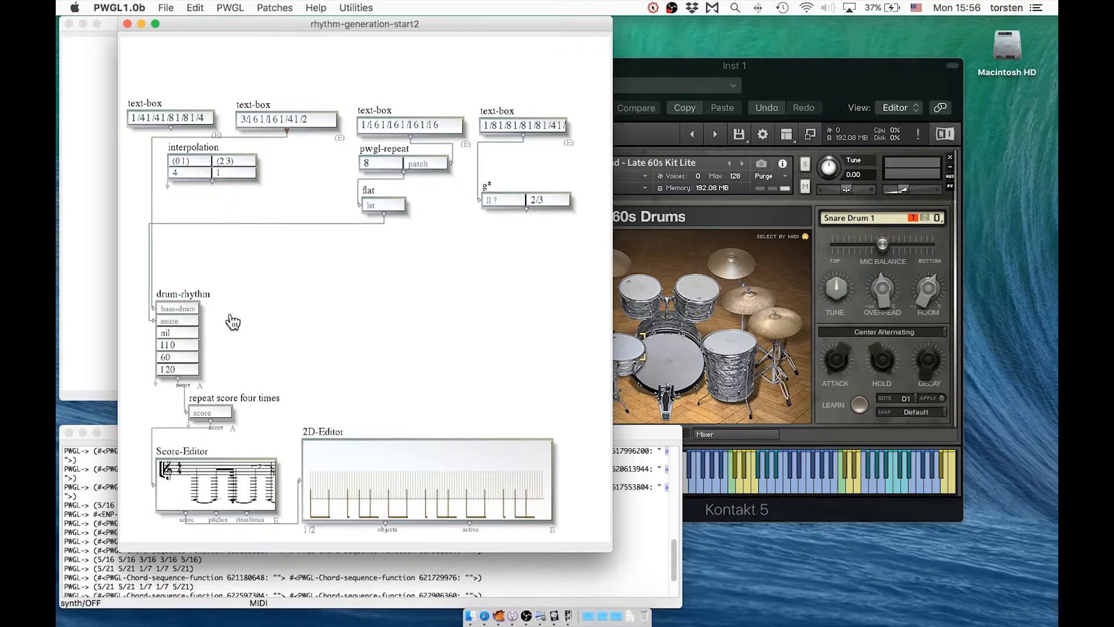
left_click(271, 223)
key("BackSpace")
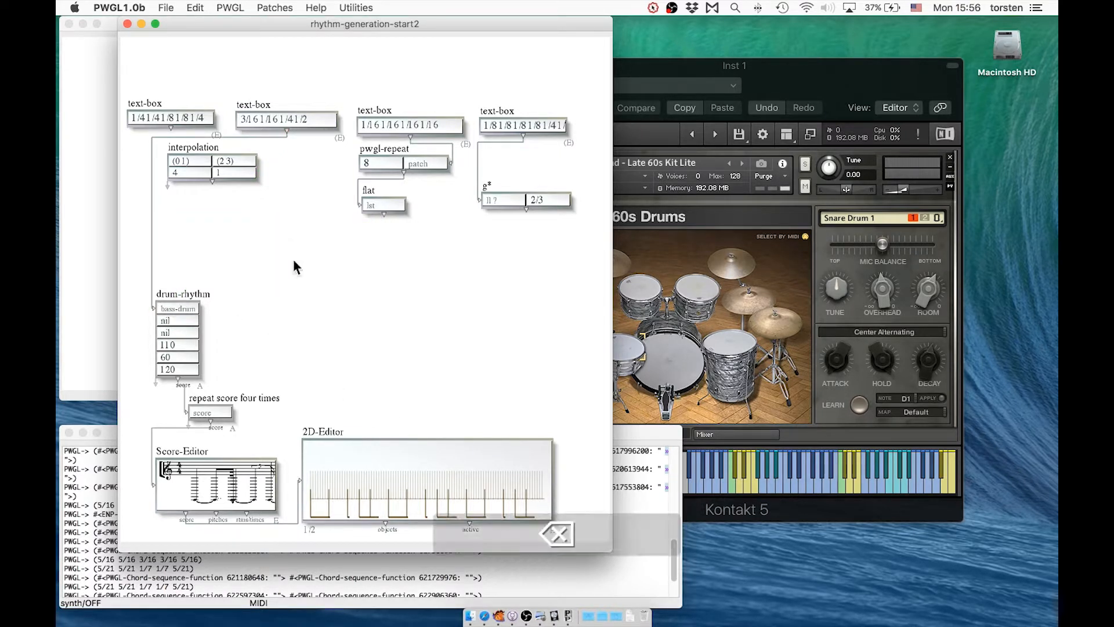
- Evaluate the 2D-Editor, audition the bass-drum rhythm alone and stop playback
left_click(323, 460)
key("v")
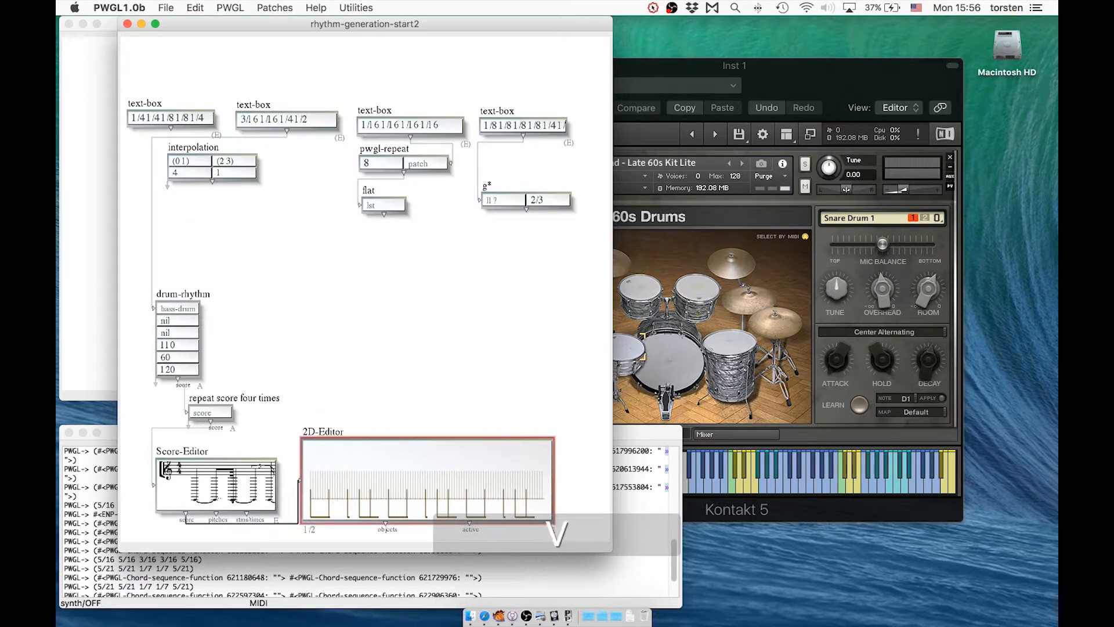
key("space")
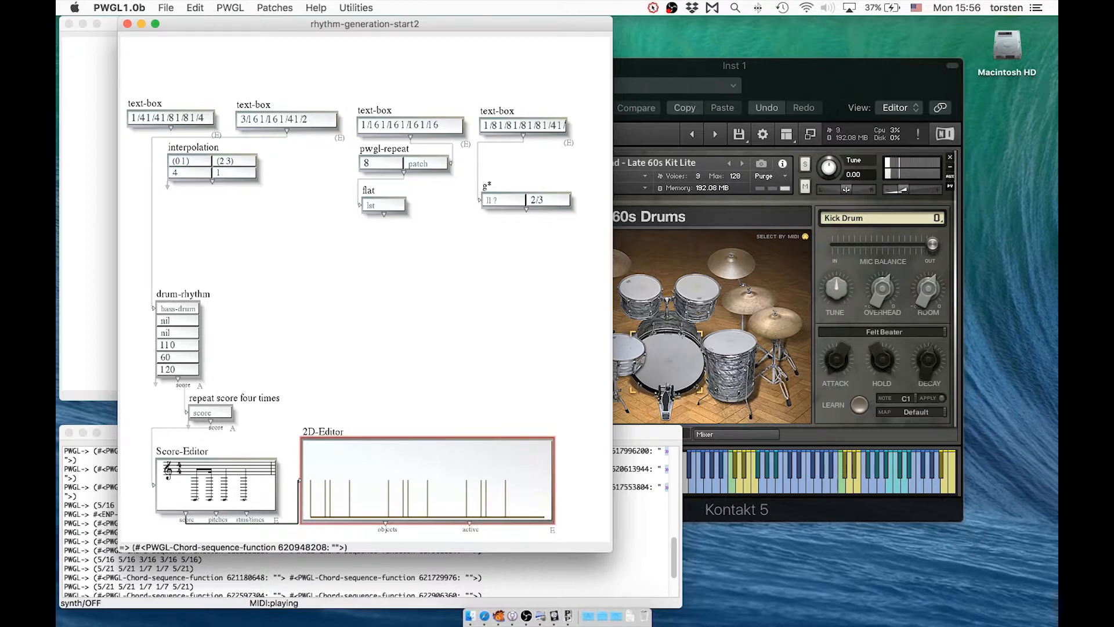
key("space")
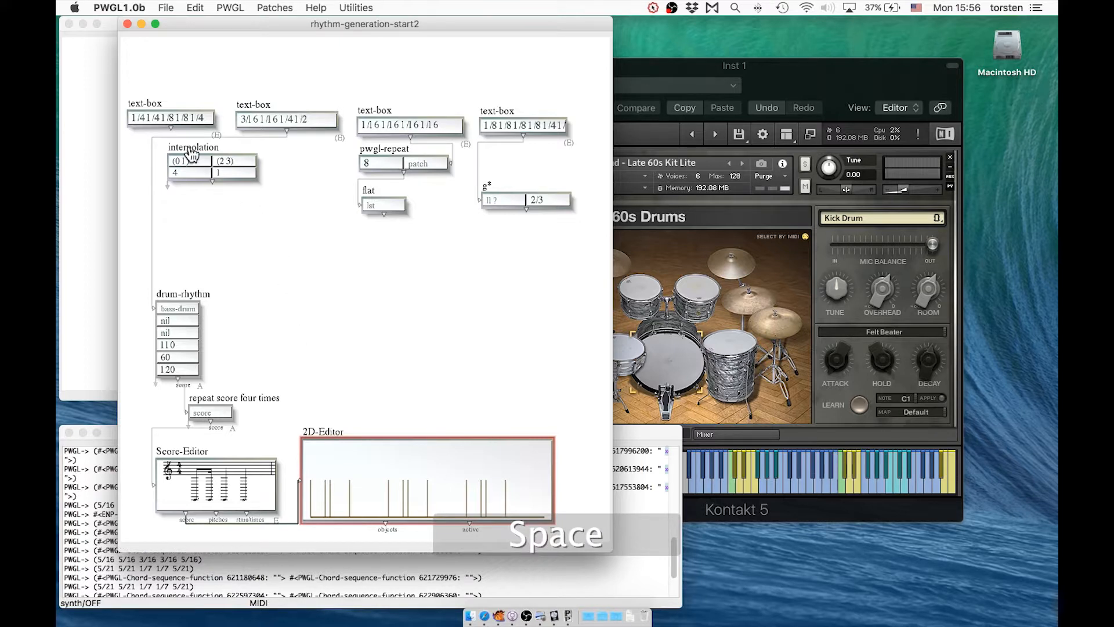
- Connect the first two text-boxes to the interpolation box's begin and end inputs, and evaluate that box
left_click_drag(171, 126, 193, 165)
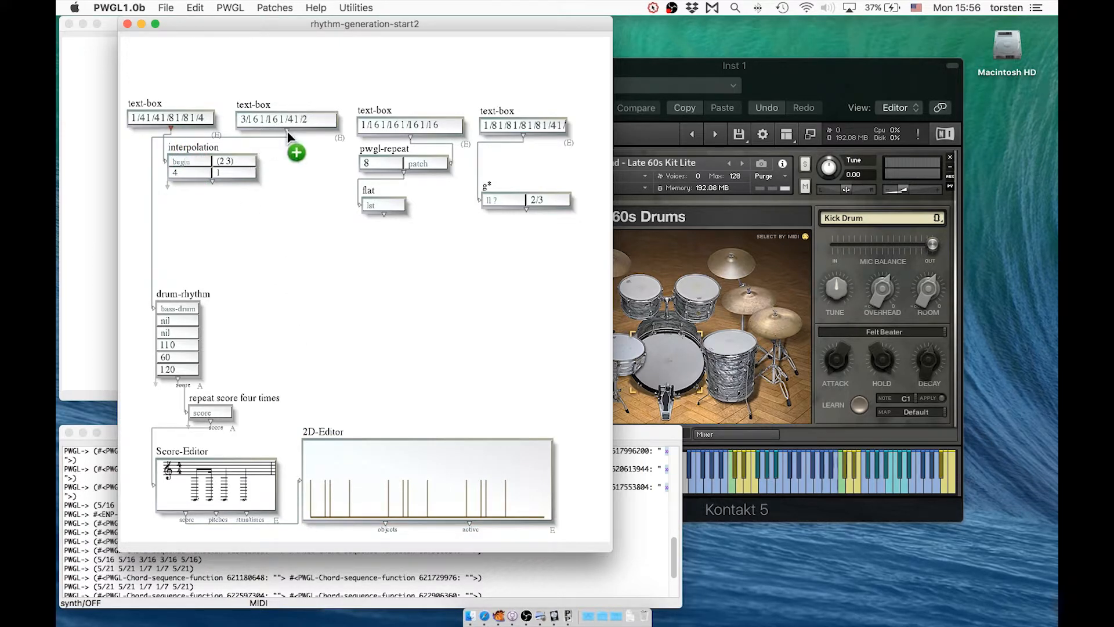
left_click_drag(276, 137, 239, 158)
left_click(204, 152)
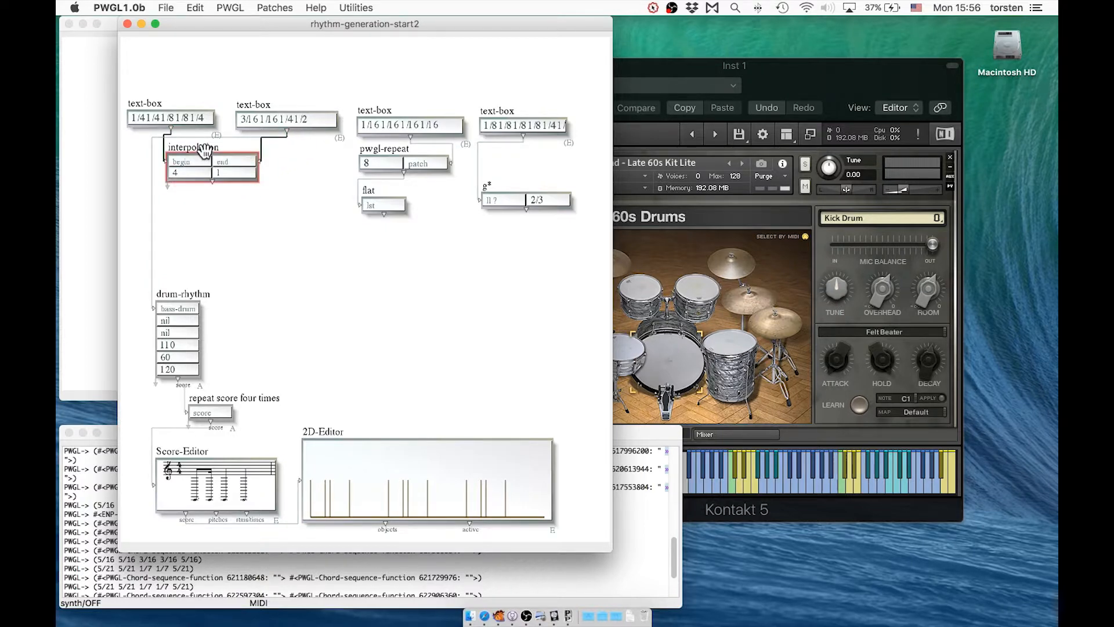
key("v")
- Examine each interpolated duration list in the PWGL output window, from the start rhythm to the end rhythm
left_click(72, 494)
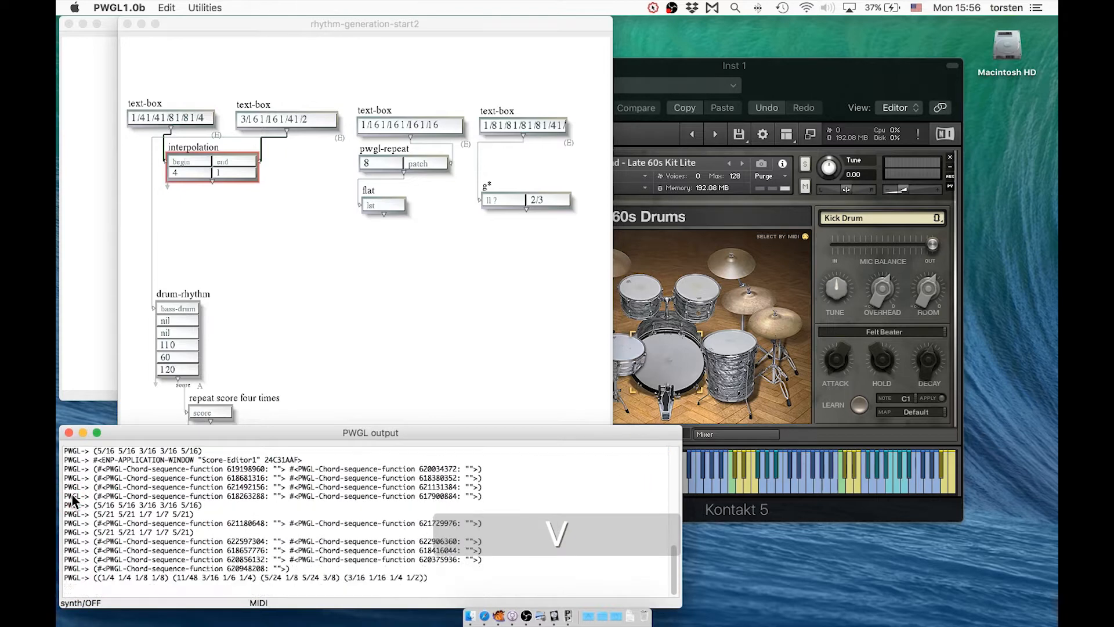
double_click(98, 577)
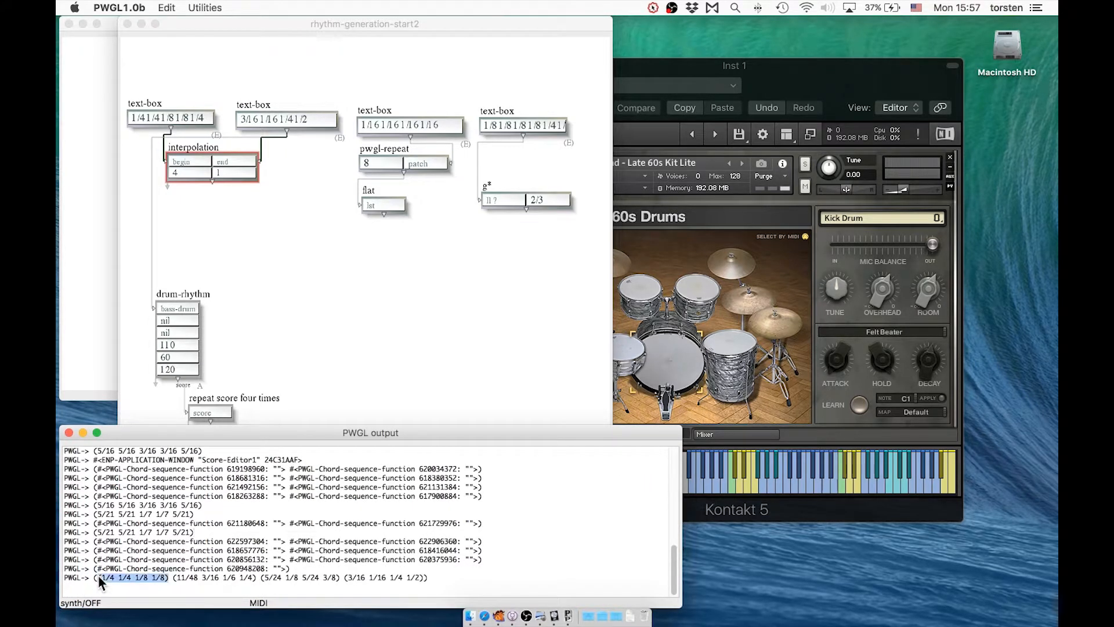
double_click(347, 577)
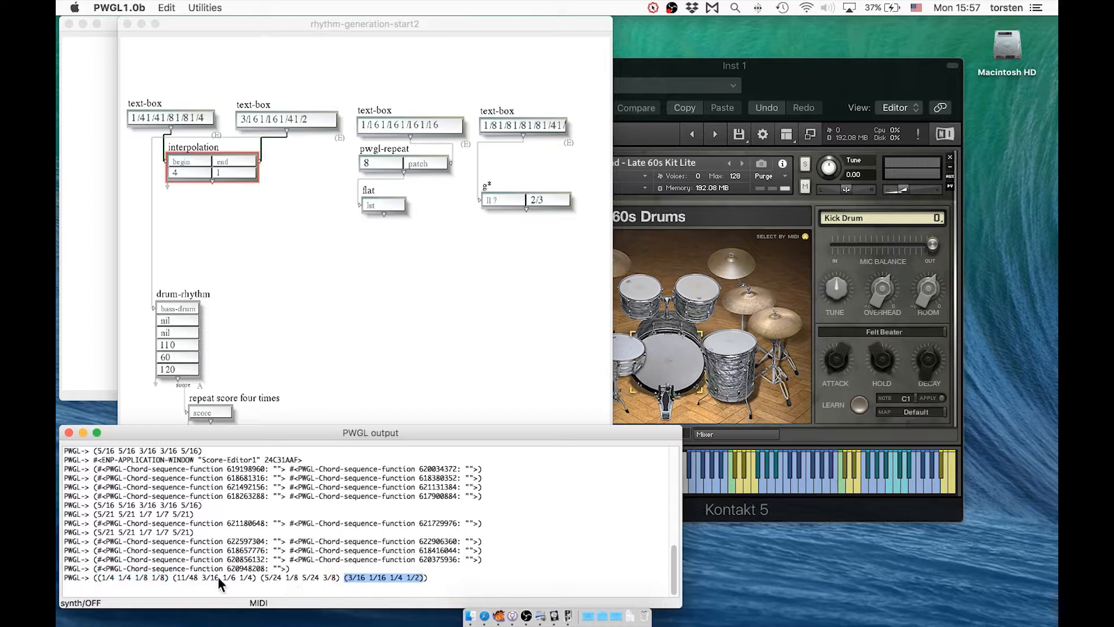
double_click(174, 578)
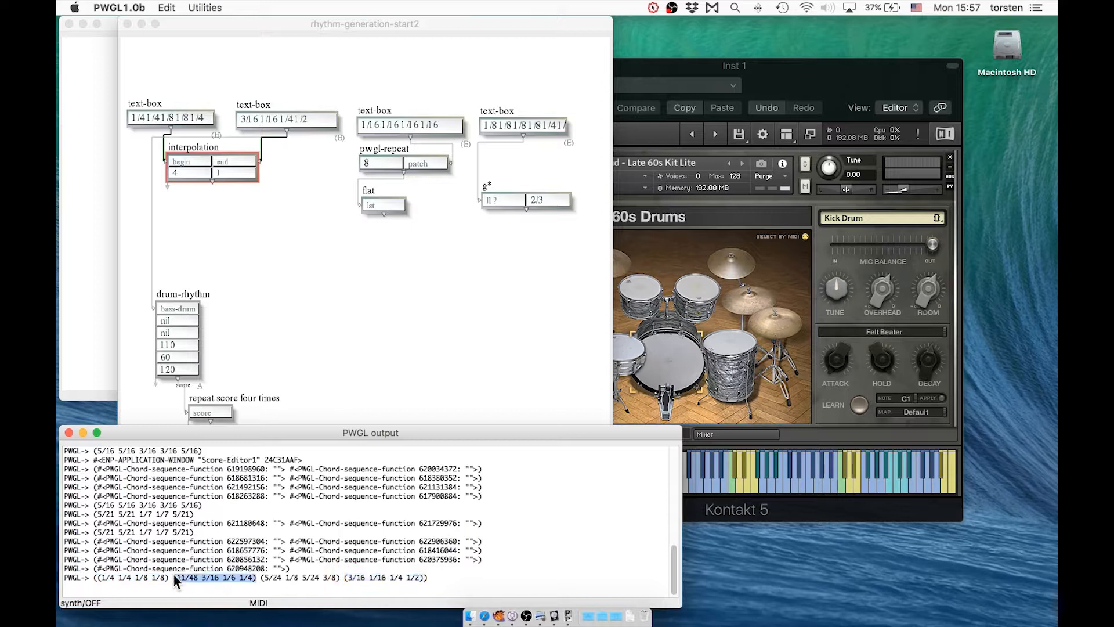
double_click(261, 577)
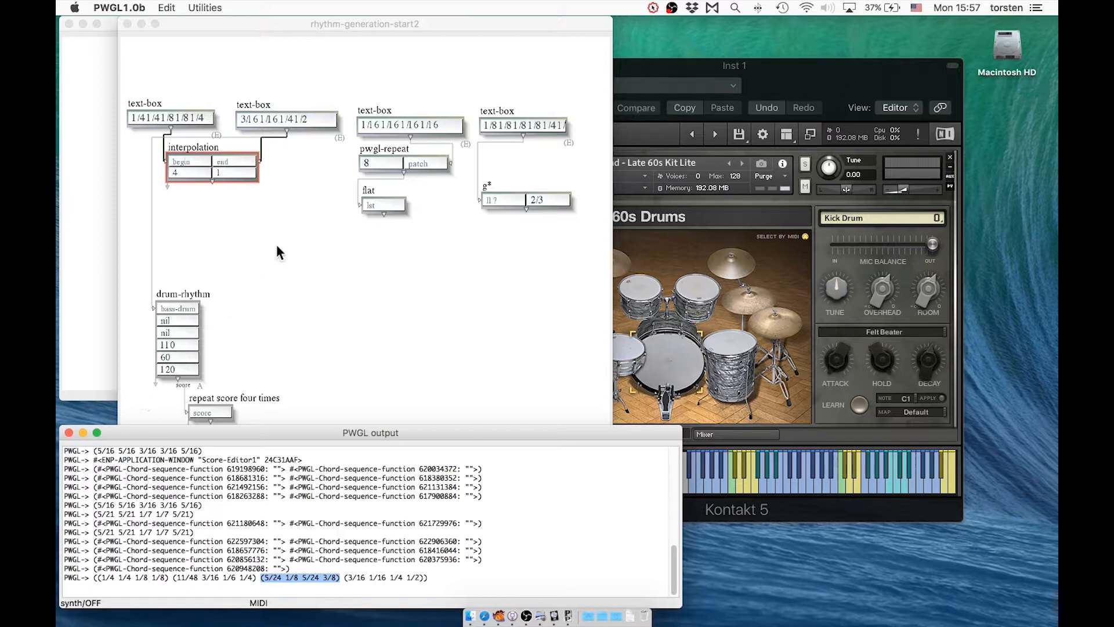
- Set the interpolation box's number of steps to 6
left_click(258, 226)
left_click(193, 174)
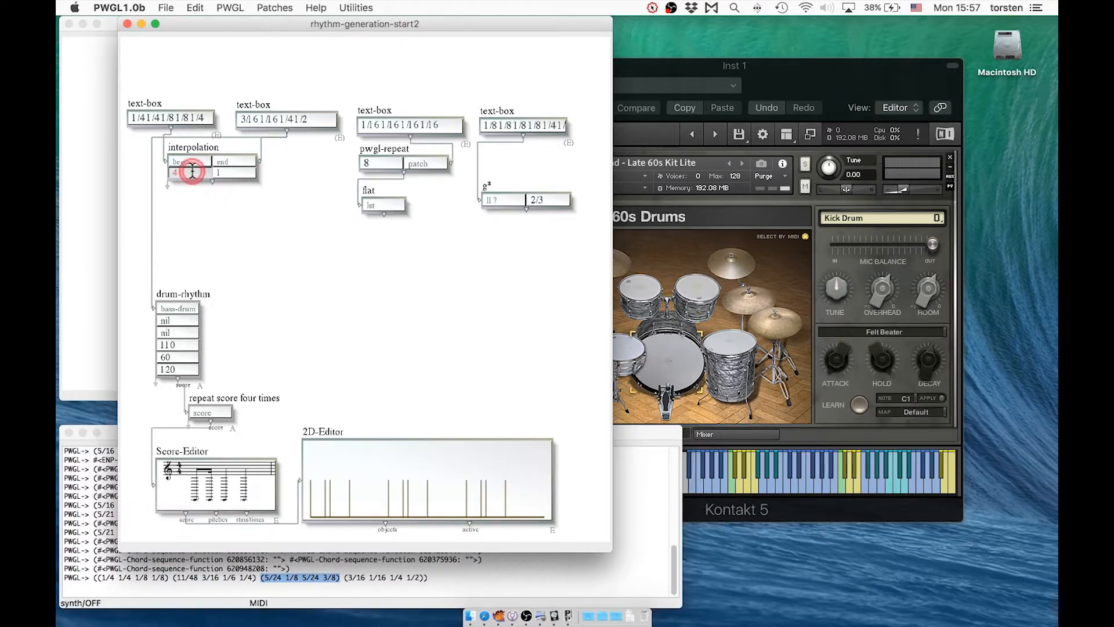
type("6")
key("Return")
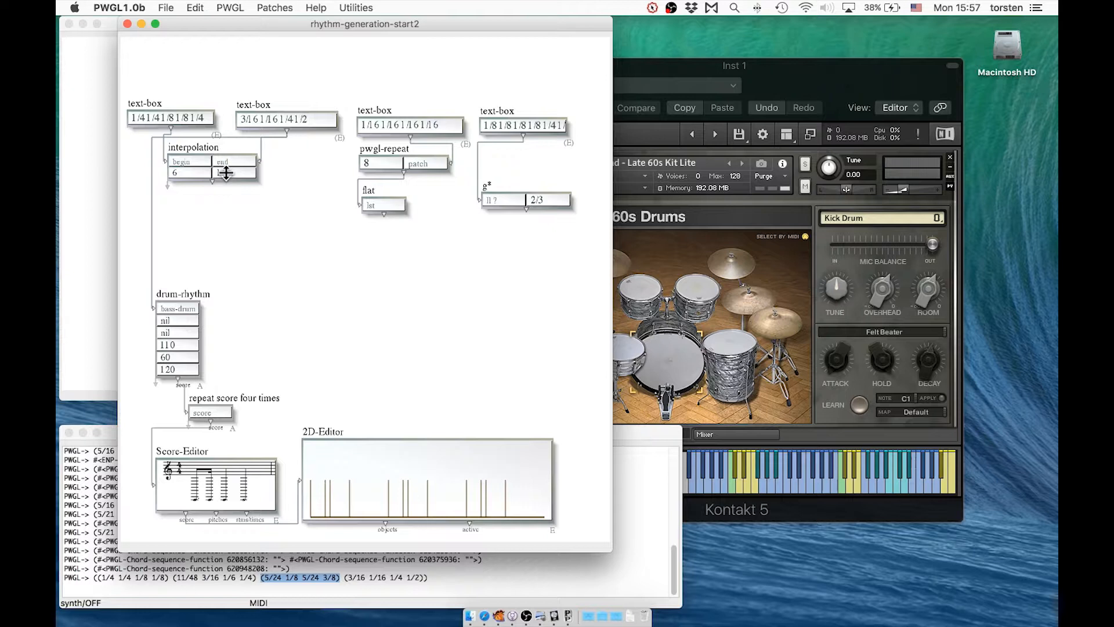
- Add a flat box above drum-rhythm, wire it between interpolation and the bass-drum input, and evaluate the 2D-Editor
double_click(210, 203)
key("Escape")
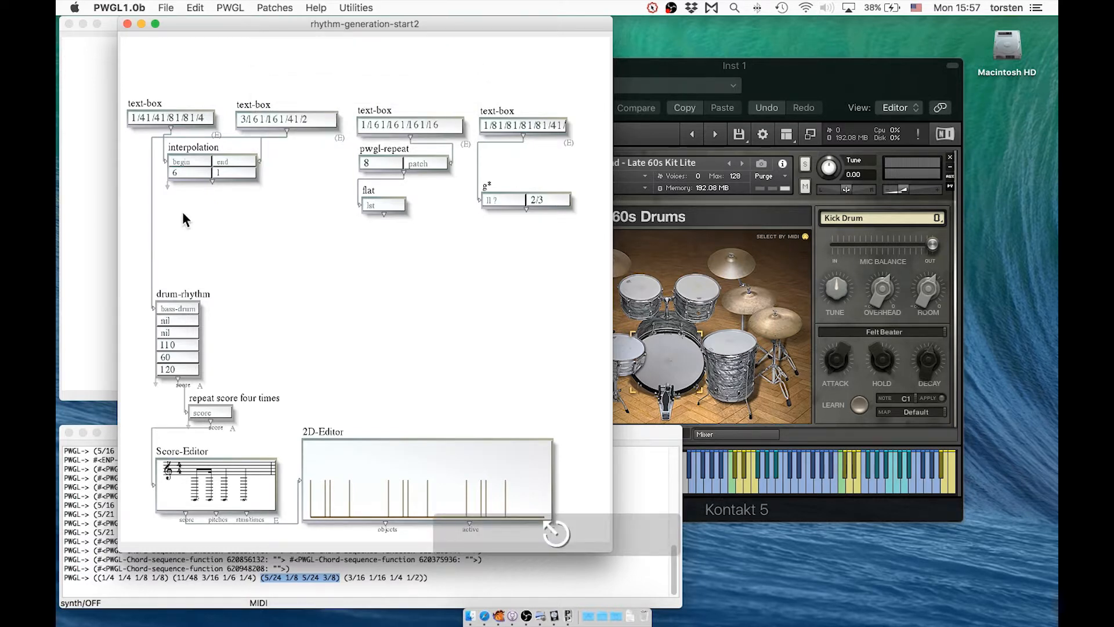
right_click(190, 206)
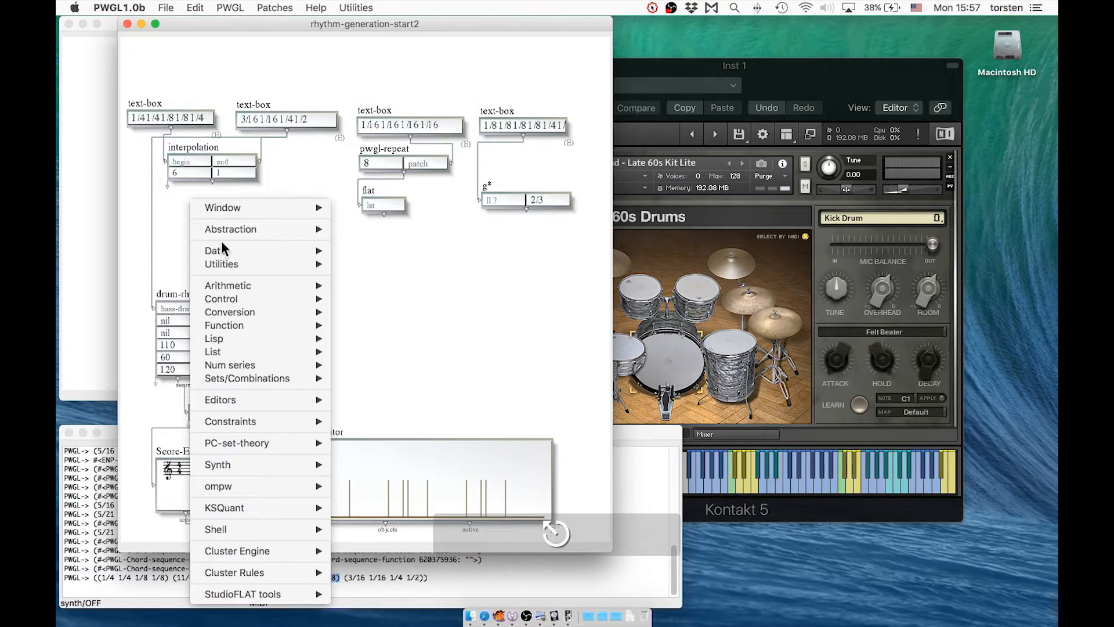
mouse_move(234, 352)
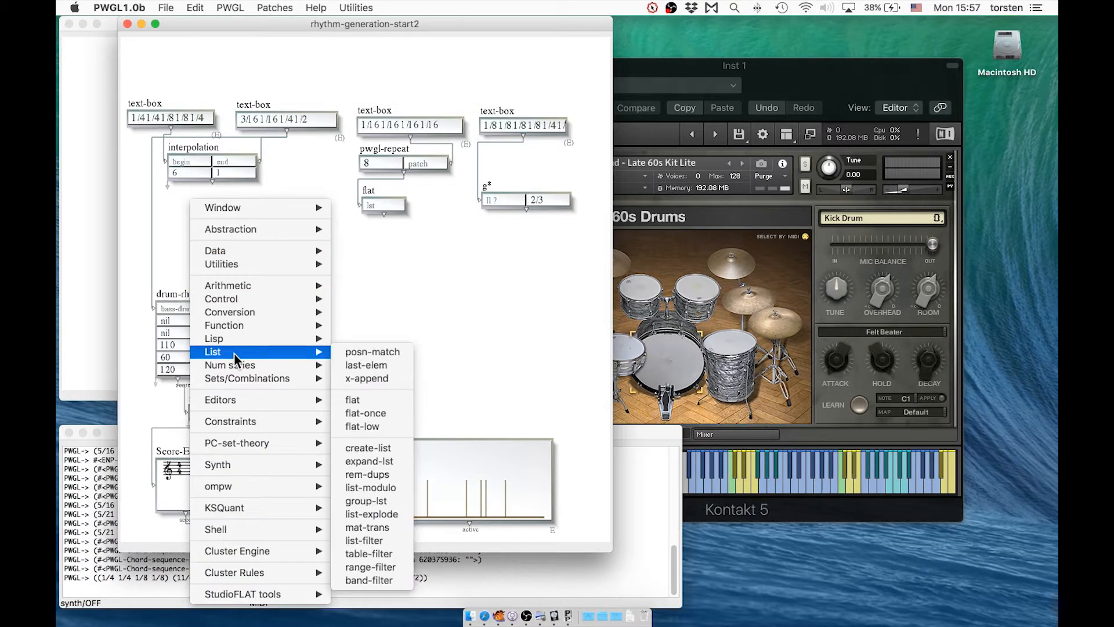
left_click(367, 401)
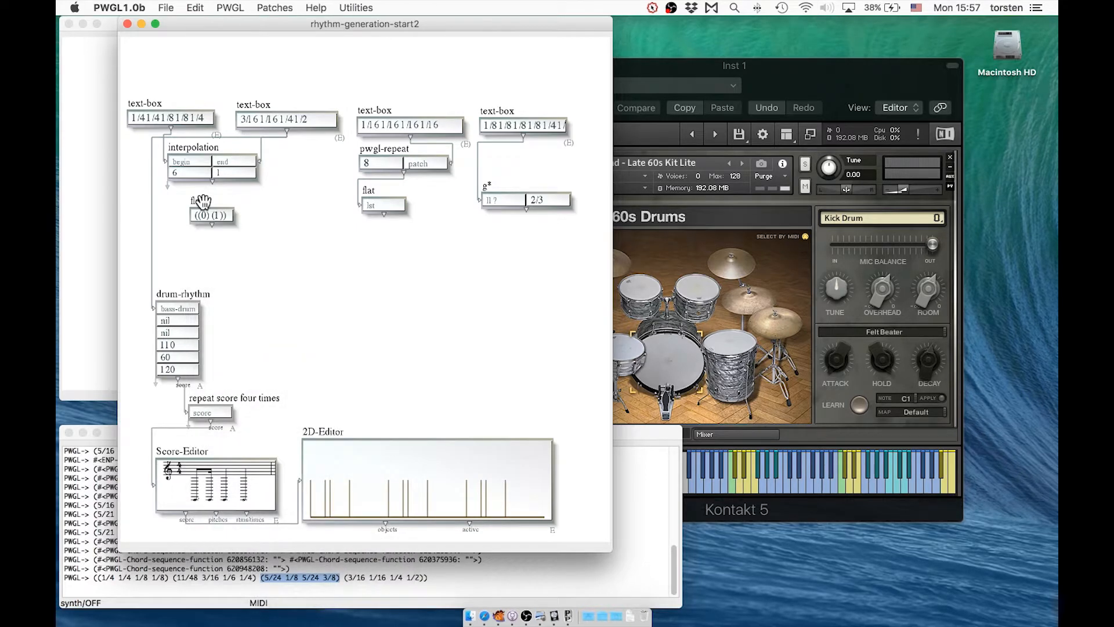
left_click_drag(199, 200, 168, 237)
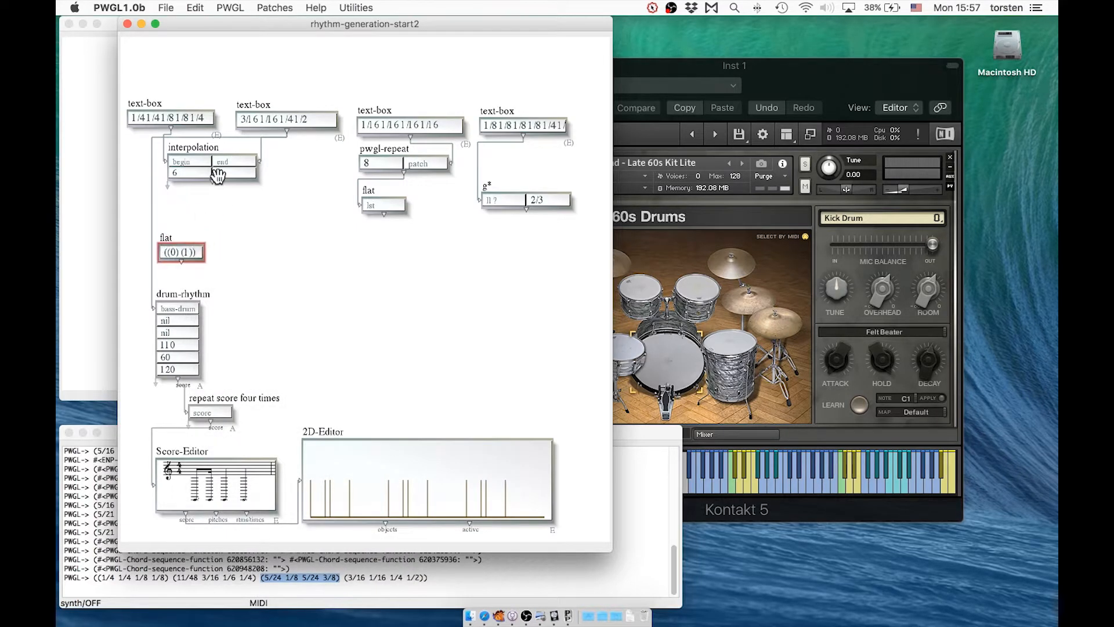
left_click_drag(212, 184, 176, 306)
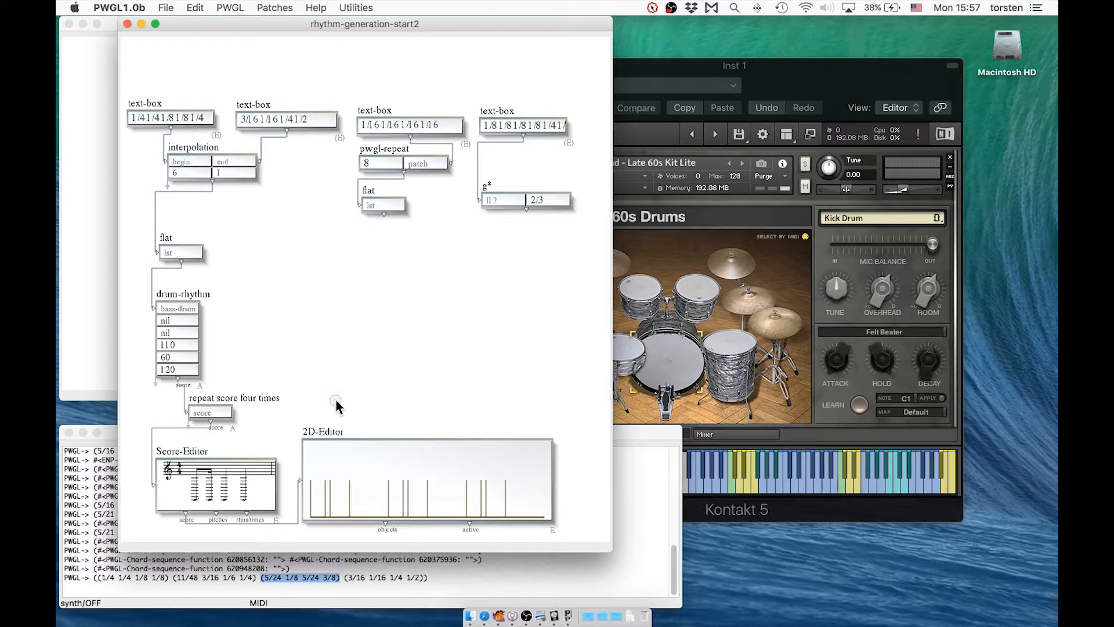
left_click(339, 480)
key("v")
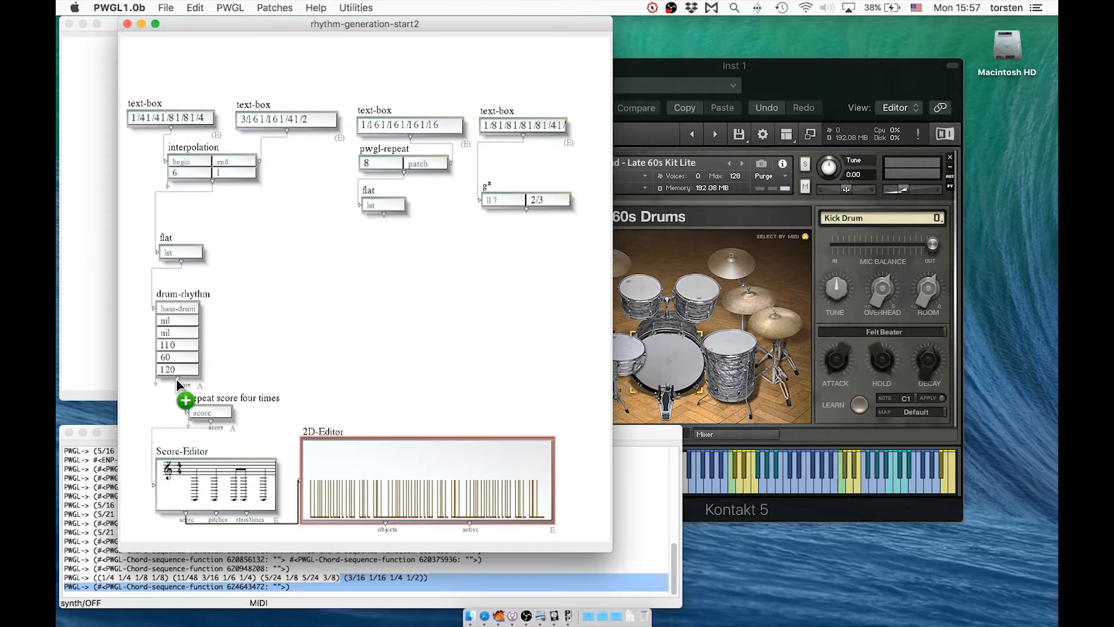
- Connect drum-rhythm directly to the Score-Editor, move the repeat score box out of the way, and re-evaluate the 2D-Editor
left_click_drag(177, 380, 164, 464)
left_click(212, 399)
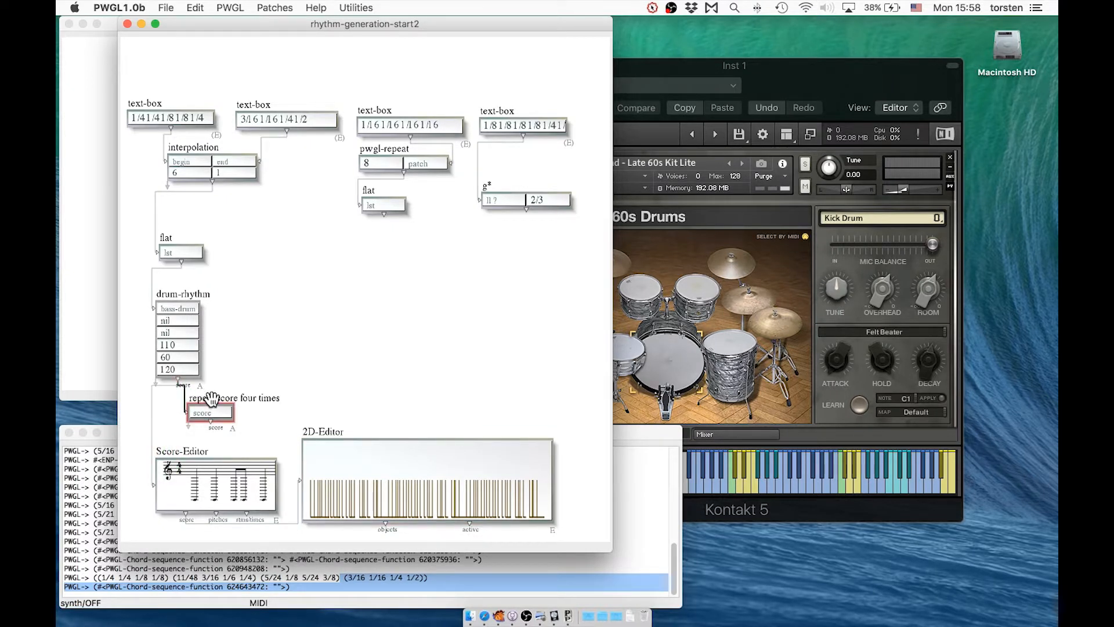
left_click_drag(212, 398, 531, 367)
left_click(412, 477)
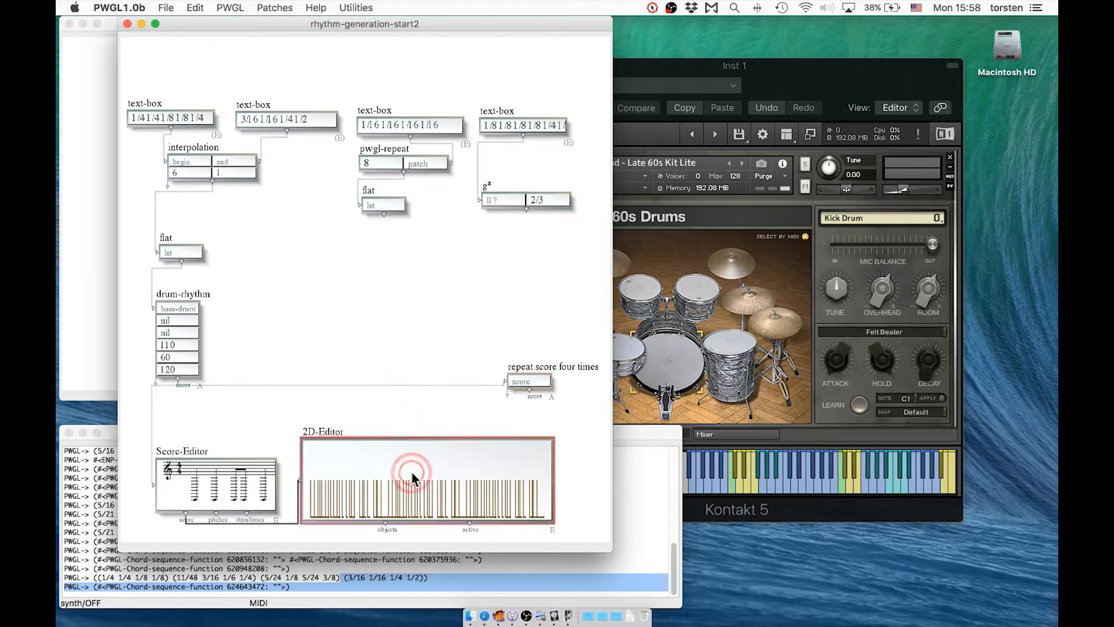
key("v")
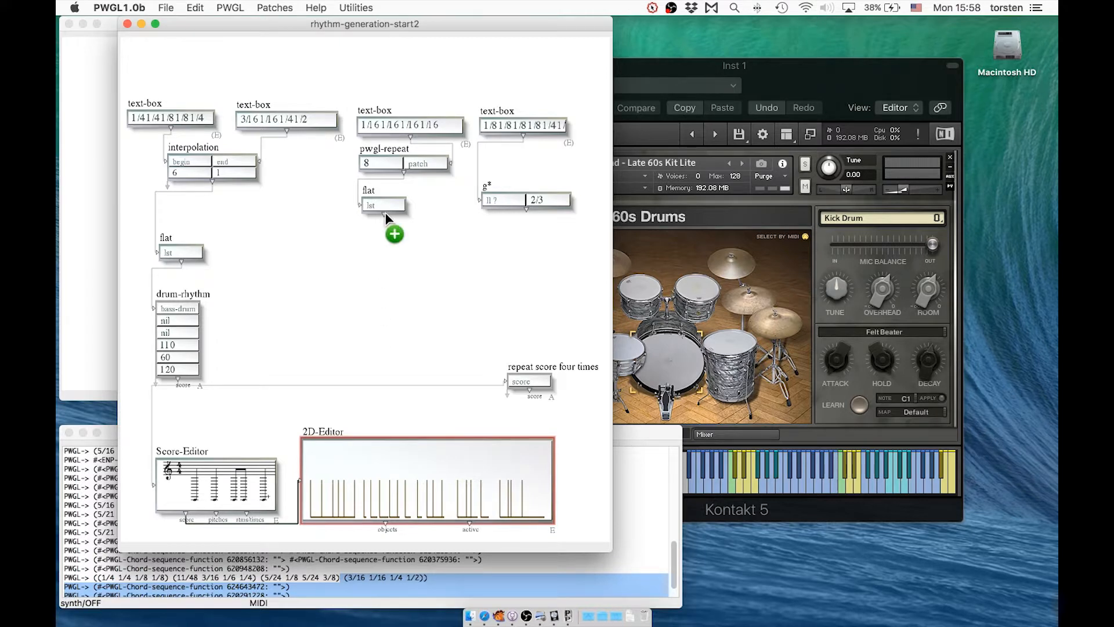
- Connect the pwgl-repeat chain's flat box to drum-rhythm's snare input and re-evaluate the 2D-Editor
left_click_drag(385, 218, 183, 323)
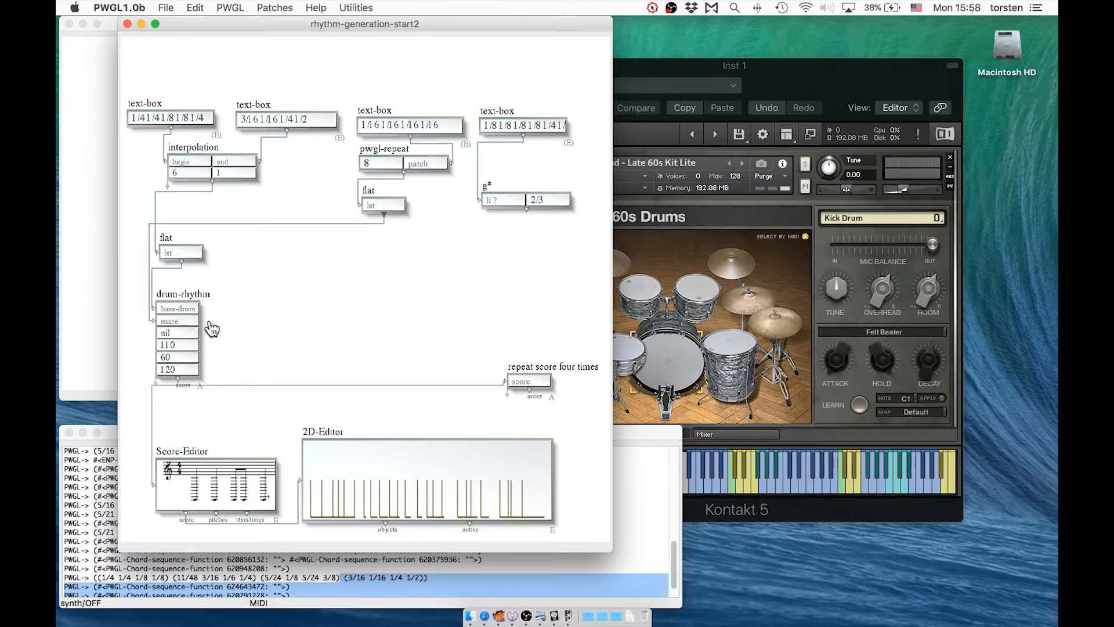
left_click(330, 450)
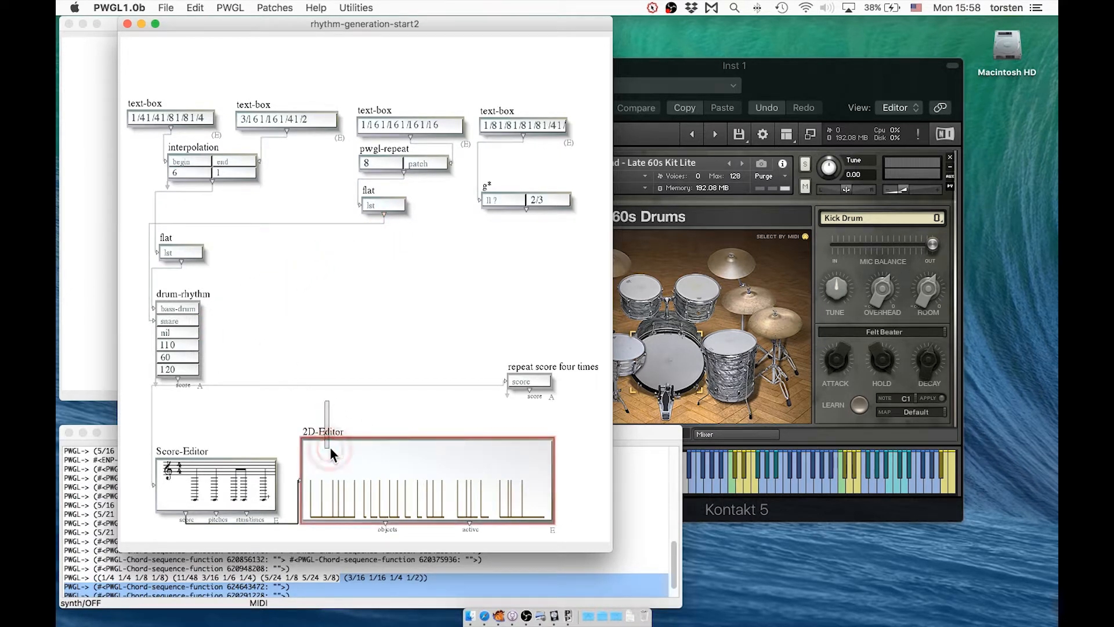
key("v")
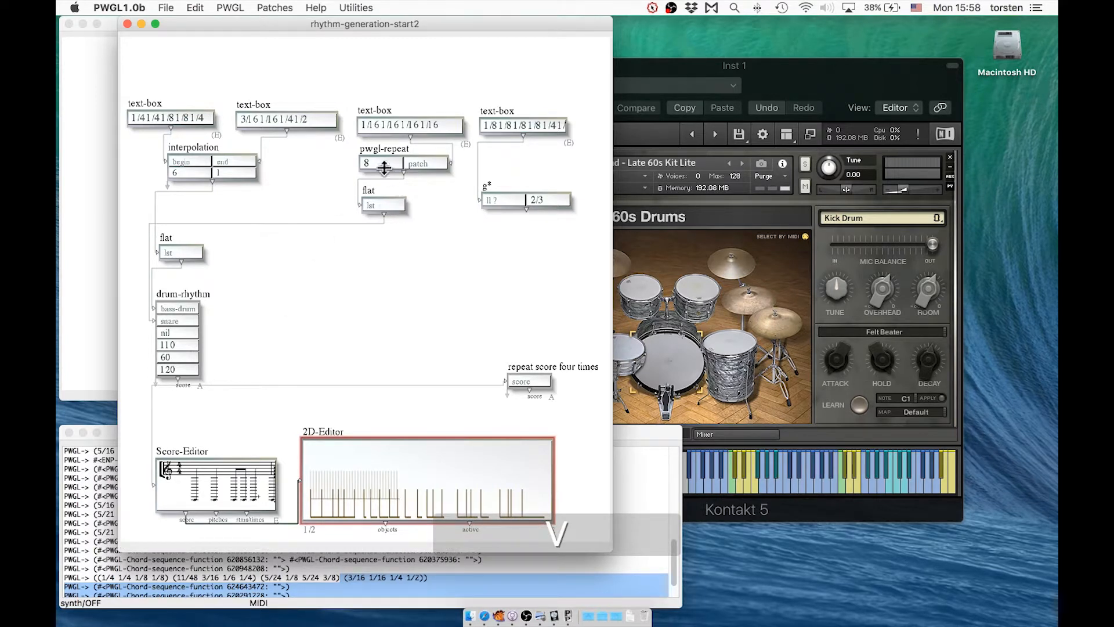
- Set the pwgl-repeat box's repetition count to 16 and select the 2D-Editor
left_click(384, 167)
type("16")
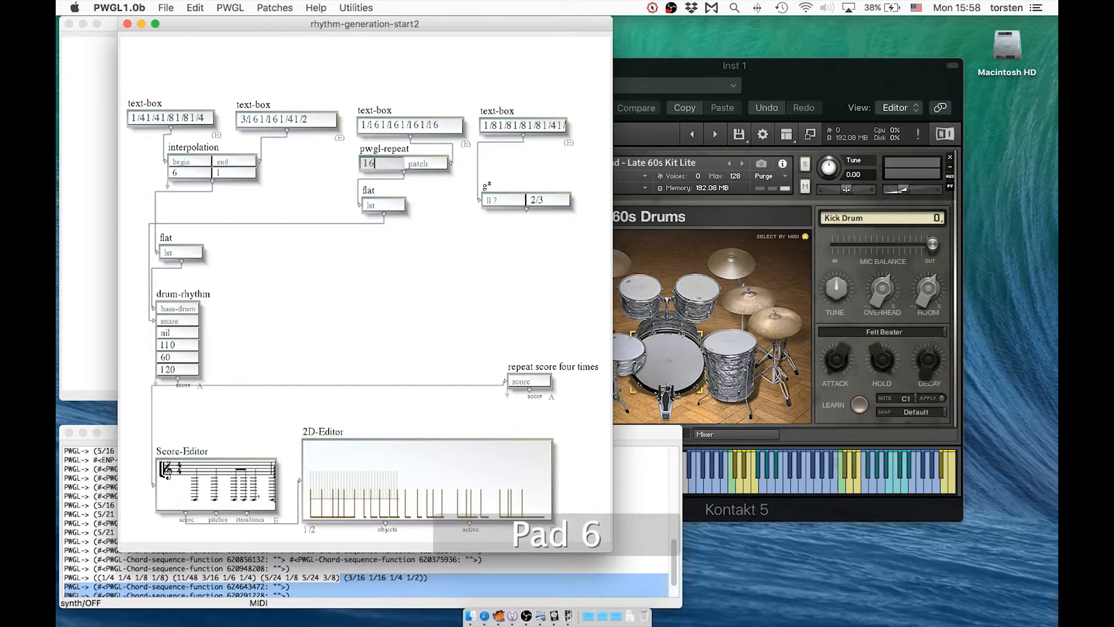
key("Return")
left_click(340, 429)
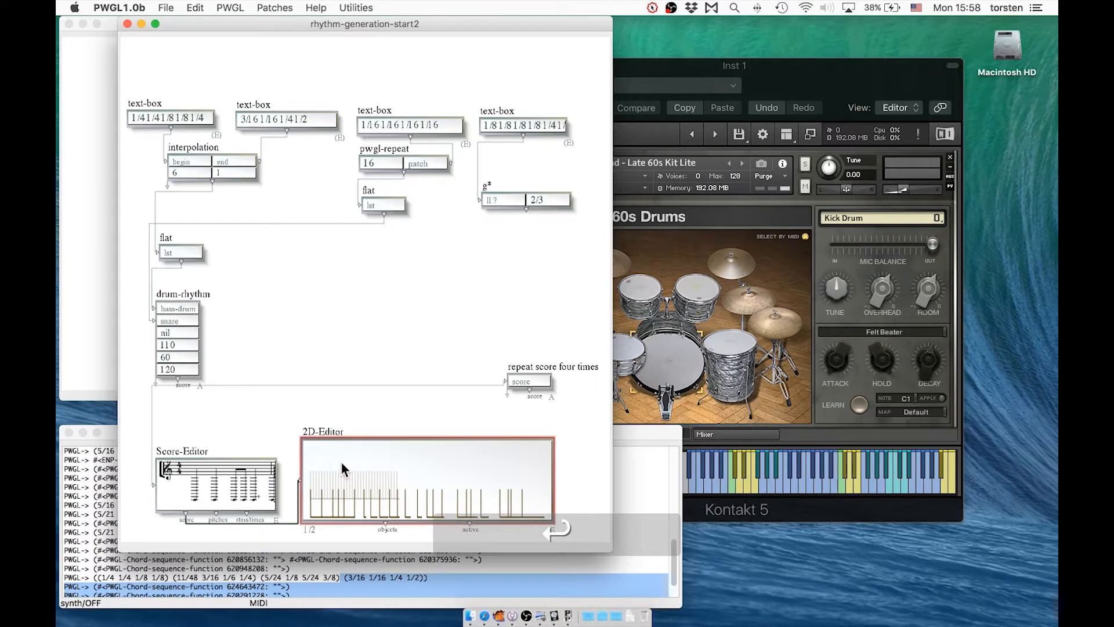
- Set the pwgl-repeat box's repetition count to 24 and re-evaluate the 2D-Editor
left_click(388, 167)
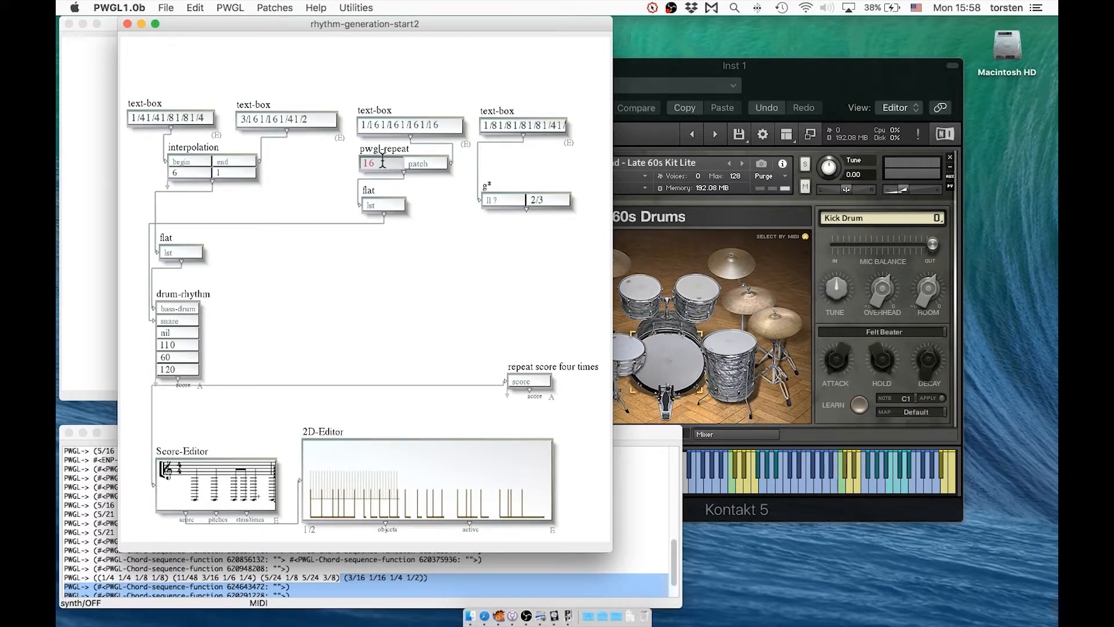
type("24")
key("Return")
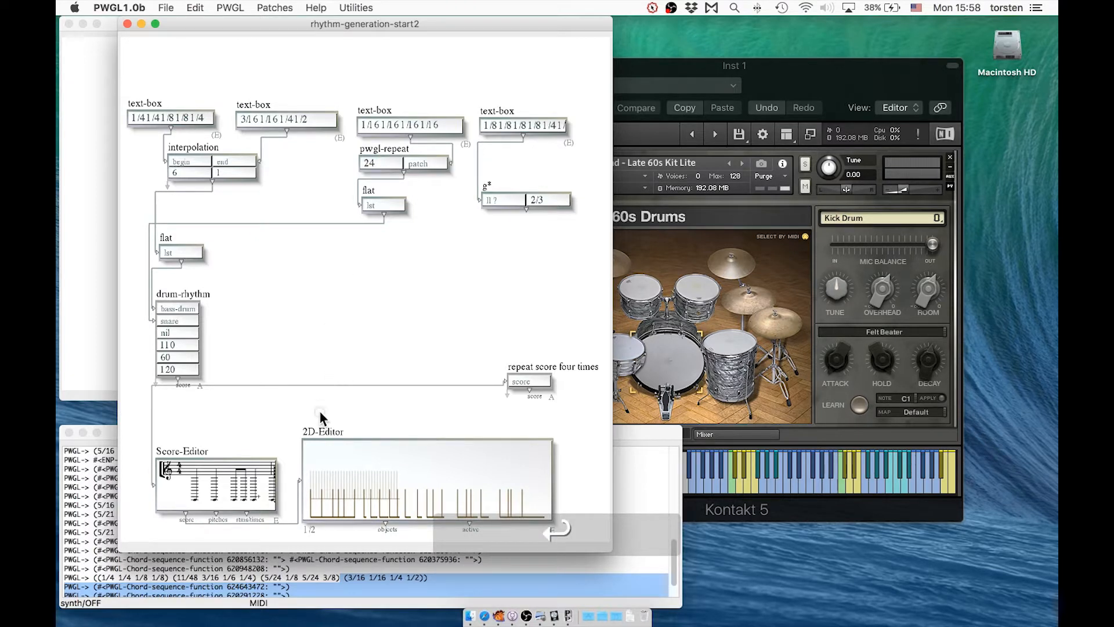
left_click(323, 477)
key("v")
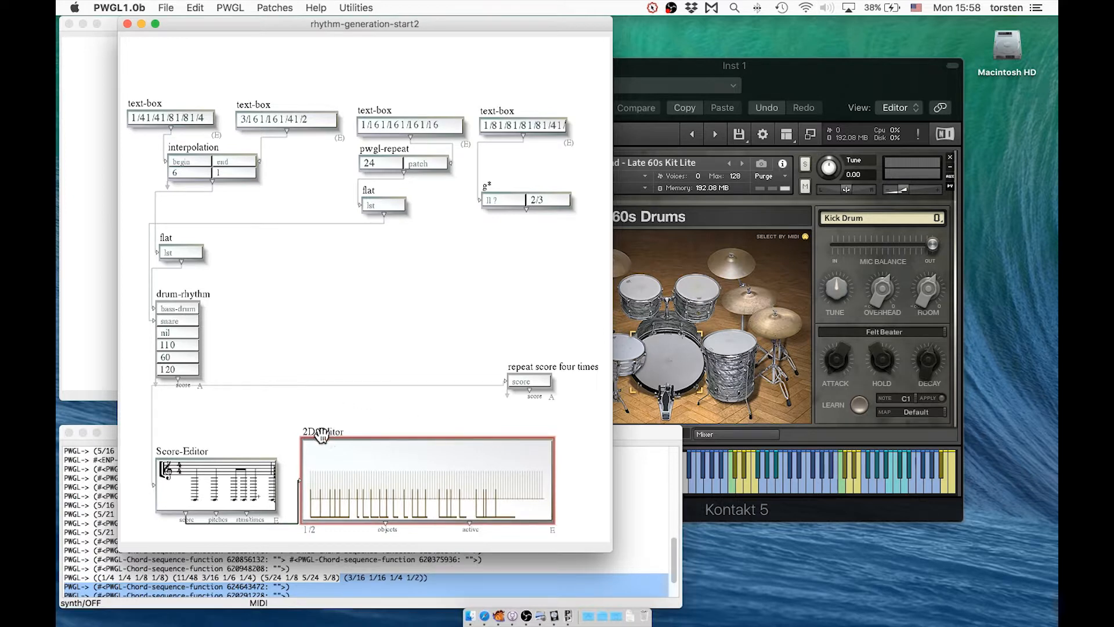
key("v")
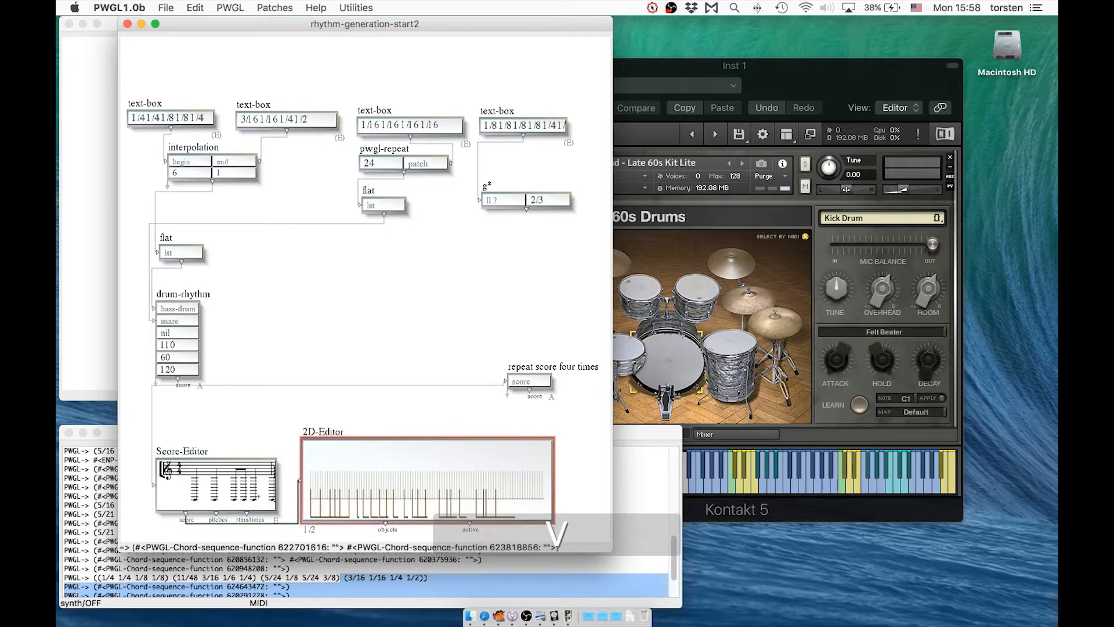
- Play the generated drum rhythm, restart its playback once, and stop it
key("space")
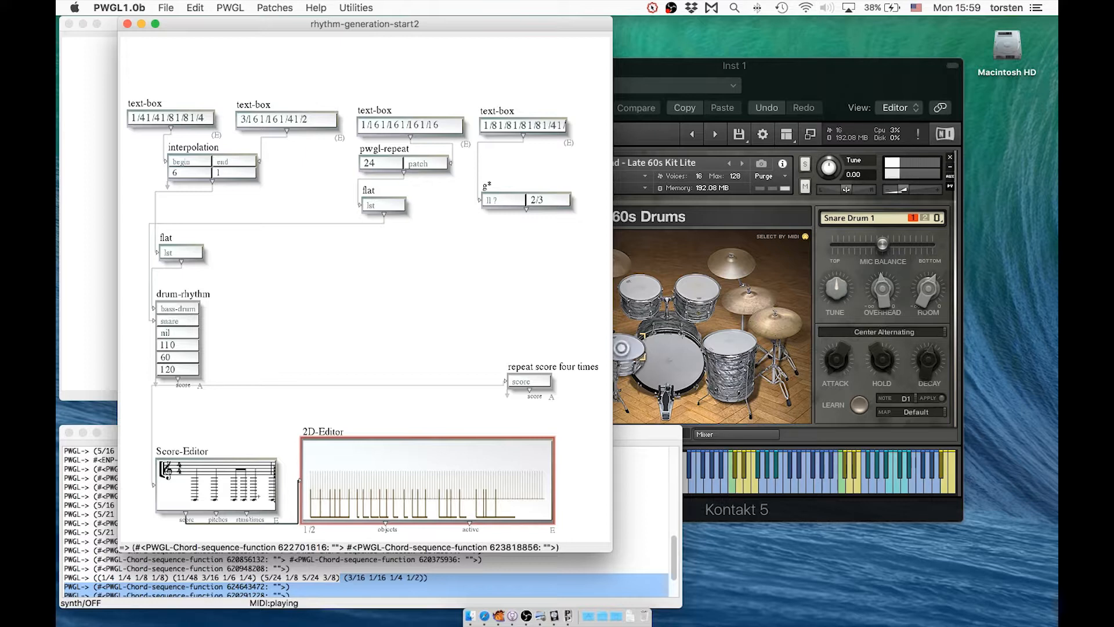
key("space")
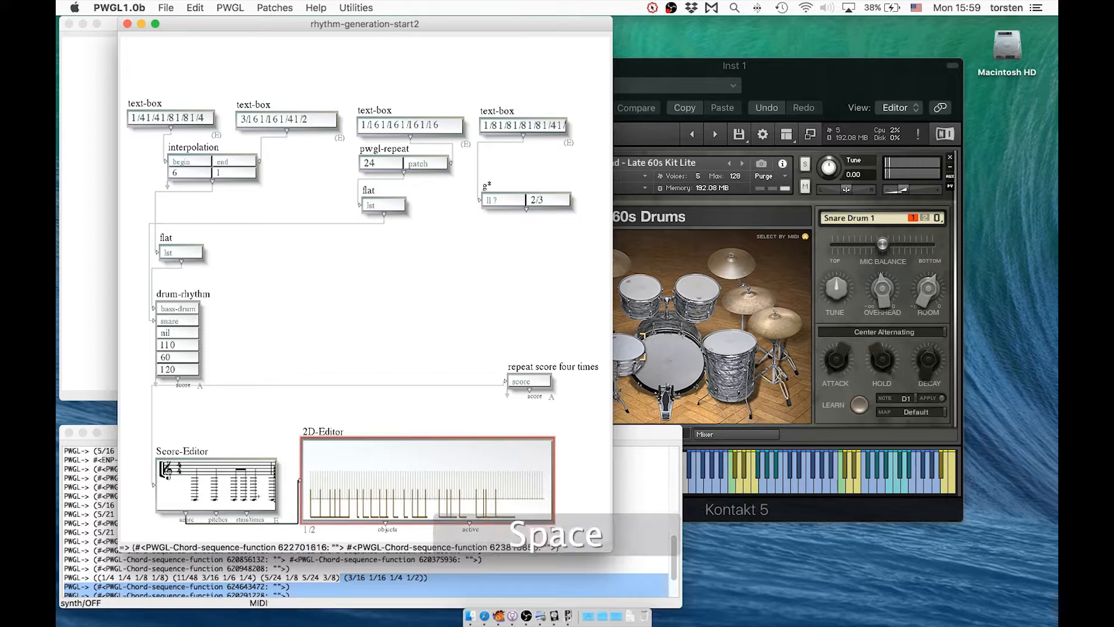
key("space")
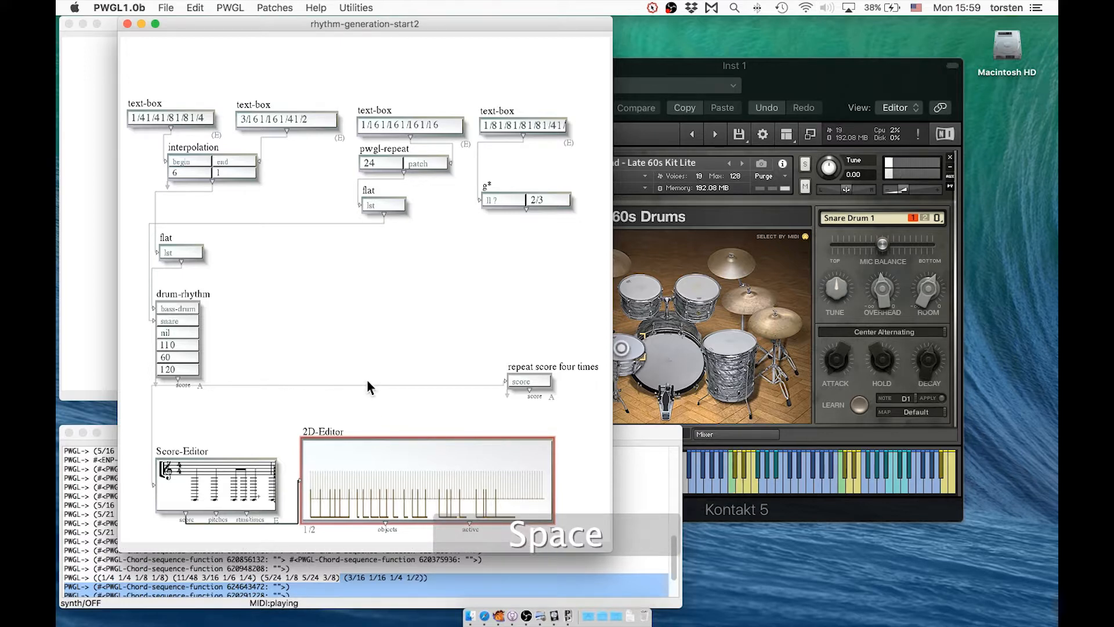
key("space")
- Wire the repeat score four times box's output into the Score-Editor and move the box between drum-rhythm and the Score-Editor
left_click_drag(529, 389, 248, 448)
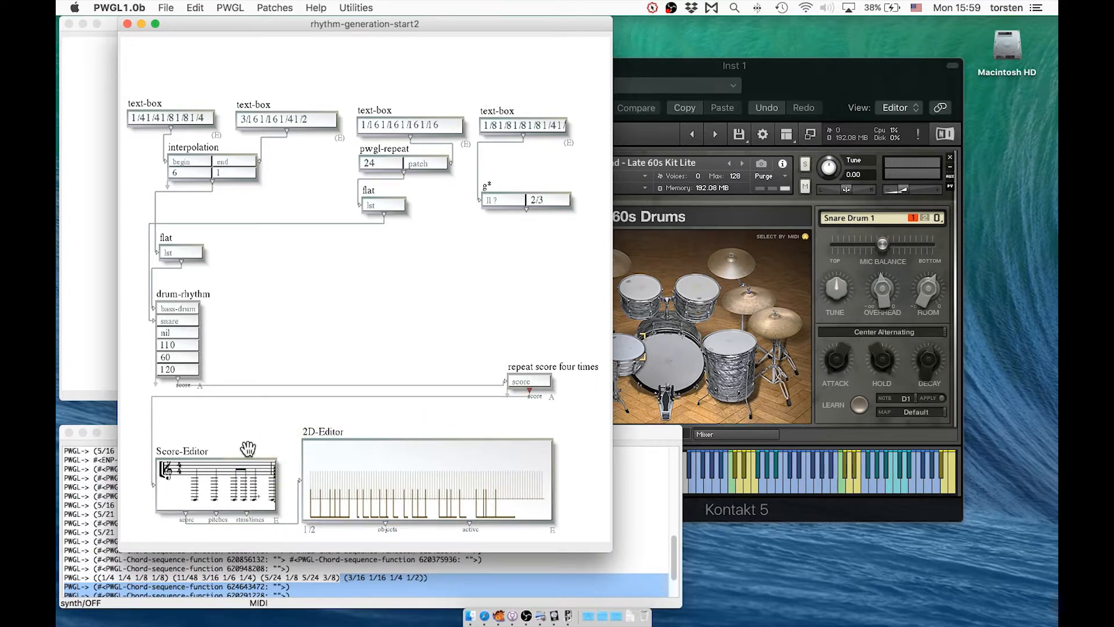
left_click_drag(376, 369, 223, 399)
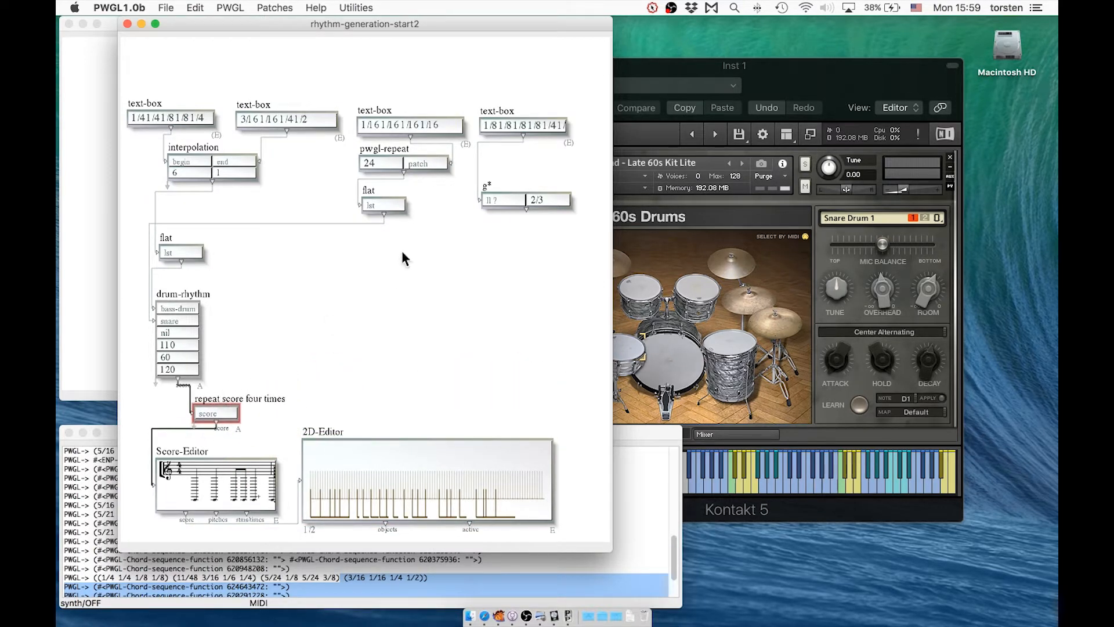
- Set the pwgl-repeat box's repetition count to 20 and re-evaluate the 2D-Editor
left_click(383, 163)
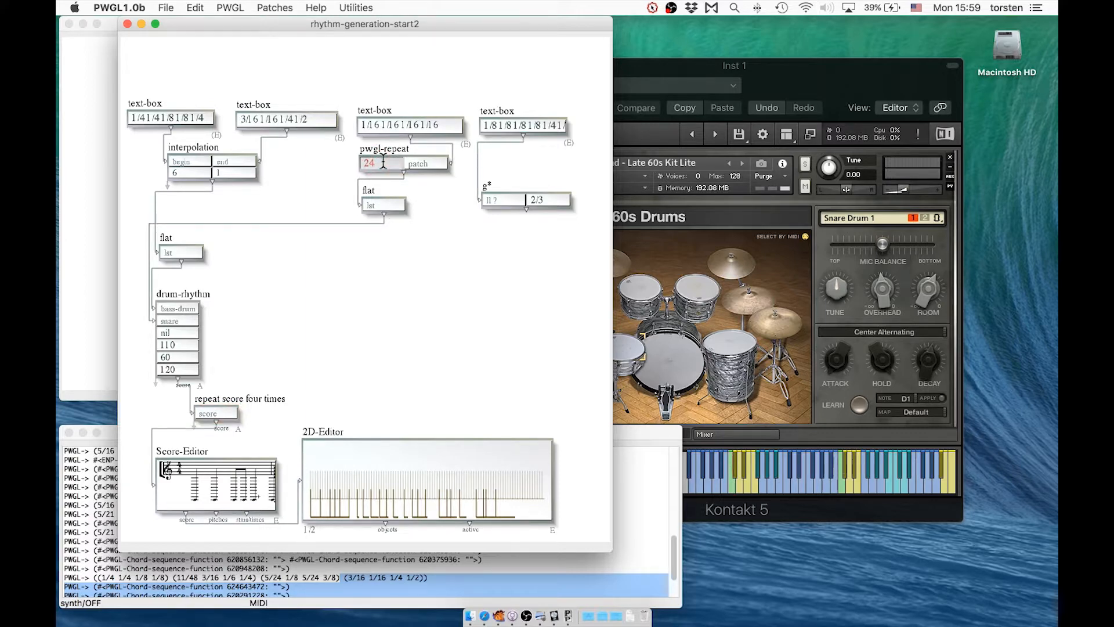
type("20")
key("Return")
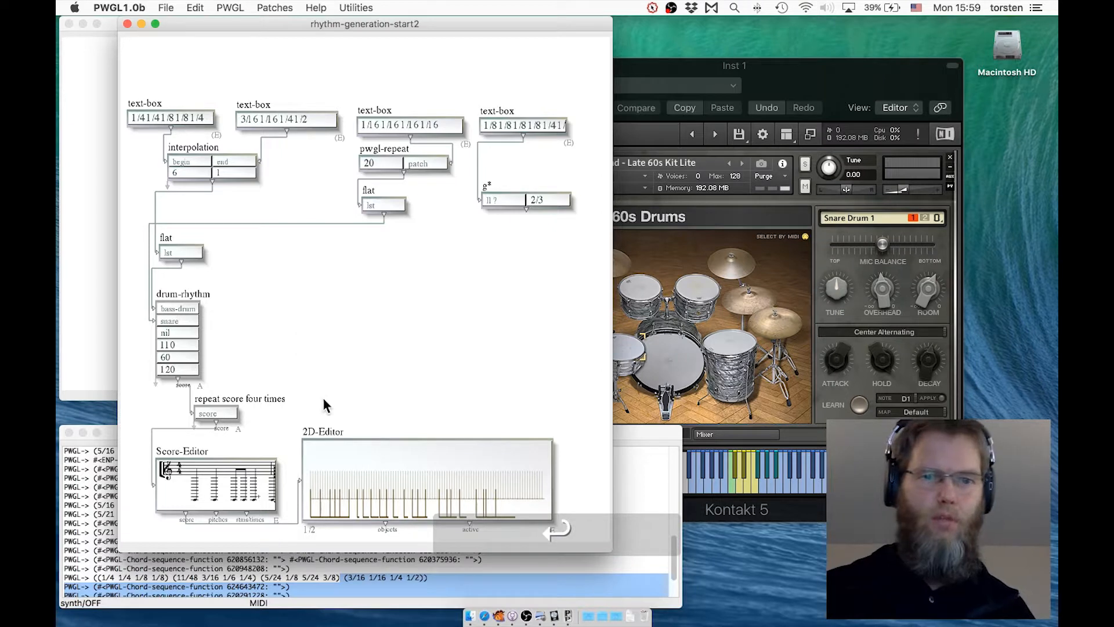
left_click(329, 463)
key("v")
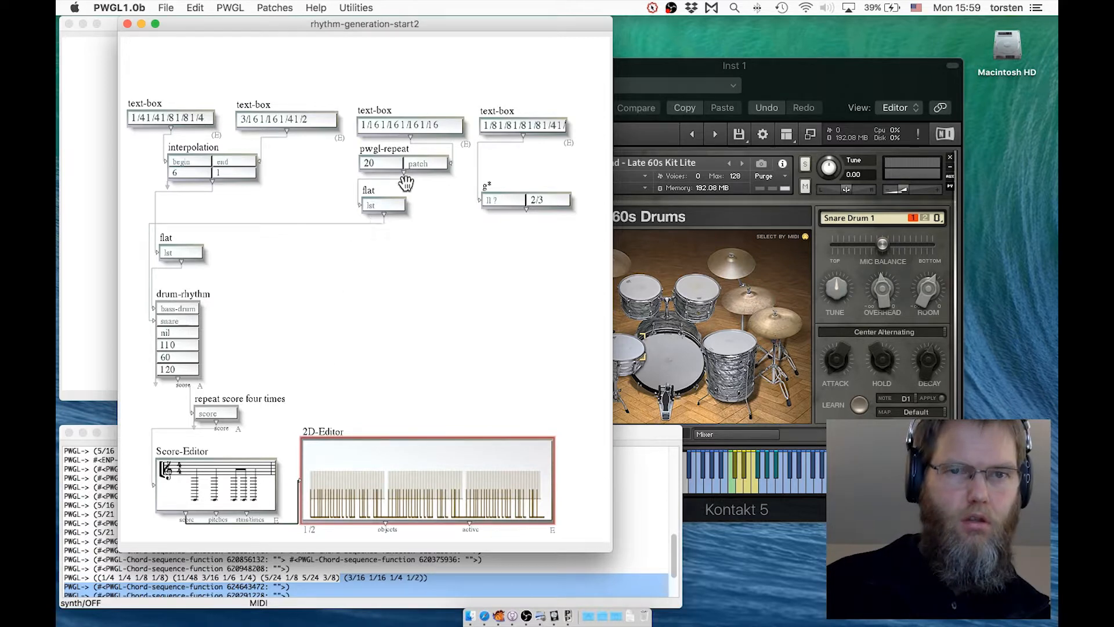
- Set the pwgl-repeat box's repetition count to 22 and re-evaluate the 2D-Editor
double_click(384, 161)
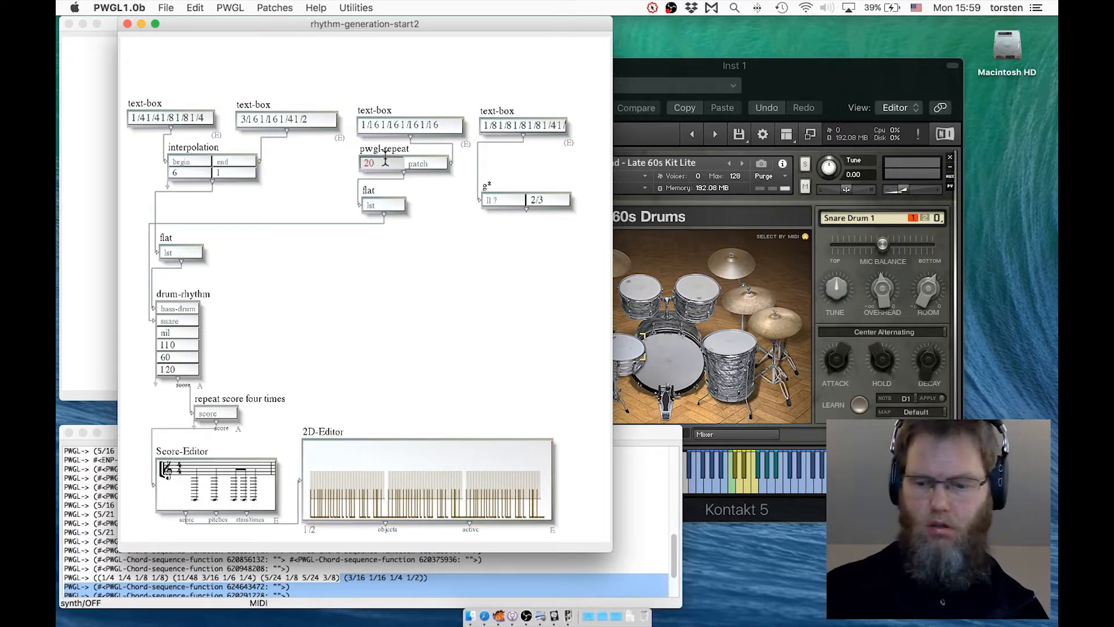
type("2")
key("Return")
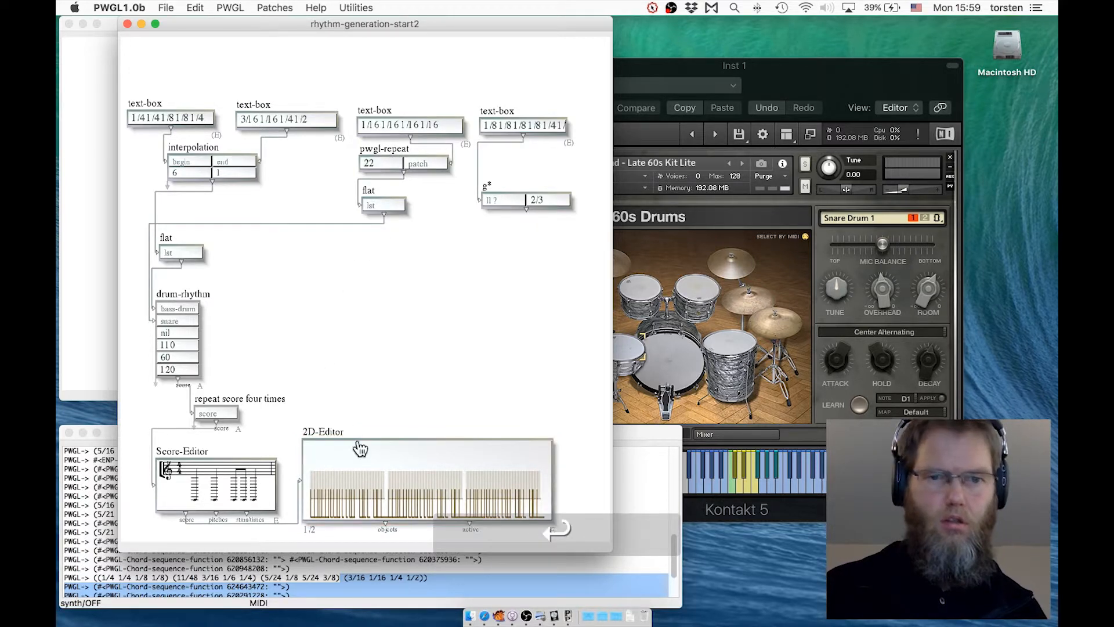
left_click(341, 493)
key("v")
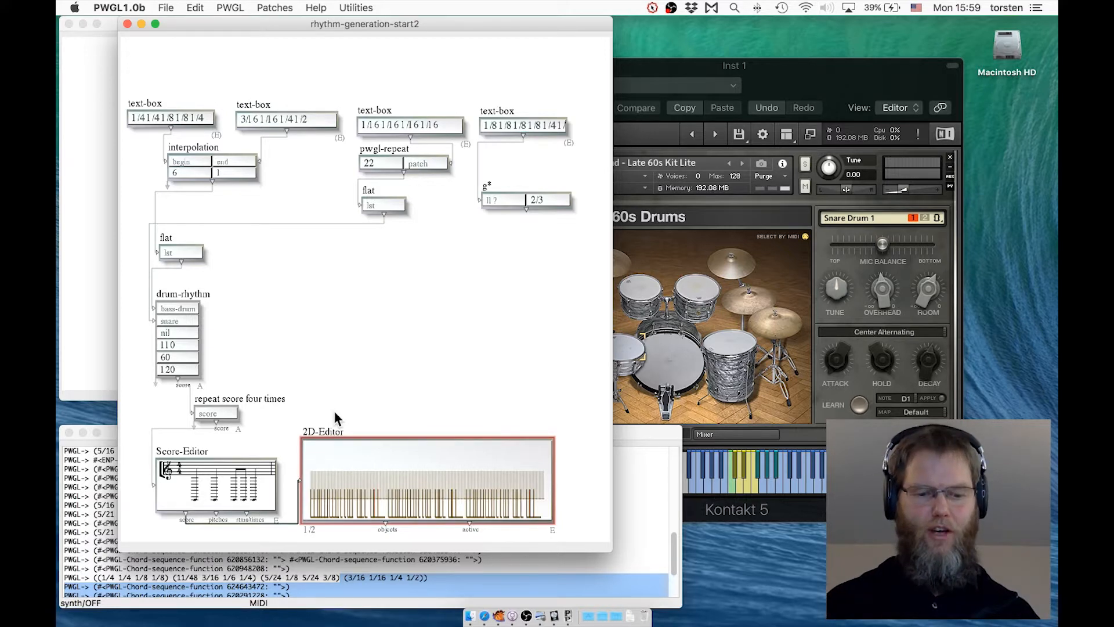
- Evaluate the 2D-Editor once more and audition the four-times-repeated drum score, stopping playback at the end
key("v")
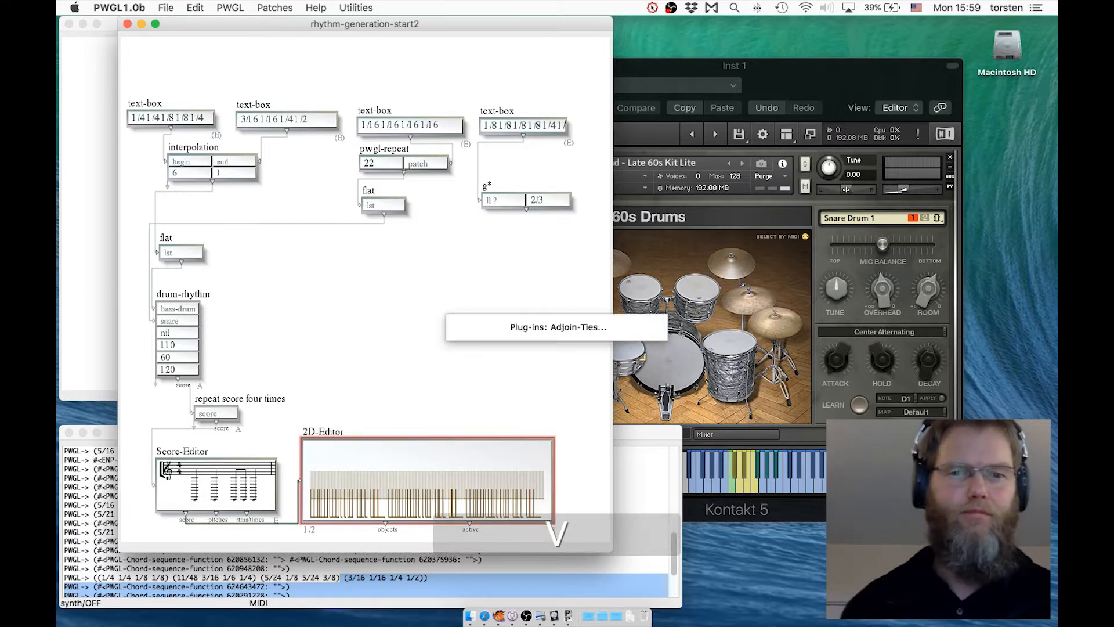
key("space")
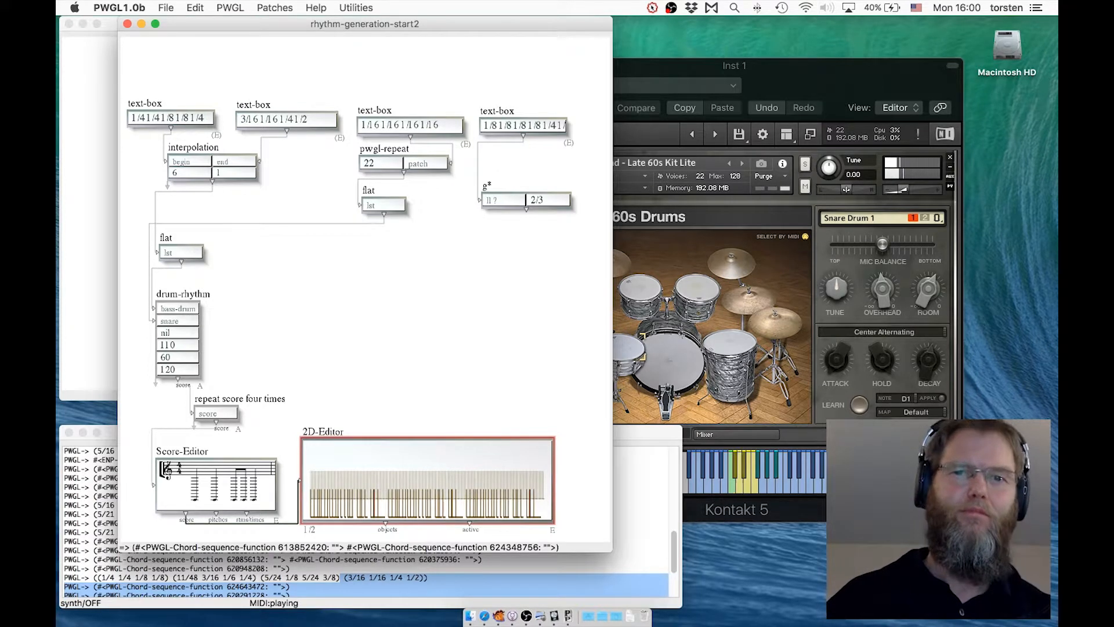
key("space")
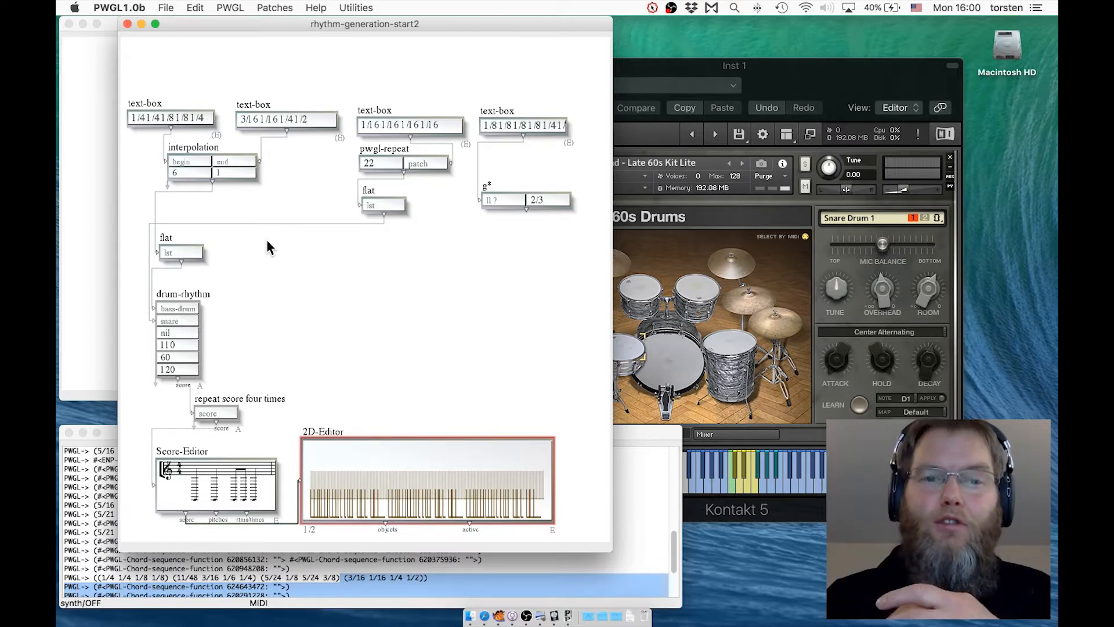
right_click(269, 259)
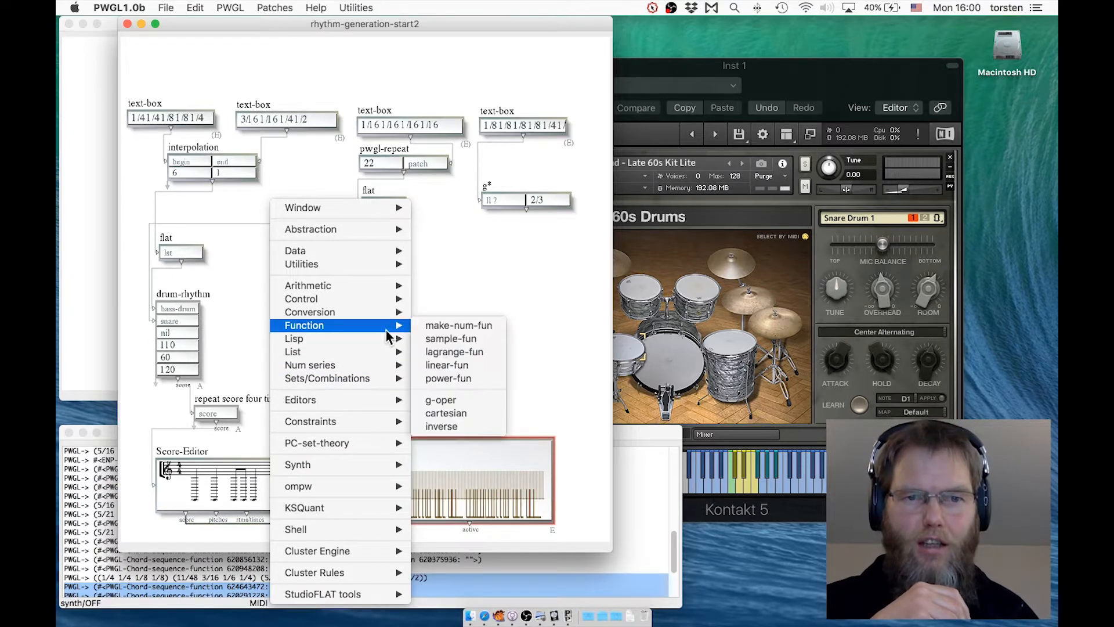
mouse_move(386, 338)
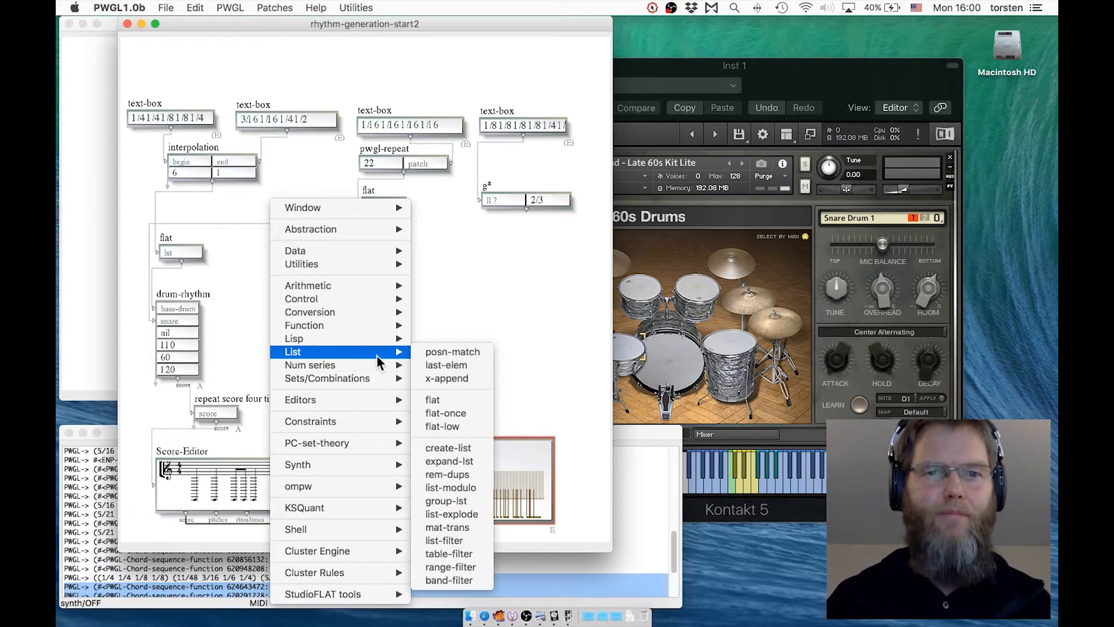
mouse_move(367, 370)
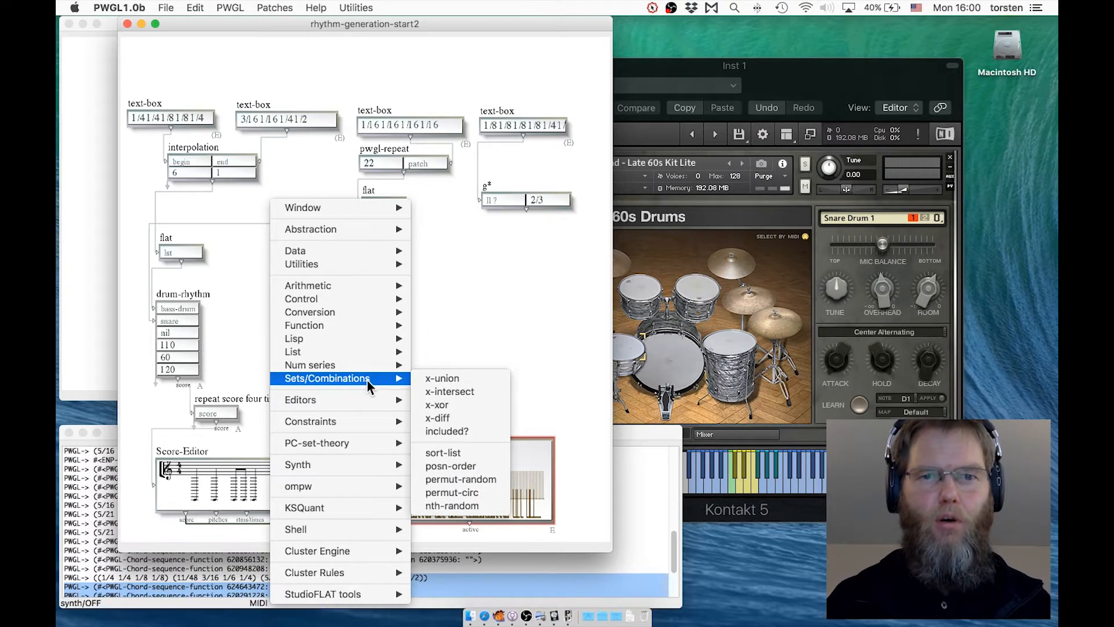
left_click(499, 298)
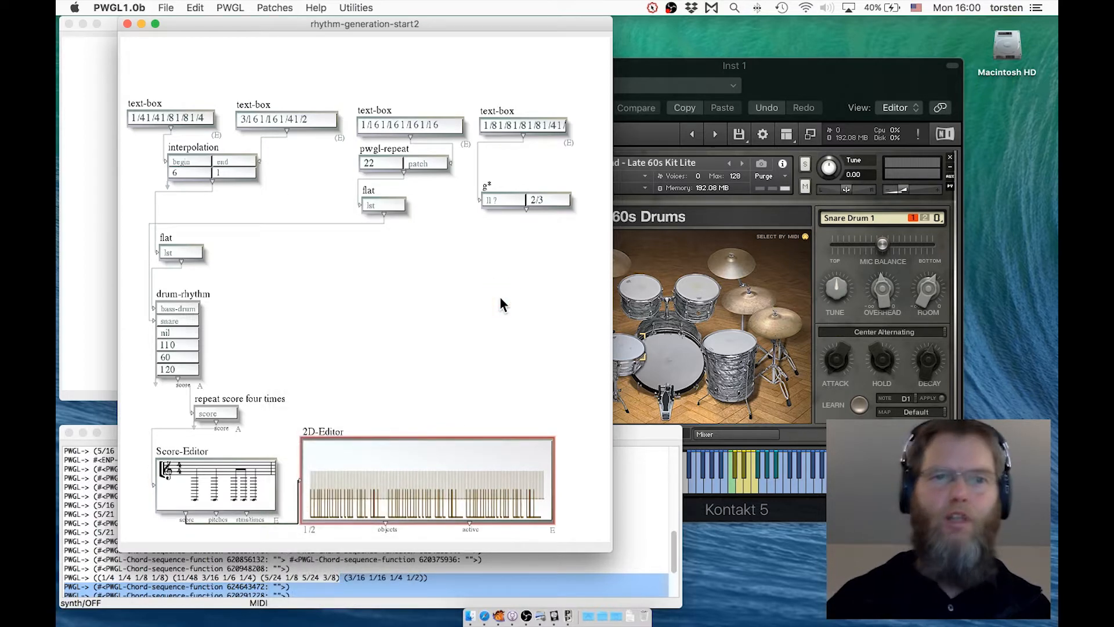
- Open the interpolation box's documentation, read how its inputs and curve types work, and close it
left_click(201, 146)
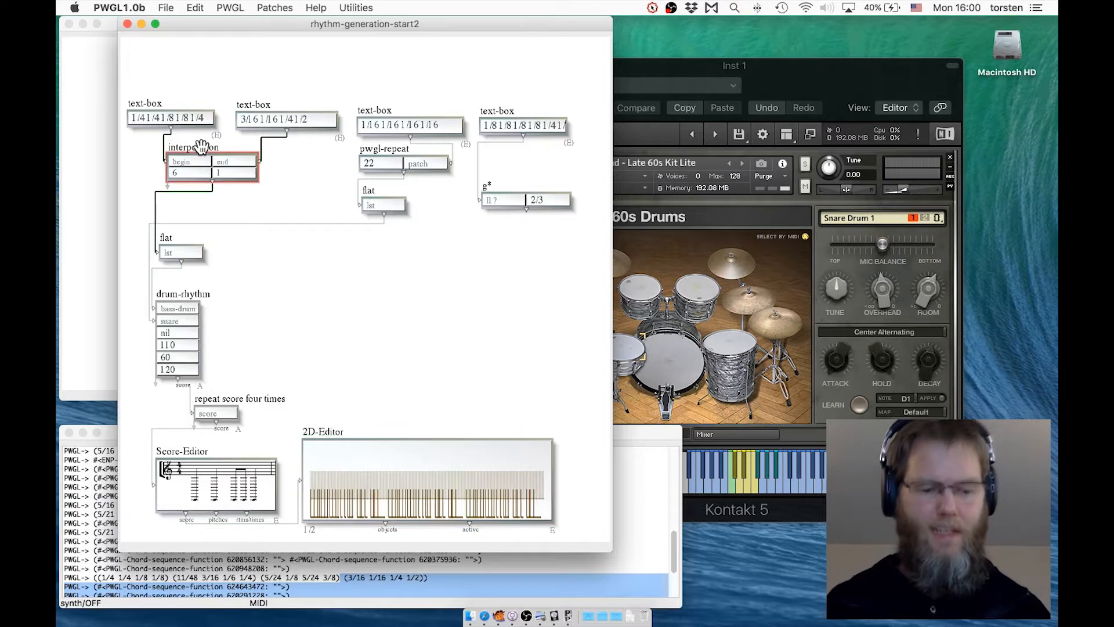
key("d")
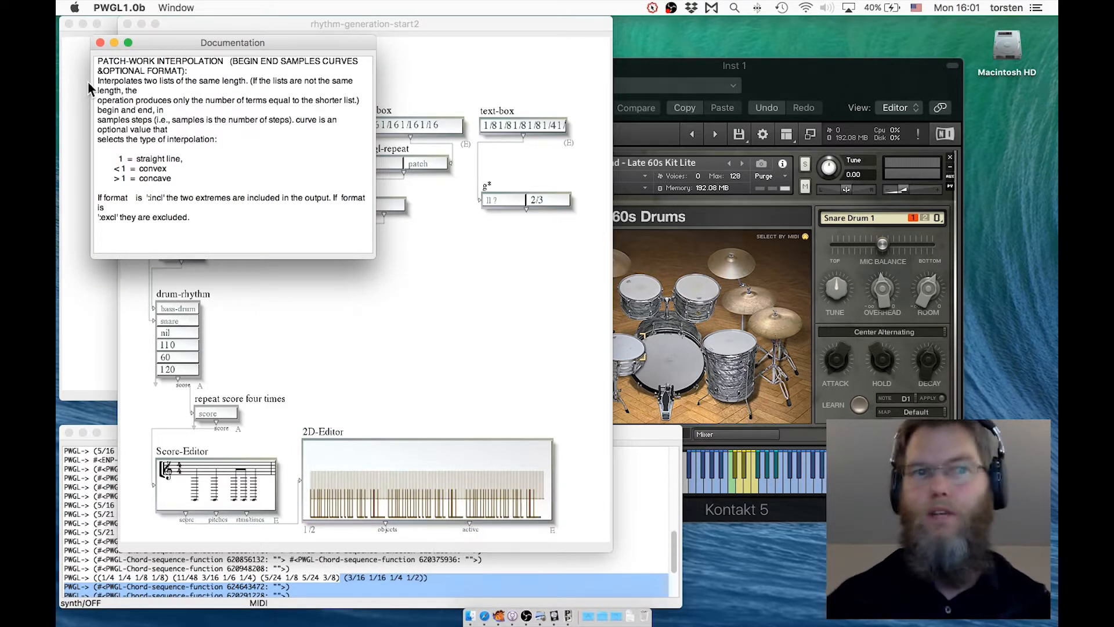
left_click(100, 42)
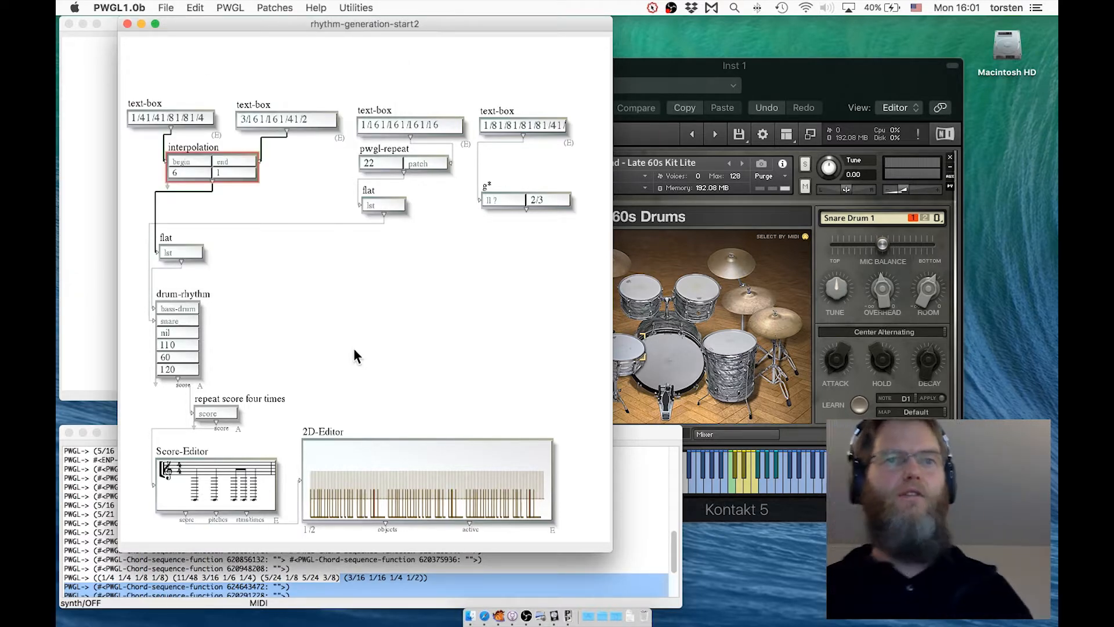
- Open the PWGL Tutorial and browse the Kernel_Boxes categories under User Tutorials
left_click(315, 8)
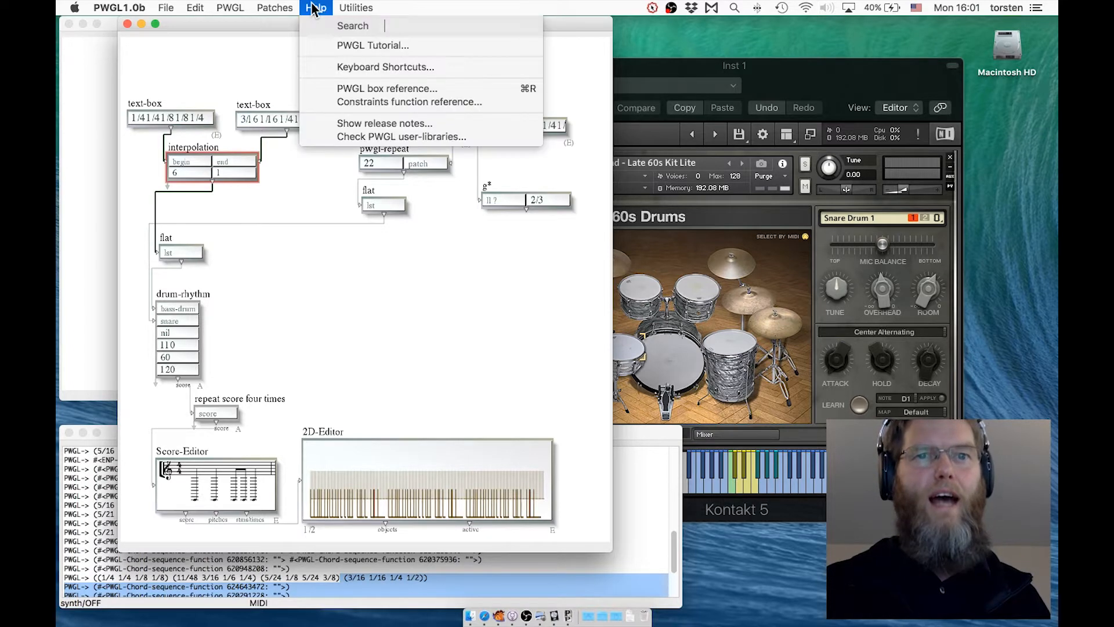
left_click(340, 47)
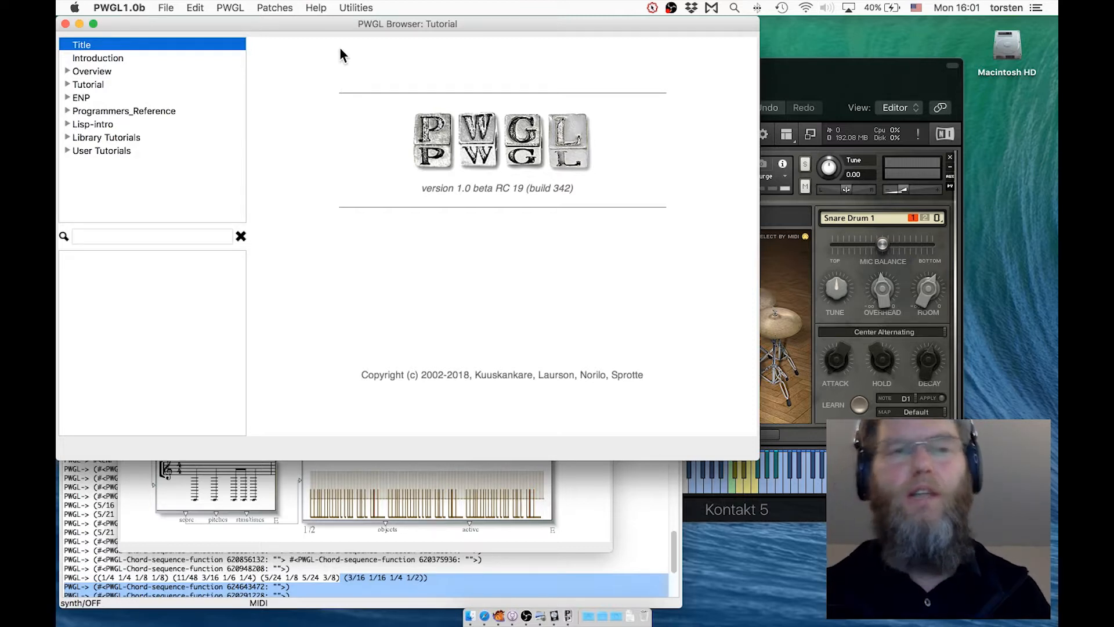
left_click(68, 150)
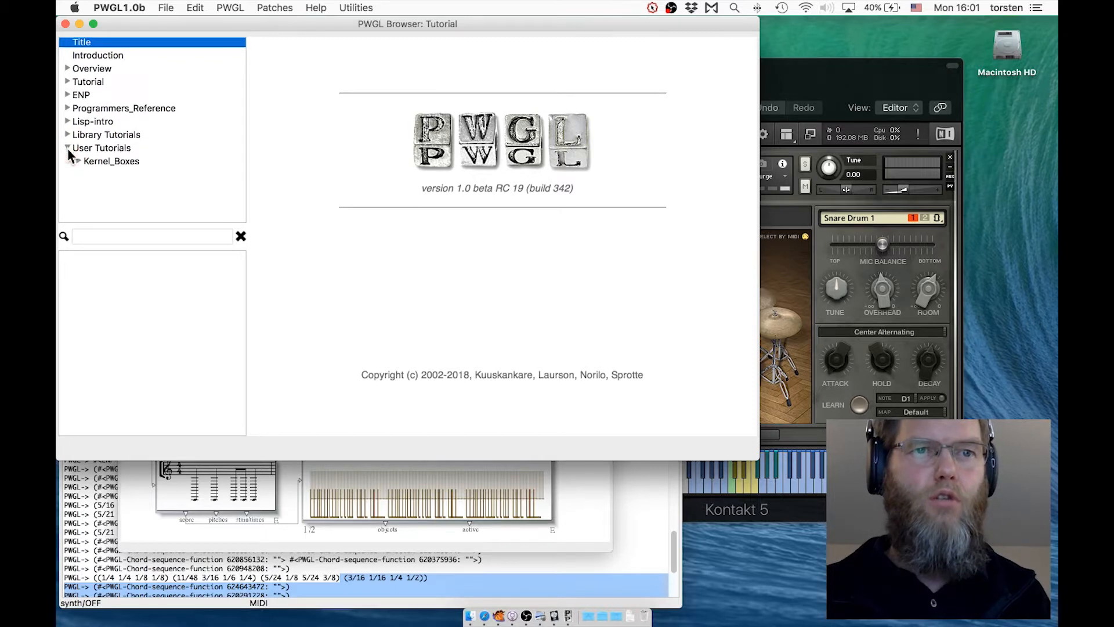
left_click(78, 164)
scroll(93, 139, "down", 5)
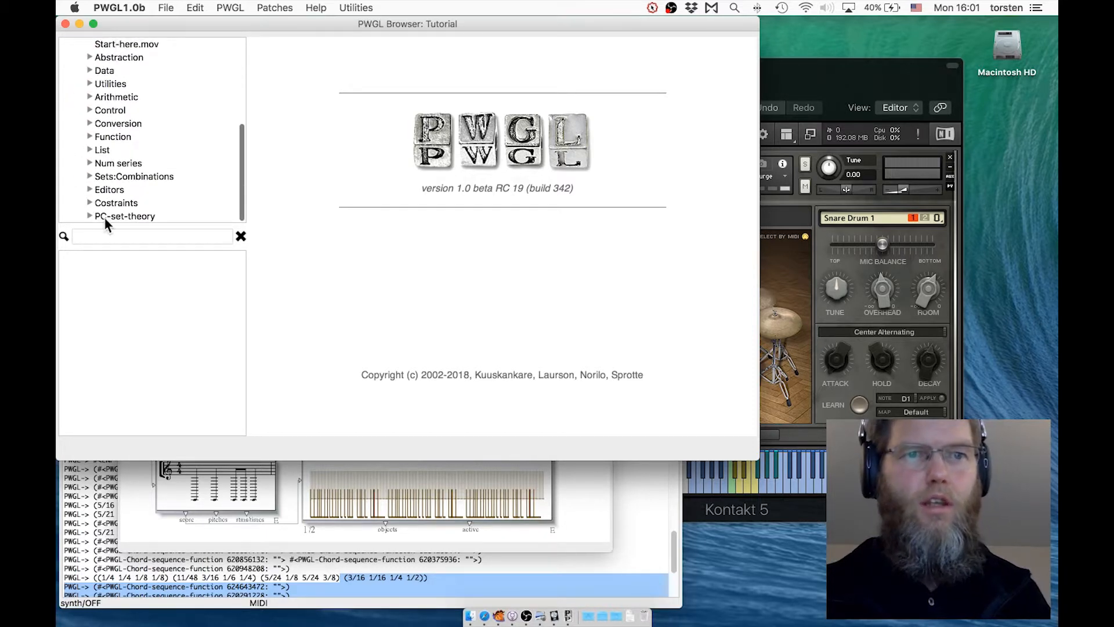
scroll(118, 194, "down", 1)
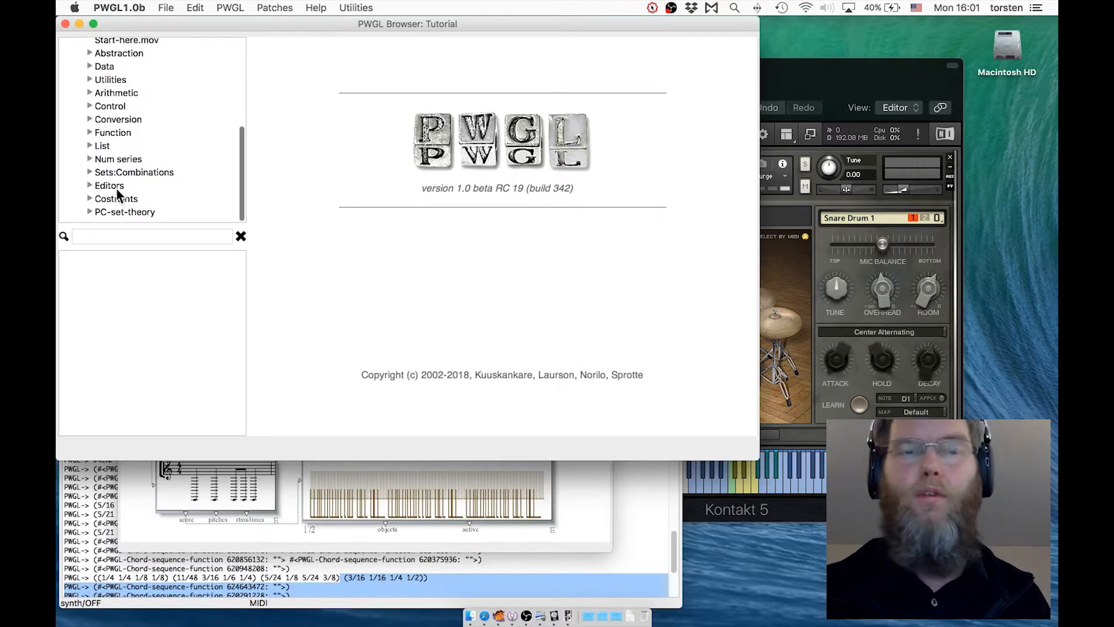
scroll(118, 194, "up", 1)
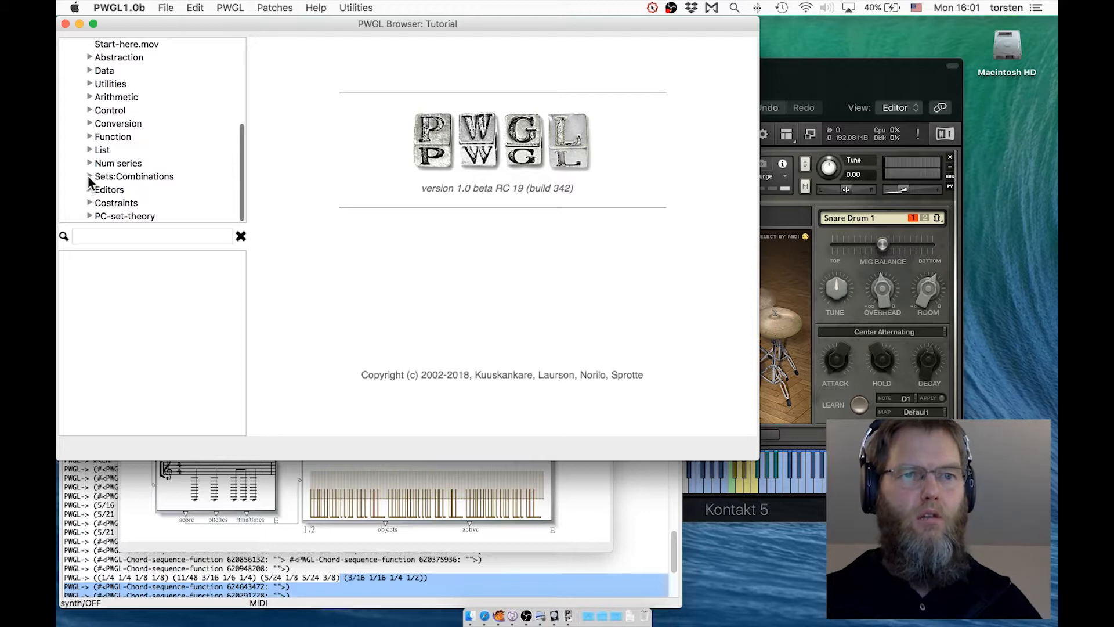
- Expand the Sets:Combinations and Num series categories to look through their example patches
left_click(89, 176)
scroll(89, 181, "down", 5)
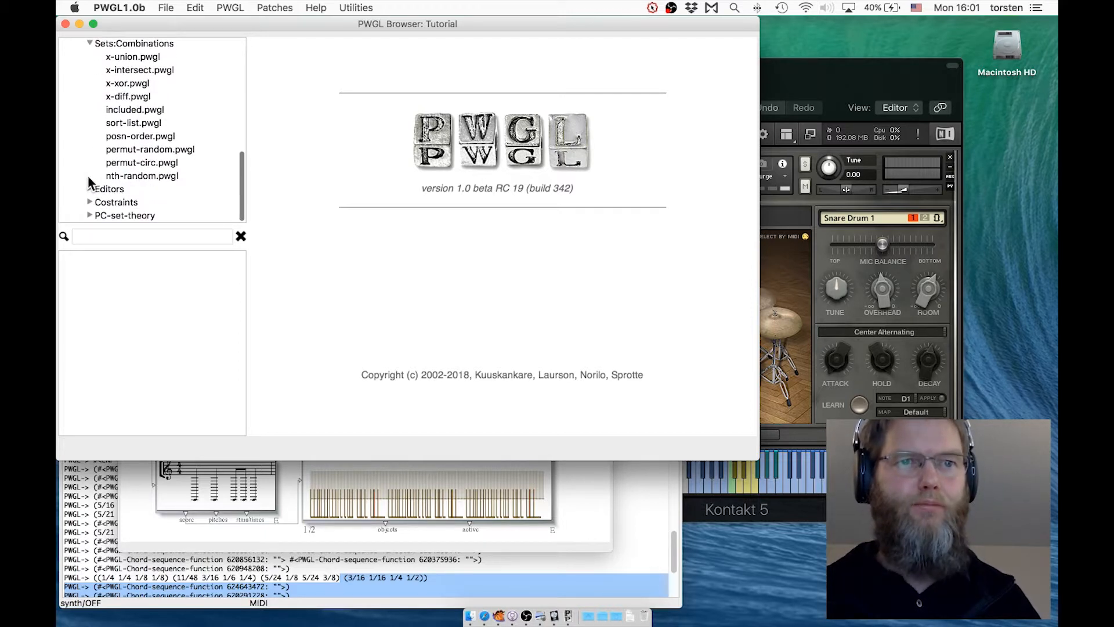
scroll(90, 182, "up", 2)
left_click(90, 64)
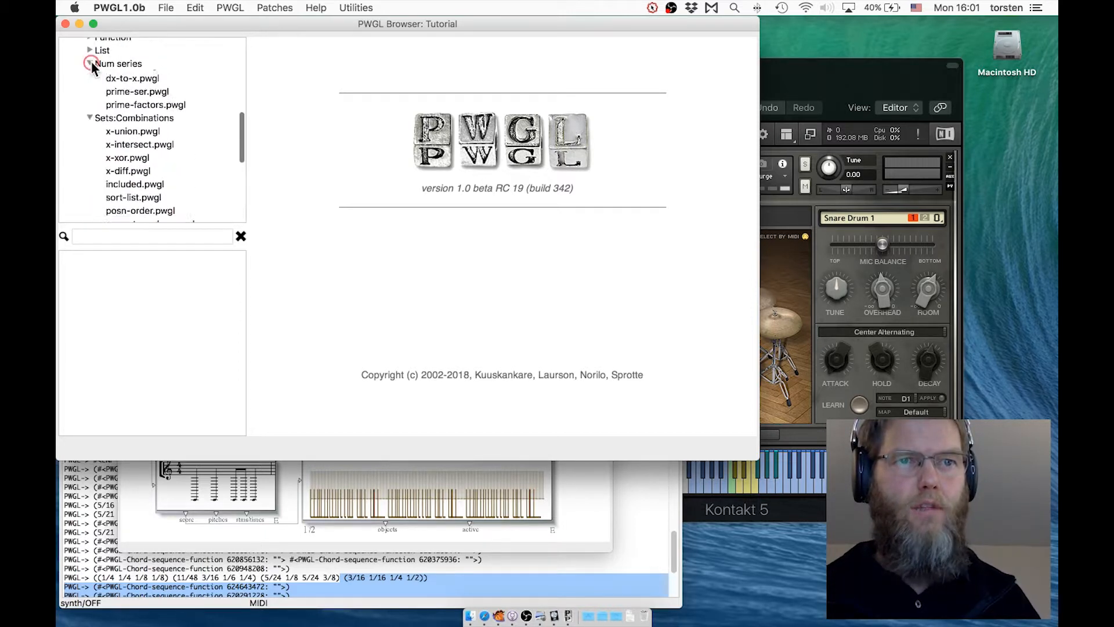
- Open the interpolation.pwgl example under Num series and read its description and the two example patches
scroll(93, 68, "down", 2)
scroll(95, 69, "up", 1)
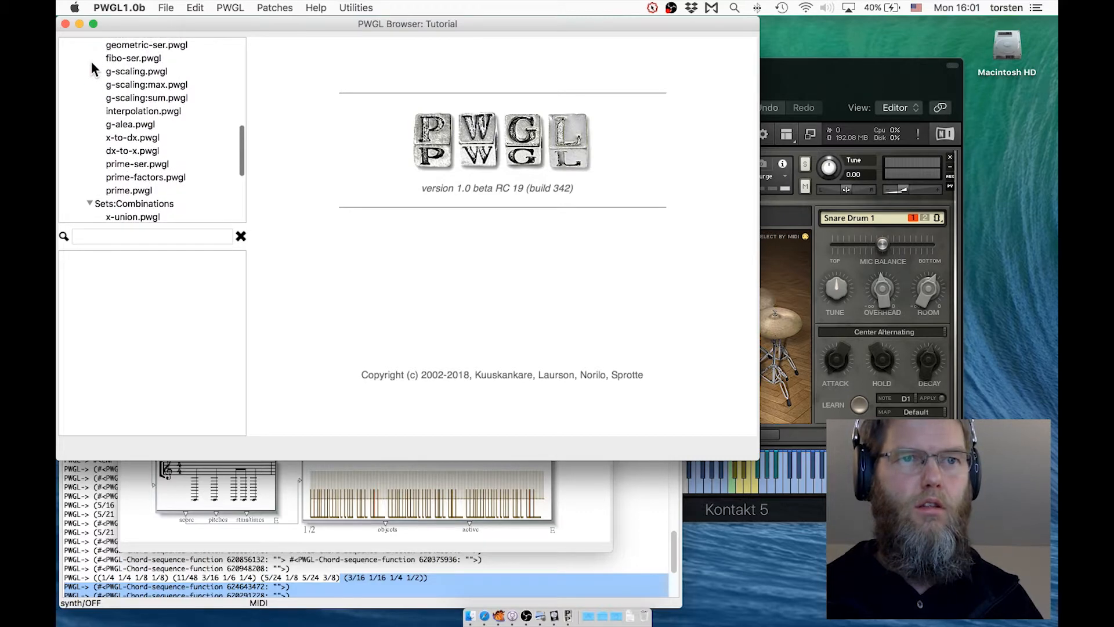
left_click(154, 114)
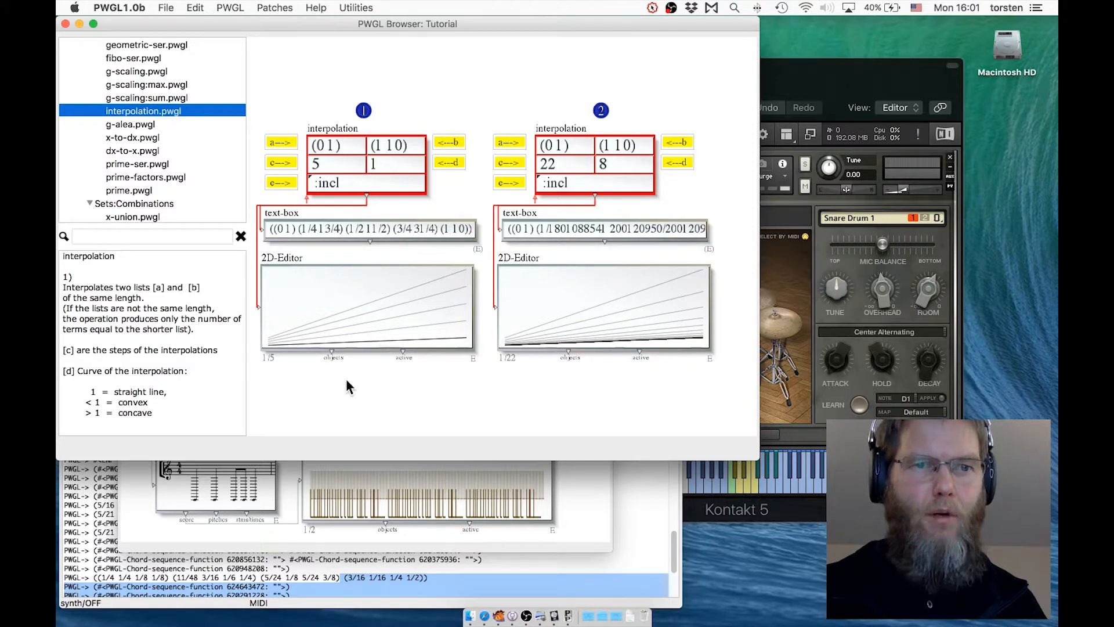
scroll(164, 293, "down", 5)
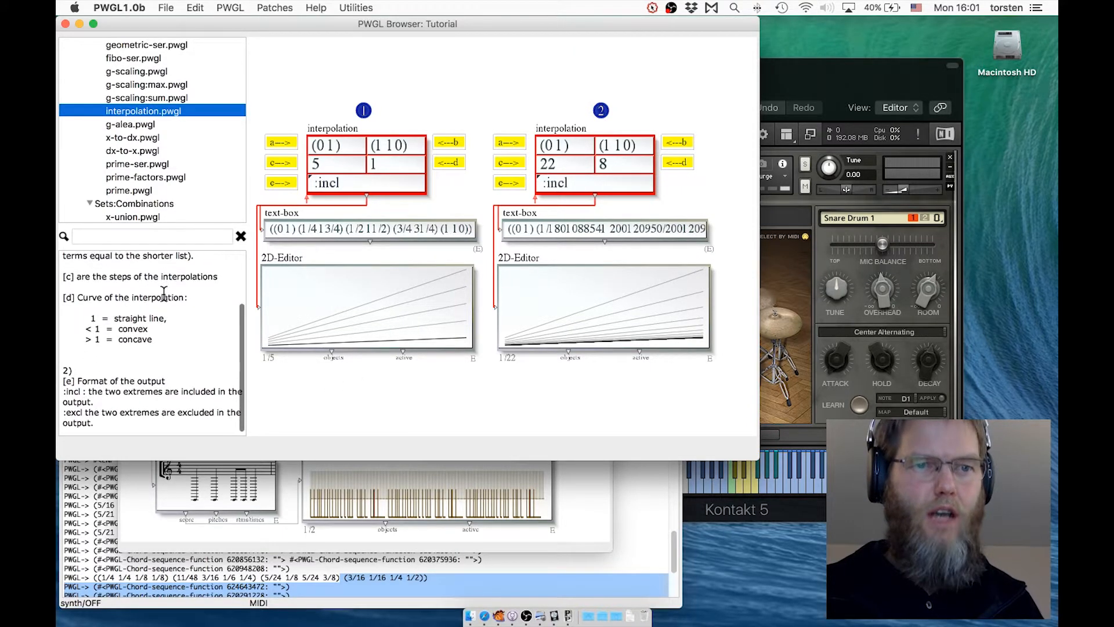
scroll(156, 313, "up", 5)
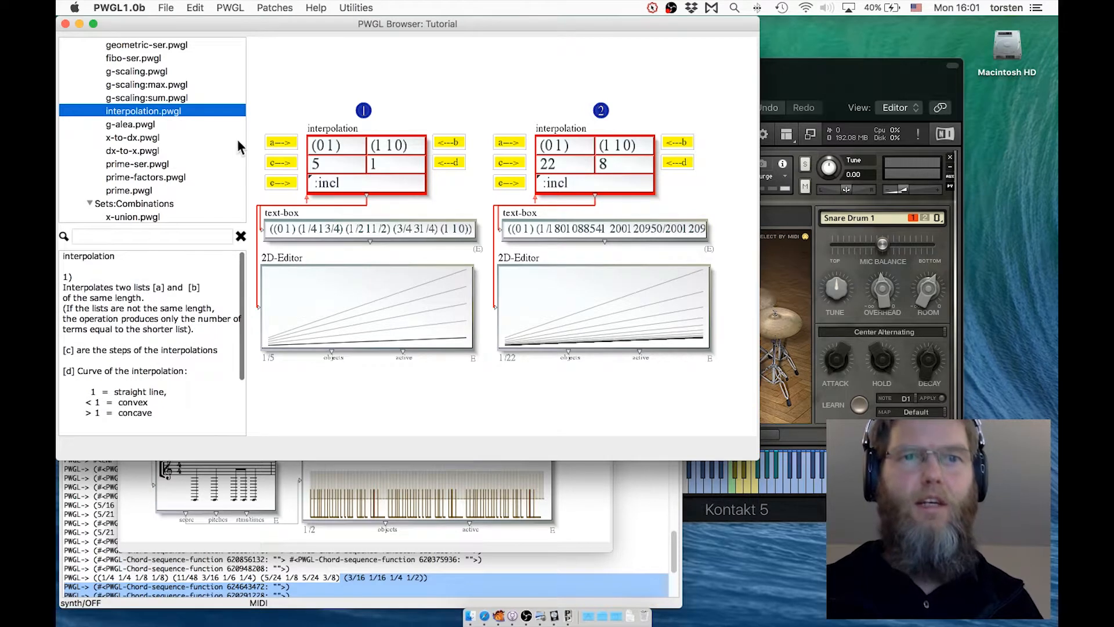
left_click_drag(273, 90, 464, 417)
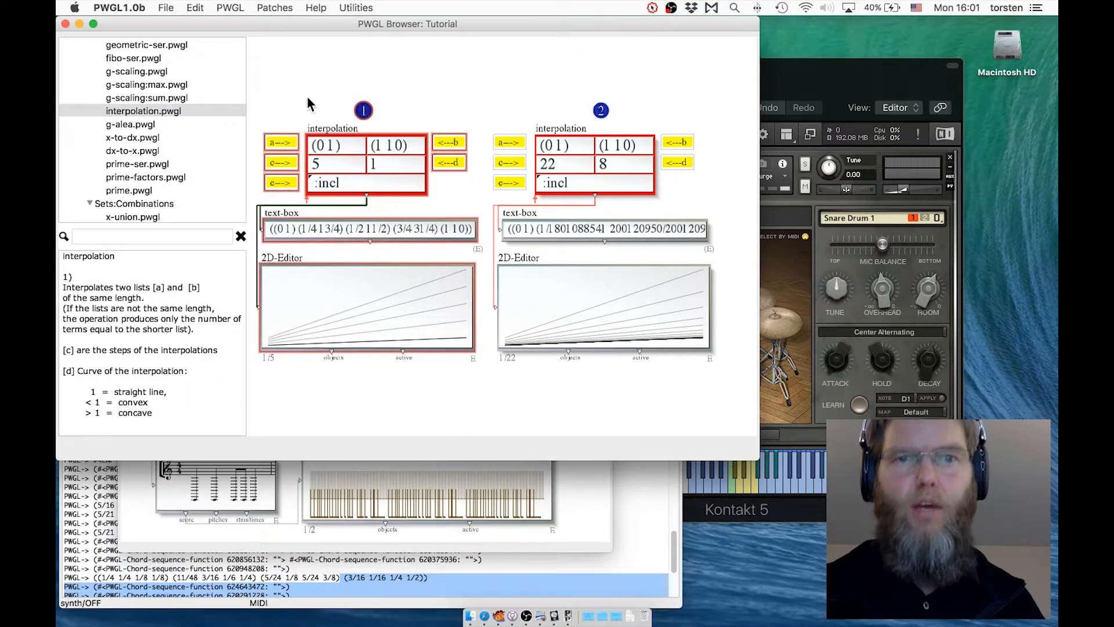
left_click(312, 70)
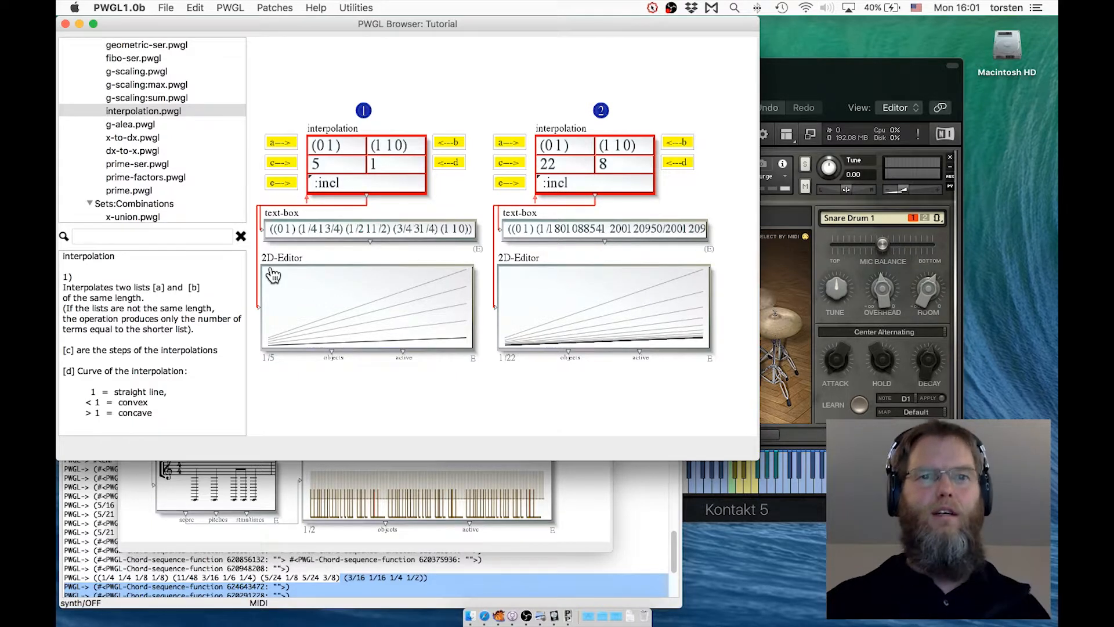
scroll(182, 162, "up", 3)
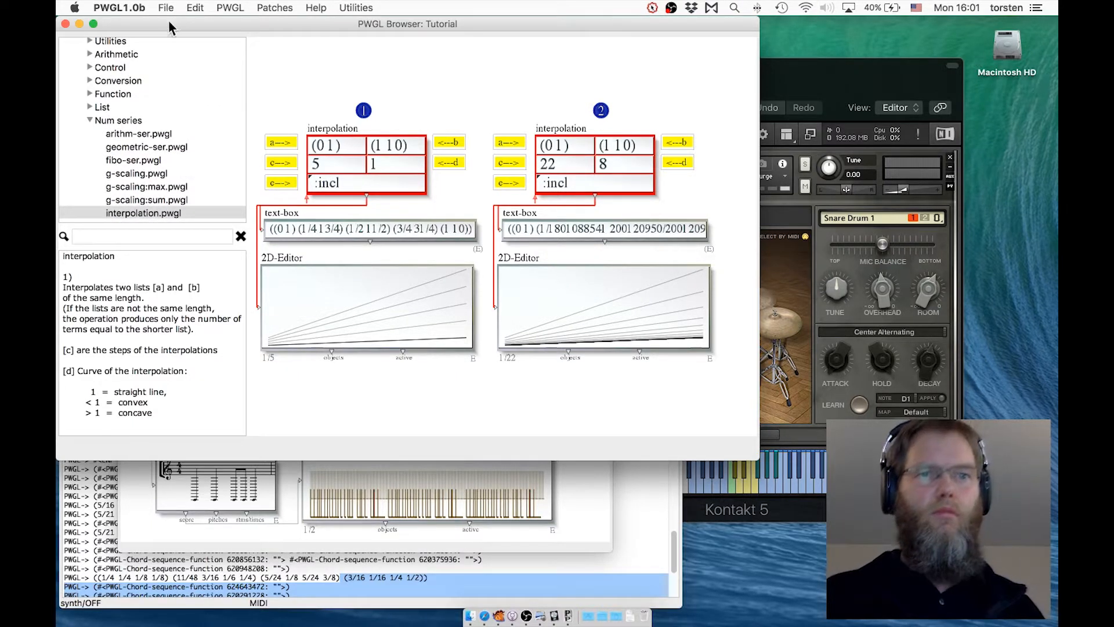
- Move the Tutorial browser aside, return to the rhythm-generation-start2 patch and look through the List box category
left_click_drag(168, 21, 437, 45)
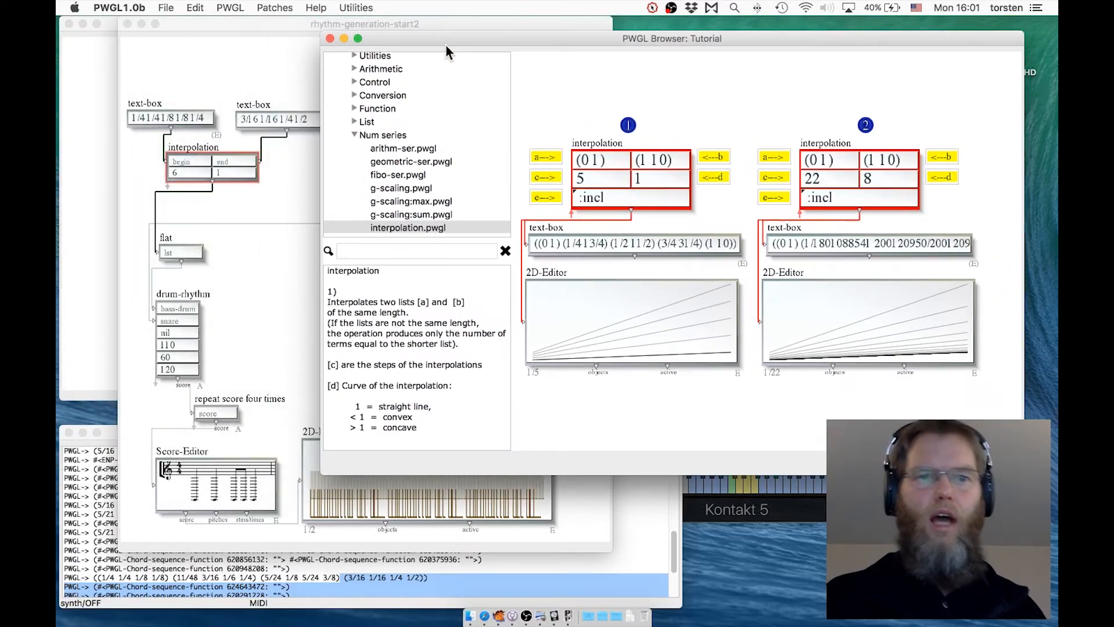
left_click(312, 187)
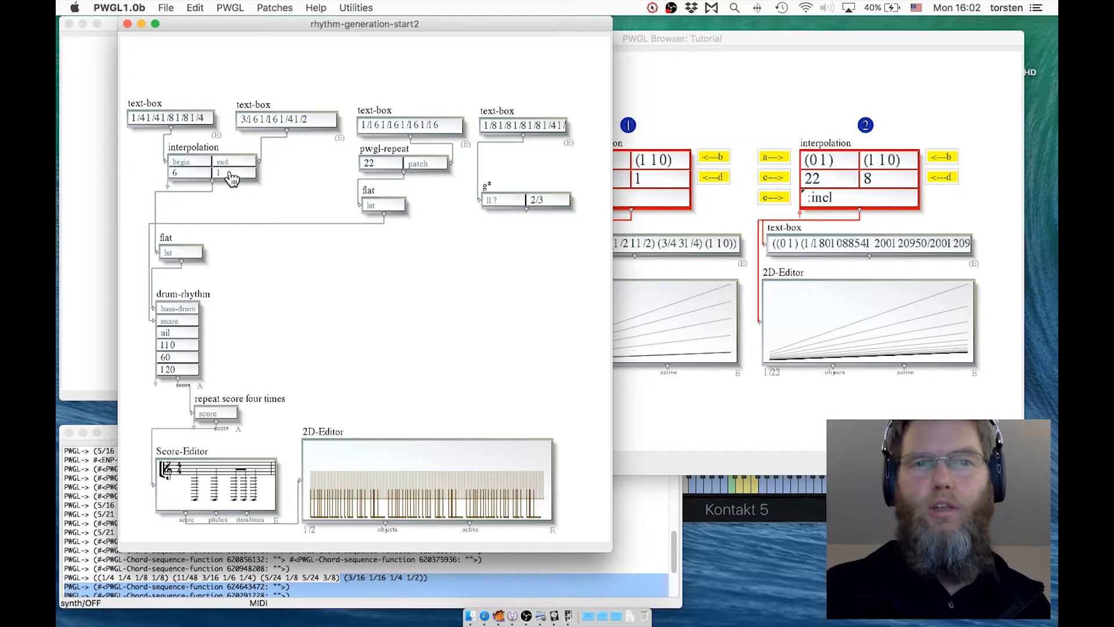
right_click(253, 203)
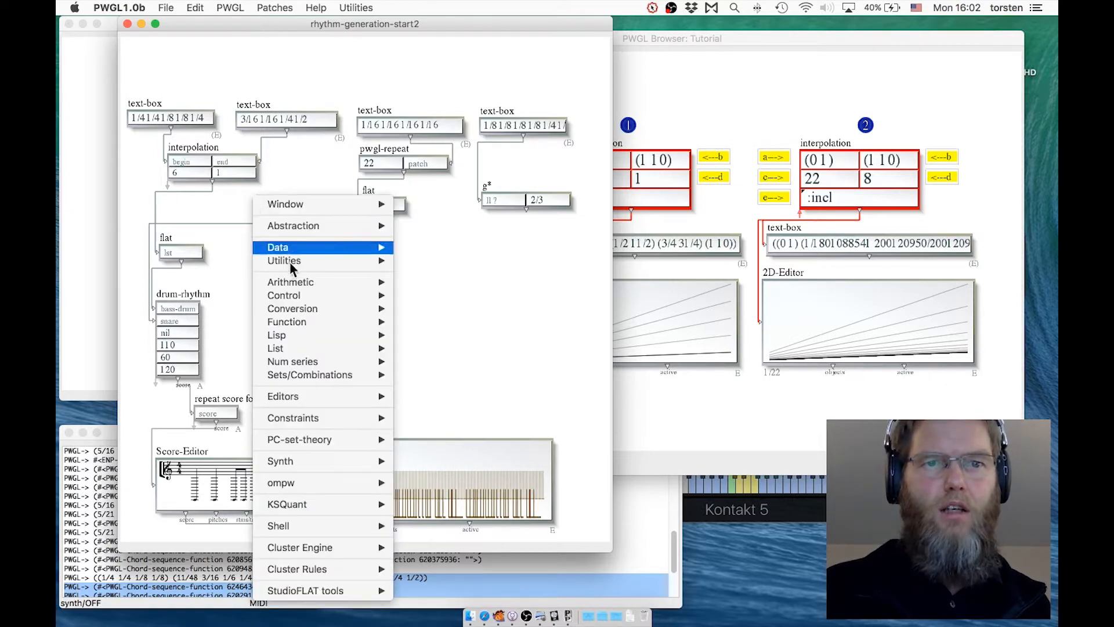
mouse_move(302, 336)
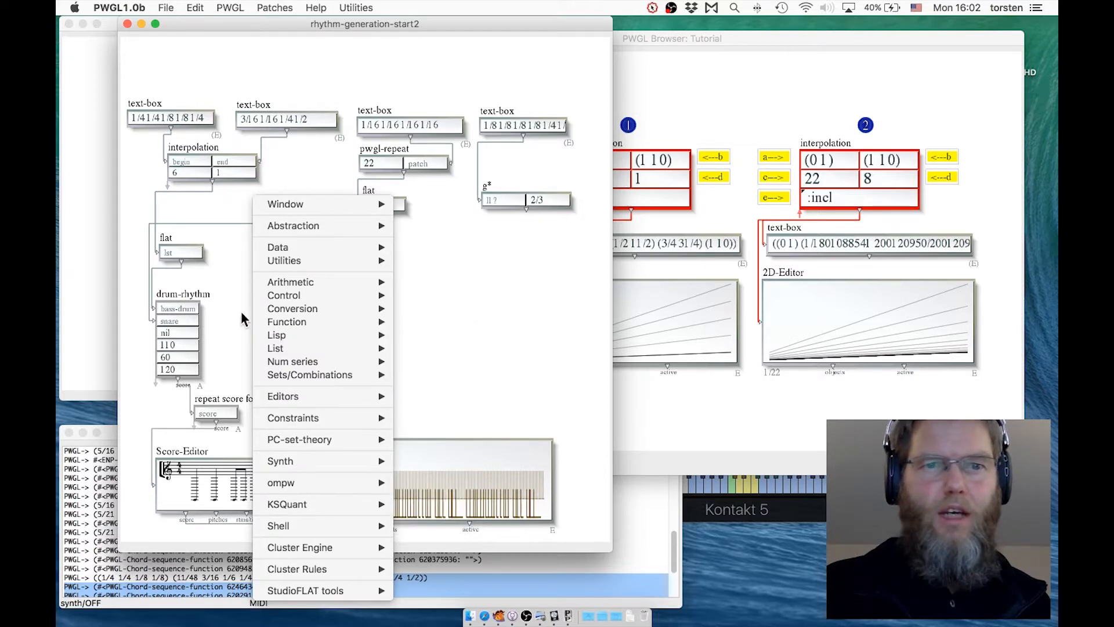
mouse_move(284, 353)
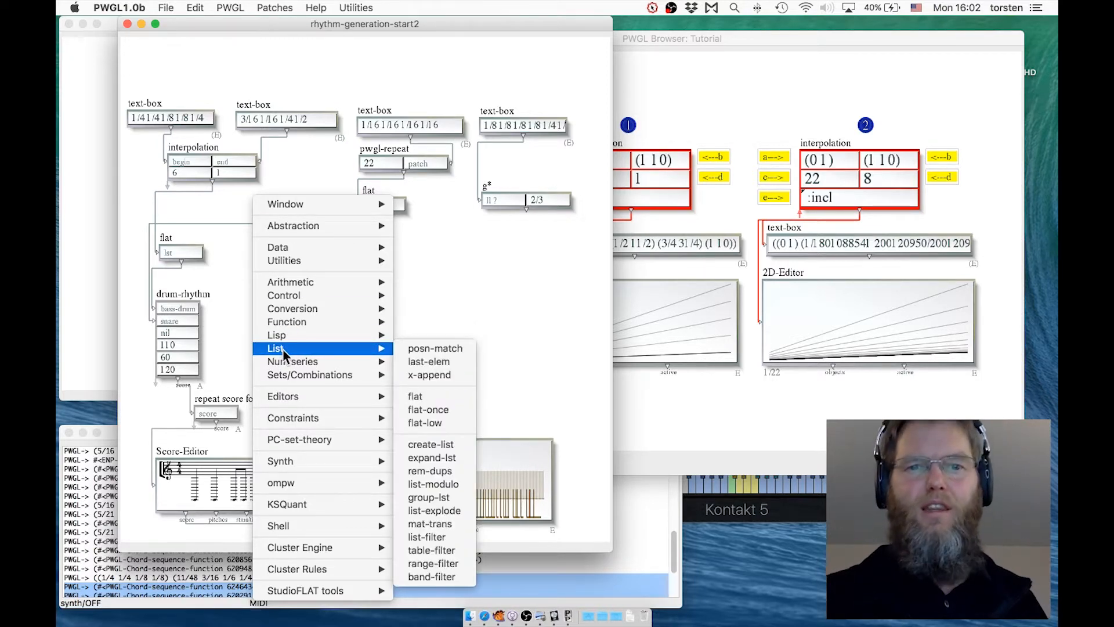
left_click(485, 364)
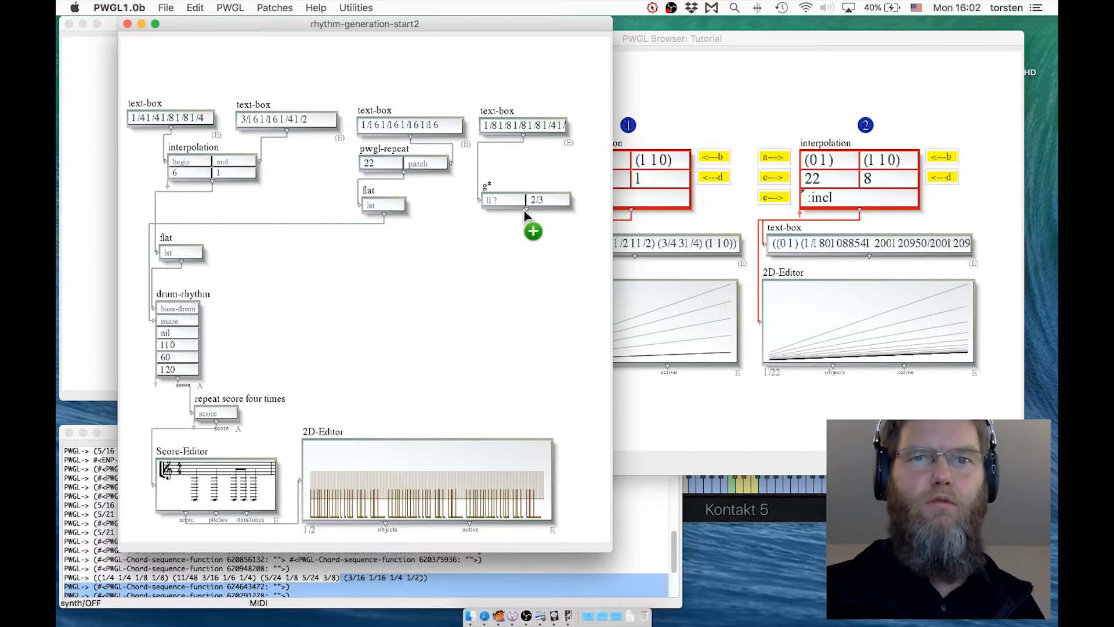
- Connect the g* box's output to drum-rhythm's hi hat input and evaluate the 2D-Editor
left_click_drag(523, 228, 180, 334)
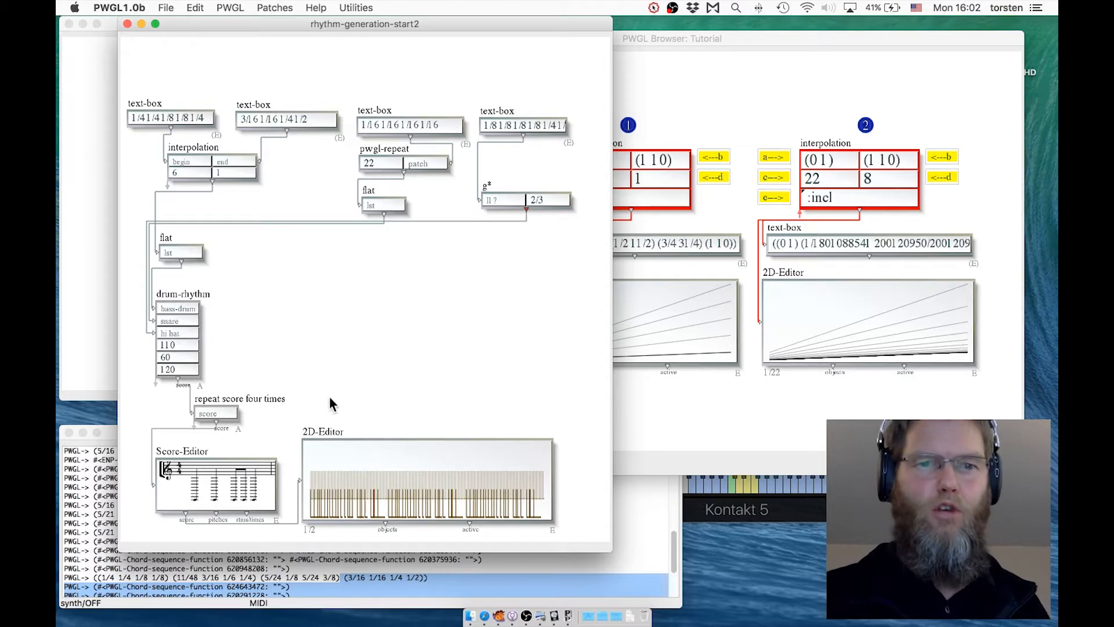
left_click(345, 441)
key("v")
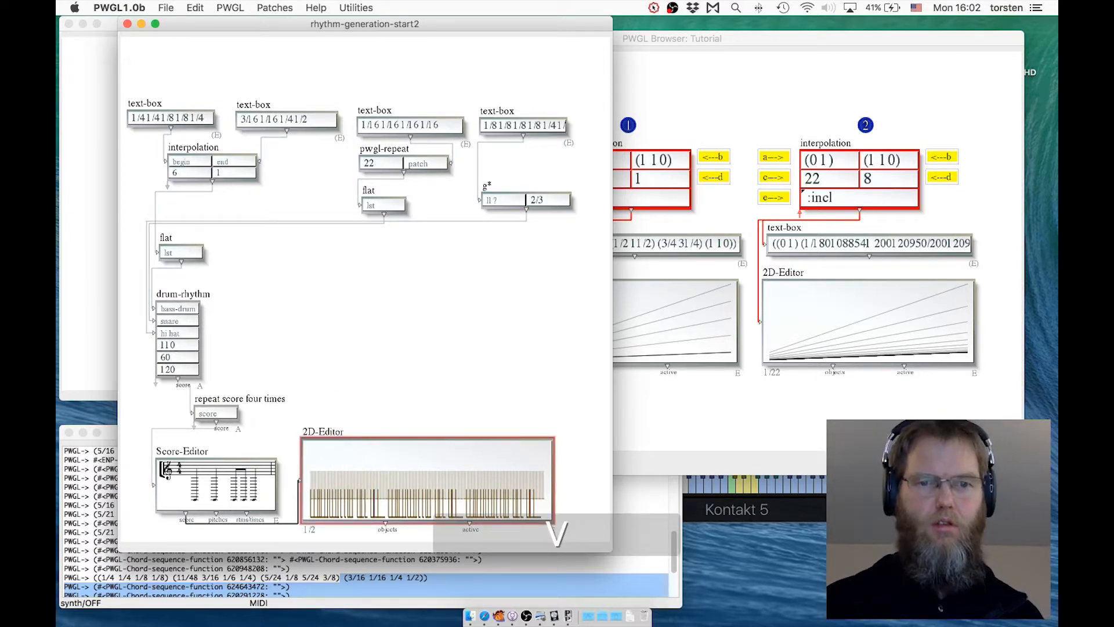
- Duplicate the snare branch's pwgl-repeat and flat boxes and place the copies below the g* box
left_click(377, 197)
left_click(383, 150, "shift")
key("super+c")
left_click(475, 233)
key("super+v")
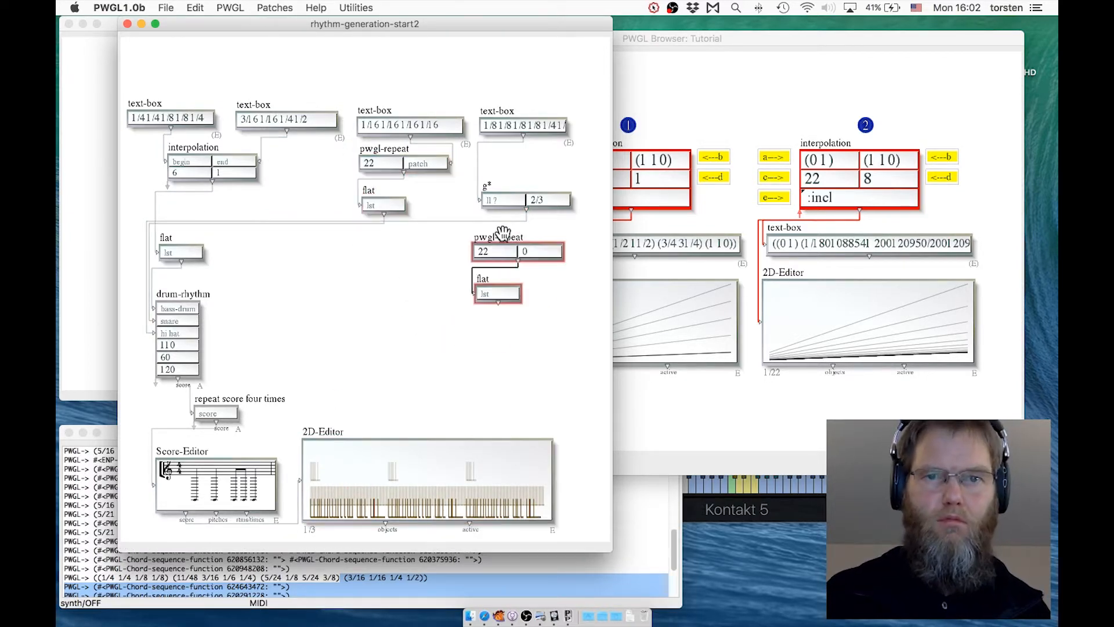
- Feed g* into the copied pwgl-repeat, connect the copied flat to drum-rhythm's hi hat input, and try to evaluate the 2D-Editor
left_click_drag(526, 210, 537, 253)
left_click_drag(498, 303, 174, 333)
left_click(345, 440)
key("v")
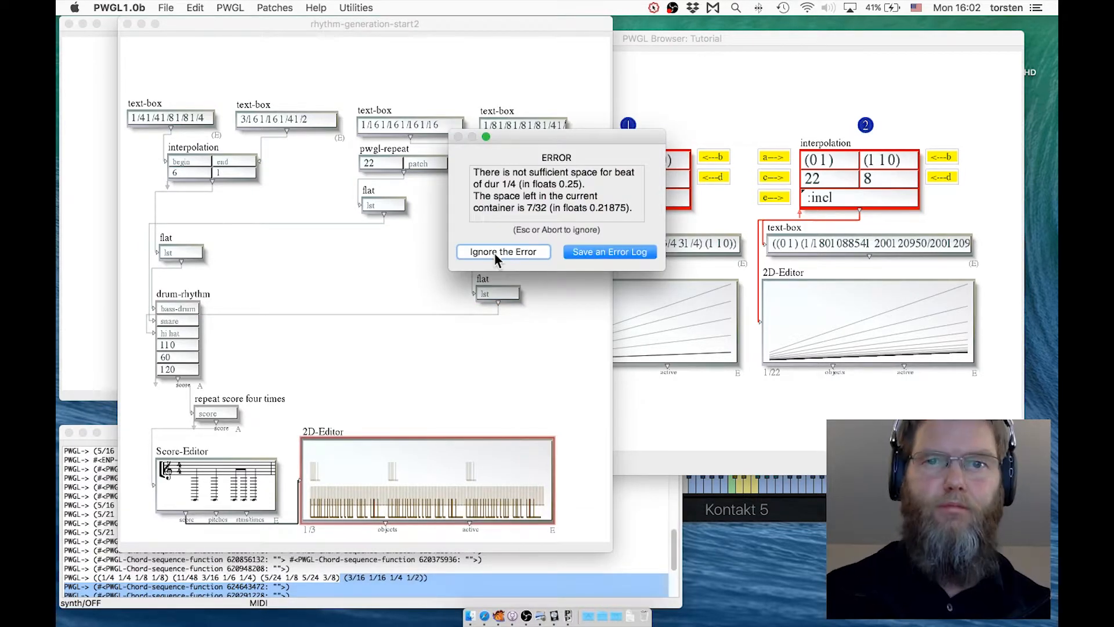
left_click(494, 254)
- Connect drum-rhythm directly to the Score-Editor, move the repeat score four times box below the copied flat, and evaluate the 2D-Editor
left_click_drag(178, 380, 176, 492)
left_click_drag(215, 412, 512, 369)
left_click(323, 432)
key("v")
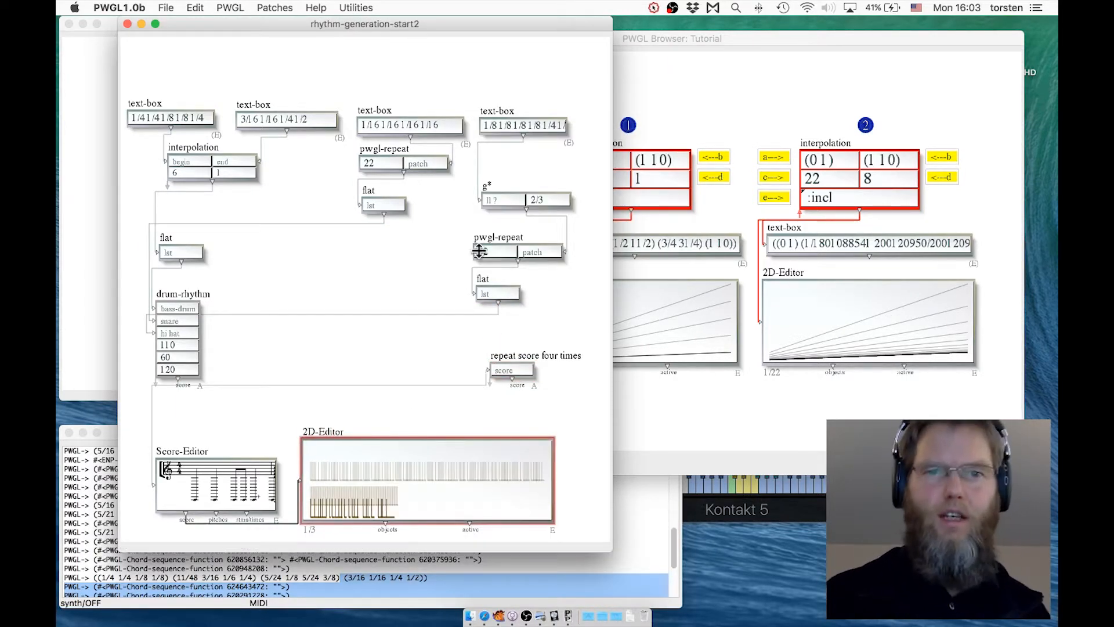
- Set the hi hat branch's pwgl-repeat count to 8, re-evaluate the 2D-Editor and audition the score
double_click(487, 252)
type("8")
key("Return")
left_click(359, 446)
key("v")
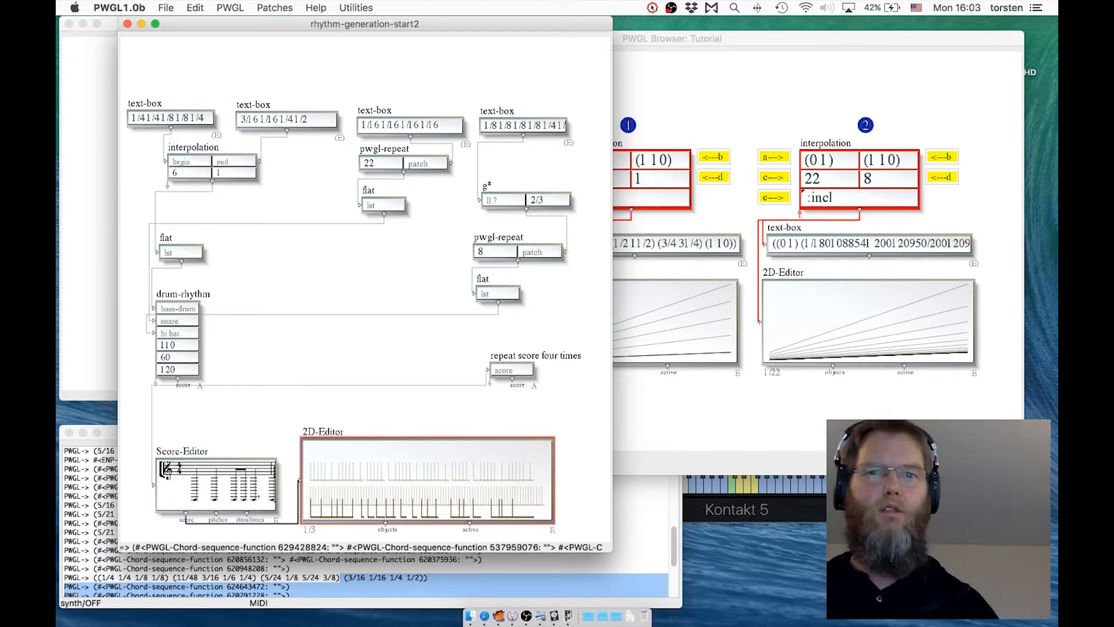
key("space")
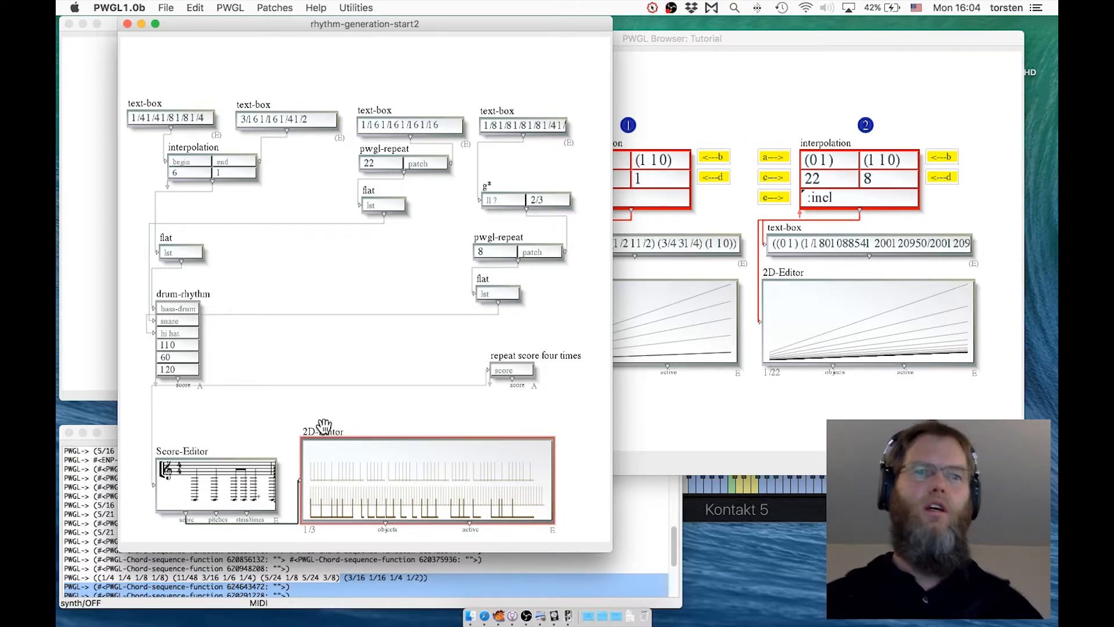
- Select the first bass-drum text-box and look through the Sets/Combinations box category without adding a box
left_click(145, 104)
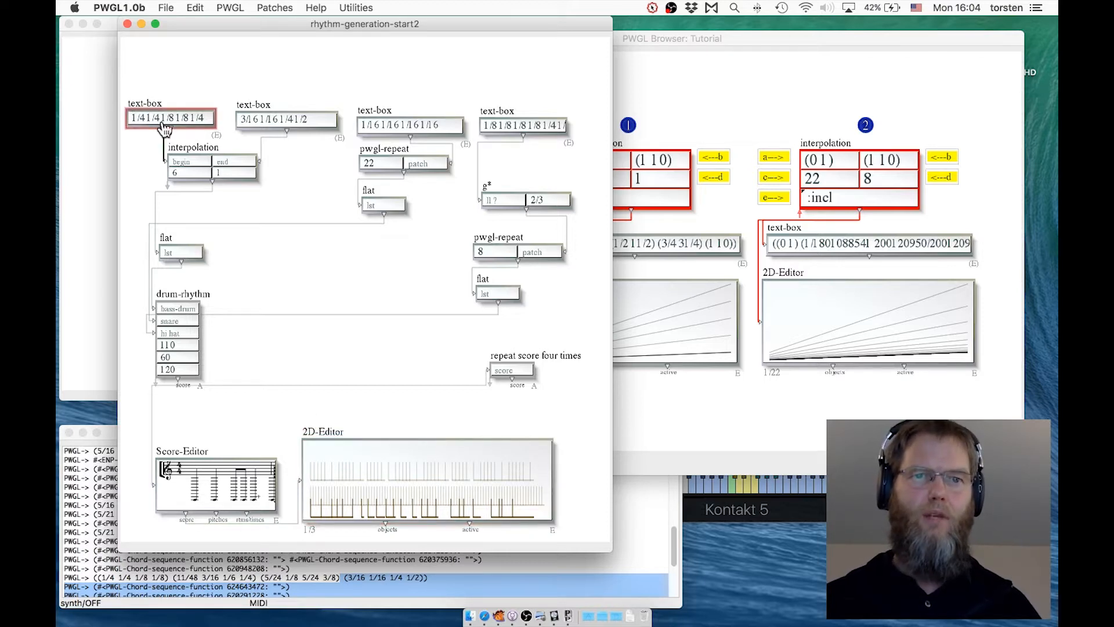
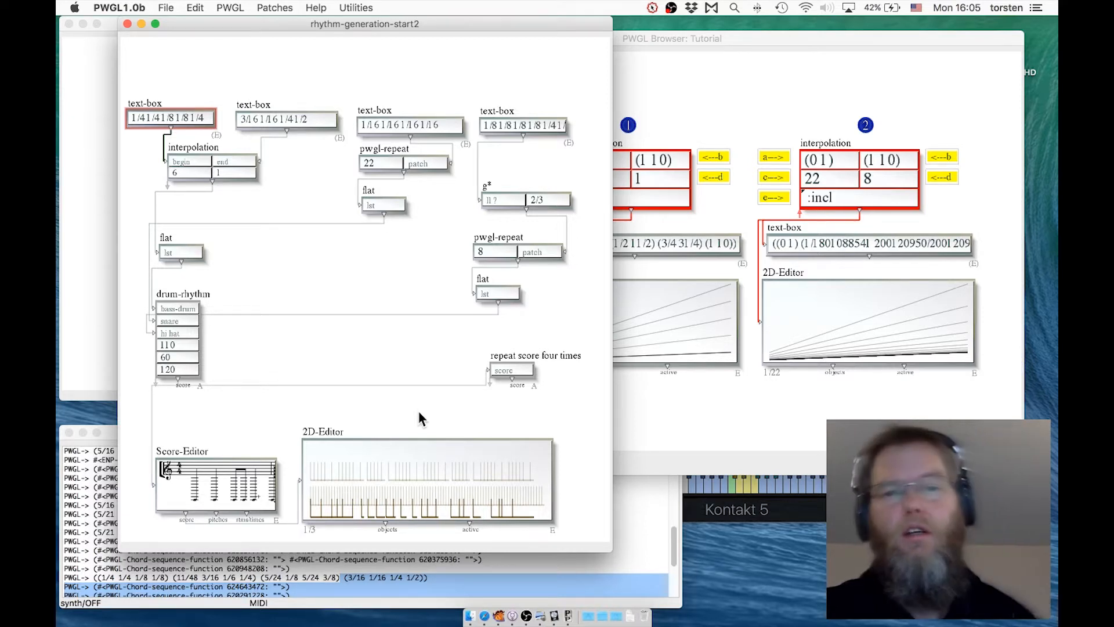
right_click(385, 356)
mouse_move(429, 352)
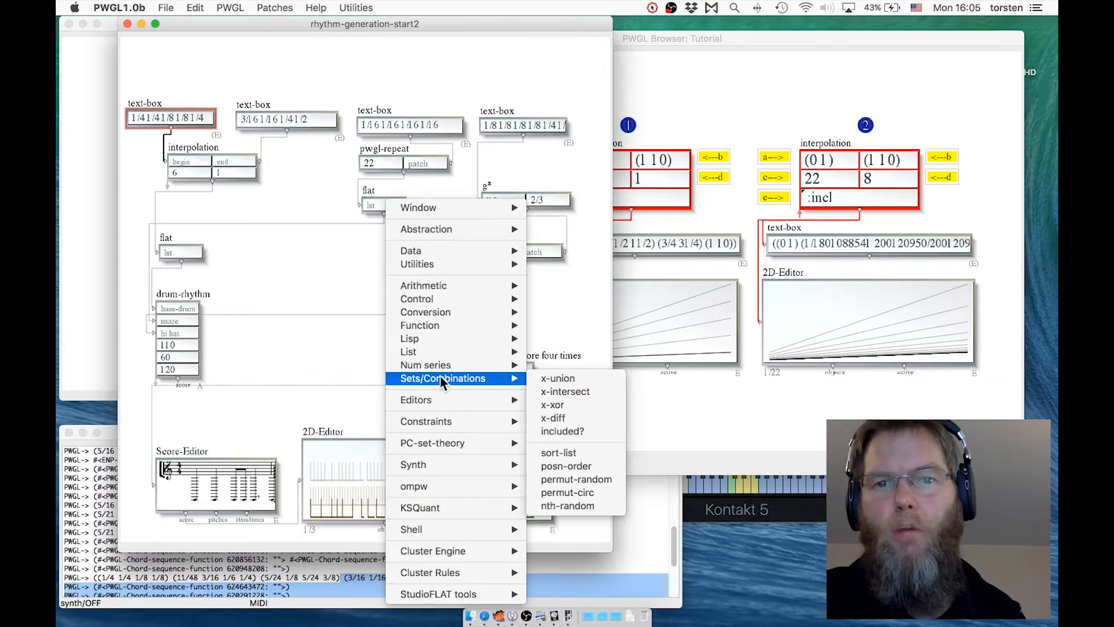
left_click(321, 333)
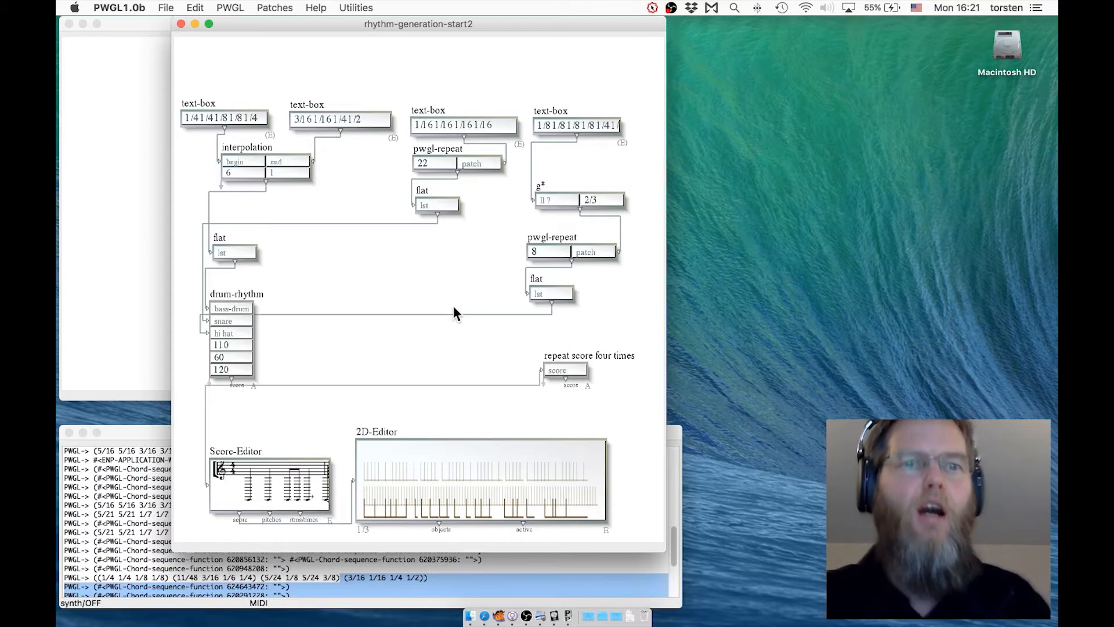
- Examine the inside of the drum-rhythm abstraction, comparing it with the main patch, and select its simplelayer->score box
left_click(243, 293)
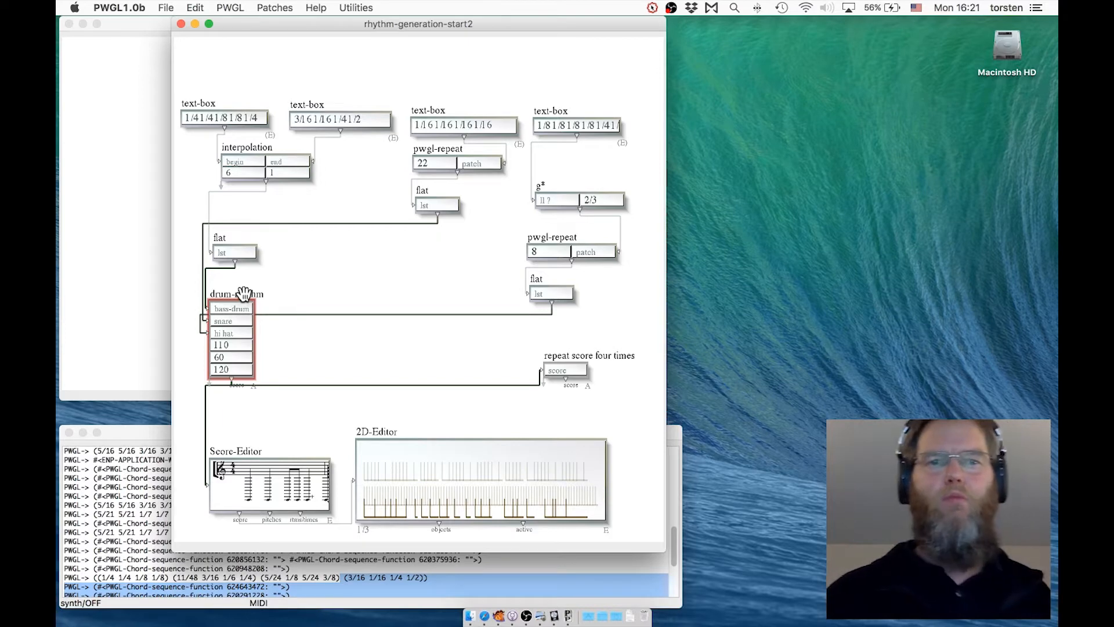
double_click(243, 294)
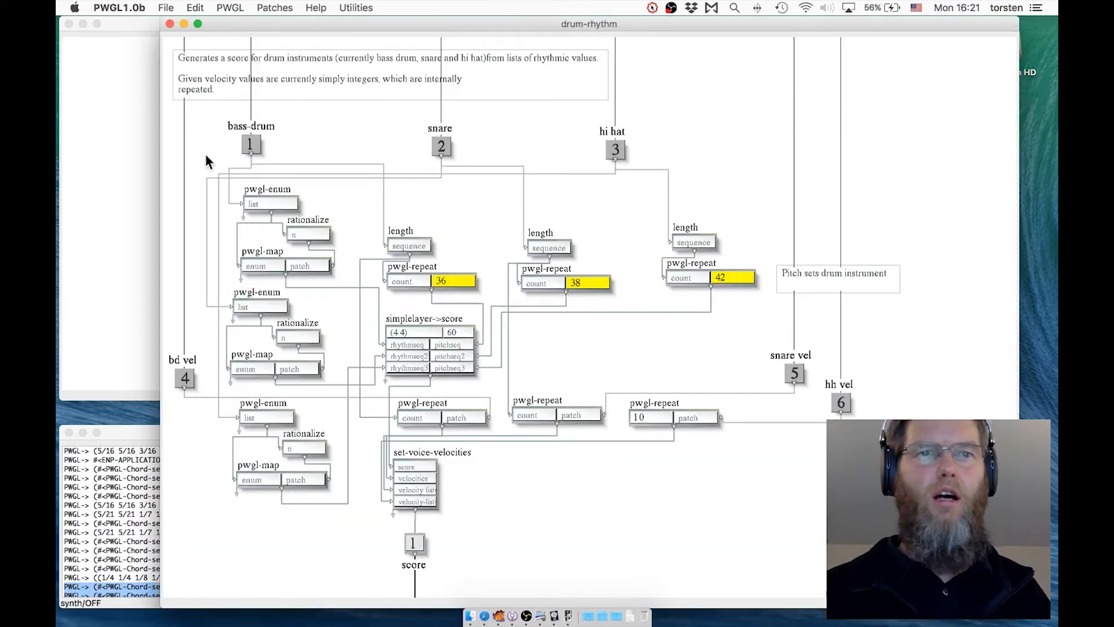
key("super+grave")
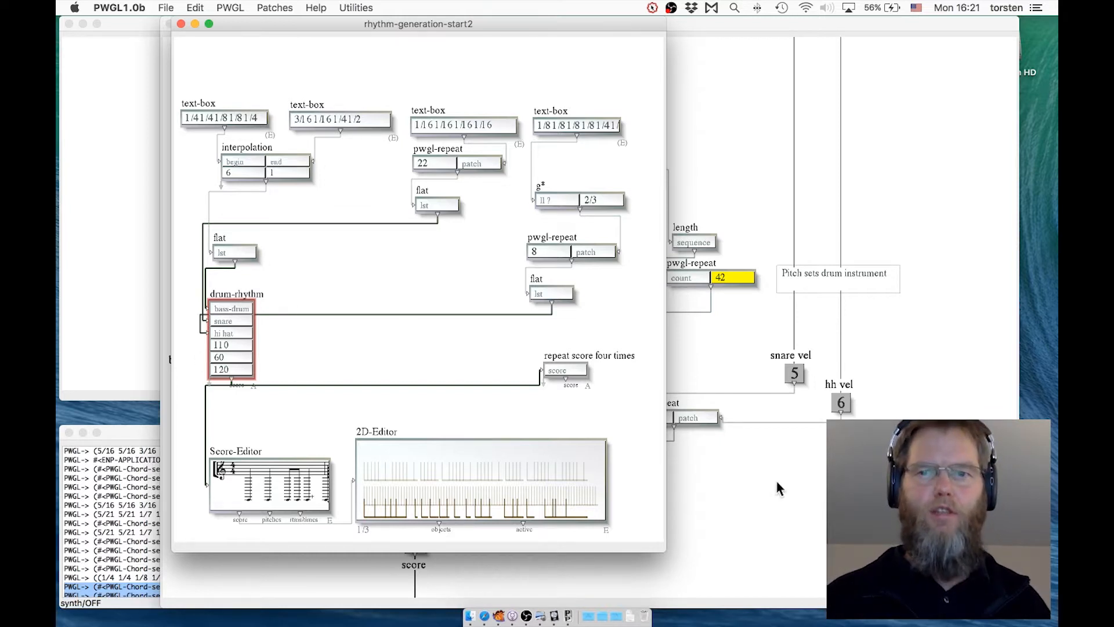
left_click(808, 502)
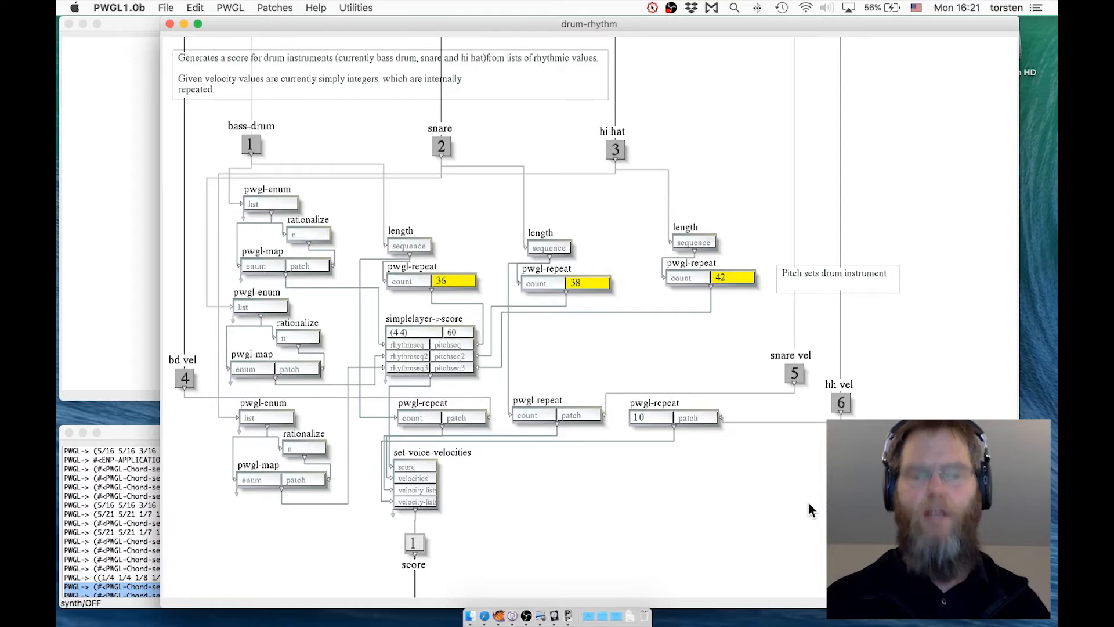
key("super+w")
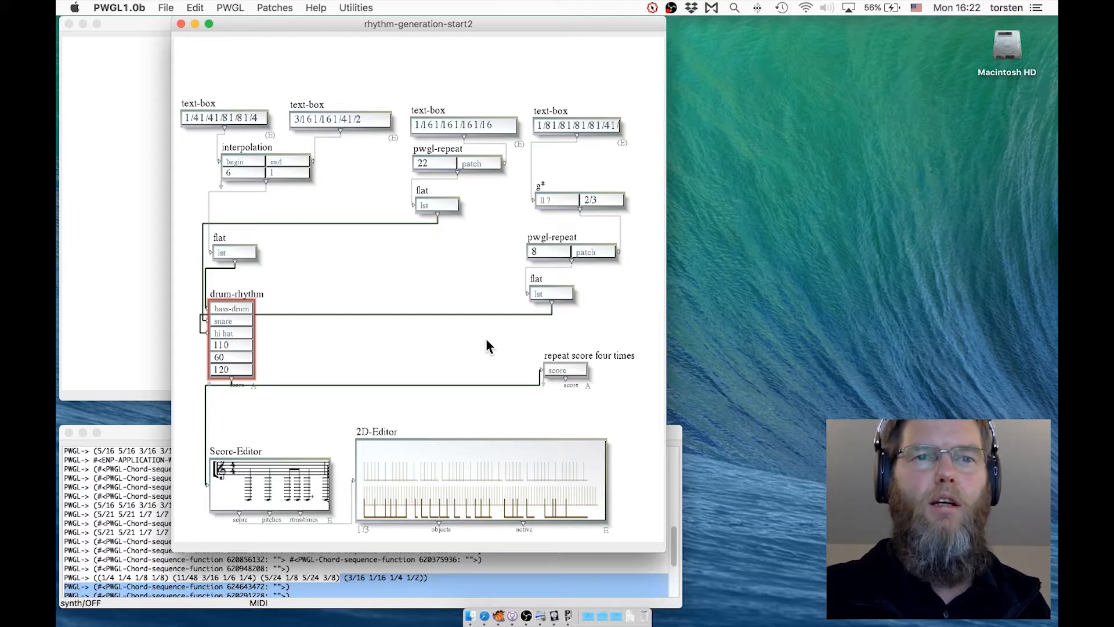
double_click(255, 290)
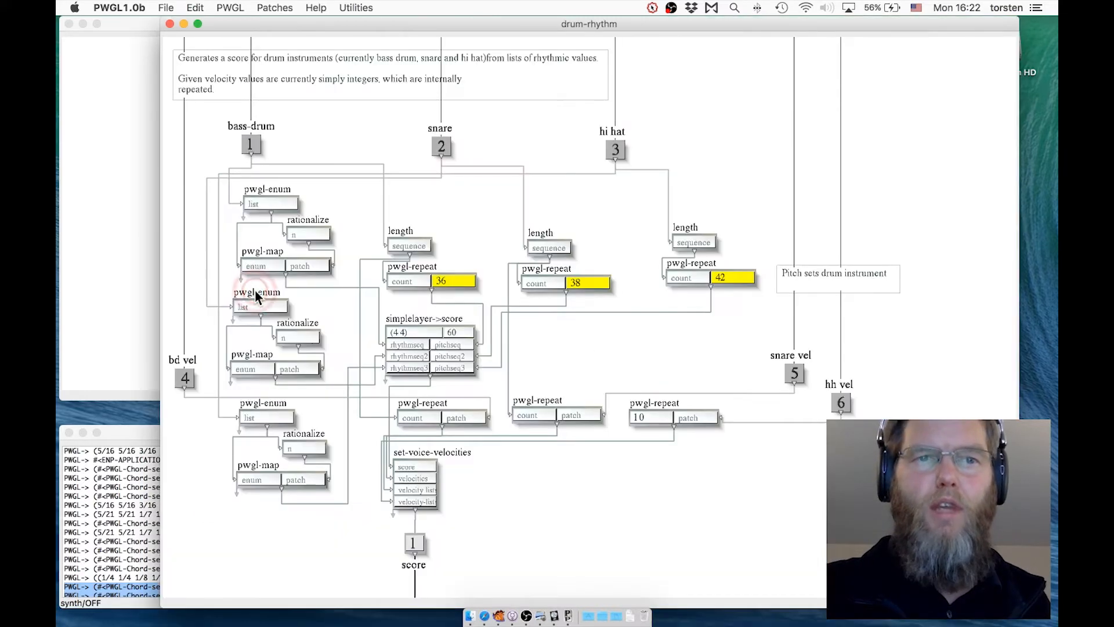
left_click(428, 319)
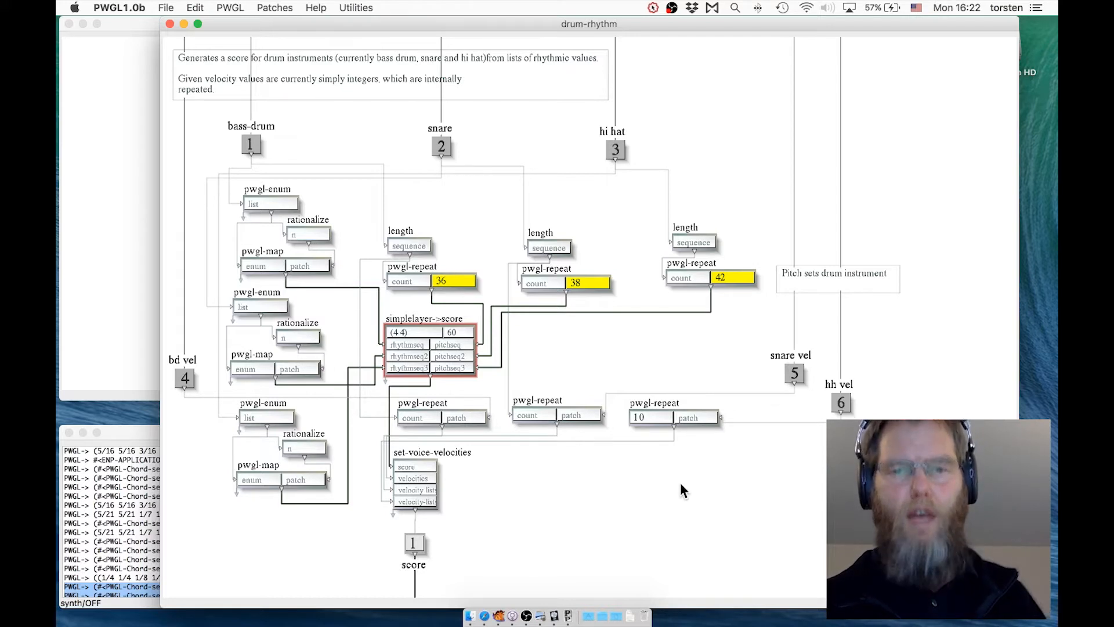
- Look up the flat library's information in the Load Library dialog and cancel without loading anything
key("super+u")
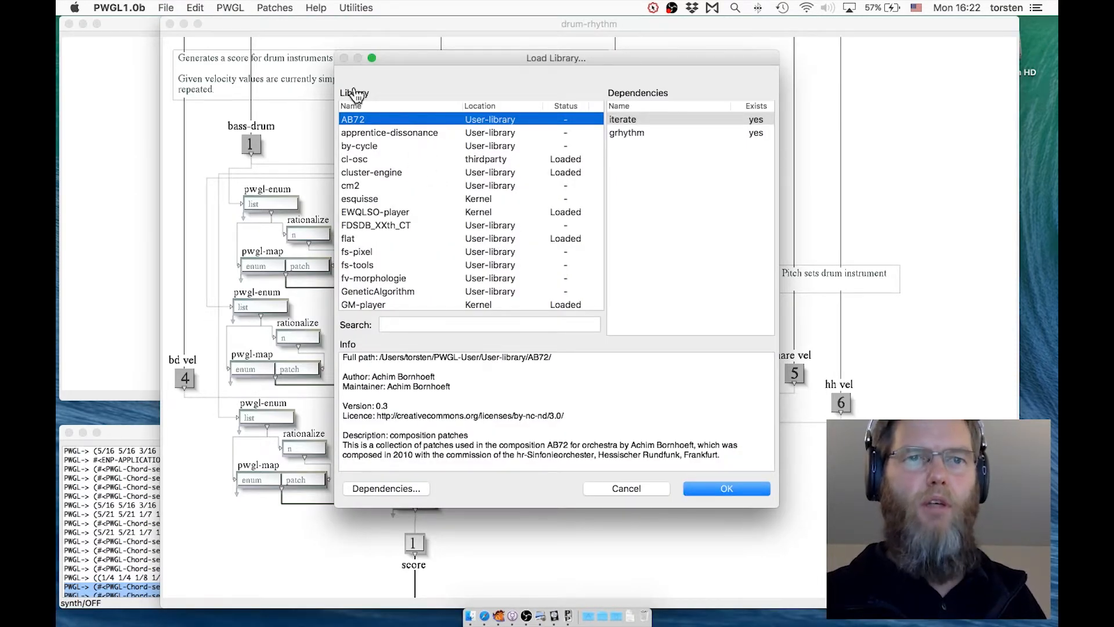
left_click(389, 239)
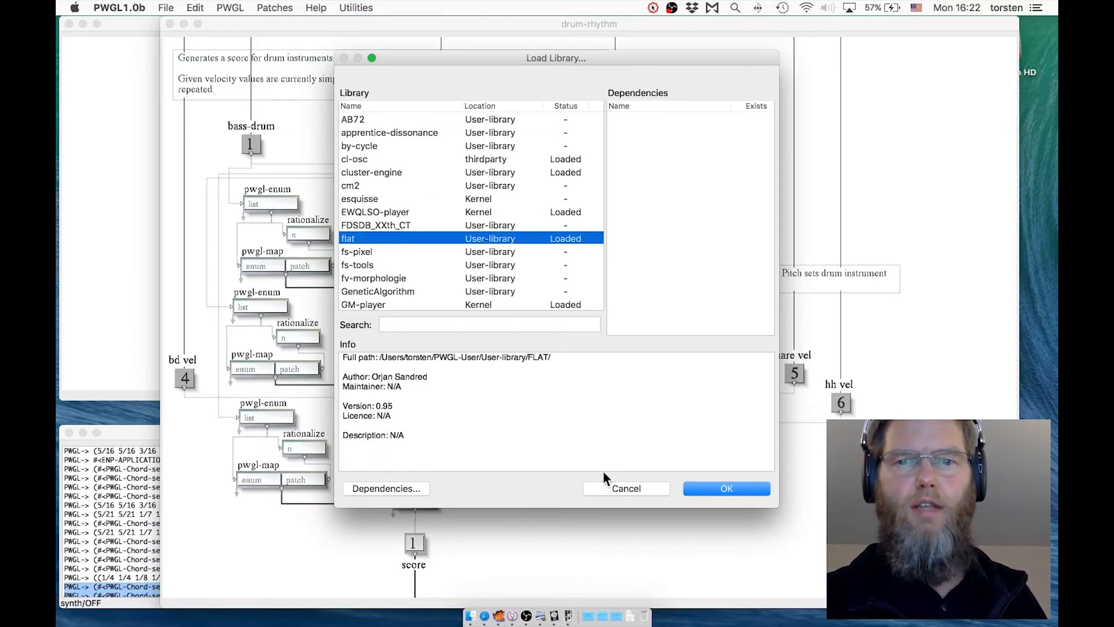
left_click(626, 488)
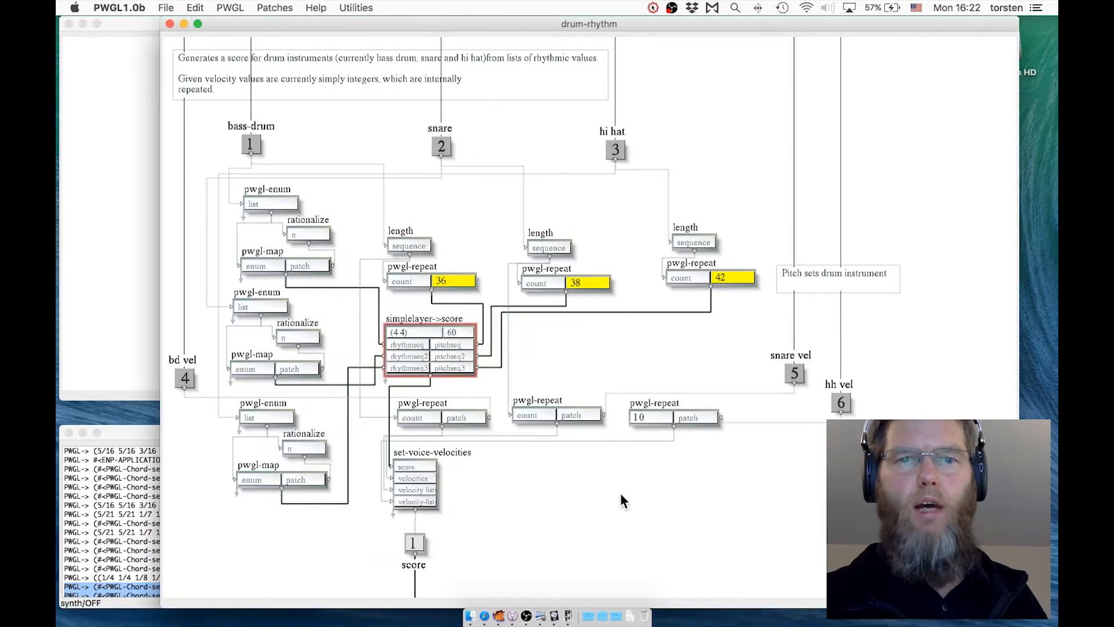
- Locate simplelayer->score in the StudioFLAT tools score category without adding the box
right_click(812, 440)
mouse_move(819, 594)
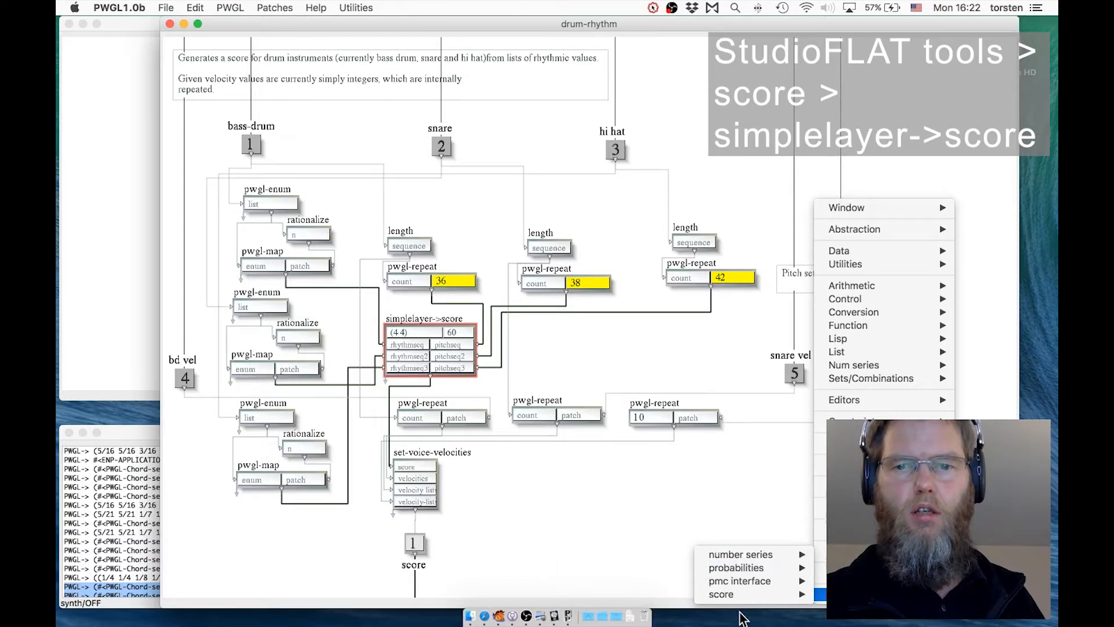
mouse_move(734, 603)
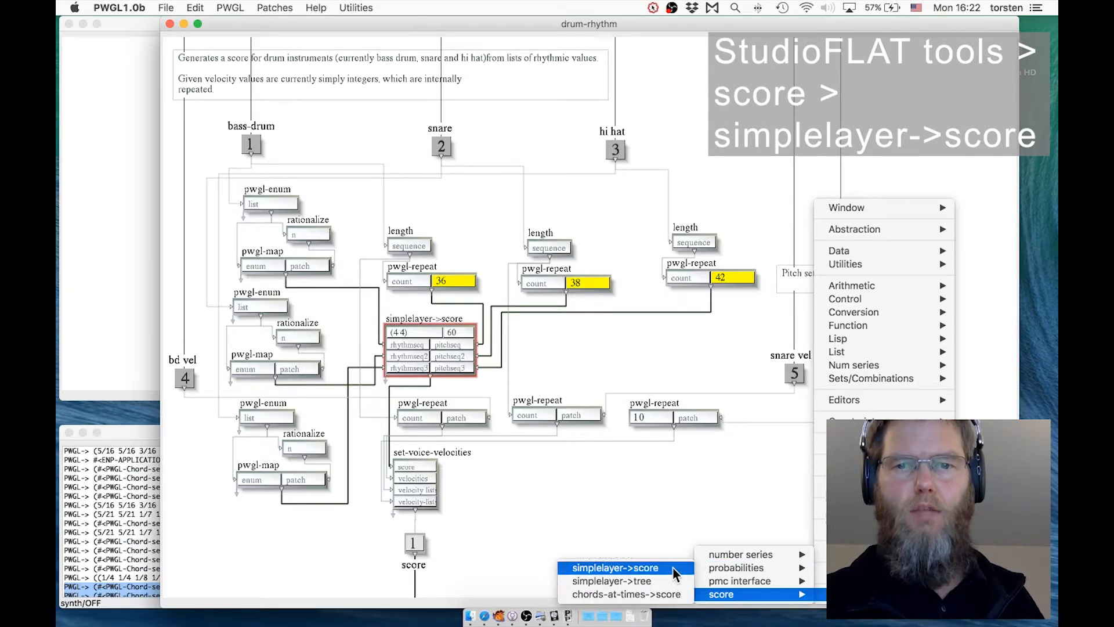
left_click(583, 481)
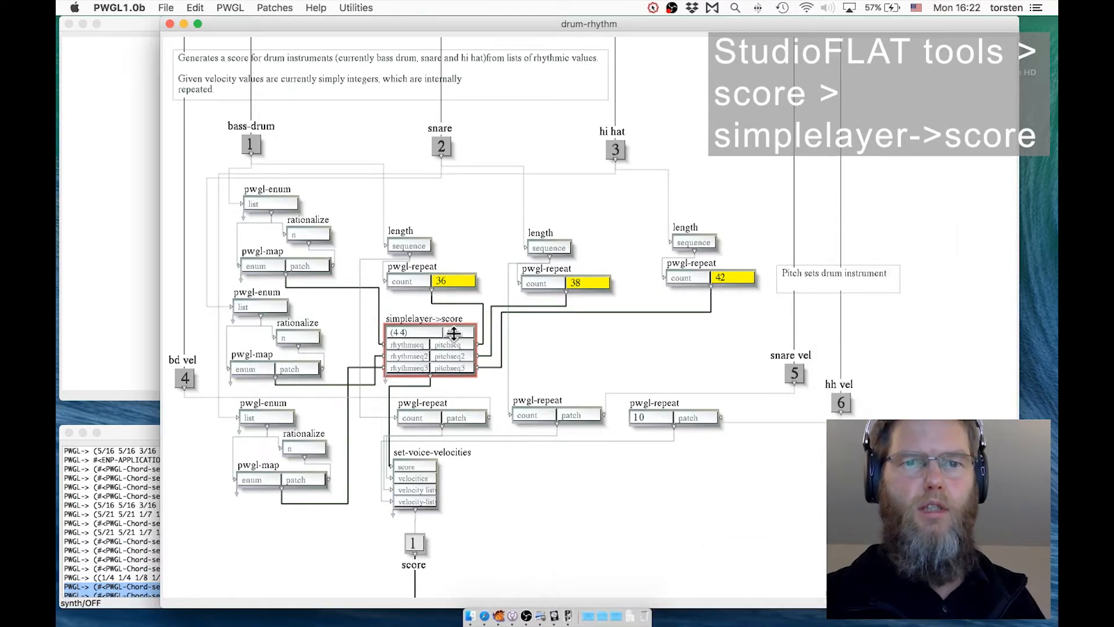
left_click(443, 324)
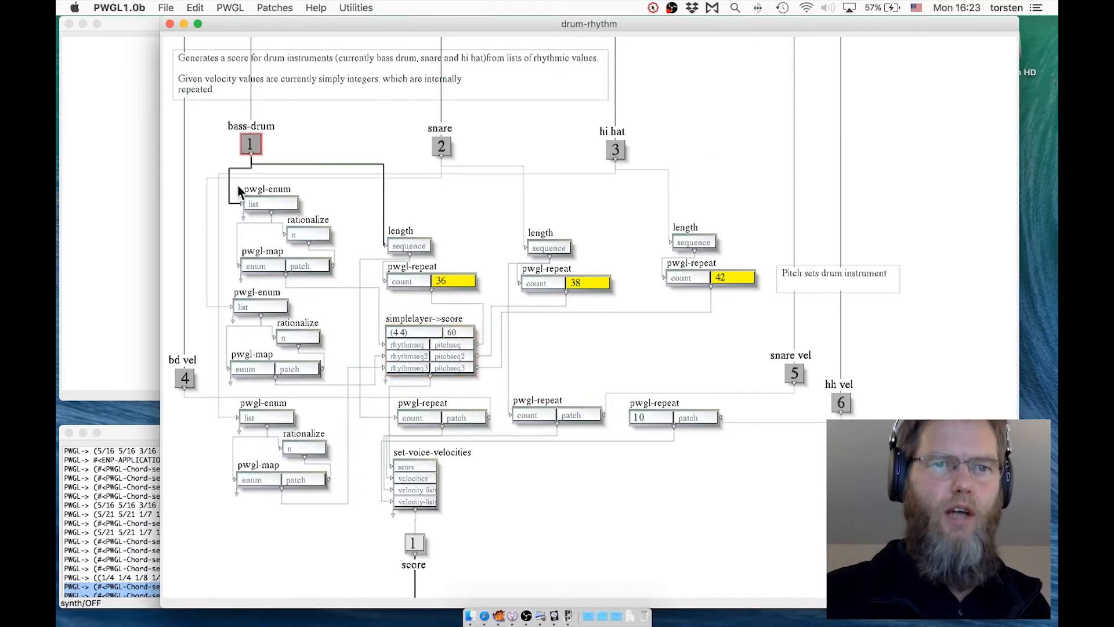
- Examine the three pwgl-enum, rationalize and pwgl-map groups, highlighting the bass-drum group box by box
left_click_drag(238, 184, 357, 524)
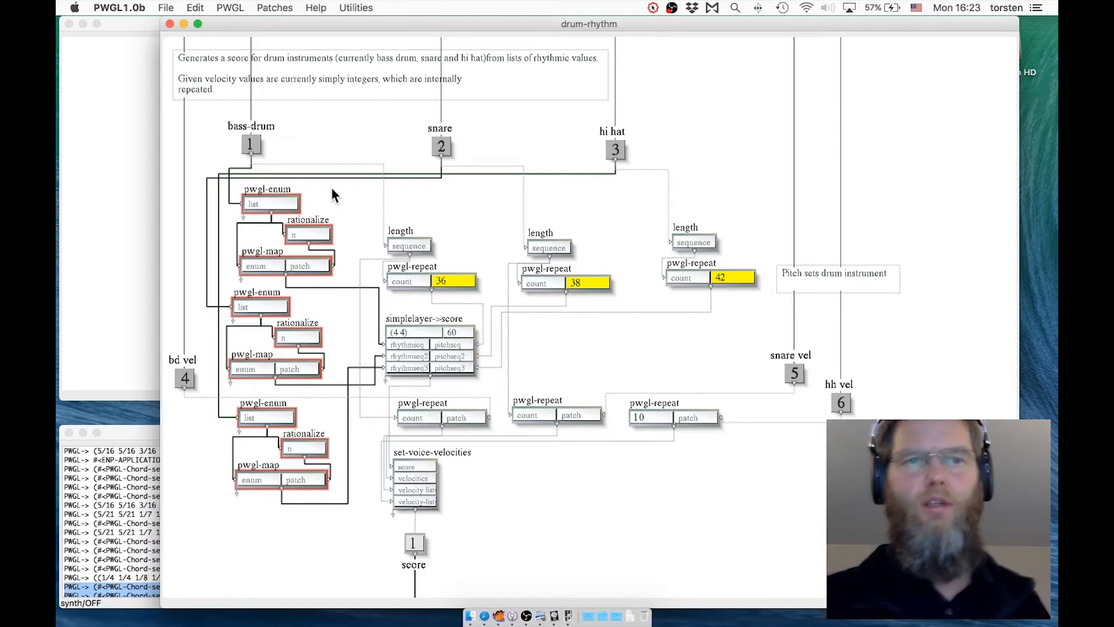
left_click(323, 205)
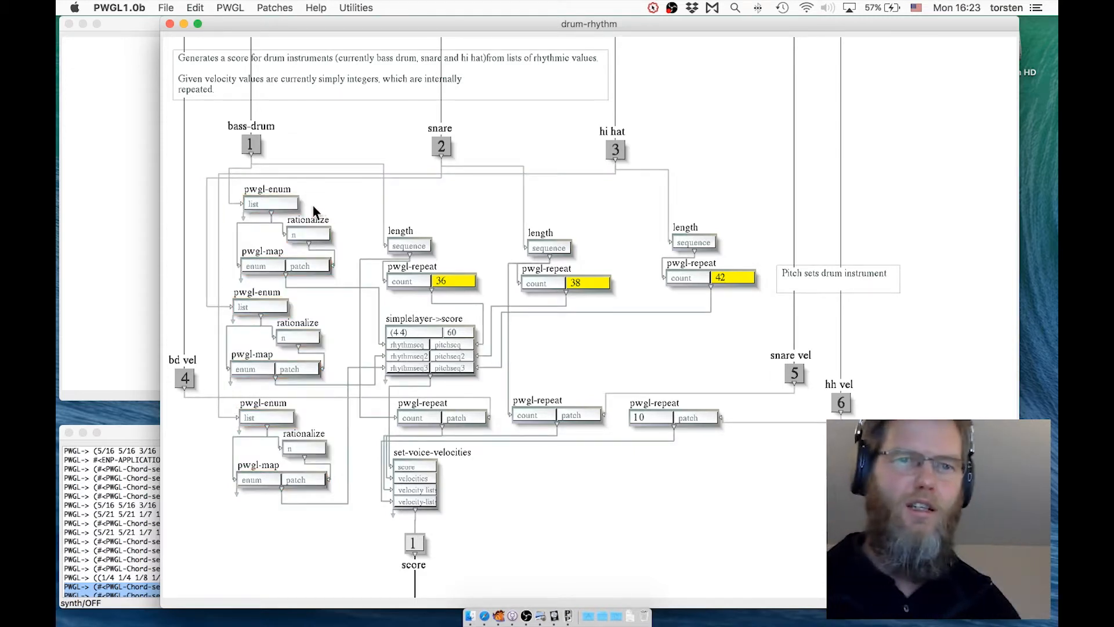
left_click(311, 218)
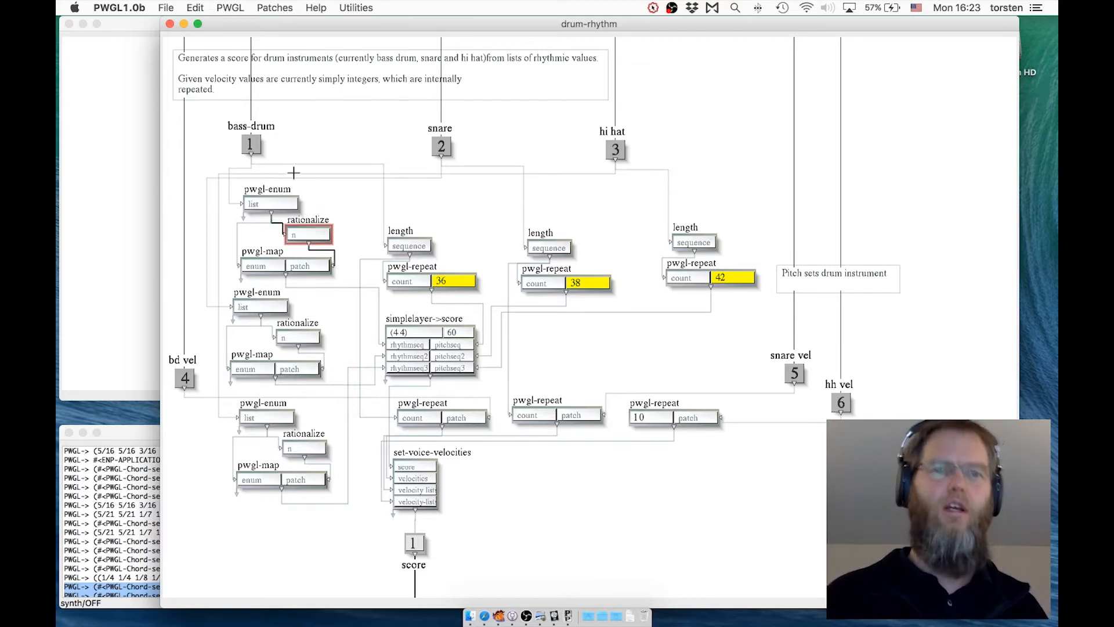
mouse_move(247, 179)
left_mouse_down()
mouse_move(293, 232)
mouse_move(266, 170)
left_mouse_up()
left_click(268, 192)
key("shift")
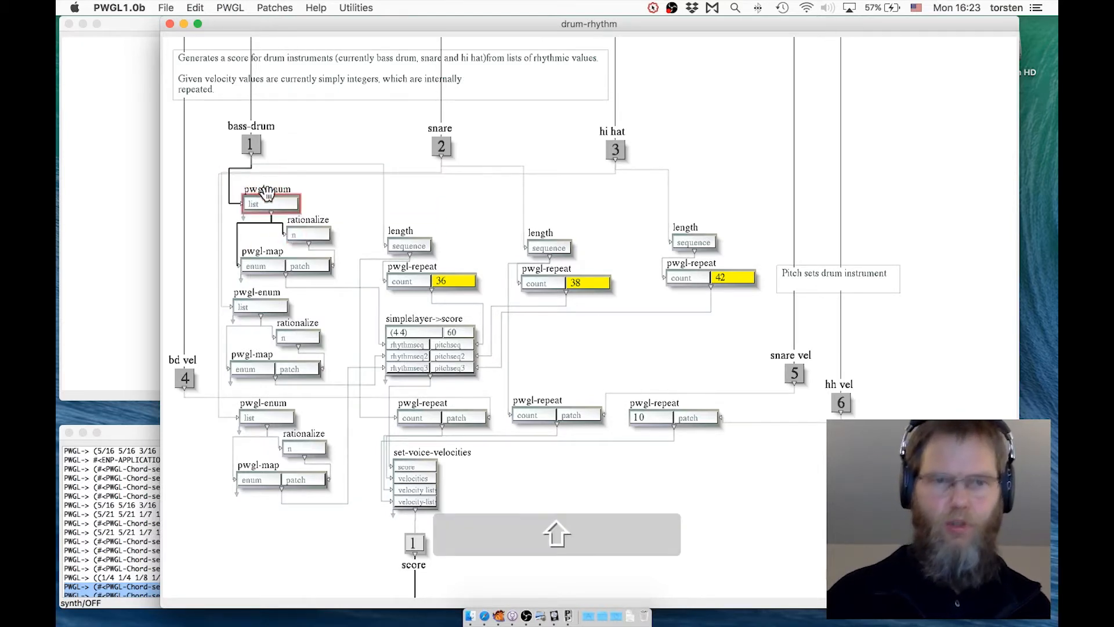
left_click(303, 223, "shift")
left_click(257, 251, "shift")
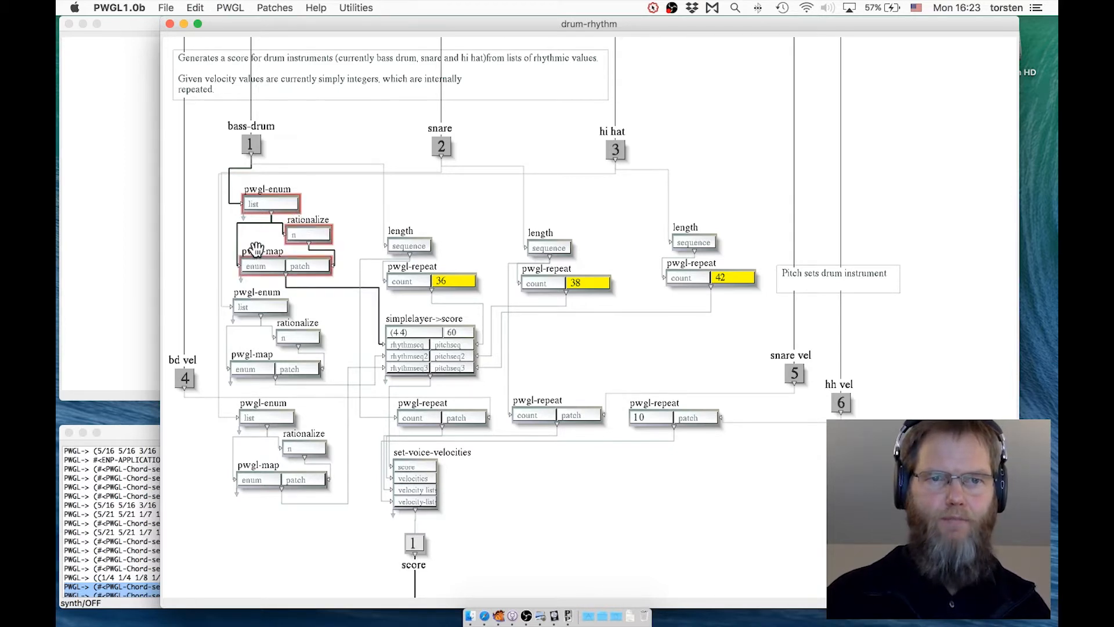
- Delete all pwgl-enum, pwgl-map and rationalize boxes and connect the bass-drum input directly to the first rhythmseq of simplelayer->score
left_click_drag(267, 554, 259, 187)
key("BackSpace")
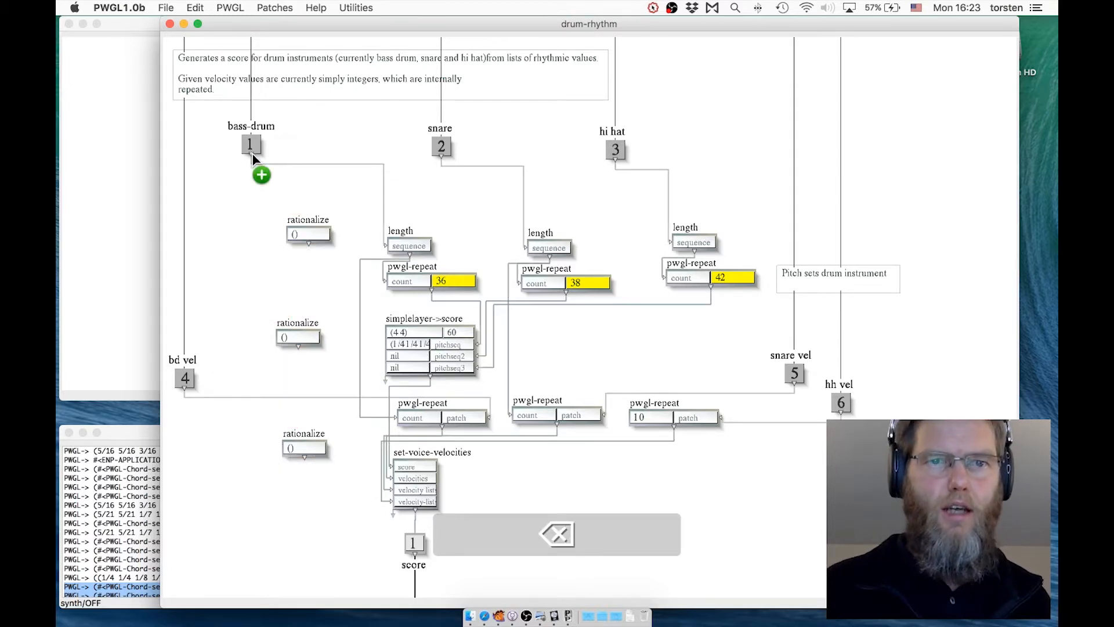
left_click_drag(253, 156, 392, 342)
left_click_drag(270, 200, 297, 460)
key("BackSpace")
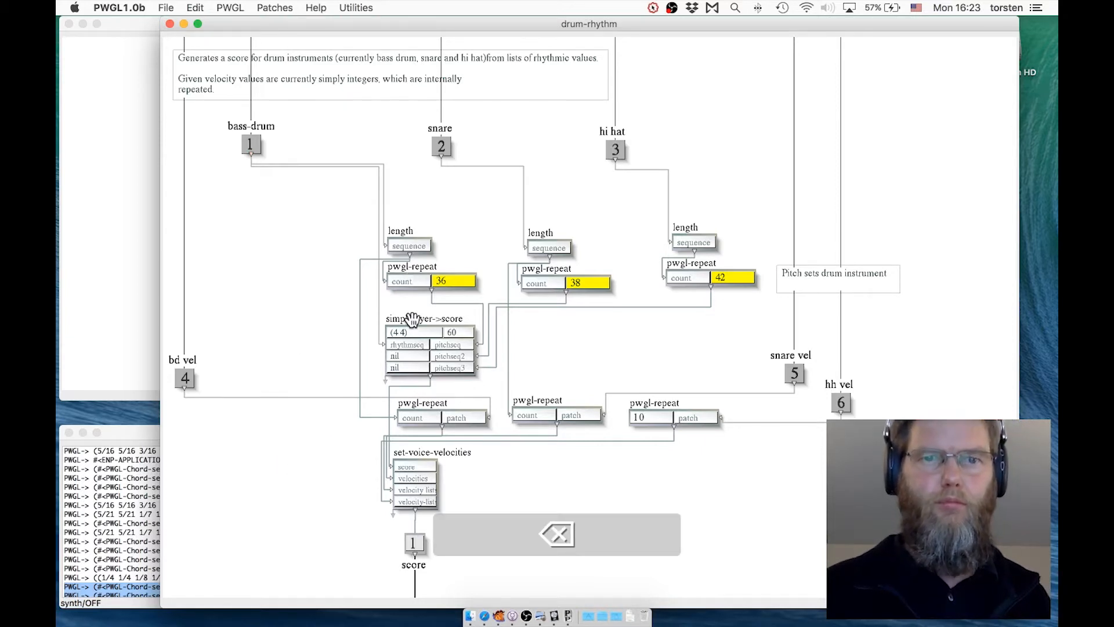
left_click_drag(408, 318, 401, 314)
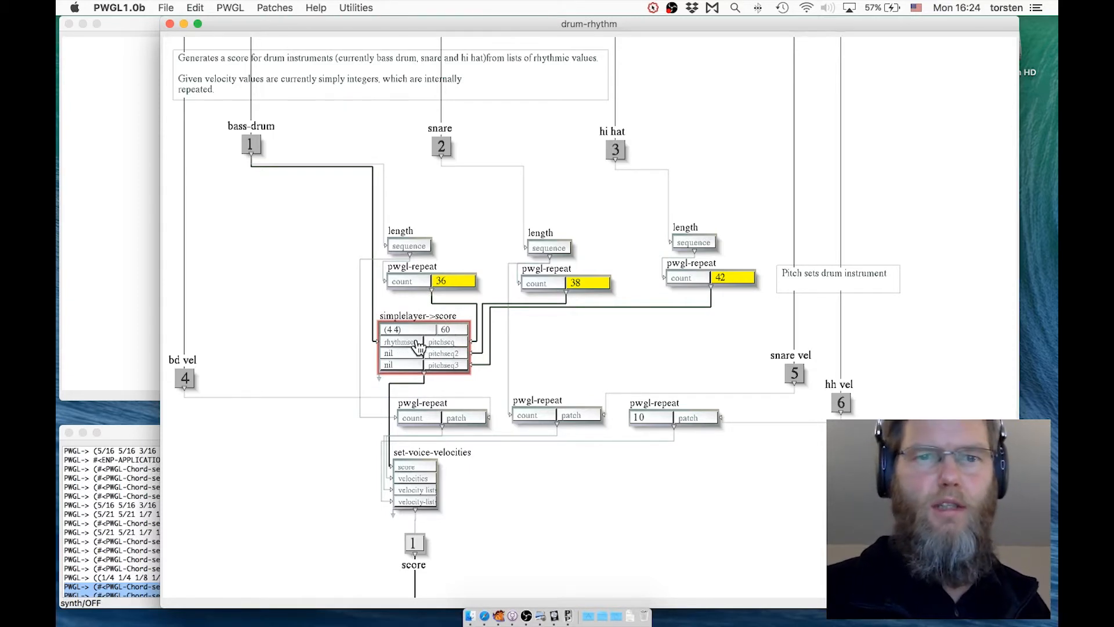
- Evaluate the bass-drum input and trace it through its length box to the pwgl-repeat box with pitch 36
left_click(255, 128)
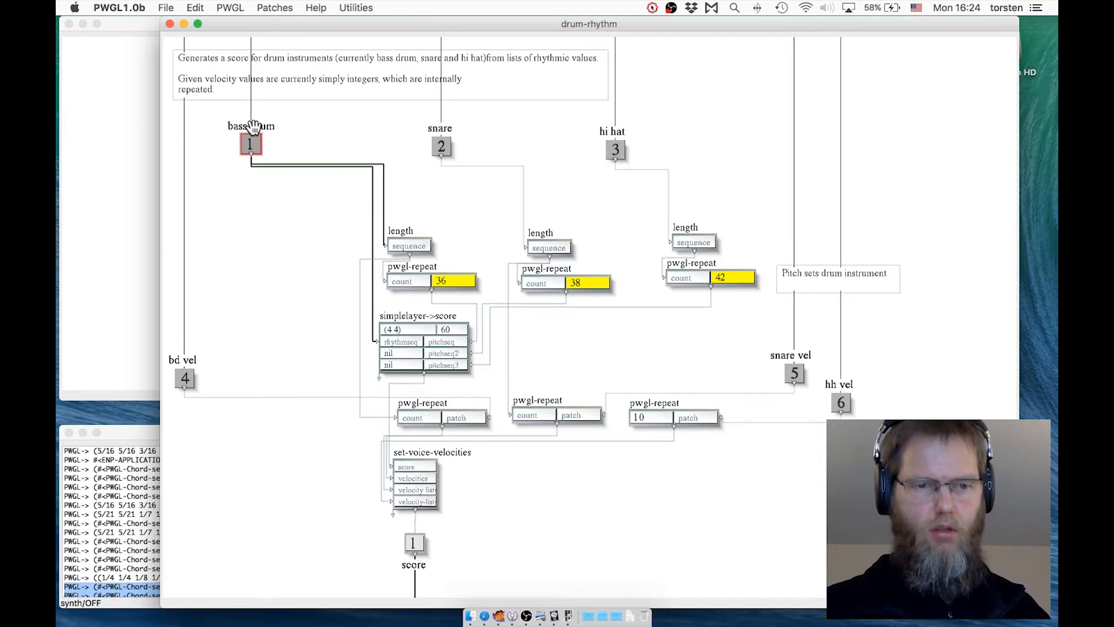
key("v")
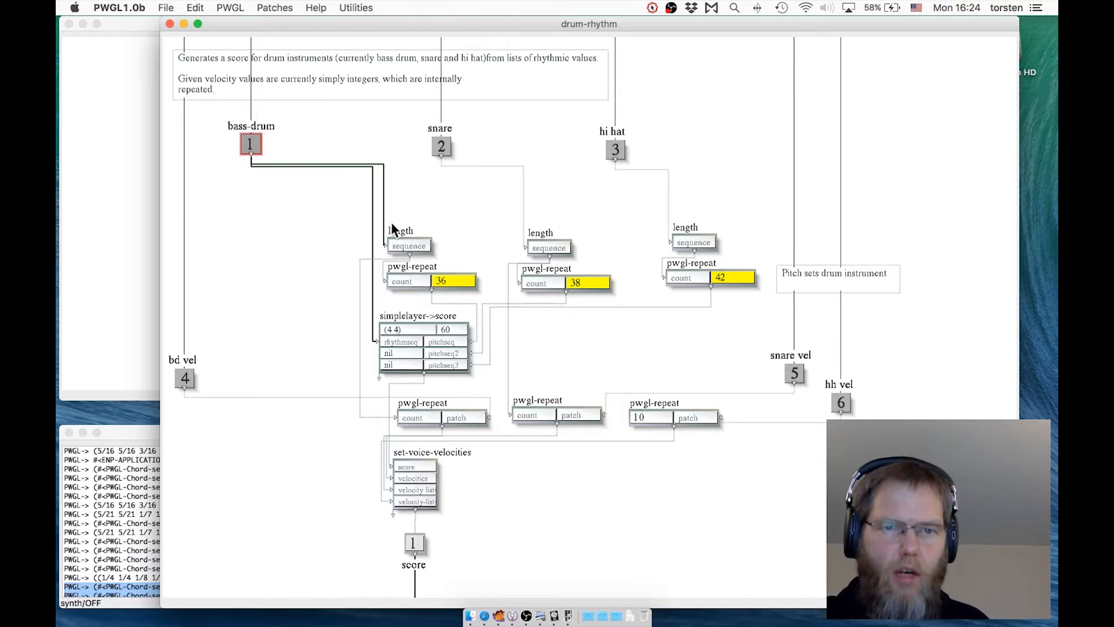
left_click(406, 235)
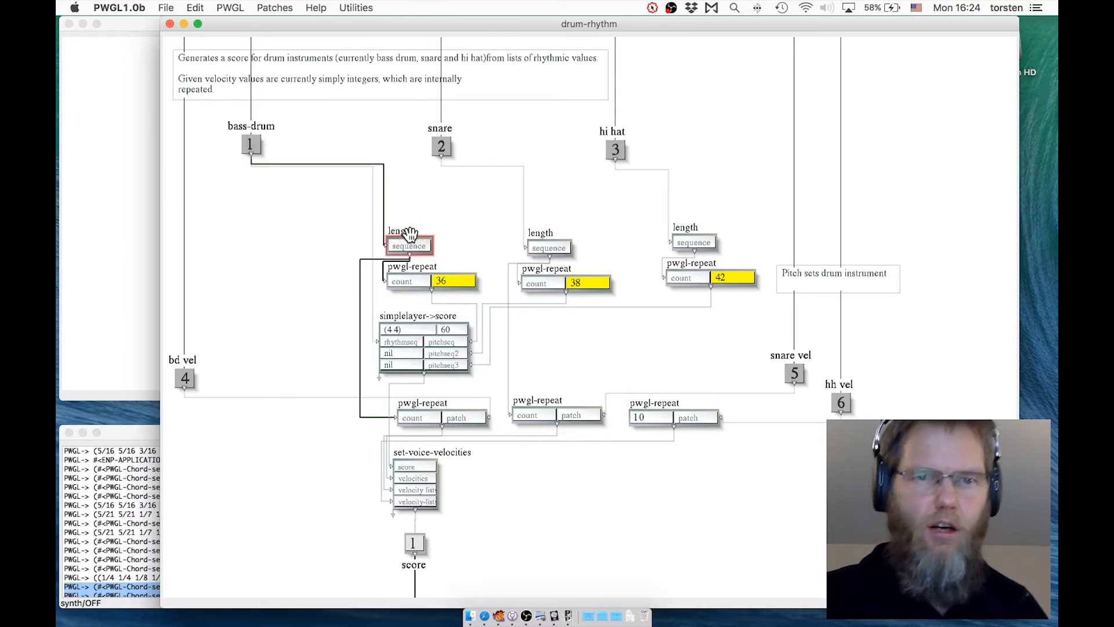
left_click(431, 276)
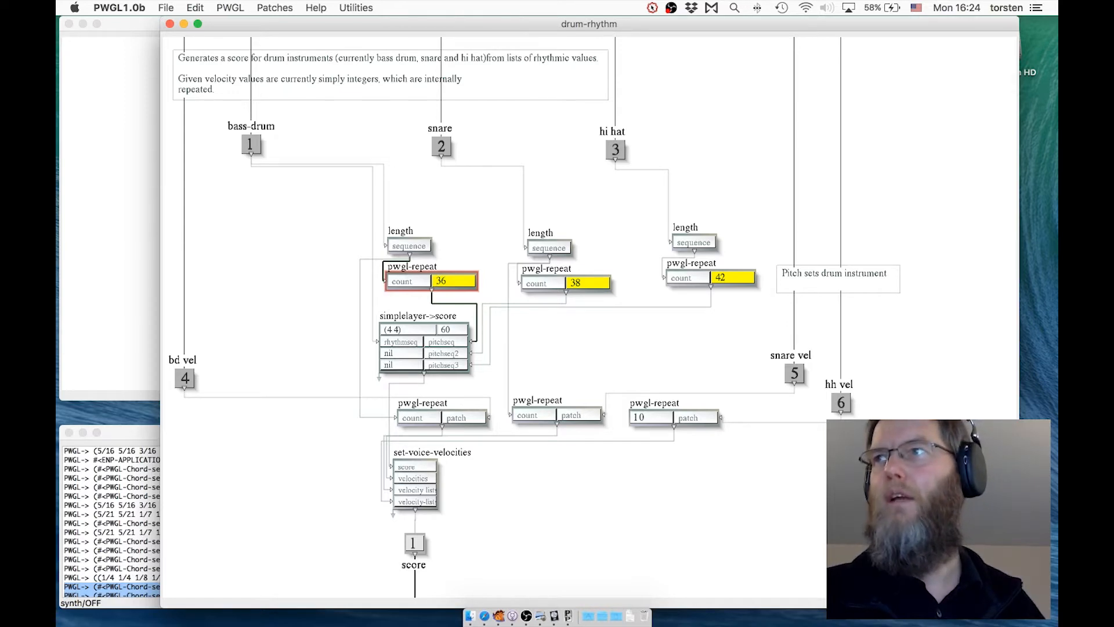
- Switch to Logic Pro X and audition the kick drum in the Kontakt Abbey Road 60s Drums instrument
key("super+Tab")
left_click_drag(789, 69, 895, 79)
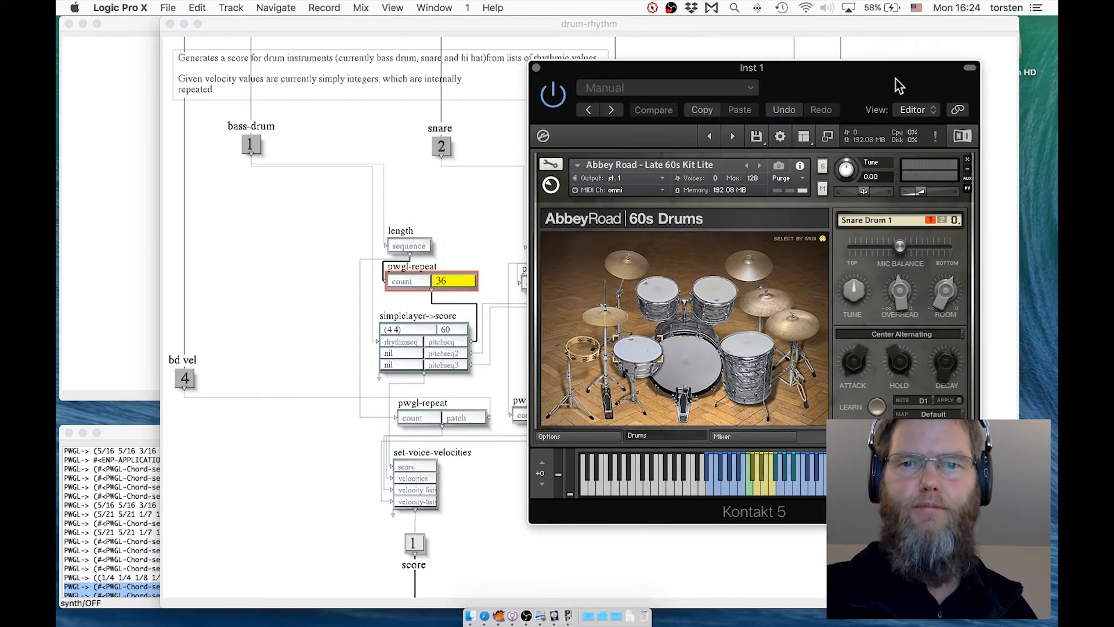
left_click(748, 494)
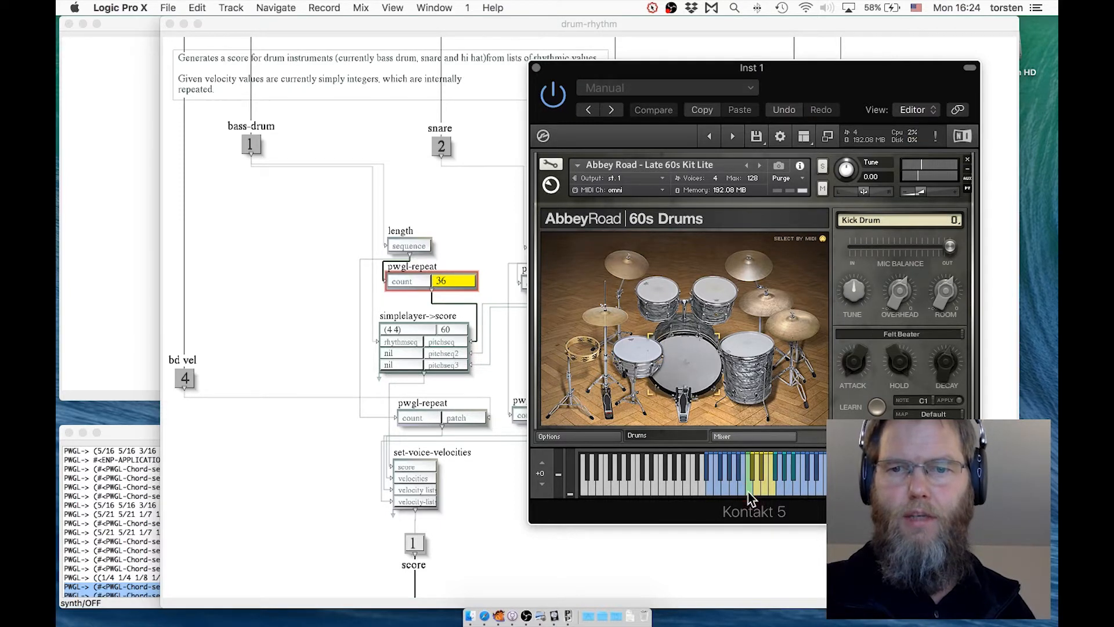
left_click(750, 494)
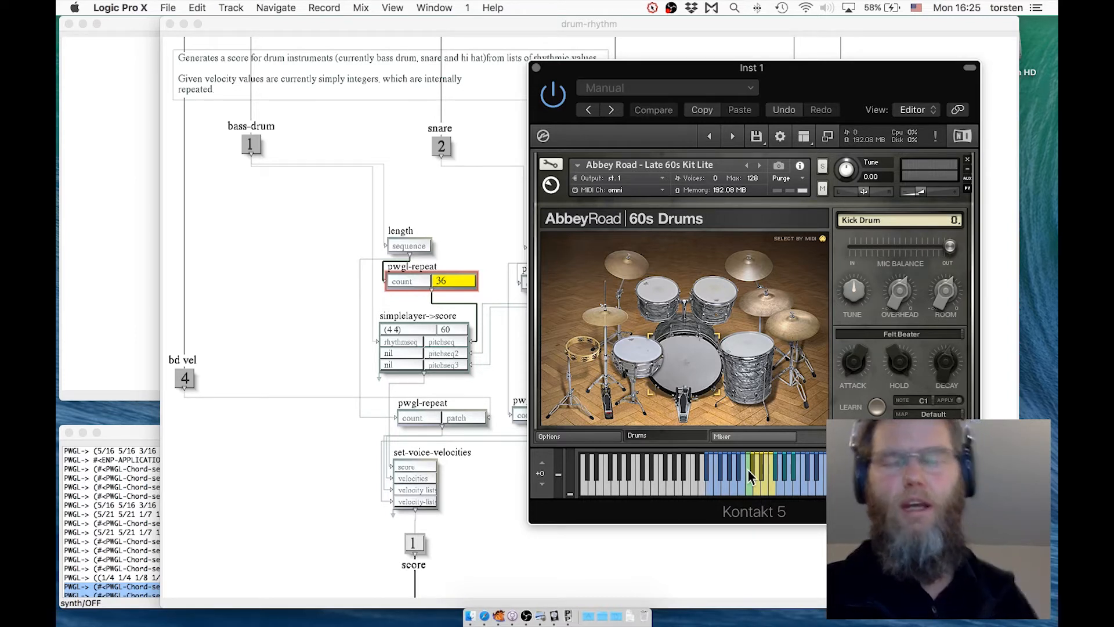
key("a")
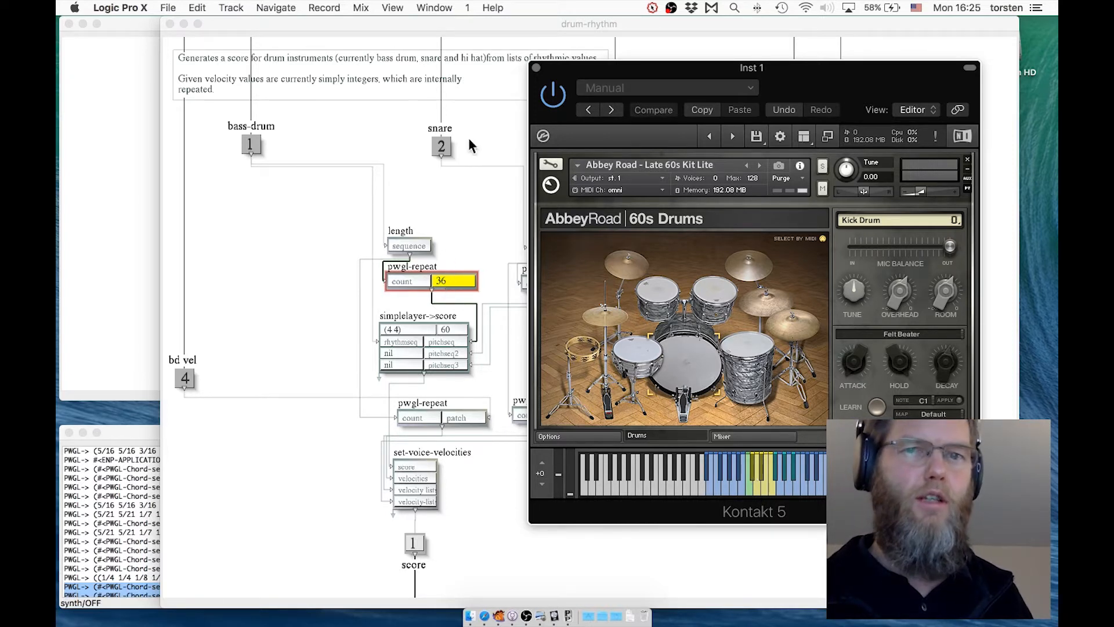
- Audition the snare and hi-hat in Kontakt, compare them with the patch's pitch values, and move the instrument window off the patch
left_click(536, 69)
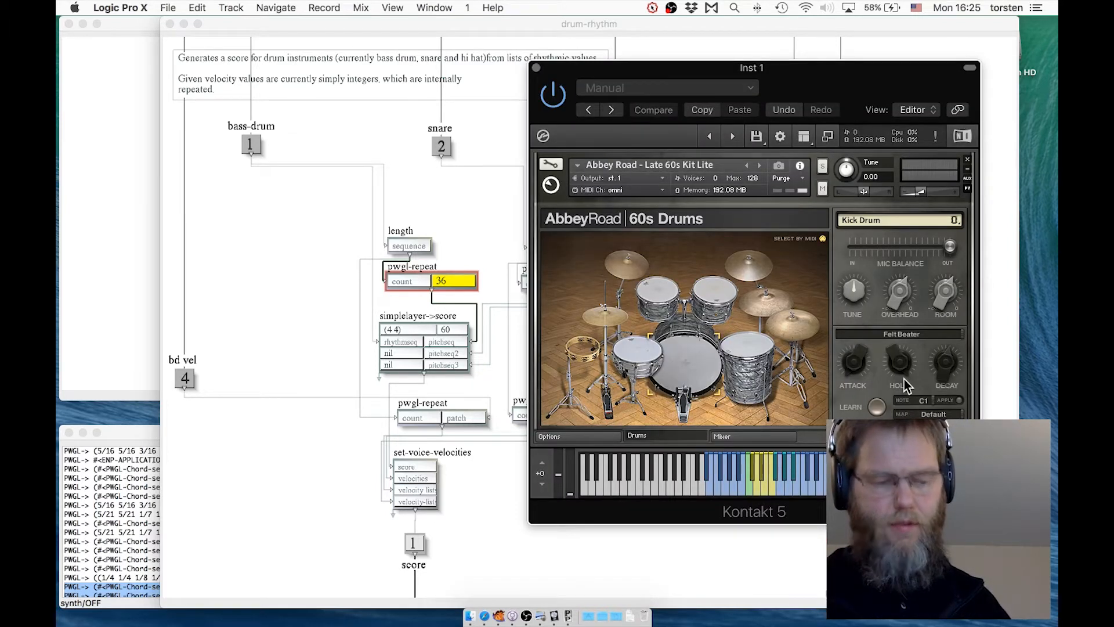
key("s")
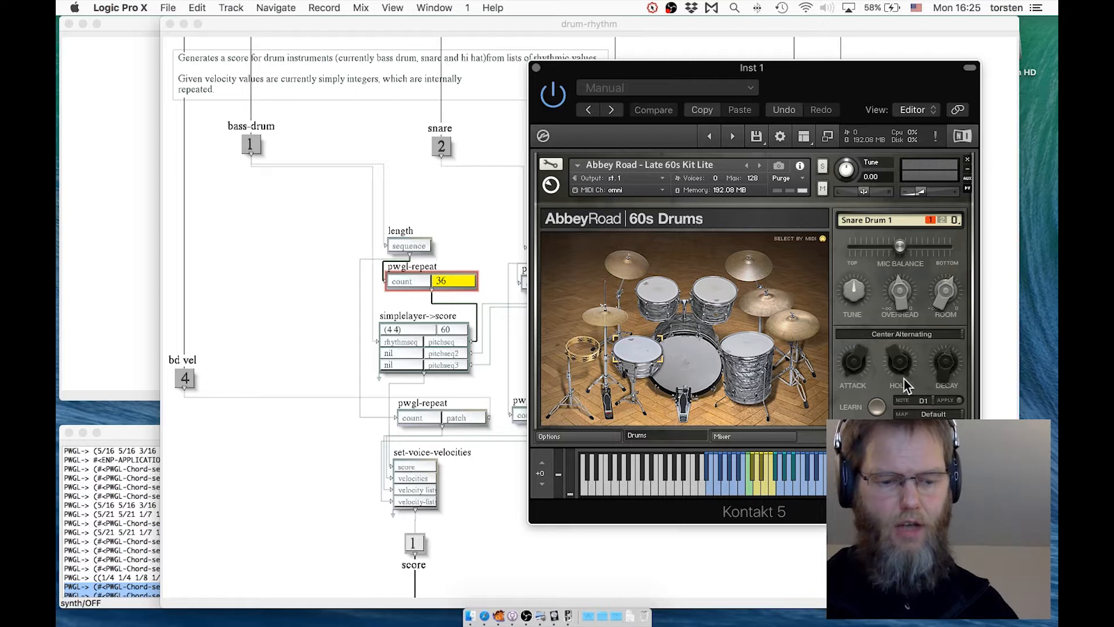
key("t")
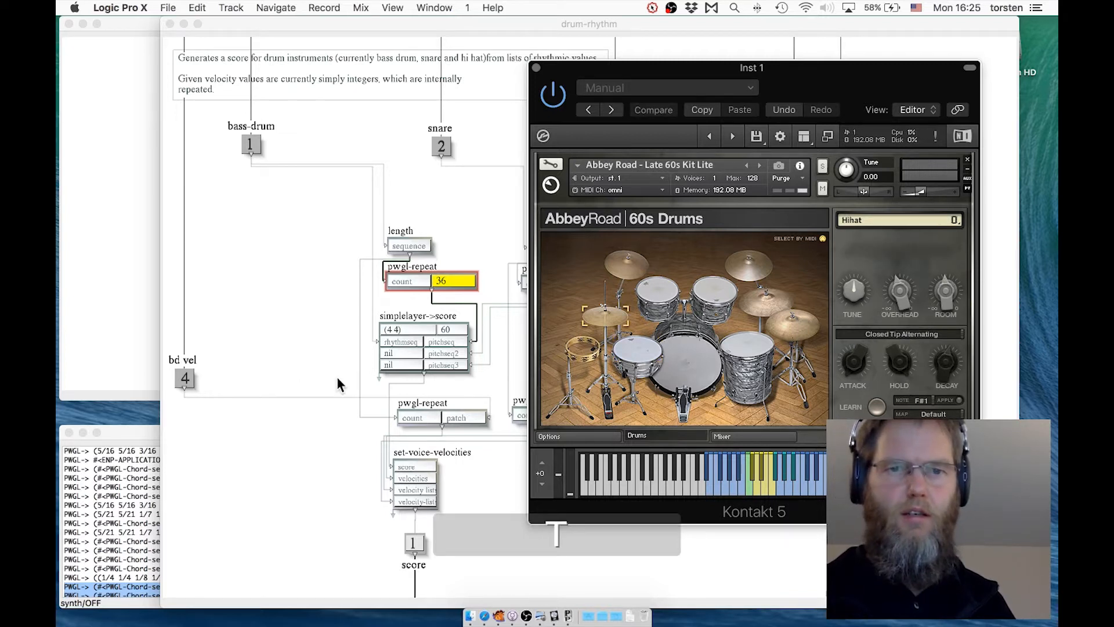
left_click(492, 343)
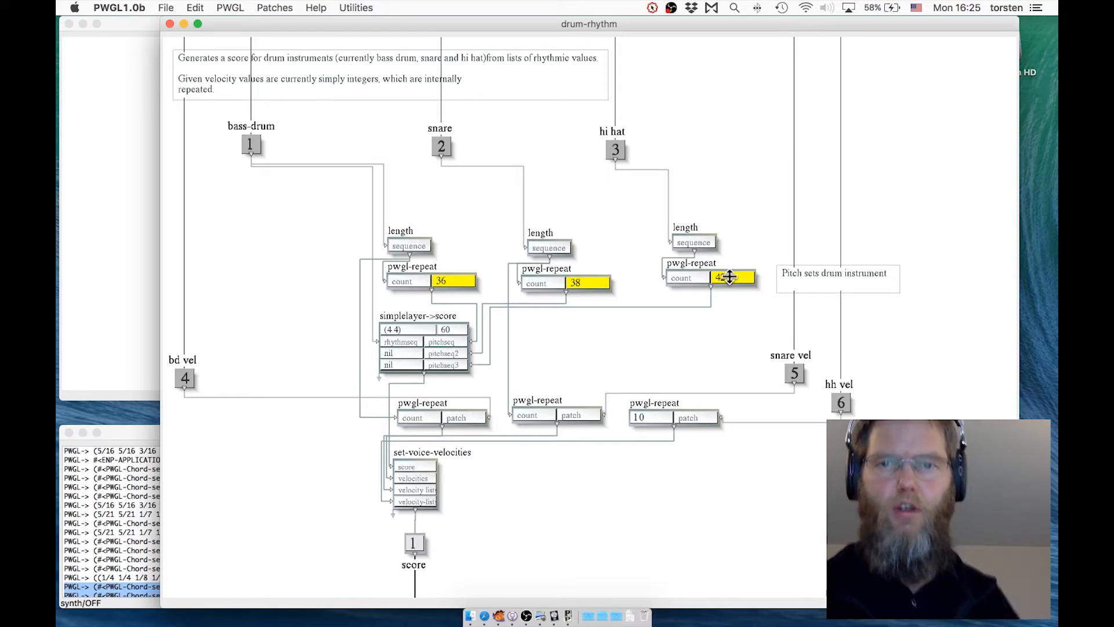
key("super+Tab")
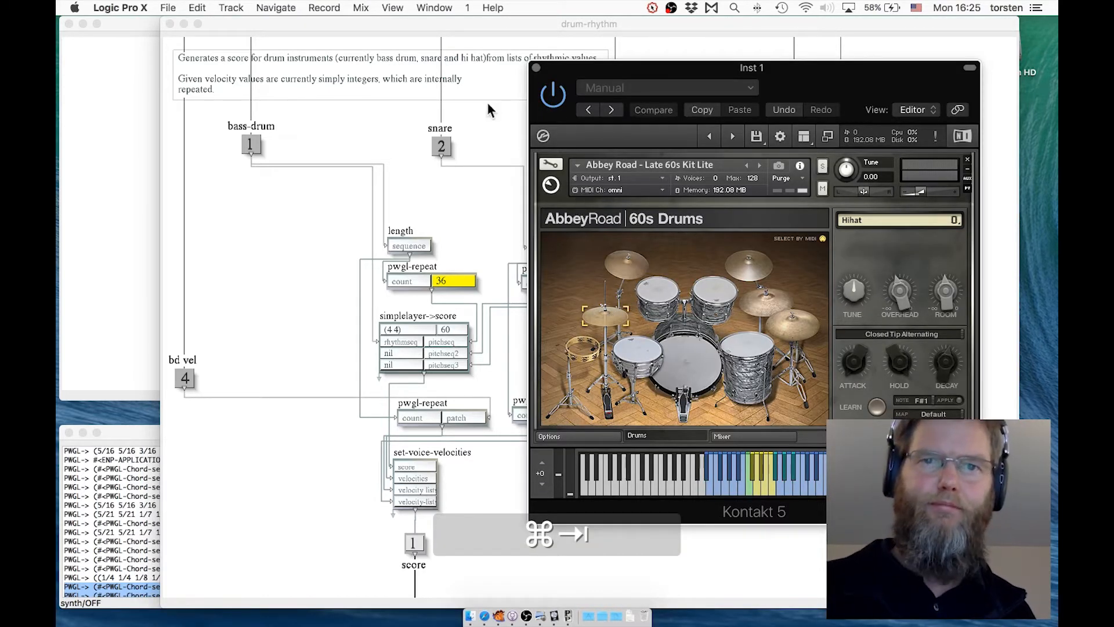
left_click_drag(585, 68, 1056, 2)
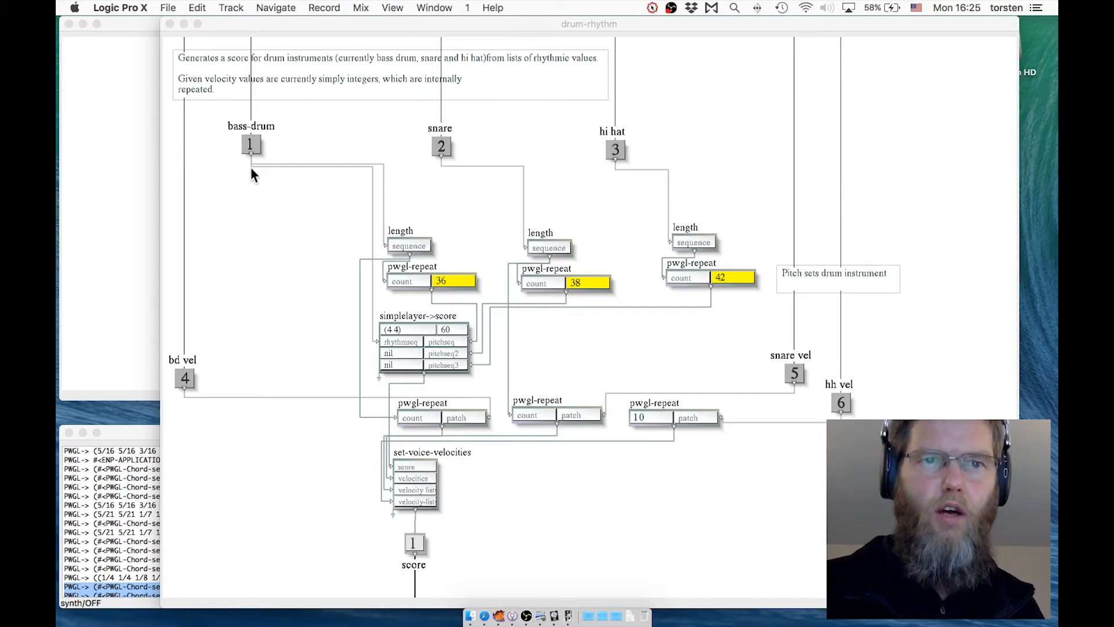
- Return to PWGL, evaluate the bass-drum branch's pwgl-repeat box and highlight the resulting pitch list in the PWGL output window
left_click(256, 128)
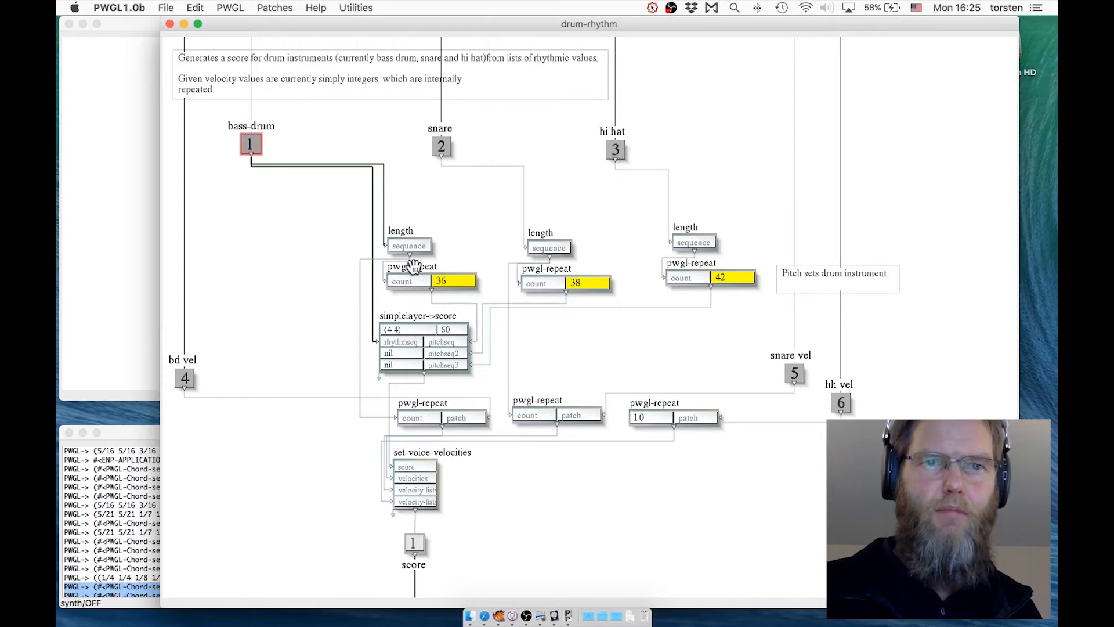
left_click_drag(410, 211, 421, 279)
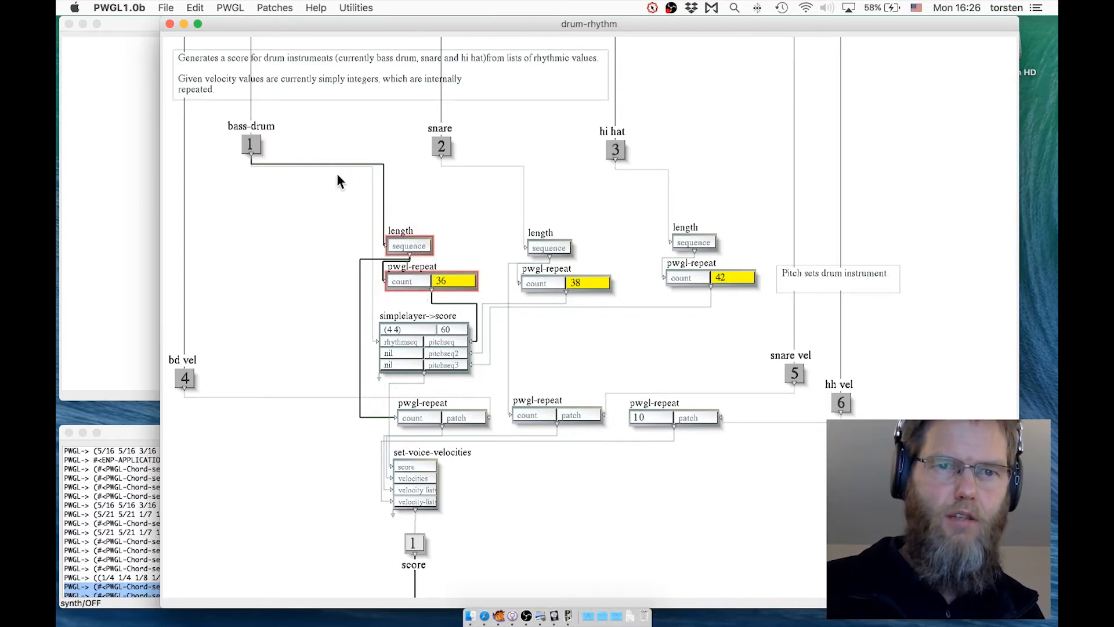
left_click(266, 131)
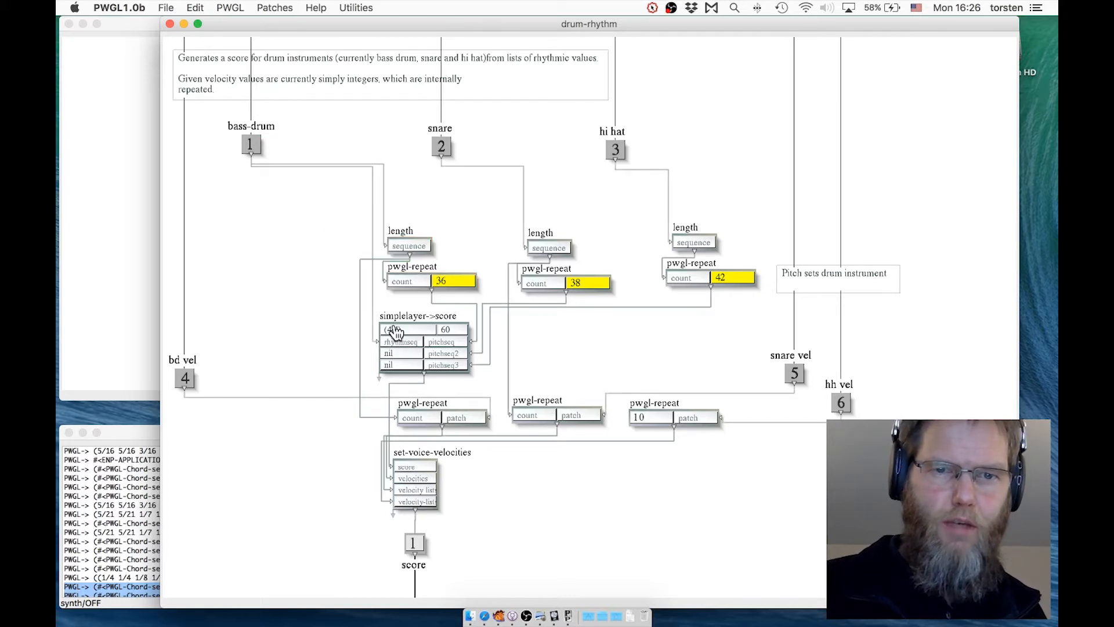
left_click(416, 265)
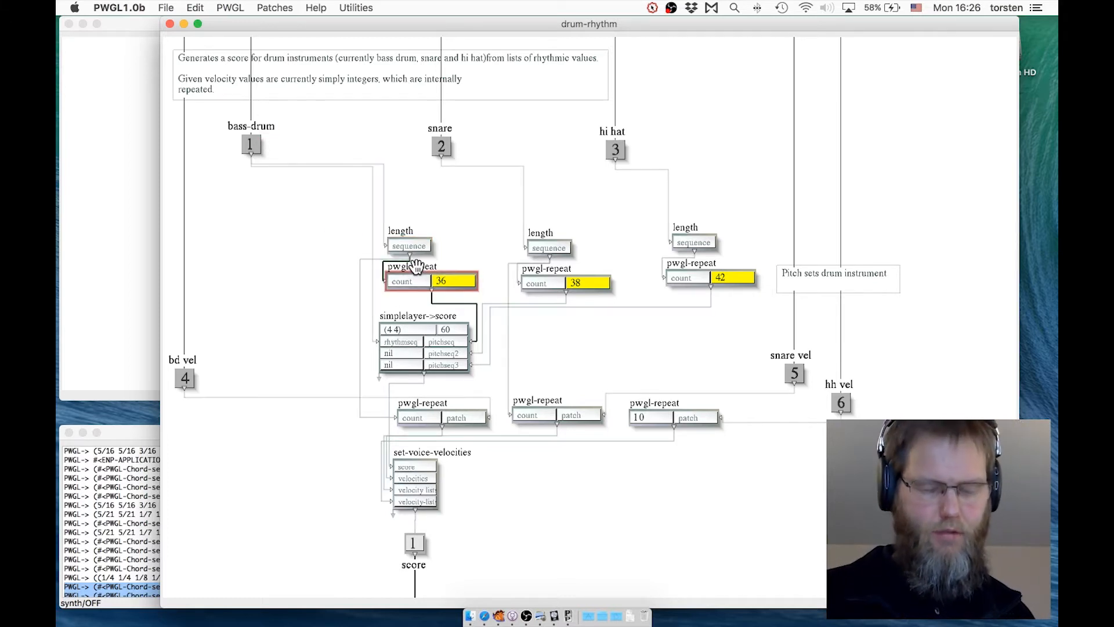
key("v")
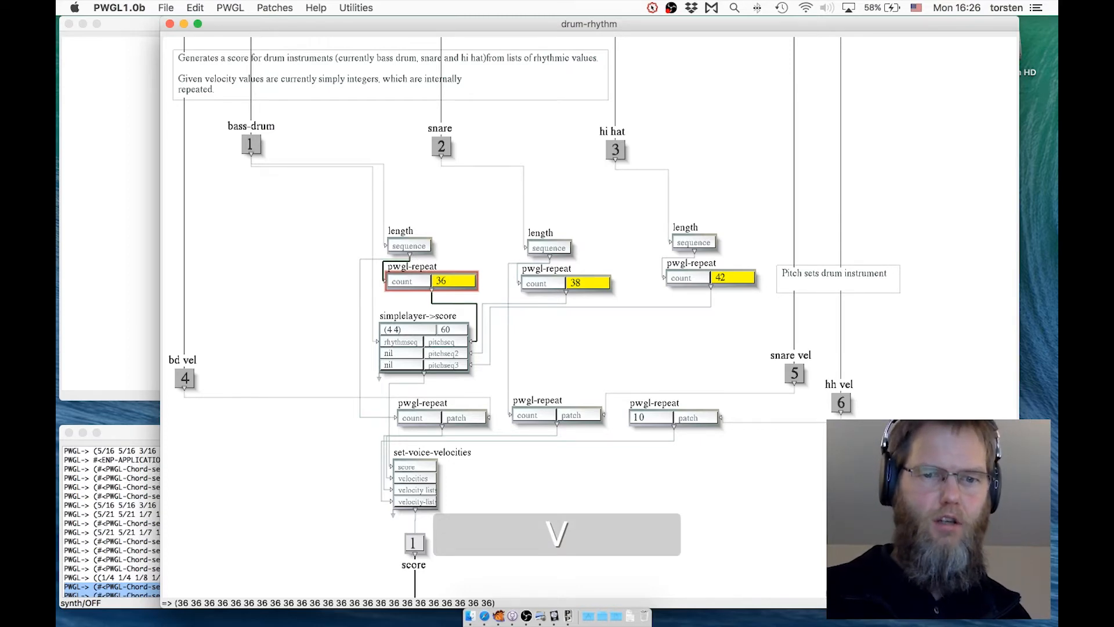
left_click(148, 576)
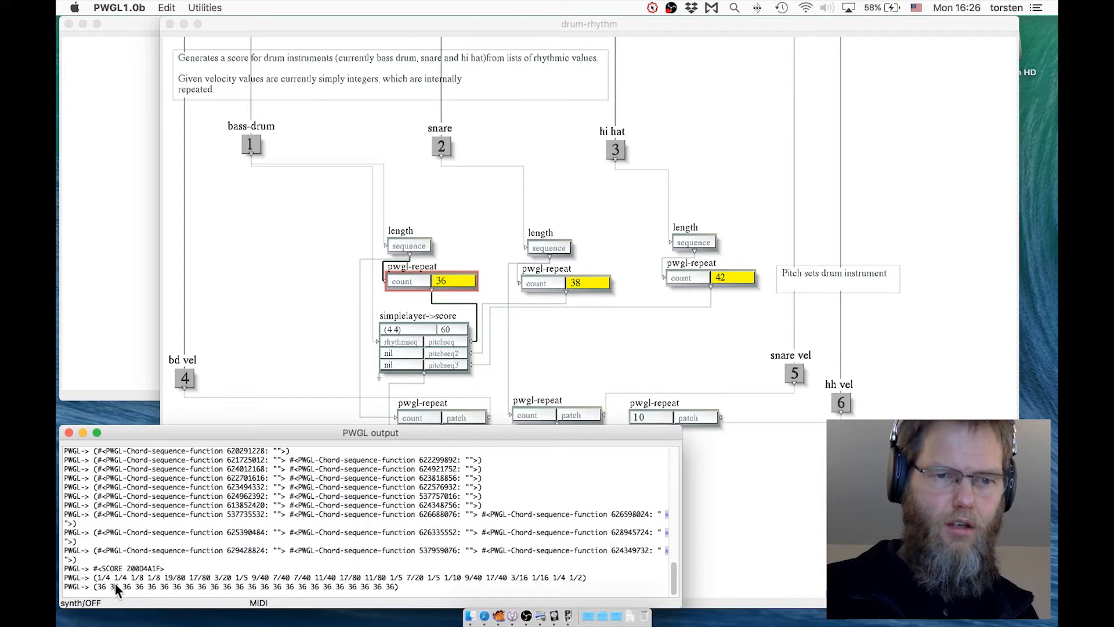
triple_click(116, 587)
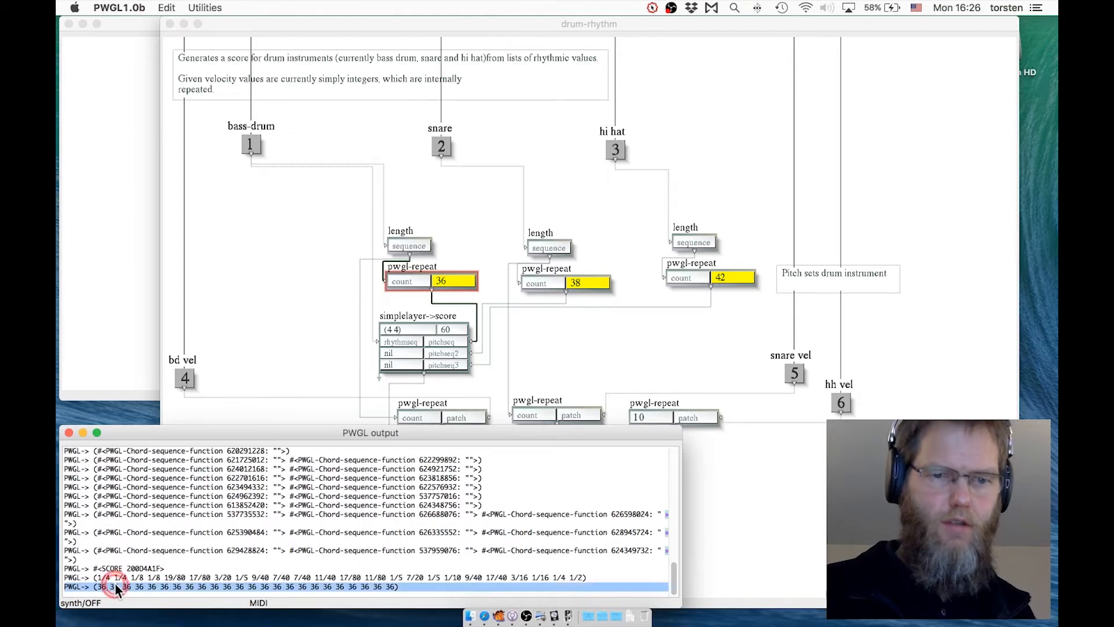
- Connect the snare input to rhythmseq2 and the hi hat input to rhythmseq3 of the simplelayer->score box in the drum-rhythm patch
left_click(503, 335)
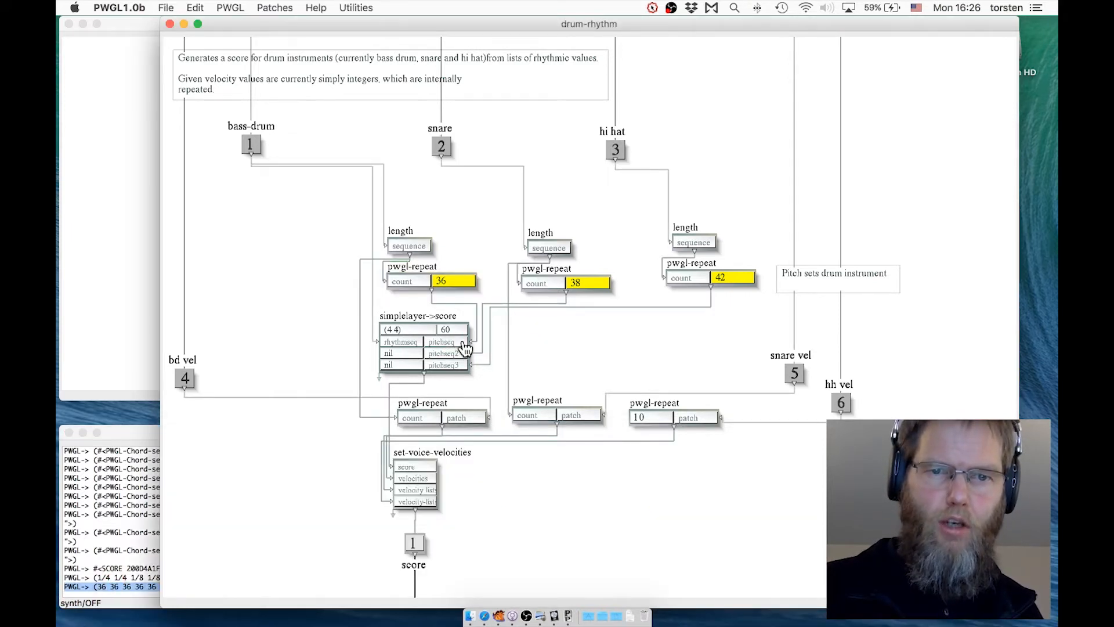
left_click(442, 140)
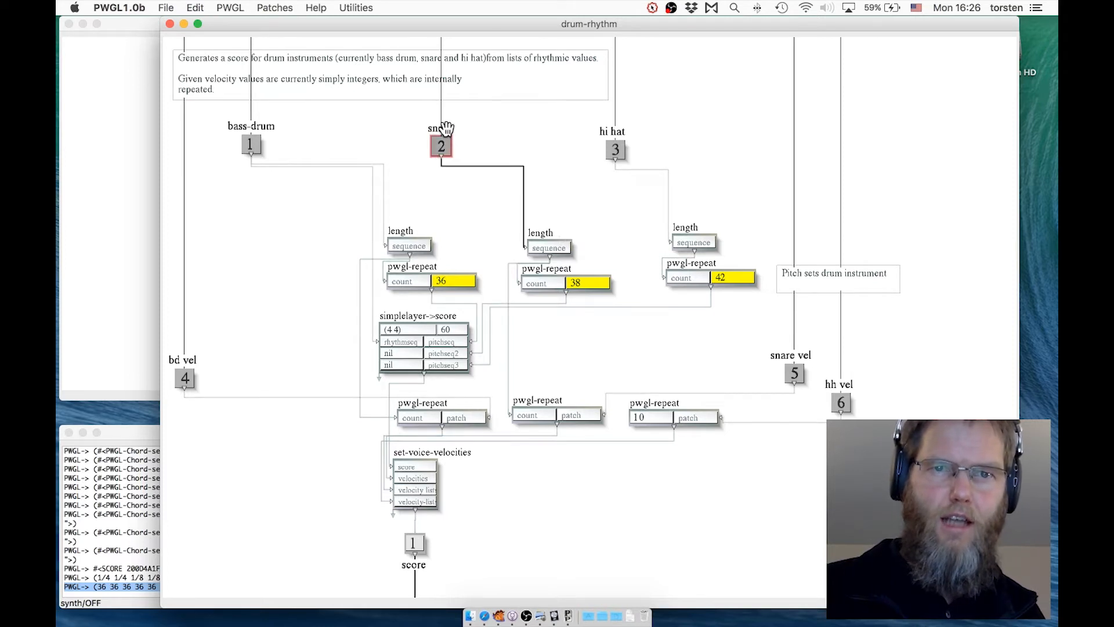
left_click(441, 161)
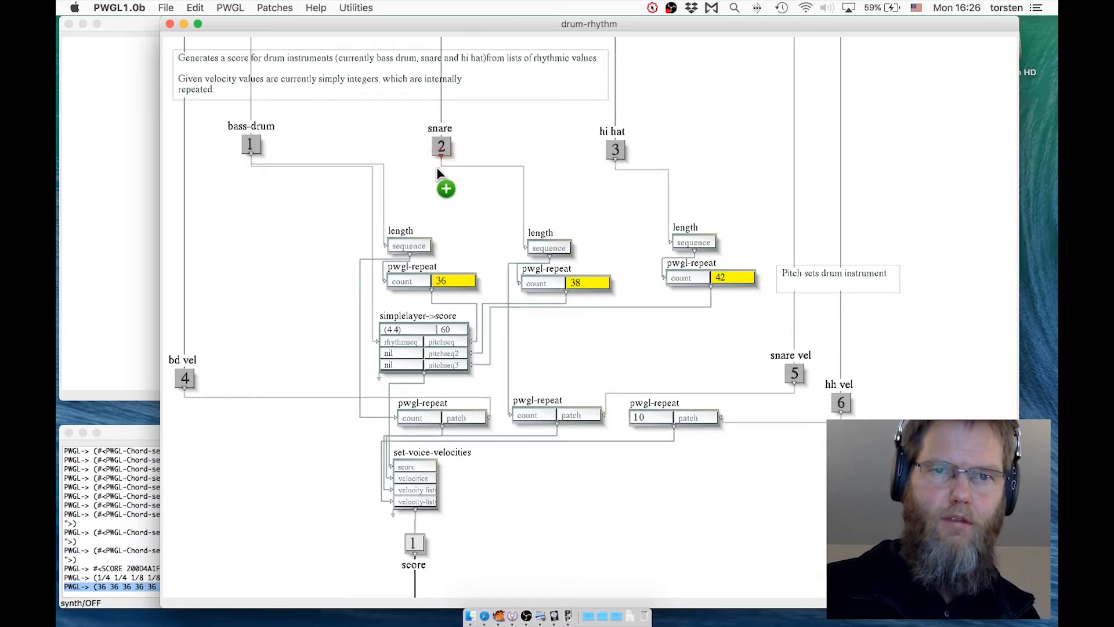
left_click_drag(441, 162, 389, 351)
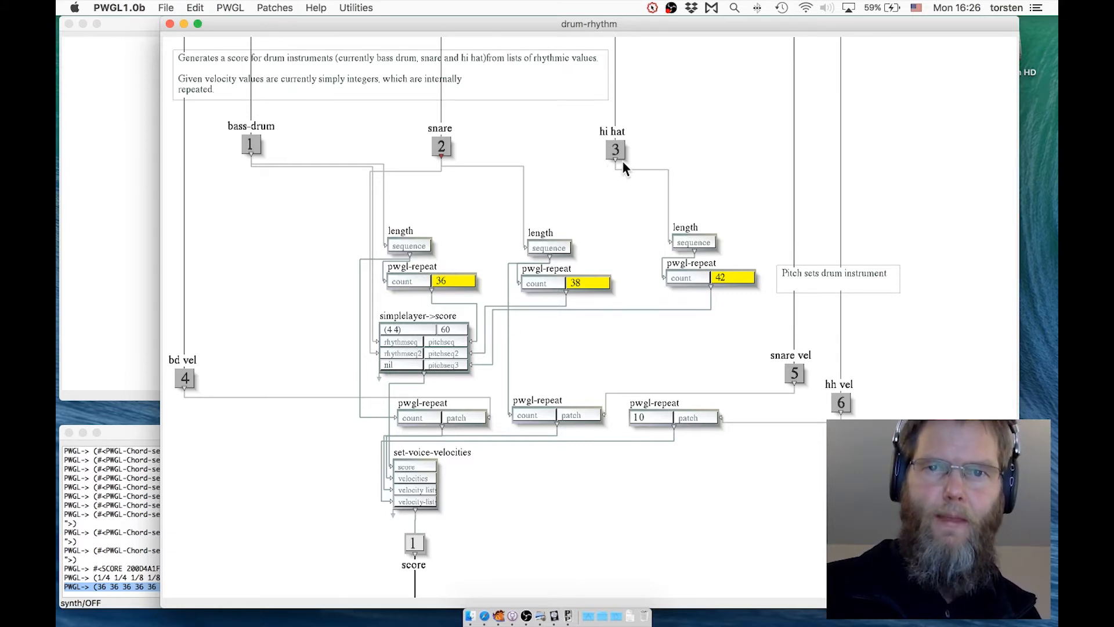
left_click_drag(617, 162, 401, 366)
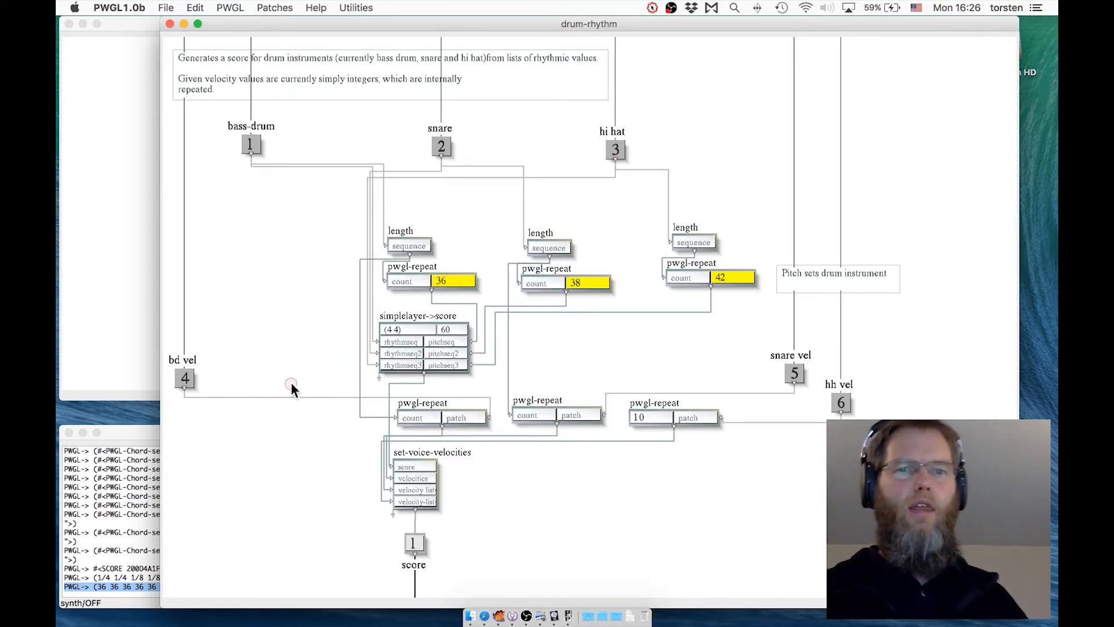
- Highlight the velocity boxes and the rhythm-and-pitch boxes as separate groups, and single out the set-voice-velocities box
left_click_drag(291, 382, 807, 555)
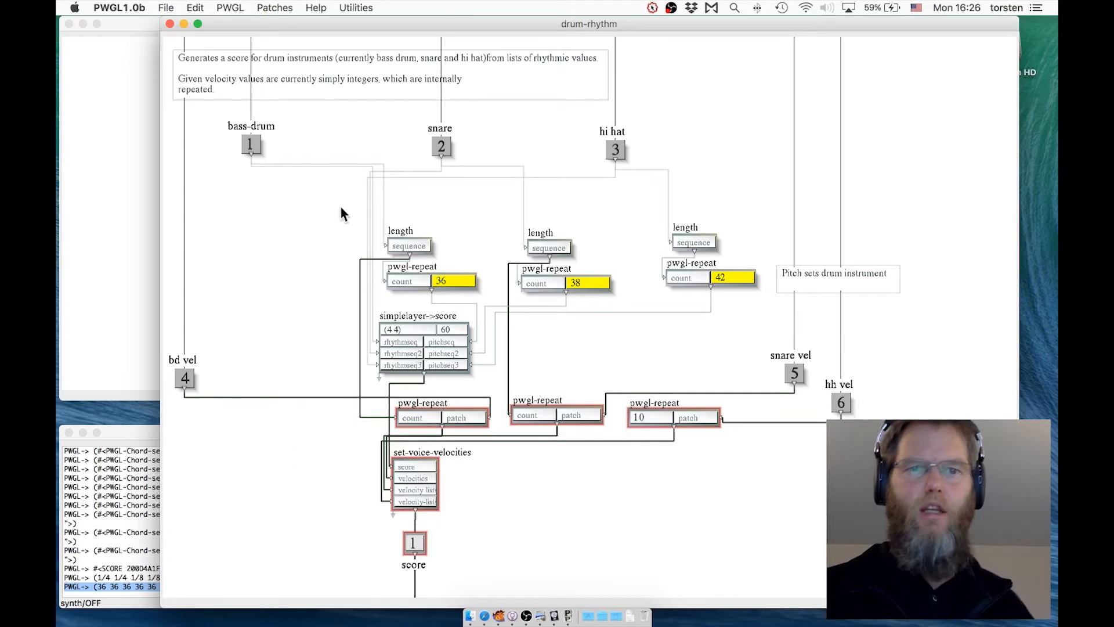
left_click(352, 214)
left_click_drag(352, 214, 752, 374)
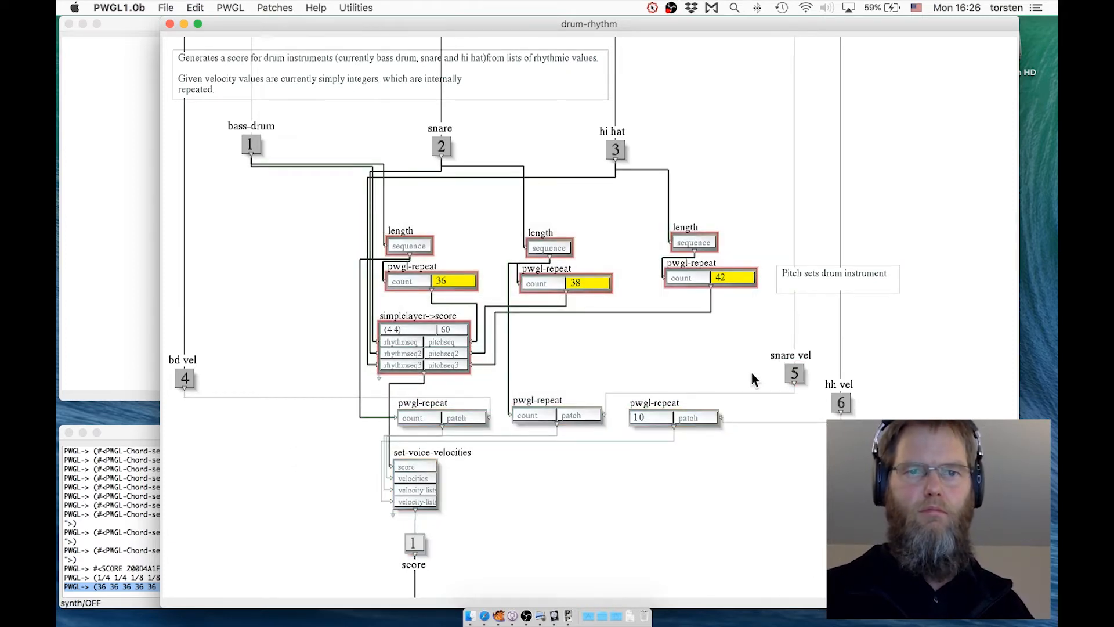
left_click(312, 386)
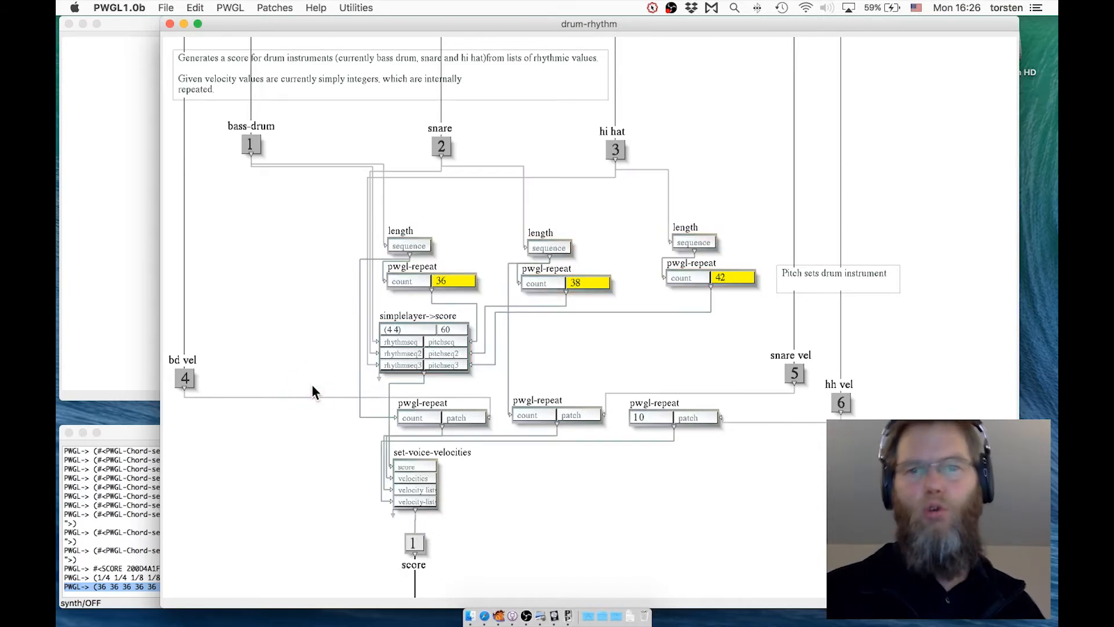
left_click_drag(312, 384, 919, 561)
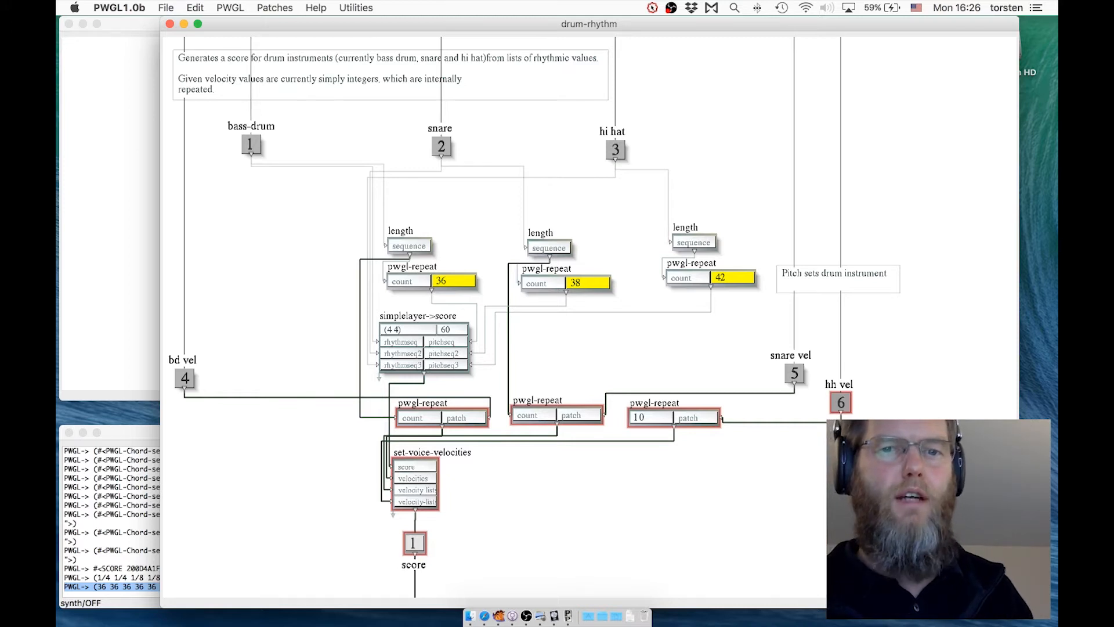
left_click(601, 494)
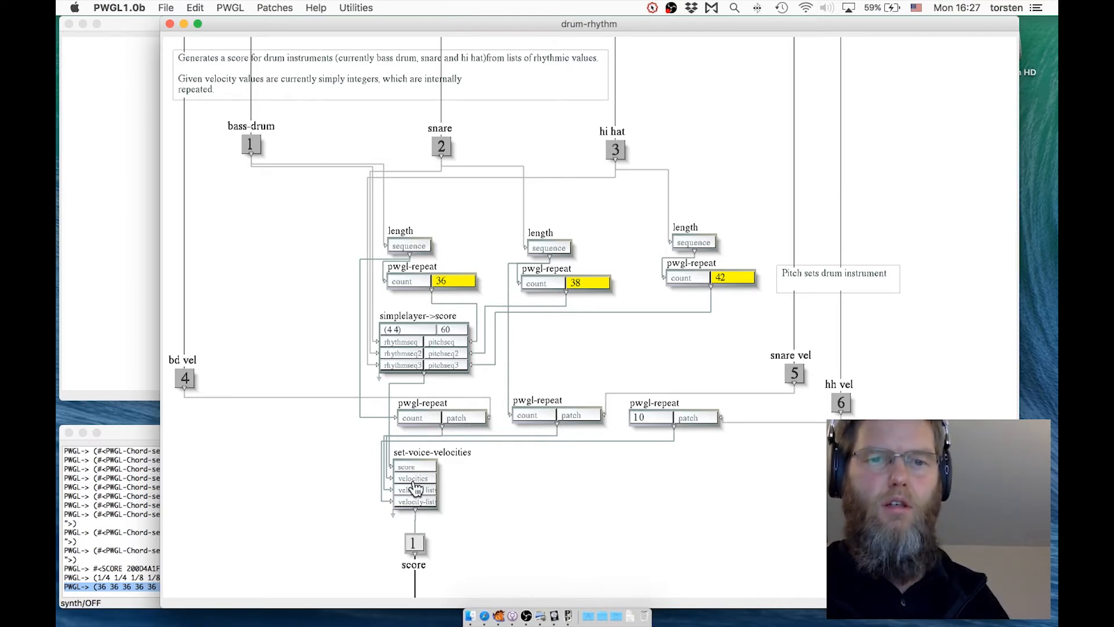
left_click(420, 450)
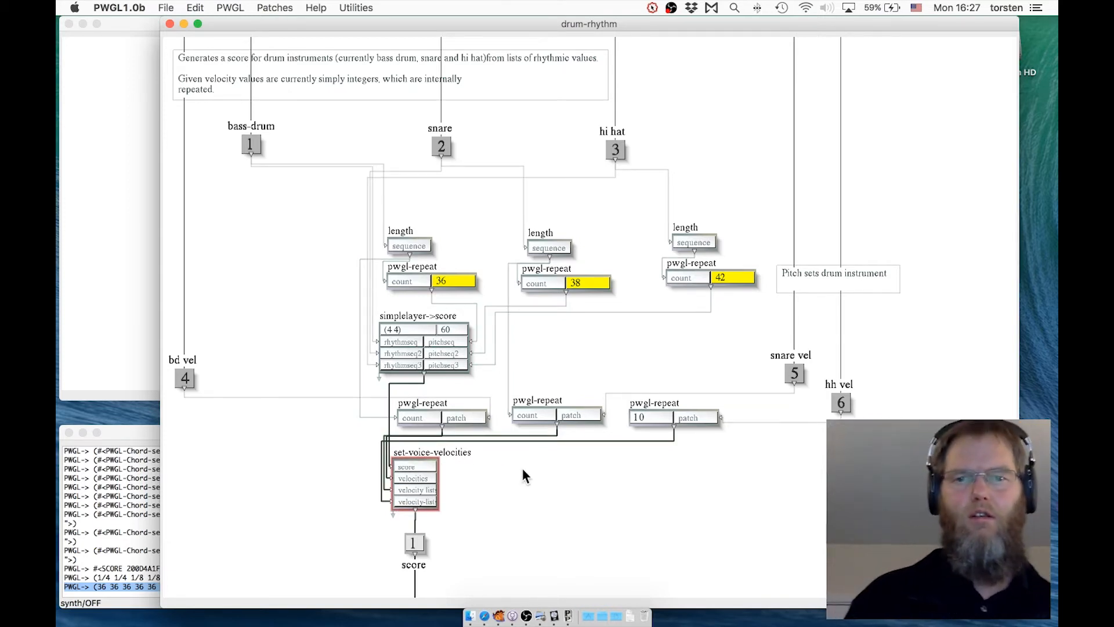
- Look up the pwgl-cluster-rules library in the library loader and leave without loading anything
key("super+u")
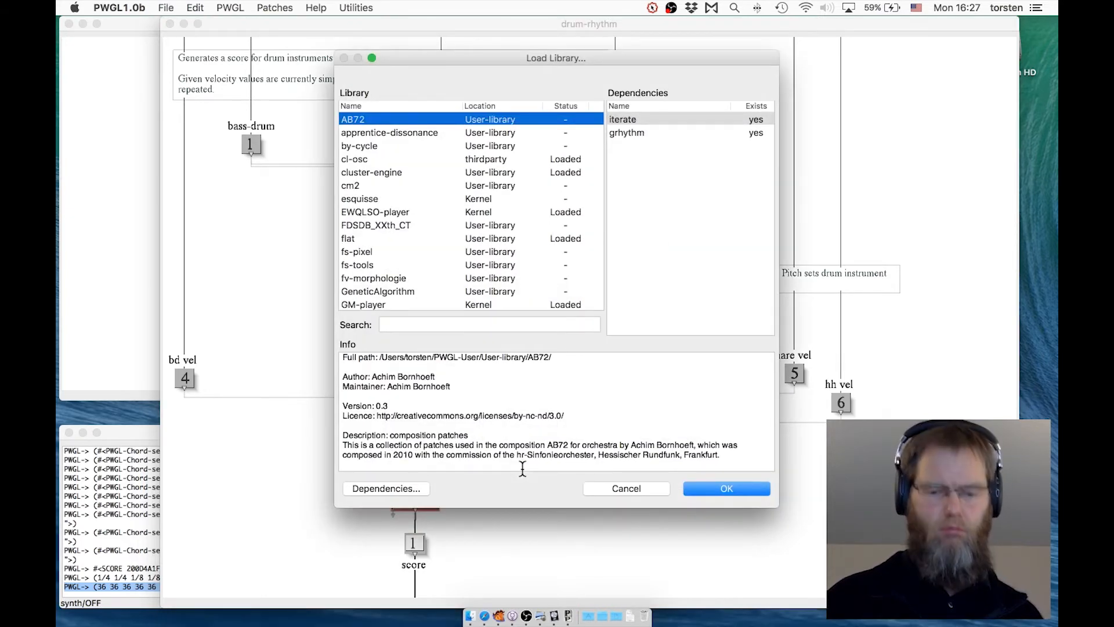
type("pw")
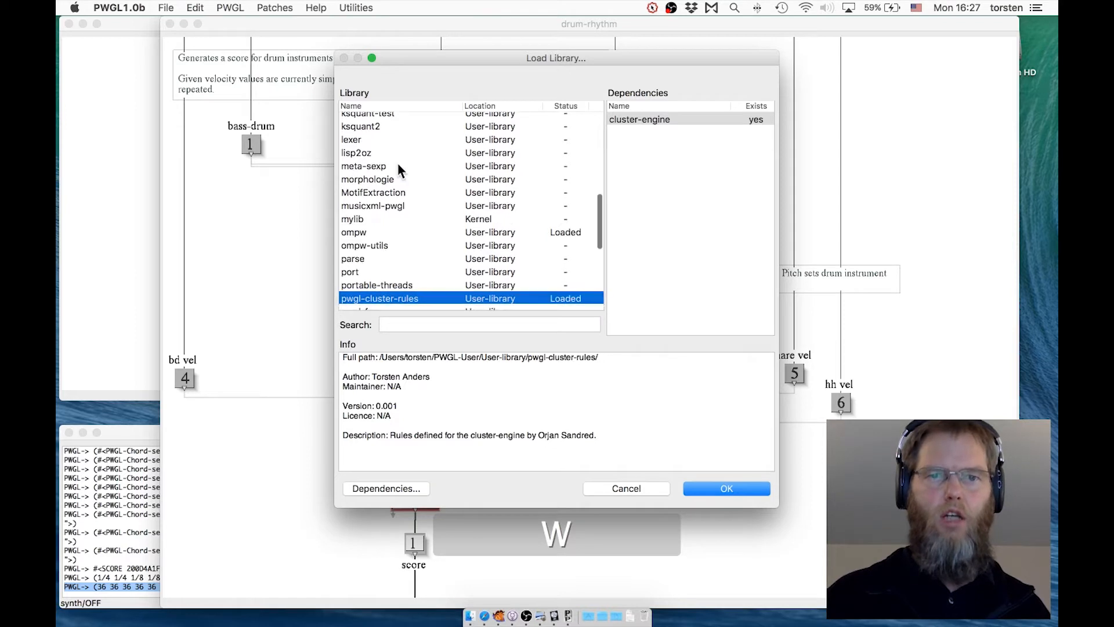
scroll(398, 168, "down", 3)
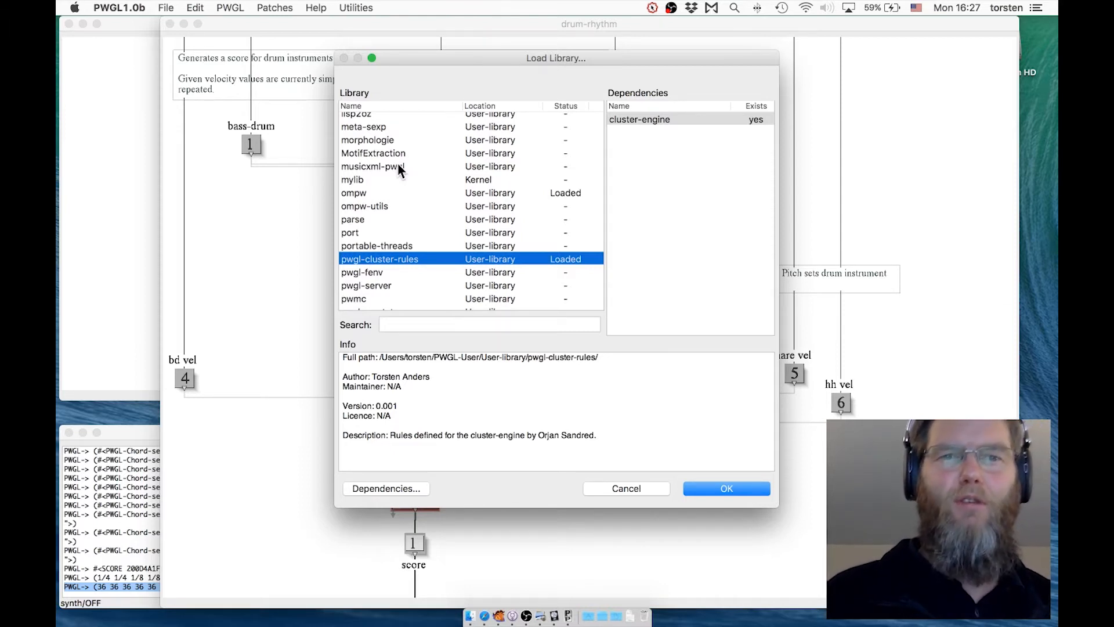
left_click(624, 489)
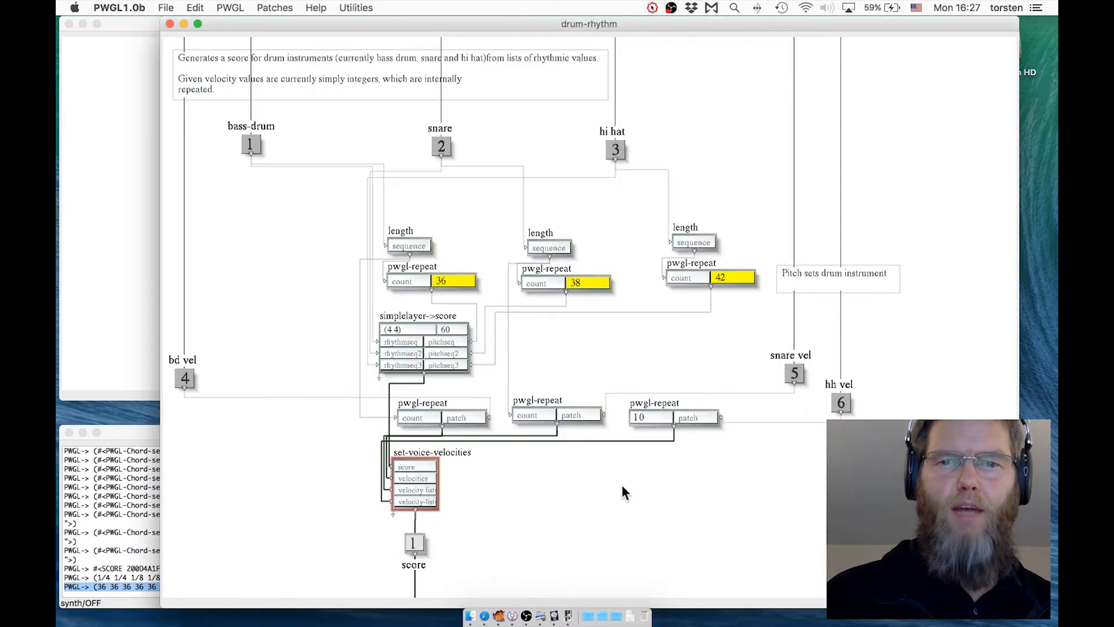
- Browse the score boxes of the Cluster Rules library without adding one to the patch
right_click(582, 481)
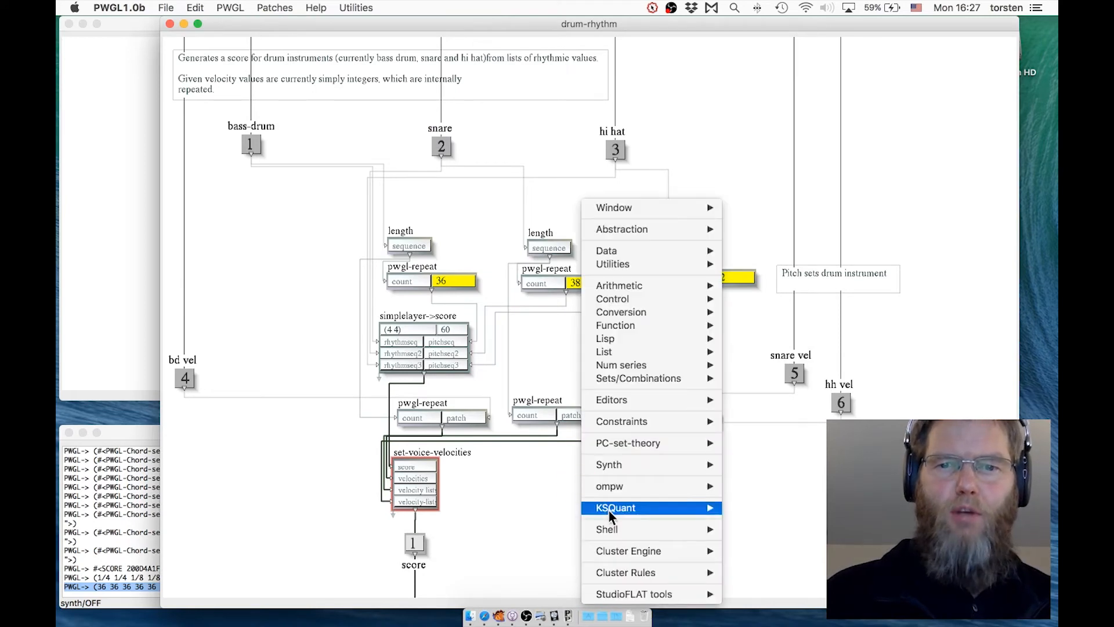
mouse_move(639, 577)
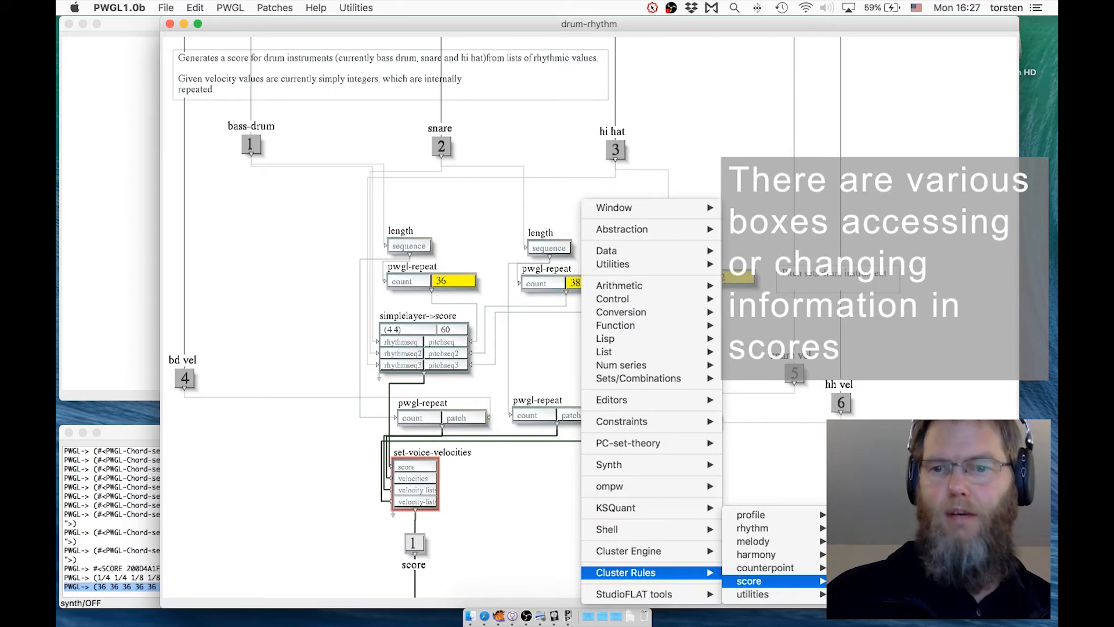
left_click(942, 410)
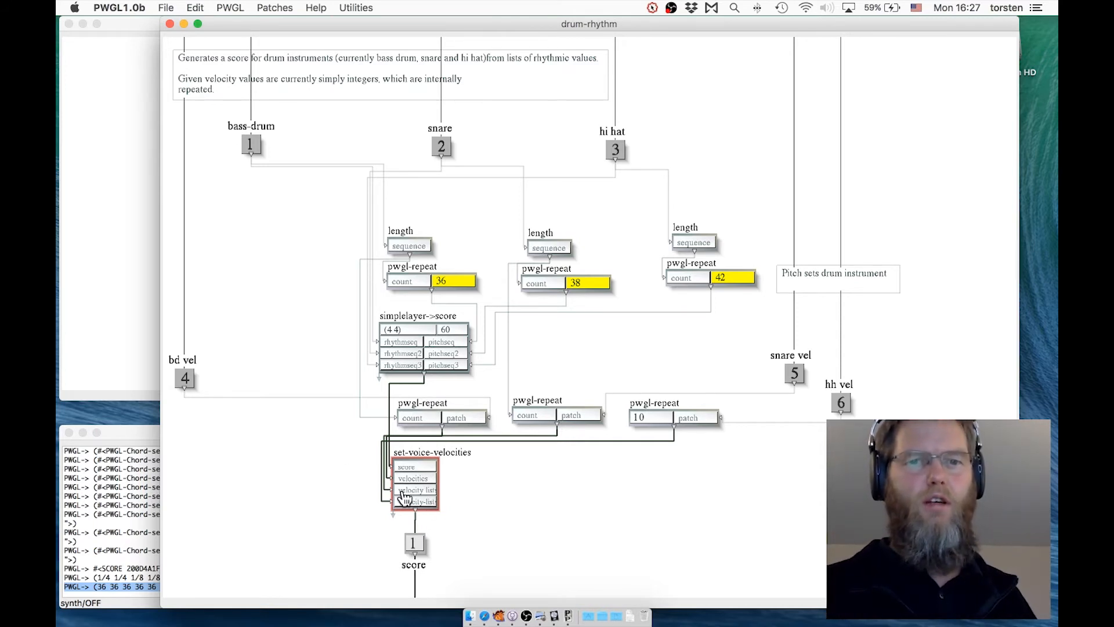
- Move the bass-drum velocity pwgl-repeat box clear of the score connections and evaluate the bd vel input
left_click_drag(422, 405, 312, 402)
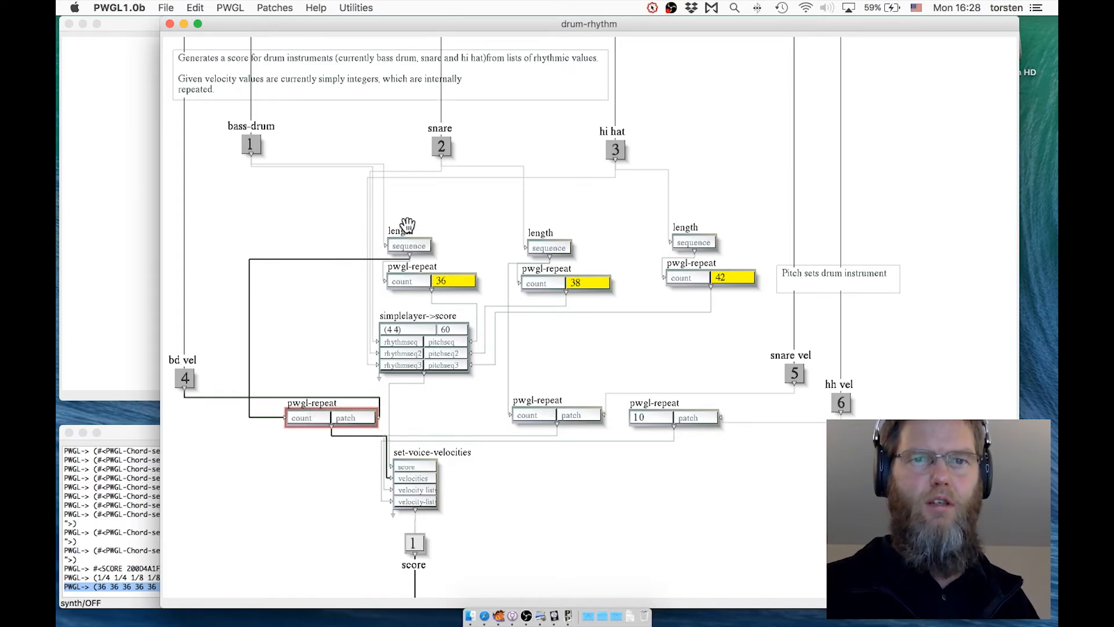
left_click(251, 143)
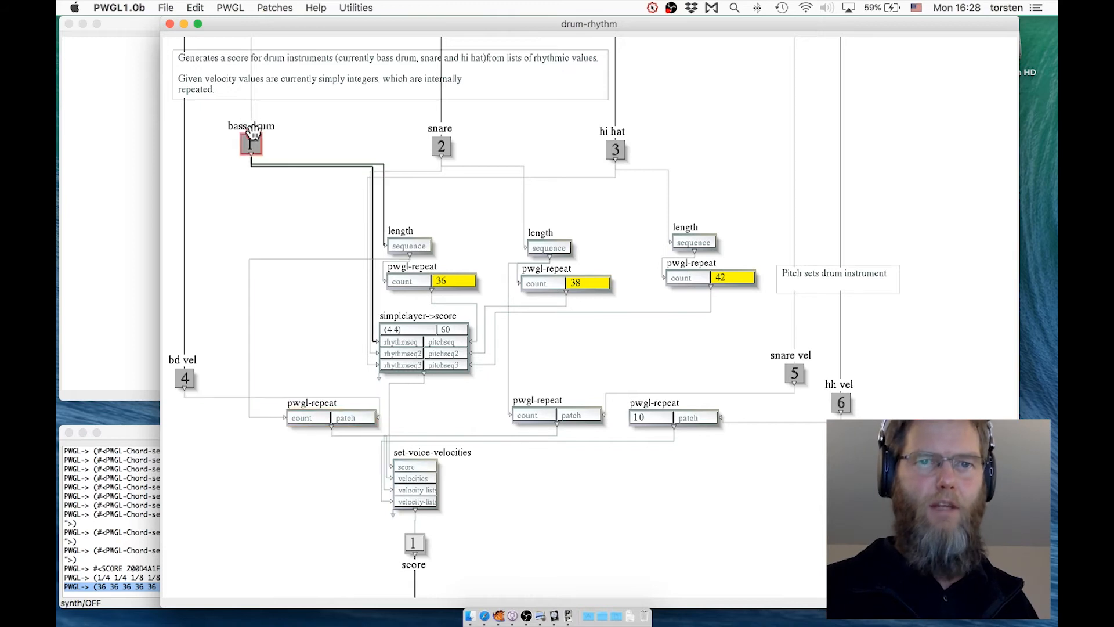
left_click(313, 403)
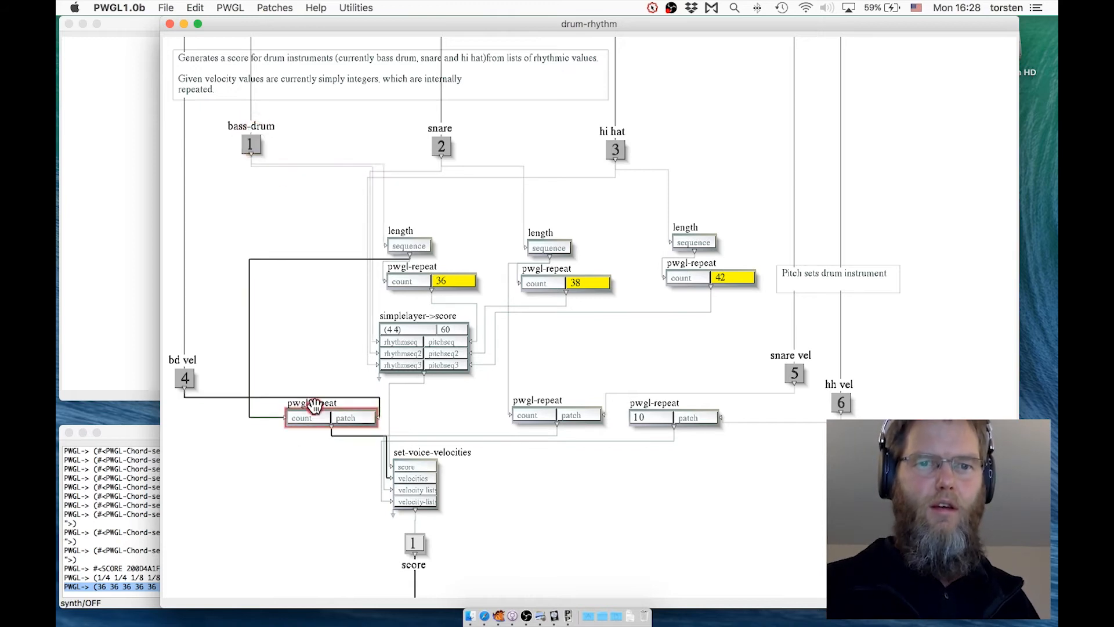
left_click(178, 363)
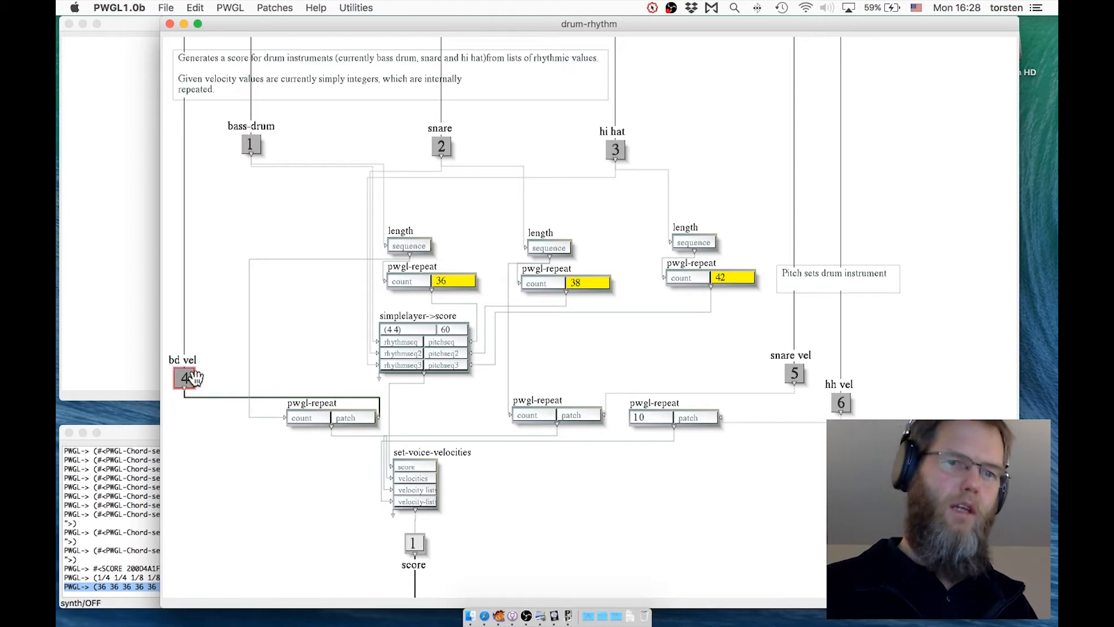
key("v")
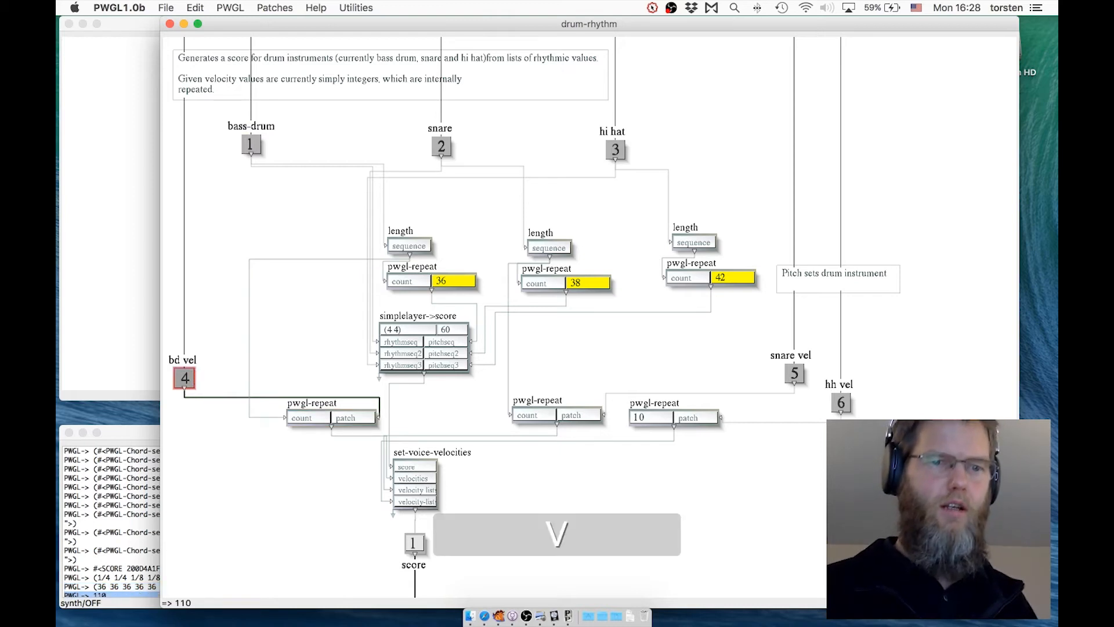
- Bring up the rhythm-generation-start2 patch, check the velocity values on the drum-rhythm box, and reopen that abstraction
left_click(117, 320)
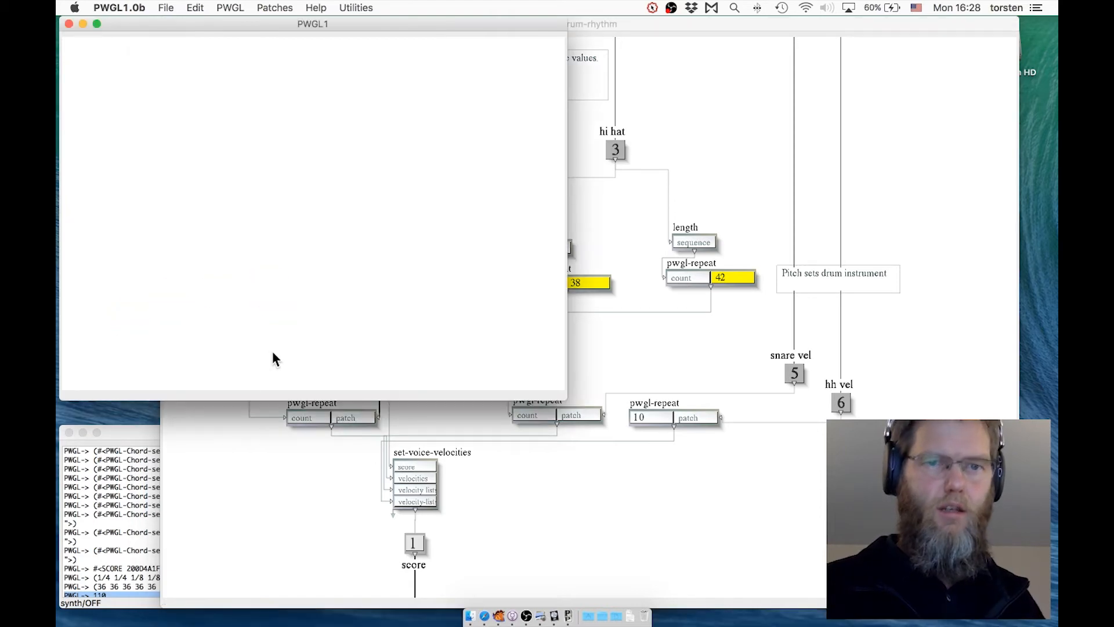
left_click(325, 458)
key("super+grave")
key("super+grave")
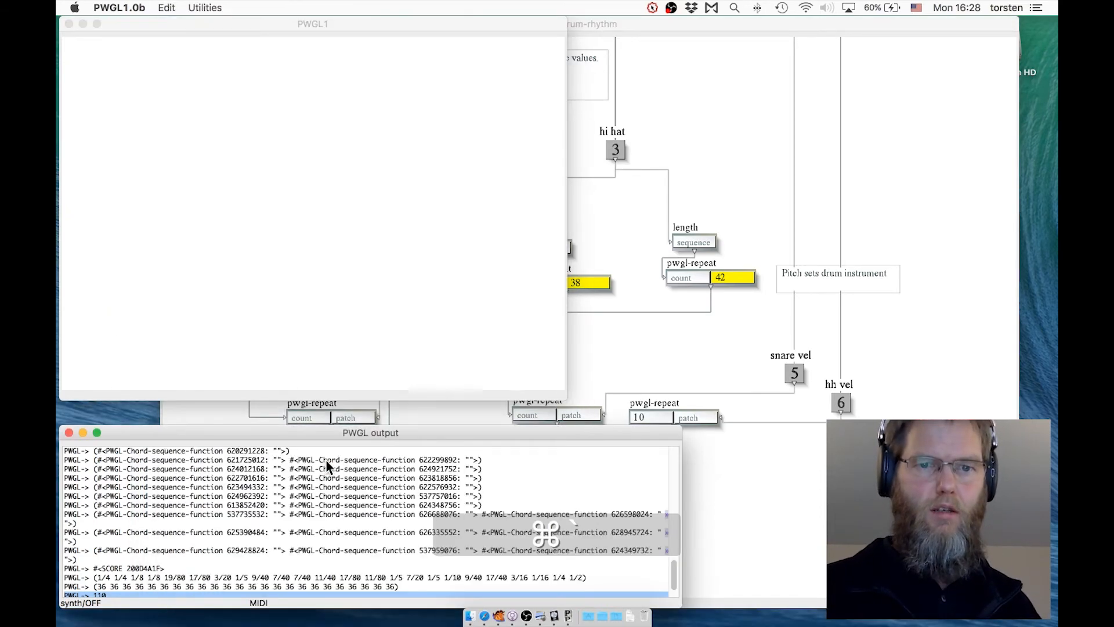
key("super+grave")
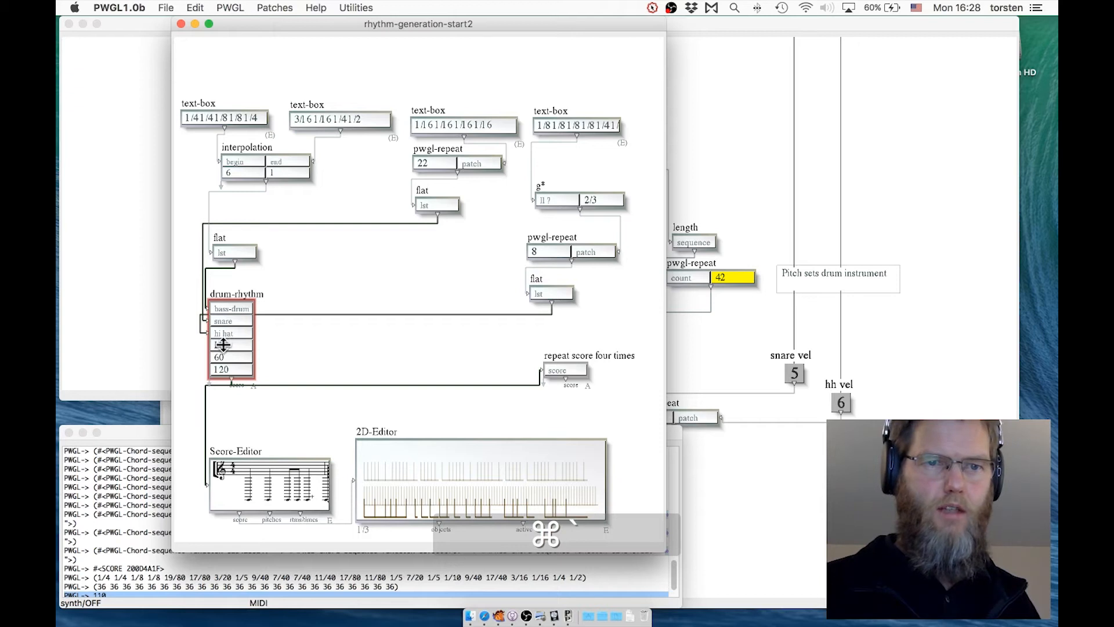
left_click(232, 293)
left_click(232, 294)
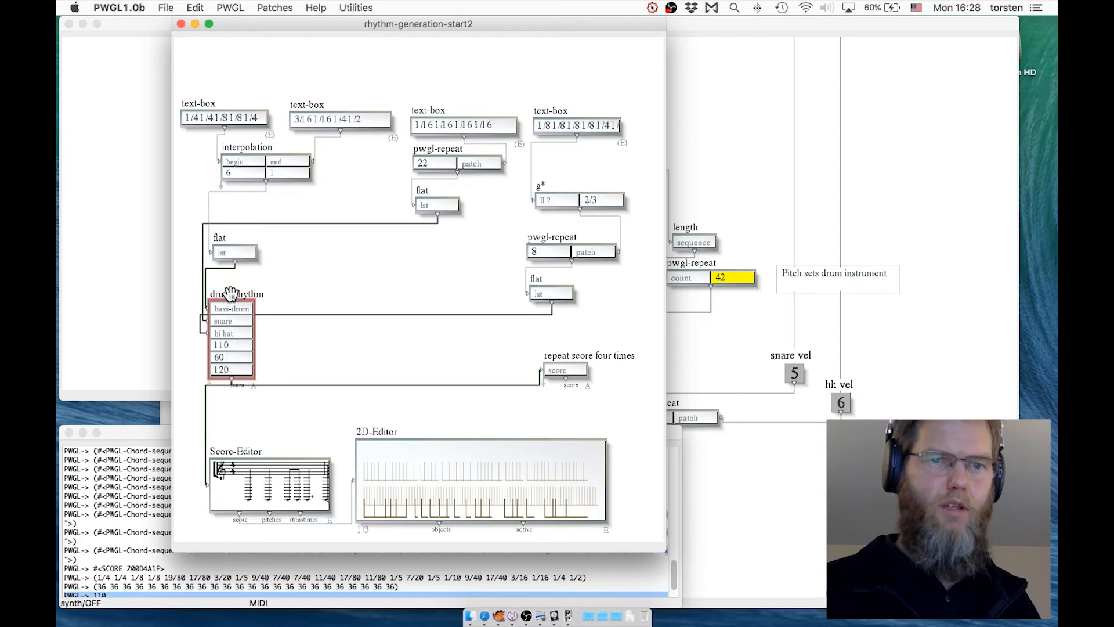
double_click(231, 294)
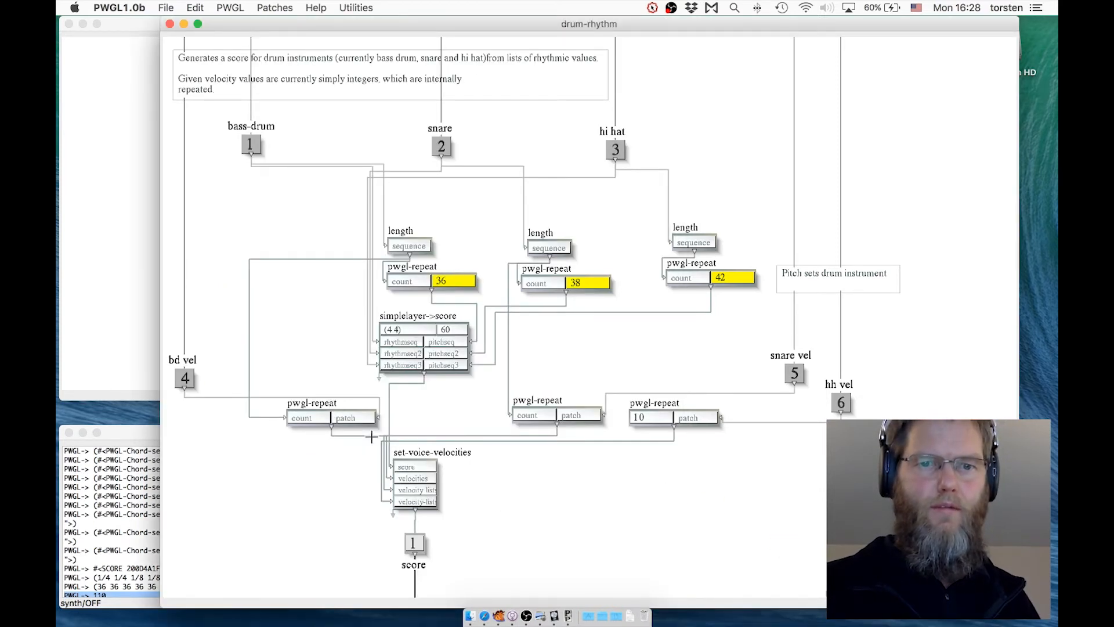
- Highlight the snare and hi-hat velocity boxes, the score output, the three rhythm inputs and the bd vel input in turn
left_click(566, 383)
left_click_drag(570, 384, 859, 413)
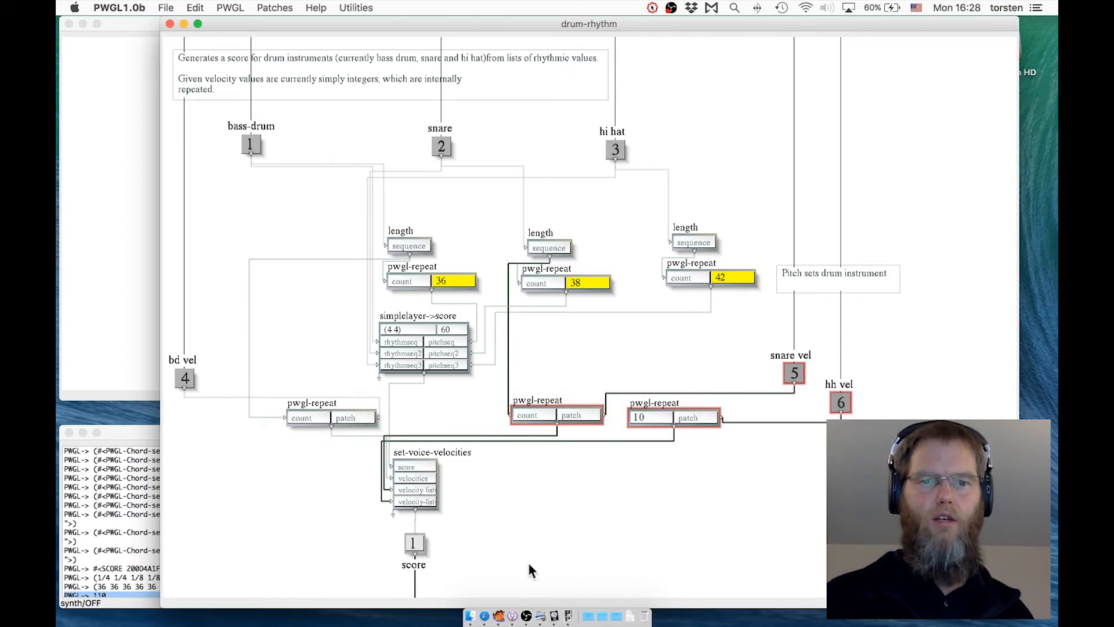
left_click(548, 579)
left_click_drag(364, 525, 455, 545)
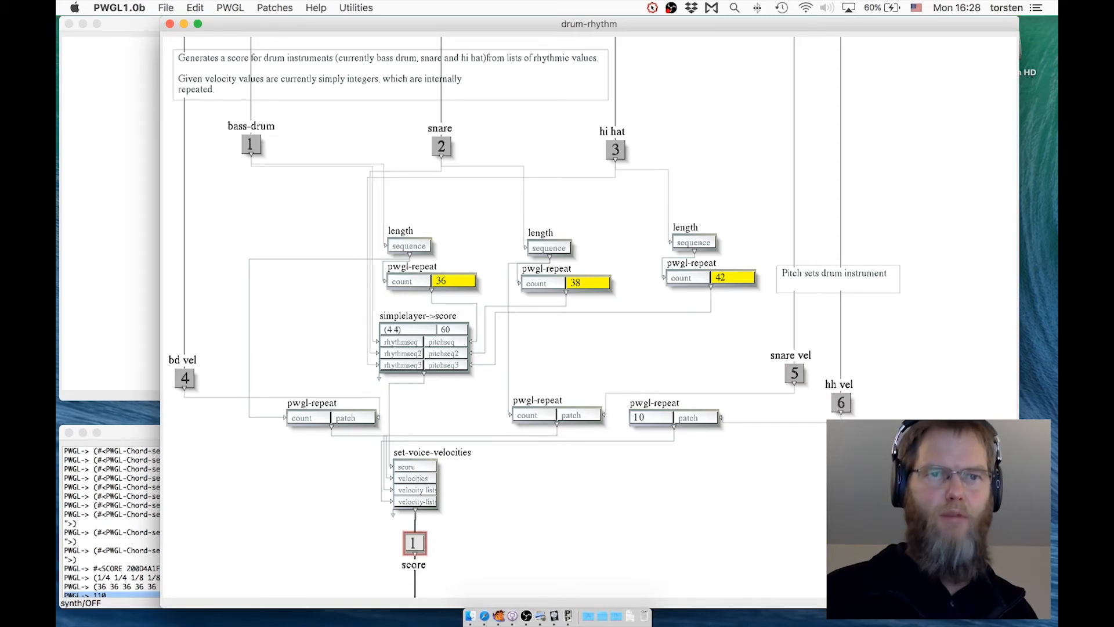
left_click_drag(237, 113, 659, 154)
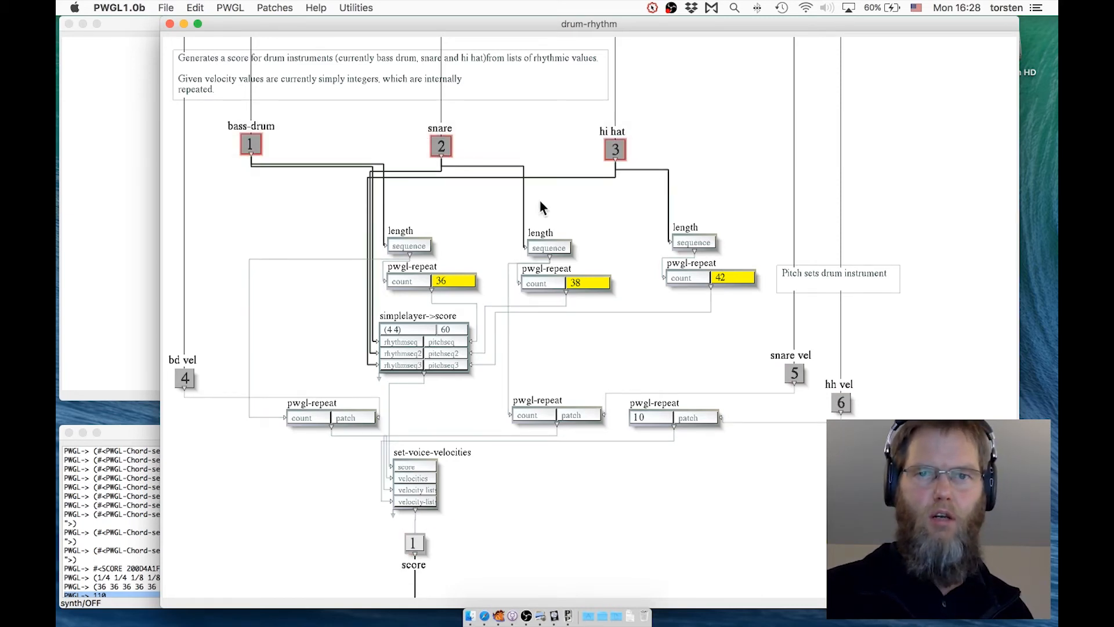
left_click(184, 378)
- Compare the abstraction's inputs with the drum-rhythm box in rhythm-generation-start2, and go back to the drum-rhythm patch
left_click(123, 305)
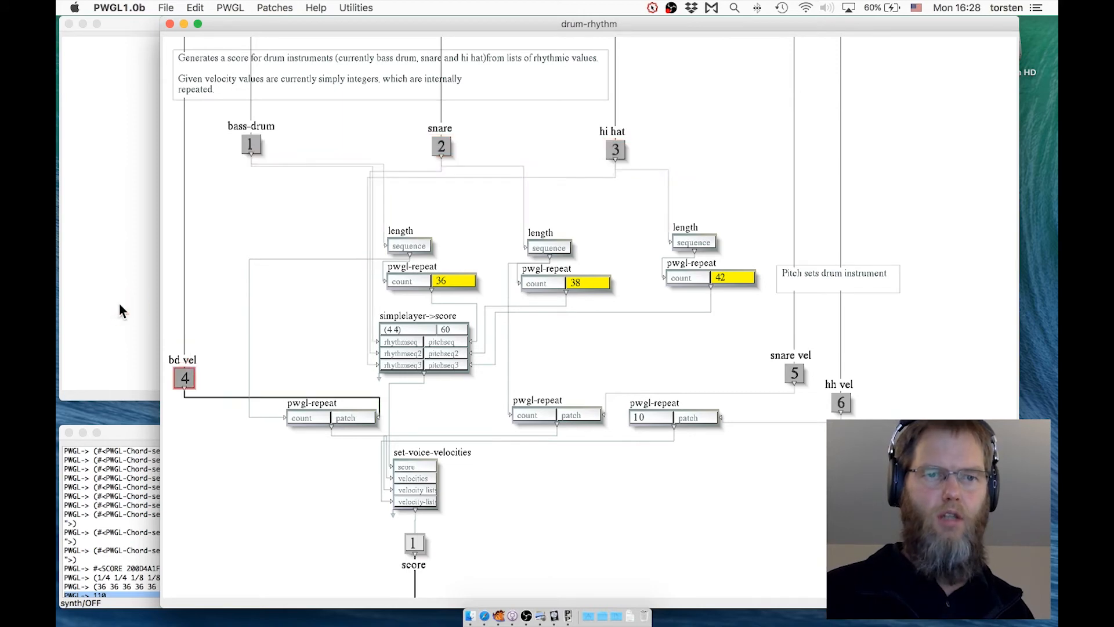
key("super+grave")
key("super+grave")
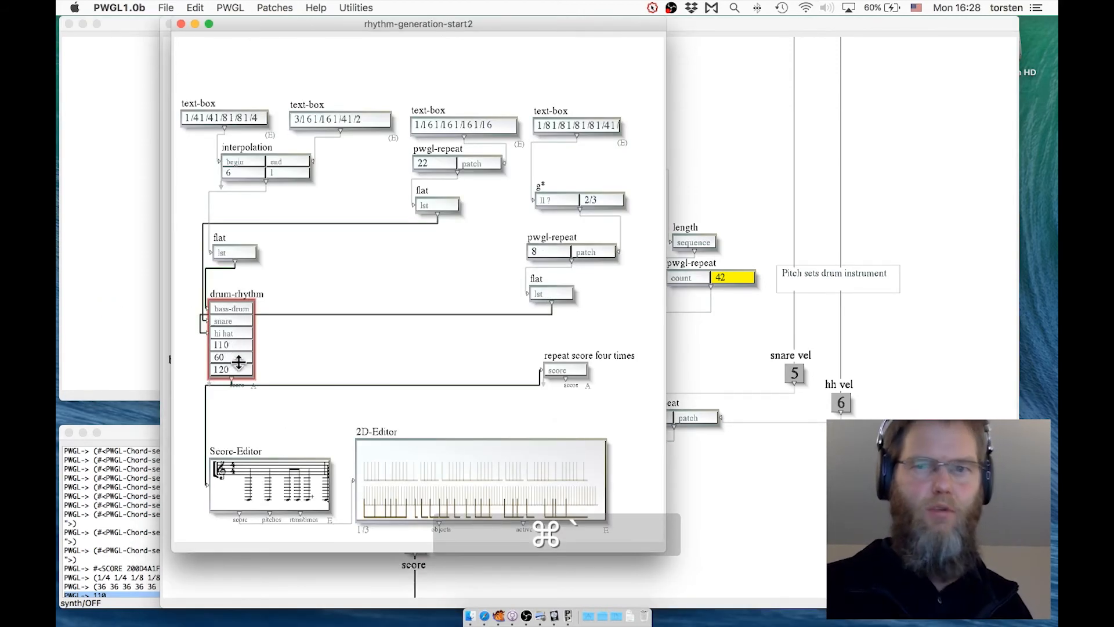
left_click(806, 516)
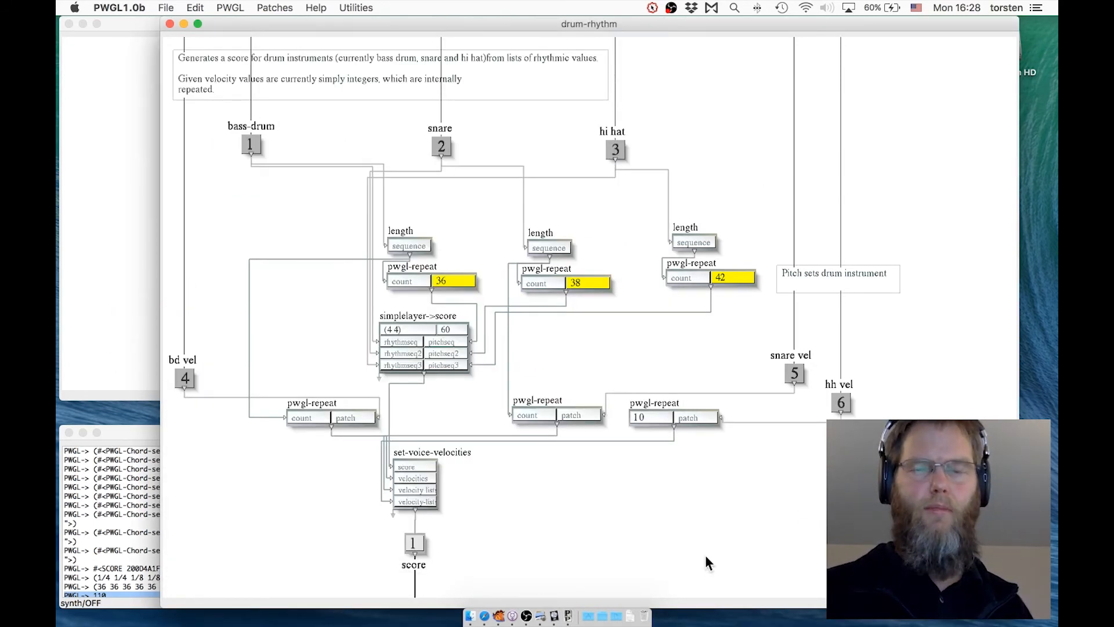
left_click(436, 314)
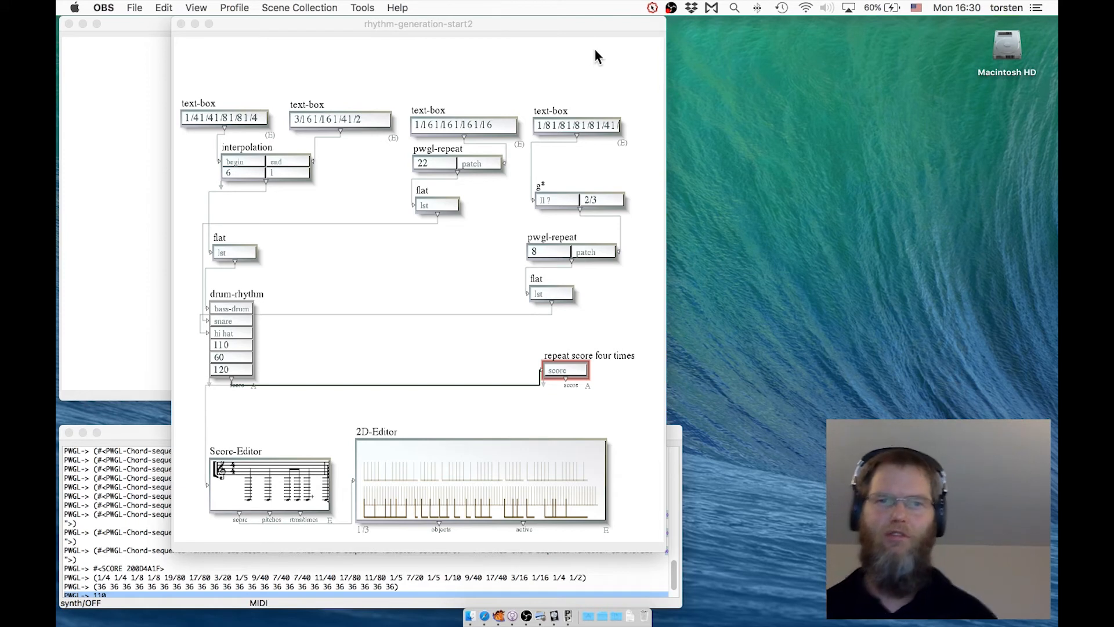
- Open the repeat score four times abstraction from rhythm-generation-start2 and place its window beside the patch
left_click(595, 51)
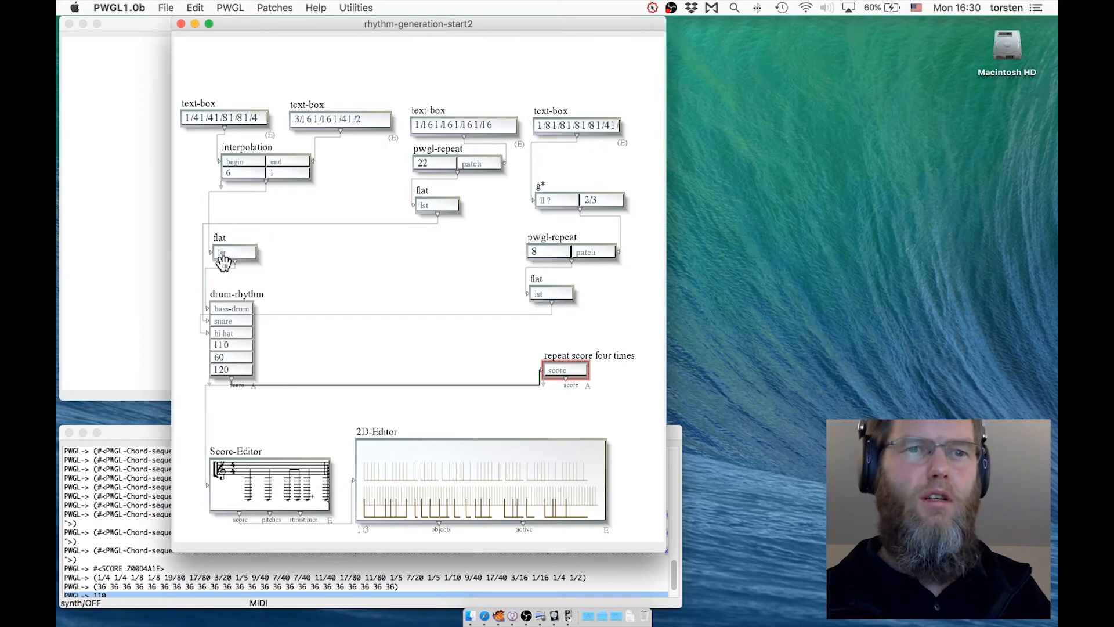
left_click(236, 298)
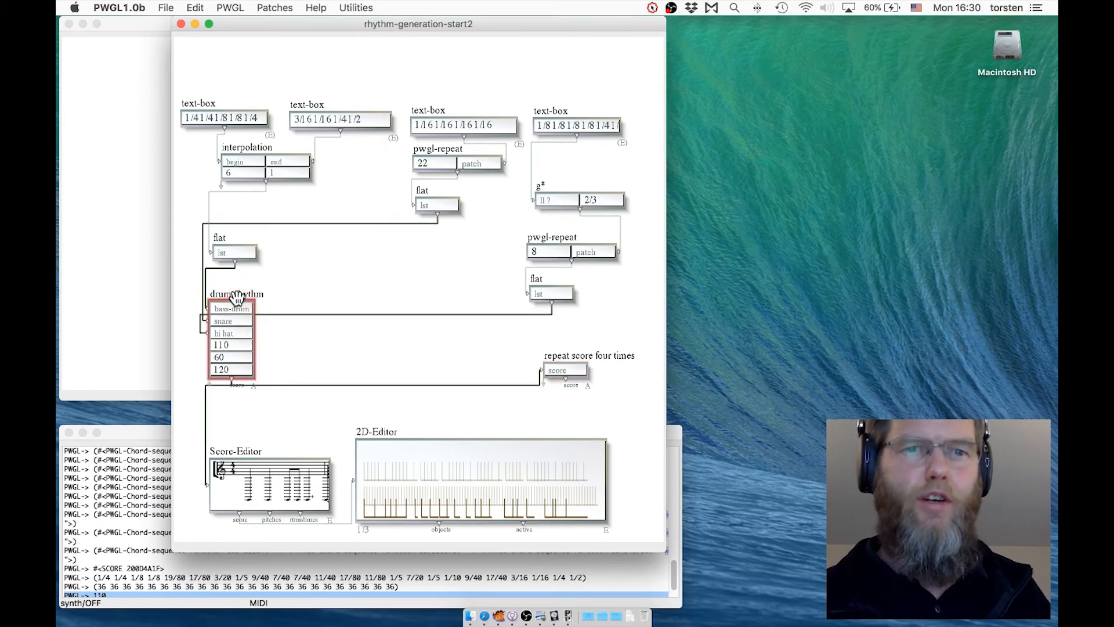
left_click(616, 349)
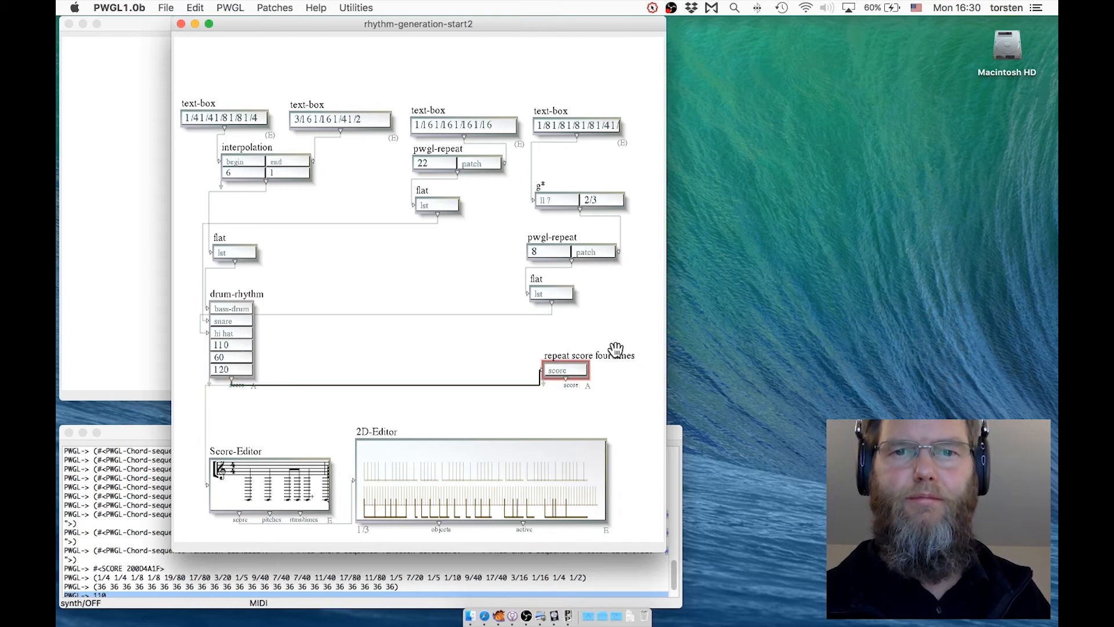
double_click(580, 352)
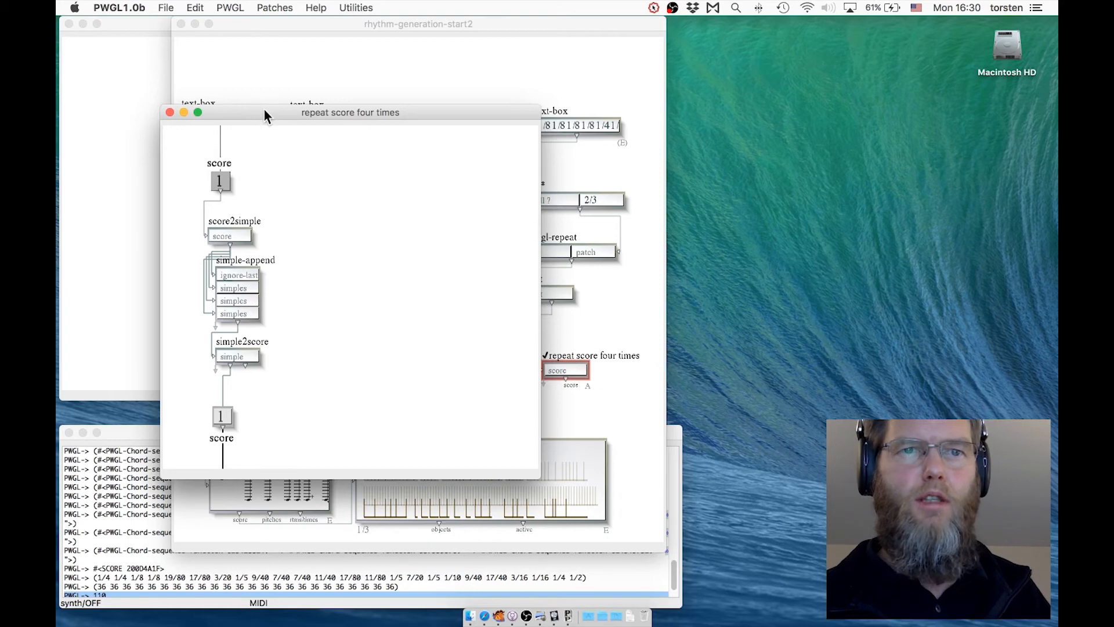
left_click_drag(263, 109, 717, 77)
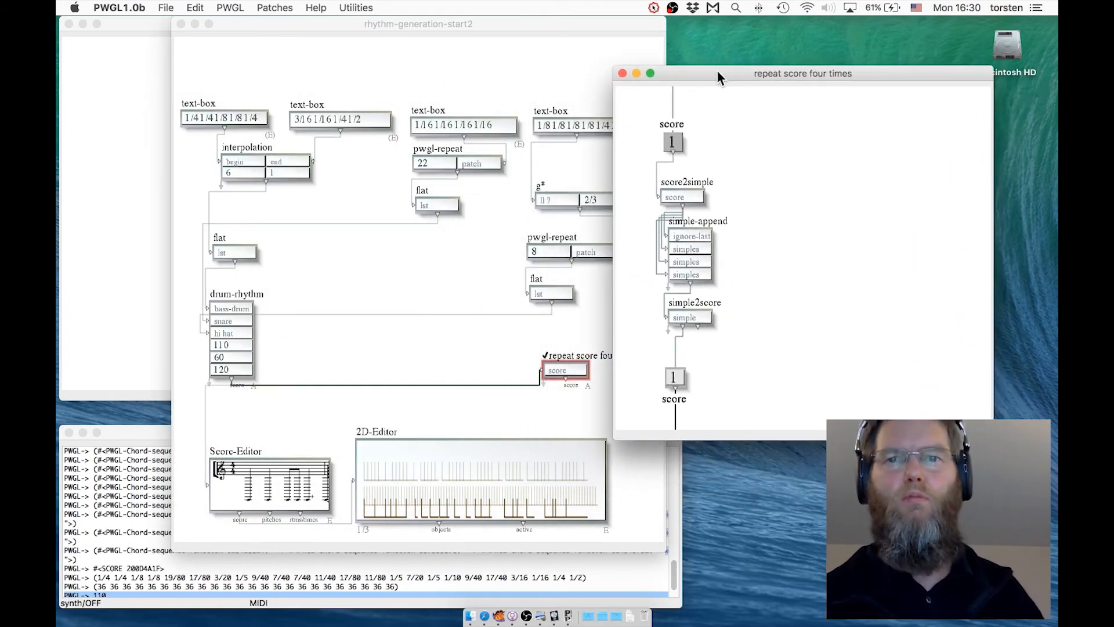
- Look through the KSQuant boxes for score2simple, simple2score and the simple-format functions without adding one
right_click(821, 196)
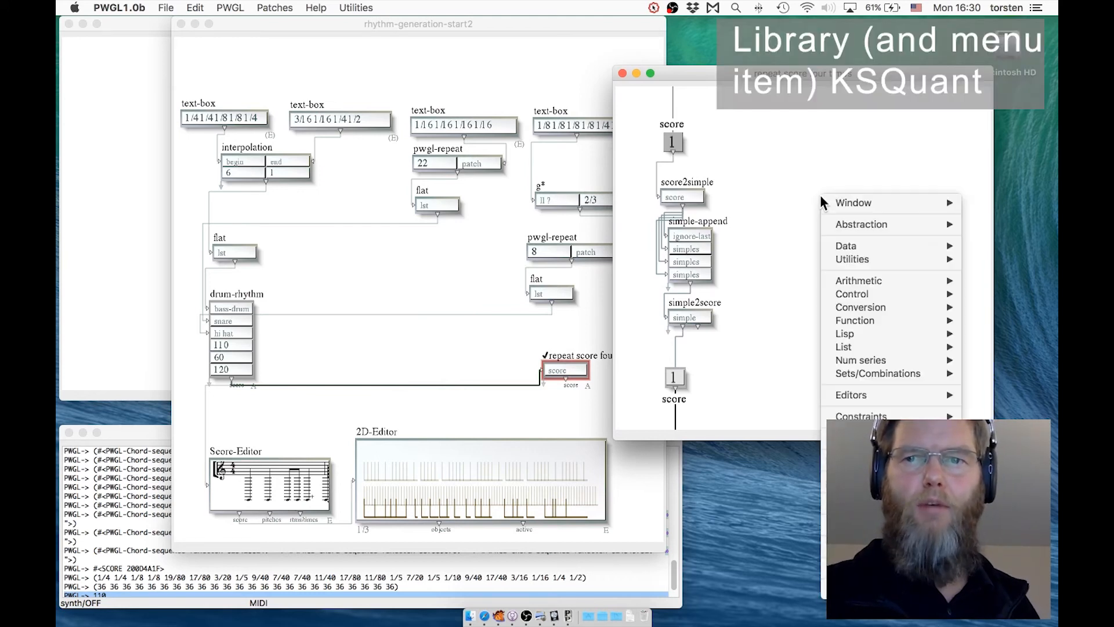
mouse_move(887, 502)
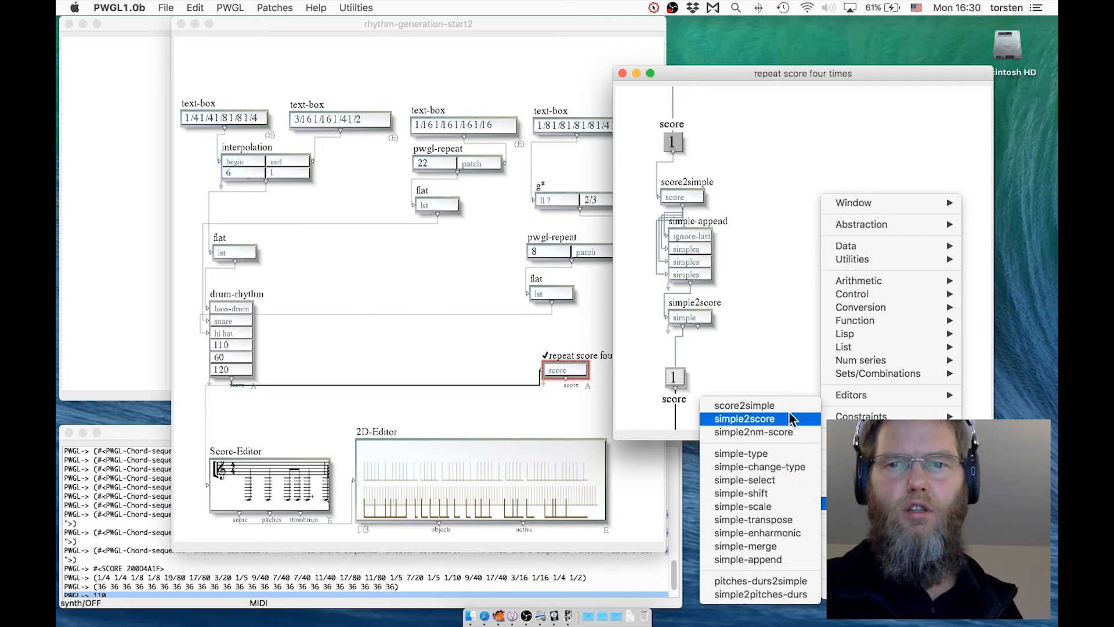
key("Up")
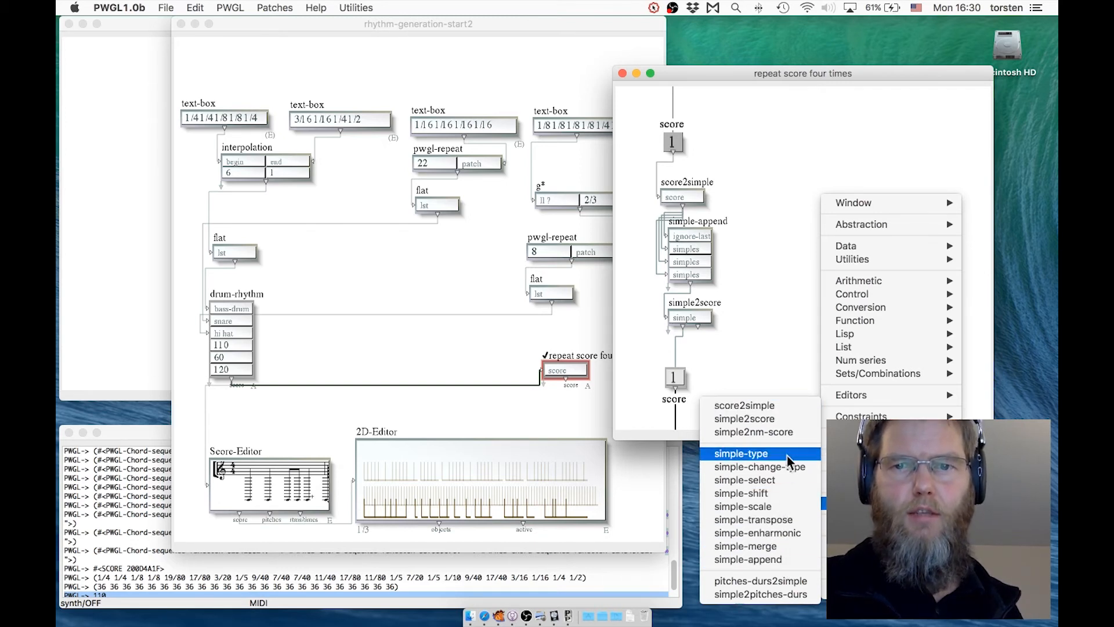
left_click(789, 418)
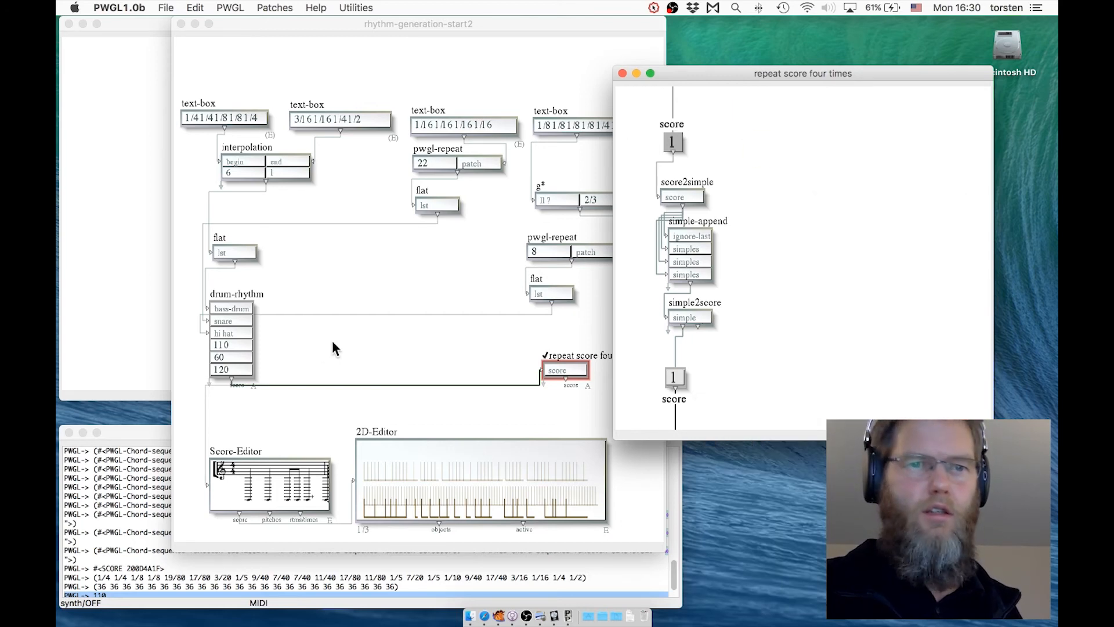
- Evaluate the drum-rhythm box and highlight the returned score object in the PWGL output
left_click(311, 346)
left_click(240, 293)
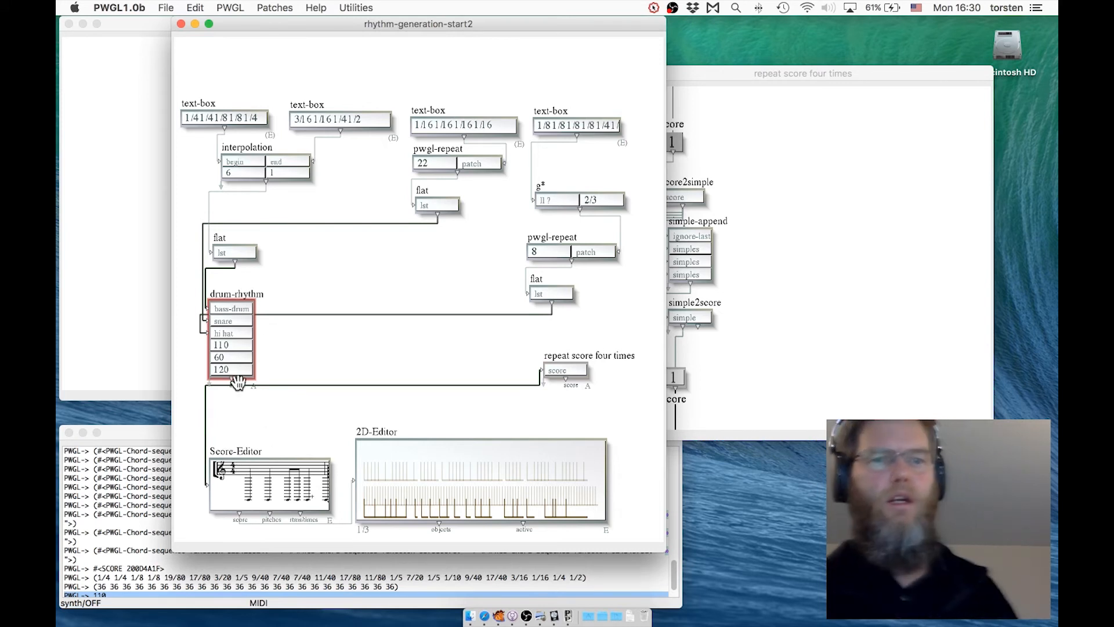
left_click(255, 291)
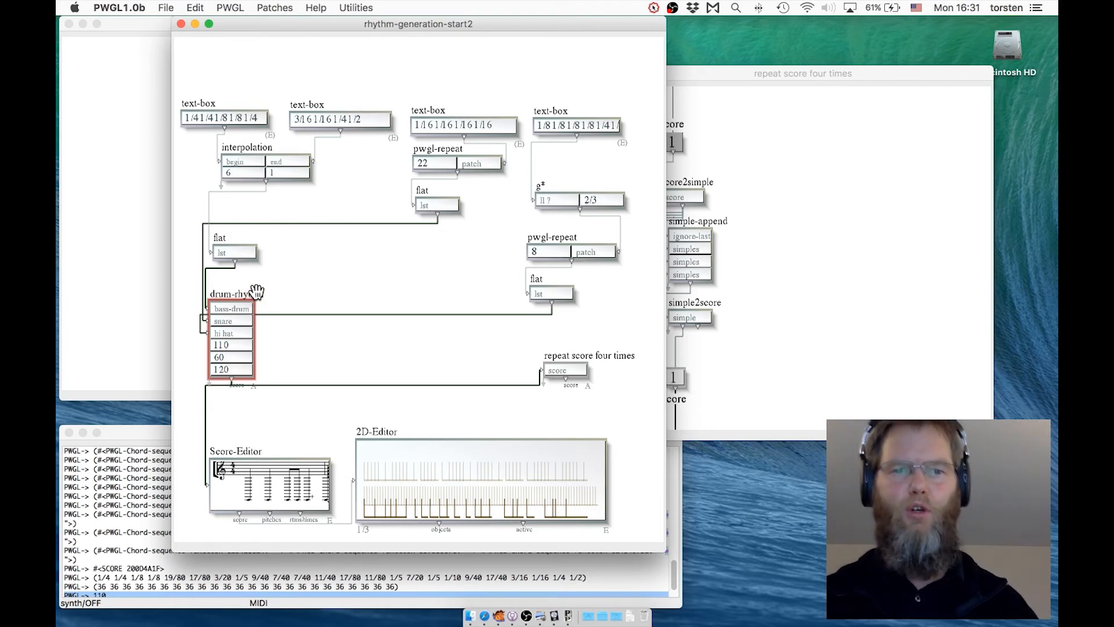
key("v")
left_click(103, 516)
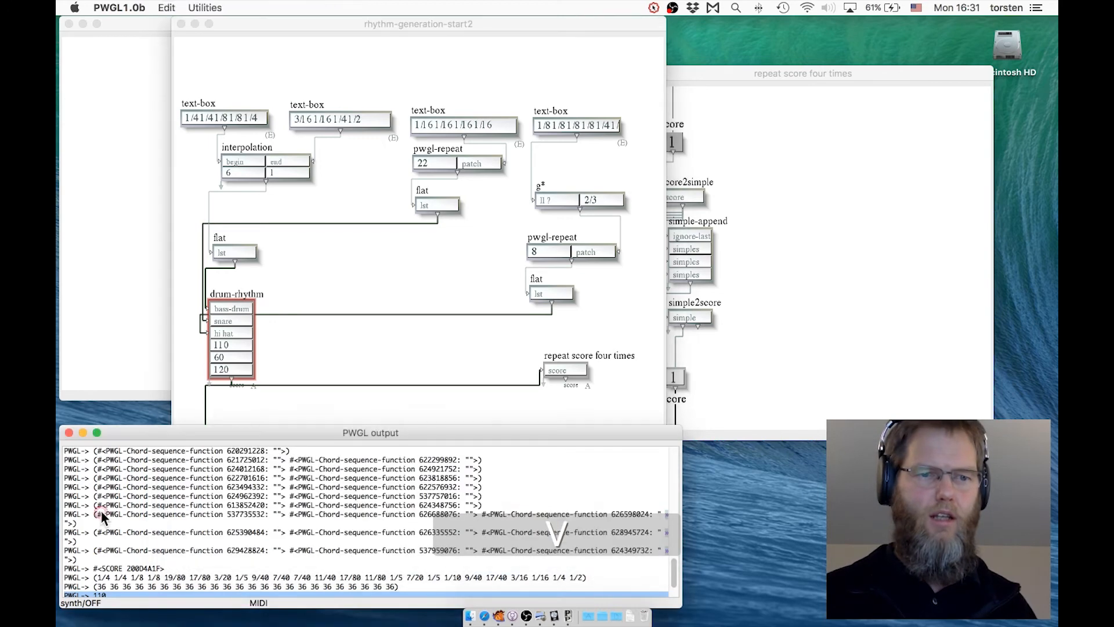
left_click(109, 576)
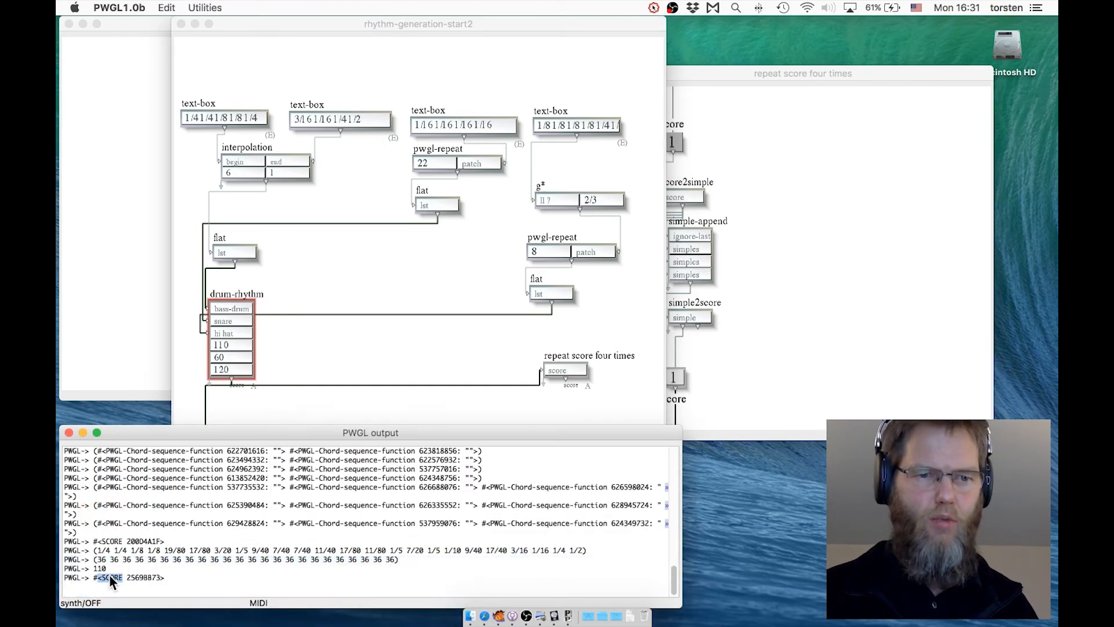
left_click(93, 580)
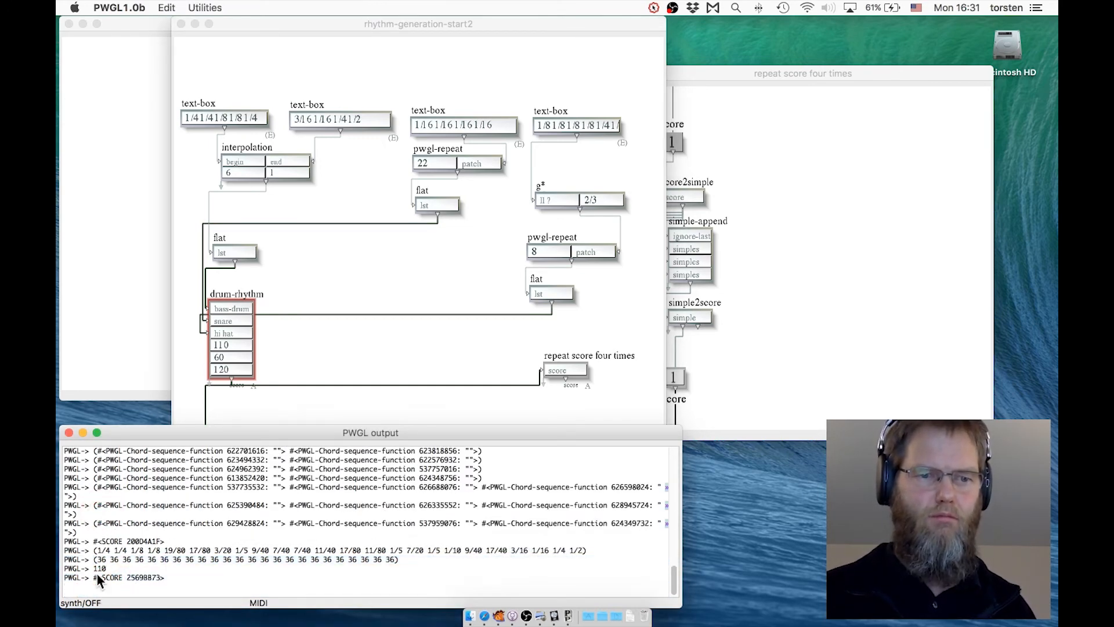
left_click_drag(96, 578, 166, 574)
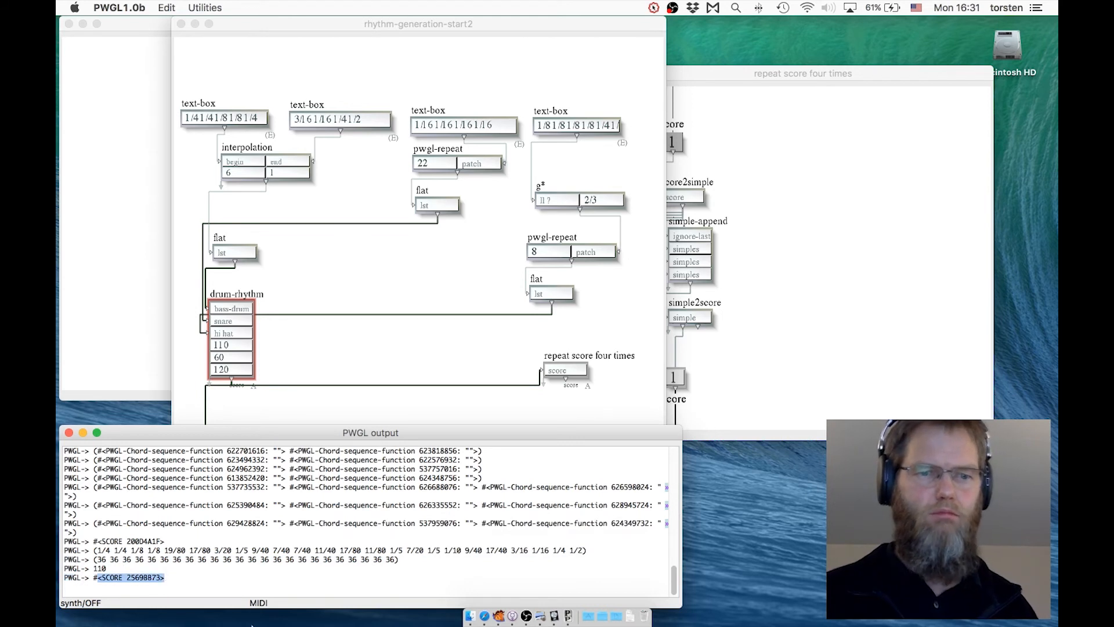
- Highlight the score2simple box in the repeat score four times abstraction and clear all text from the PWGL output
left_click(677, 281)
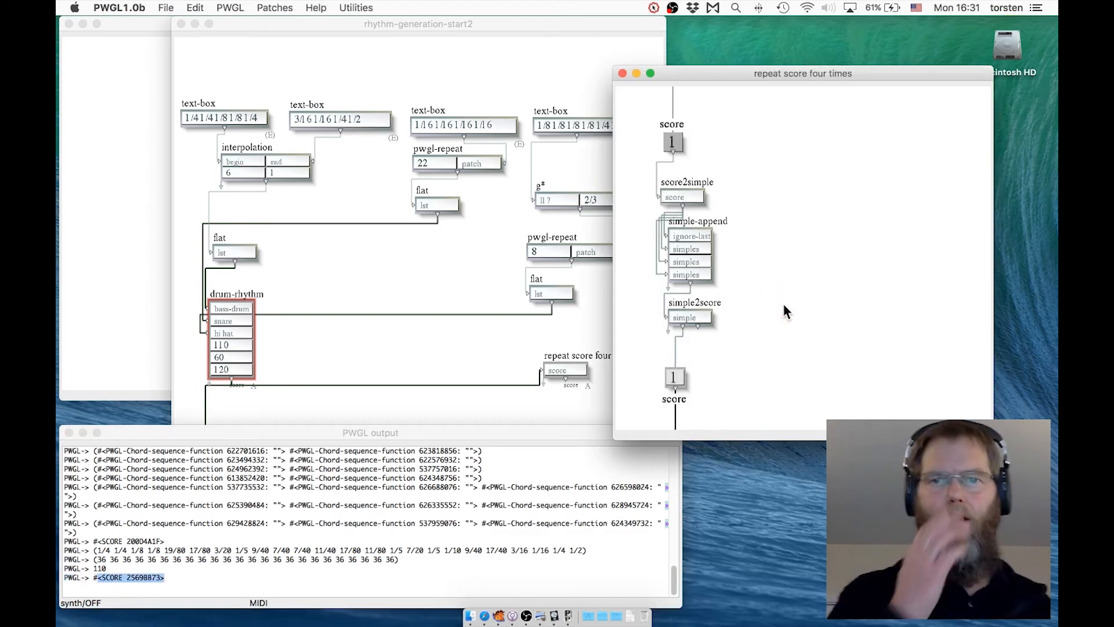
left_click(683, 180)
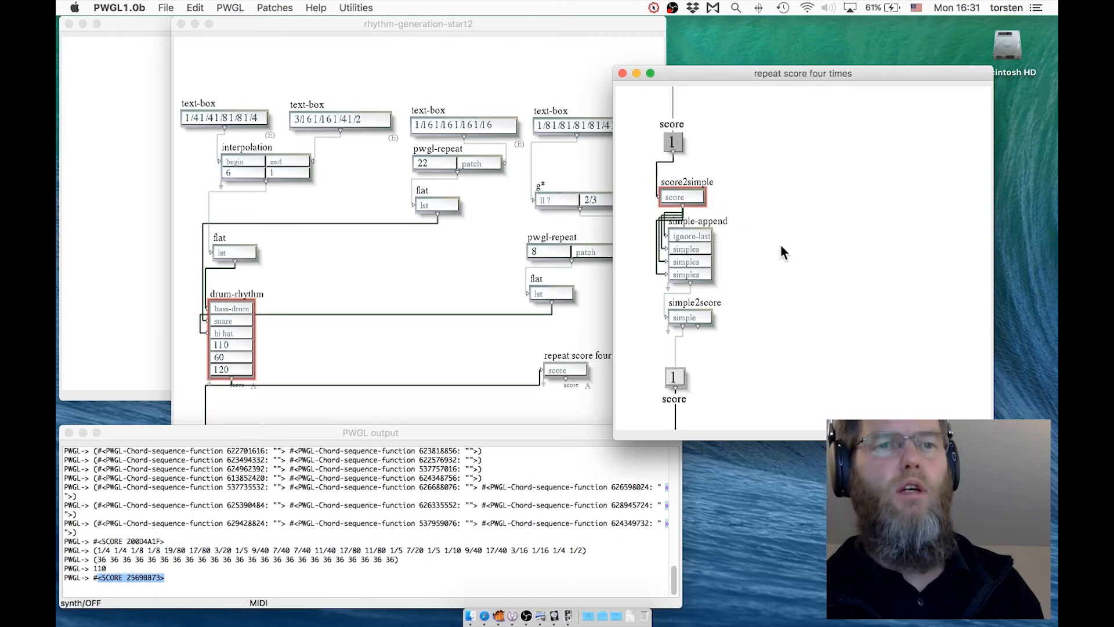
left_click(316, 551)
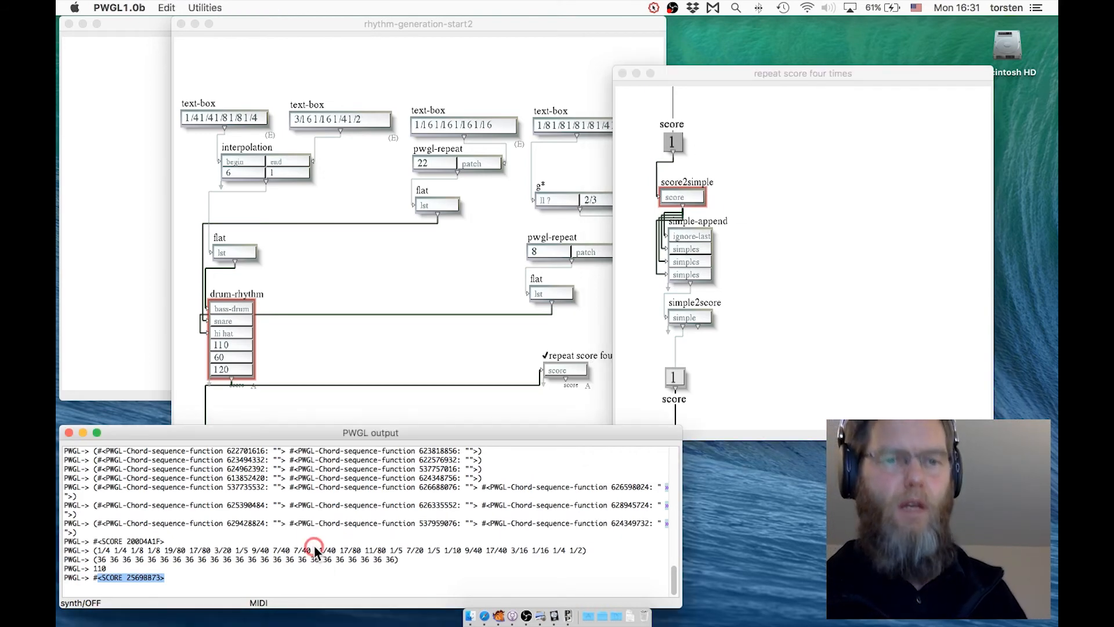
key("super+a")
key("BackSpace")
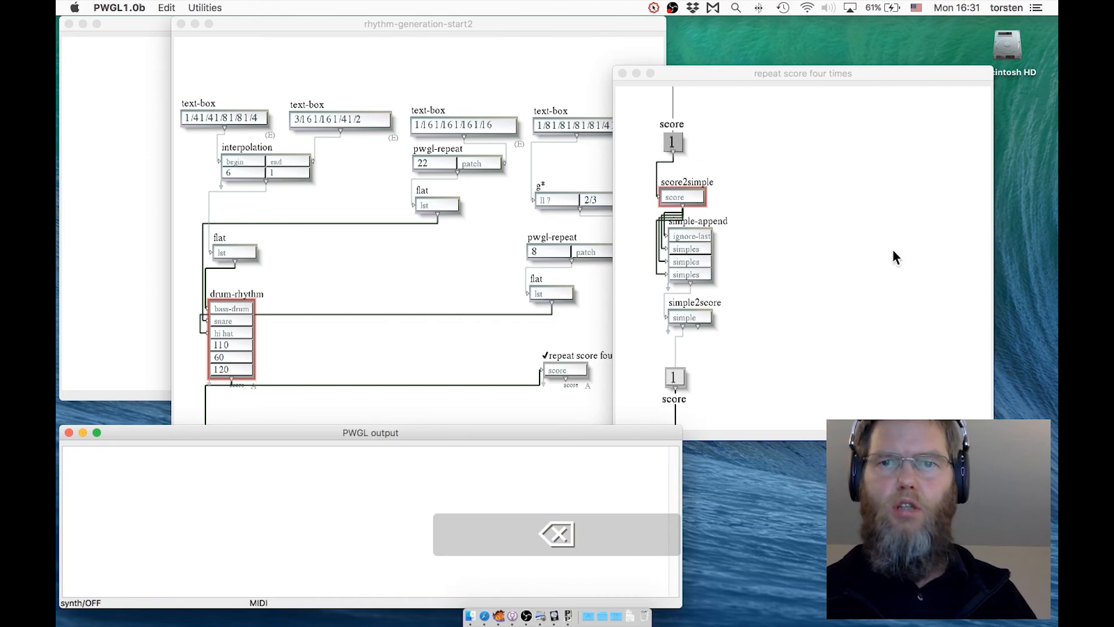
- Add a pprint Lisp function box beside score2simple and connect score2simple's output to its input
left_click(842, 223)
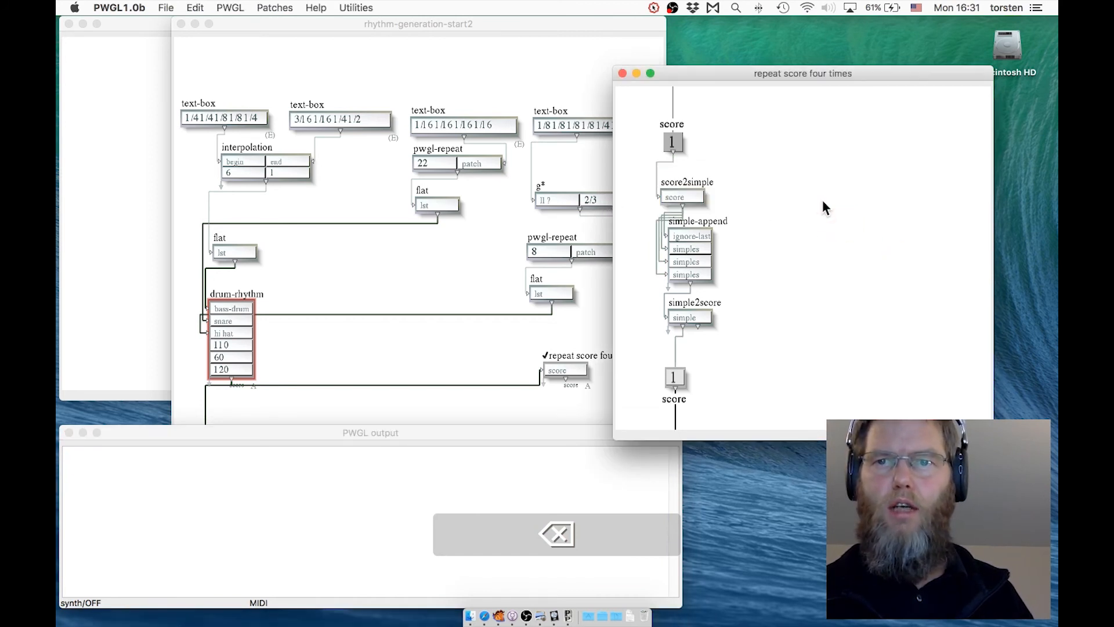
double_click(806, 189)
type("pp")
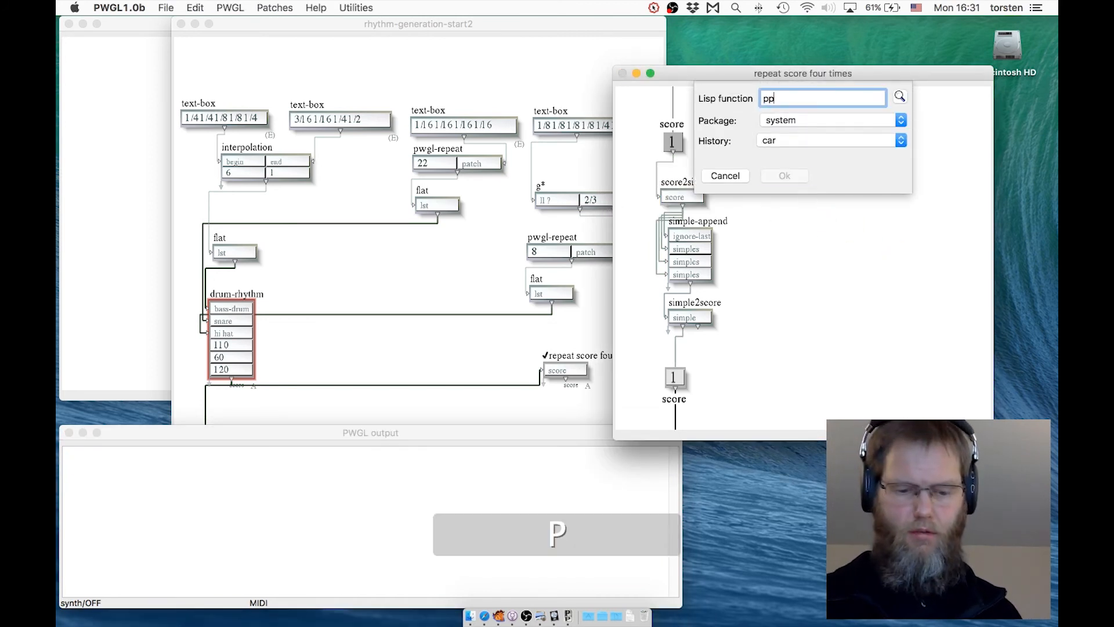
type("rint")
key("Return")
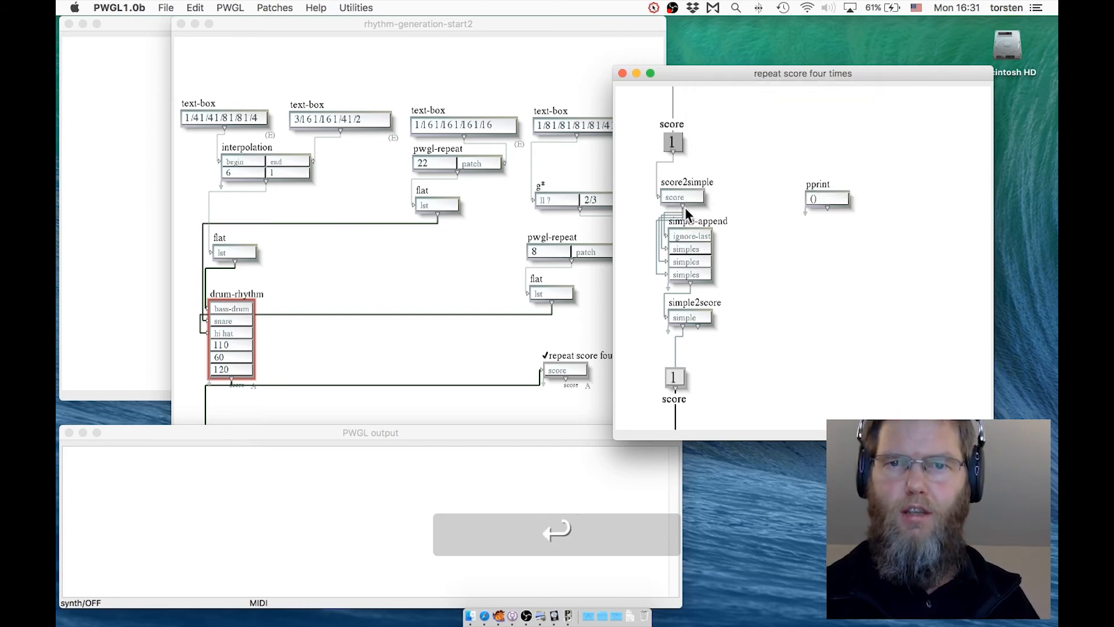
left_click_drag(682, 203, 824, 201)
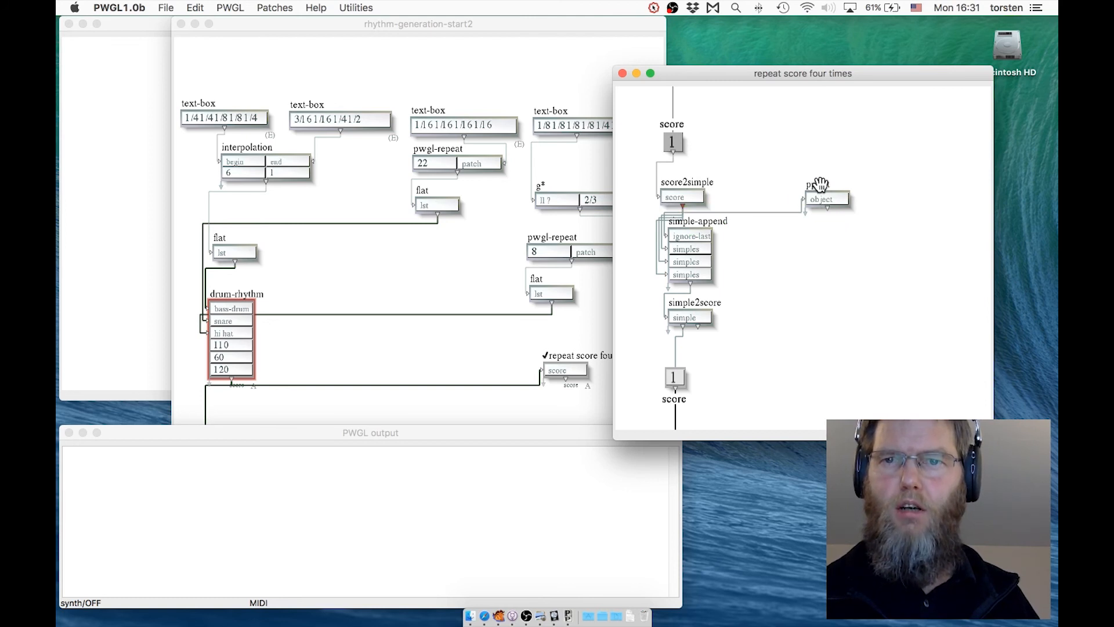
- Evaluate the pprint box and enlarge the PWGL output window upward to show more of the printed list
left_click(820, 185)
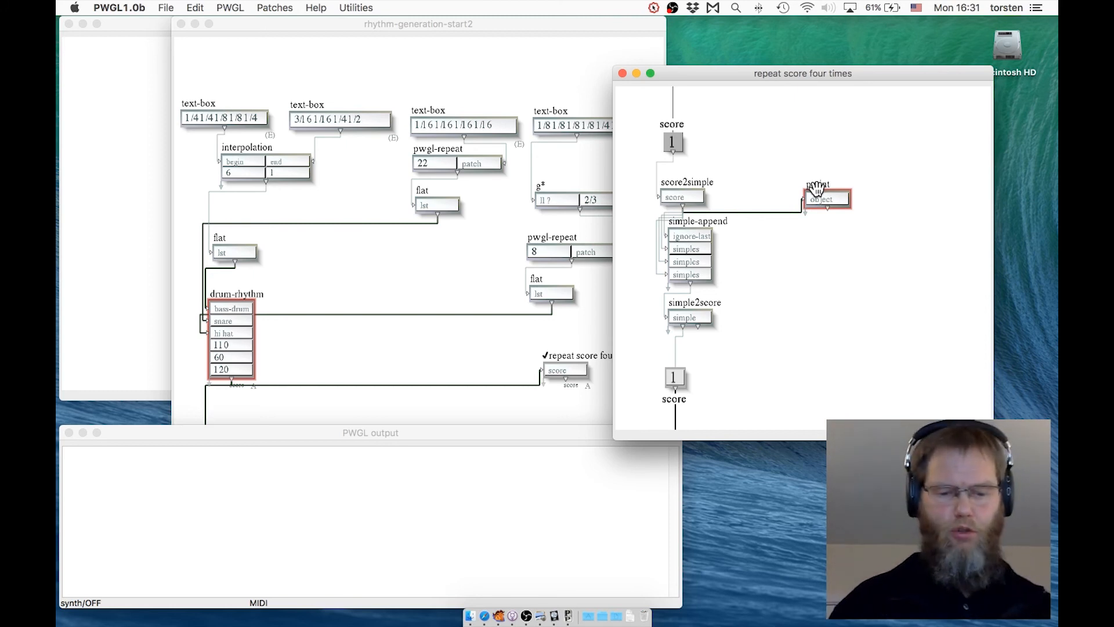
key("v")
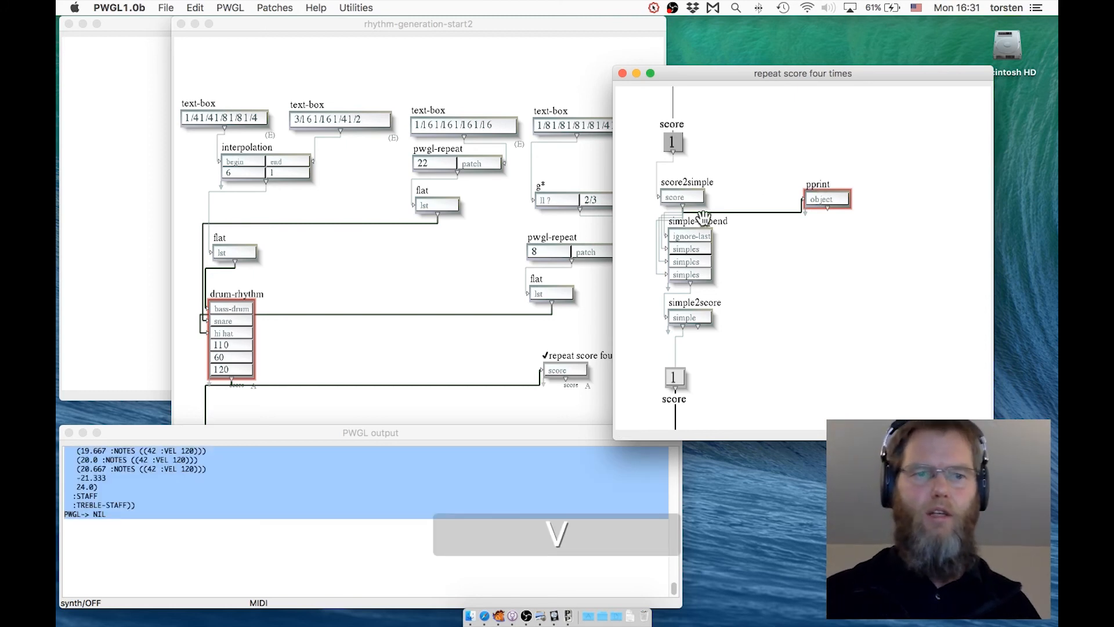
left_click(443, 433)
scroll(423, 471, "up", 1)
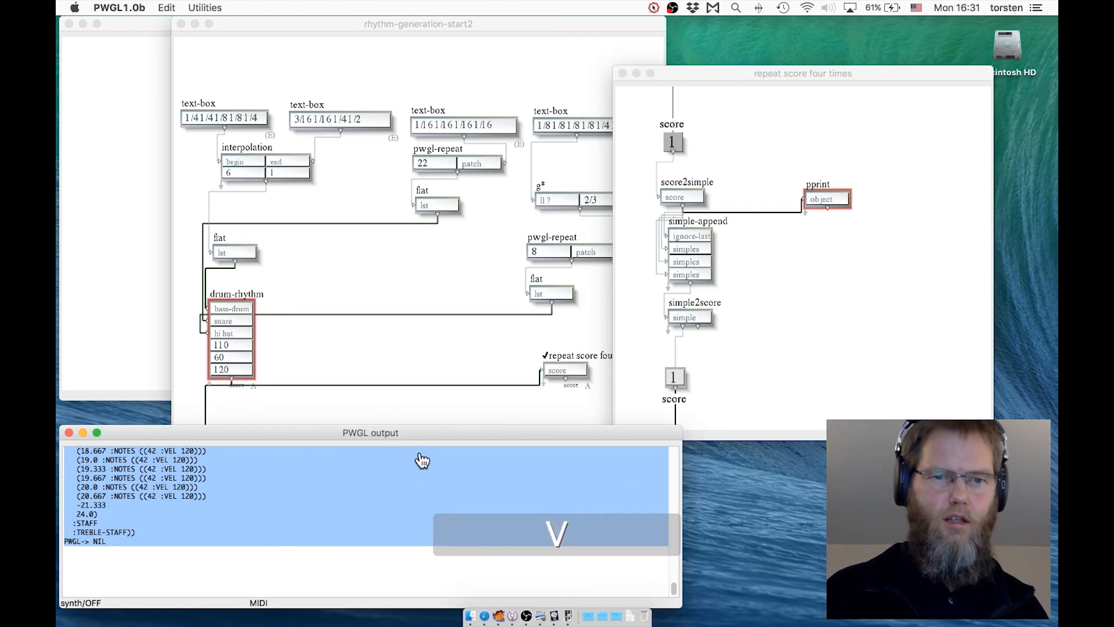
left_click_drag(398, 425, 409, 163)
scroll(359, 285, "up", 10)
scroll(360, 283, "up", 15)
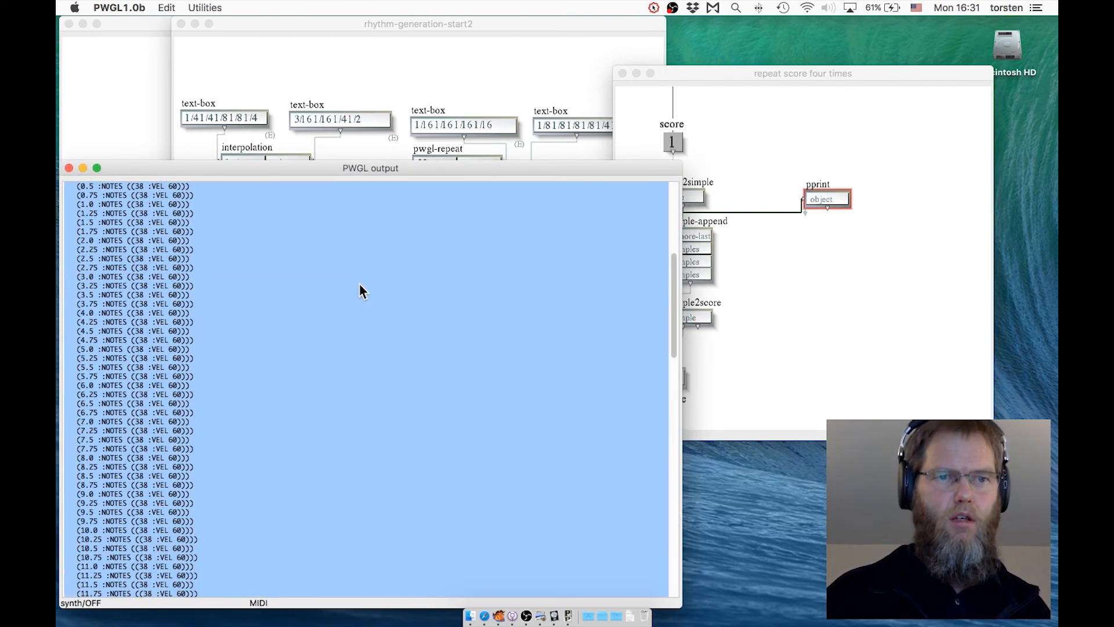
- Examine the printed simple-format score: the separate drum parts and each event's start time, pitch and velocity
left_click(225, 272)
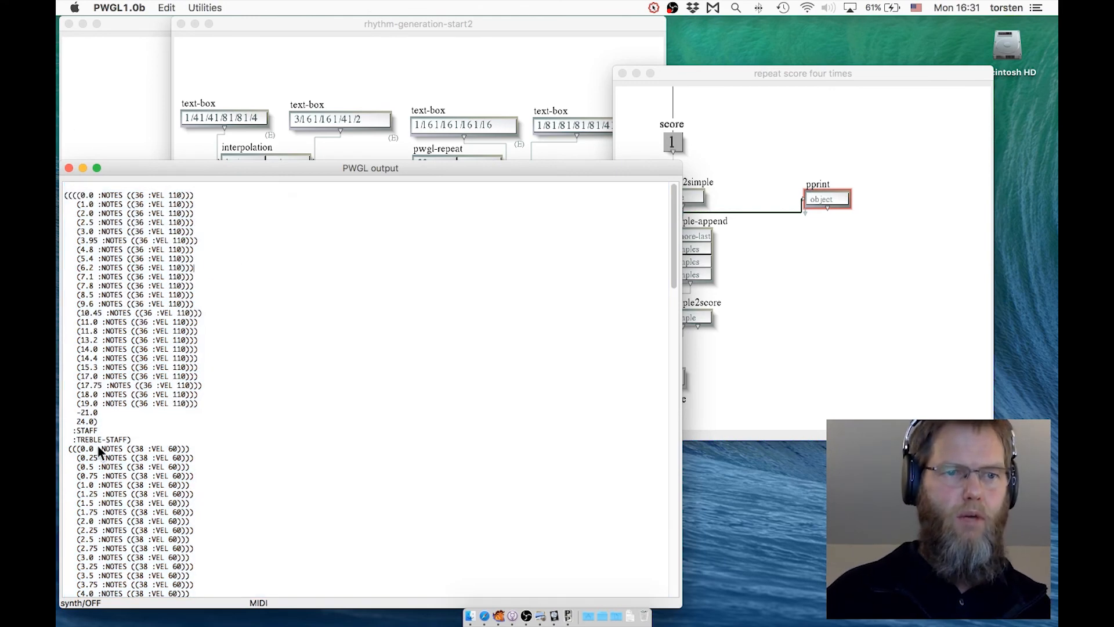
double_click(71, 447)
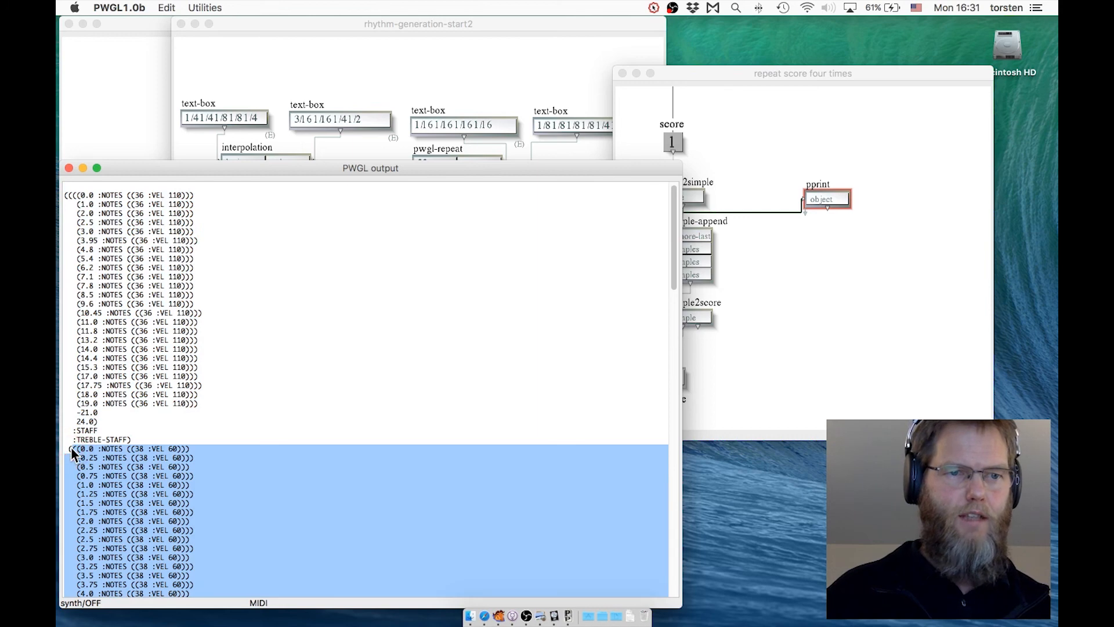
scroll(71, 446, "down", 10)
scroll(71, 451, "up", 10)
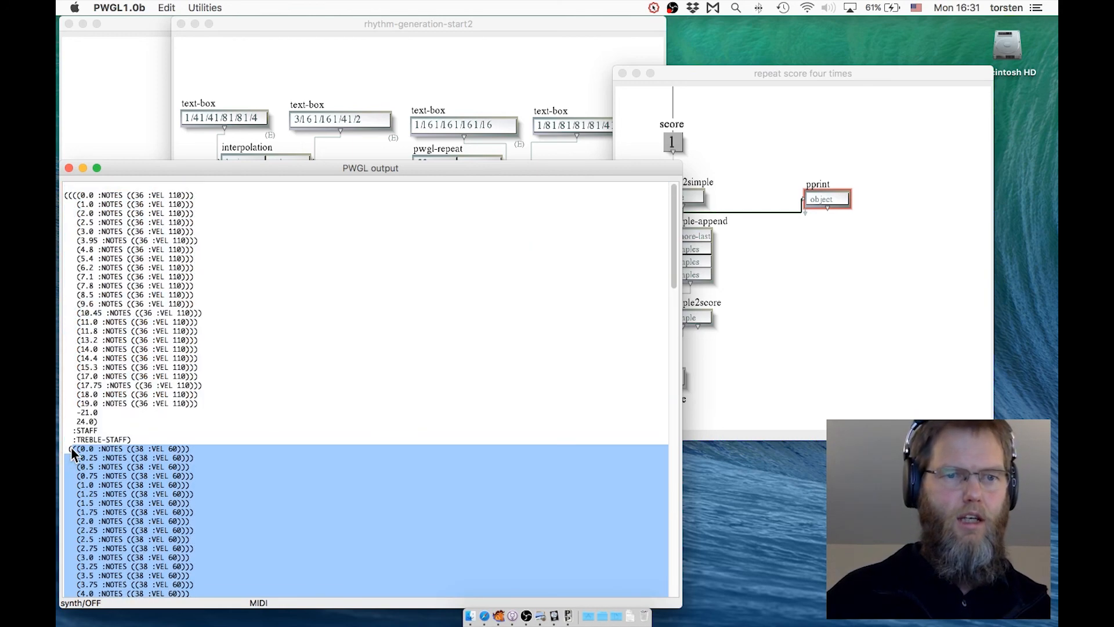
double_click(142, 196)
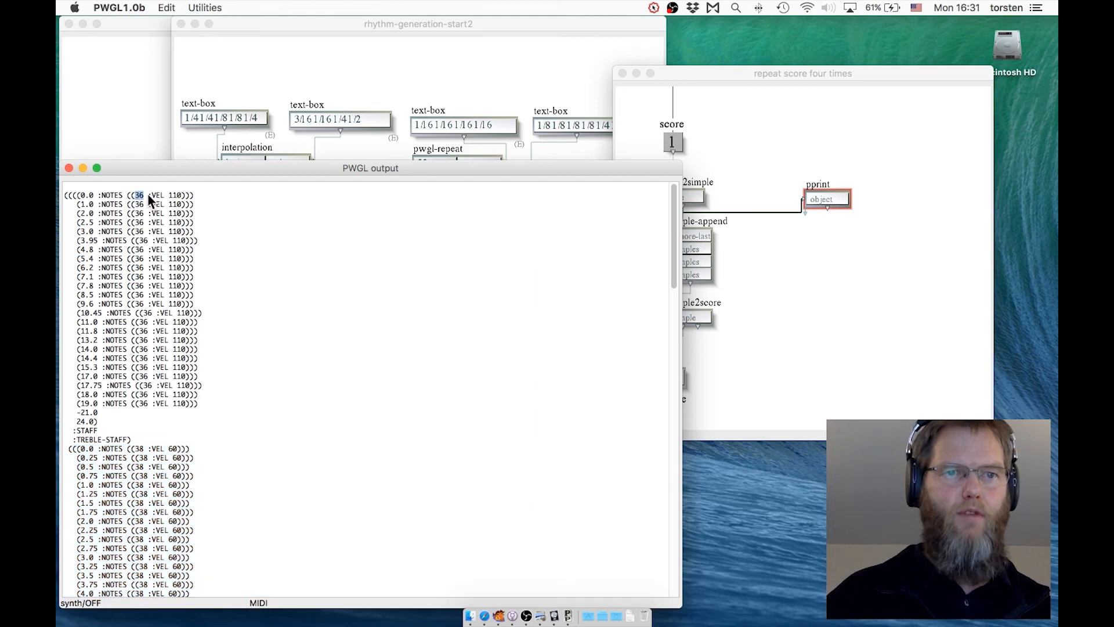
left_click(148, 195)
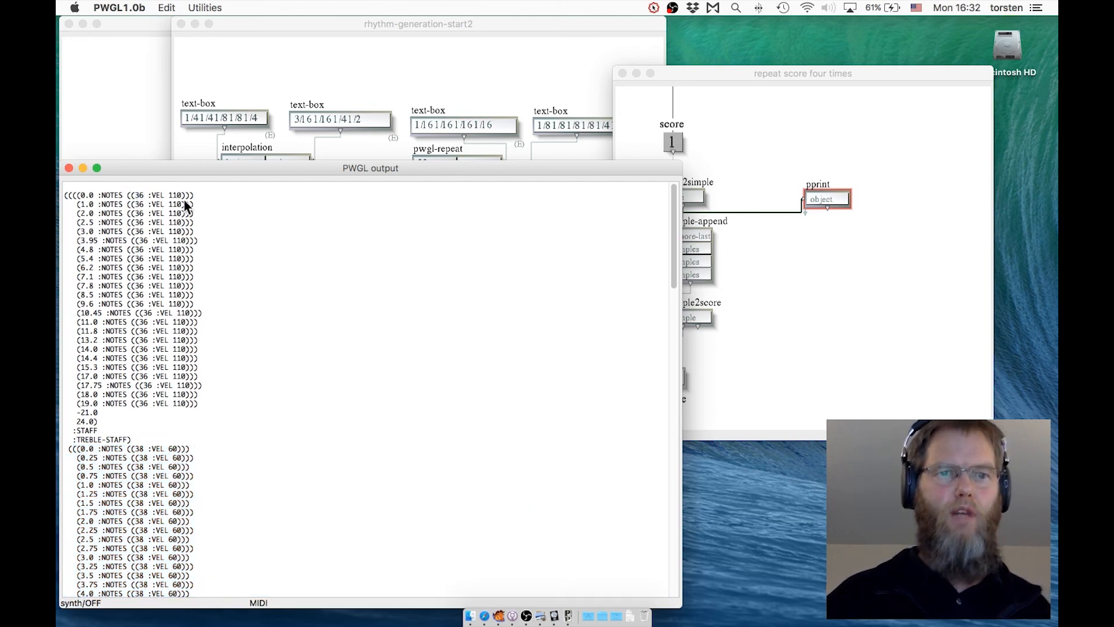
scroll(210, 376, "down", 5)
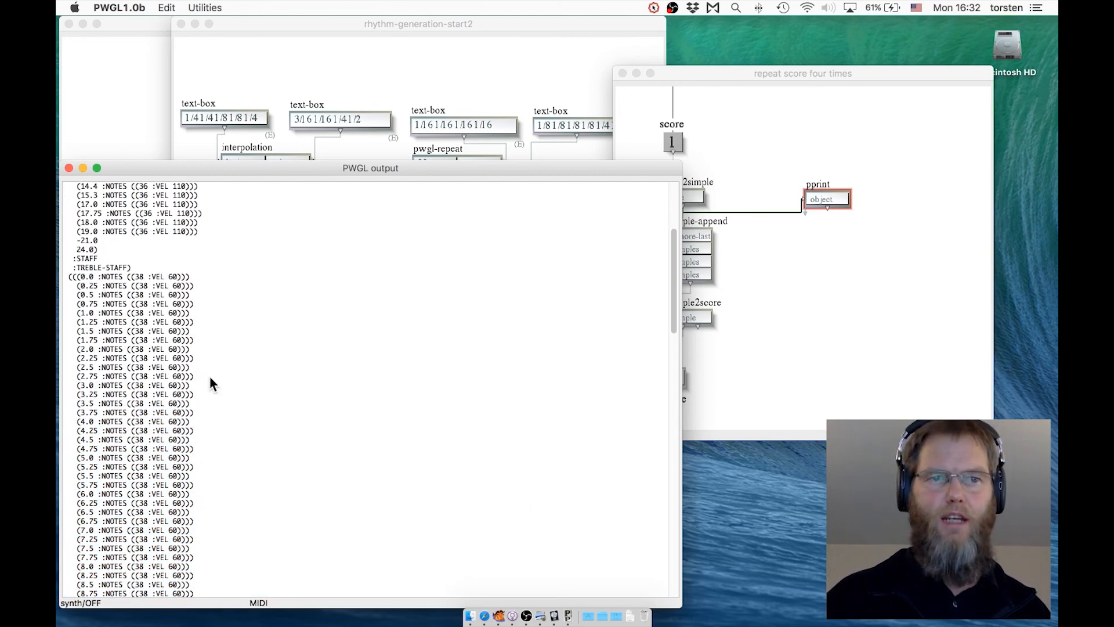
scroll(210, 376, "up", 5)
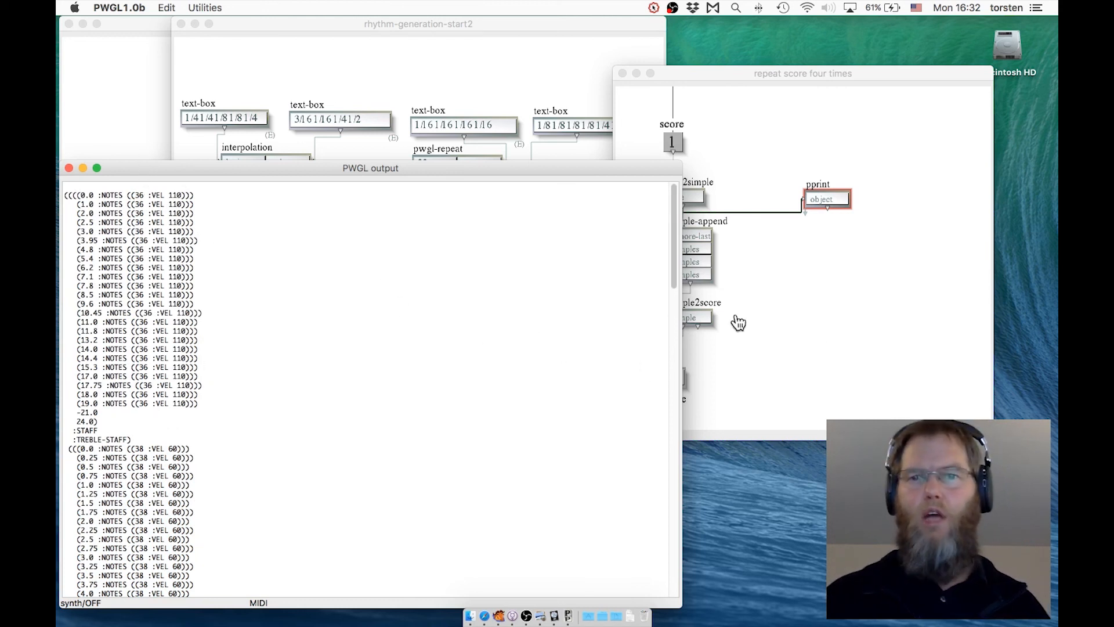
left_click(820, 339)
left_click(232, 380)
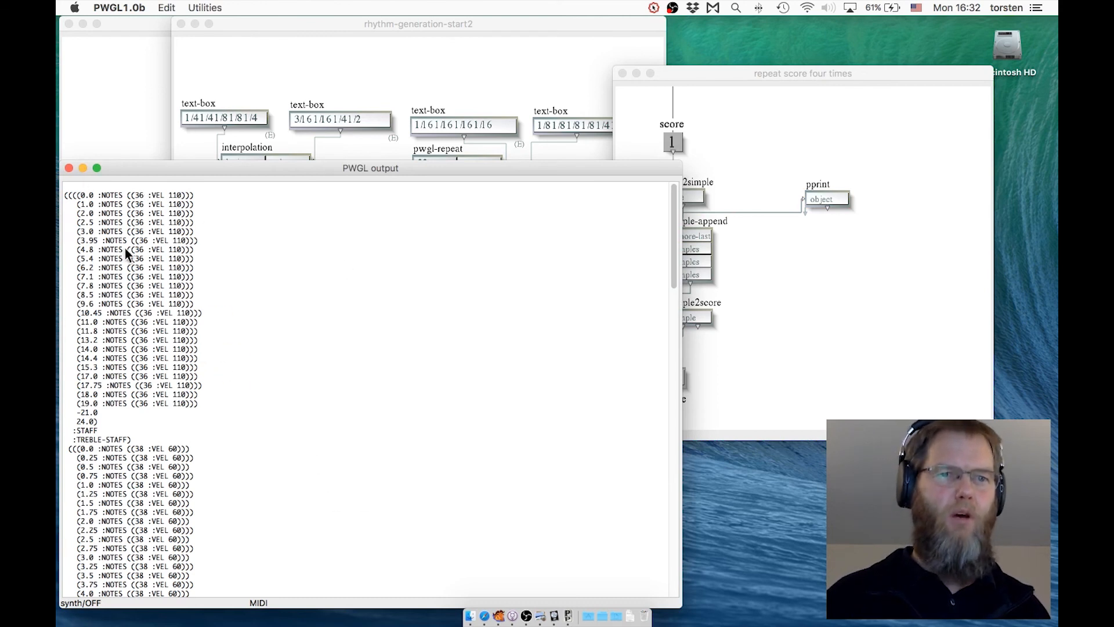
- Move the simple-append box to the right of score2simple so its four incoming connections can be told apart
left_click(903, 414)
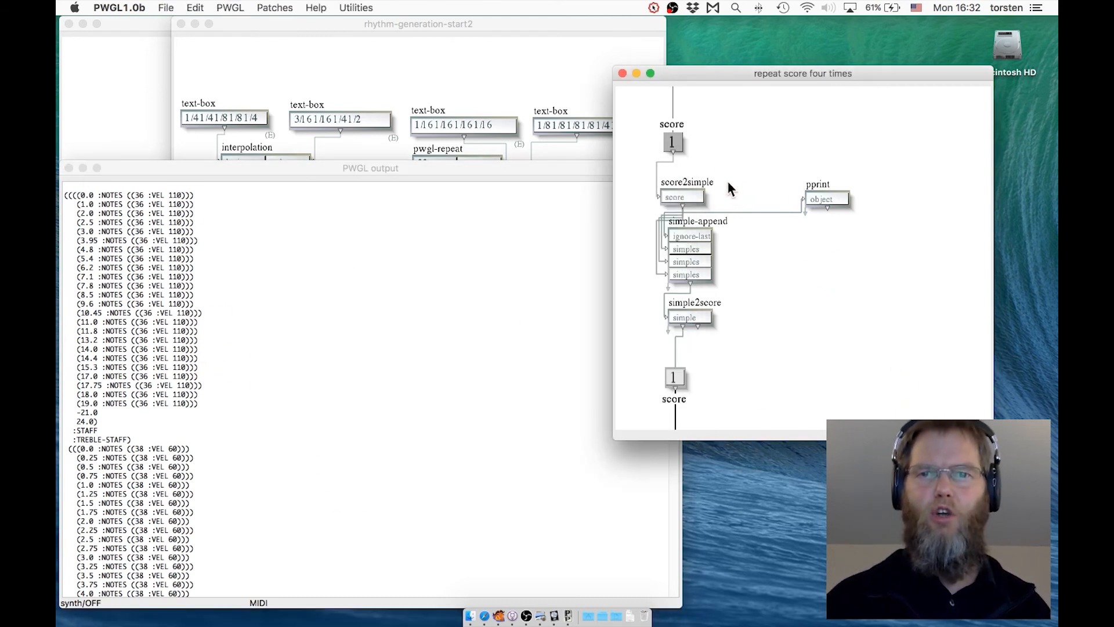
left_click(709, 220)
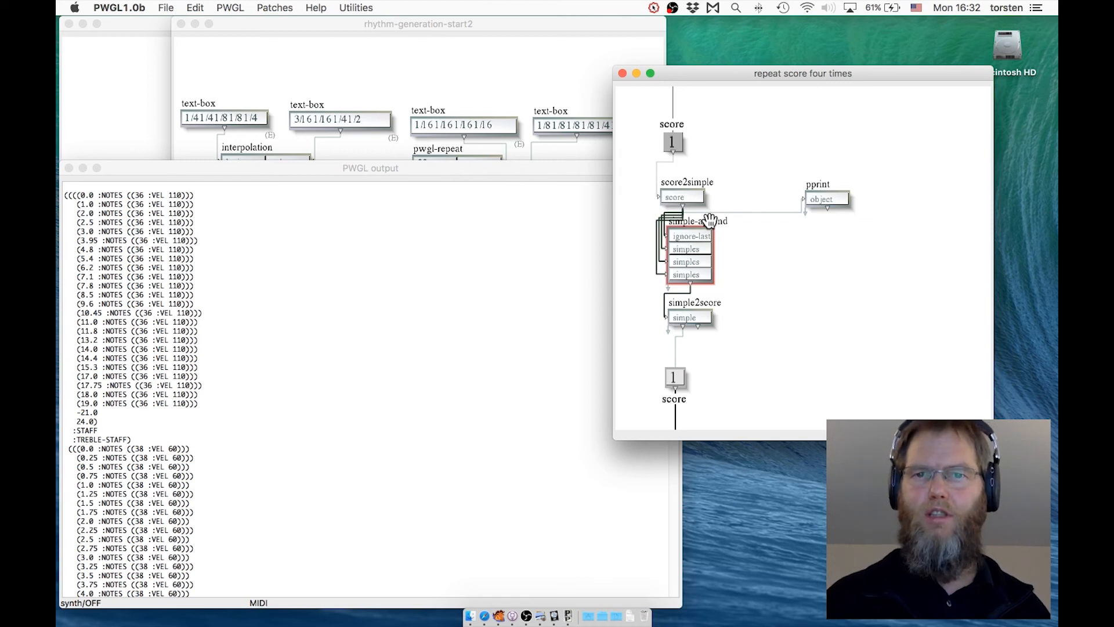
left_click_drag(709, 220, 759, 217)
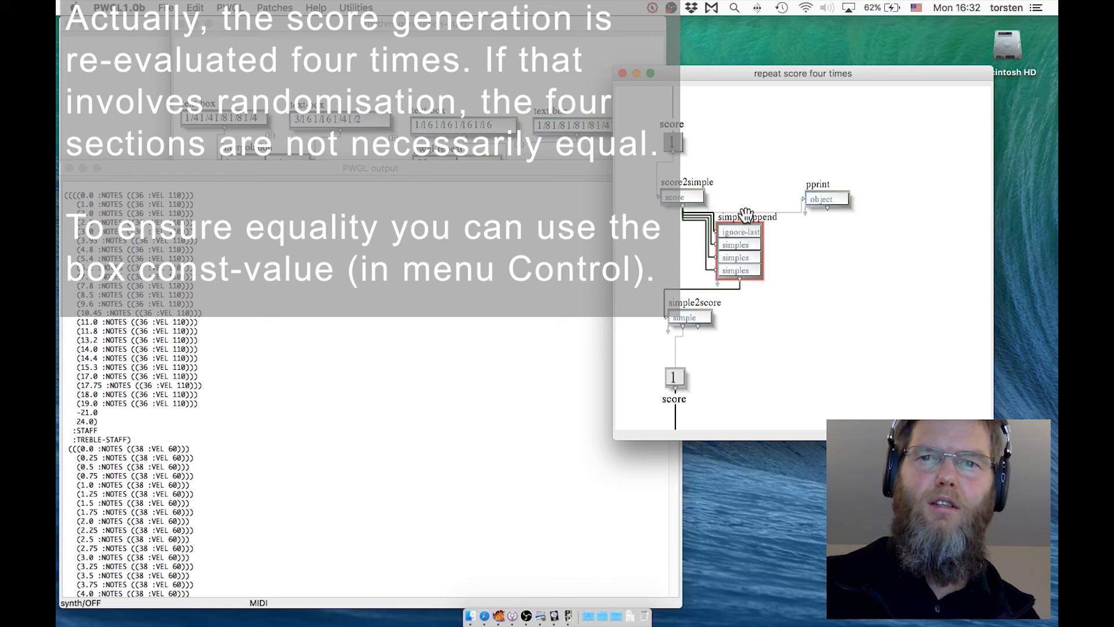
left_click_drag(745, 218, 746, 223)
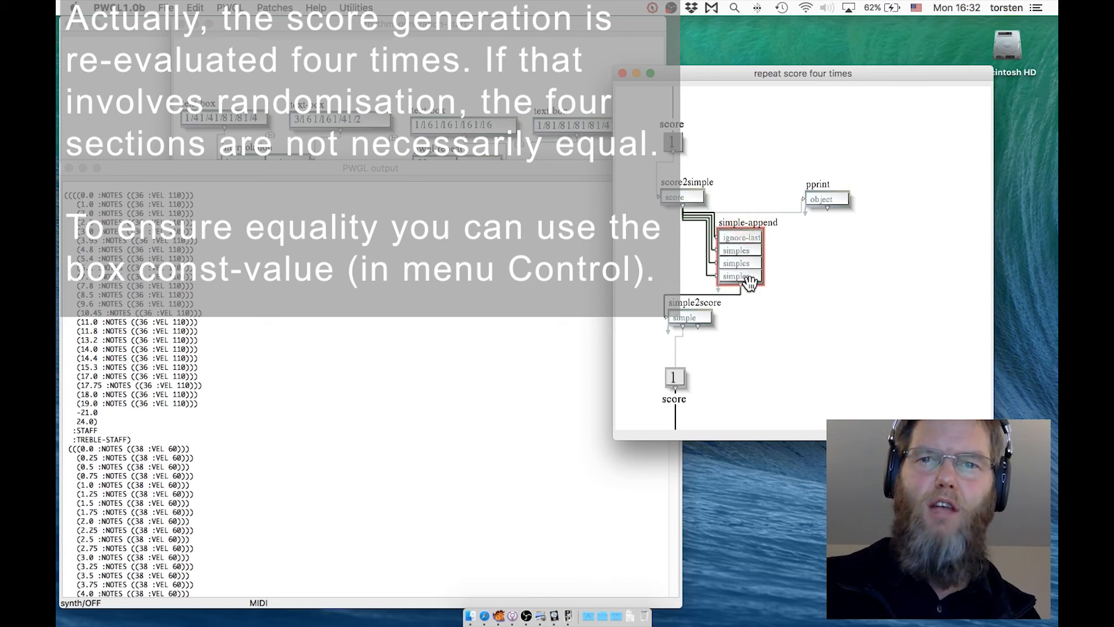